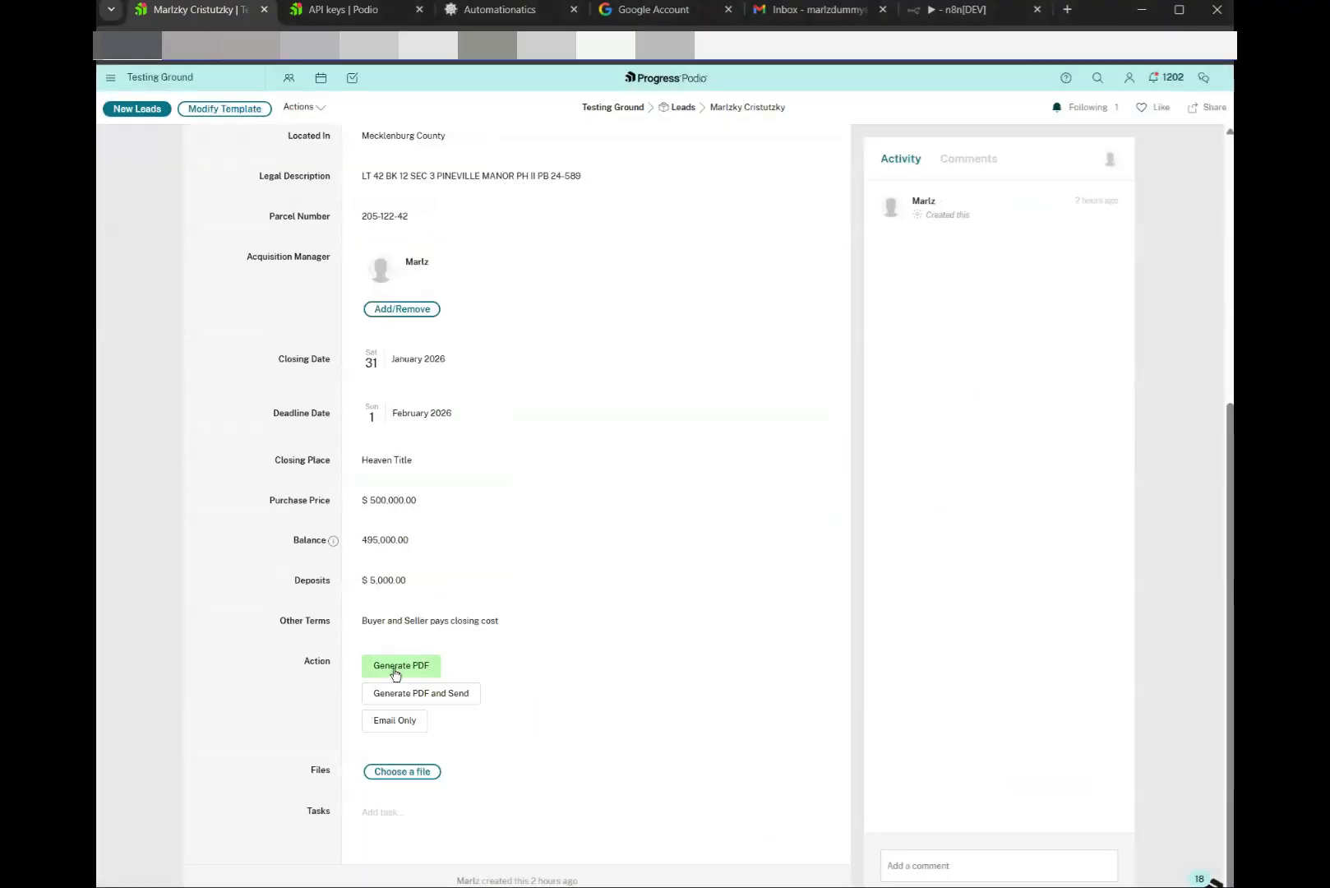
Generate the contract PDF from the lead's Action field, review the sample contract, then recheck the lead record
{"action": "left_click", "coordinate": [396, 672]}
{"action": "left_click", "coordinate": [967, 834]}
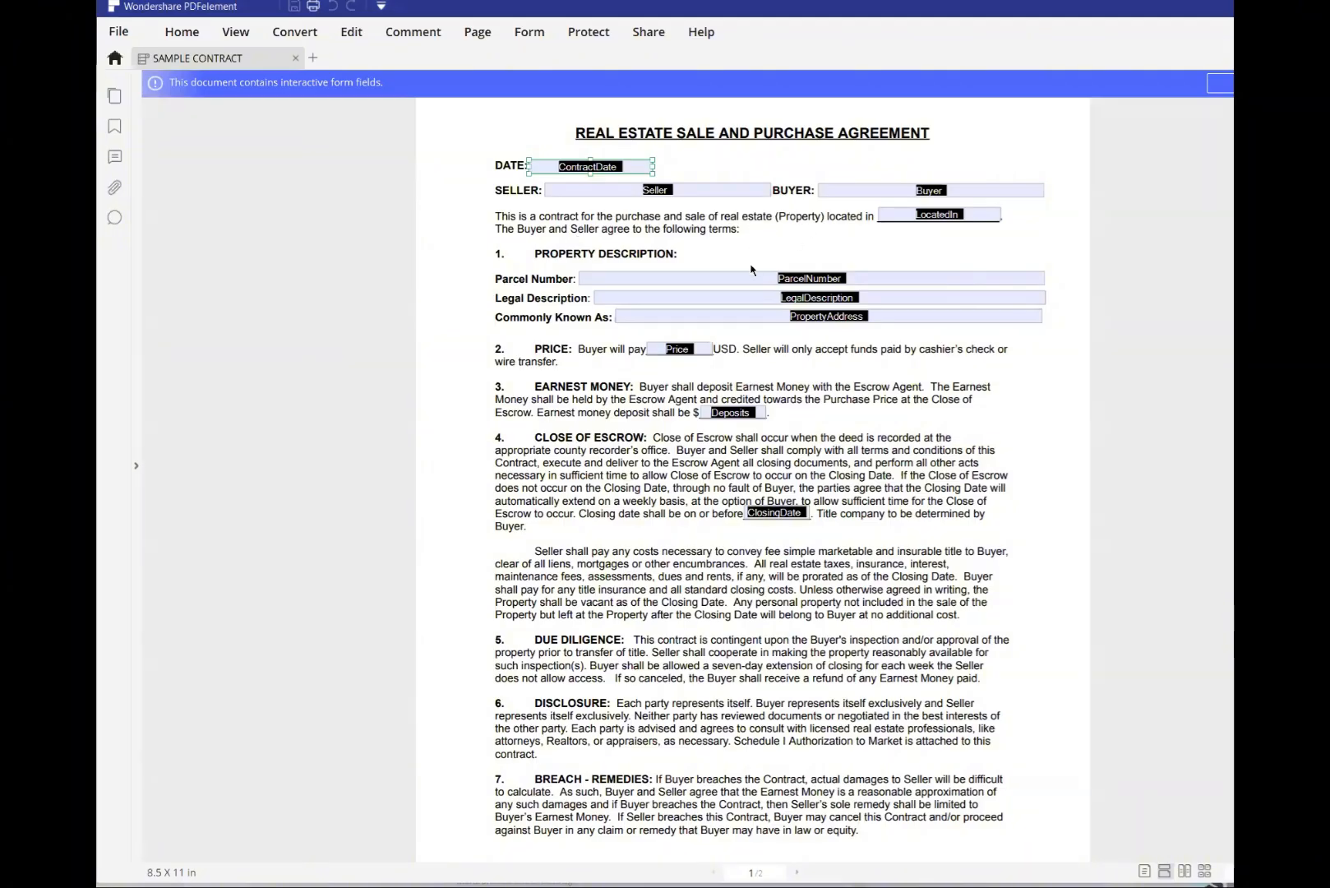
{"action": "key", "text": "alt+Tab"}
{"action": "scroll", "coordinate": [517, 390], "scroll_direction": "up", "scroll_amount": 5}
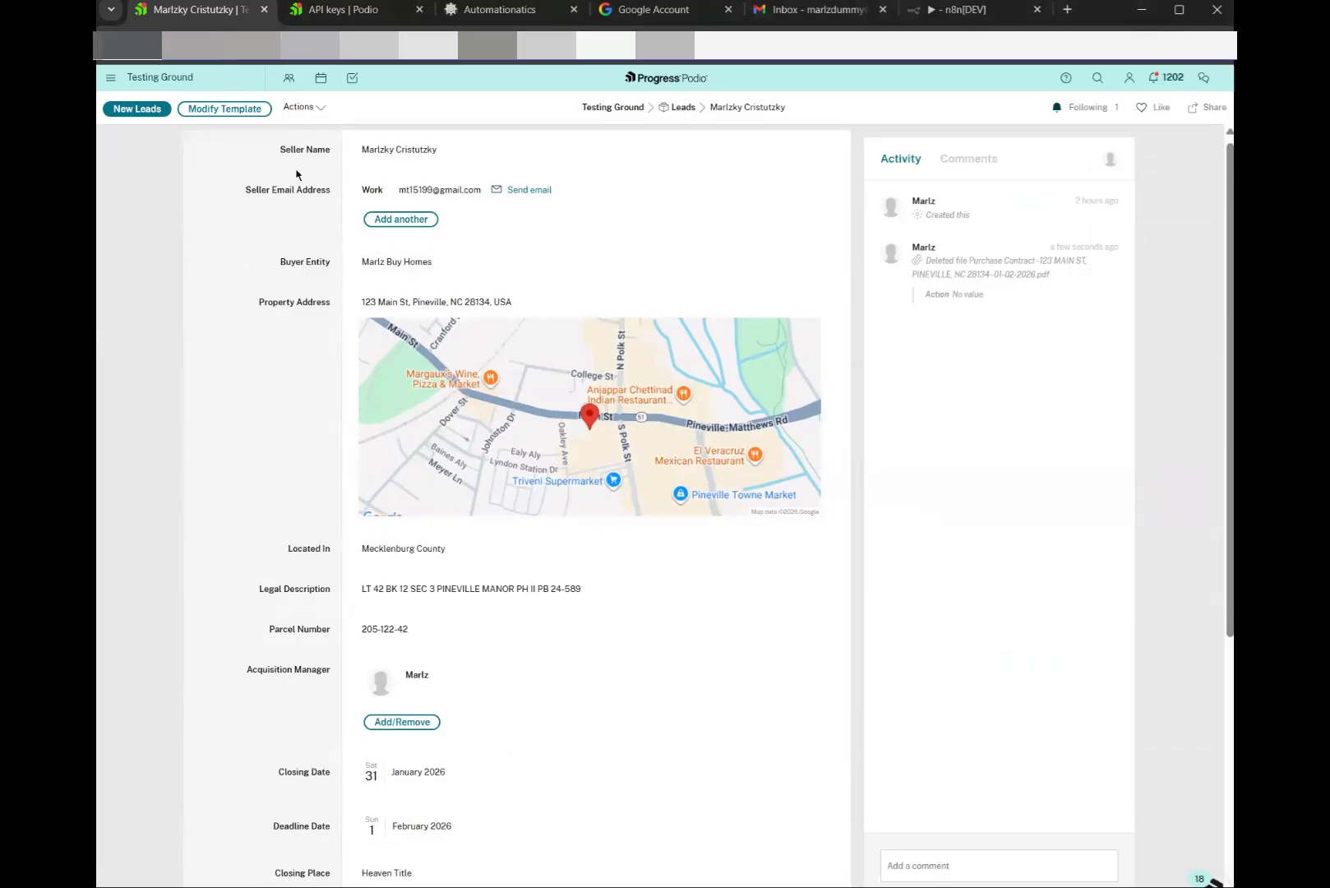
{"action": "scroll", "coordinate": [359, 584], "scroll_direction": "down", "scroll_amount": 3}
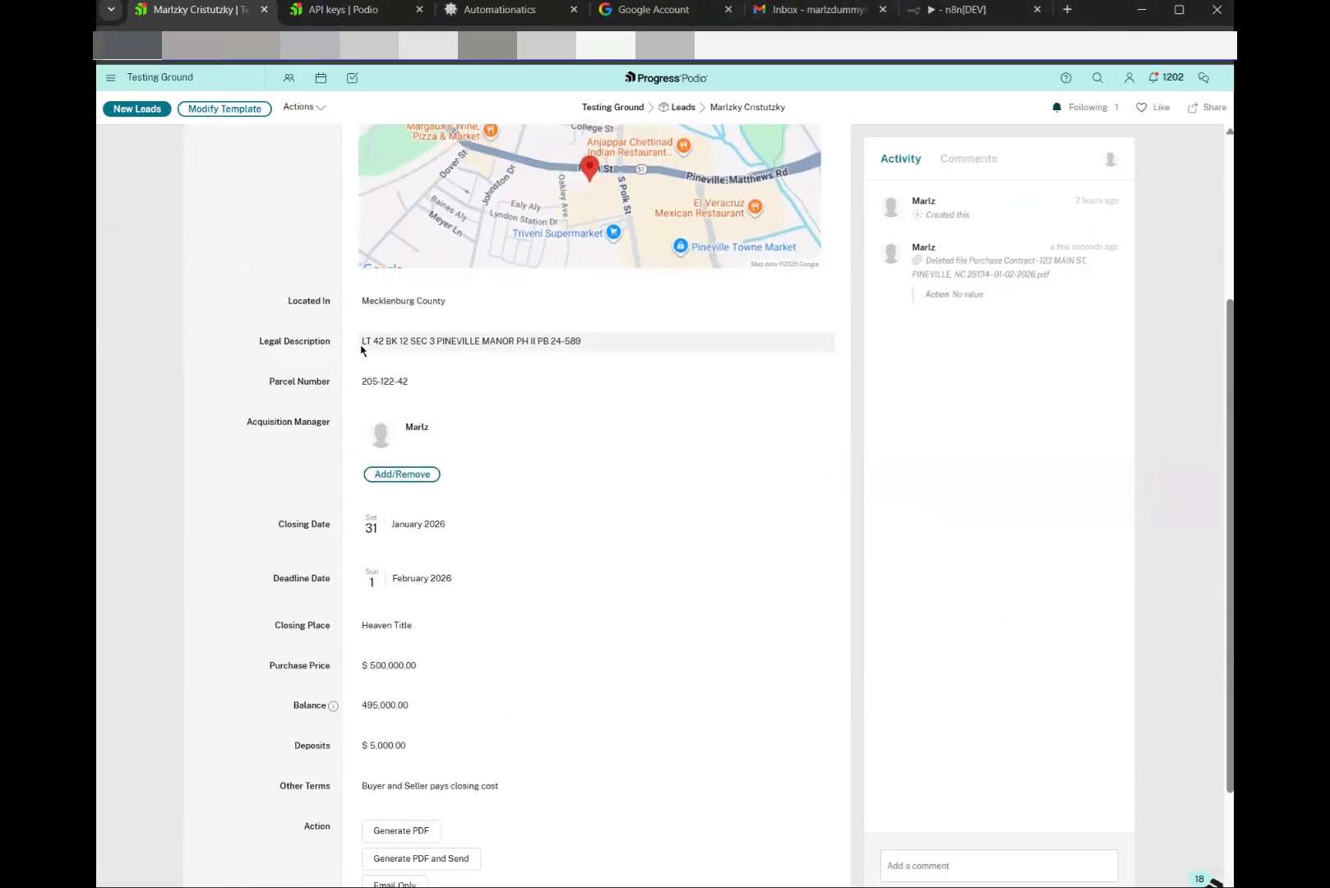
{"action": "scroll", "coordinate": [456, 613], "scroll_direction": "down", "scroll_amount": 2}
Sign in to Automationatics with the Google account and continue to the dashboard
{"action": "left_click", "coordinate": [499, 9]}
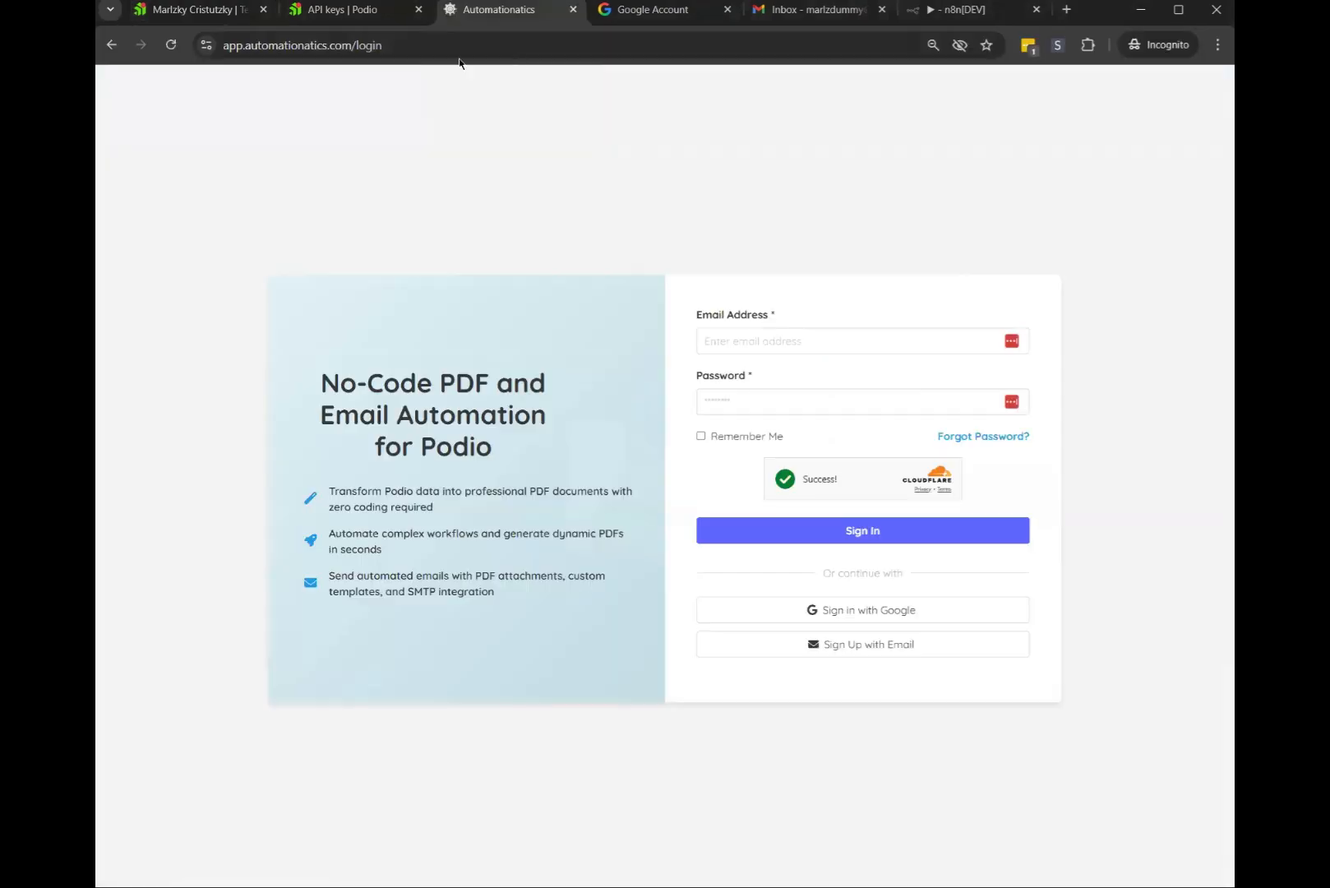
{"action": "left_click_drag", "start_coordinate": [268, 45], "coordinate": [421, 45]}
{"action": "left_click", "coordinate": [435, 178]}
{"action": "left_click", "coordinate": [730, 339]}
{"action": "left_click", "coordinate": [900, 609]}
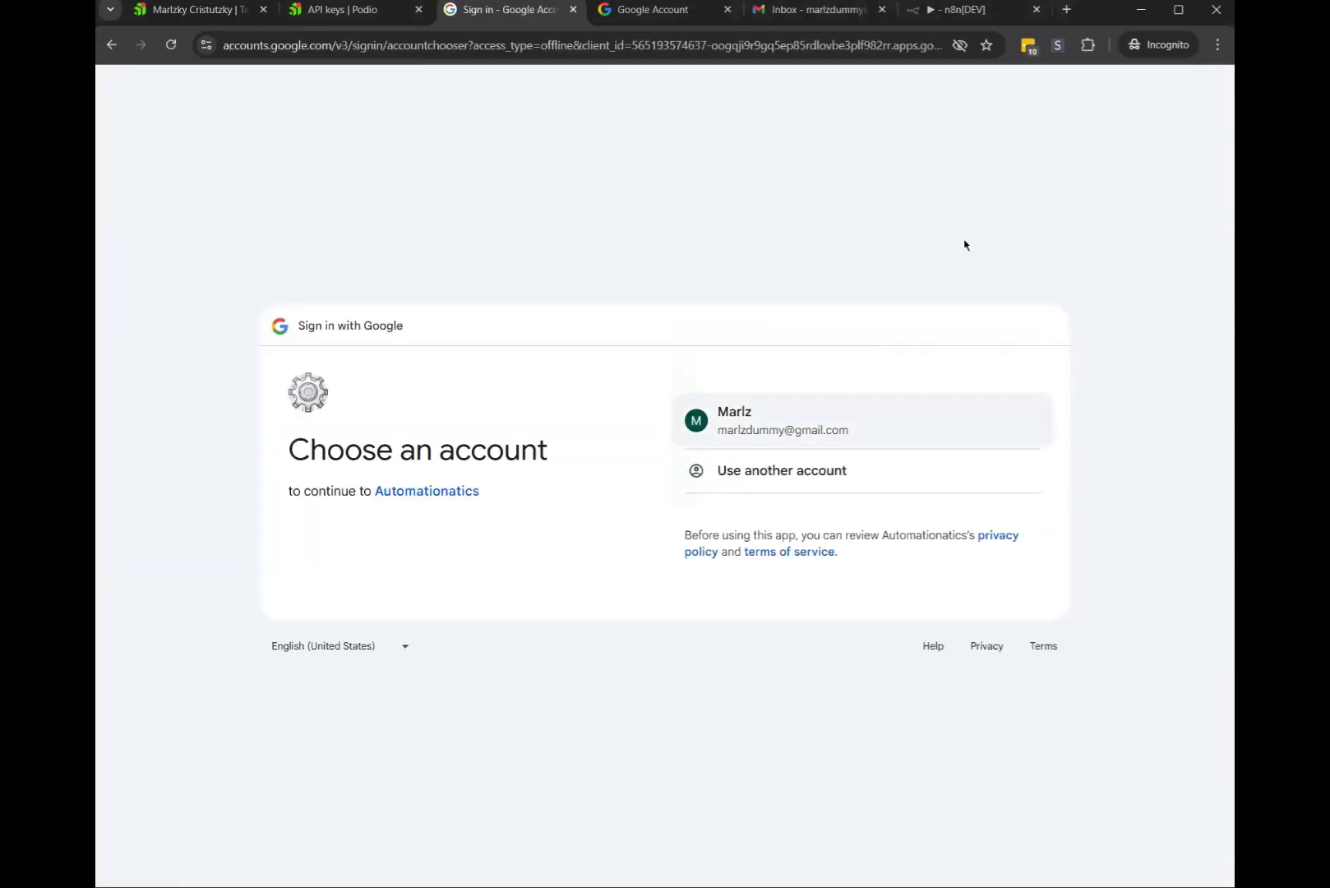
{"action": "left_click", "coordinate": [1000, 572]}
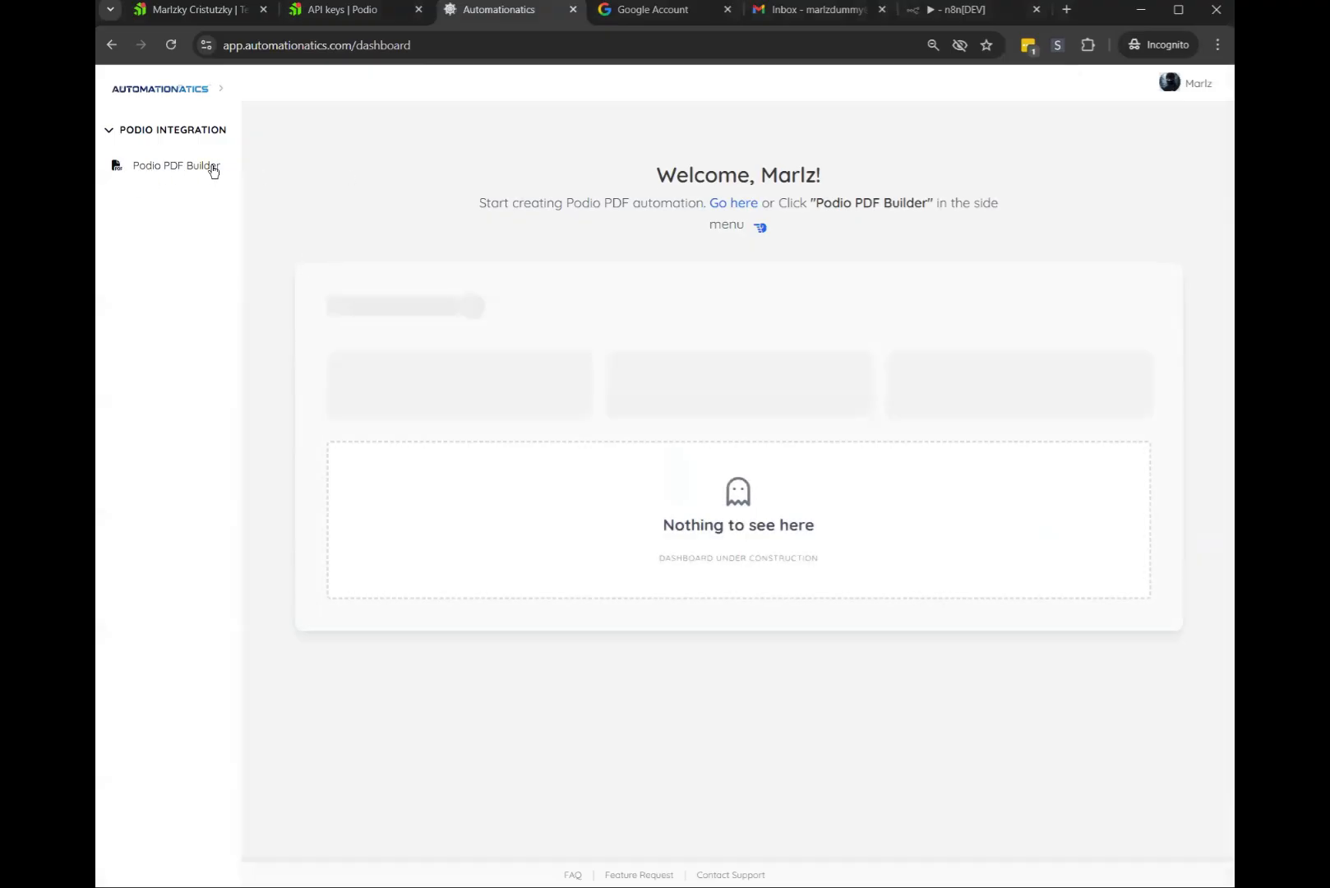
In Podio PDF Builder, add a new document template named 'Purchase Contract'
{"action": "left_click", "coordinate": [735, 206]}
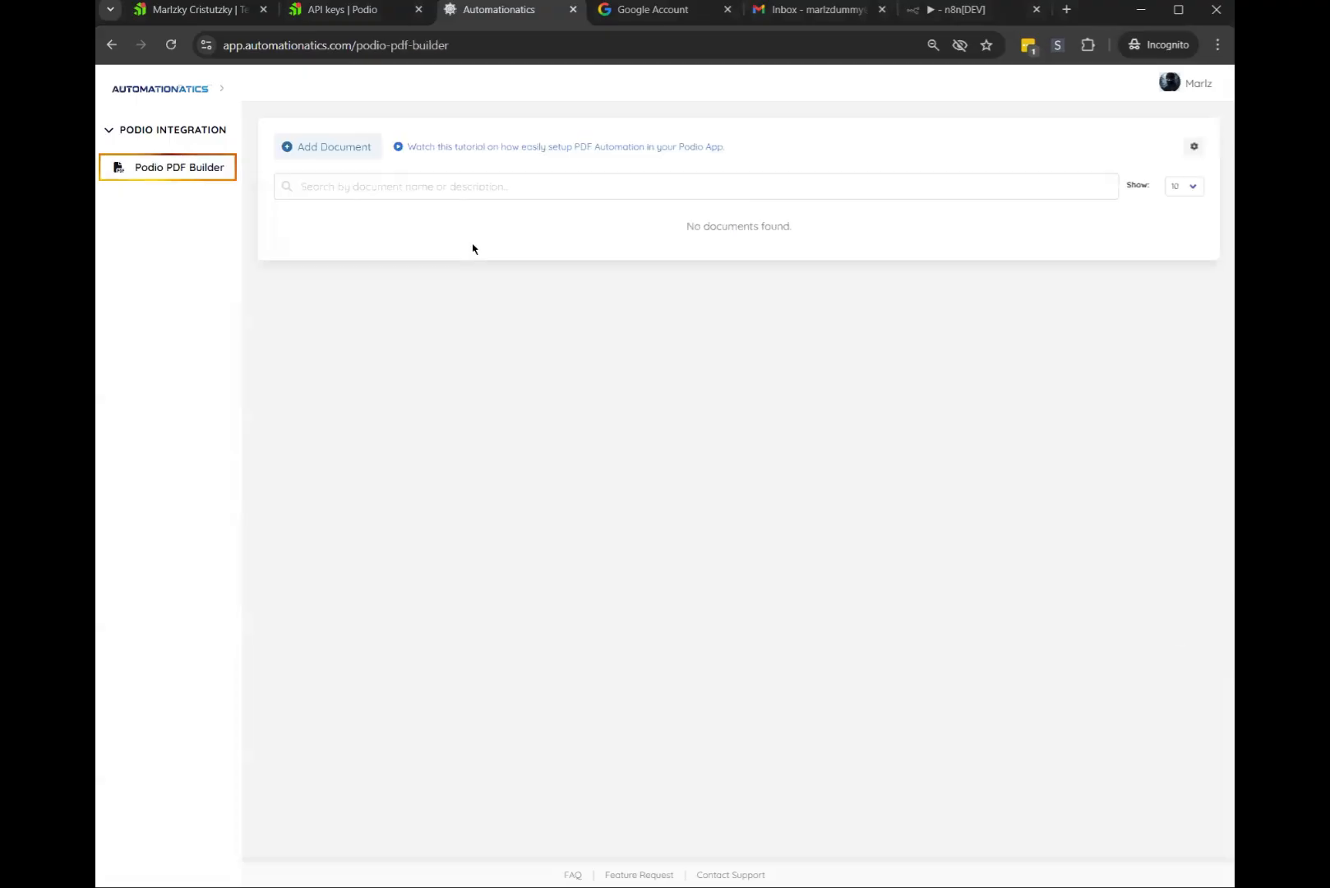
{"action": "left_click", "coordinate": [344, 156]}
{"action": "left_click", "coordinate": [509, 356]}
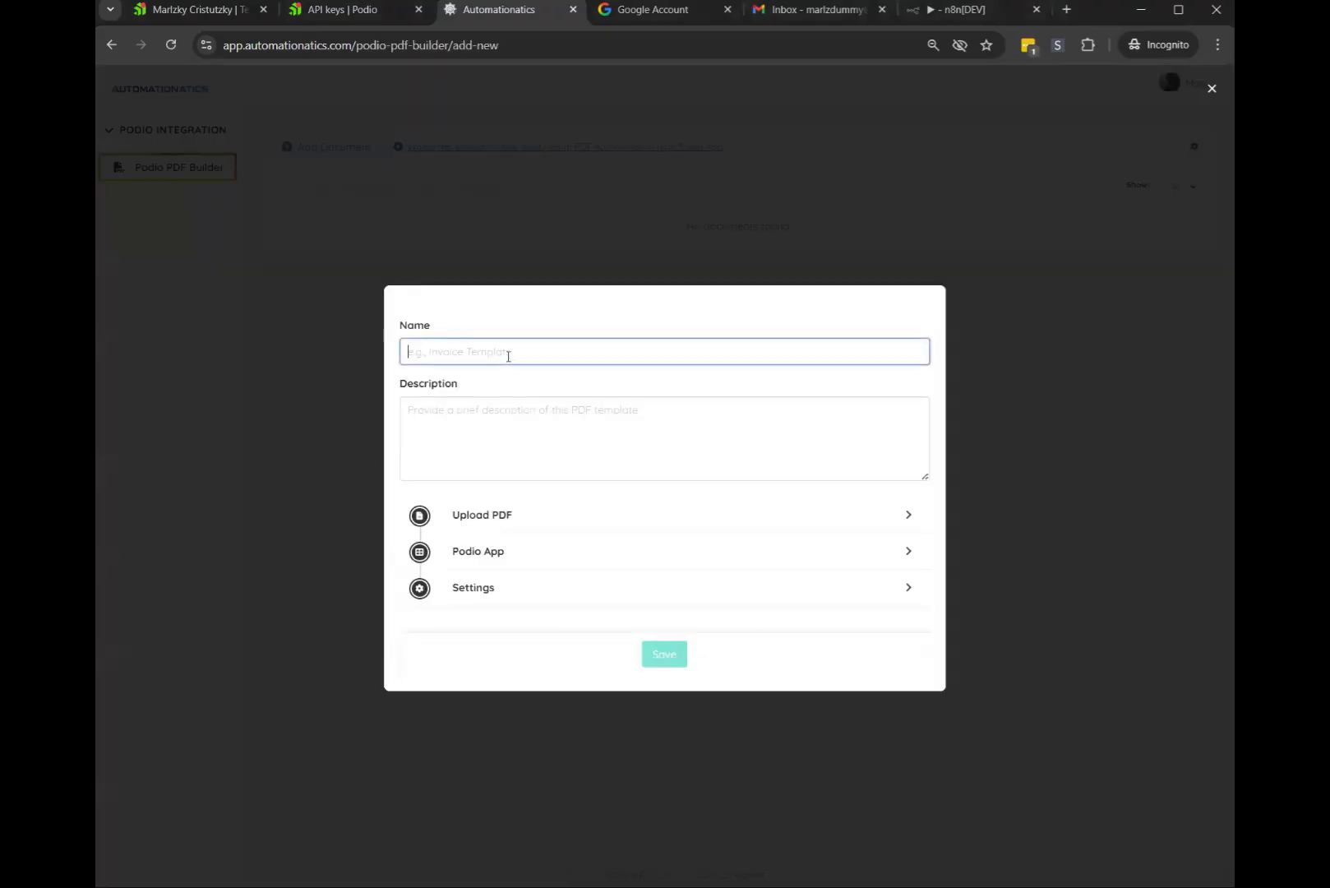
{"action": "type", "text": "Purchase Contract"}
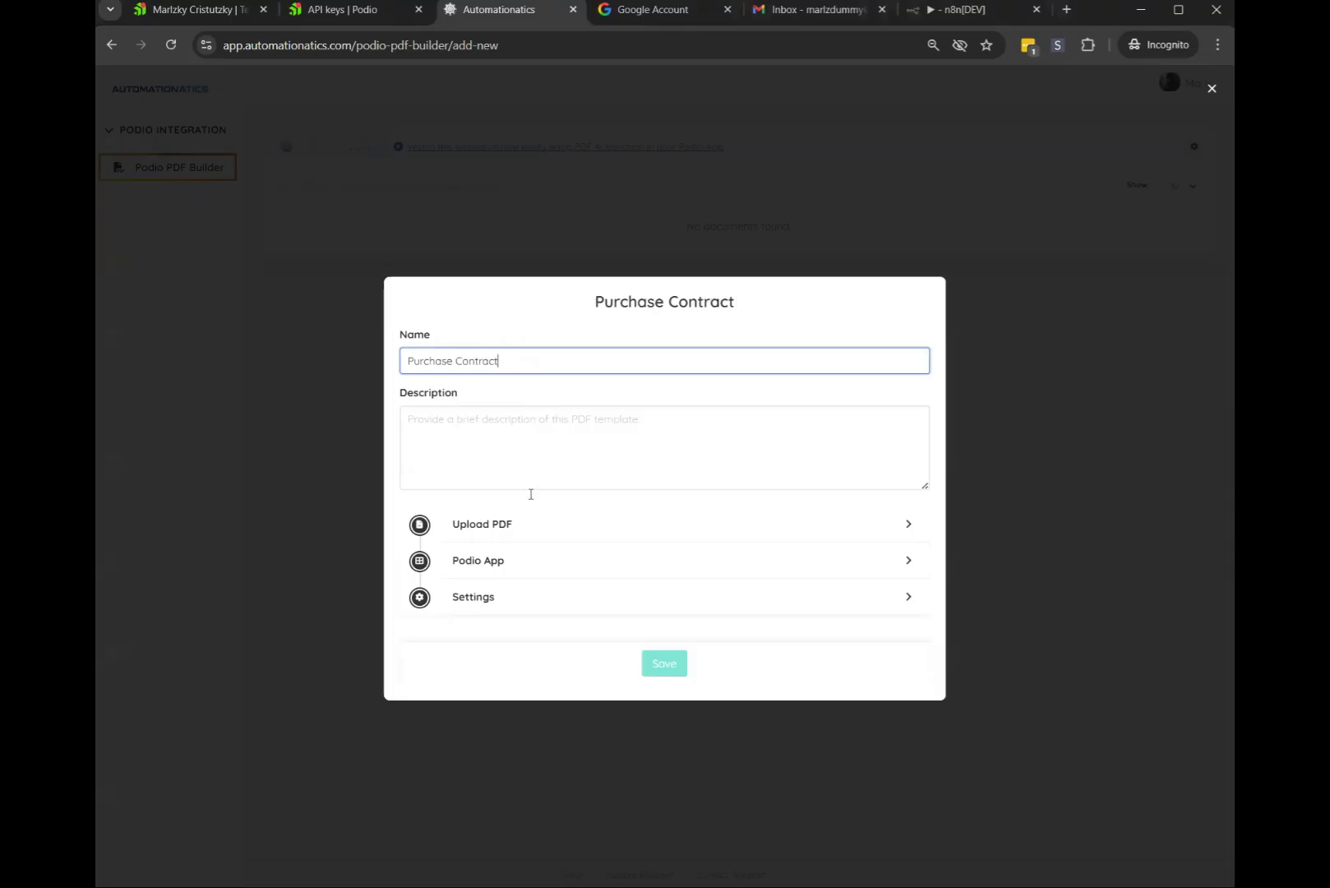
Upload SAMPLE CONTRACT.pdf as the template's PDF
{"action": "left_click", "coordinate": [526, 536]}
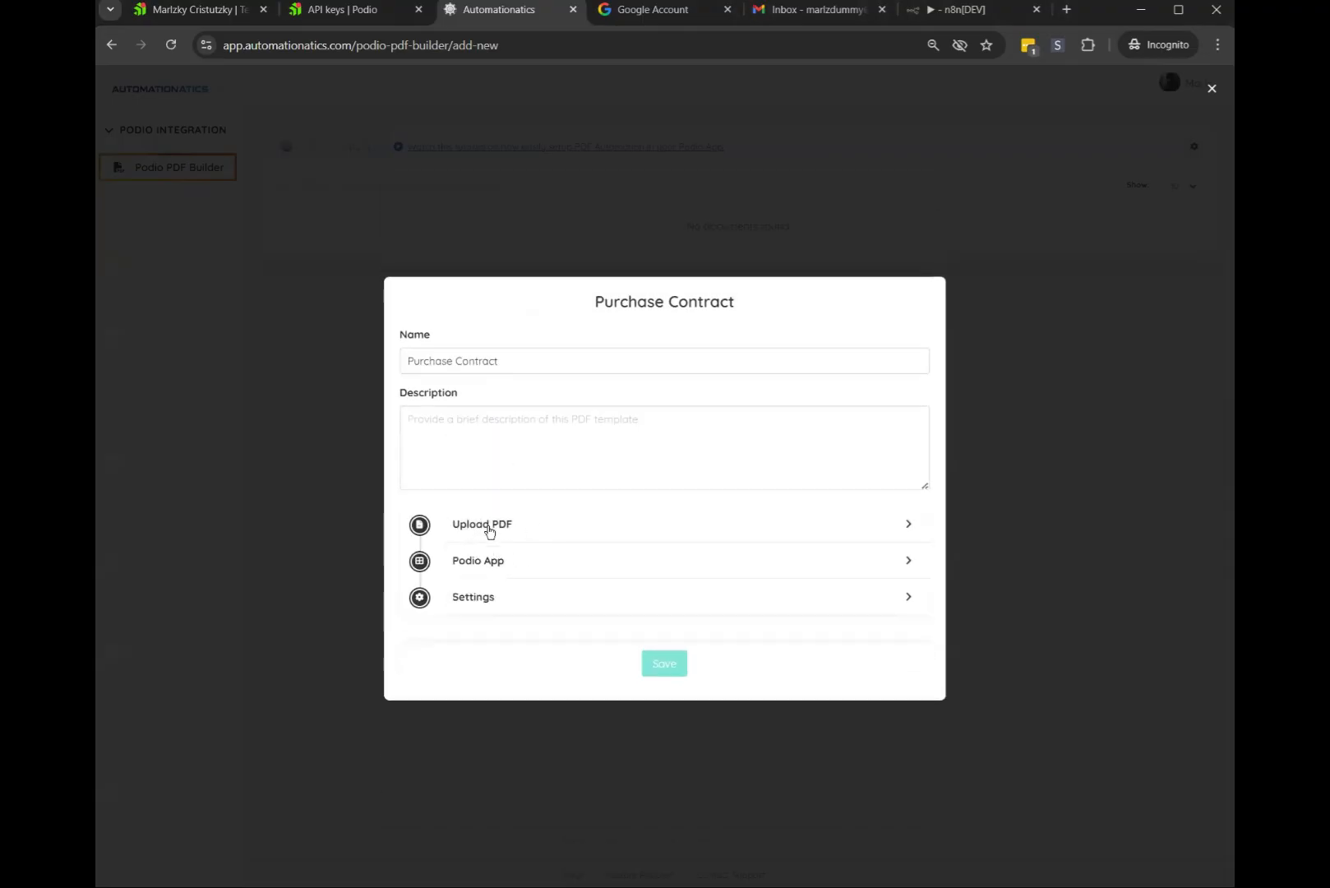
{"action": "left_click", "coordinate": [542, 531]}
{"action": "left_click", "coordinate": [499, 424]}
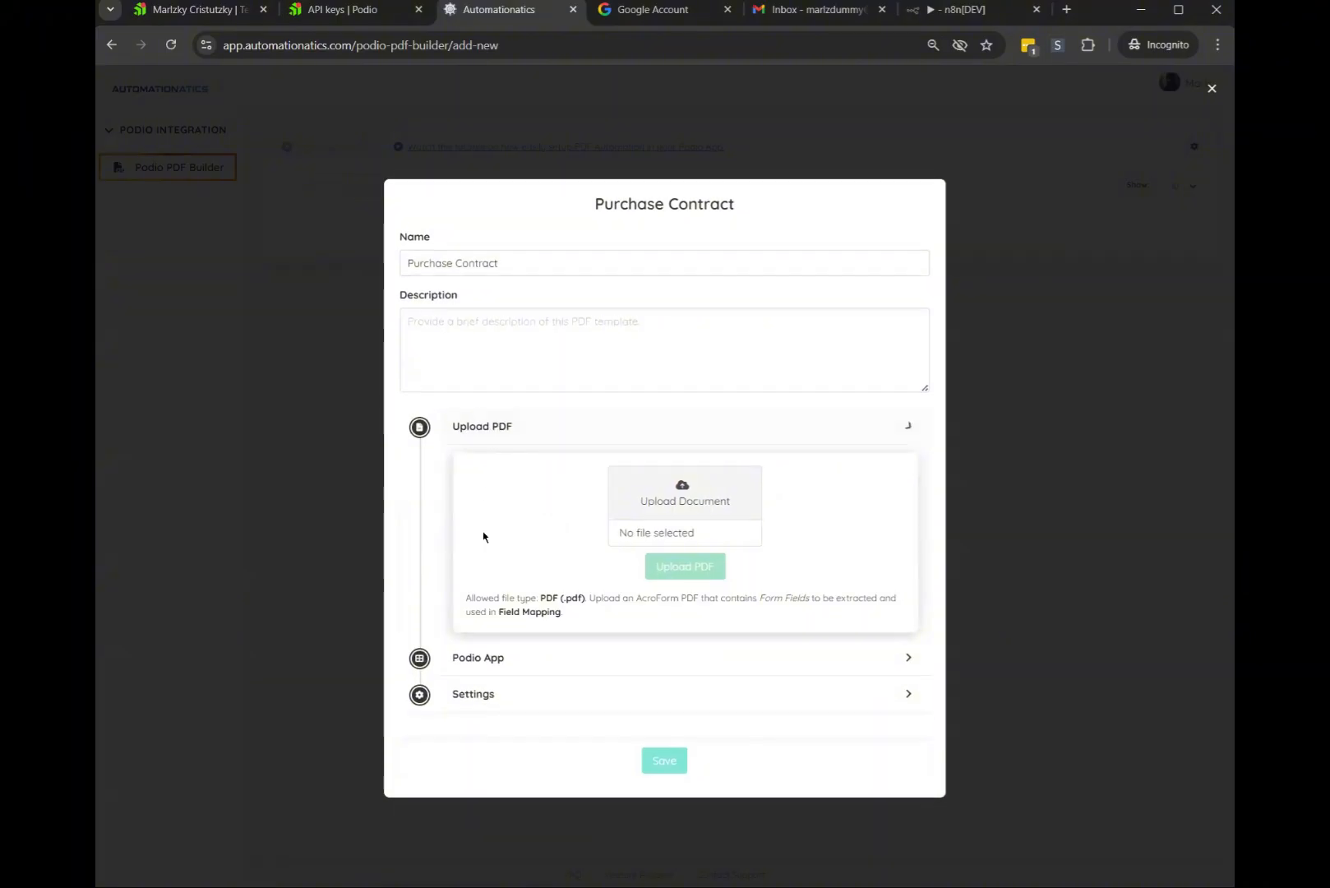
{"action": "left_click", "coordinate": [496, 525]}
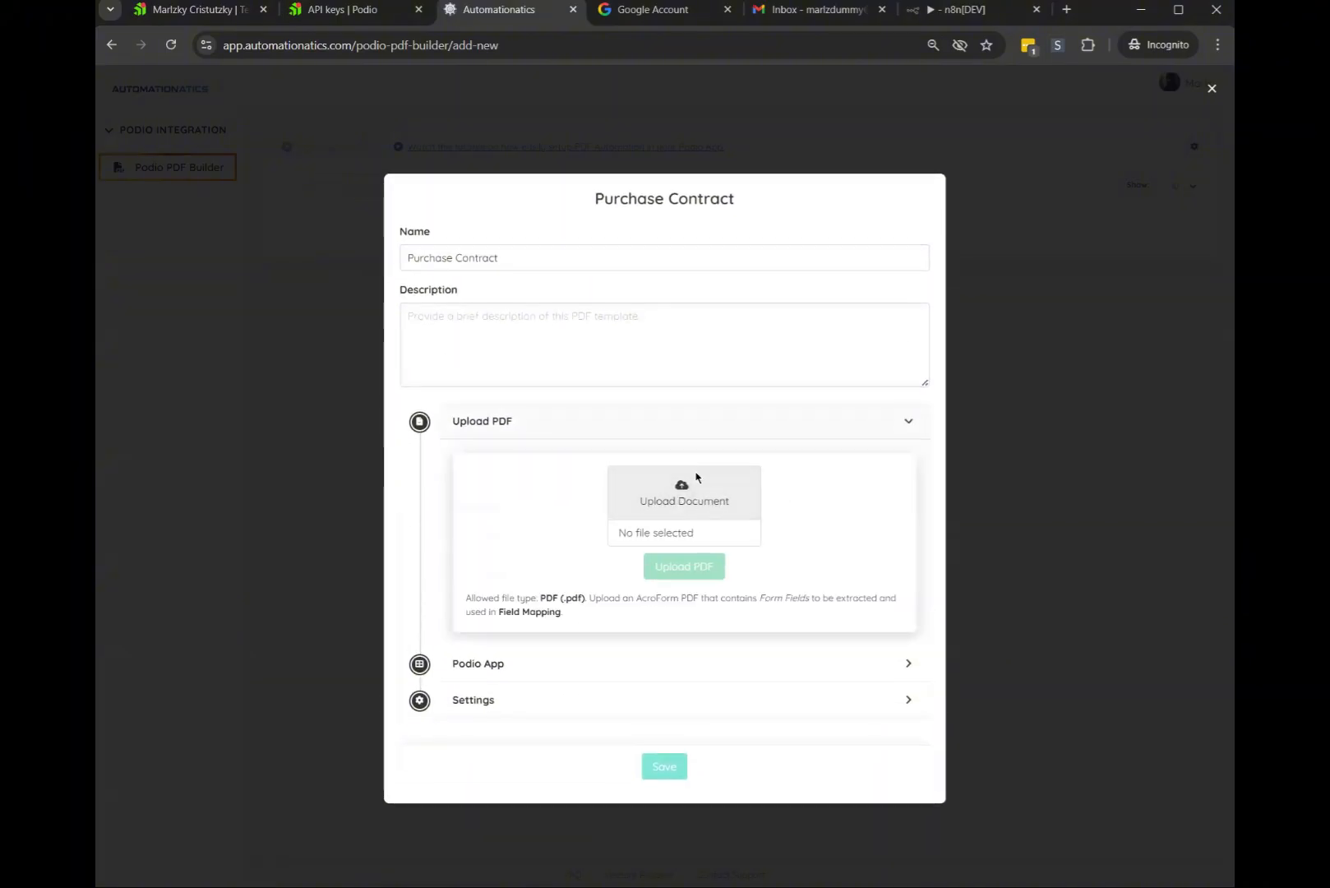
{"action": "left_click", "coordinate": [682, 492]}
{"action": "scroll", "coordinate": [642, 312], "scroll_direction": "down", "scroll_amount": 1}
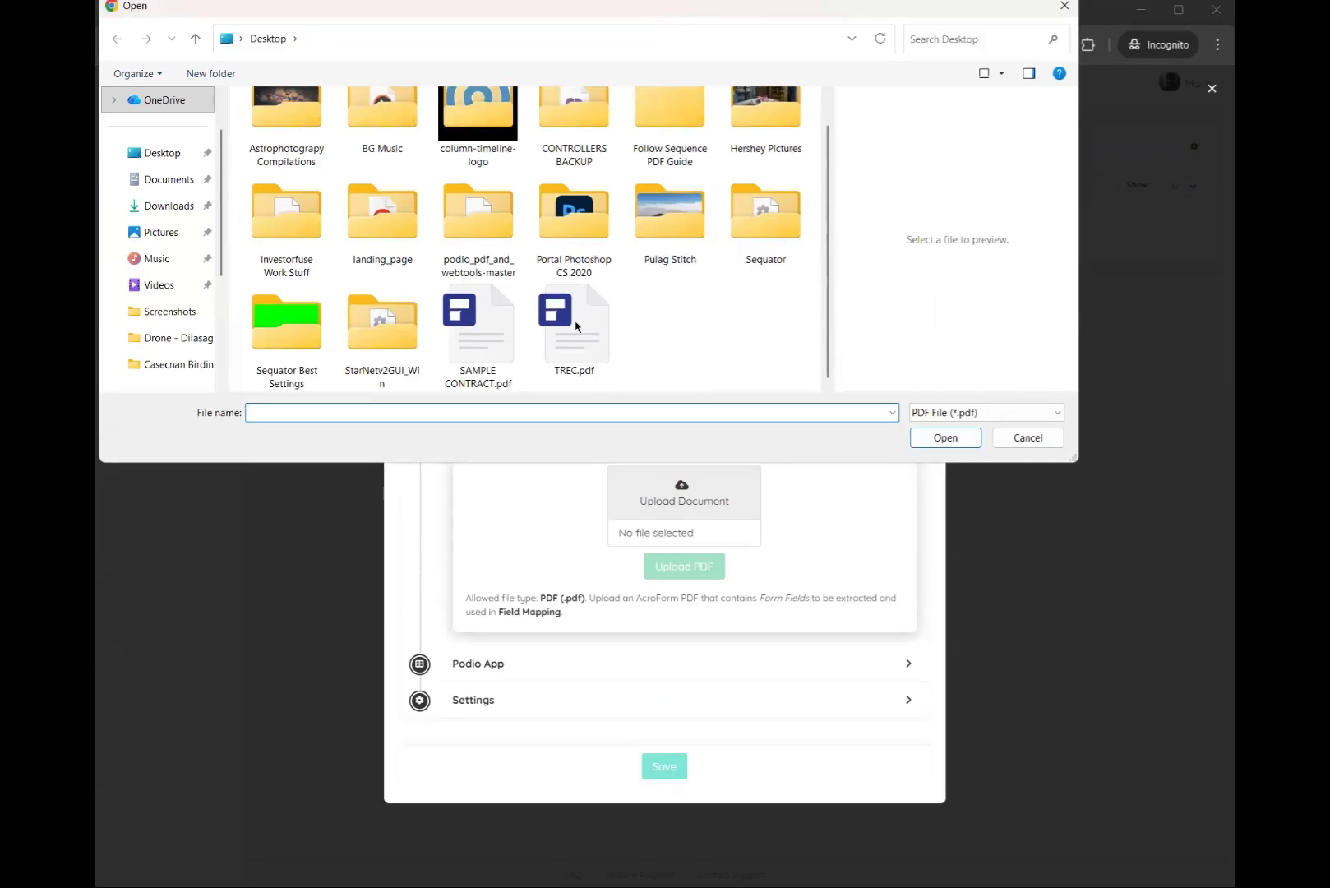
{"action": "double_click", "coordinate": [516, 331]}
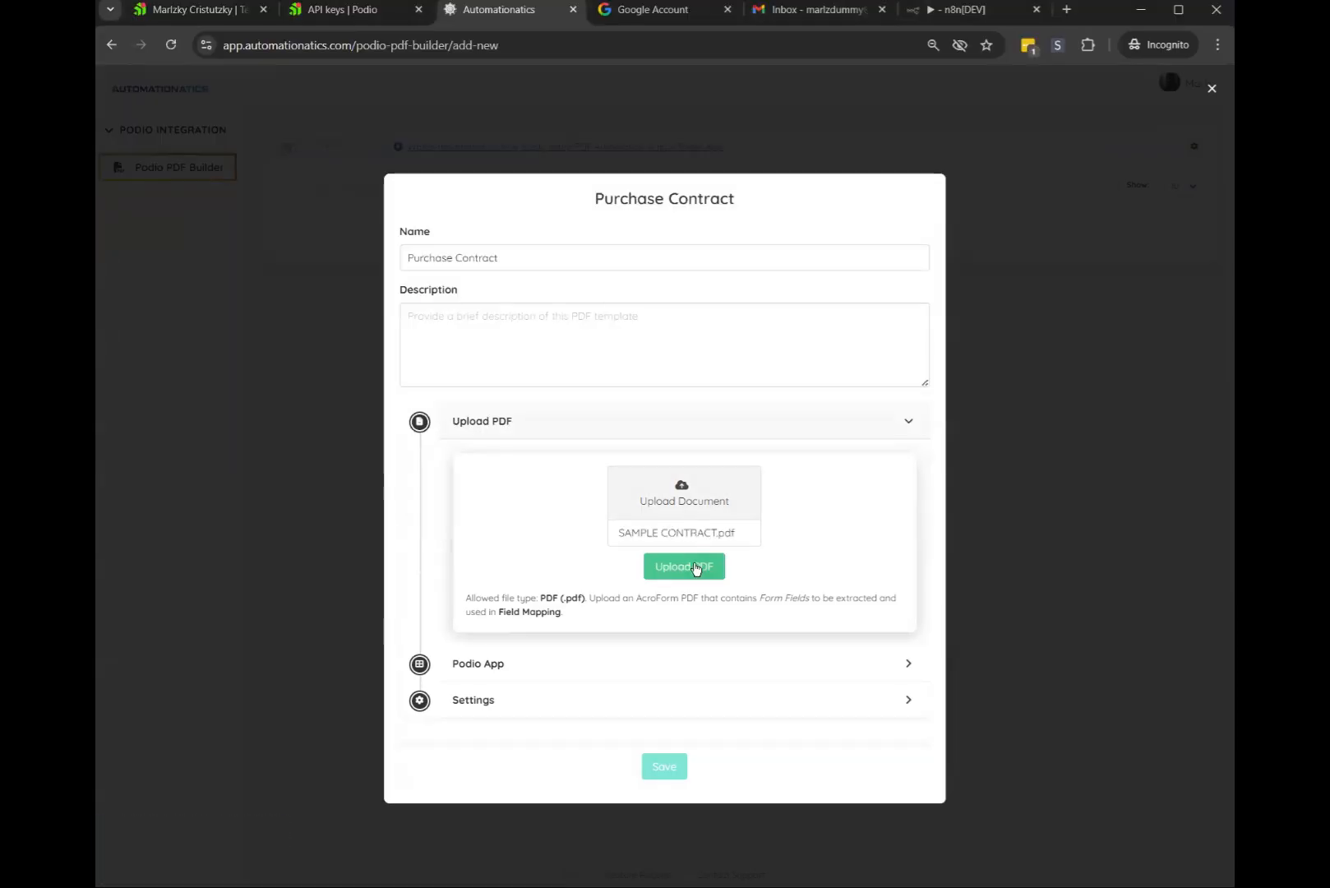
{"action": "left_click", "coordinate": [701, 567]}
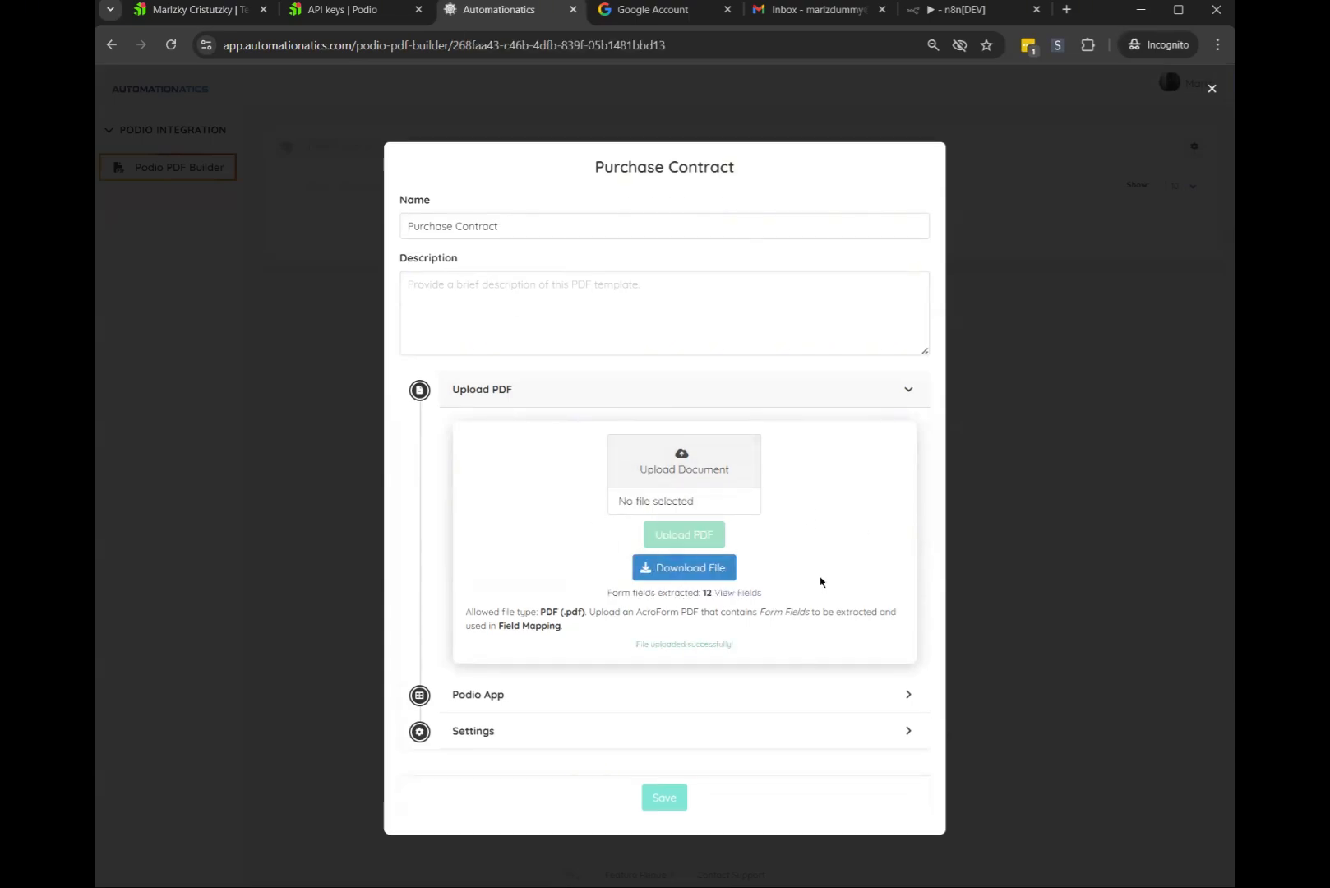
Review the 12 extracted form fields against the ContractDate field's properties in the PDF editor
{"action": "left_click", "coordinate": [739, 592]}
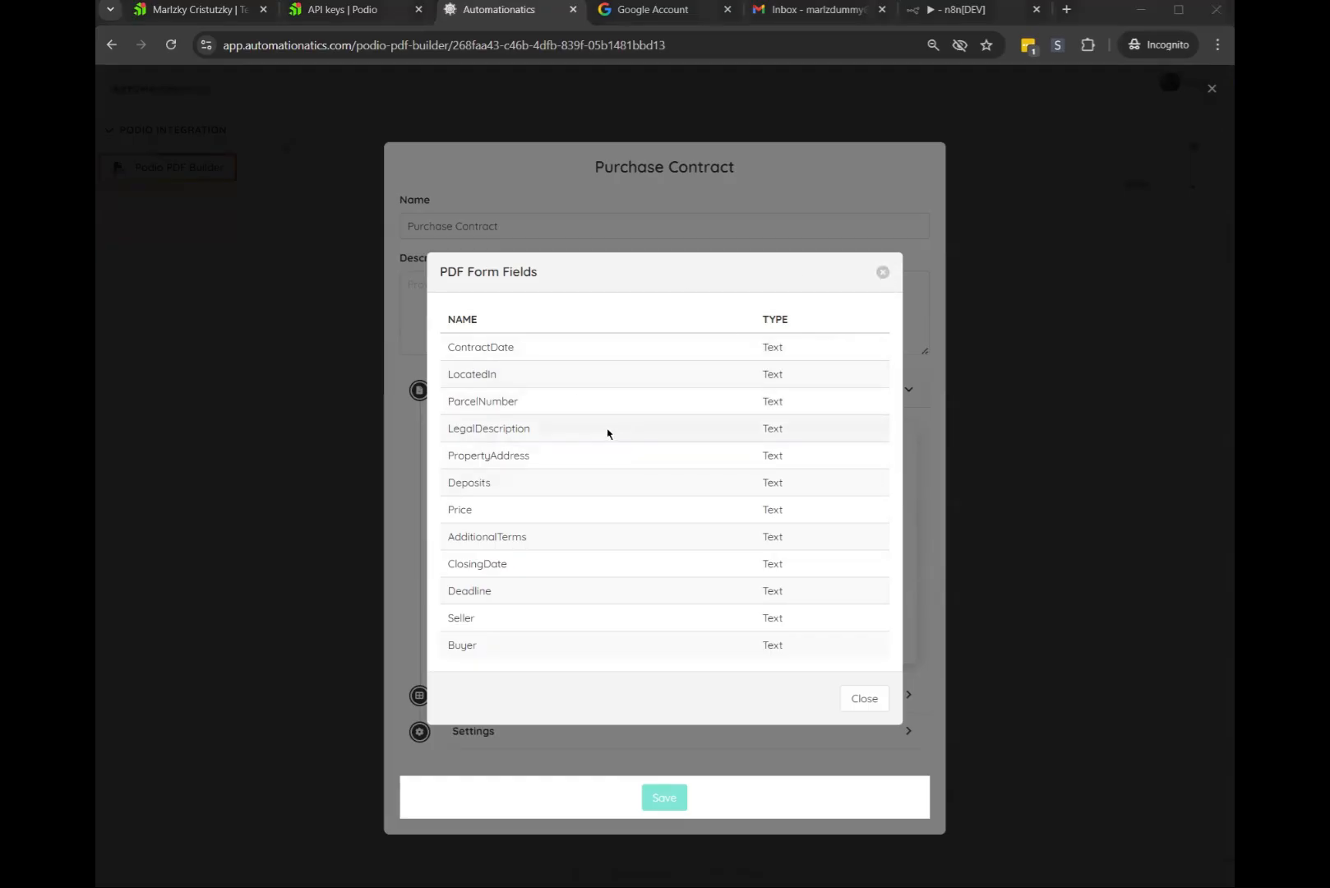
{"action": "key", "text": "alt+Tab"}
{"action": "right_click", "coordinate": [591, 166]}
{"action": "left_click", "coordinate": [645, 175]}
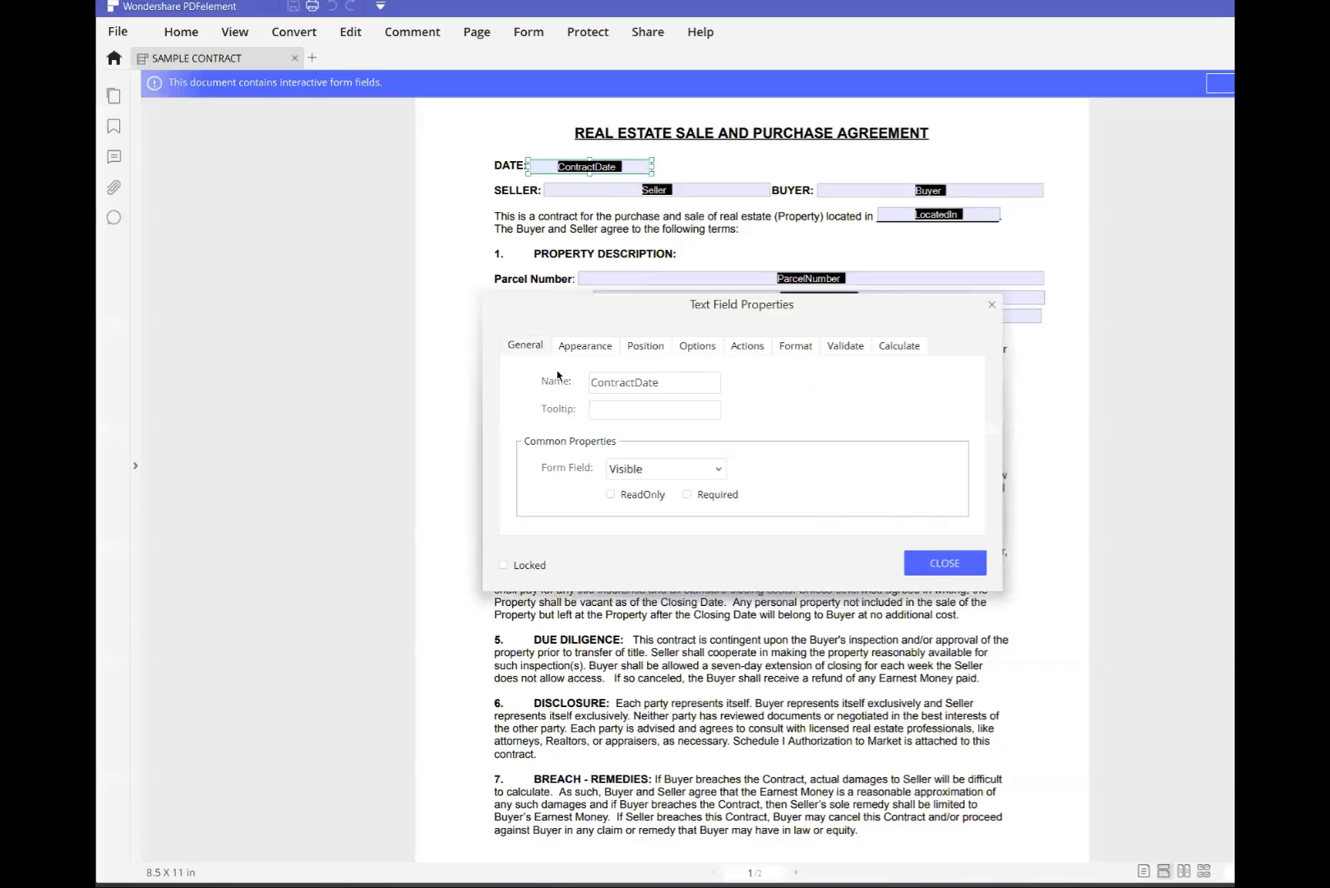
{"action": "left_click", "coordinate": [991, 304]}
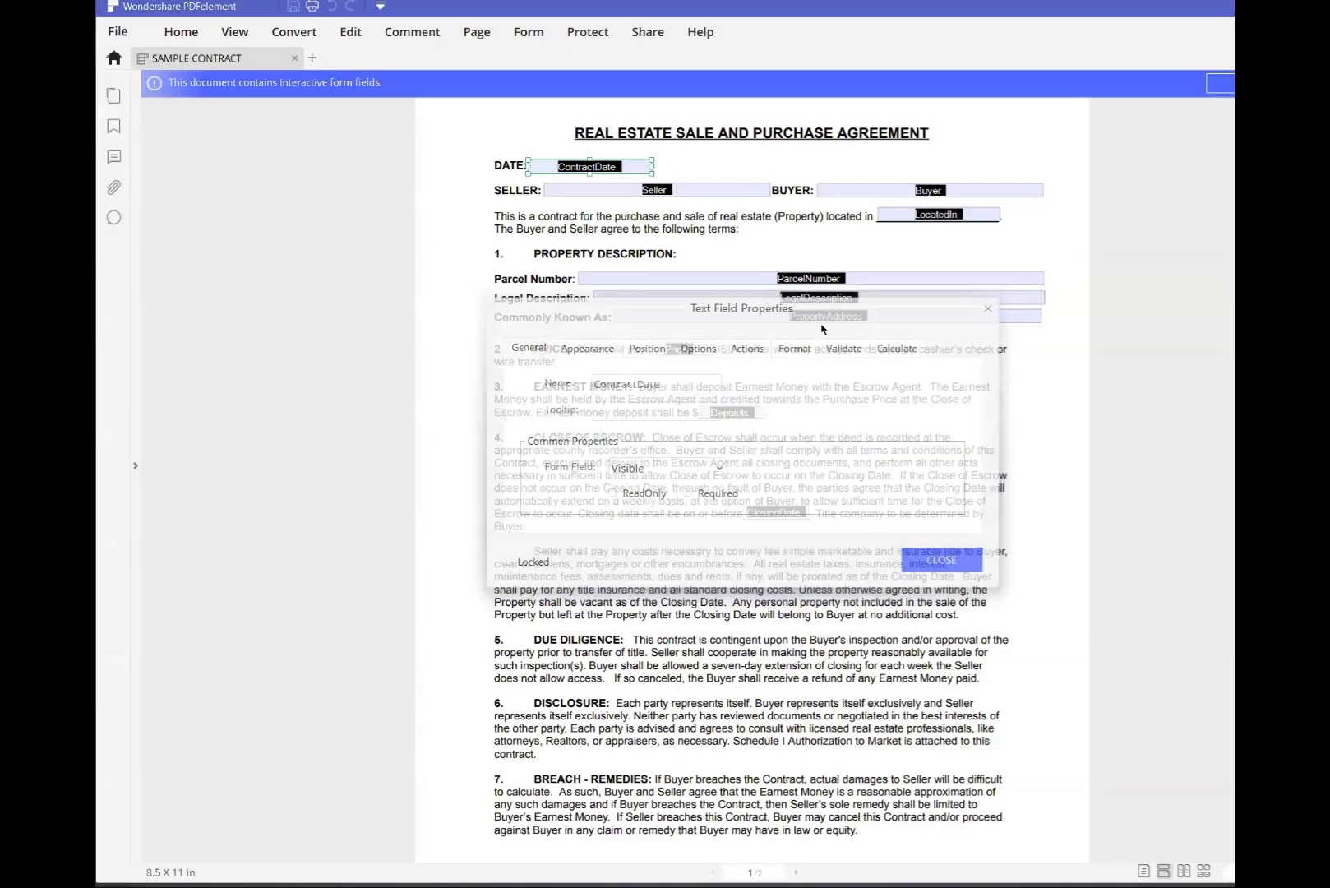
{"action": "key", "text": "alt+Tab"}
{"action": "left_click", "coordinate": [882, 270]}
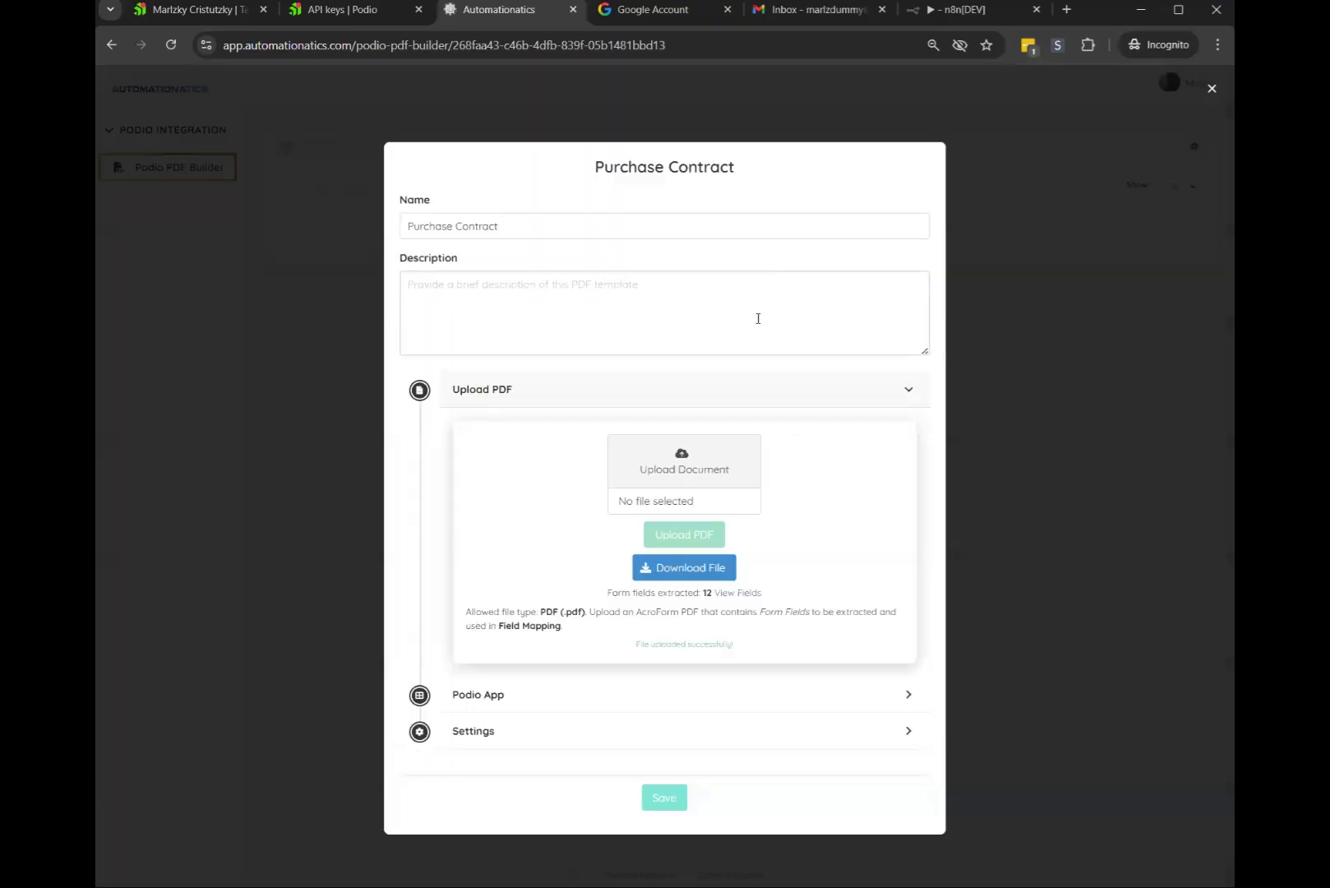
{"action": "left_click", "coordinate": [537, 396]}
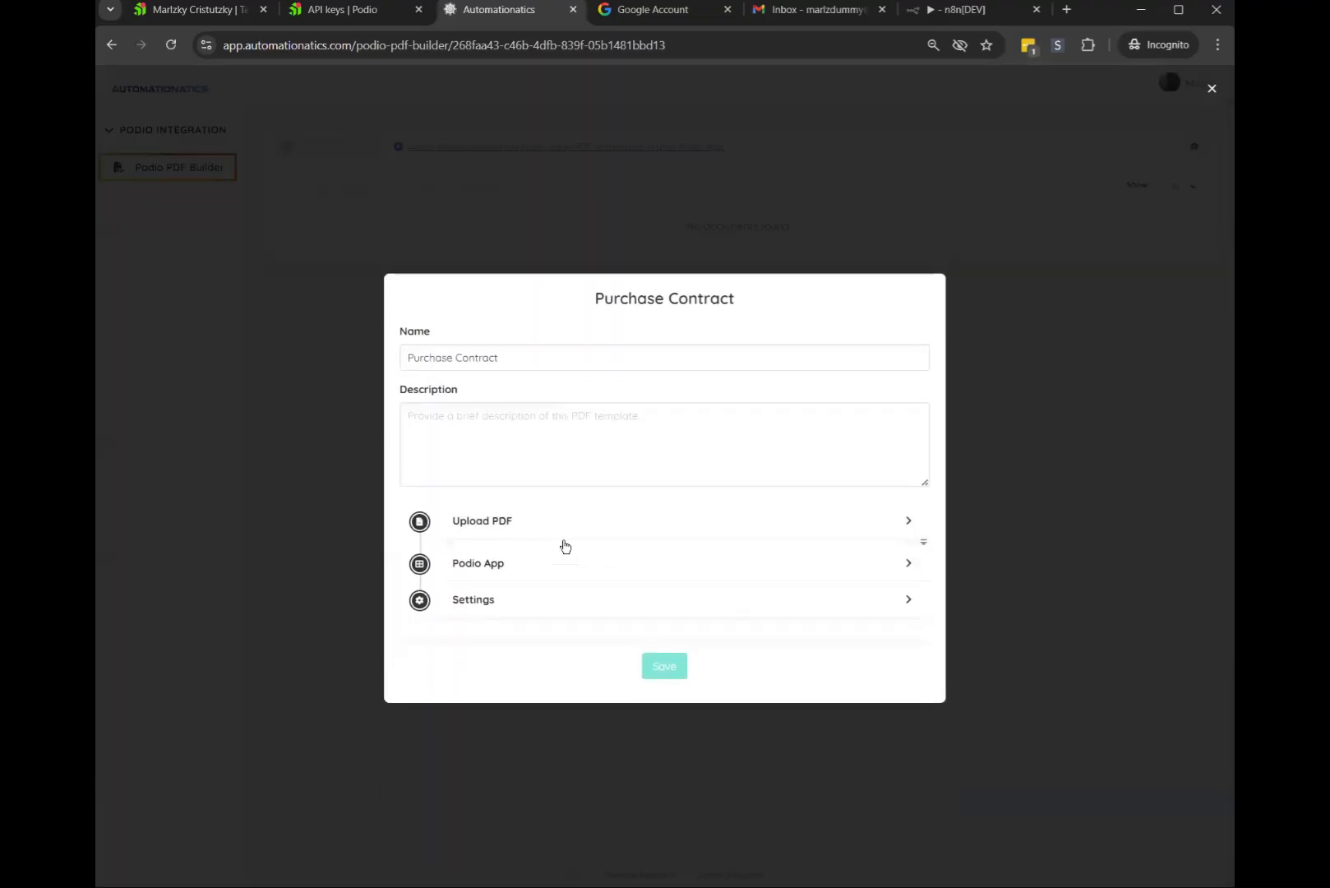
Bring up the Add Podio App form in the Podio App section
{"action": "left_click", "coordinate": [521, 568]}
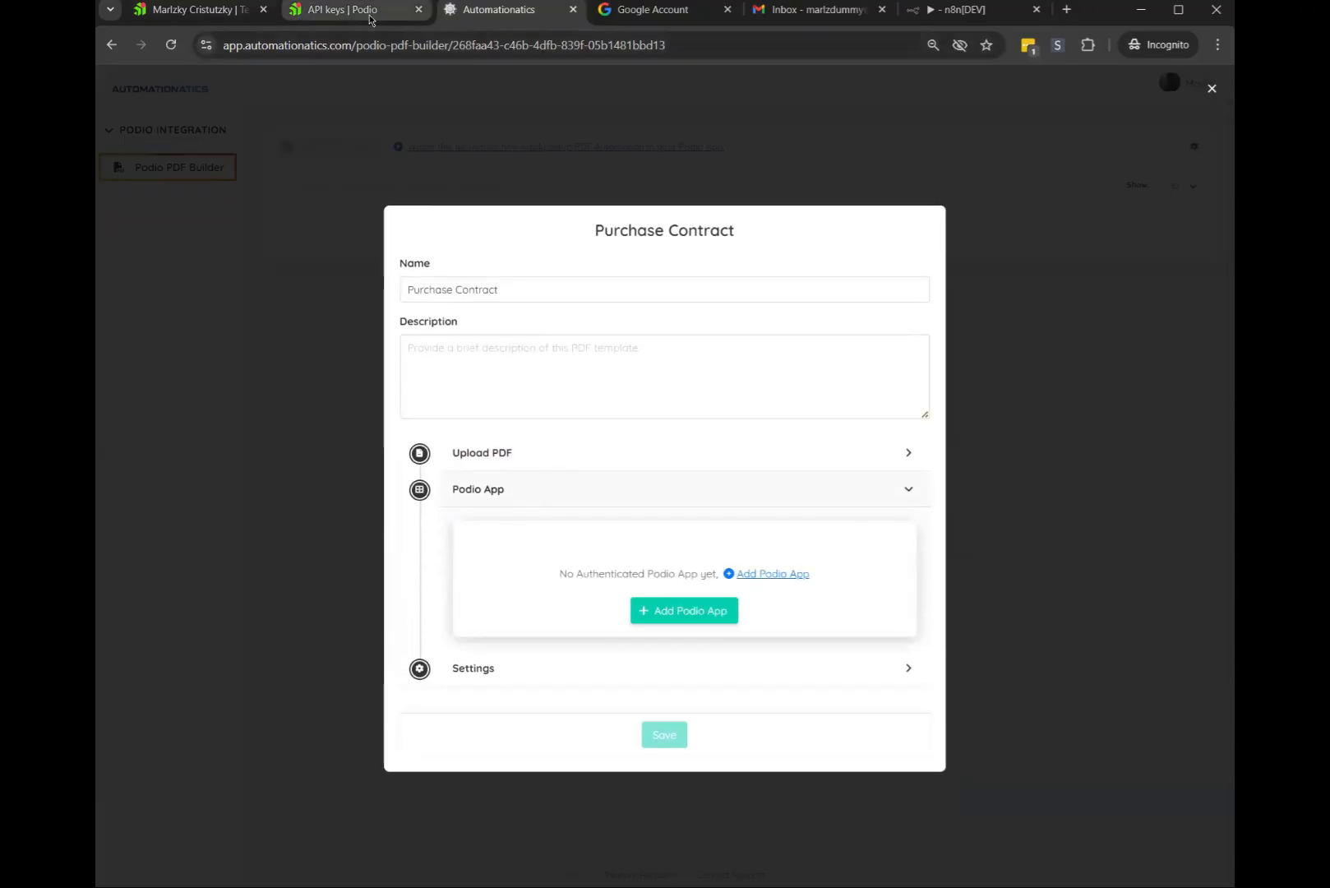
{"action": "left_click", "coordinate": [684, 610]}
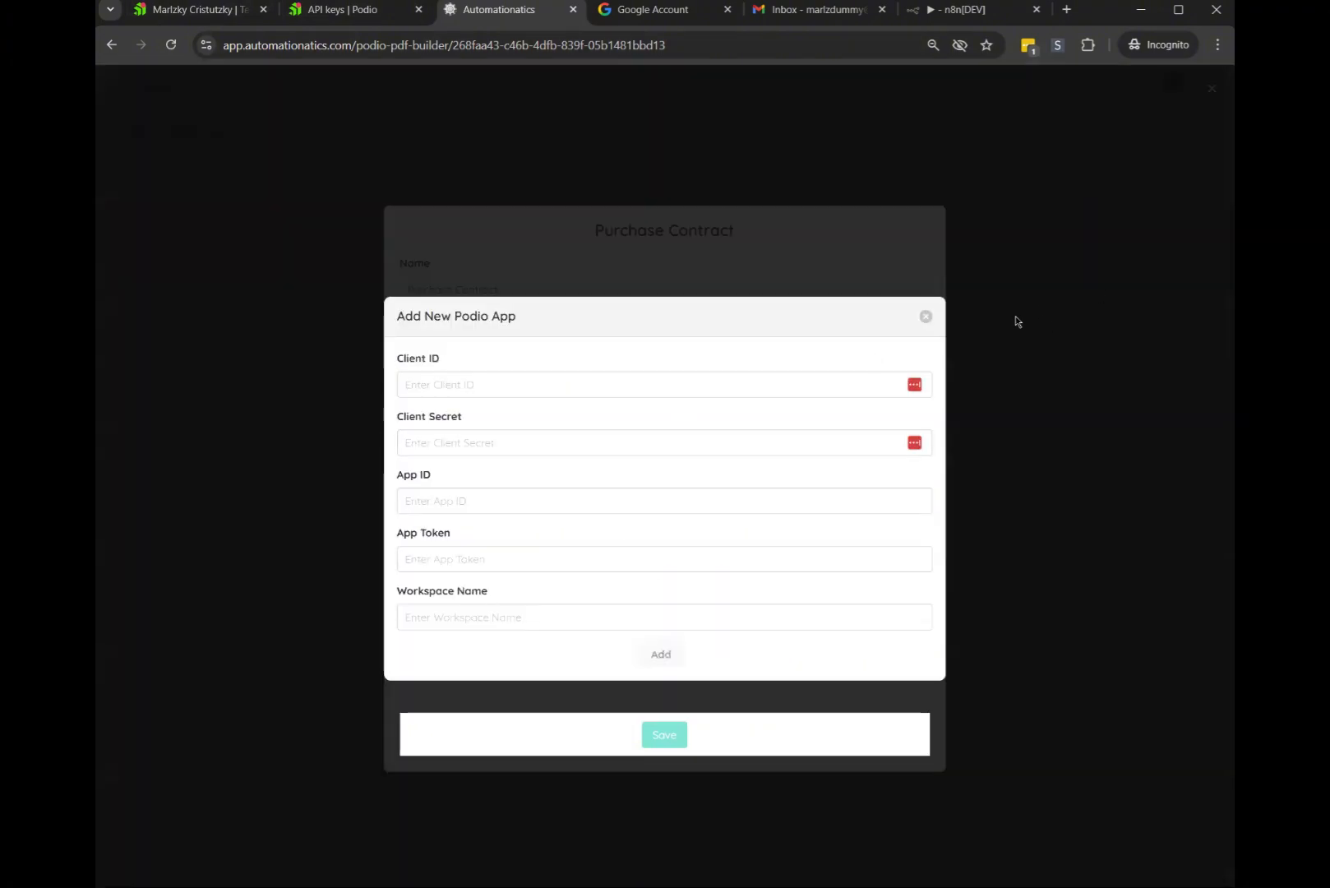
{"action": "left_click", "coordinate": [925, 315]}
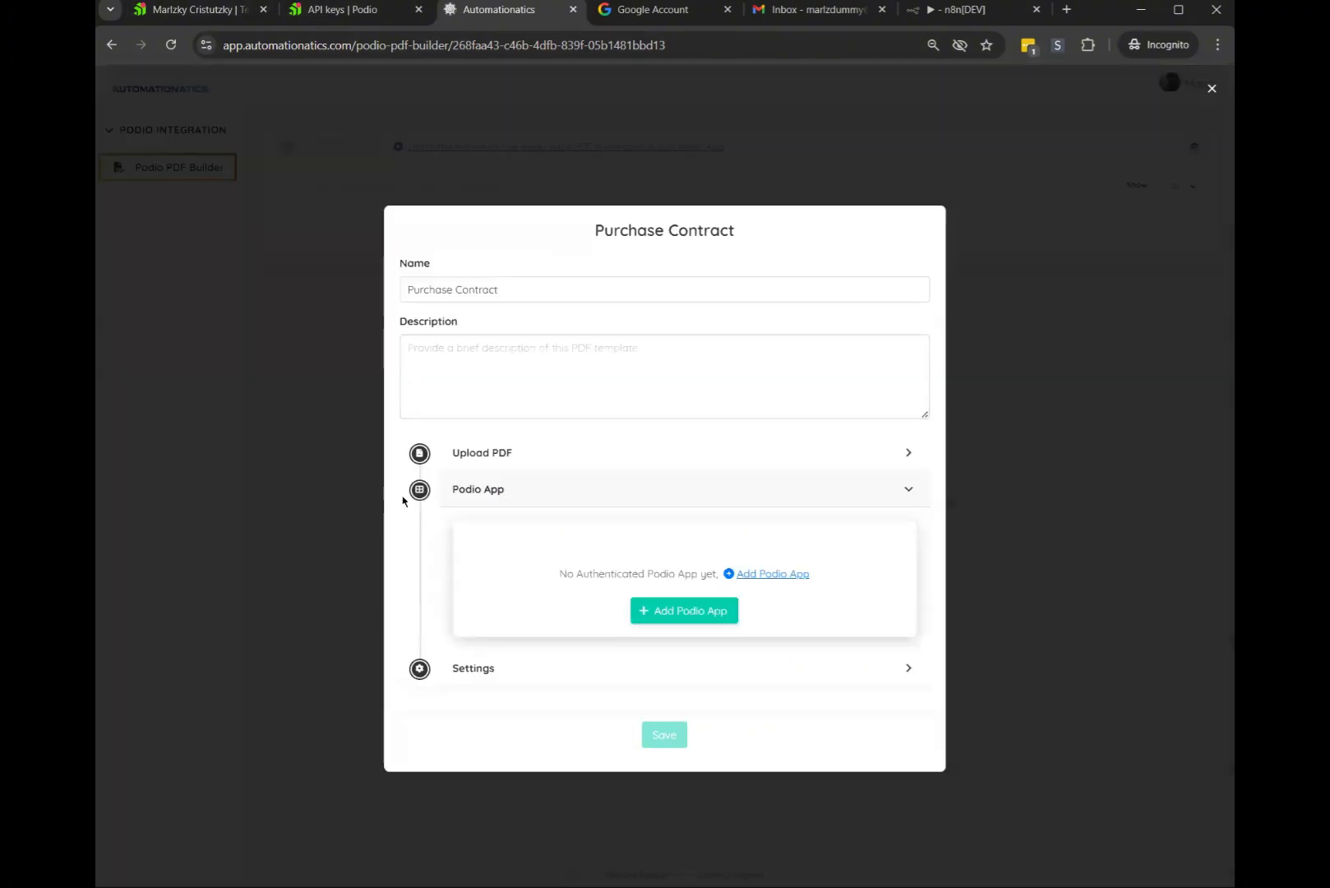
{"action": "left_click", "coordinate": [677, 621]}
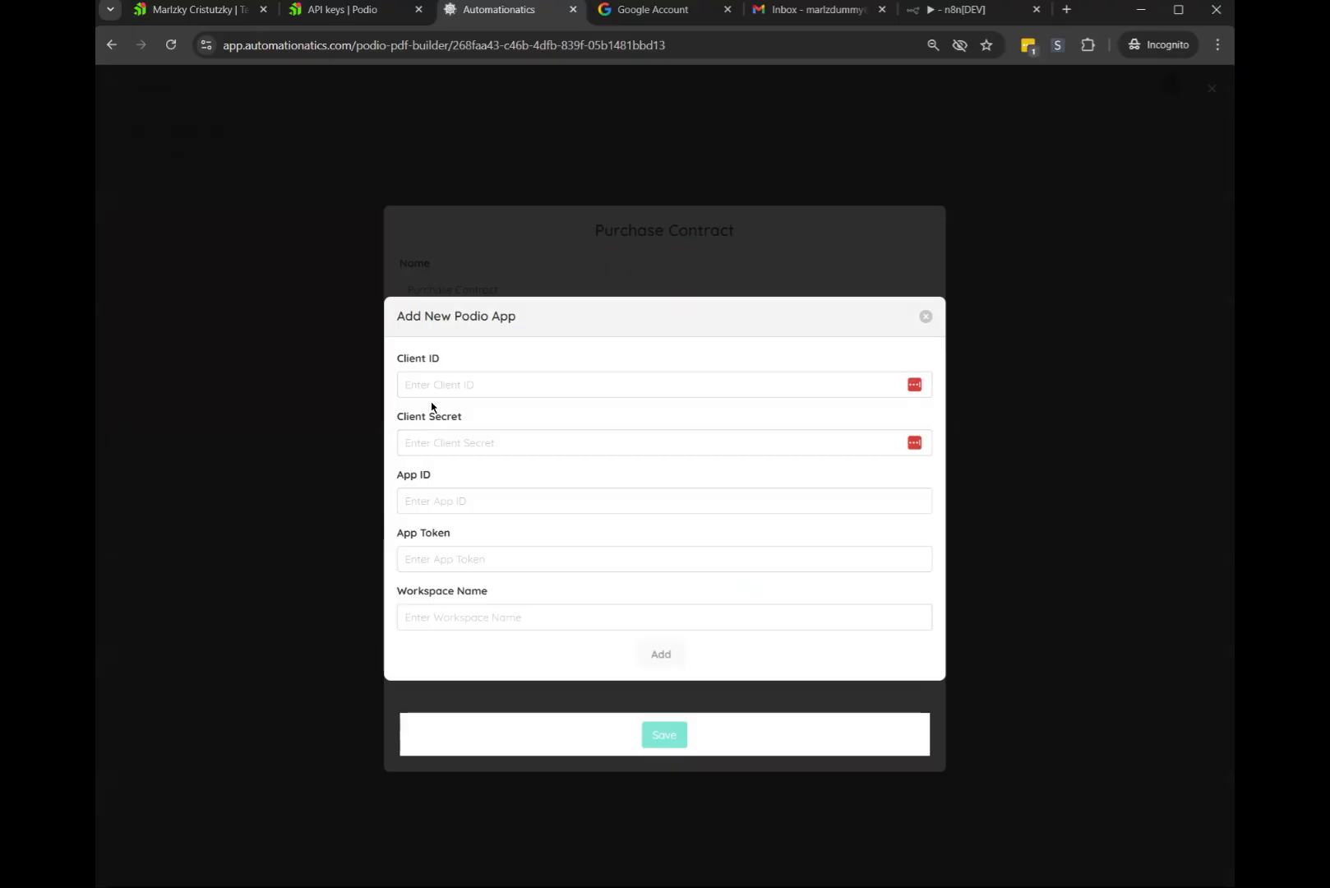
Enter 'Testing' as the workspace name and highlight the Client ID and Client Secret fields
{"action": "left_click", "coordinate": [452, 501]}
{"action": "left_click", "coordinate": [498, 616]}
{"action": "type", "text": "Testing"}
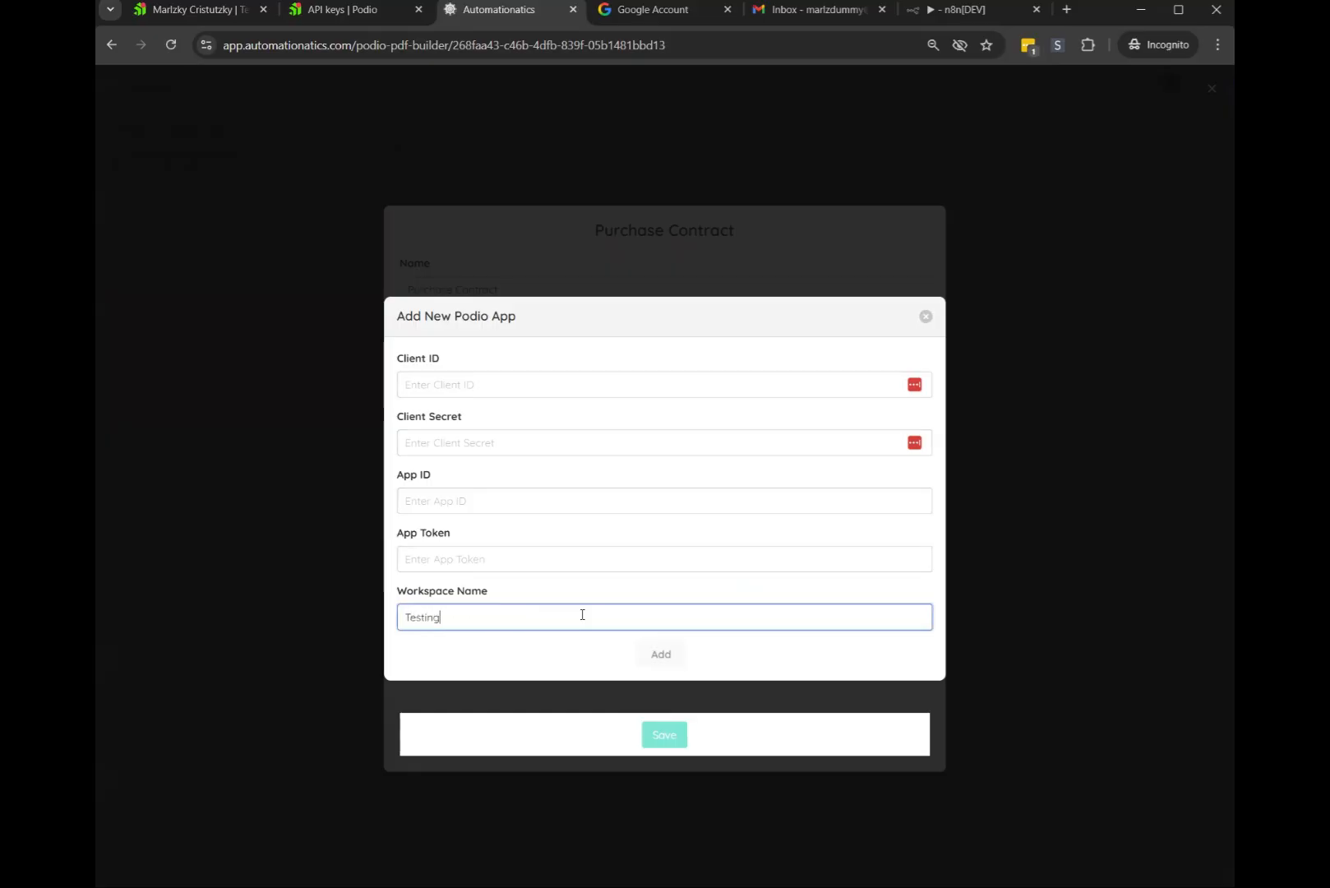
{"action": "left_click_drag", "start_coordinate": [401, 600], "coordinate": [575, 593]}
{"action": "left_click", "coordinate": [471, 617]}
{"action": "left_click_drag", "start_coordinate": [396, 358], "coordinate": [444, 360]}
{"action": "left_click_drag", "start_coordinate": [398, 418], "coordinate": [530, 422]}
{"action": "left_click", "coordinate": [316, 11]}
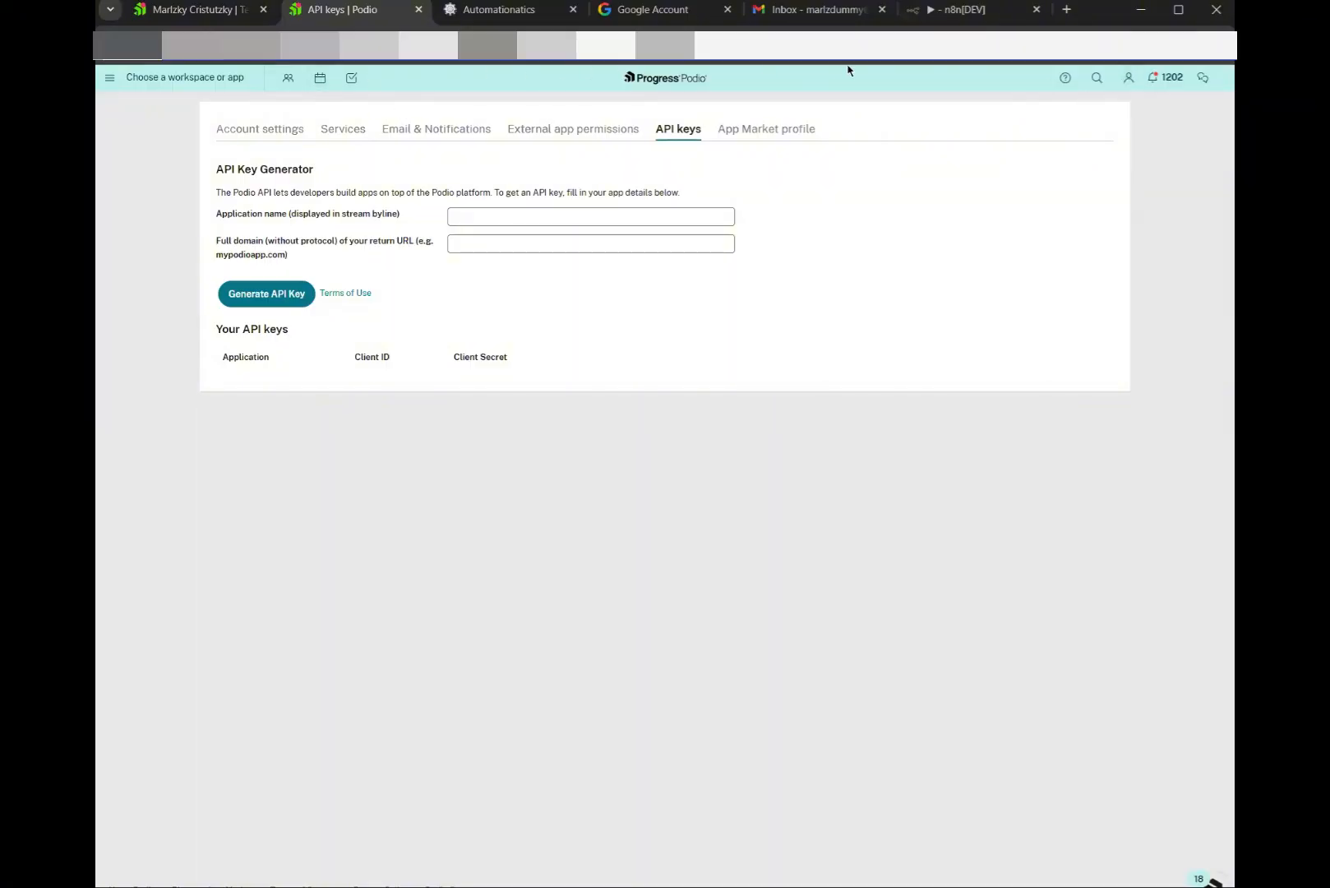
{"action": "left_click", "coordinate": [1129, 79]}
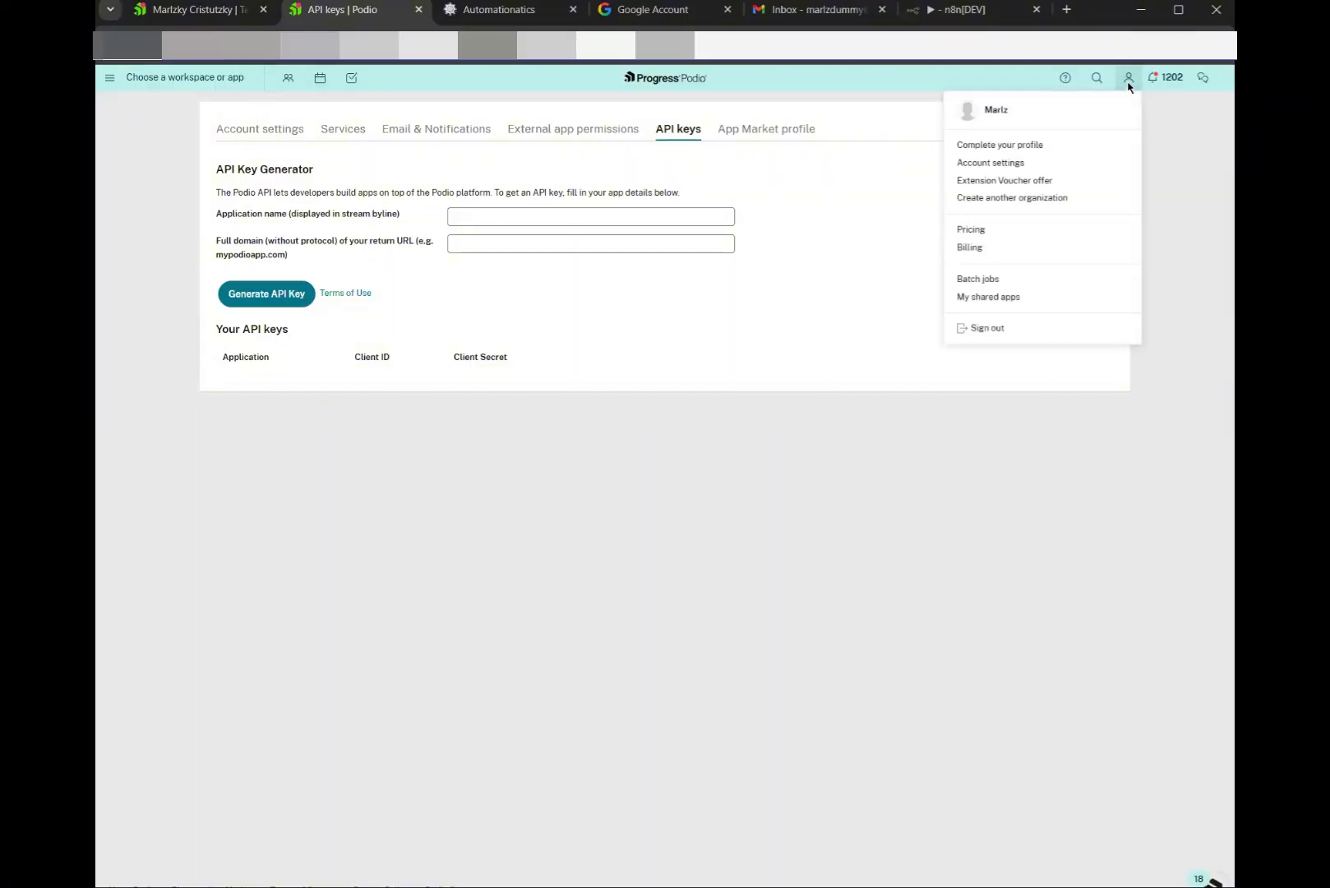
{"action": "left_click", "coordinate": [978, 165]}
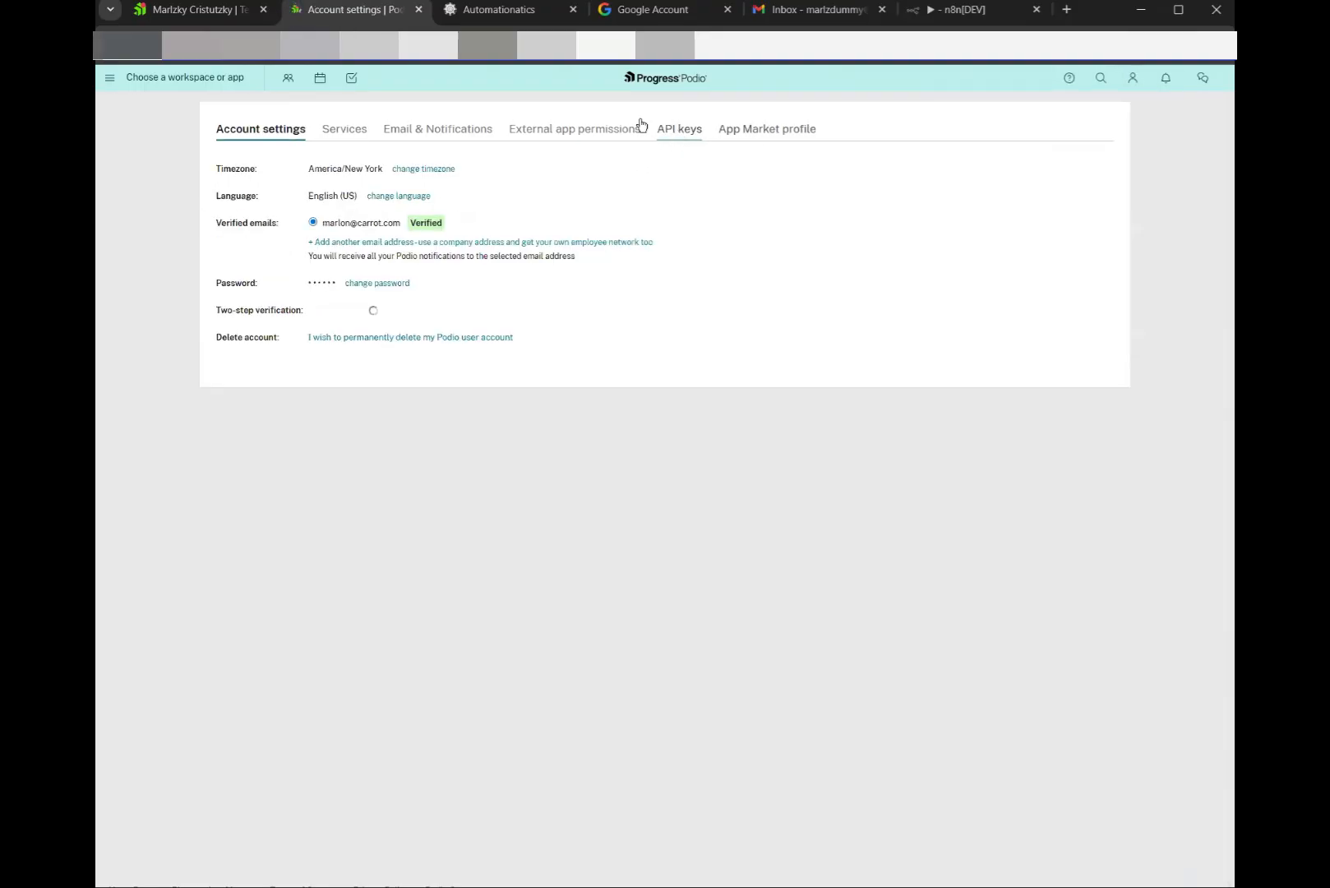
{"action": "left_click", "coordinate": [665, 131]}
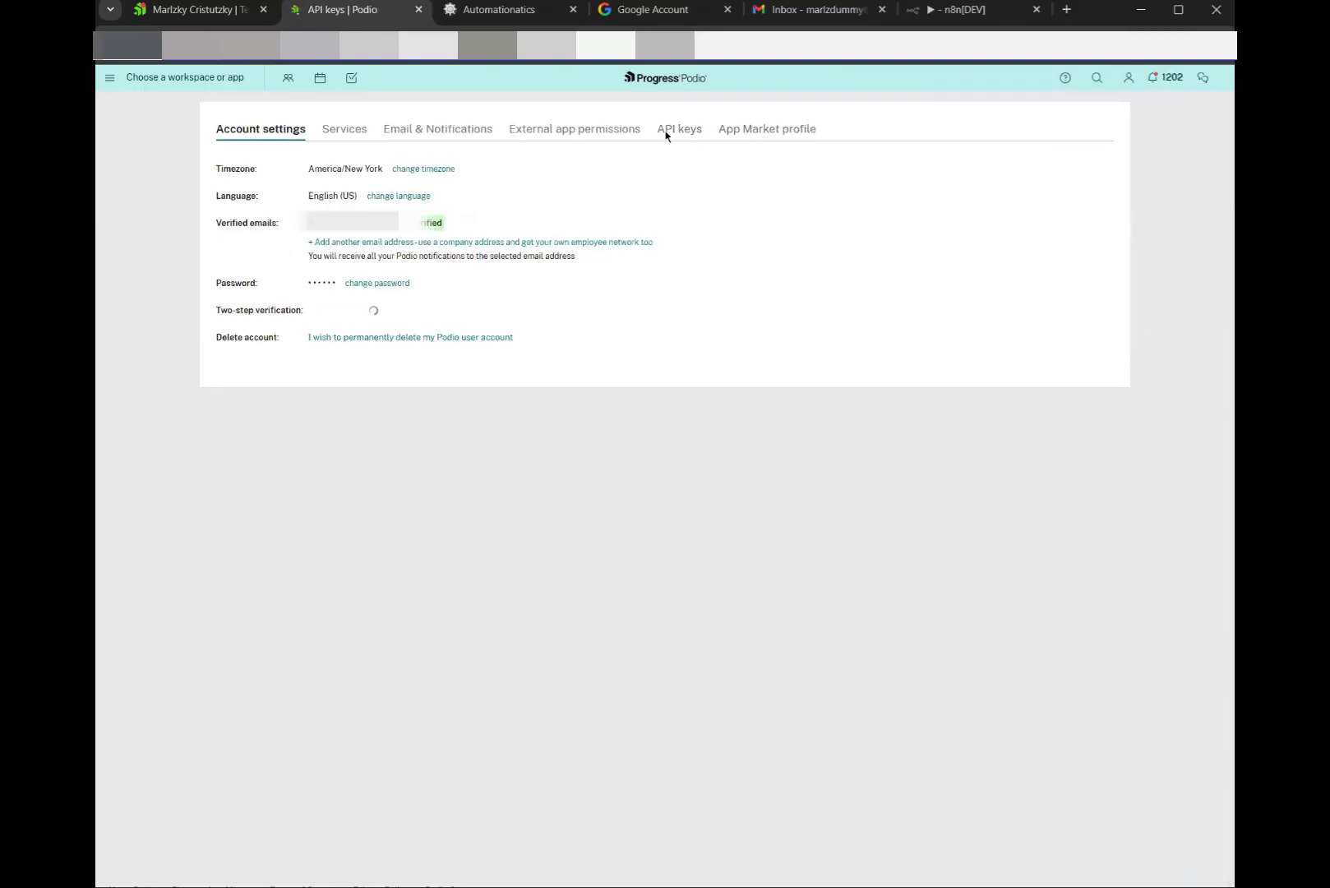
Generate an API key named 'pdf-automation' using the Automationatics domain as return URL
{"action": "left_click", "coordinate": [475, 212]}
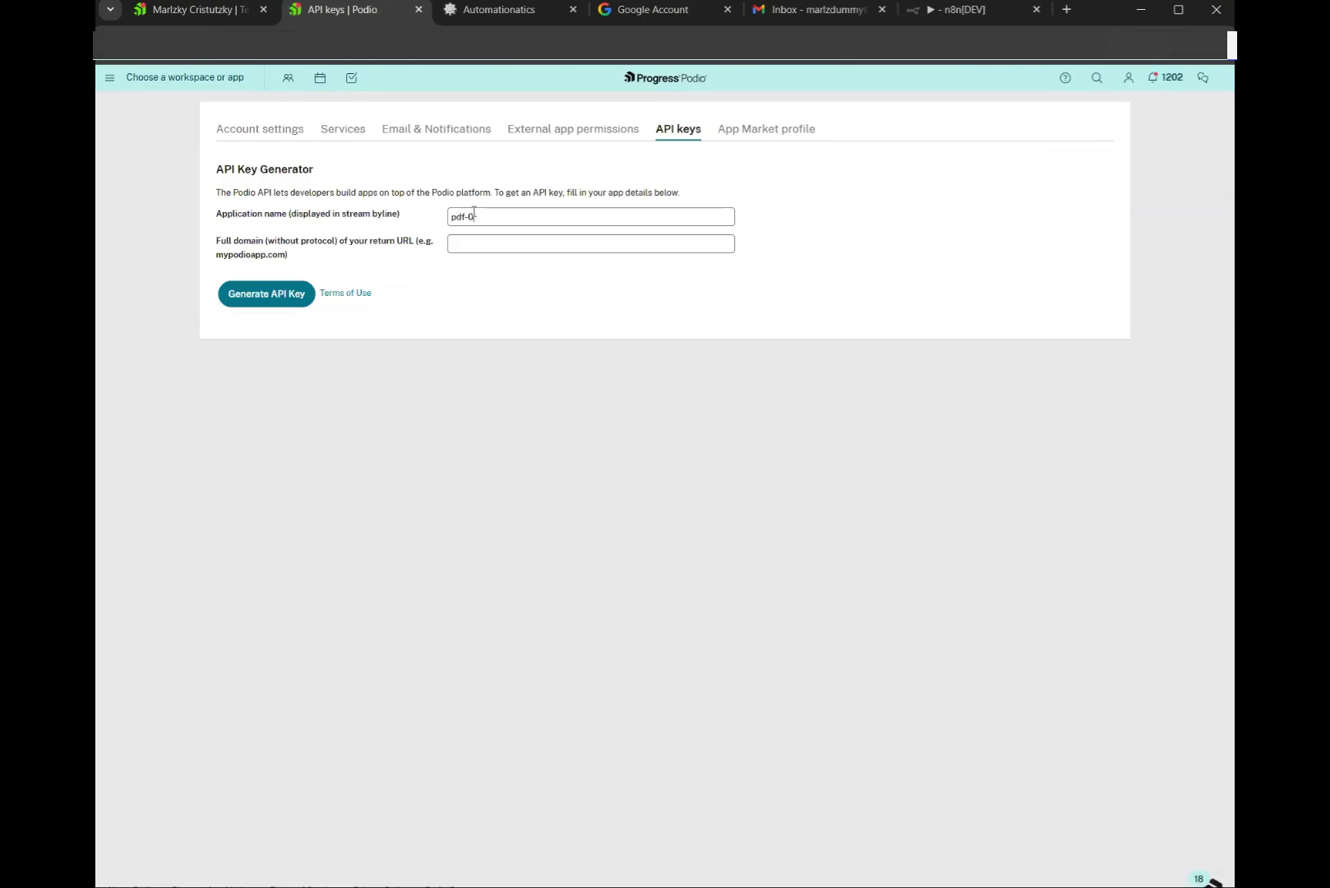
{"action": "type", "text": "pdf-automation"}
{"action": "left_click_drag", "start_coordinate": [223, 216], "coordinate": [276, 220]}
{"action": "left_click", "coordinate": [295, 226]}
{"action": "left_click", "coordinate": [497, 9]}
{"action": "left_click_drag", "start_coordinate": [347, 49], "coordinate": [245, 45]}
{"action": "key", "text": "ctrl+c"}
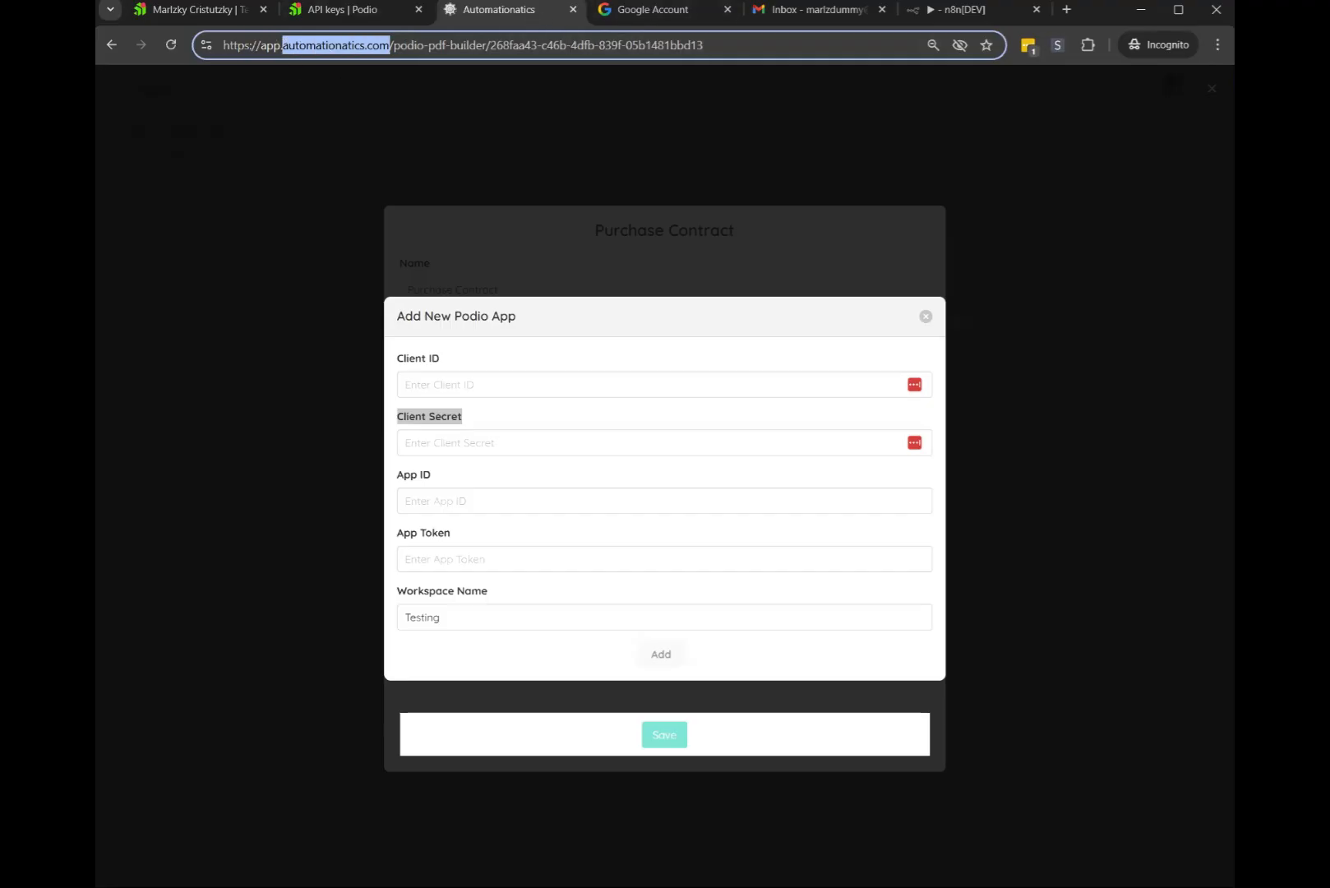
{"action": "left_click", "coordinate": [342, 9]}
{"action": "key", "text": "ctrl+v"}
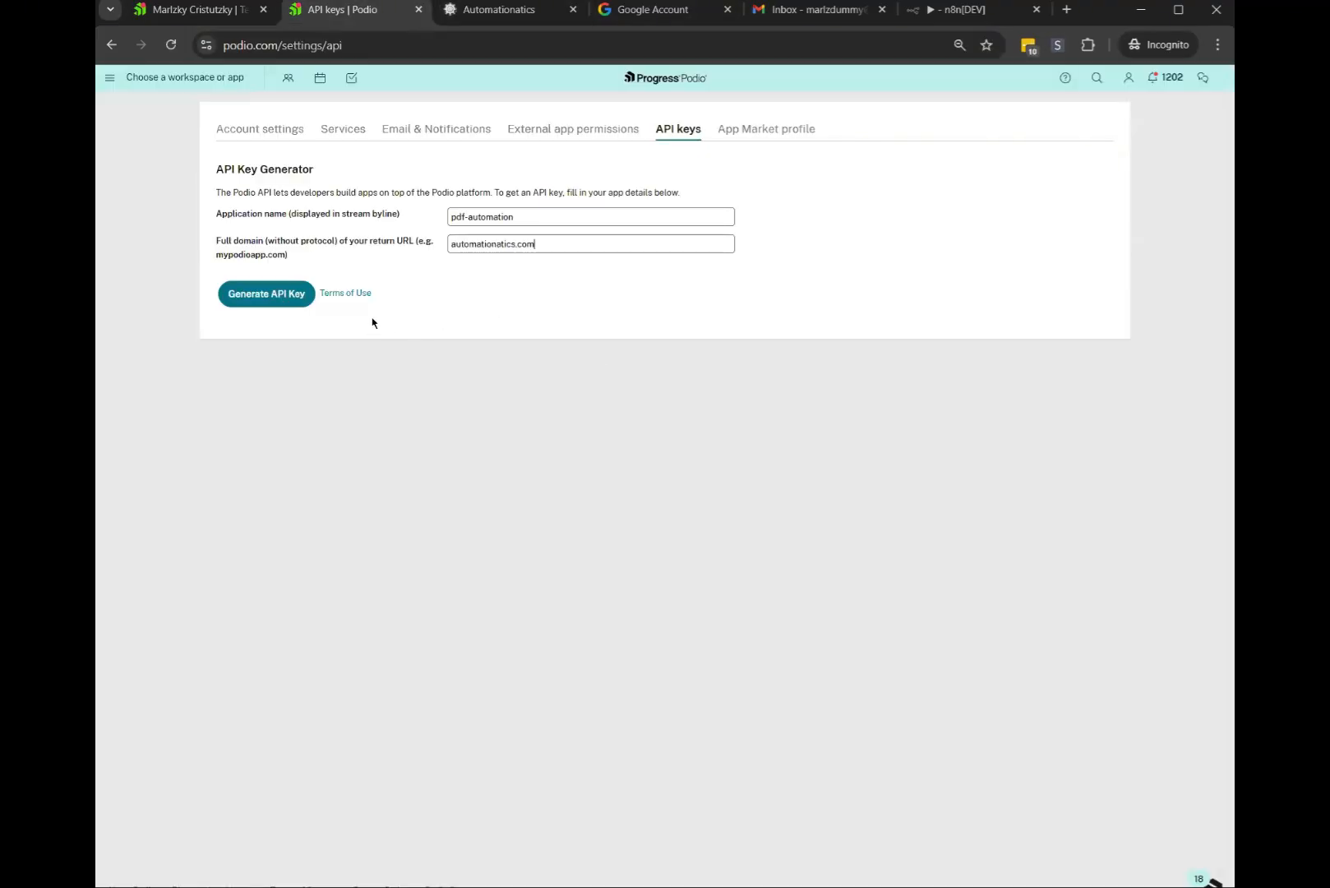
{"action": "left_click", "coordinate": [245, 302]}
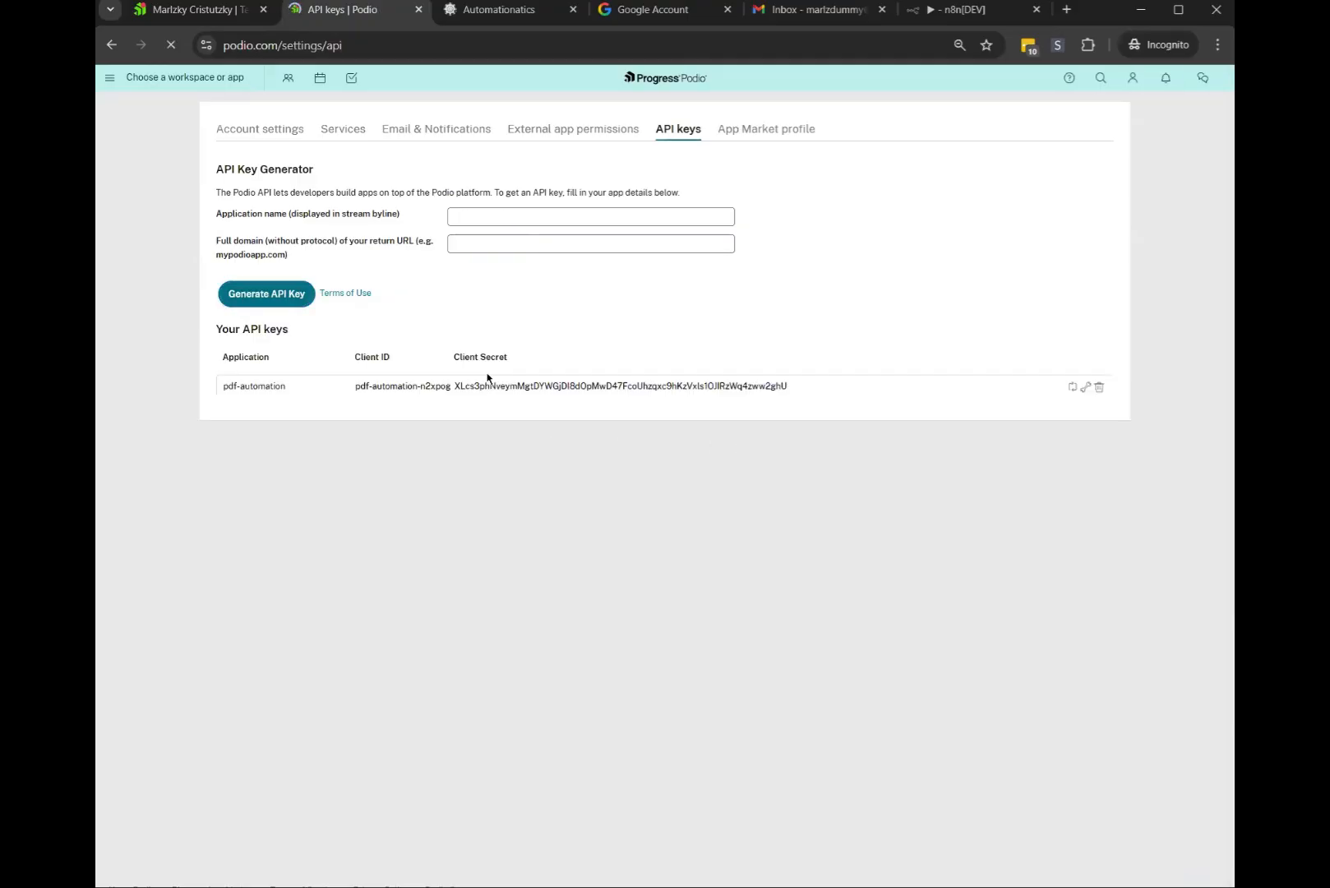
Copy the new key's Client ID and Client Secret into the Automationatics connection form
{"action": "left_click_drag", "start_coordinate": [448, 386], "coordinate": [354, 393]}
{"action": "key", "text": "ctrl+c"}
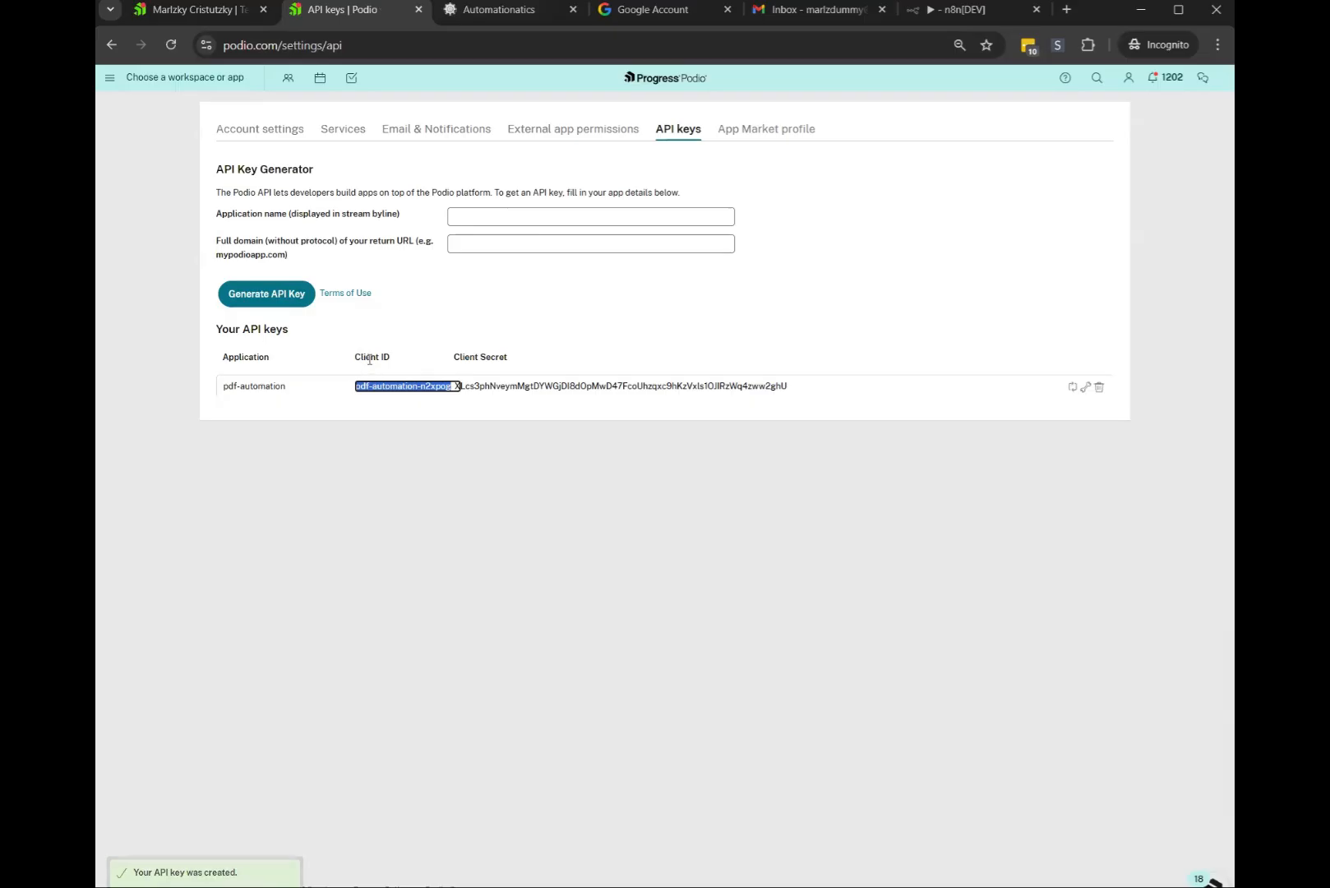
{"action": "left_click", "coordinate": [454, 13]}
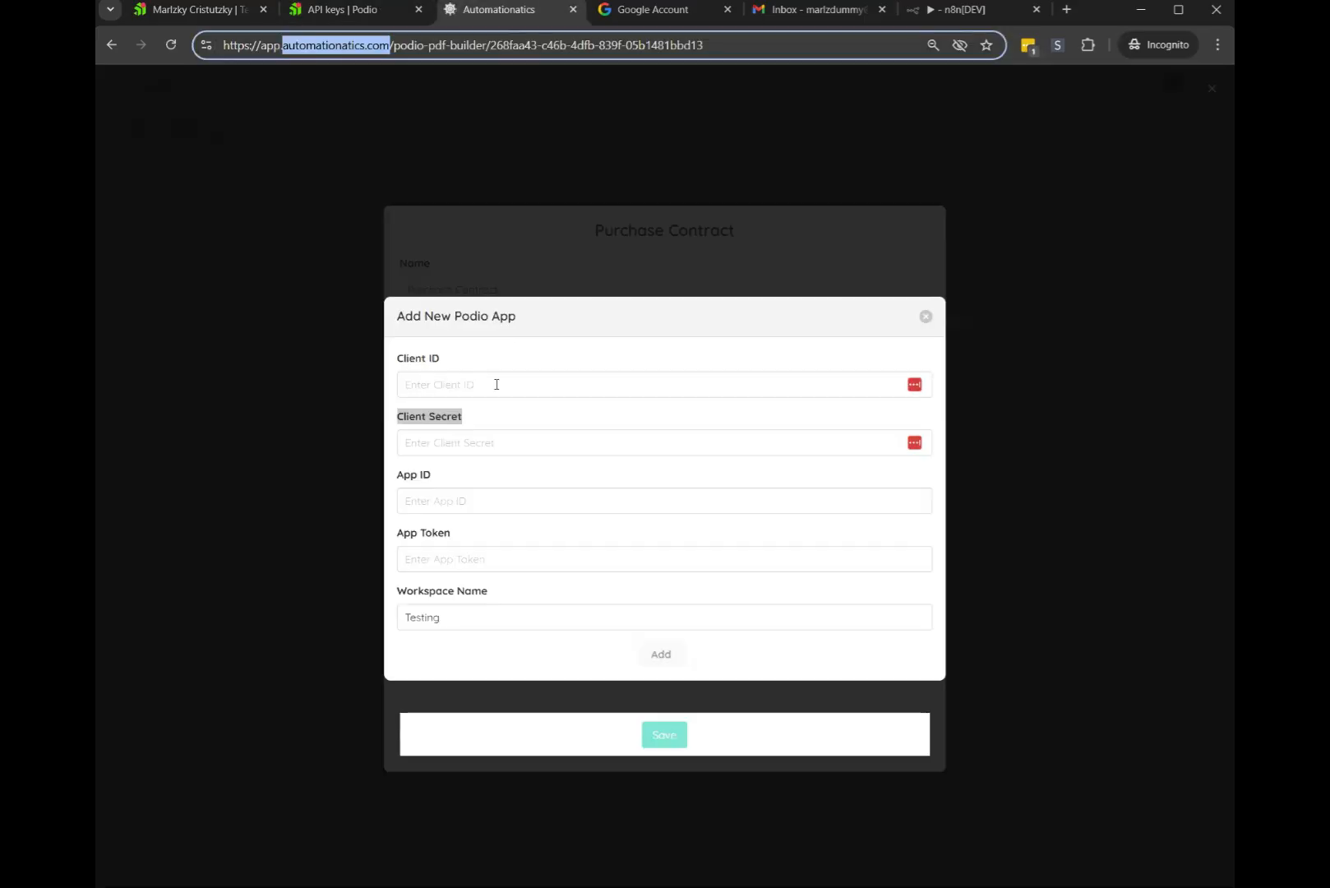
{"action": "key", "text": "ctrl+v"}
{"action": "left_click", "coordinate": [342, 9]}
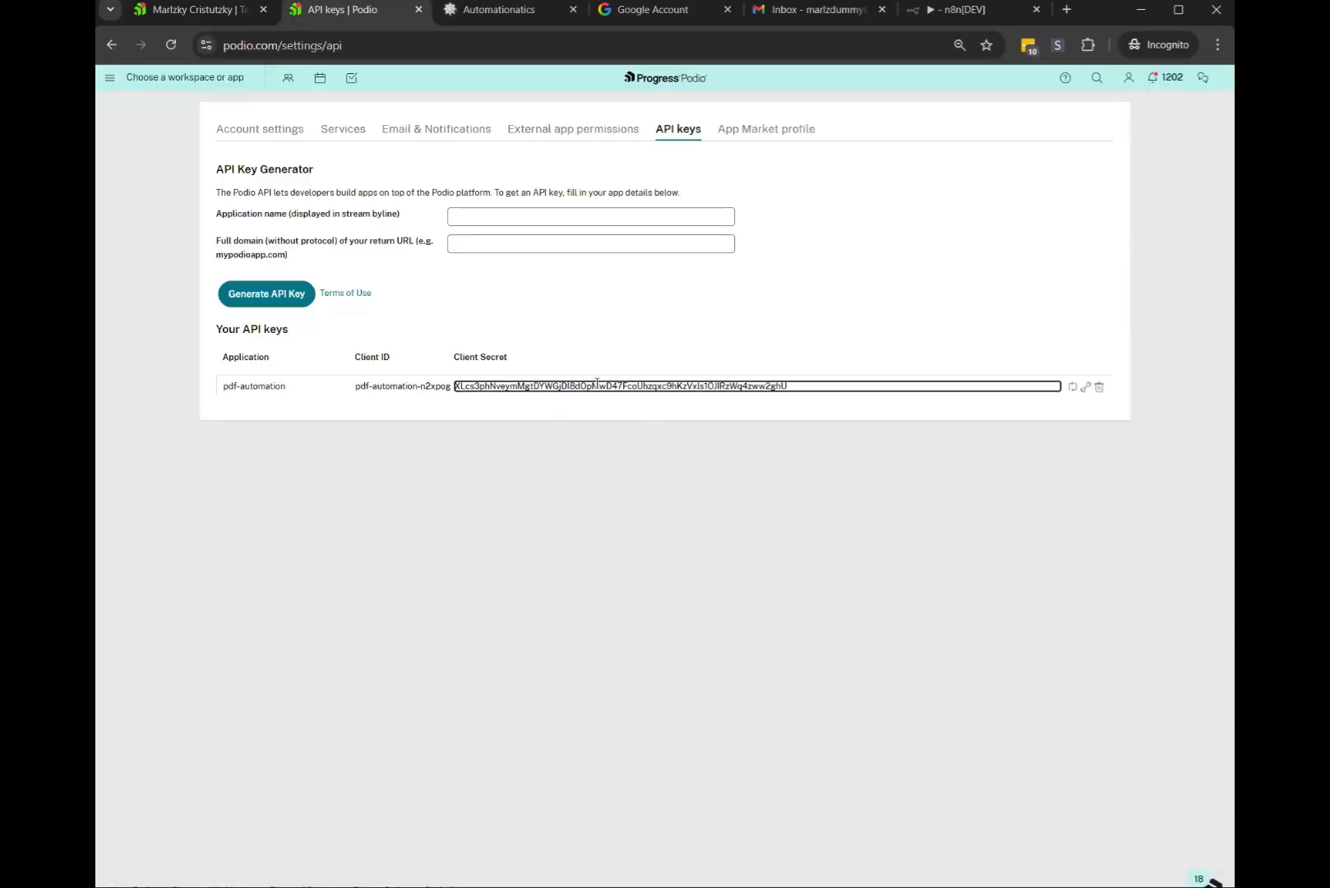
{"action": "double_click", "coordinate": [456, 384]}
{"action": "left_click", "coordinate": [499, 10]}
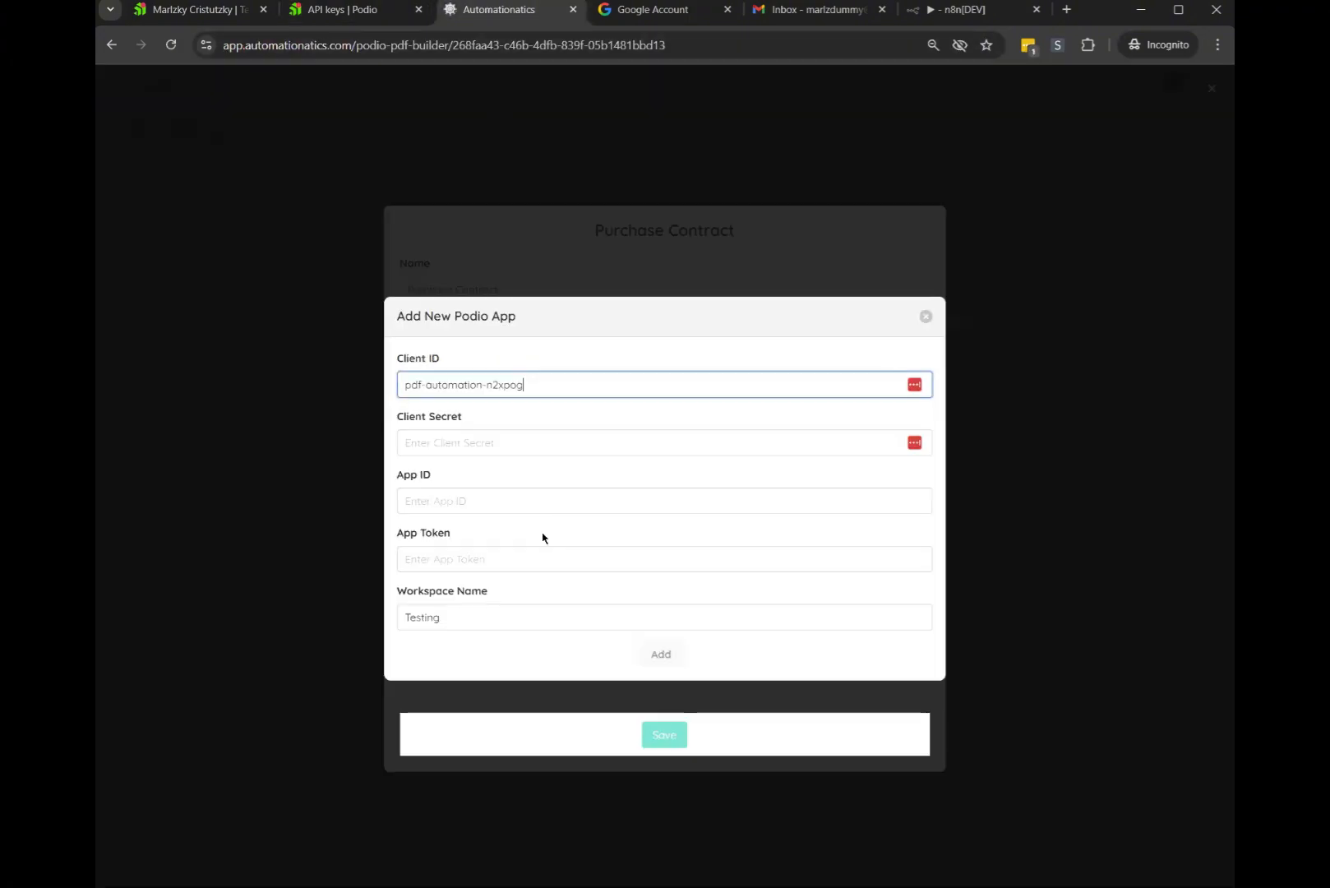
{"action": "left_click", "coordinate": [436, 442]}
{"action": "key", "text": "ctrl+v"}
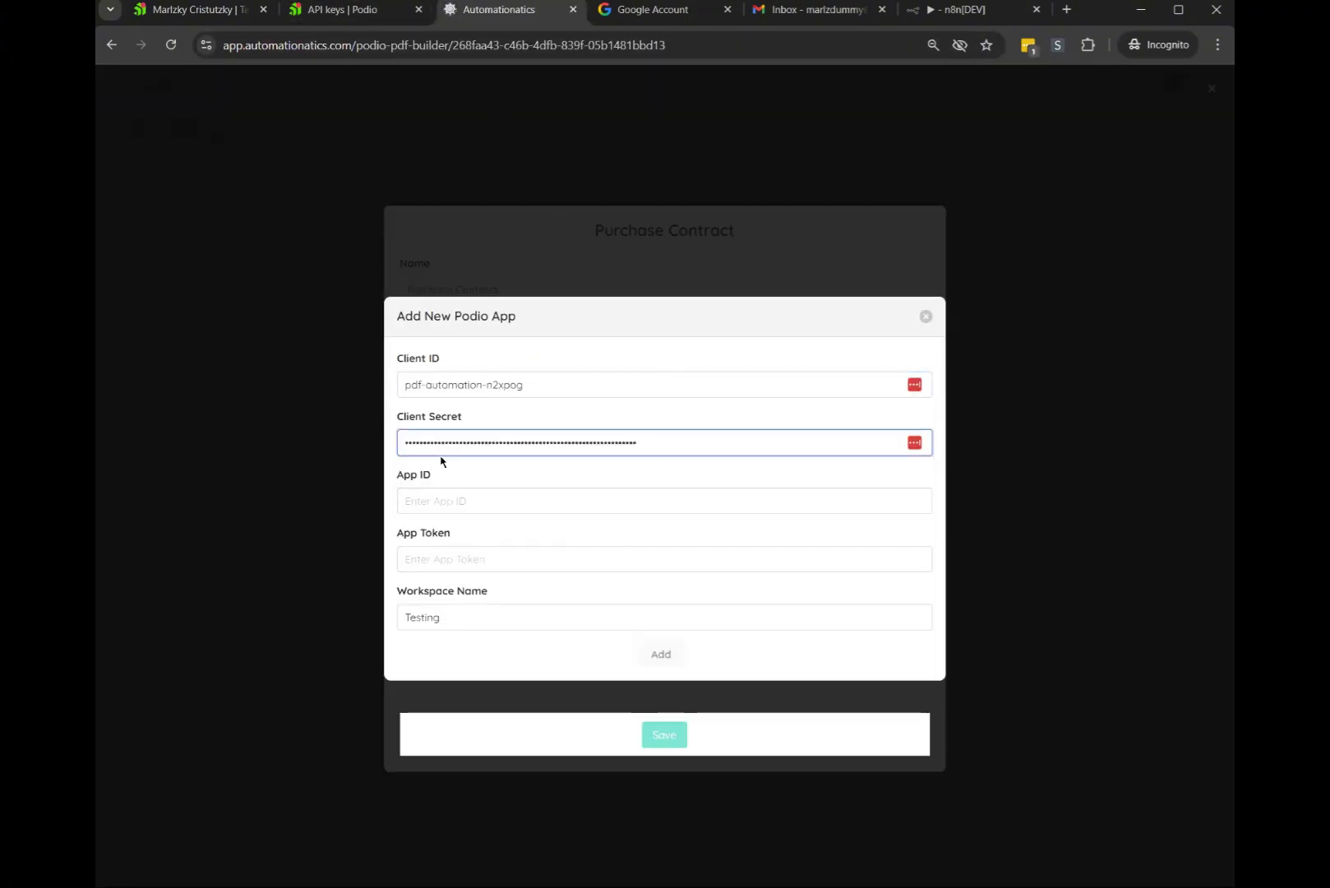
Open Podio's Leads app in a new tab
{"action": "left_click", "coordinate": [325, 10]}
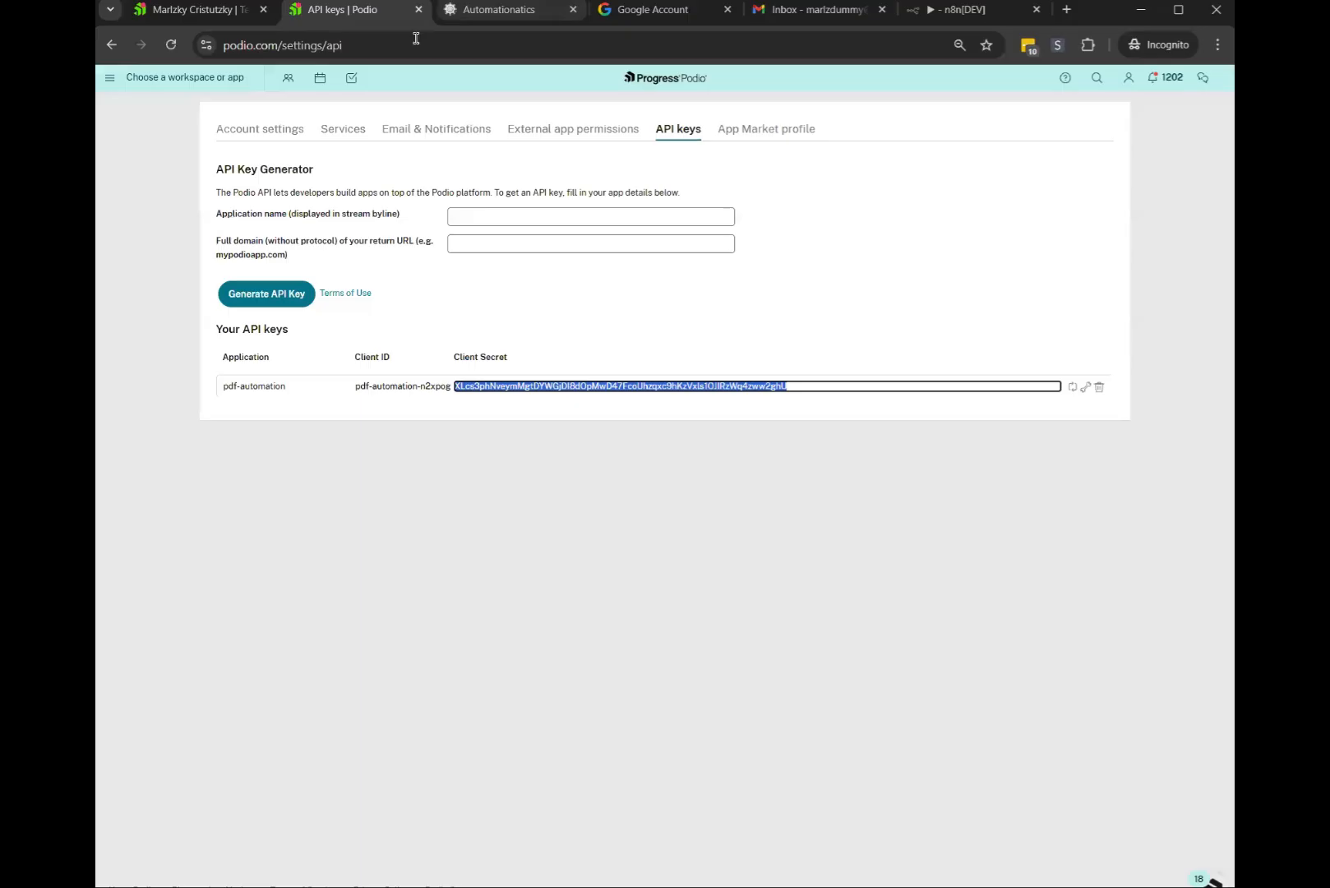
{"action": "left_click", "coordinate": [193, 10]}
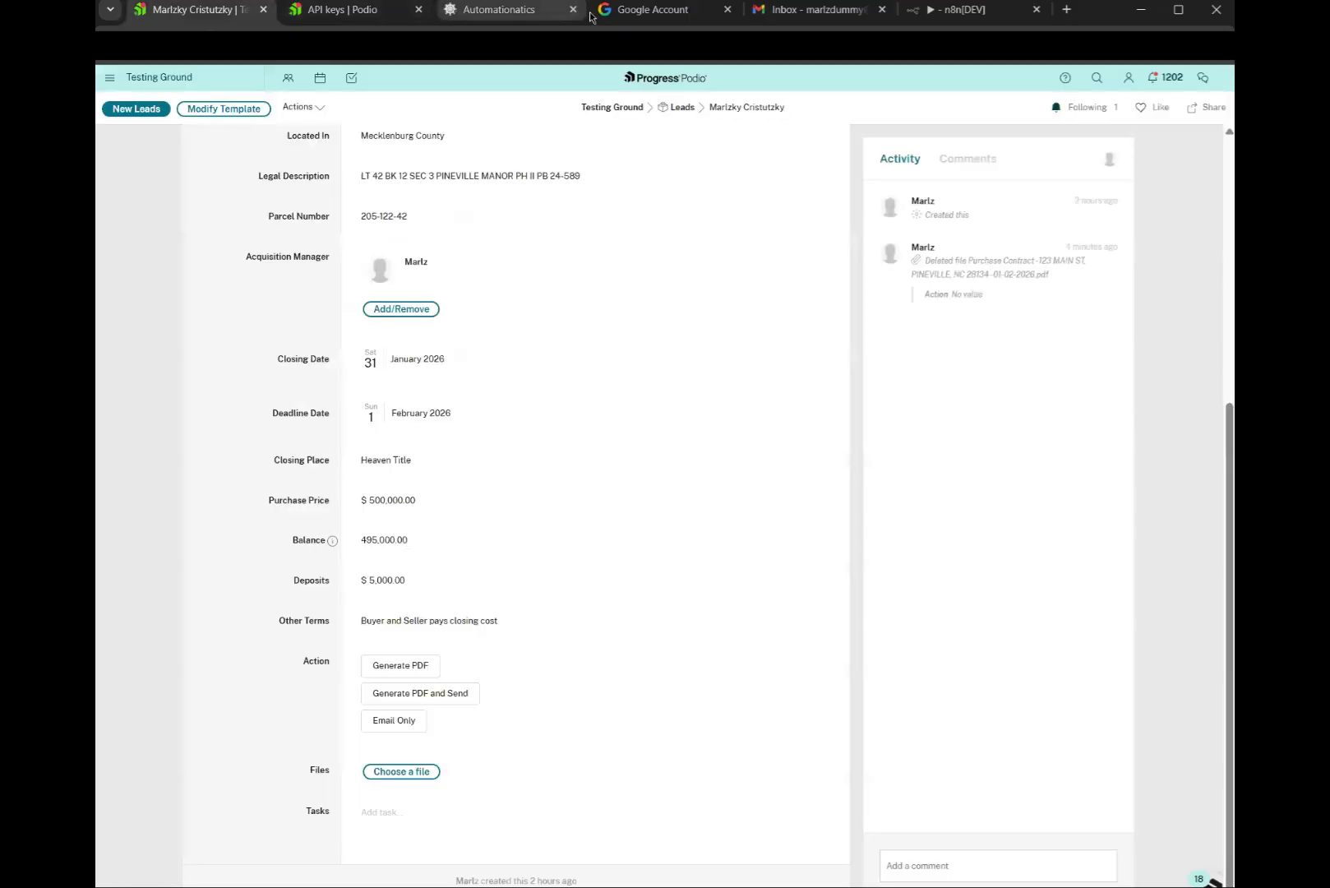
{"action": "middle_click", "coordinate": [683, 108]}
{"action": "left_click", "coordinate": [329, 10]}
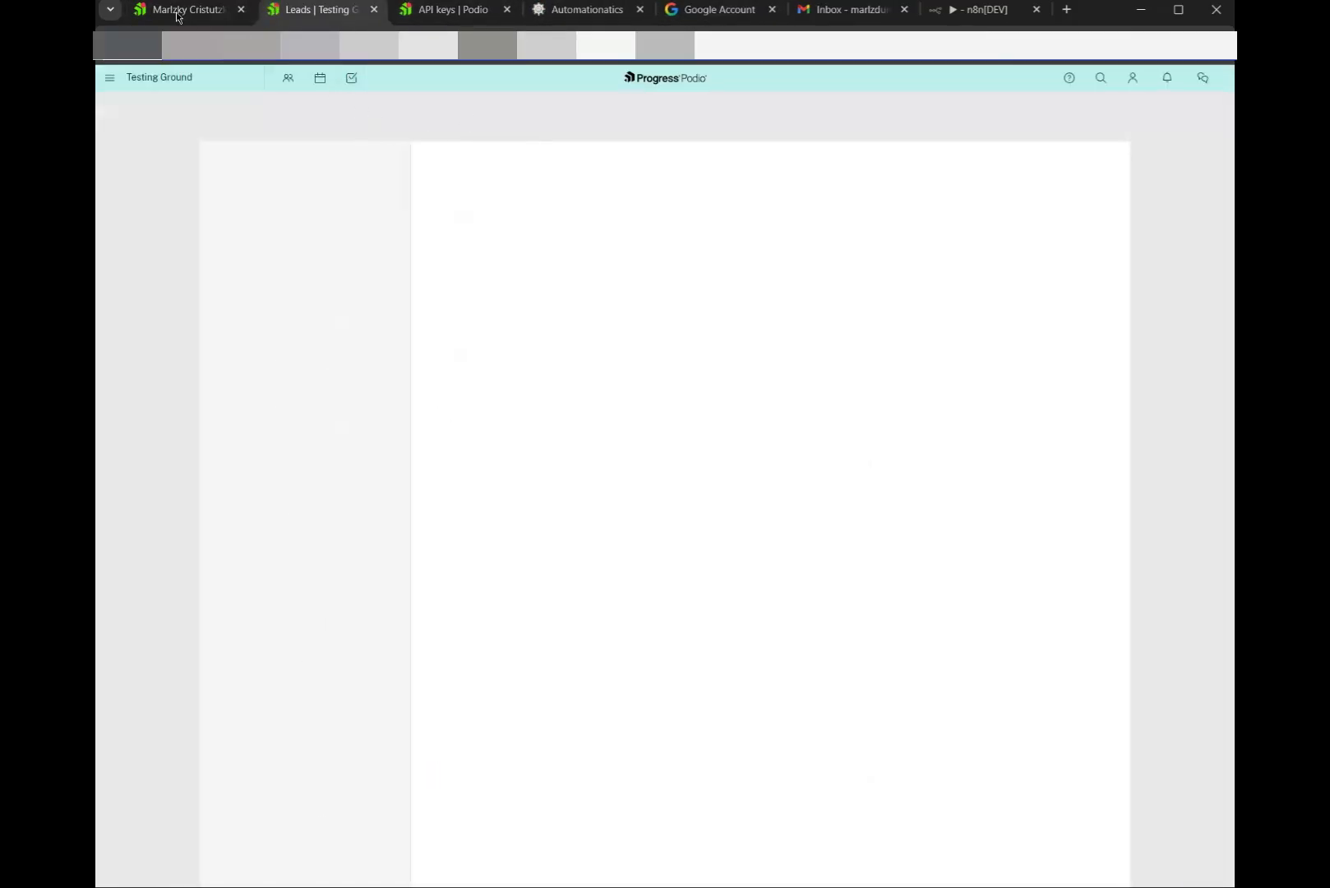
{"action": "left_click", "coordinate": [177, 15]}
{"action": "left_click", "coordinate": [316, 10]}
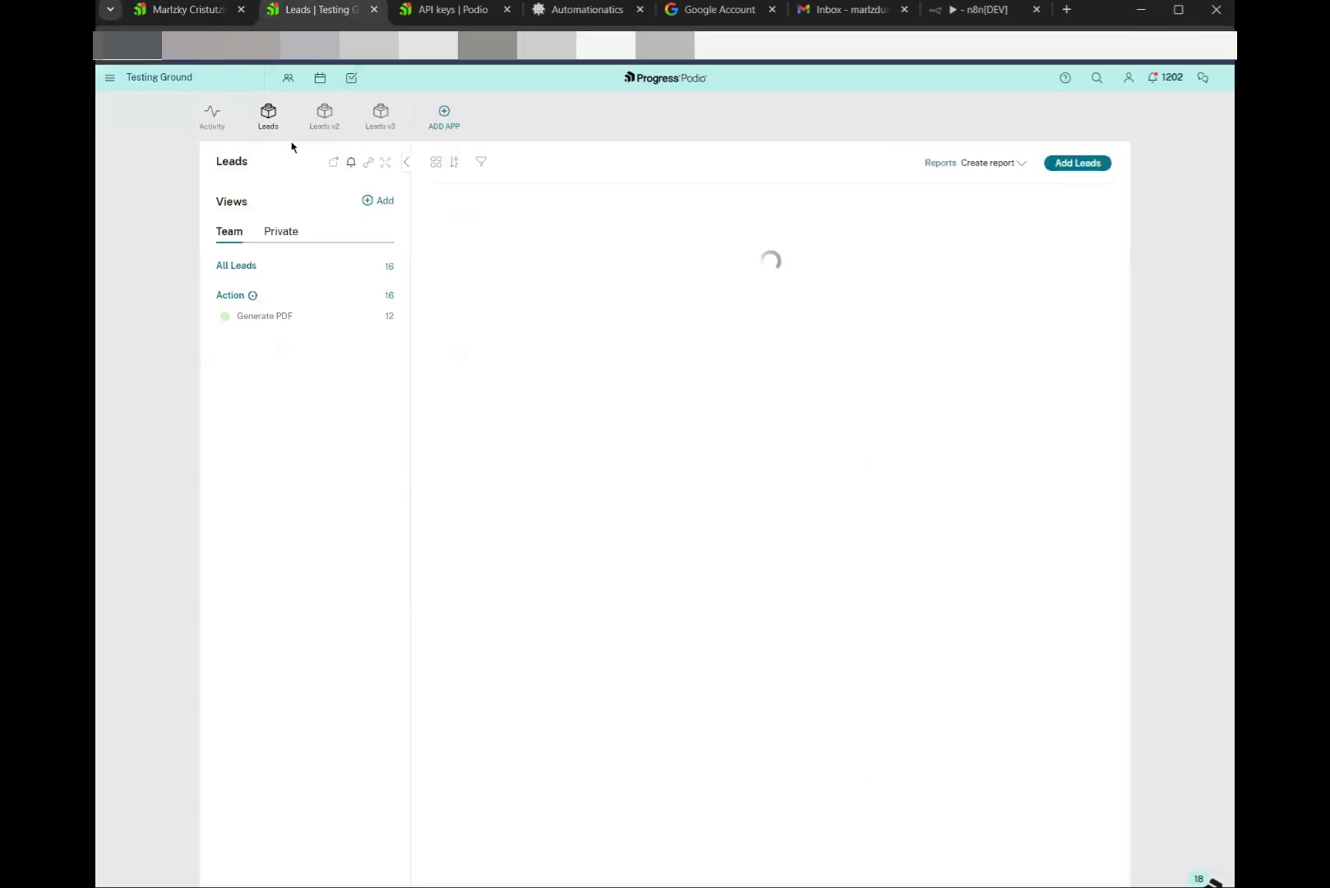
Copy the Leads app's App ID from its Developer page into the connection form
{"action": "left_click", "coordinate": [369, 164]}
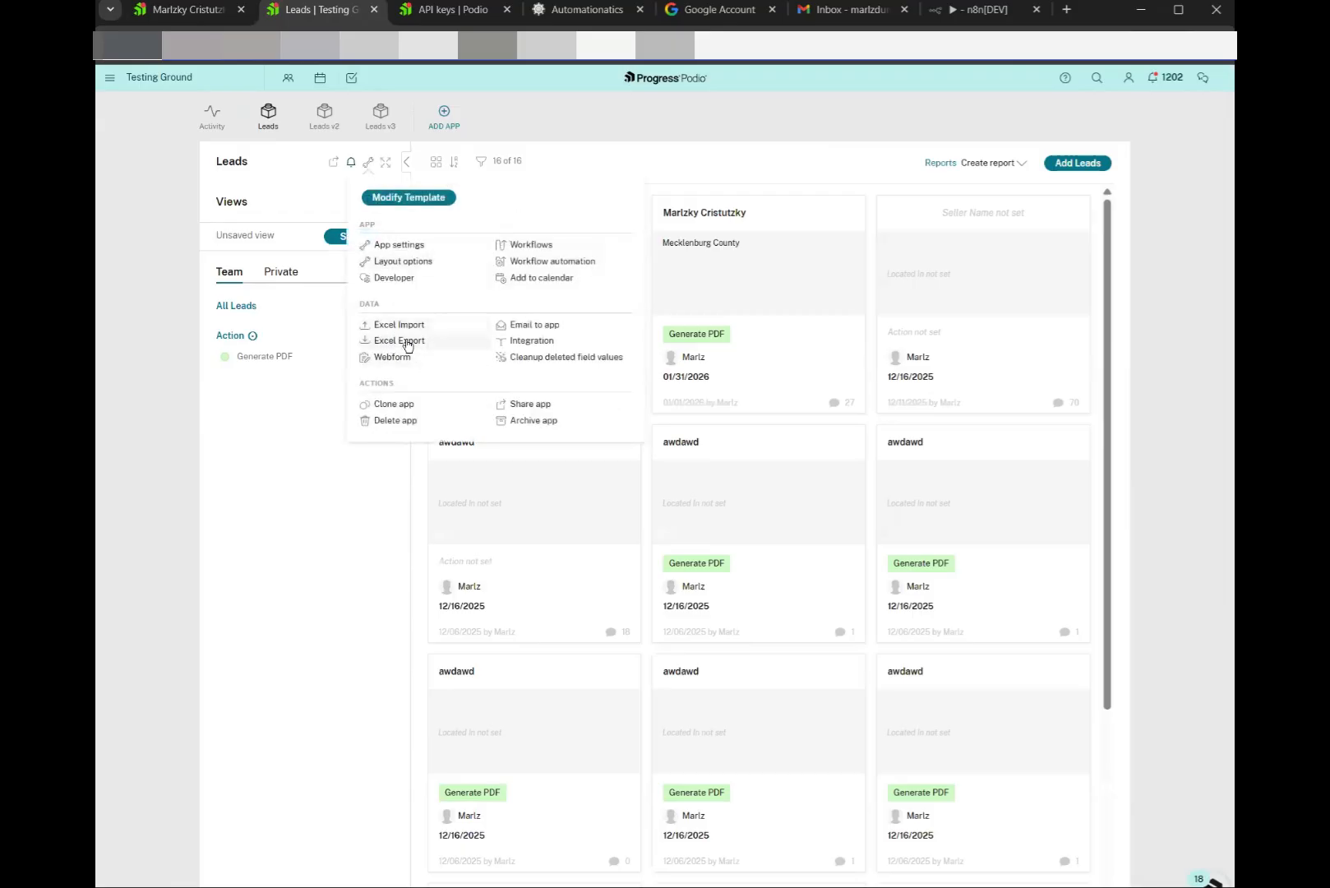
{"action": "left_click", "coordinate": [394, 278]}
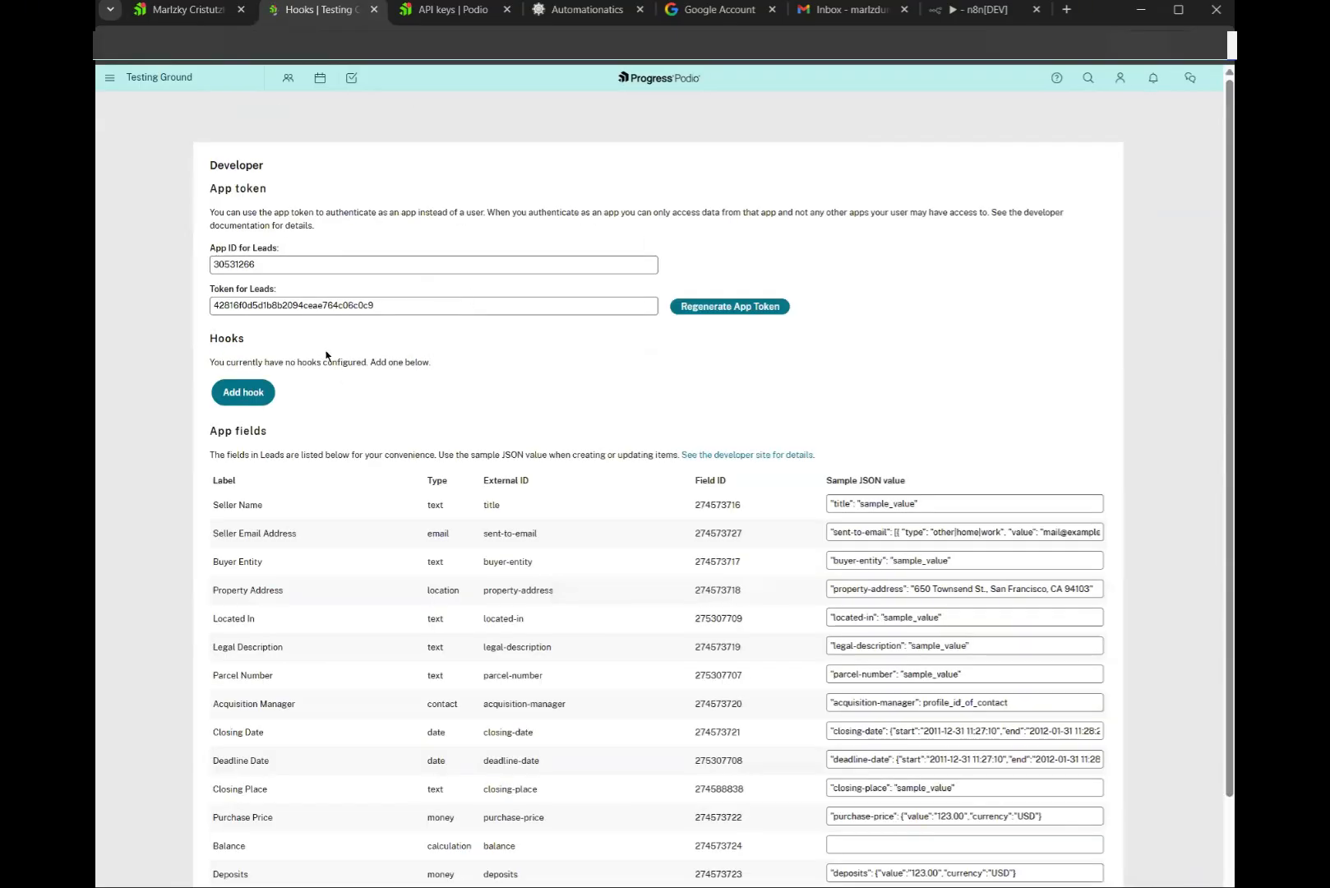
{"action": "double_click", "coordinate": [237, 264]}
{"action": "key", "text": "ctrl+c"}
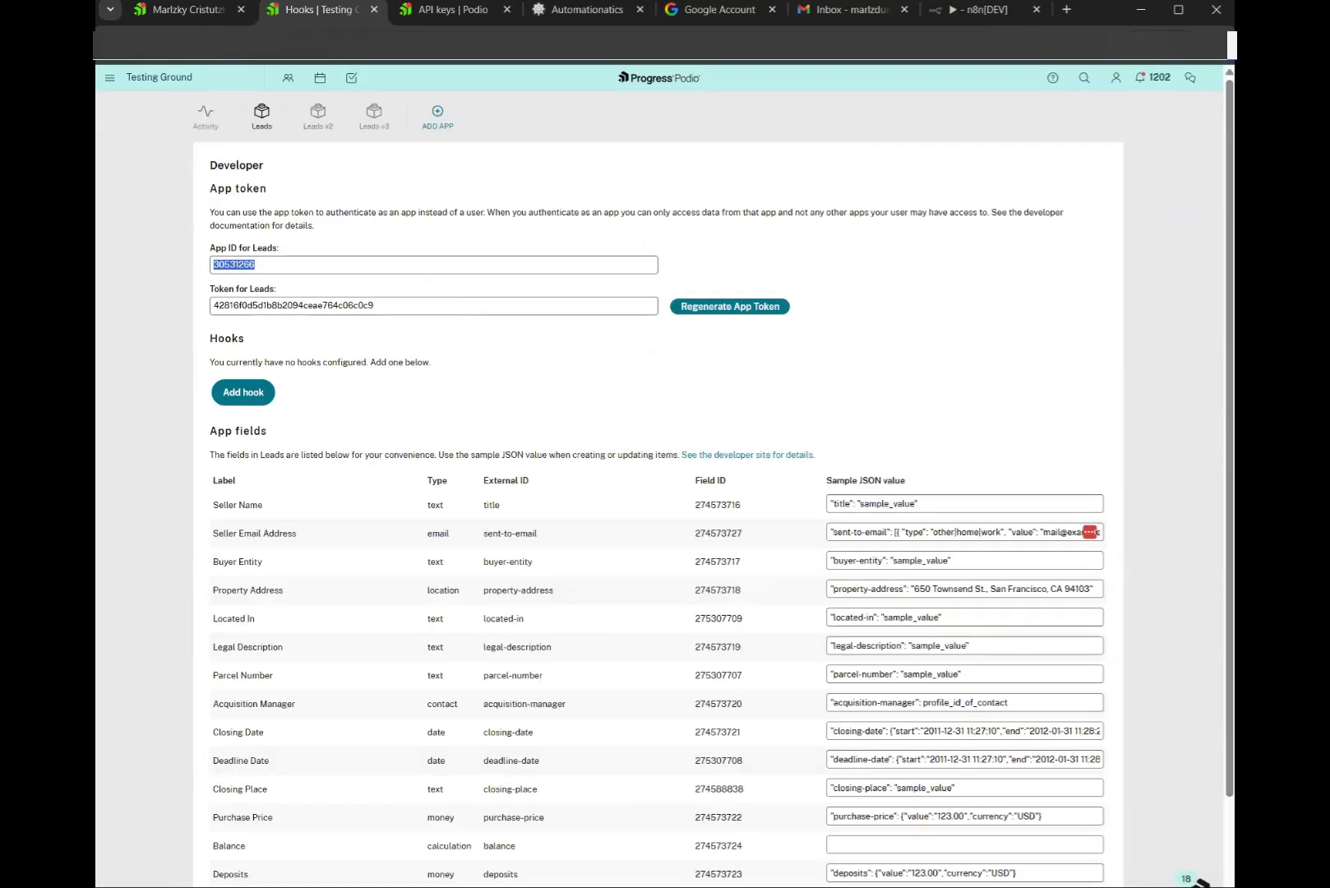
{"action": "left_click", "coordinate": [587, 10]}
{"action": "left_click", "coordinate": [466, 501]}
{"action": "key", "text": "ctrl+v"}
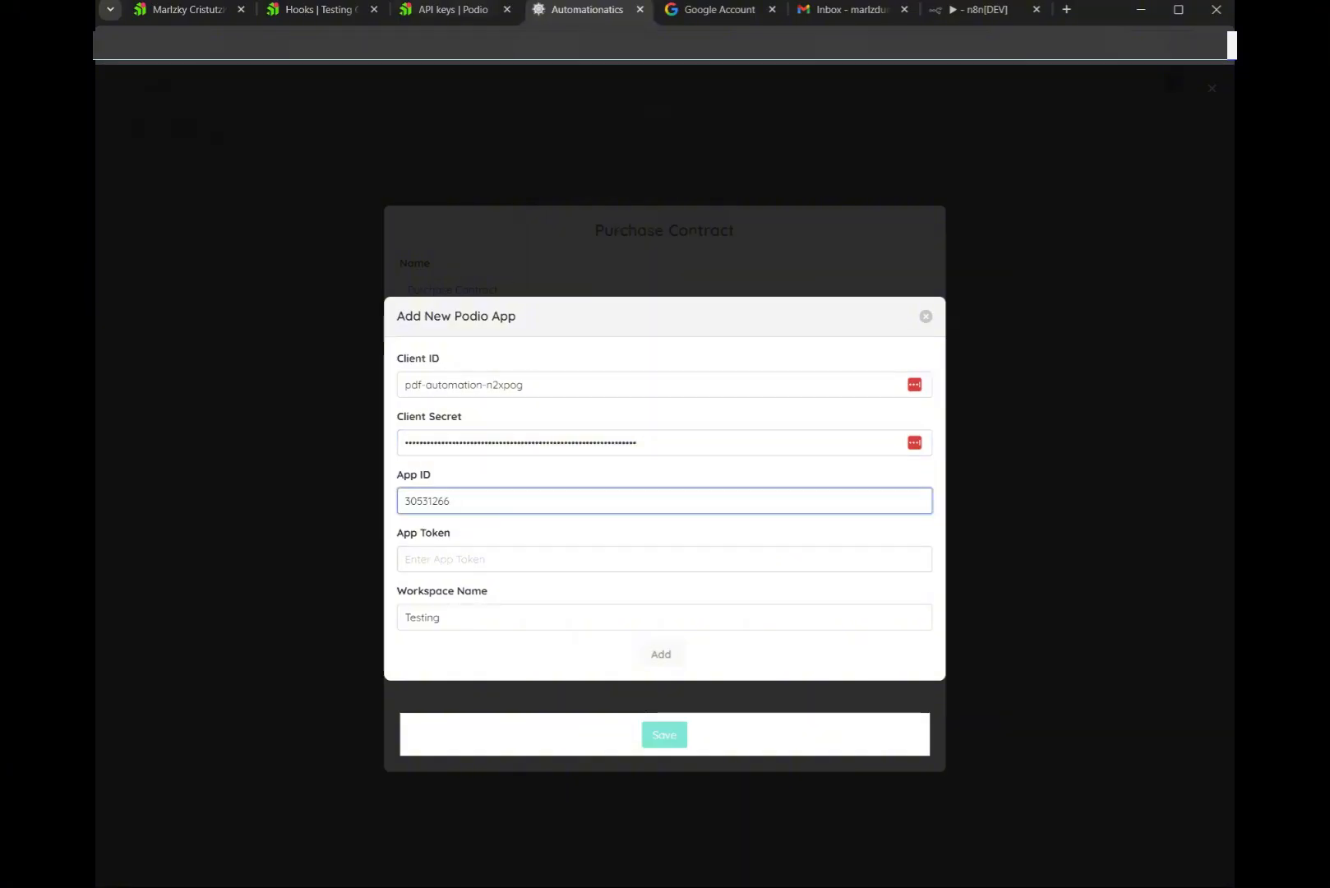
Paste the Leads app token into the form and add the app connection
{"action": "left_click", "coordinate": [452, 10]}
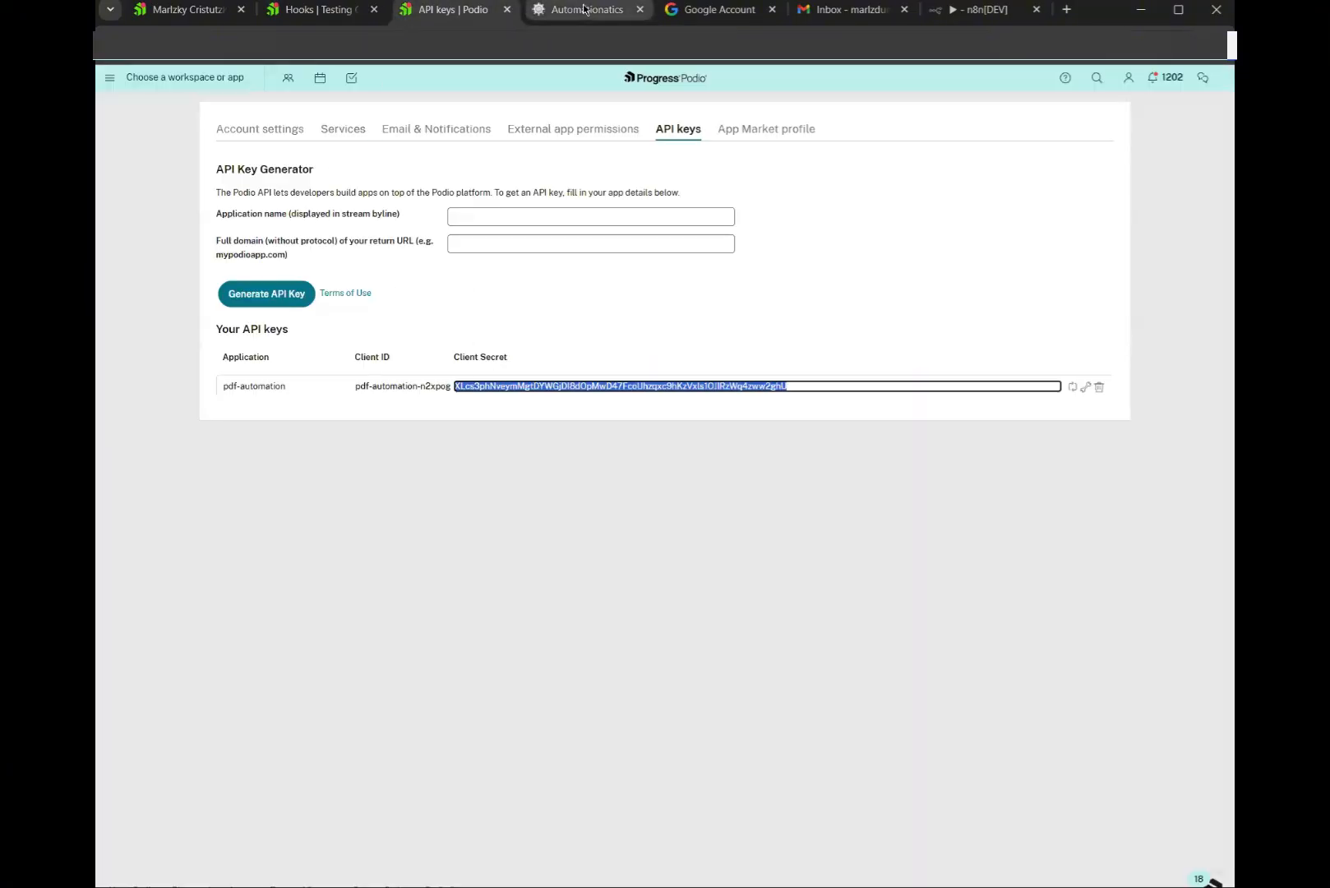
{"action": "left_click", "coordinate": [317, 10]}
{"action": "double_click", "coordinate": [263, 306]}
{"action": "key", "text": "ctrl+c"}
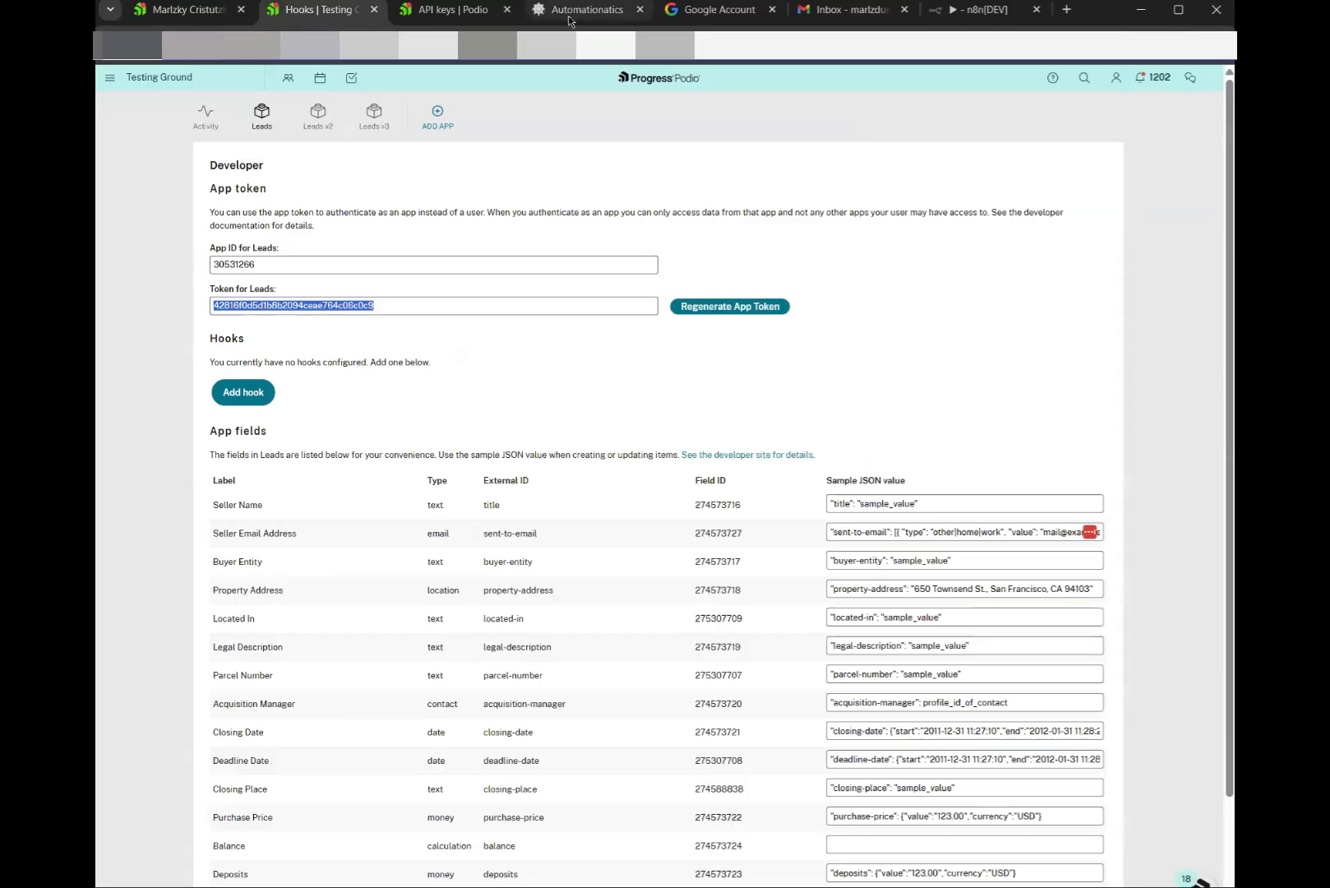
{"action": "left_click", "coordinate": [587, 10]}
{"action": "left_click", "coordinate": [481, 559]}
{"action": "key", "text": "ctrl+v"}
{"action": "left_click", "coordinate": [656, 653]}
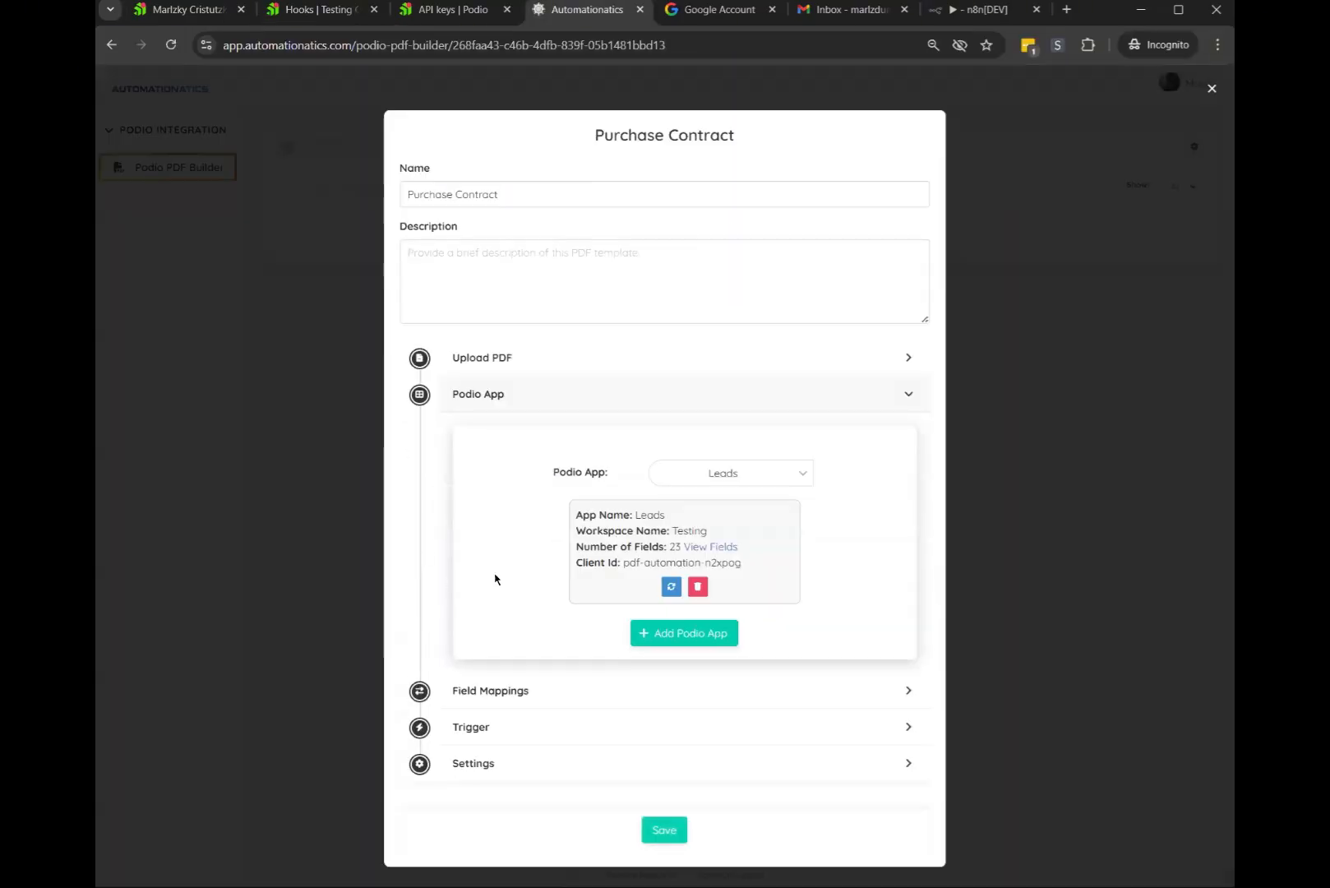
{"action": "left_click", "coordinate": [1106, 182]}
{"action": "left_click", "coordinate": [718, 475]}
{"action": "left_click", "coordinate": [531, 554]}
{"action": "left_click_drag", "start_coordinate": [566, 513], "coordinate": [864, 521]}
{"action": "left_click", "coordinate": [857, 480]}
{"action": "left_click", "coordinate": [741, 489]}
{"action": "left_click", "coordinate": [873, 496]}
{"action": "left_click_drag", "start_coordinate": [577, 553], "coordinate": [655, 548]}
{"action": "left_click", "coordinate": [794, 542]}
{"action": "left_click", "coordinate": [713, 554]}
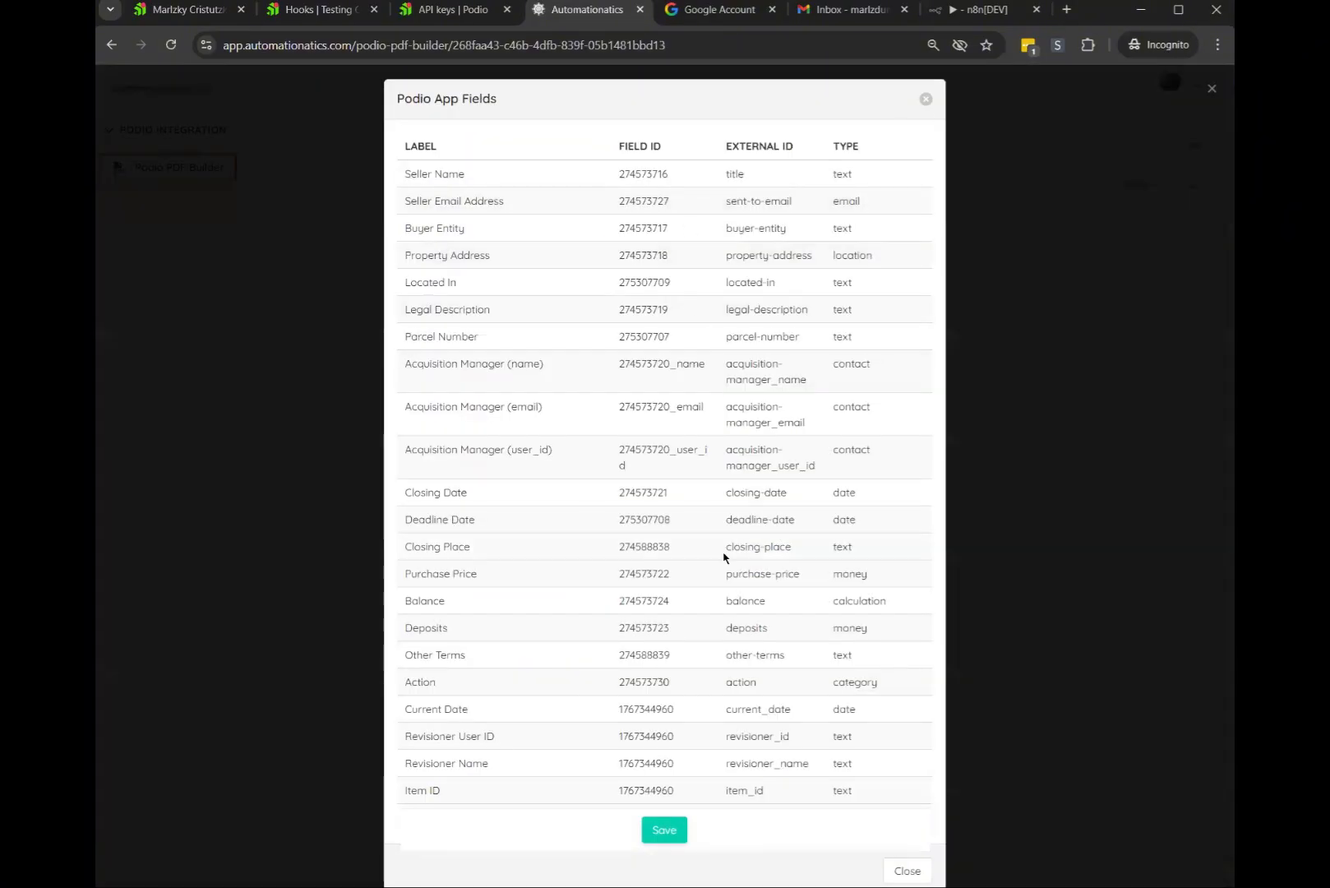
{"action": "left_click", "coordinate": [926, 100]}
{"action": "left_click", "coordinate": [714, 551]}
{"action": "left_click", "coordinate": [925, 99]}
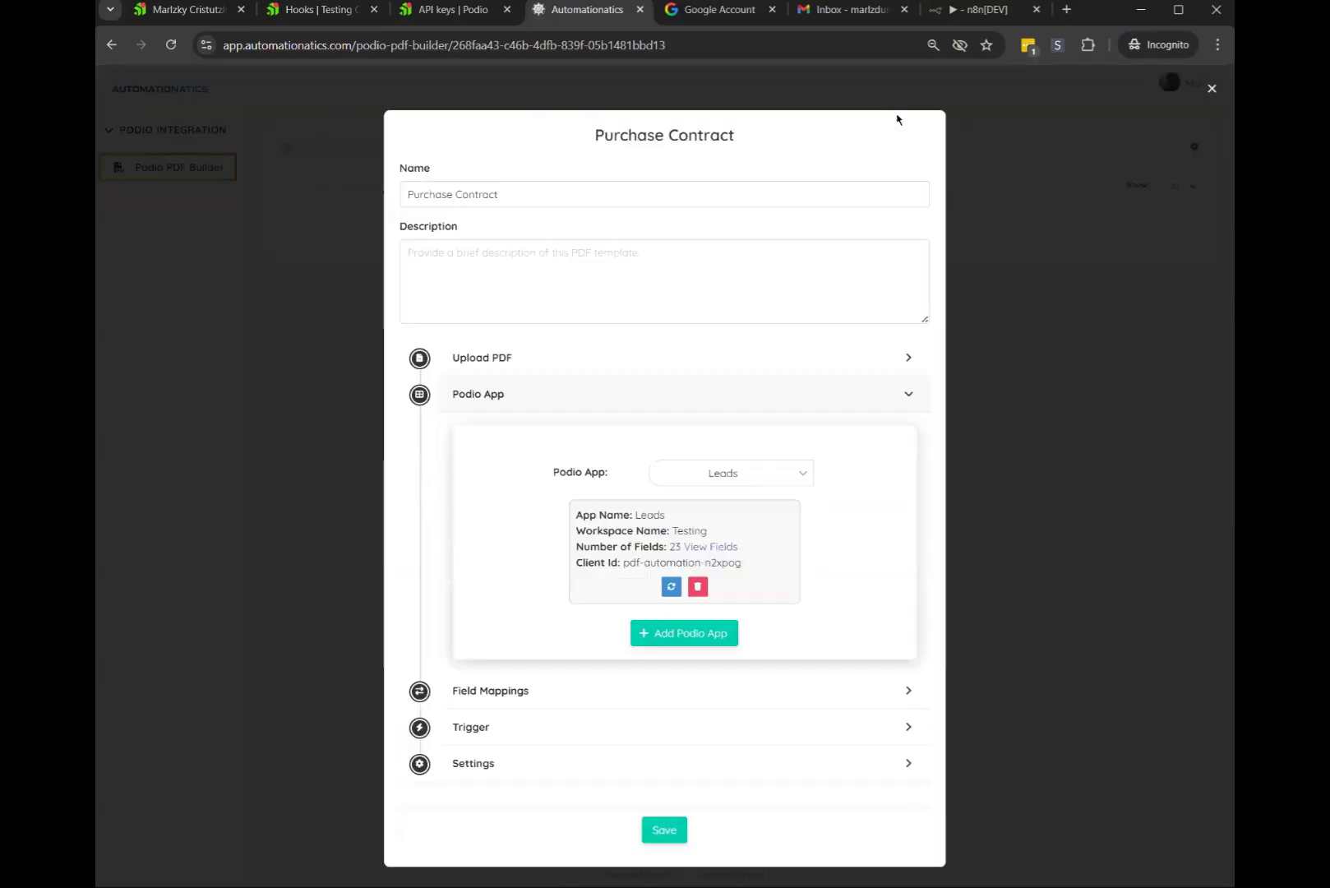
Modify the Leads template to add a Text field under Seller Name, then save it
{"action": "left_click", "coordinate": [320, 10]}
{"action": "left_click", "coordinate": [580, 10]}
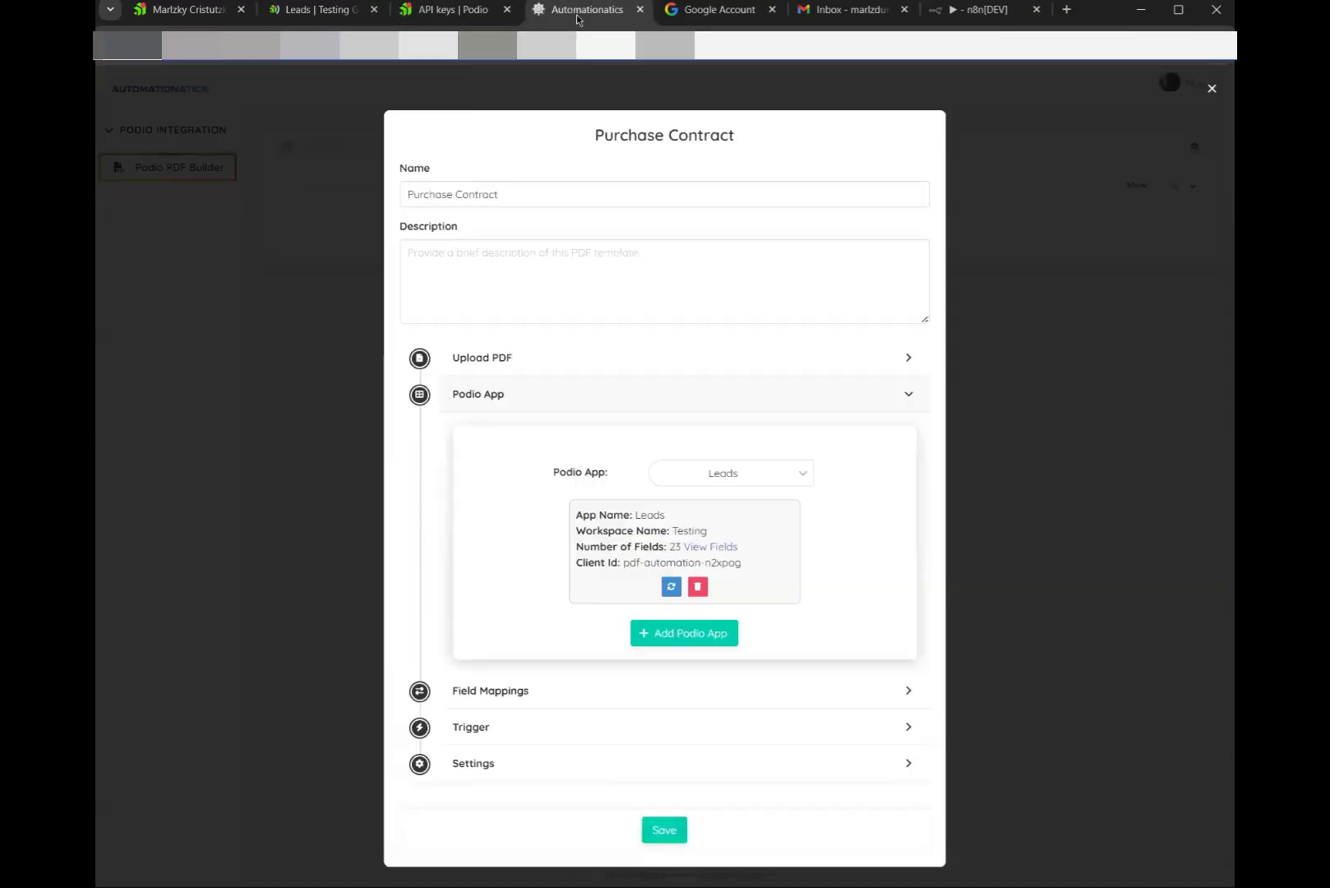
{"action": "left_click", "coordinate": [316, 10]}
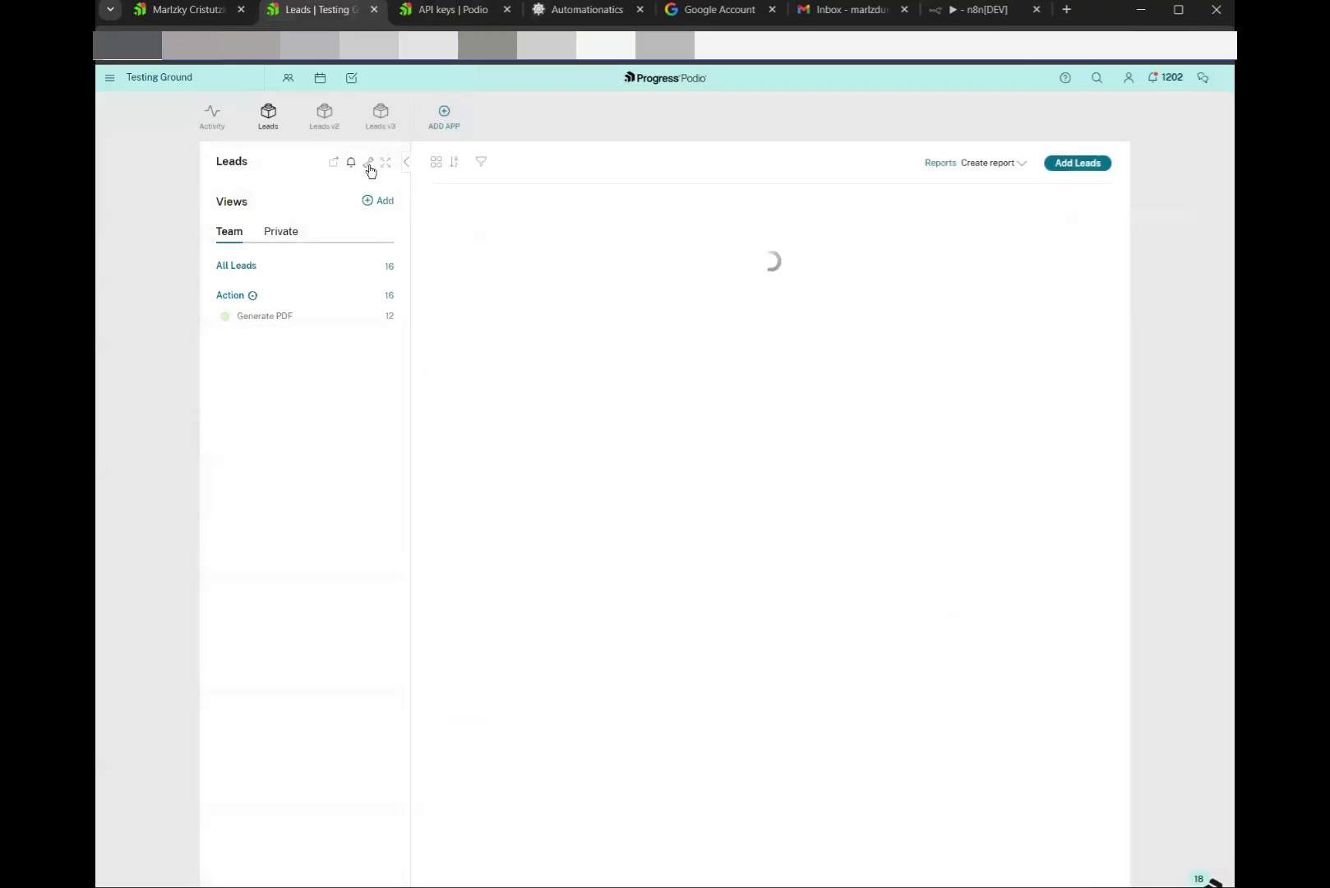
{"action": "left_click", "coordinate": [368, 162]}
{"action": "left_click", "coordinate": [407, 201]}
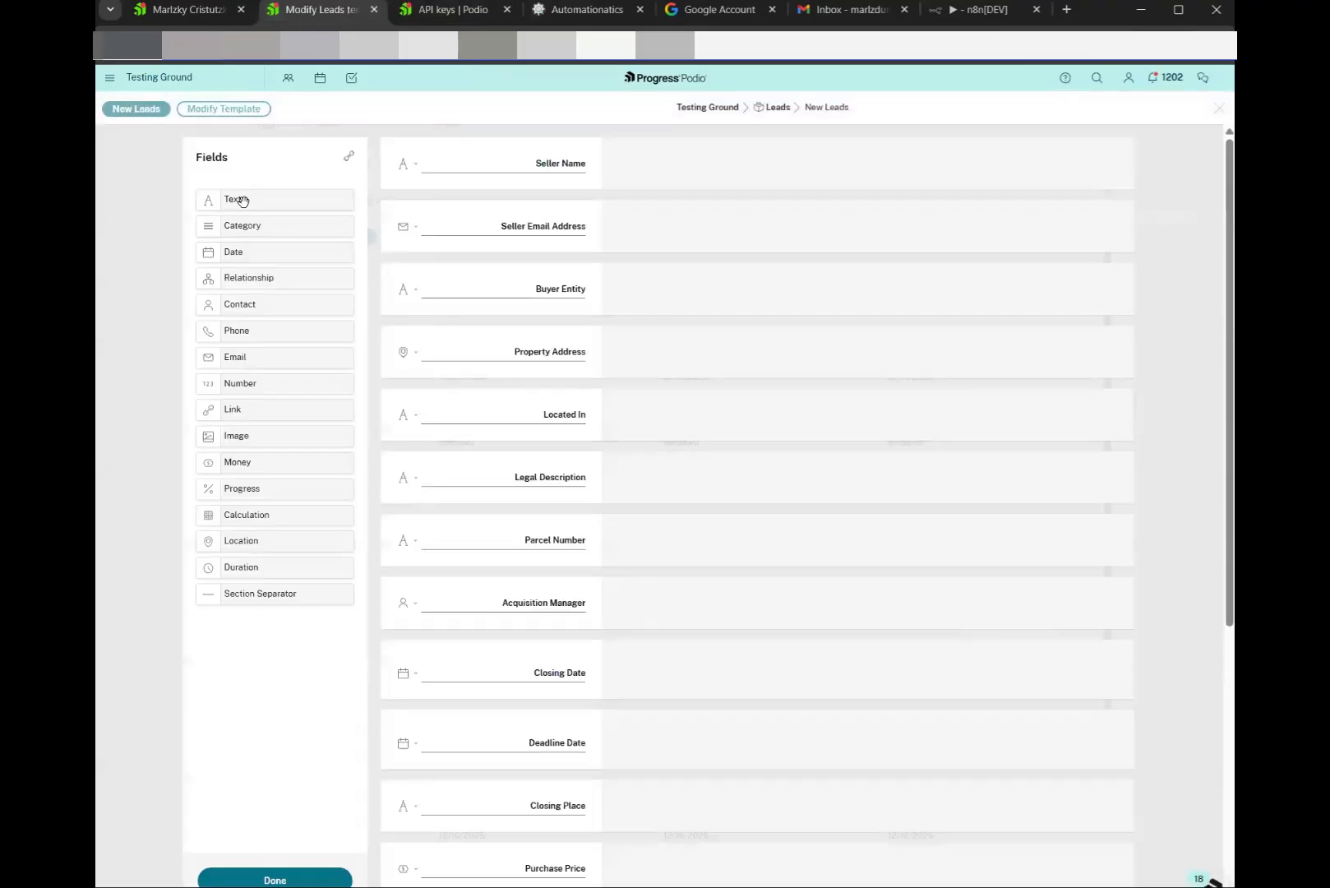
{"action": "left_click_drag", "start_coordinate": [238, 199], "coordinate": [497, 204]}
{"action": "left_click", "coordinate": [327, 879]}
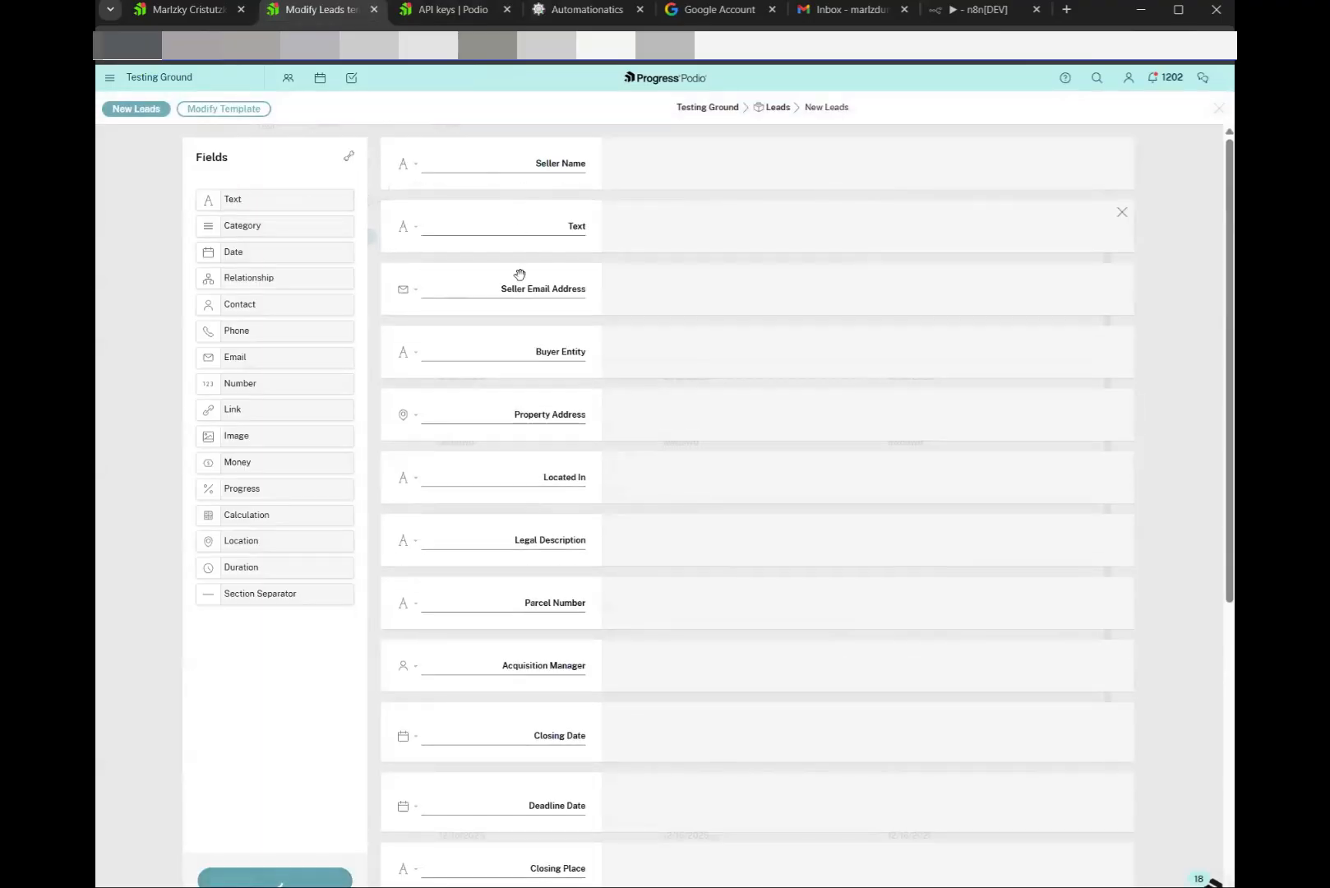
{"action": "left_click", "coordinate": [571, 13]}
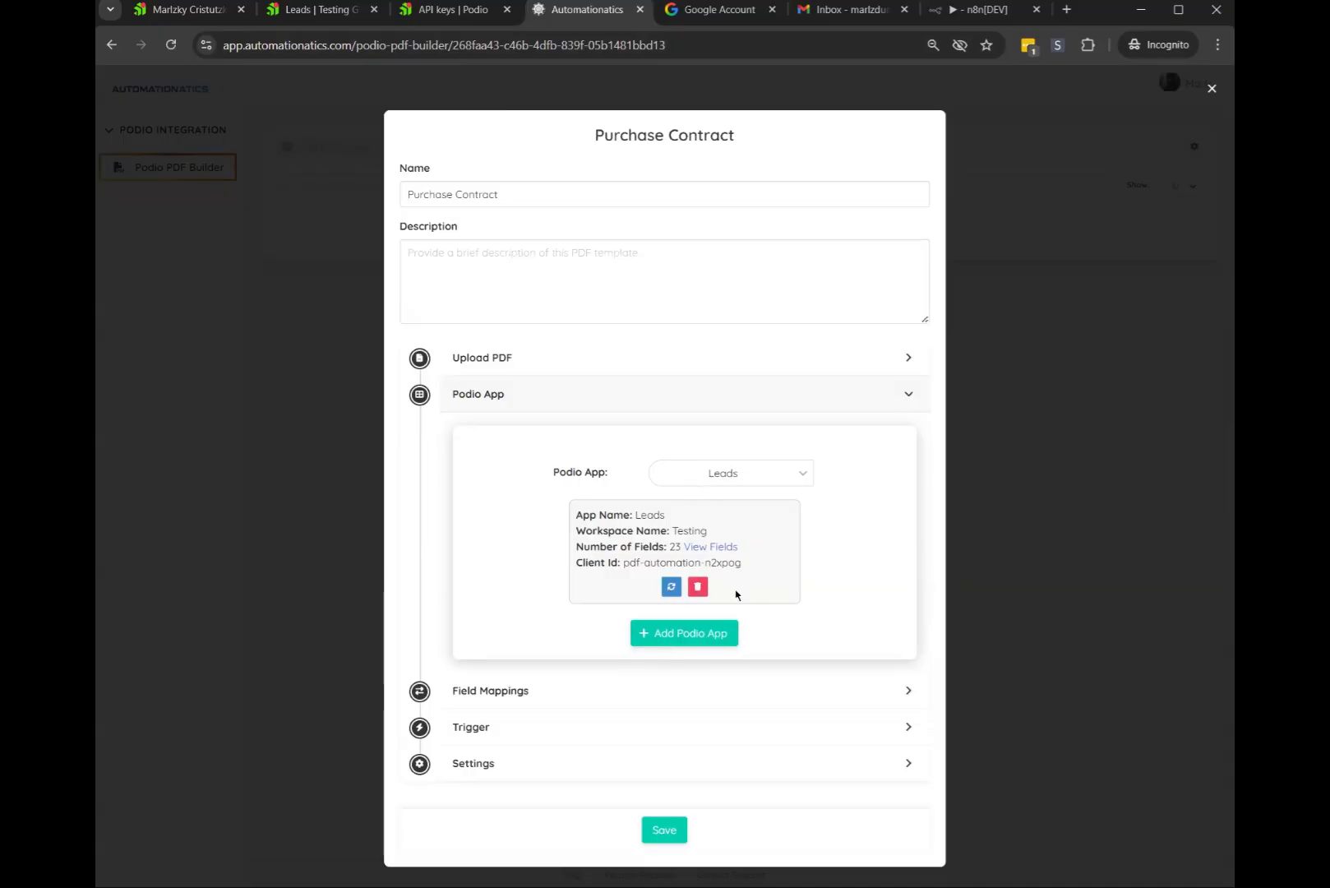
Refresh the connected Leads app's fields and expand Field Mappings
{"action": "left_click", "coordinate": [644, 590]}
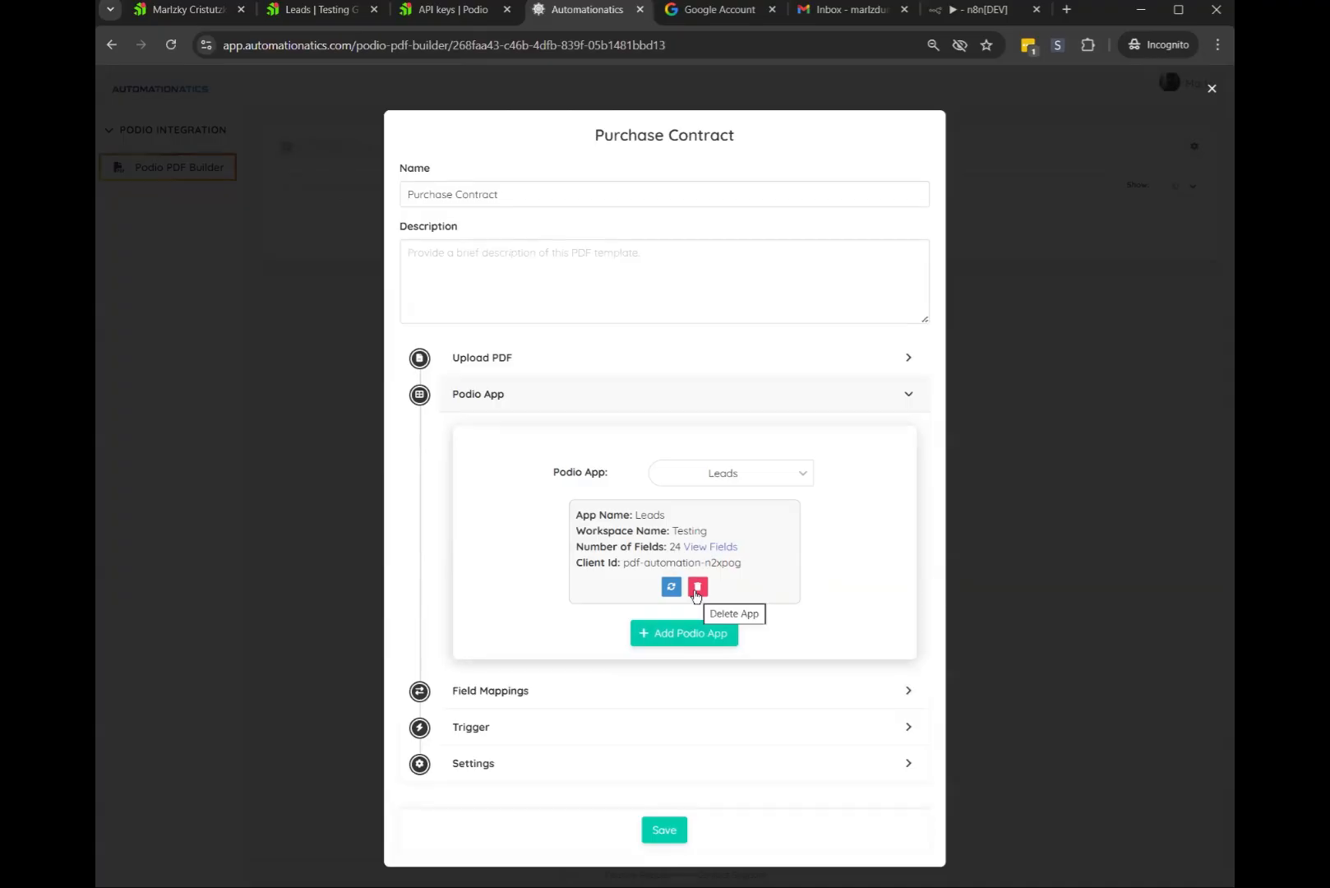
{"action": "left_click", "coordinate": [506, 698]}
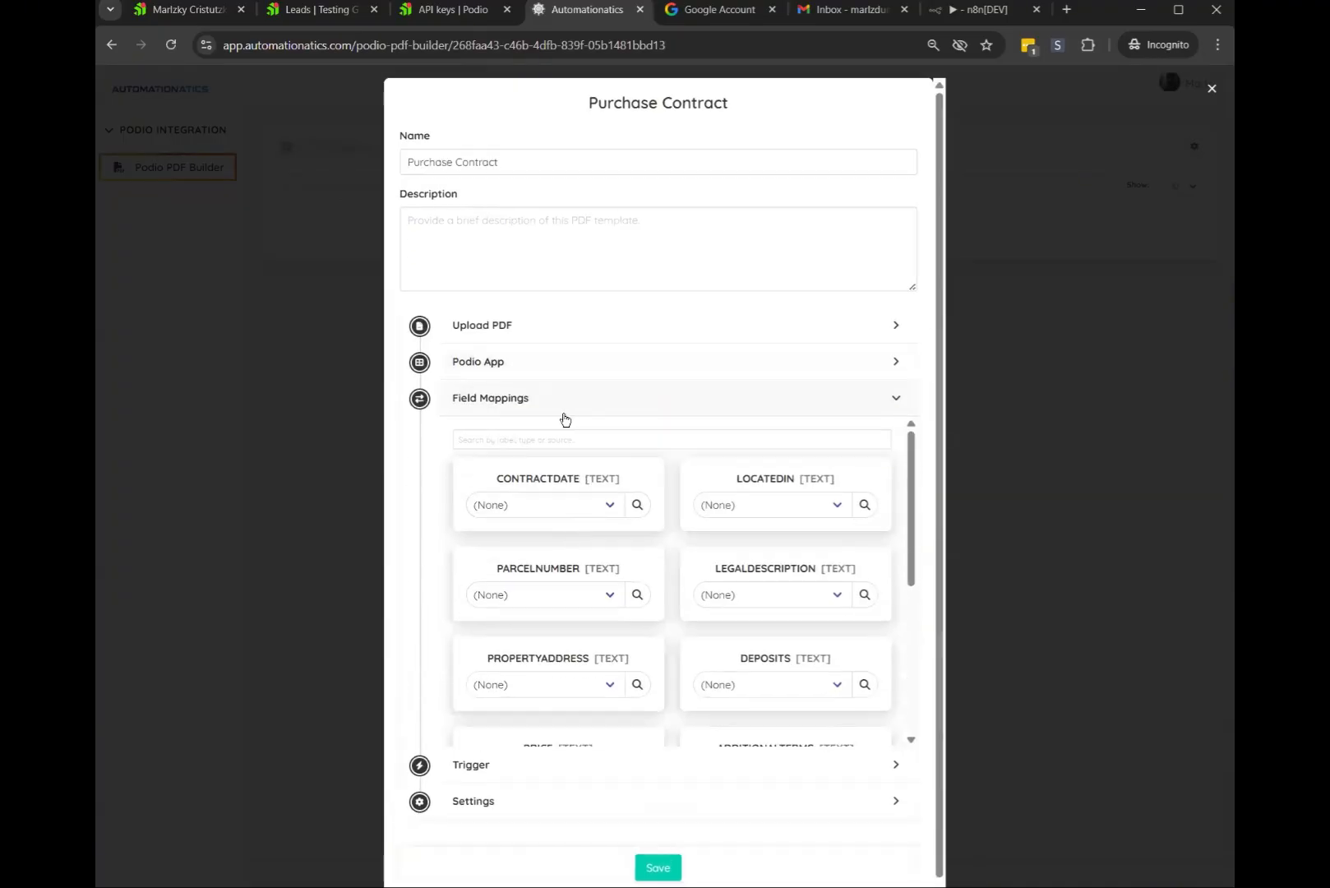
{"action": "scroll", "coordinate": [575, 493], "scroll_direction": "down", "scroll_amount": 5}
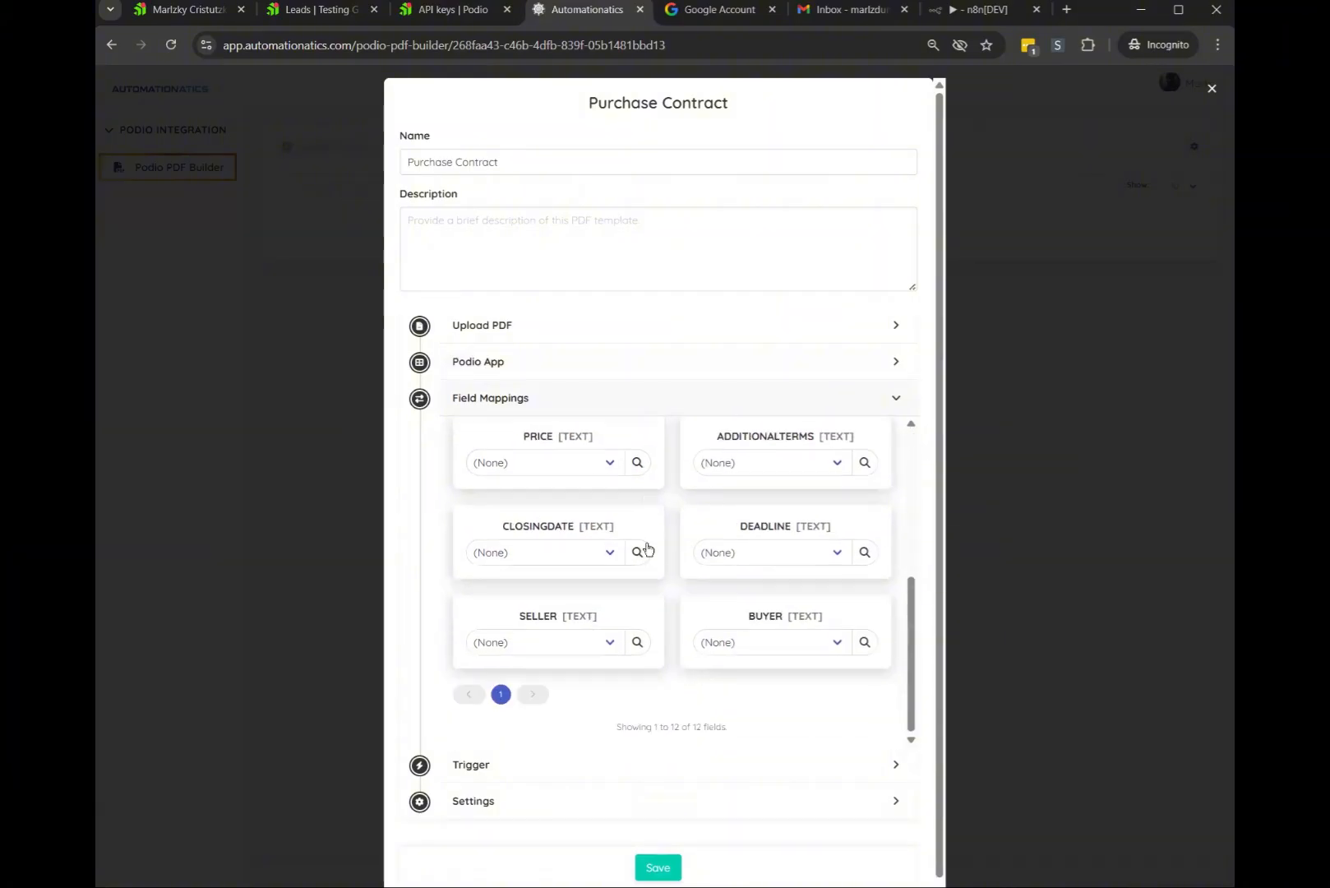
{"action": "scroll", "coordinate": [573, 467], "scroll_direction": "up", "scroll_amount": 5}
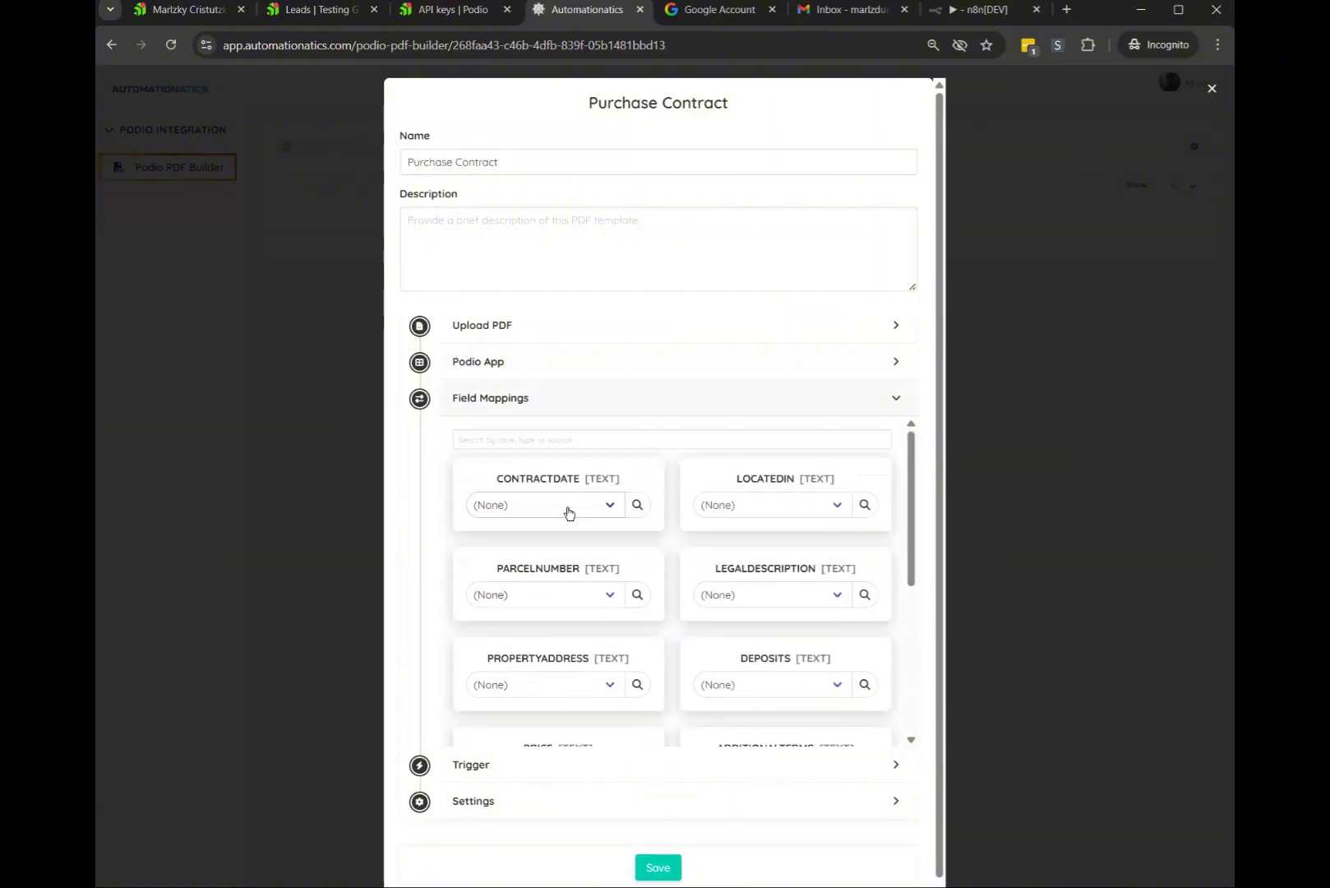
Check the contract's field names in PDFelement and open the CONTRACTDATE mapping choices
{"action": "left_click", "coordinate": [536, 337]}
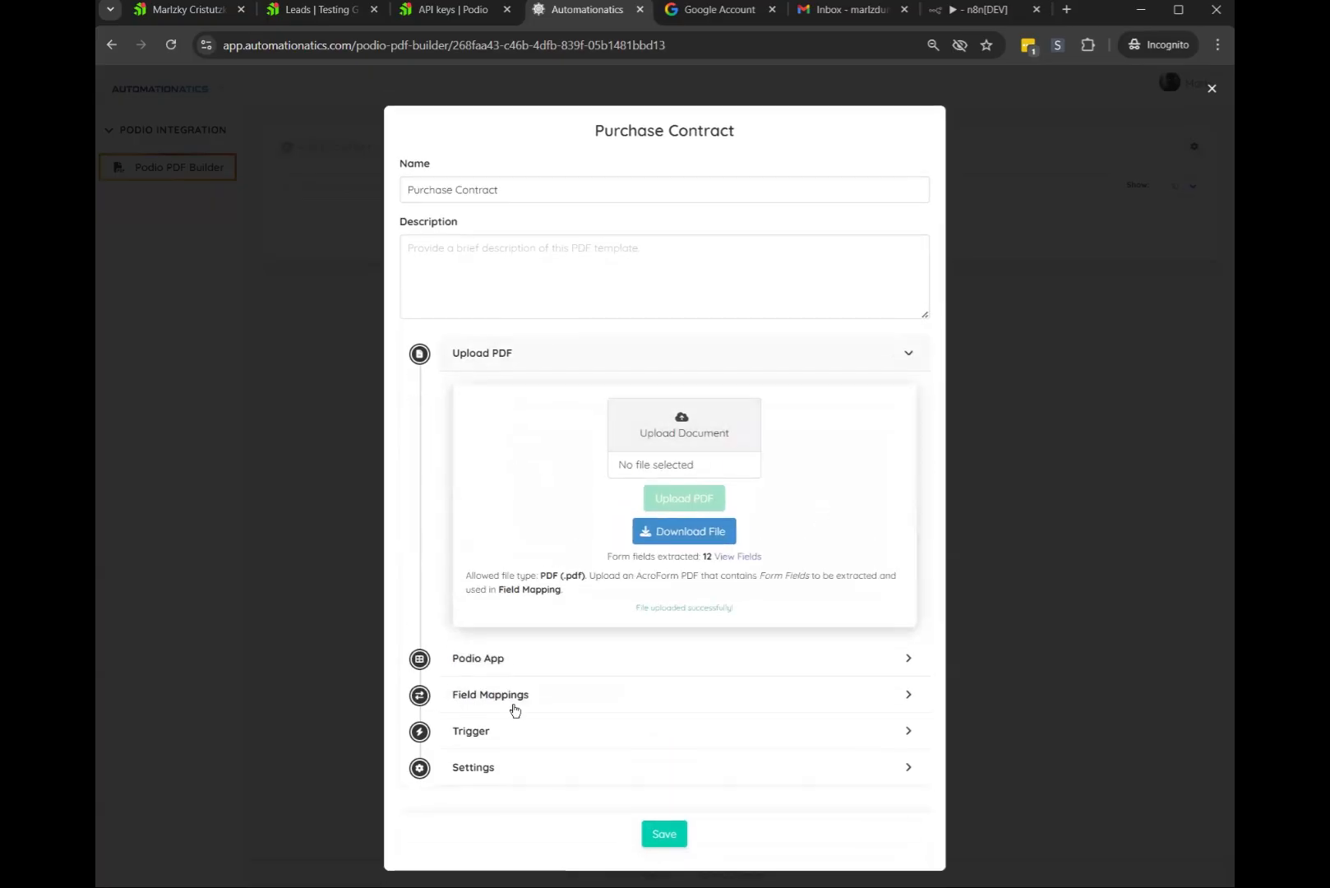
{"action": "left_click", "coordinate": [549, 694]}
{"action": "scroll", "coordinate": [635, 584], "scroll_direction": "down", "scroll_amount": 4}
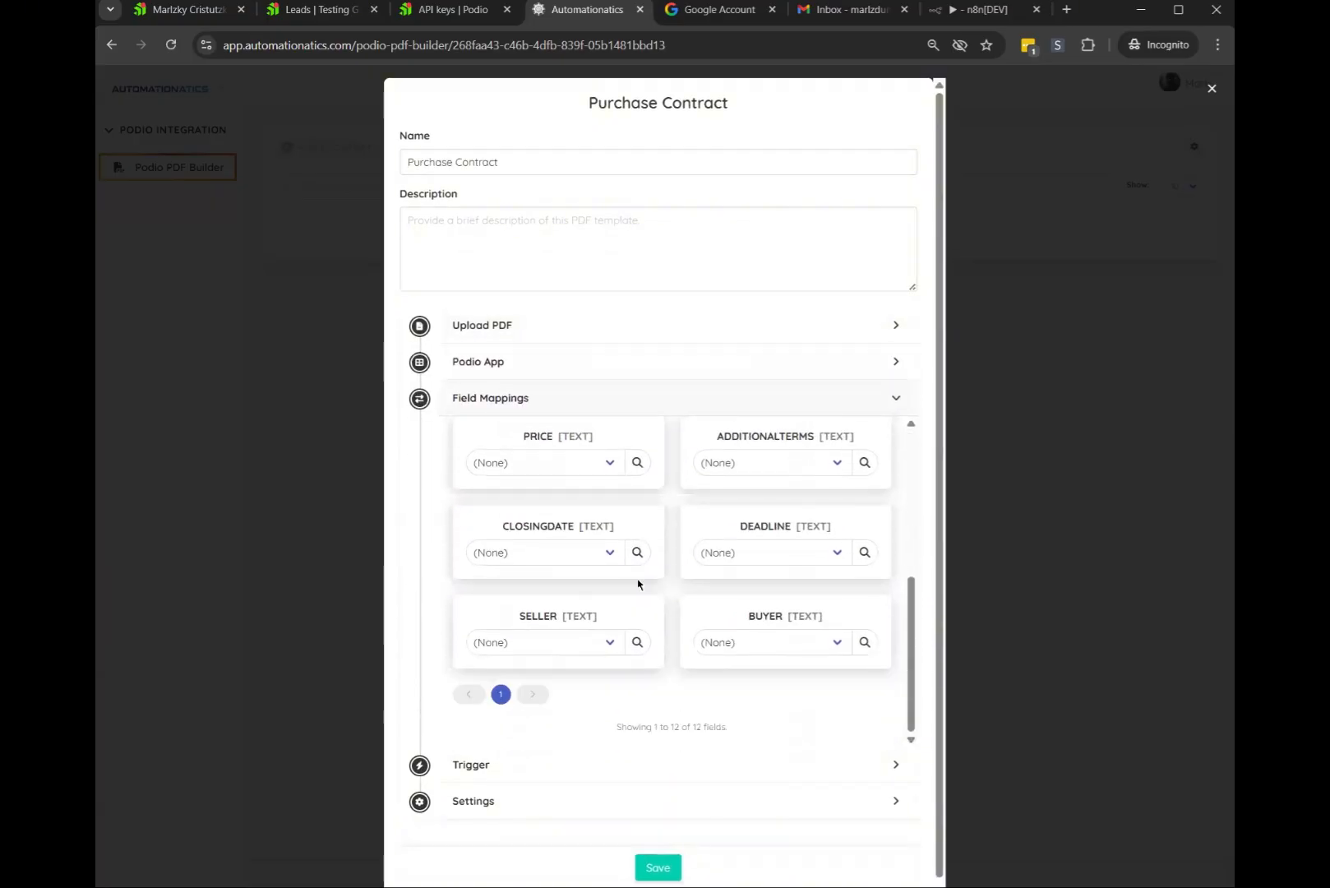
{"action": "key", "text": "alt+Tab"}
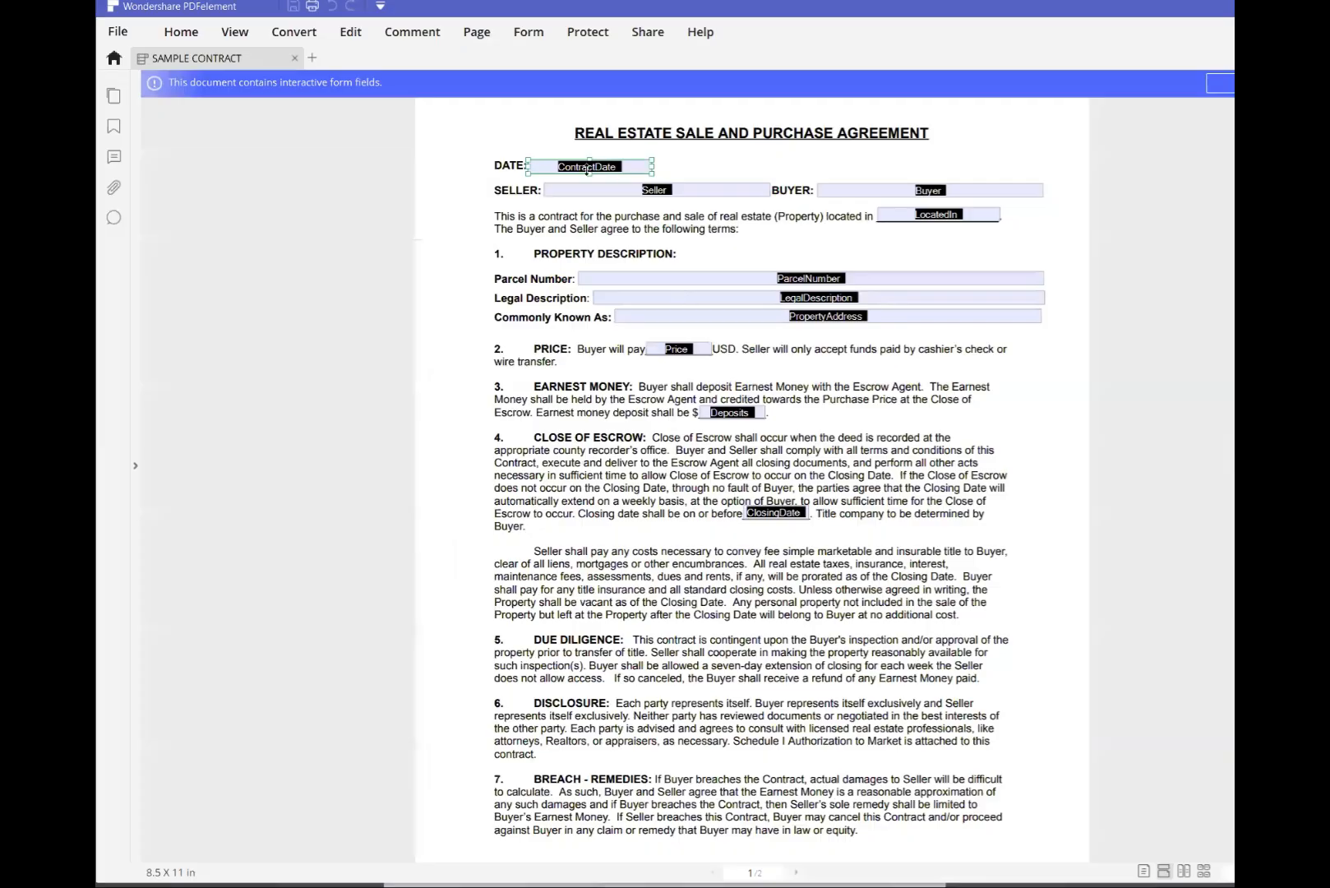
{"action": "key", "text": "alt+Tab"}
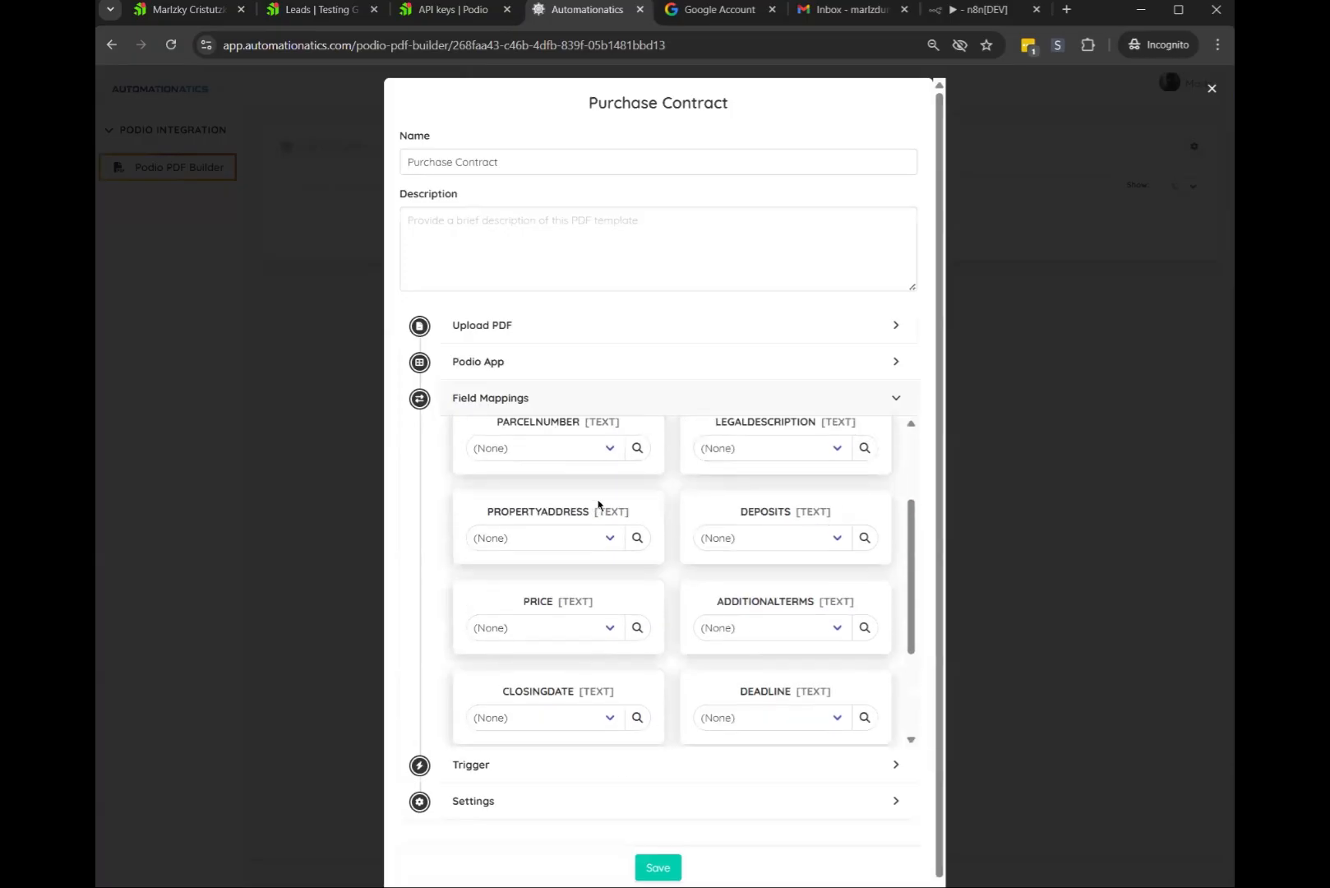
{"action": "scroll", "coordinate": [636, 506], "scroll_direction": "up", "scroll_amount": 3}
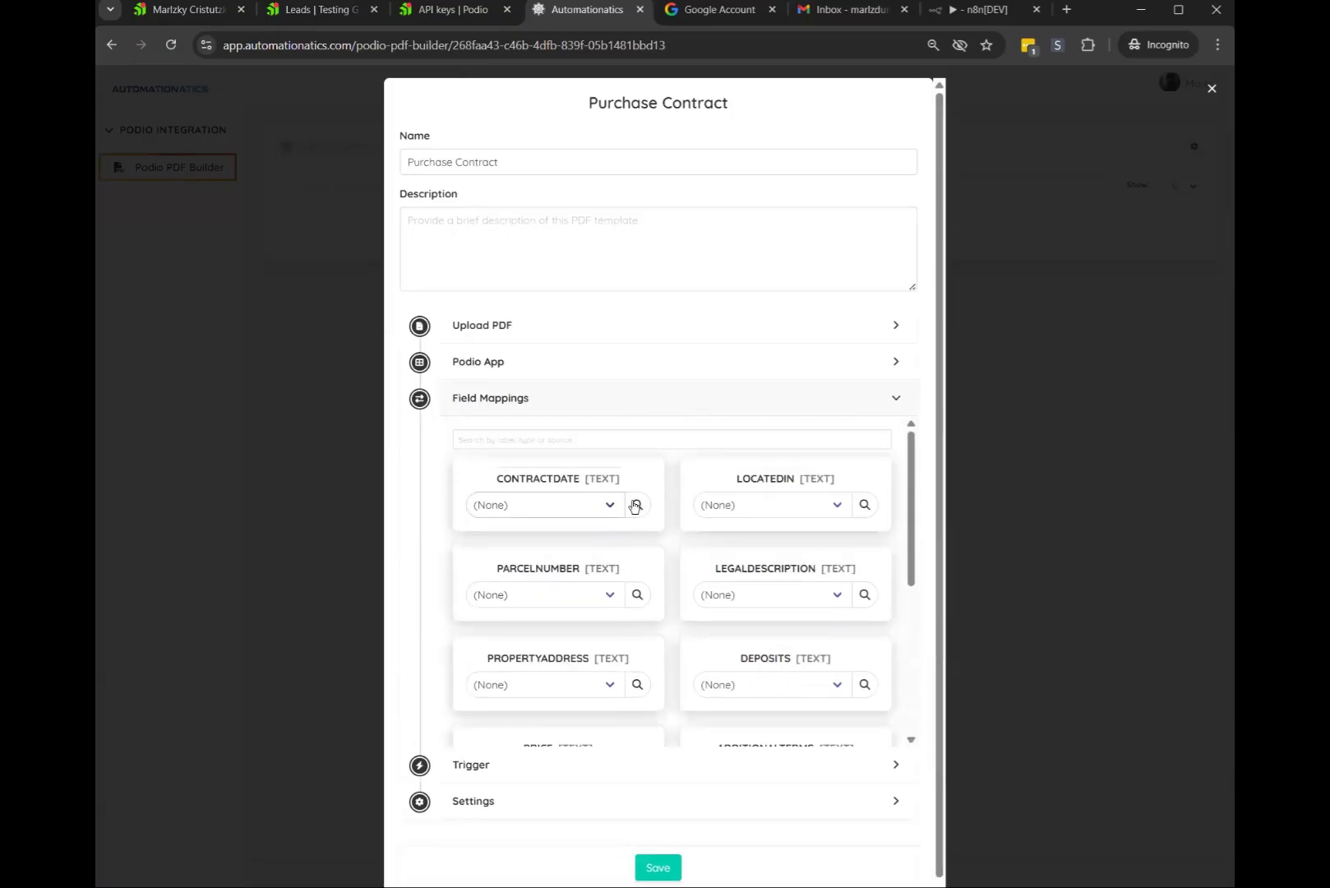
{"action": "left_click", "coordinate": [575, 508]}
{"action": "scroll", "coordinate": [578, 366], "scroll_direction": "down", "scroll_amount": 2}
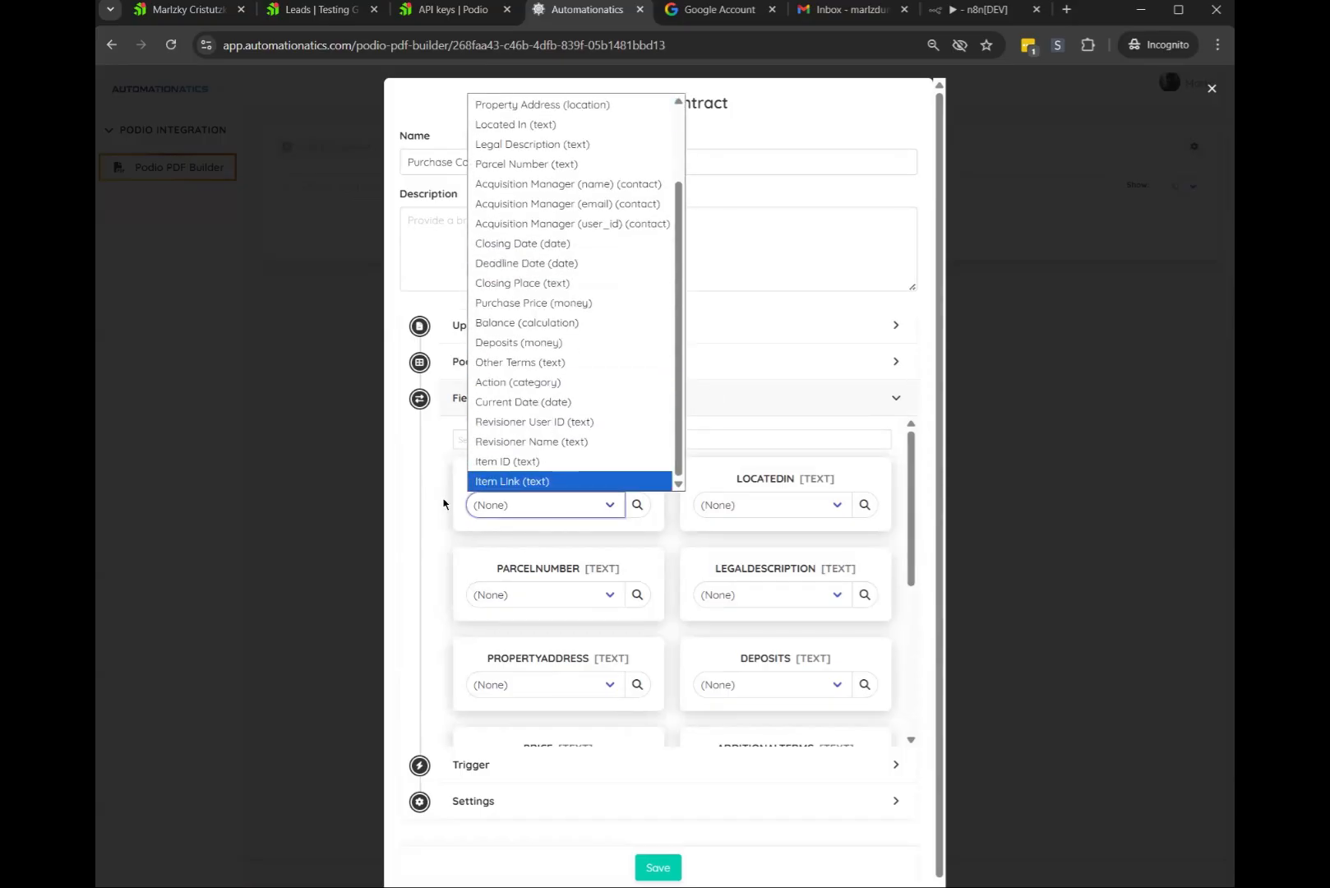
Map the CONTRACTDATE field to Current Date
{"action": "left_click", "coordinate": [552, 501]}
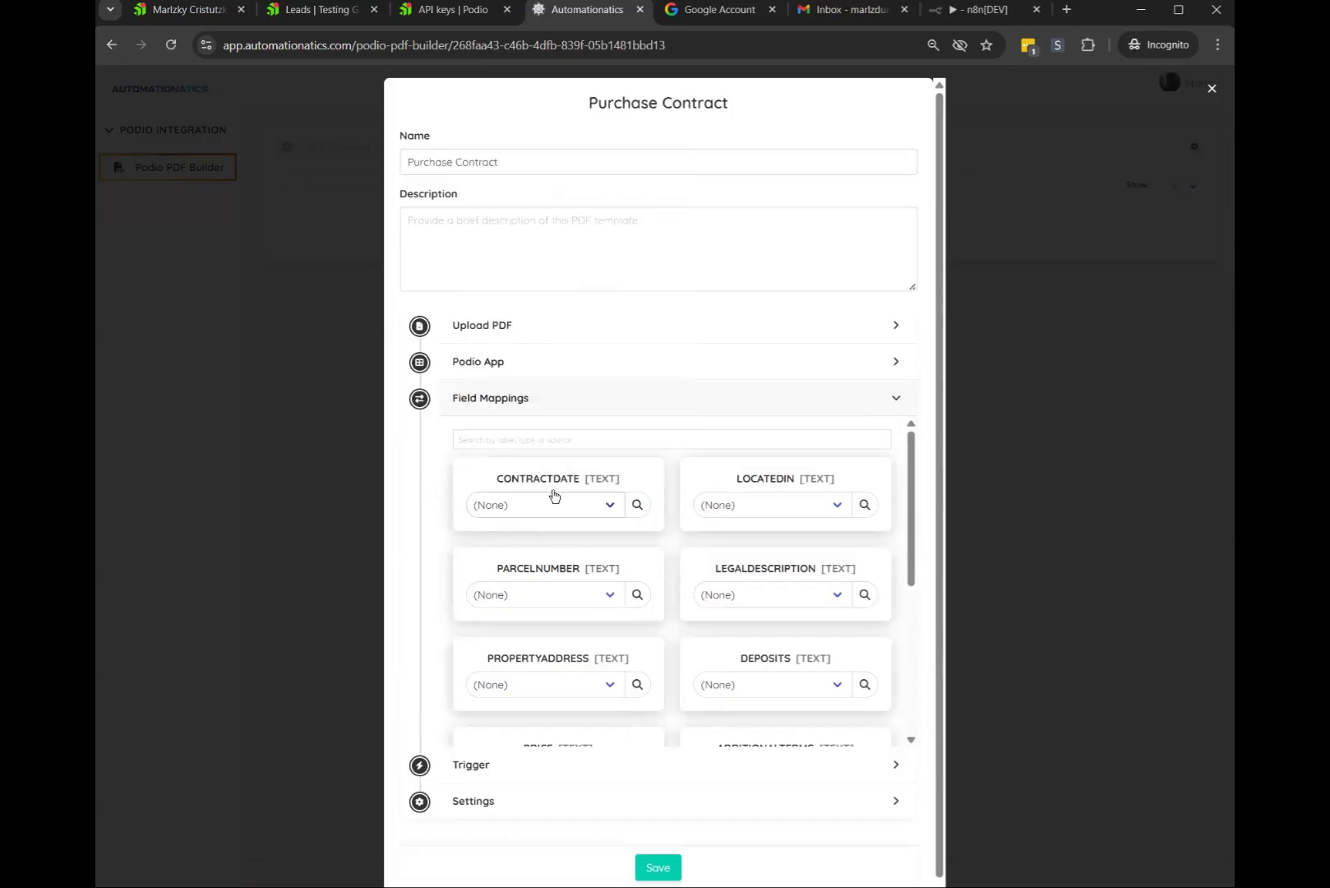
{"action": "left_click", "coordinate": [638, 504]}
{"action": "type", "text": "date"}
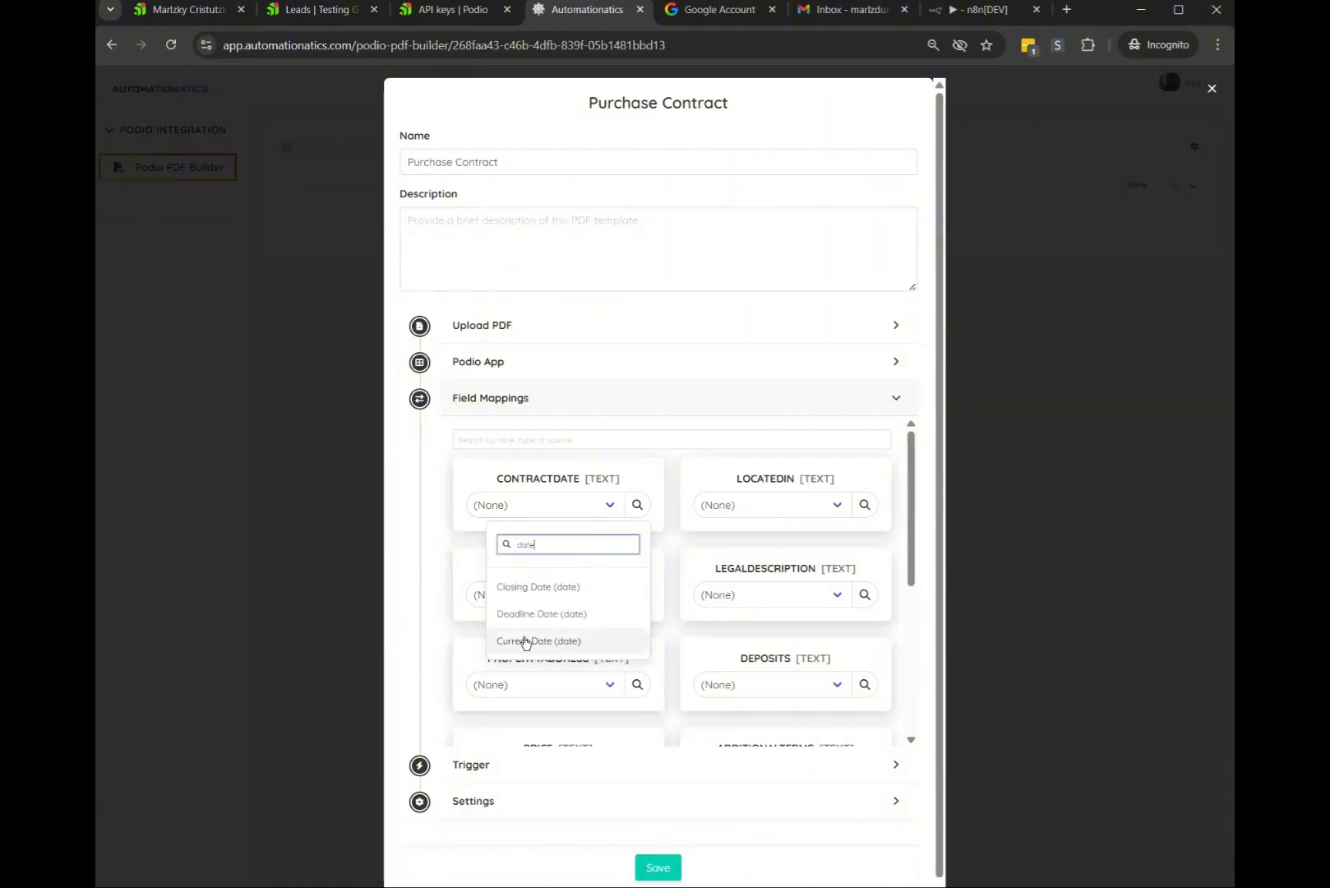
{"action": "left_click", "coordinate": [544, 648]}
{"action": "left_click", "coordinate": [544, 649]}
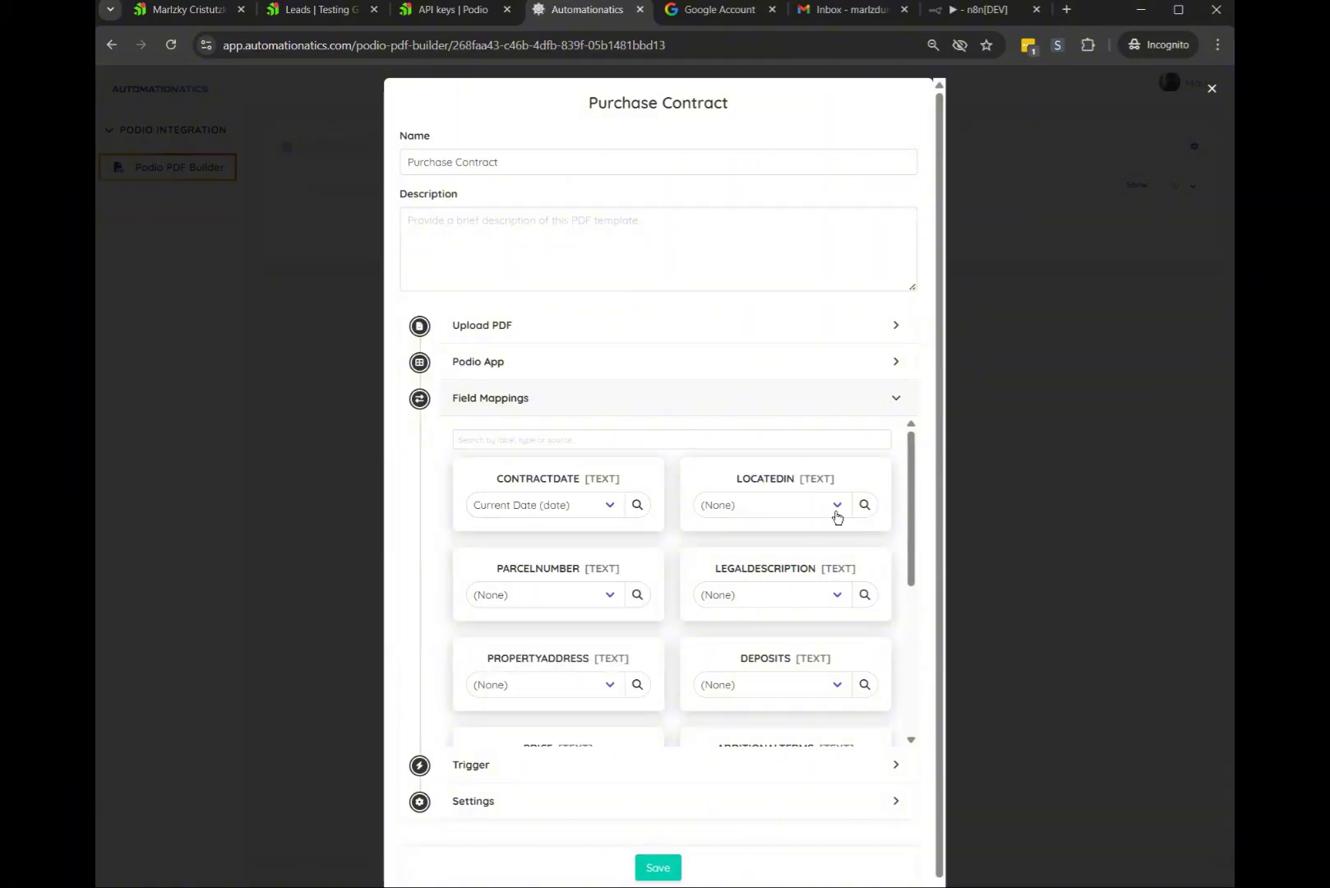
Map LOCATEDIN to Located In, checking the matching label on the Podio lead
{"action": "left_click", "coordinate": [865, 506]}
{"action": "type", "text": "loca"}
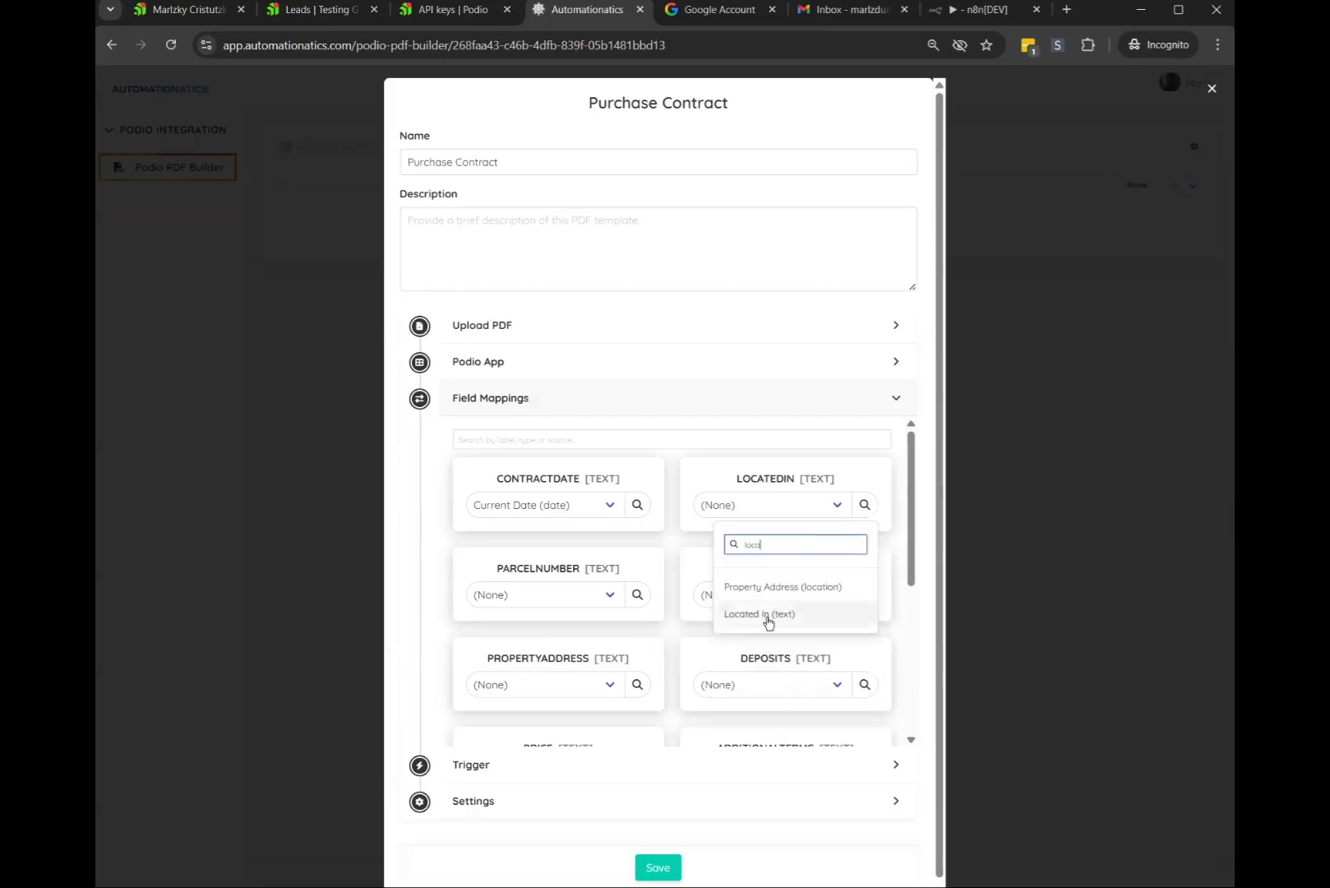
{"action": "left_click", "coordinate": [759, 614]}
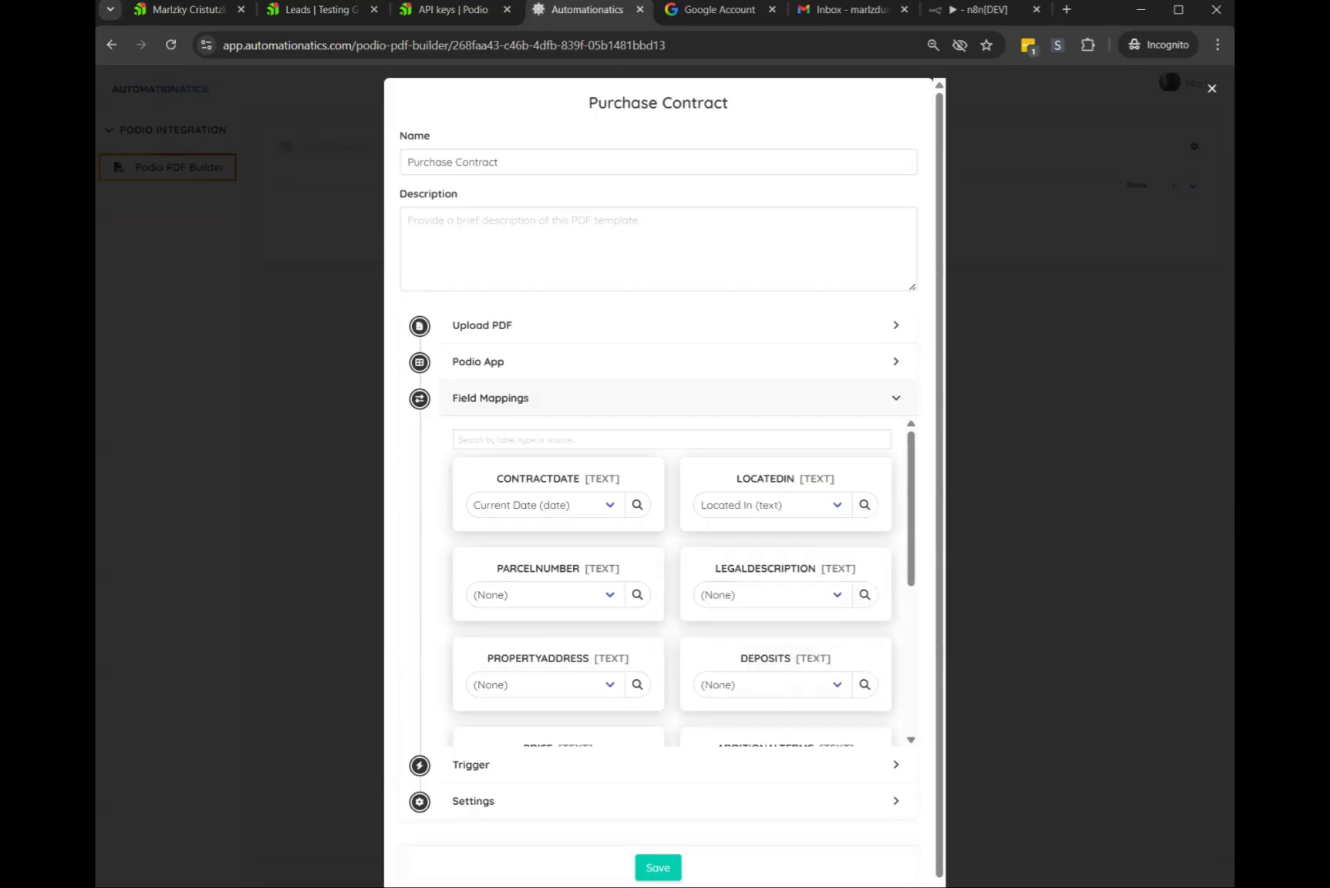
{"action": "left_click", "coordinate": [188, 10]}
{"action": "scroll", "coordinate": [288, 319], "scroll_direction": "up", "scroll_amount": 3}
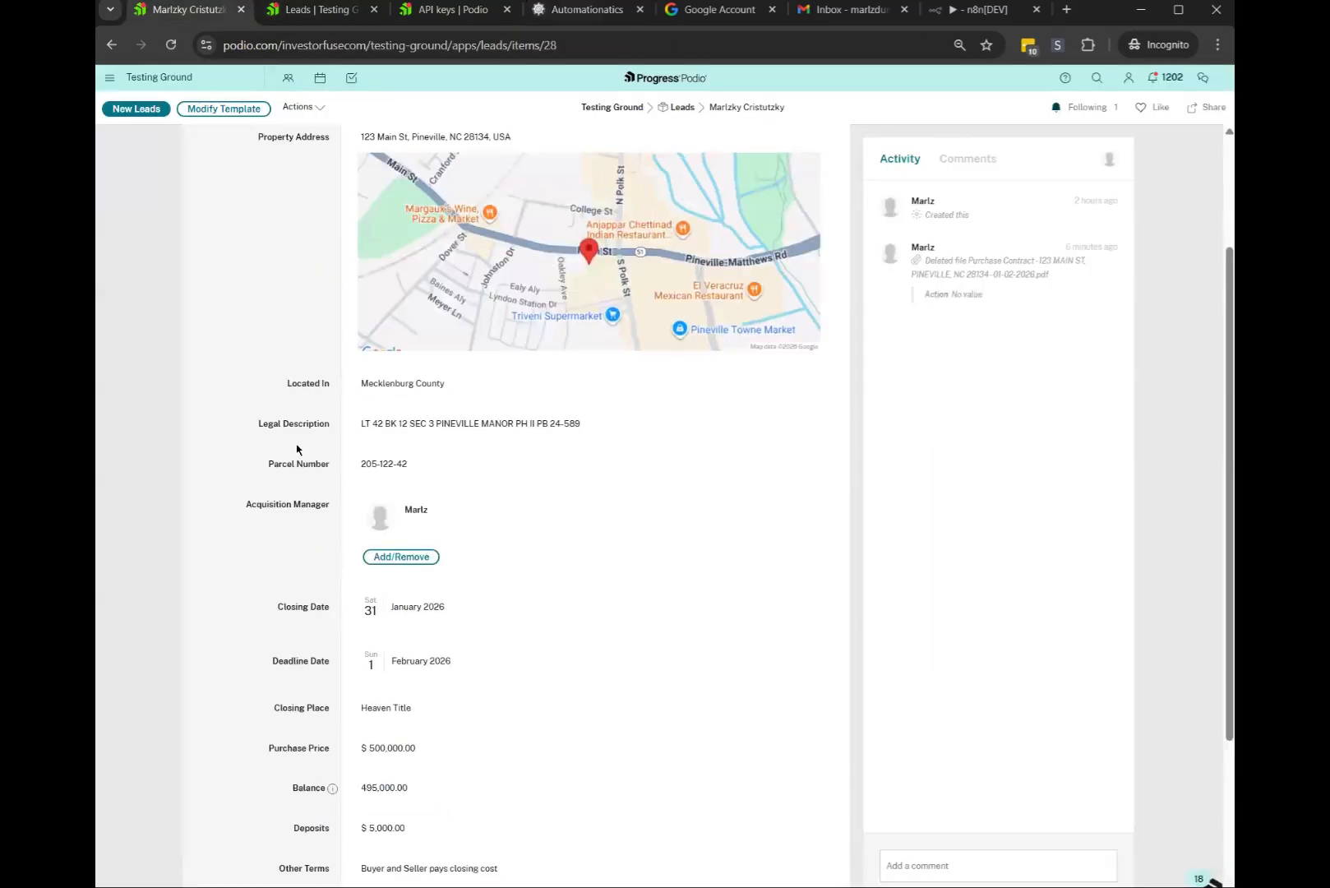
{"action": "left_click_drag", "start_coordinate": [282, 392], "coordinate": [330, 383]}
{"action": "left_click", "coordinate": [587, 9]}
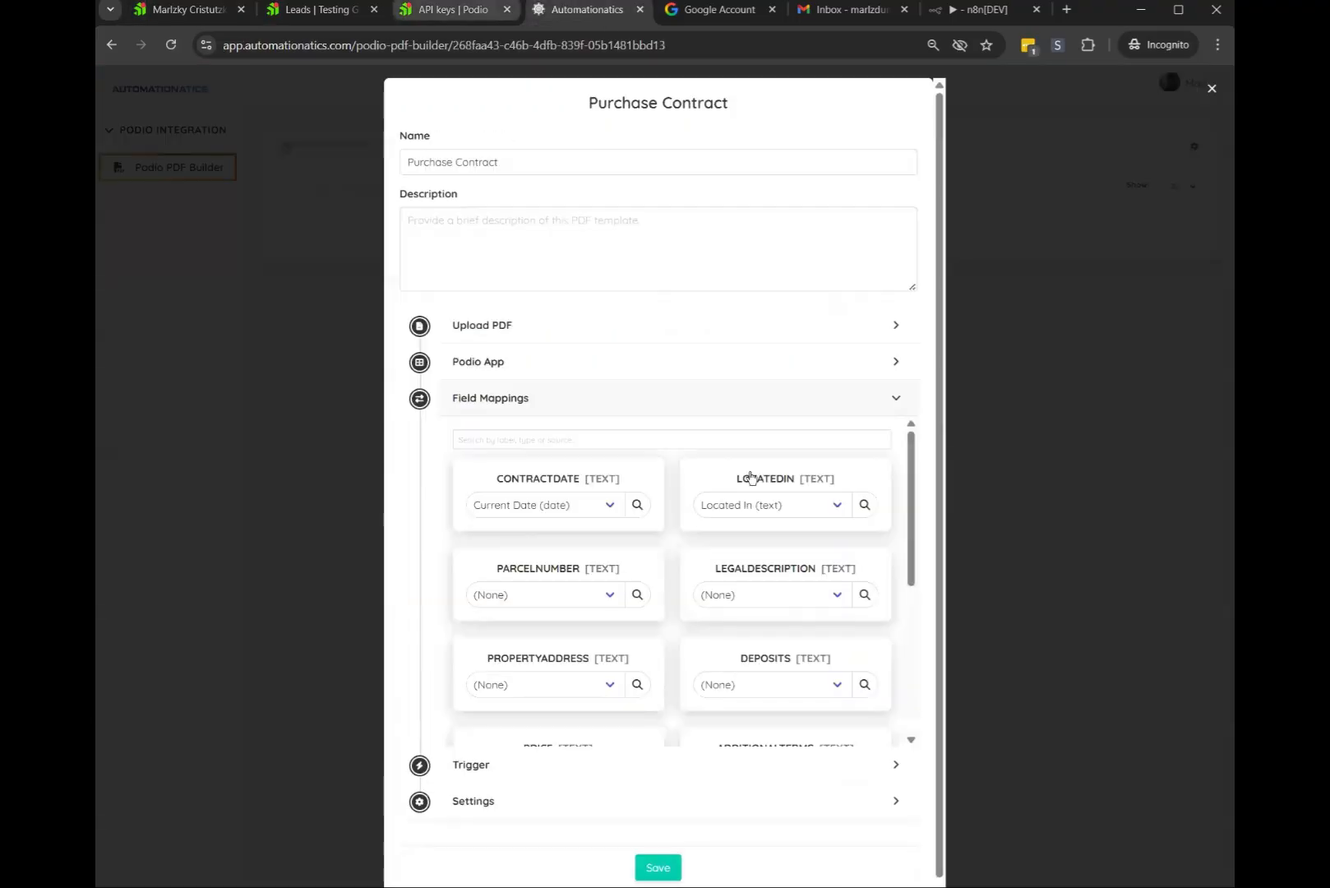
Map PARCELNUMBER to Parcel Number and LEGALDESCRIPTION to Legal Description
{"action": "left_click", "coordinate": [638, 595]}
{"action": "type", "text": "parcel"}
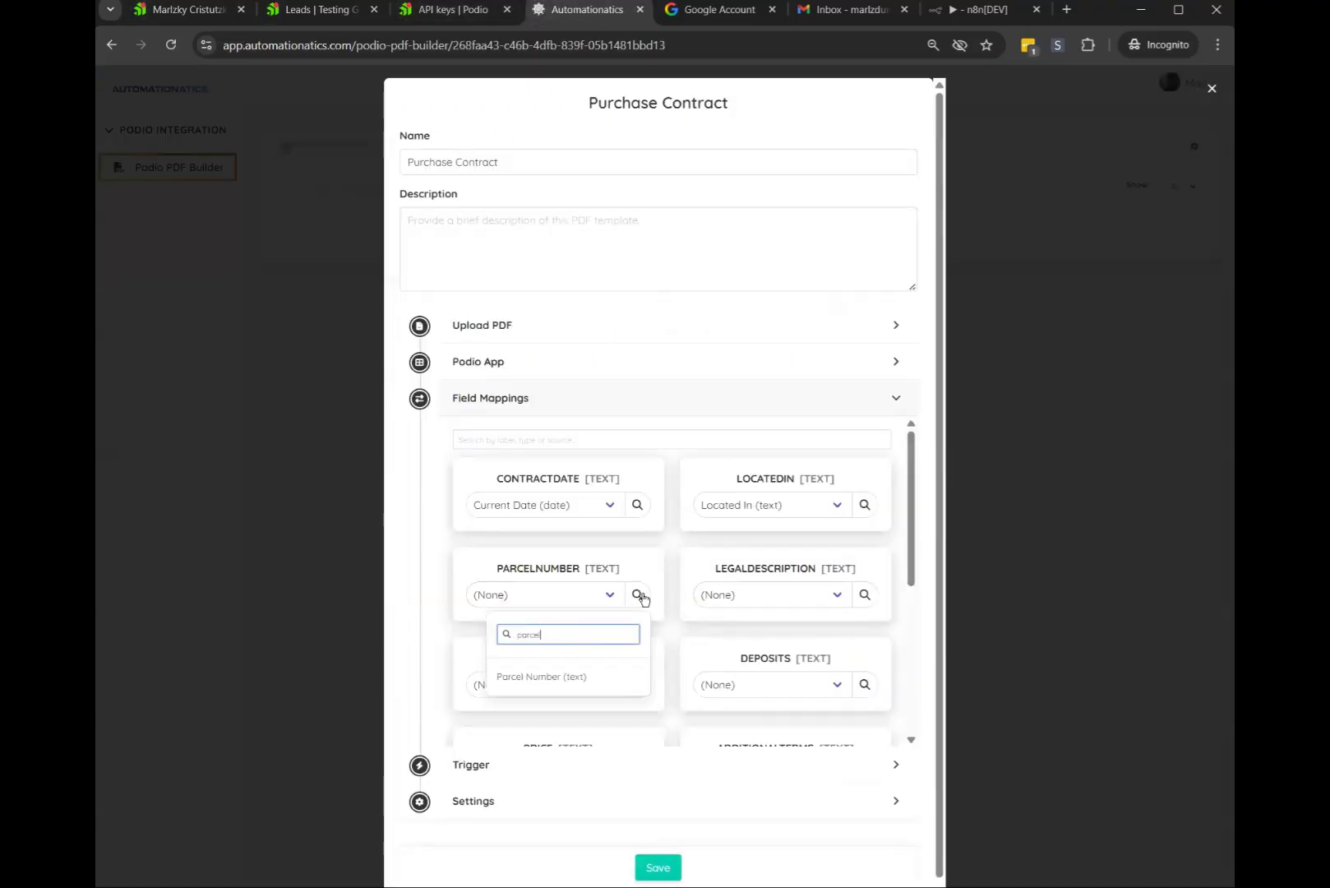
{"action": "left_click", "coordinate": [584, 679]}
{"action": "left_click", "coordinate": [862, 594]}
{"action": "type", "text": "lega"}
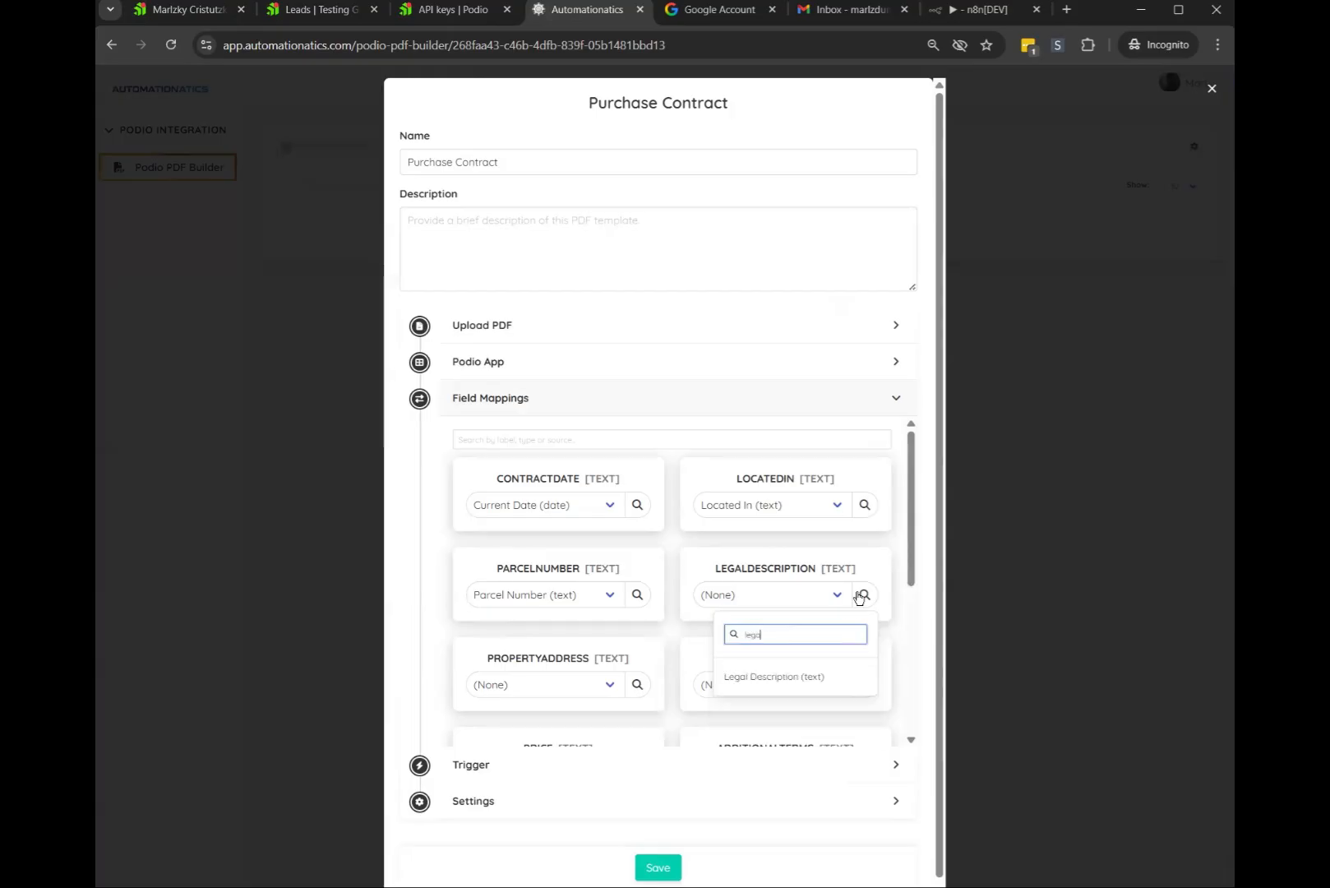
{"action": "left_click", "coordinate": [722, 677]}
Map PROPERTYADDRESS to Property Address and DEPOSITS to Deposits
{"action": "left_click", "coordinate": [637, 684]}
{"action": "type", "text": "address"}
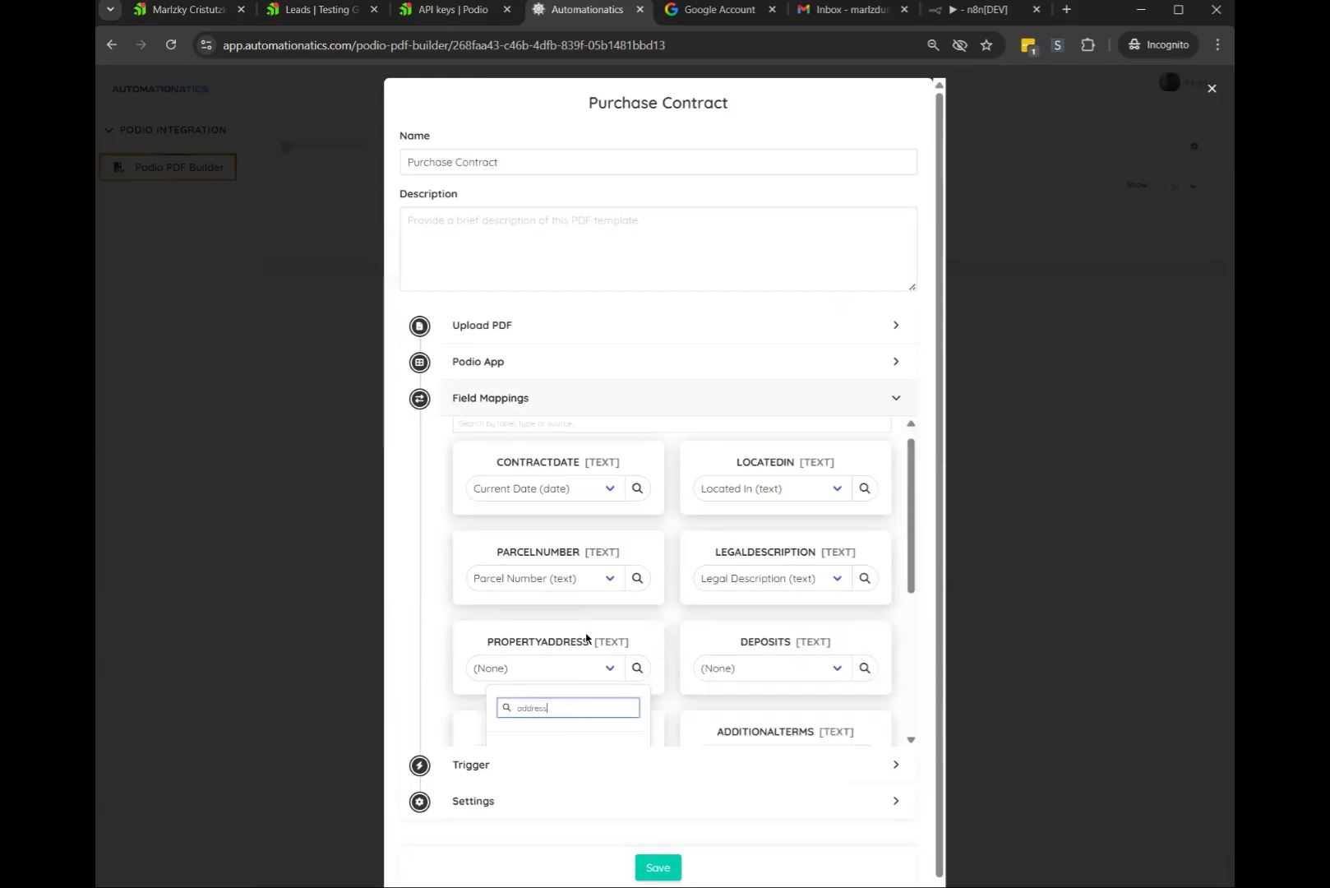
{"action": "scroll", "coordinate": [587, 637], "scroll_direction": "down", "scroll_amount": 2}
{"action": "left_click", "coordinate": [549, 612]}
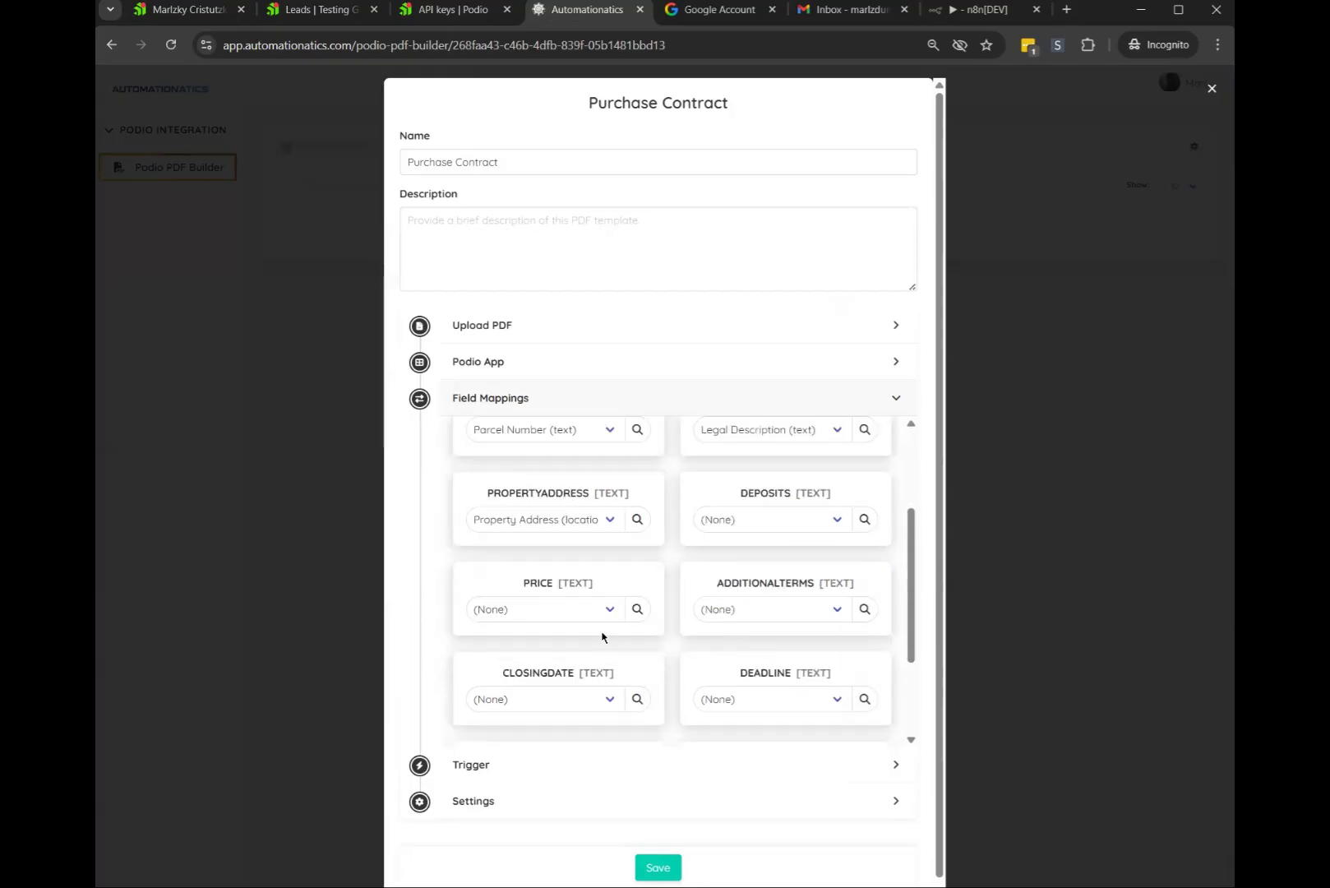
{"action": "left_click", "coordinate": [865, 519]}
{"action": "type", "text": "depos"}
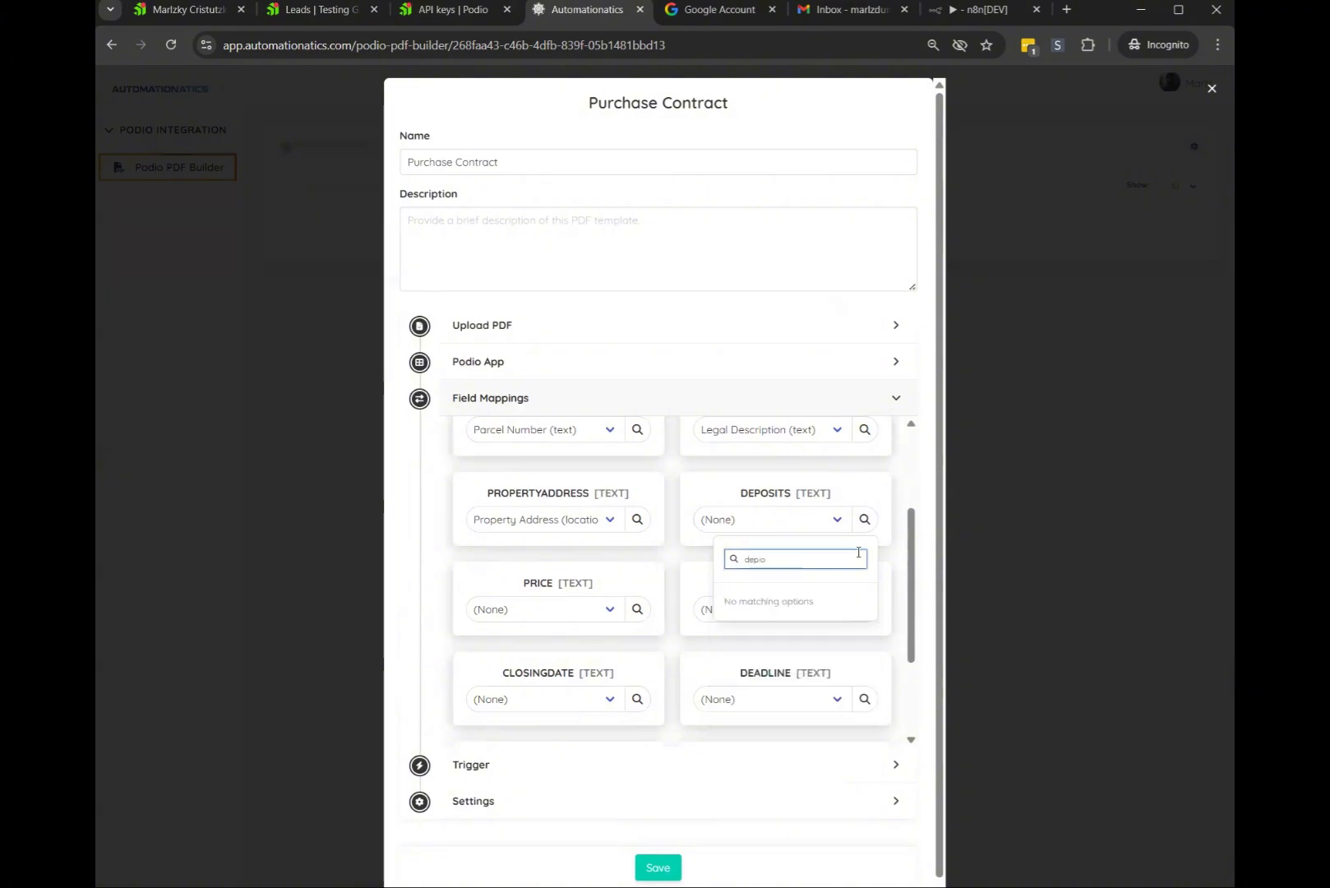
{"action": "key", "text": "BackSpace"}
{"action": "left_click", "coordinate": [765, 602]}
Map PRICE to Purchase Price and ADDITIONALTERMS to Other Terms
{"action": "left_click", "coordinate": [637, 609]}
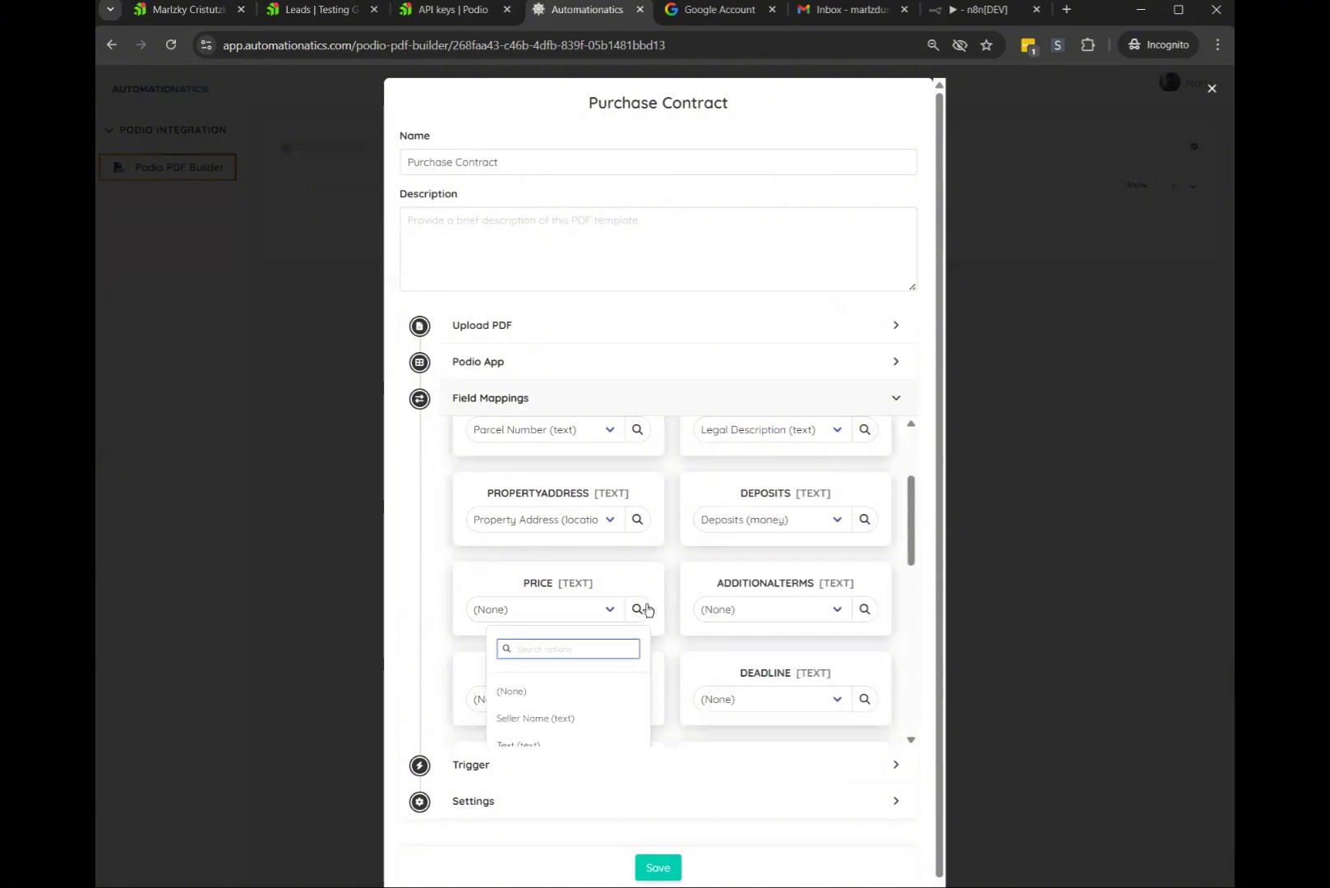
{"action": "type", "text": "price"}
{"action": "left_click", "coordinate": [581, 692]}
{"action": "left_click", "coordinate": [854, 620]}
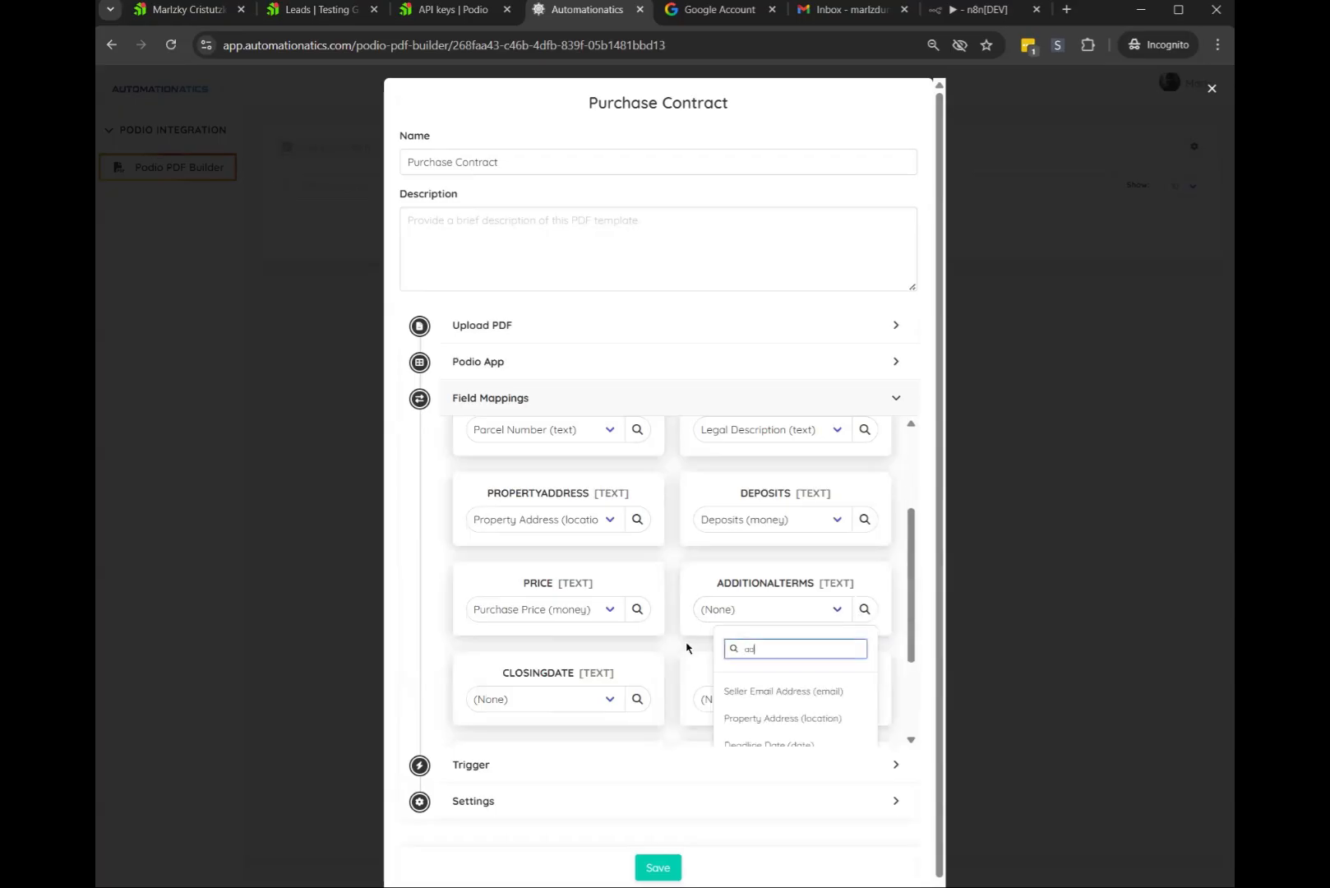
{"action": "type", "text": "other"}
{"action": "left_click", "coordinate": [791, 704]}
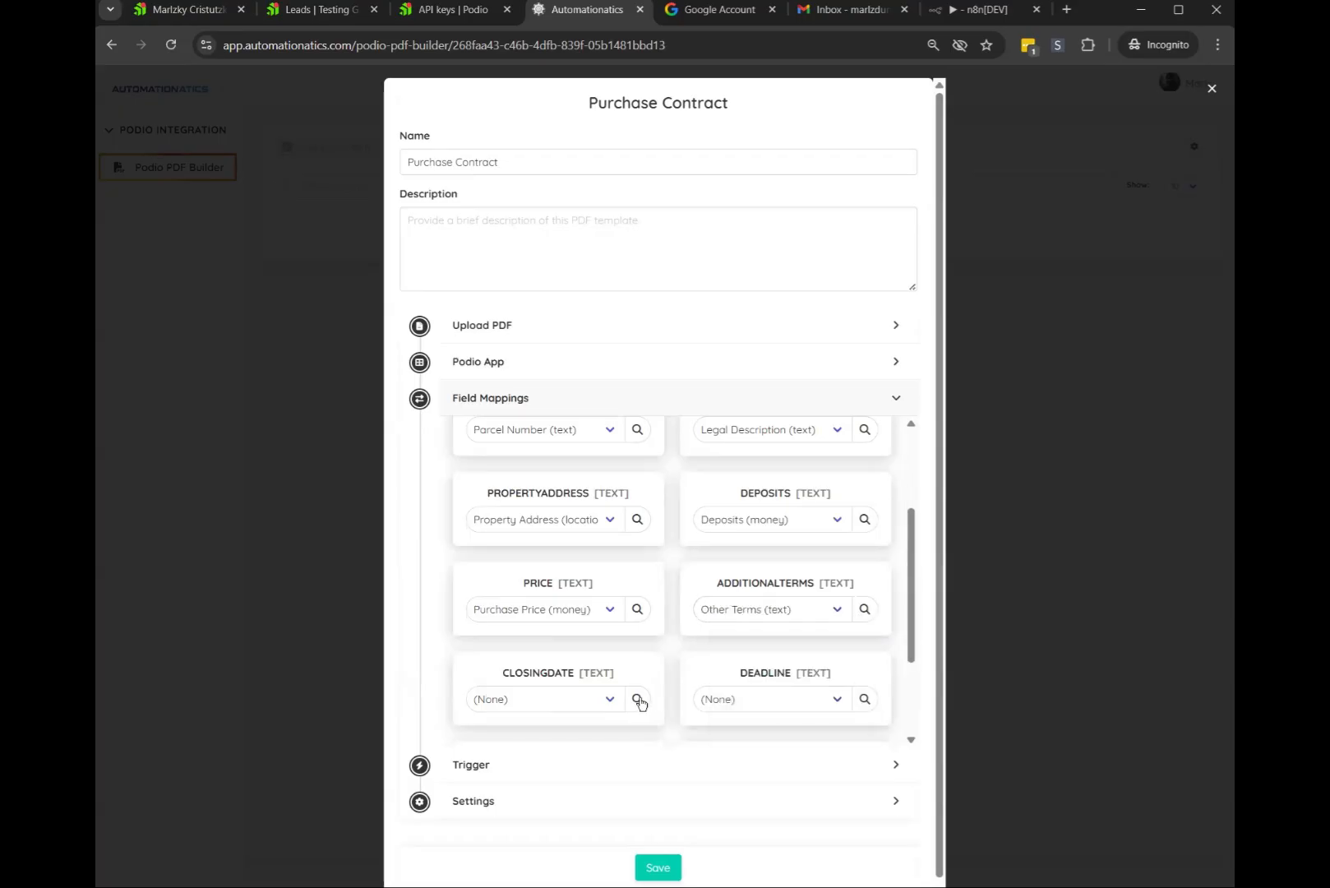
Map CLOSINGDATE to Closing Date and DEADLINE to Deadline Date
{"action": "left_click", "coordinate": [637, 699]}
{"action": "type", "text": "clos"}
{"action": "scroll", "coordinate": [579, 634], "scroll_direction": "down", "scroll_amount": 2}
{"action": "left_click", "coordinate": [579, 635]}
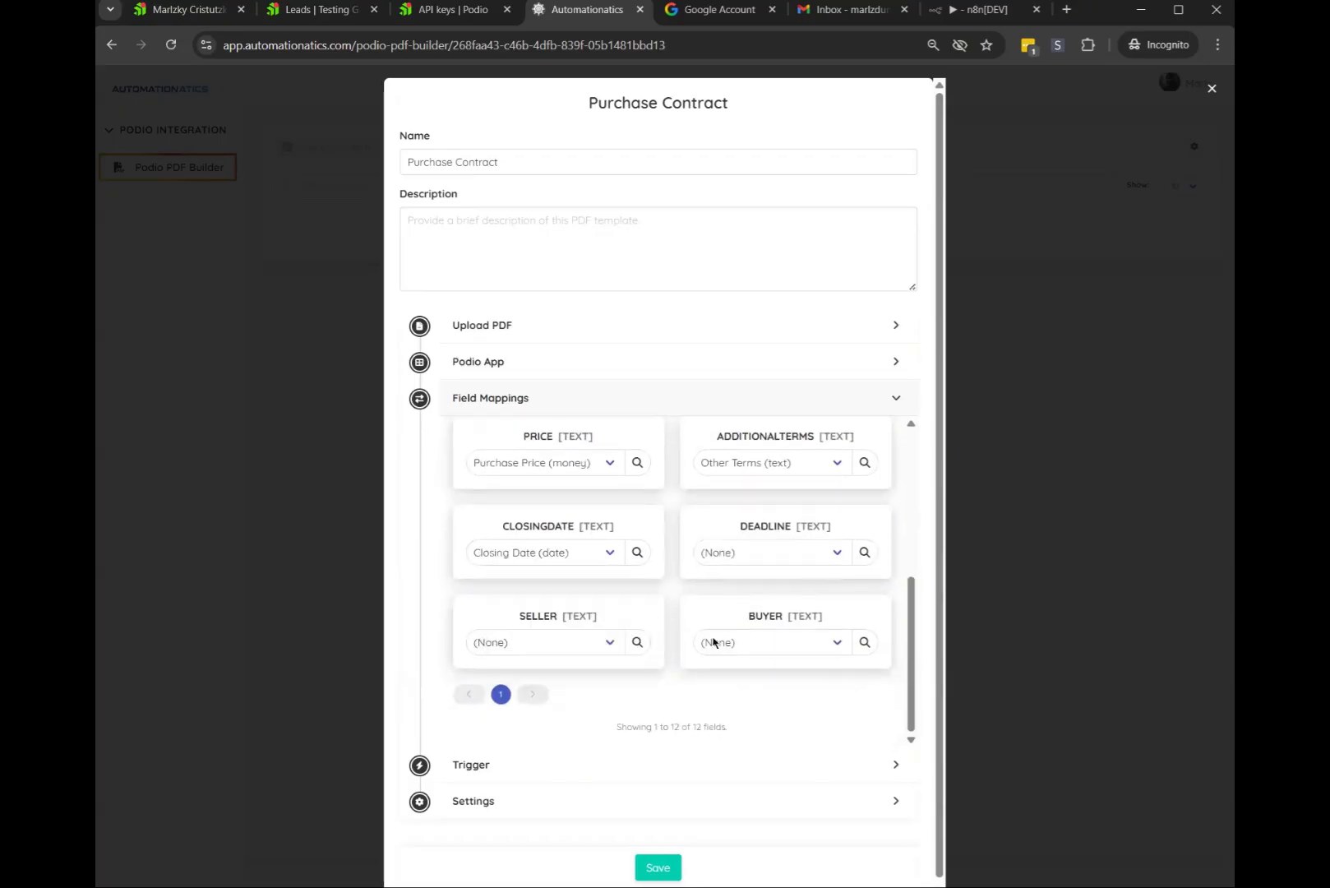
{"action": "left_click", "coordinate": [864, 551]}
{"action": "type", "text": "dead"}
{"action": "left_click", "coordinate": [772, 637]}
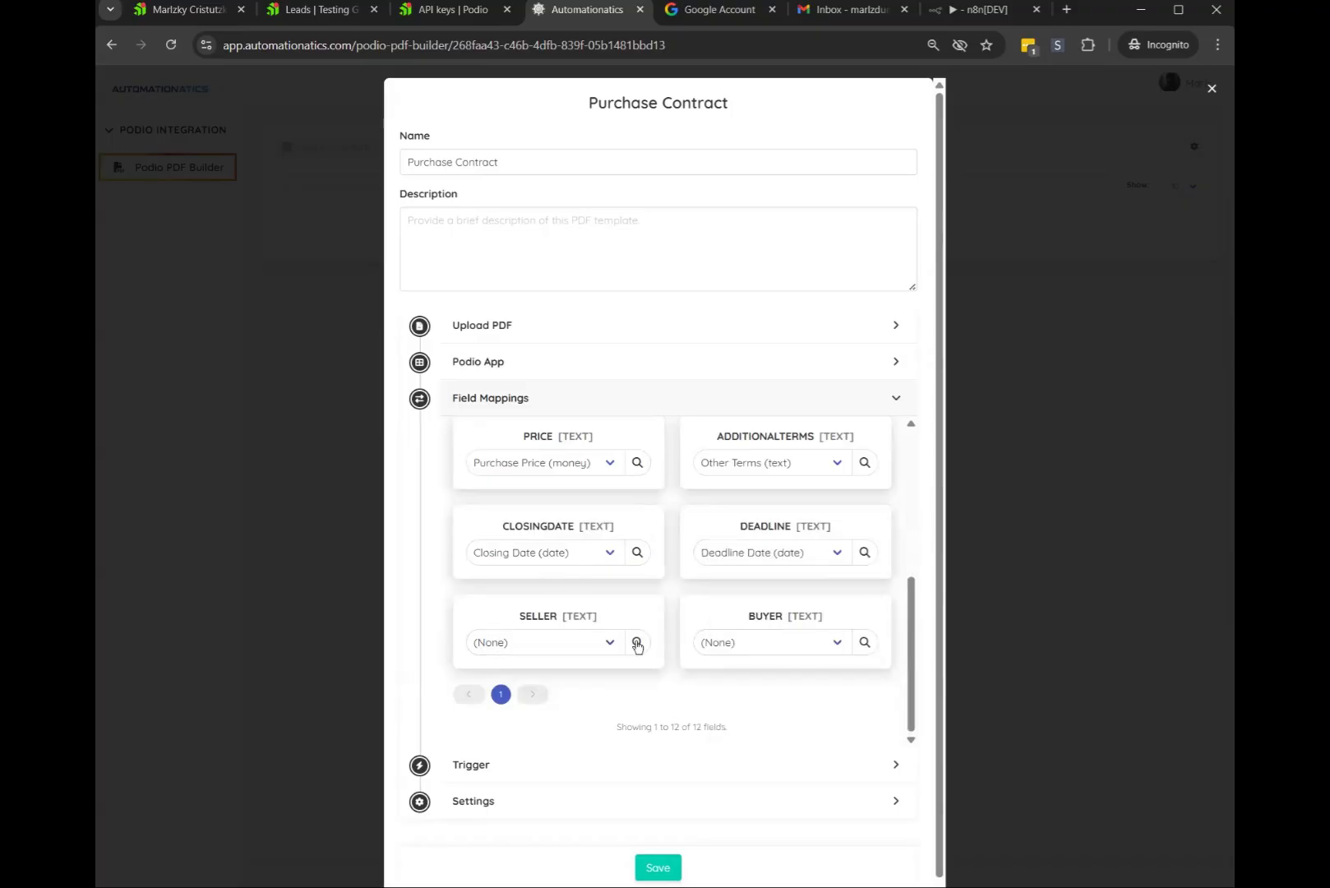
Map SELLER to Seller Name and BUYER to Buyer Entity
{"action": "left_click", "coordinate": [637, 641]}
{"action": "type", "text": "sell"}
{"action": "left_click", "coordinate": [564, 717]}
{"action": "left_click", "coordinate": [866, 641]}
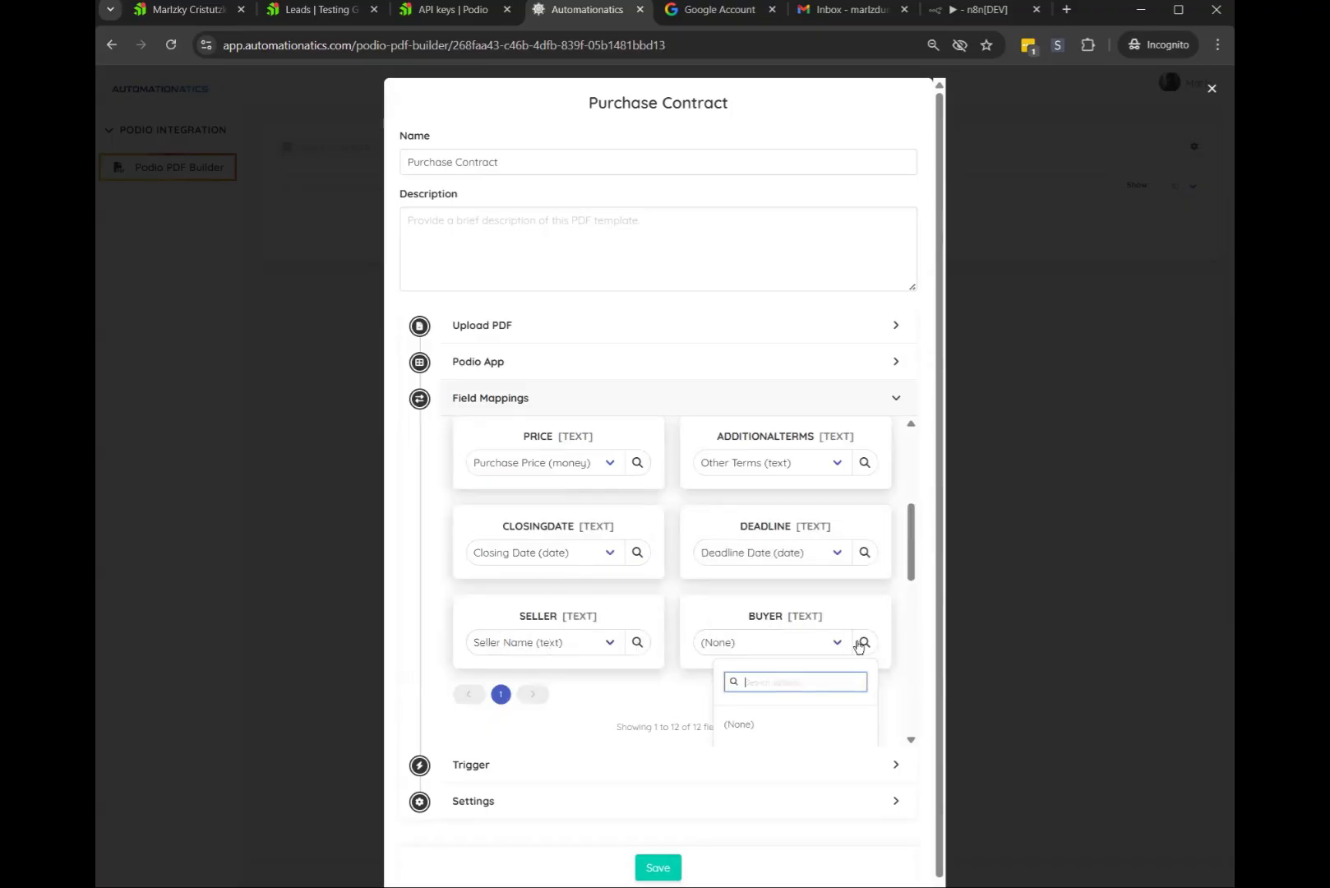
{"action": "type", "text": "buyer"}
{"action": "left_click", "coordinate": [760, 722]}
{"action": "scroll", "coordinate": [739, 588], "scroll_direction": "up", "scroll_amount": 5}
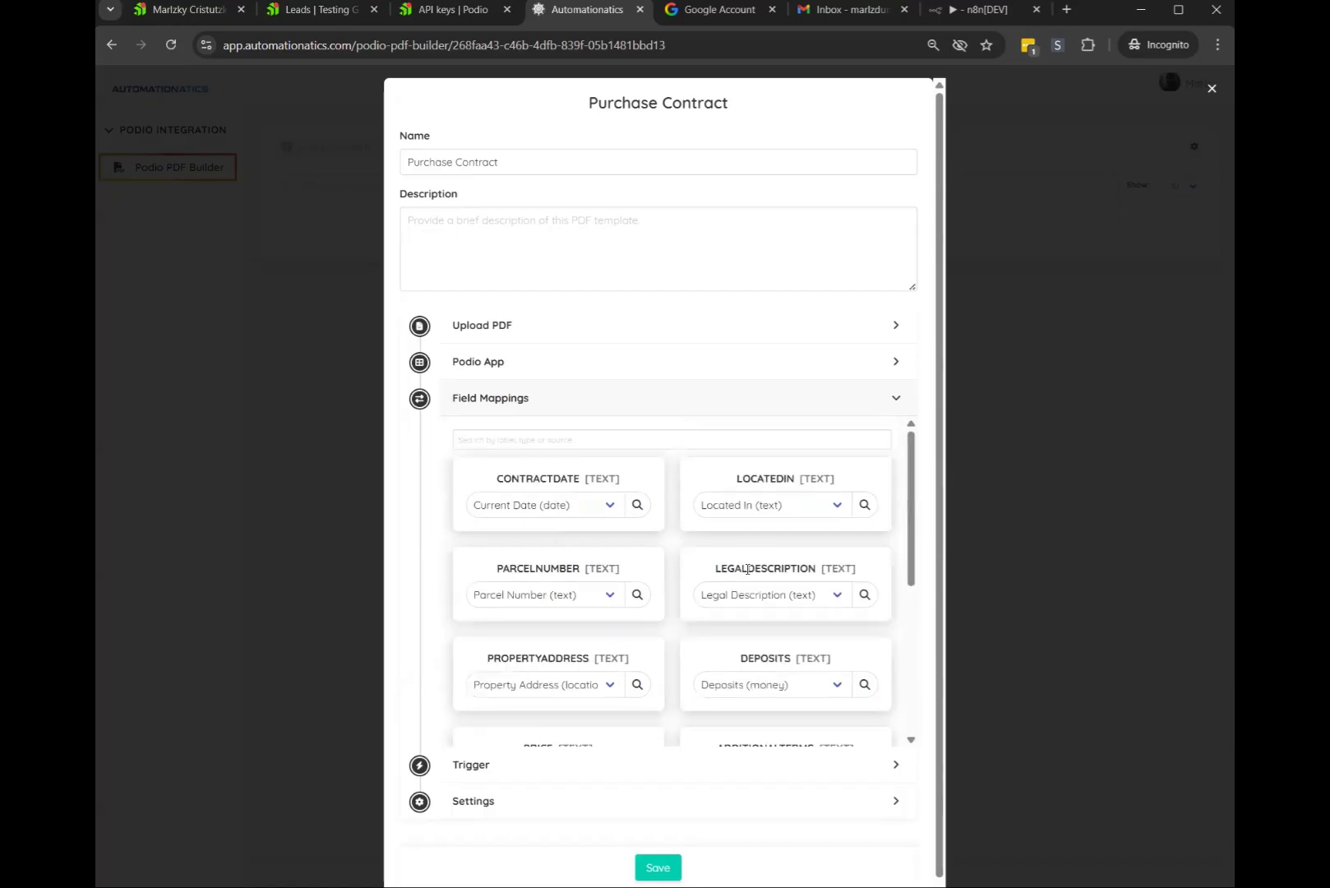
Collapse Field Mappings, expand Trigger to show On Create/On Update, then open the first Podio lead
{"action": "scroll", "coordinate": [718, 566], "scroll_direction": "down", "scroll_amount": 5}
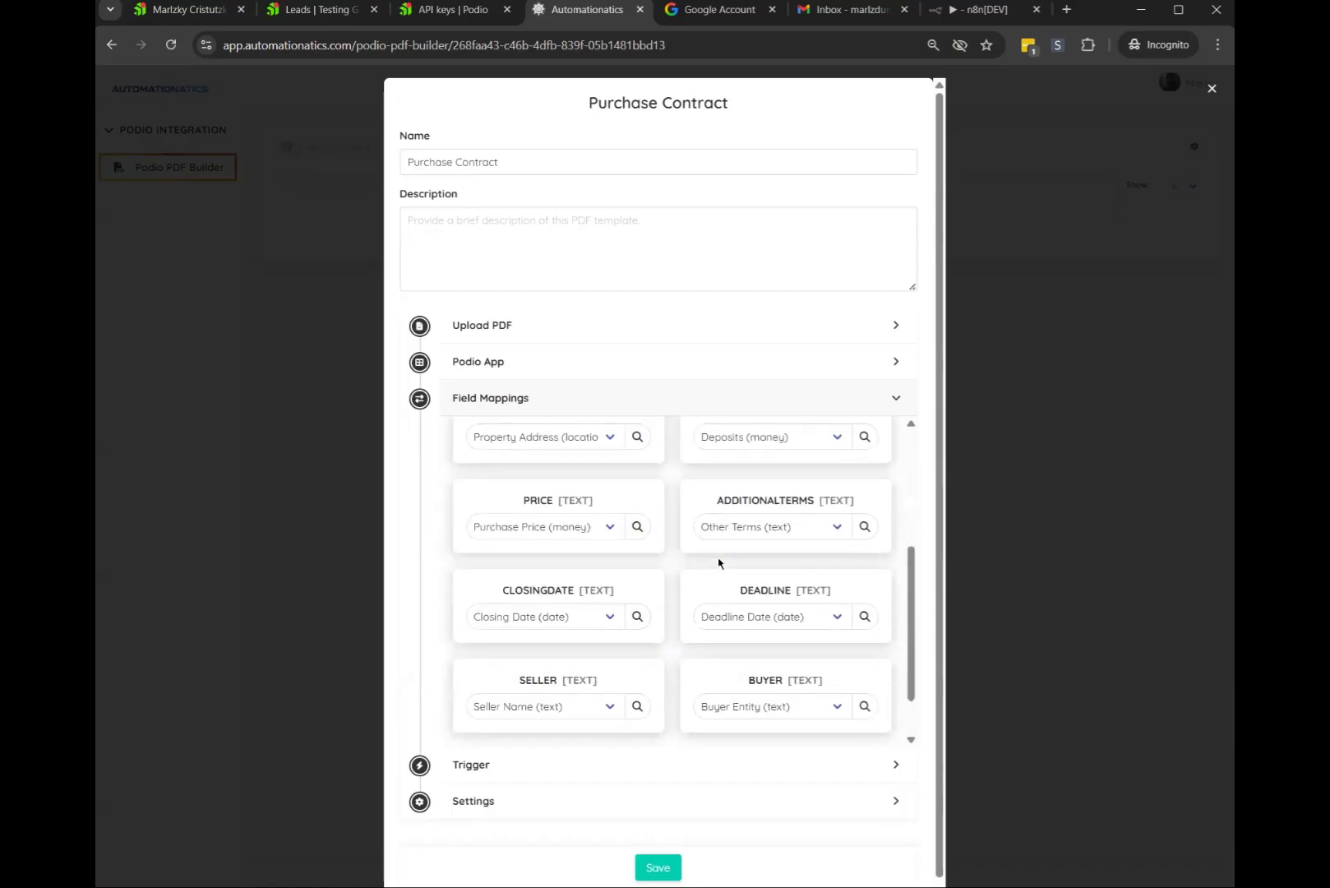
{"action": "left_click", "coordinate": [542, 398]}
{"action": "left_click", "coordinate": [520, 593]}
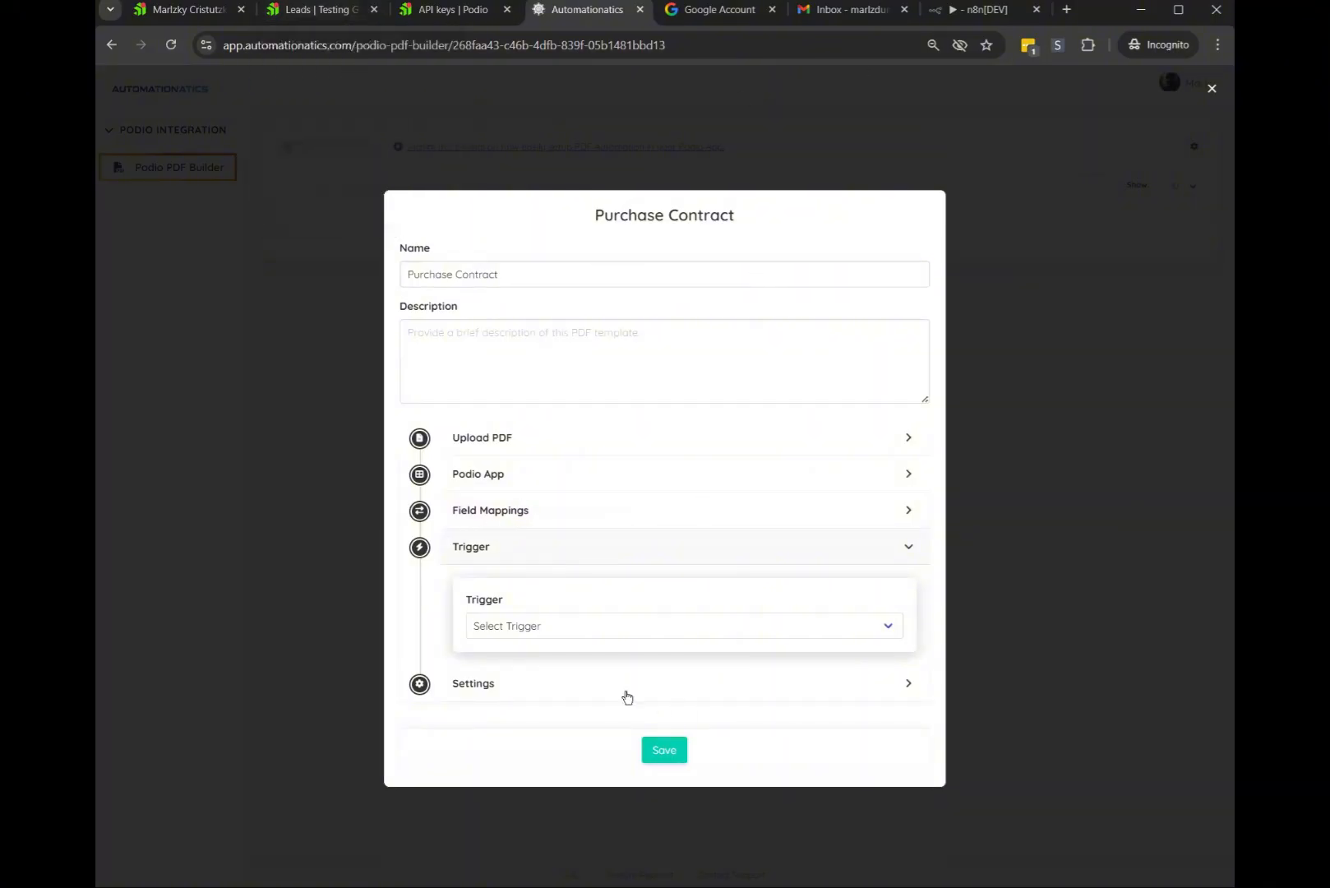
{"action": "left_click", "coordinate": [547, 626]}
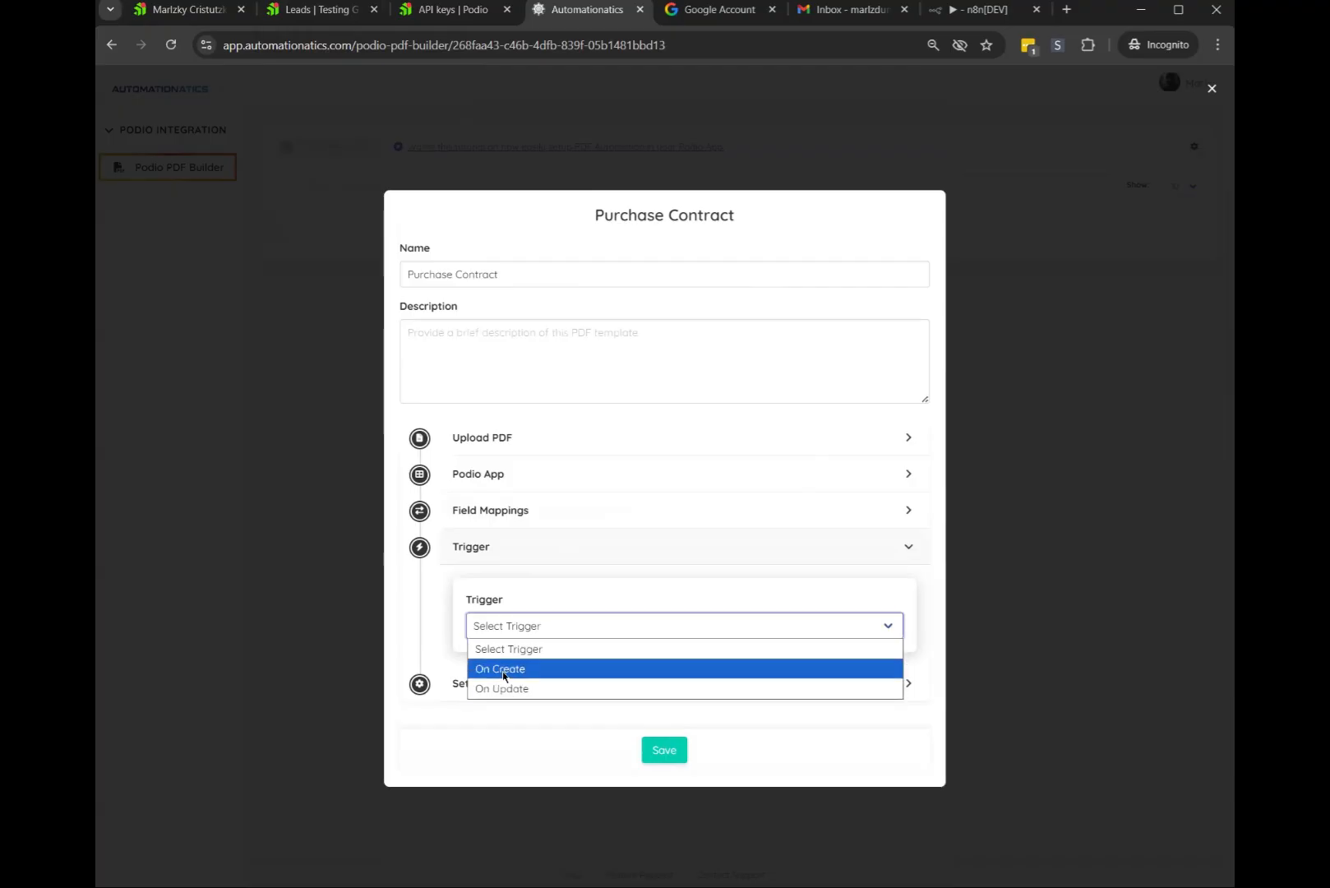
{"action": "left_click", "coordinate": [301, 7]}
{"action": "left_click", "coordinate": [445, 303]}
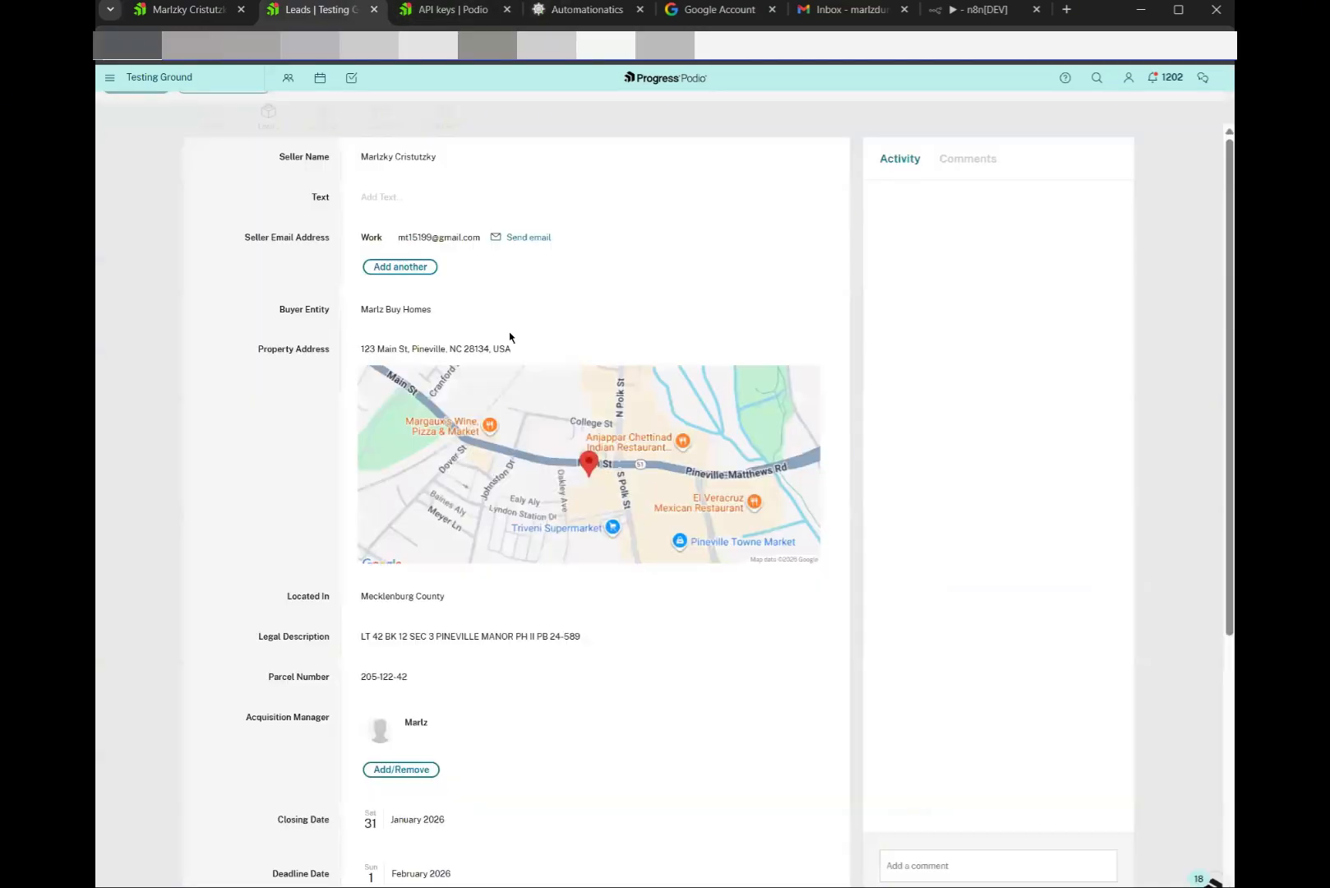
Scroll the test lead down to its Action field, price, deposit and closing details
{"action": "scroll", "coordinate": [510, 342], "scroll_direction": "down", "scroll_amount": 5}
{"action": "left_click", "coordinate": [389, 674]}
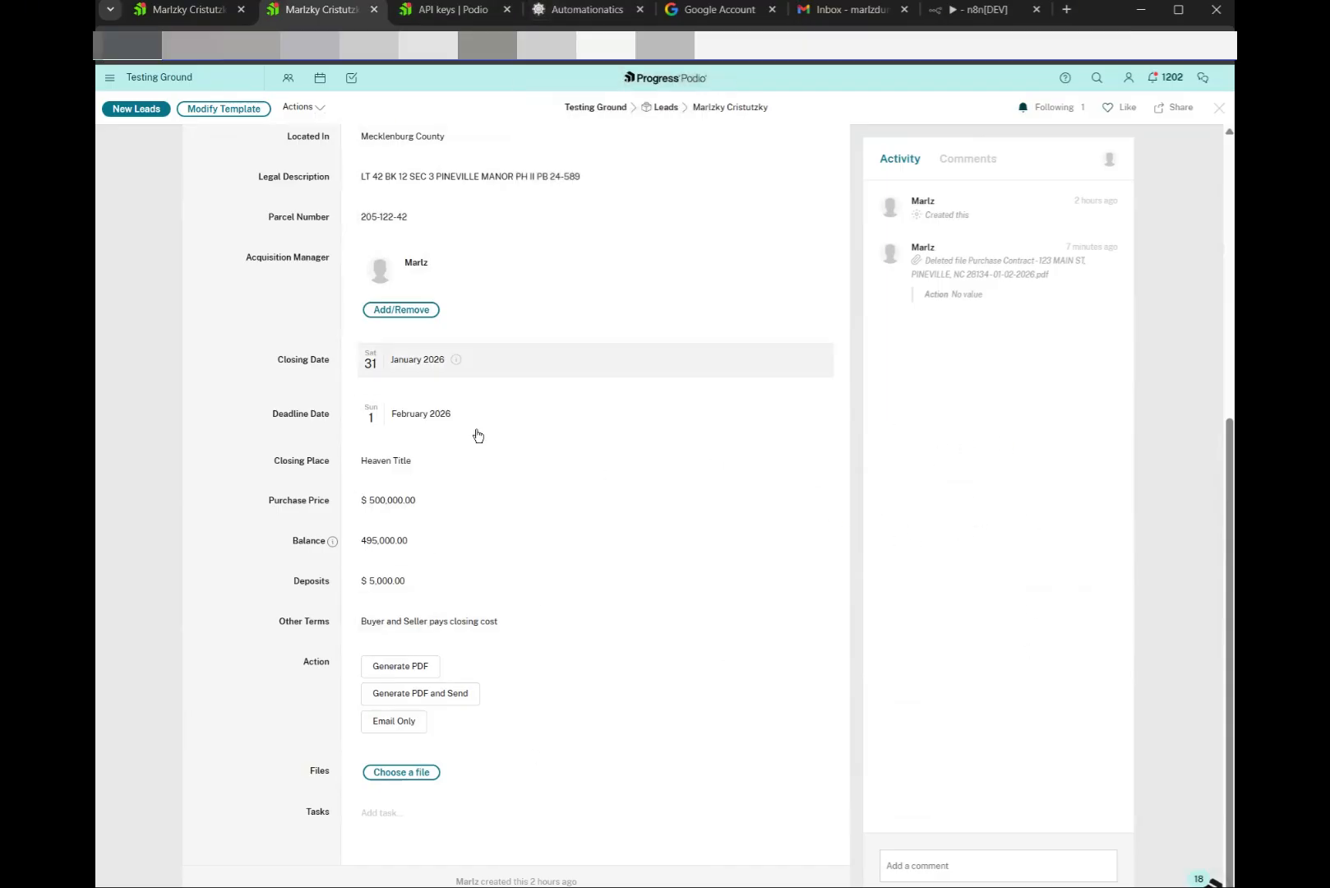
Set the Purchase Contract trigger type to On Update
{"action": "left_click", "coordinate": [559, 10]}
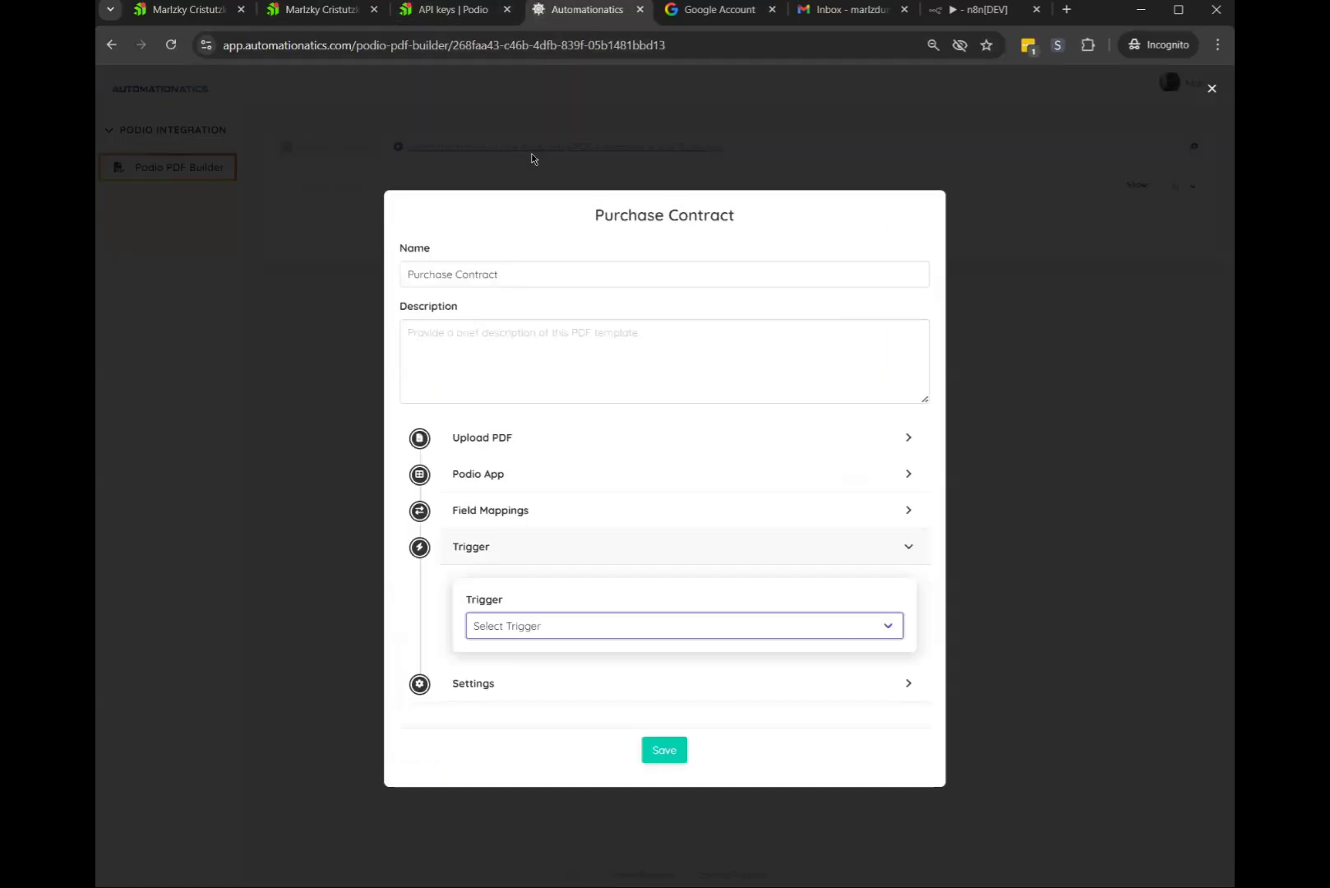
{"action": "left_click", "coordinate": [534, 626]}
{"action": "left_click", "coordinate": [517, 684]}
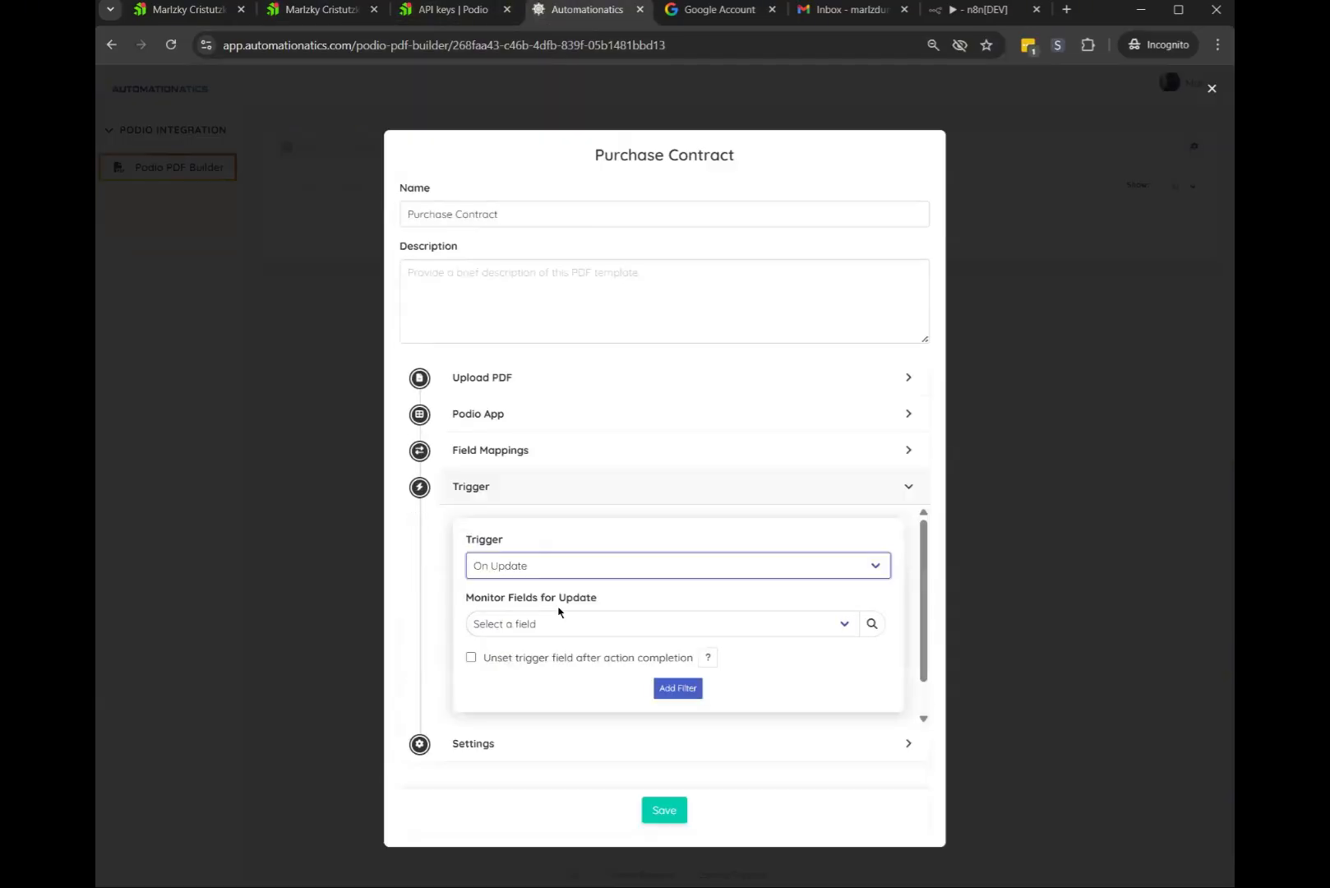
{"action": "left_click_drag", "start_coordinate": [466, 598], "coordinate": [586, 601]}
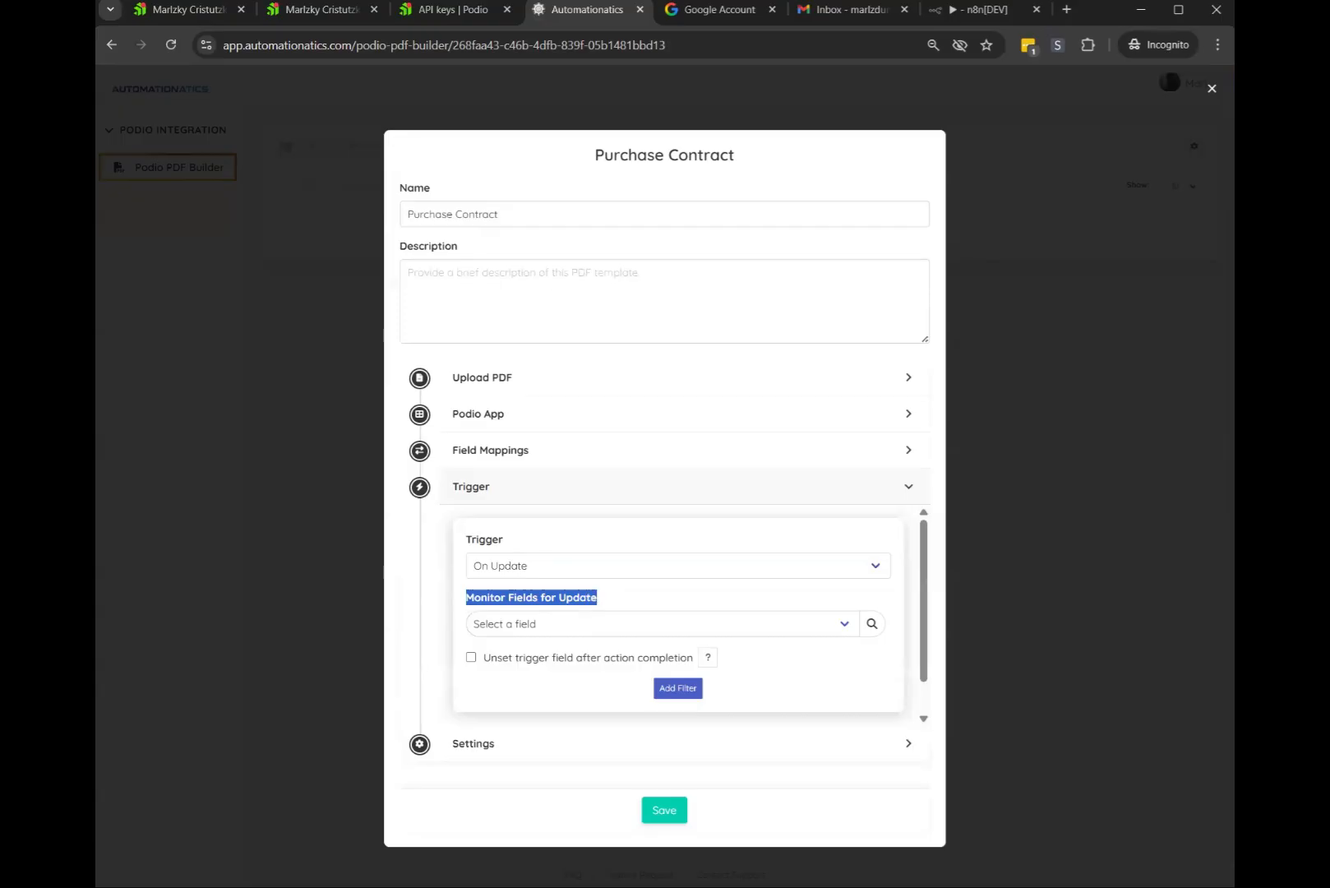
Choose Action (category) as the field monitored for updates
{"action": "left_click", "coordinate": [324, 10]}
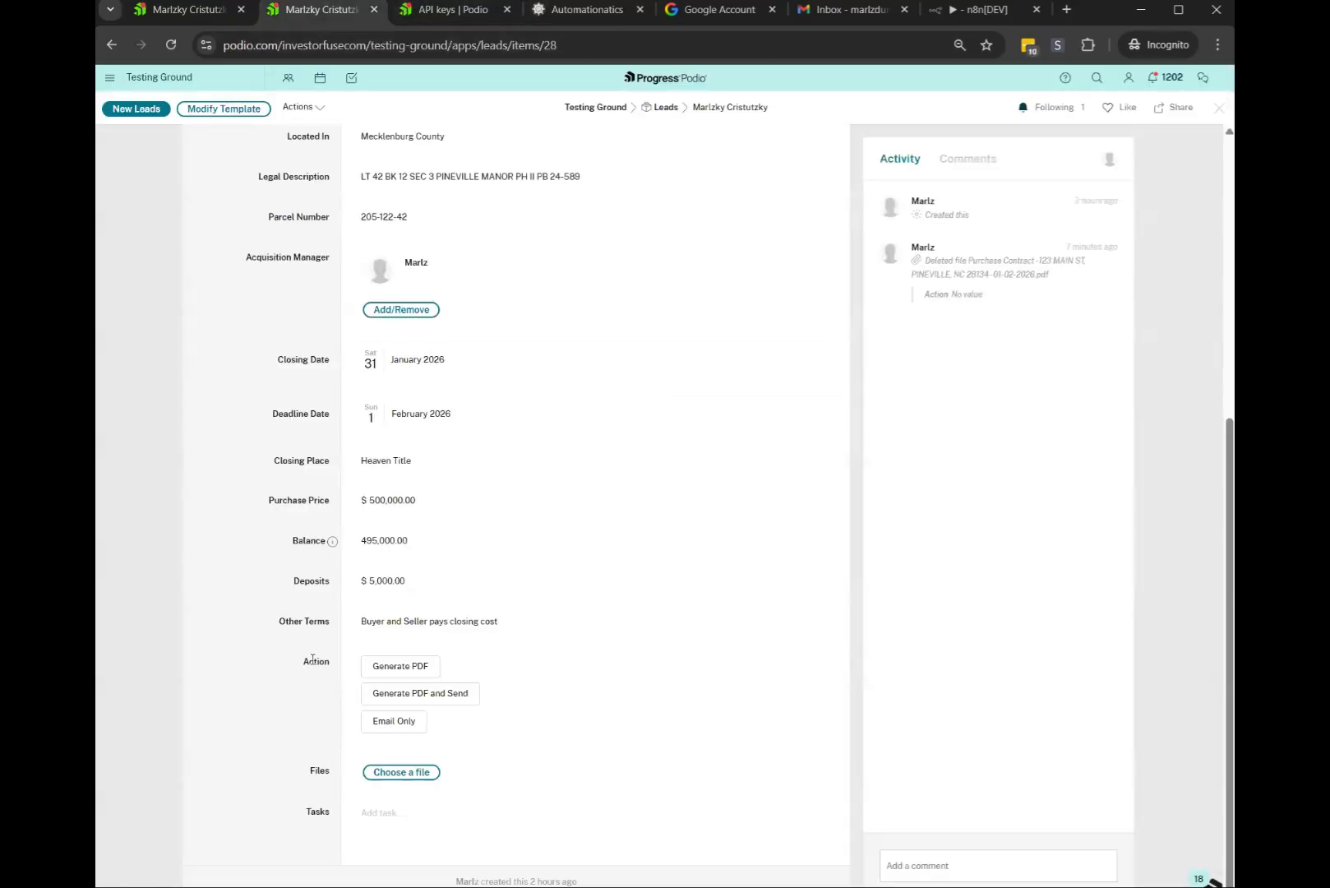
{"action": "left_click", "coordinate": [558, 10]}
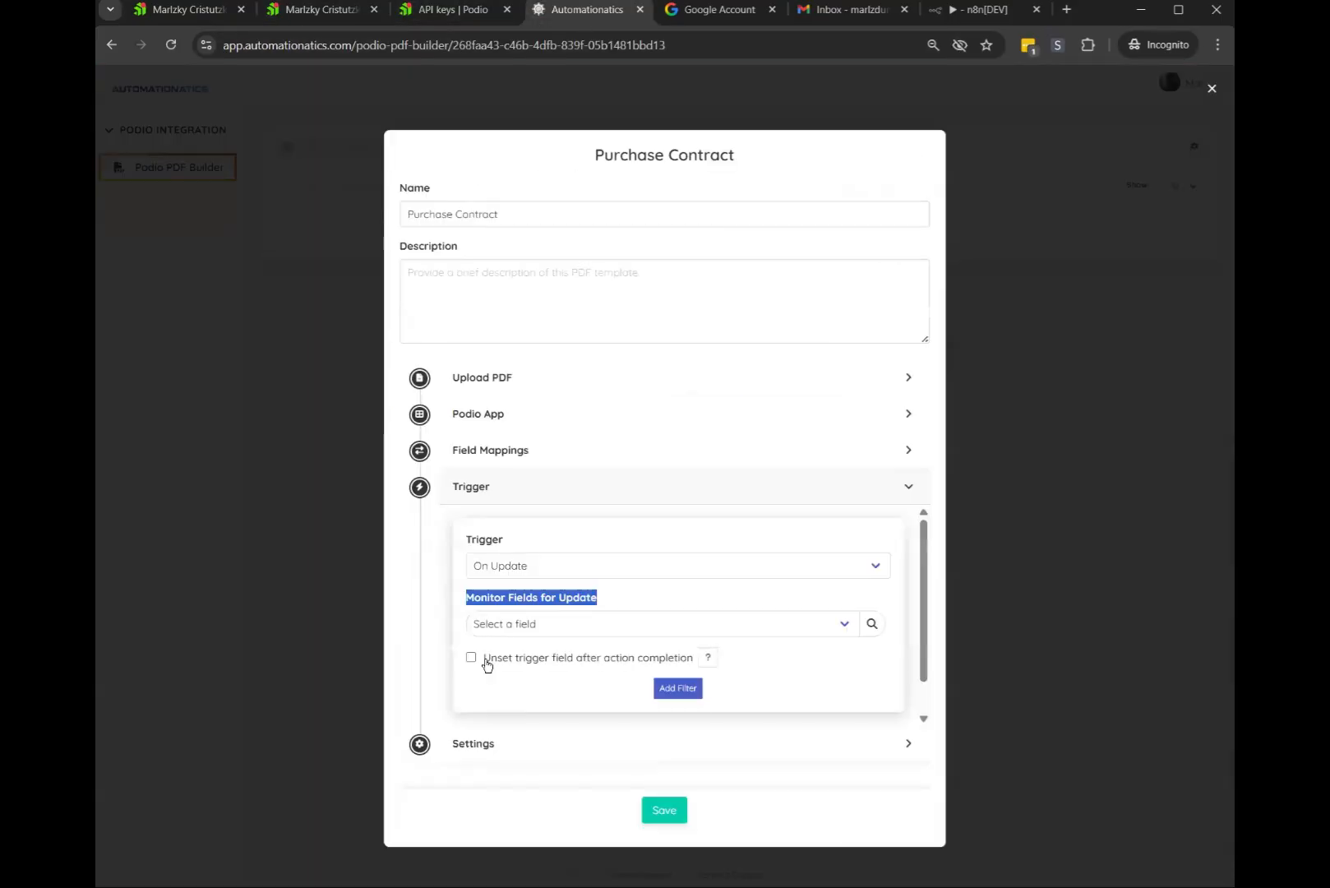
{"action": "left_click", "coordinate": [538, 567]}
{"action": "left_click", "coordinate": [534, 597]}
{"action": "left_click", "coordinate": [546, 624]}
{"action": "key", "text": "Down"}
{"action": "key", "text": "Down"}
{"action": "key", "text": "Down"}
{"action": "key", "text": "Down"}
{"action": "key", "text": "Down"}
{"action": "key", "text": "Down"}
{"action": "key", "text": "Down"}
{"action": "key", "text": "Down"}
{"action": "key", "text": "Down"}
{"action": "key", "text": "Down"}
{"action": "key", "text": "Down"}
{"action": "key", "text": "Down"}
{"action": "key", "text": "Down"}
{"action": "key", "text": "Down"}
{"action": "key", "text": "Down"}
{"action": "key", "text": "Down"}
{"action": "key", "text": "Down"}
{"action": "key", "text": "Down"}
{"action": "key", "text": "Down"}
{"action": "key", "text": "Down"}
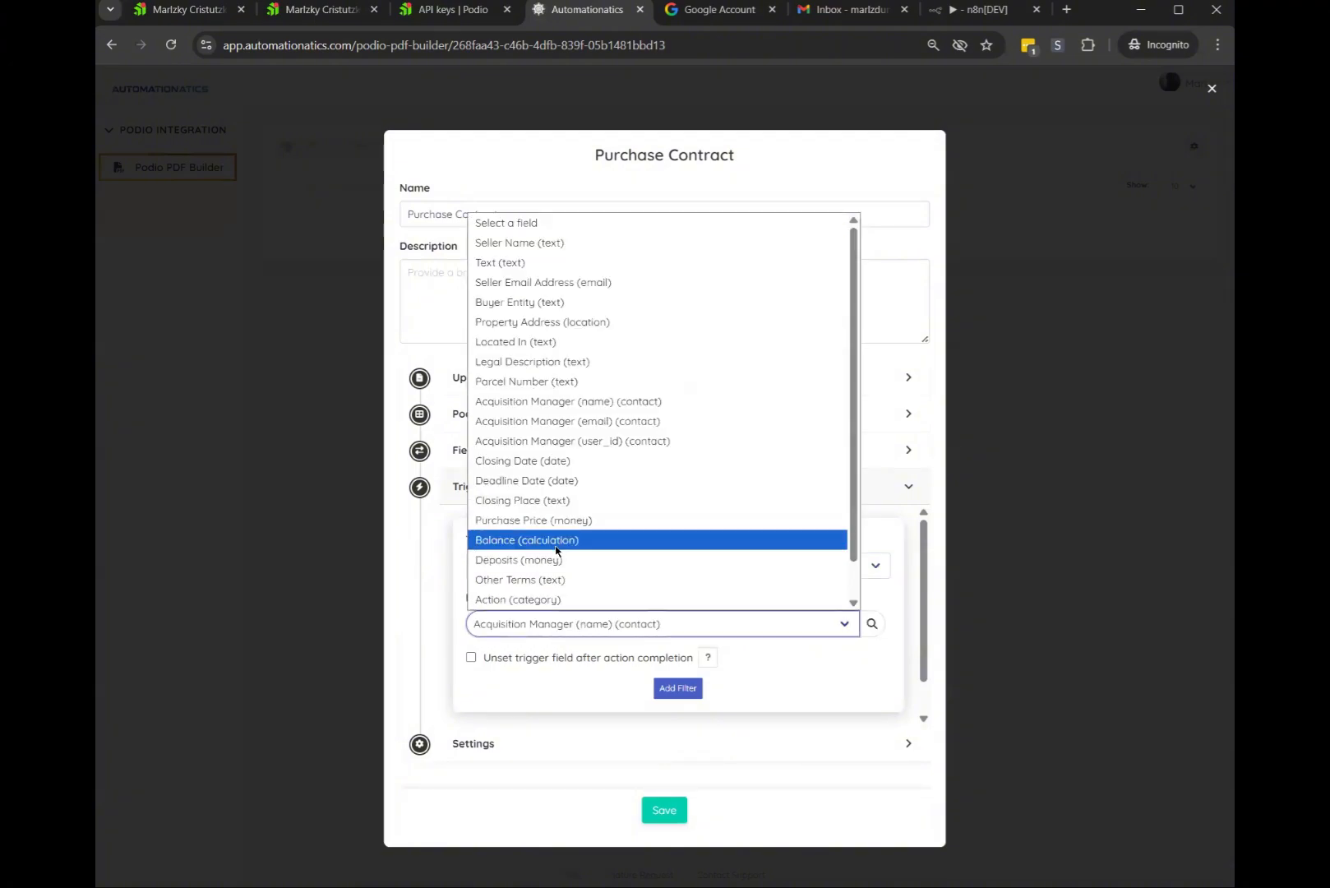
{"action": "key", "text": "Up"}
{"action": "key", "text": "Up"}
{"action": "key", "text": "Up"}
{"action": "key", "text": "Up"}
{"action": "key", "text": "Up"}
{"action": "key", "text": "Up"}
{"action": "key", "text": "Up"}
{"action": "key", "text": "Up"}
{"action": "key", "text": "Up"}
{"action": "key", "text": "Up"}
{"action": "key", "text": "Up"}
{"action": "key", "text": "Down"}
{"action": "key", "text": "Down"}
{"action": "key", "text": "Down"}
{"action": "key", "text": "Down"}
{"action": "key", "text": "Down"}
{"action": "key", "text": "Down"}
{"action": "key", "text": "Down"}
{"action": "key", "text": "Down"}
{"action": "key", "text": "Down"}
{"action": "key", "text": "Down"}
{"action": "key", "text": "Down"}
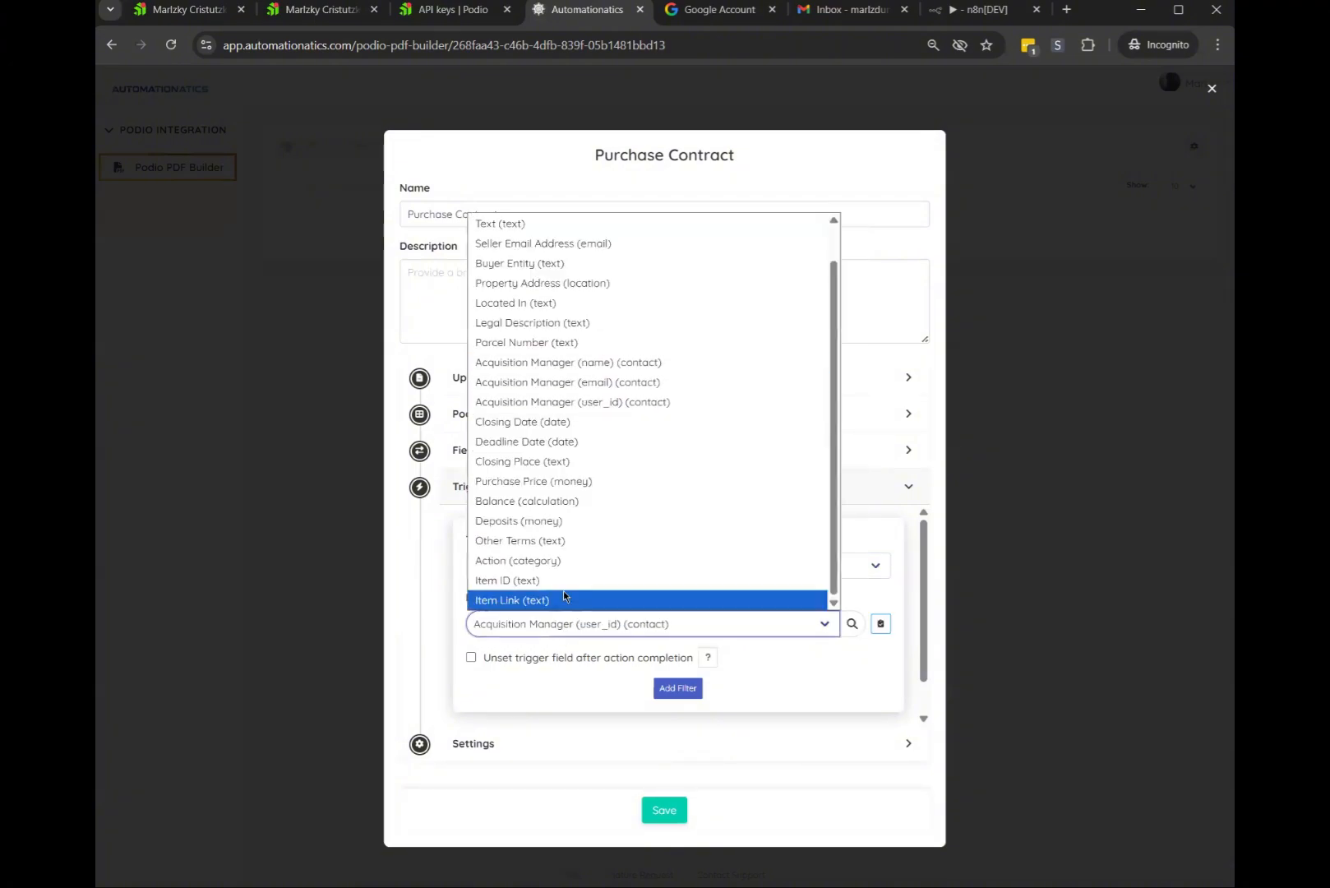
{"action": "key", "text": "Up"}
{"action": "key", "text": "Up"}
{"action": "key", "text": "Up"}
{"action": "key", "text": "Up"}
{"action": "key", "text": "Up"}
{"action": "key", "text": "Down"}
{"action": "key", "text": "Down"}
{"action": "key", "text": "Down"}
{"action": "key", "text": "Return"}
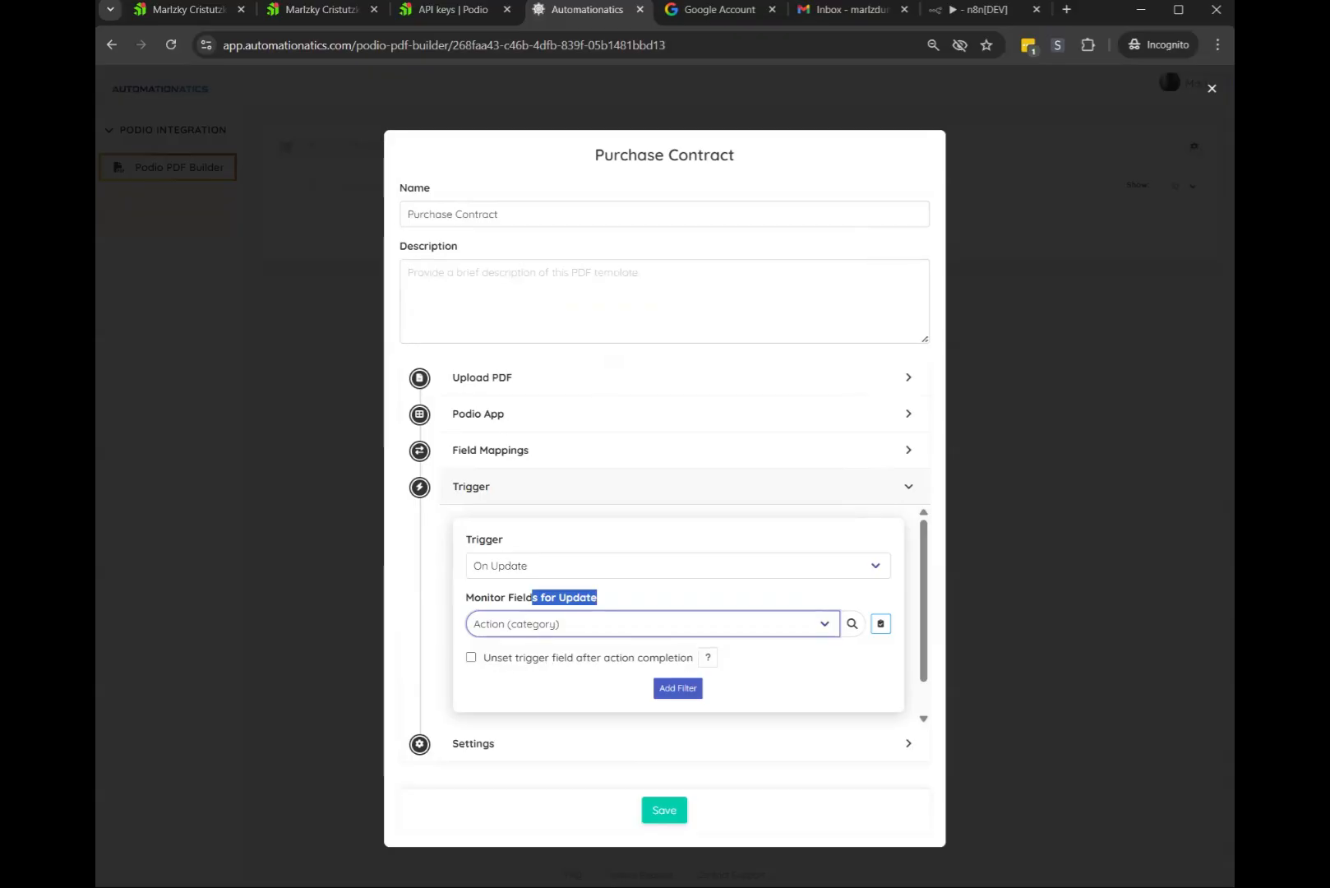
Enable unsetting the trigger field after action completion and add a blank filter row
{"action": "left_click", "coordinate": [452, 10]}
{"action": "left_click", "coordinate": [331, 13]}
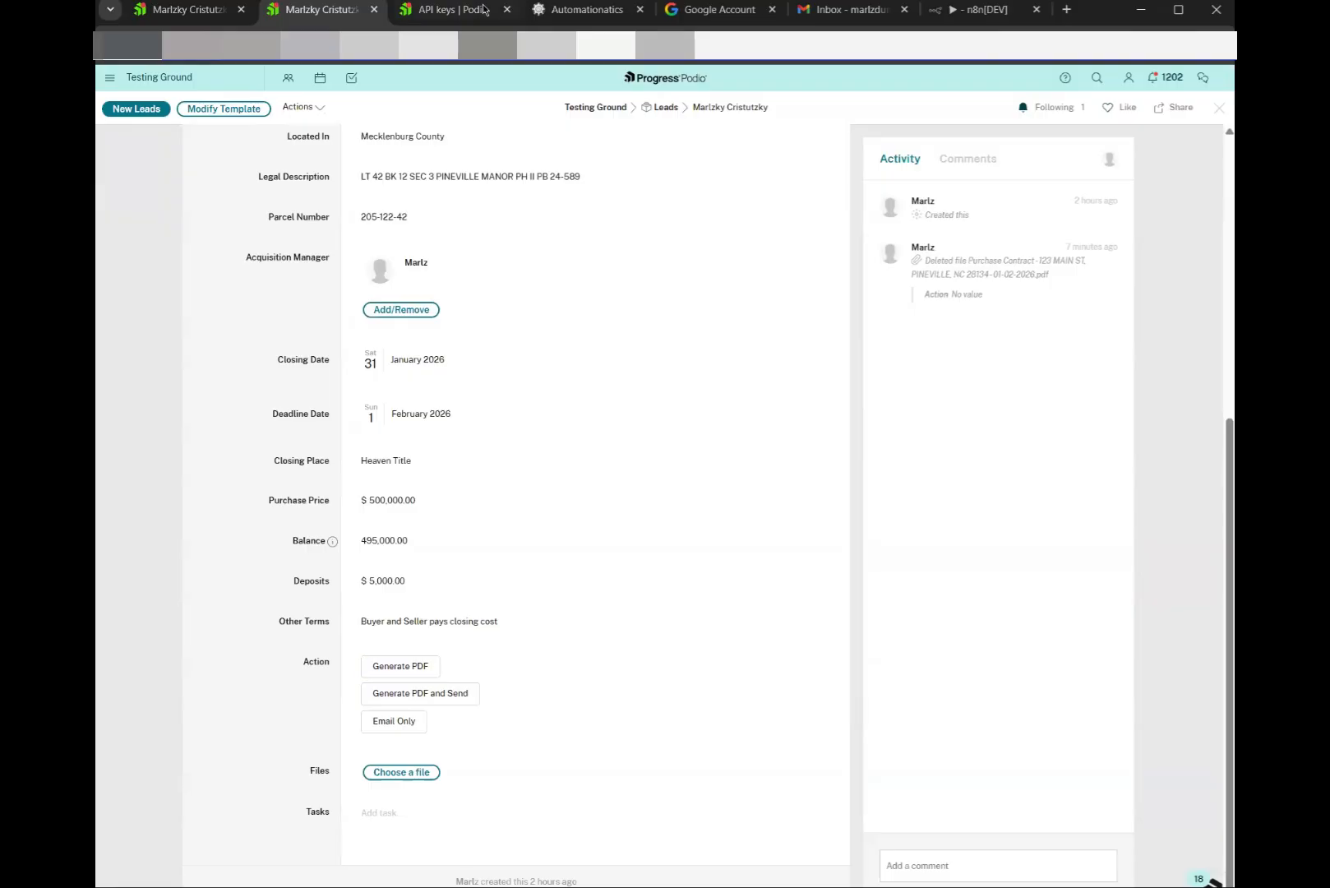
{"action": "left_click", "coordinate": [580, 10]}
{"action": "left_click", "coordinate": [471, 657]}
{"action": "left_click", "coordinate": [677, 687]}
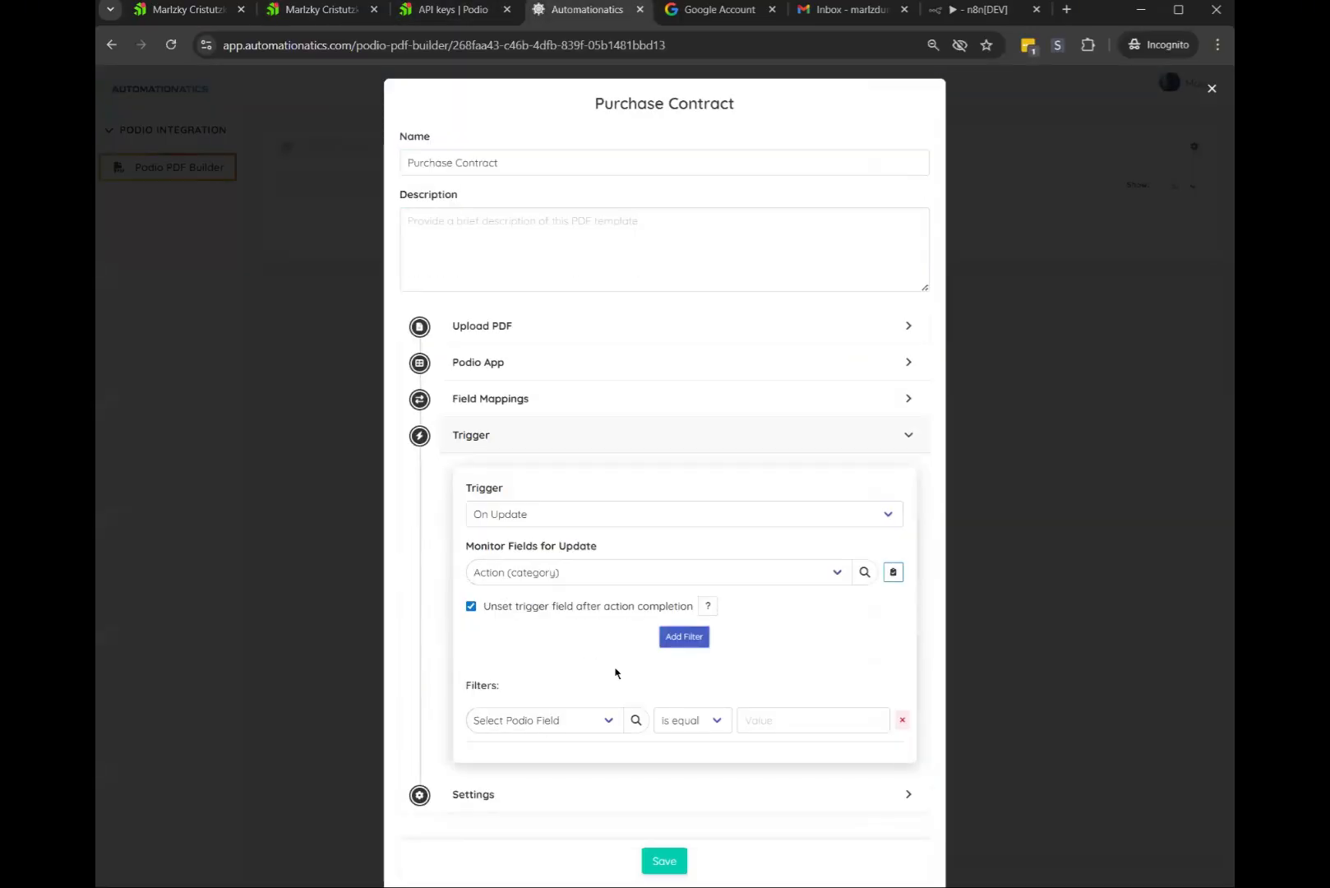
Set the trigger filter to Action (category) is equal Generate PDF
{"action": "left_click", "coordinate": [320, 10]}
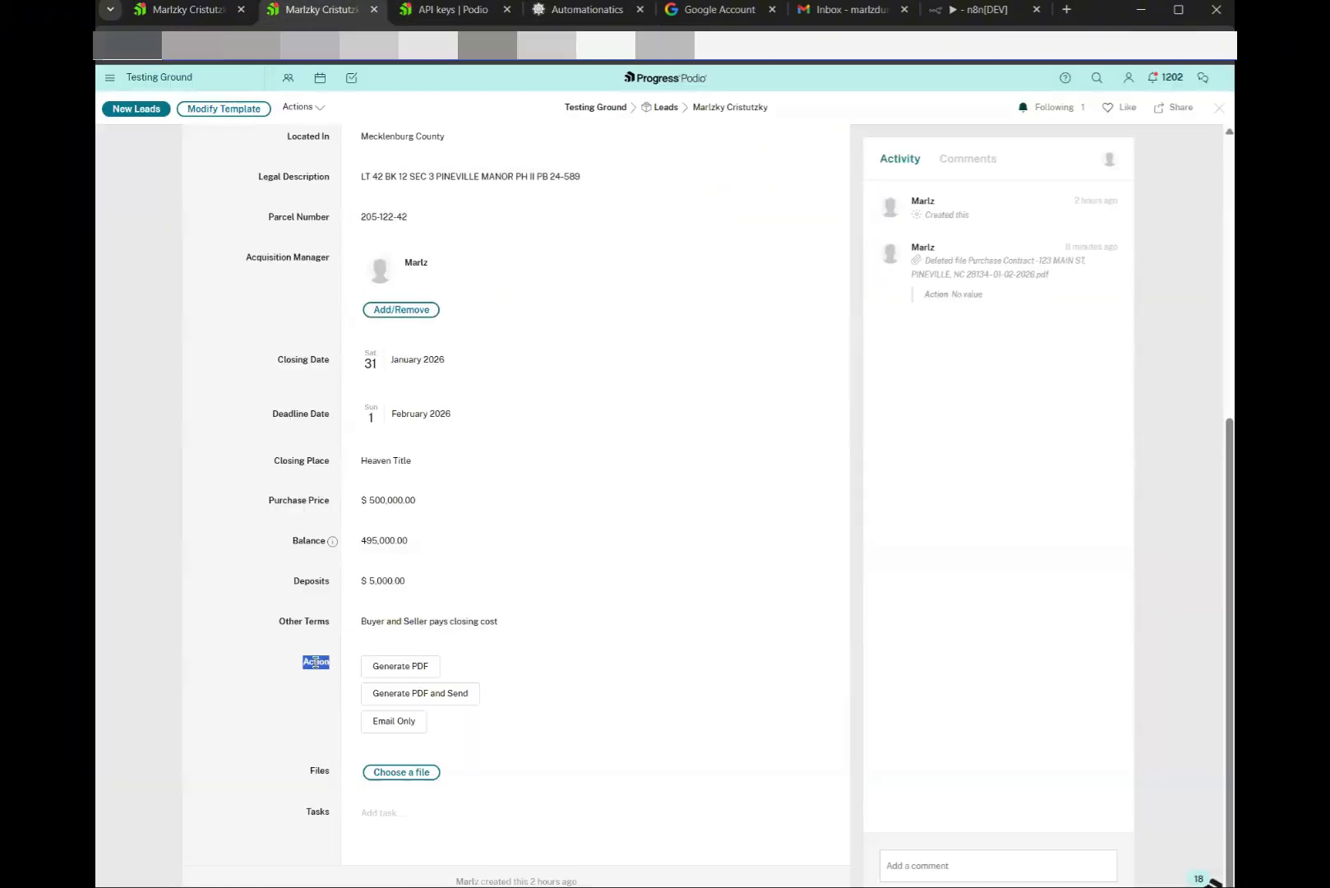
{"action": "left_click", "coordinate": [401, 667]}
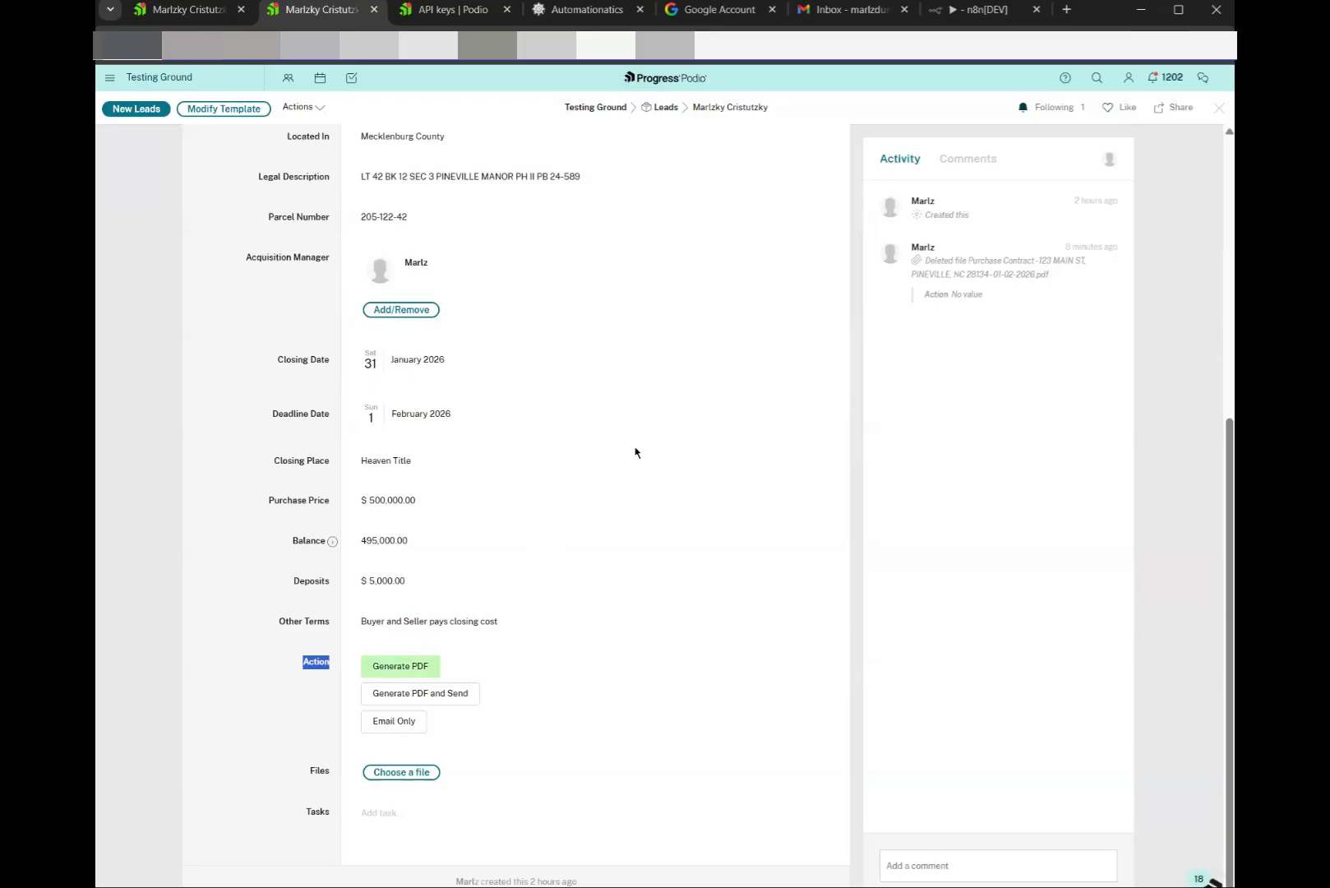
{"action": "left_click", "coordinate": [564, 13]}
{"action": "left_click", "coordinate": [538, 713]}
{"action": "scroll", "coordinate": [584, 632], "scroll_direction": "down", "scroll_amount": 2}
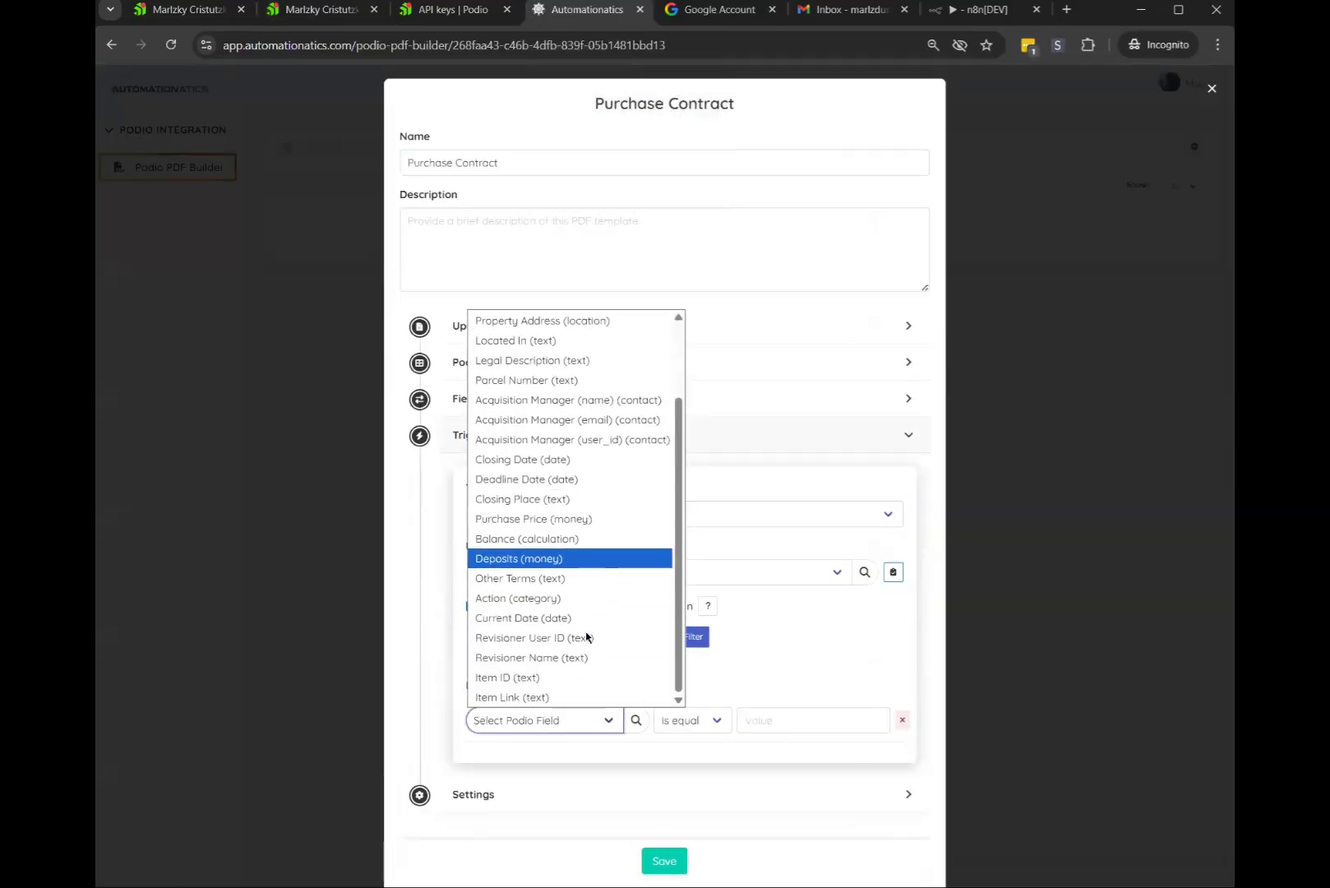
{"action": "left_click", "coordinate": [526, 597]}
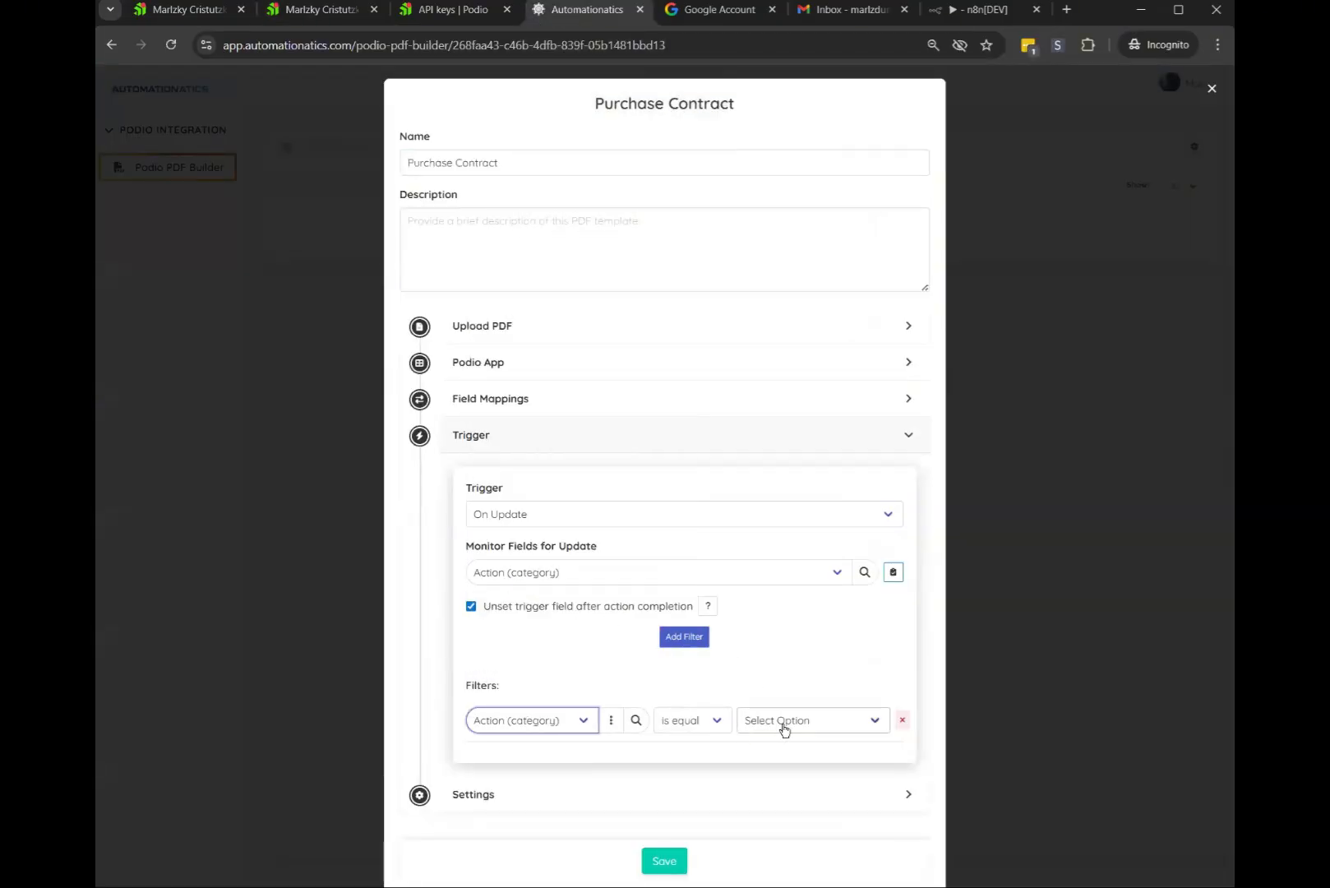
{"action": "left_click", "coordinate": [783, 723]}
{"action": "left_click", "coordinate": [778, 765]}
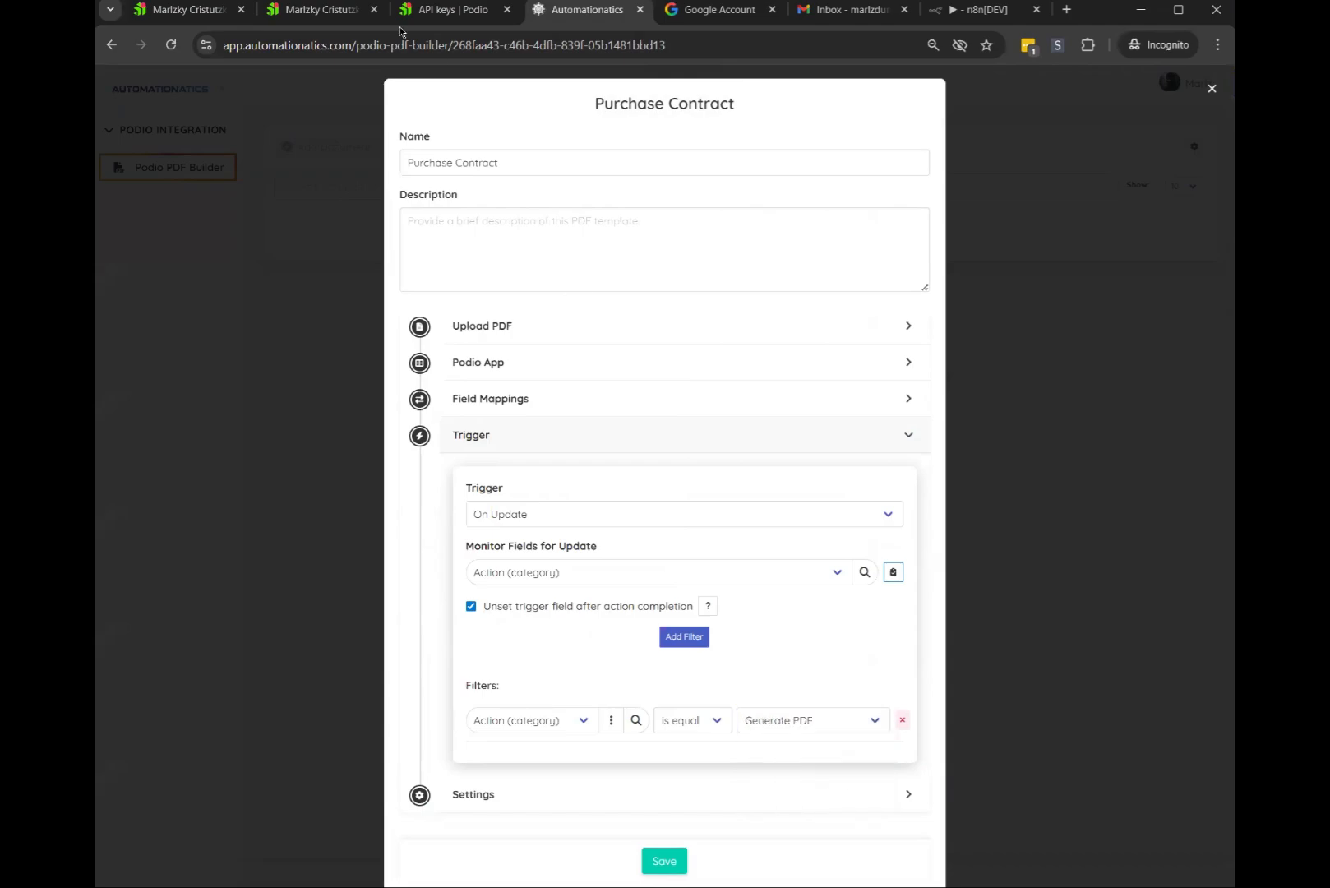
Copy the lead's Located In county name from the Podio record
{"action": "left_click", "coordinate": [325, 11]}
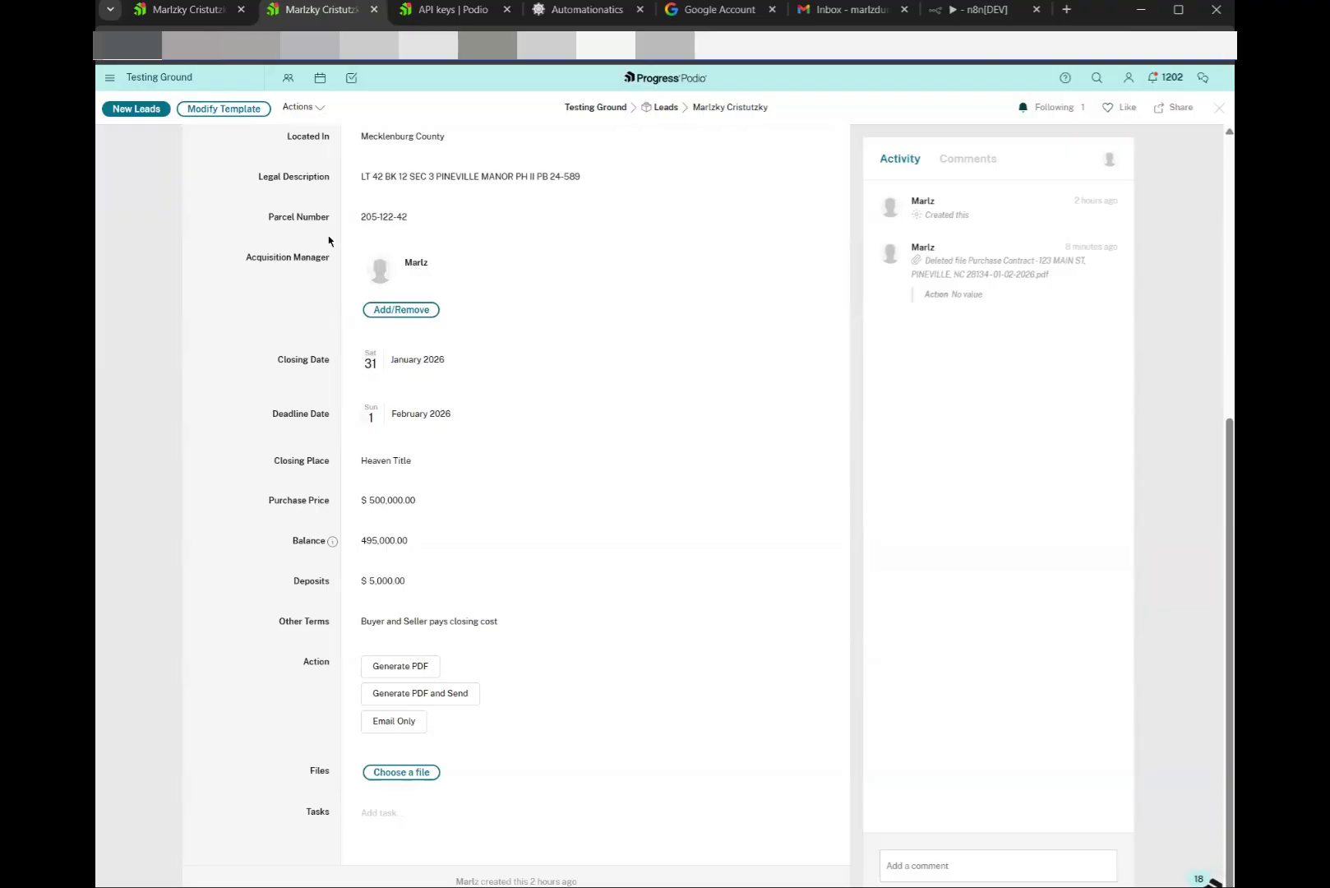
{"action": "scroll", "coordinate": [374, 250], "scroll_direction": "up", "scroll_amount": 4}
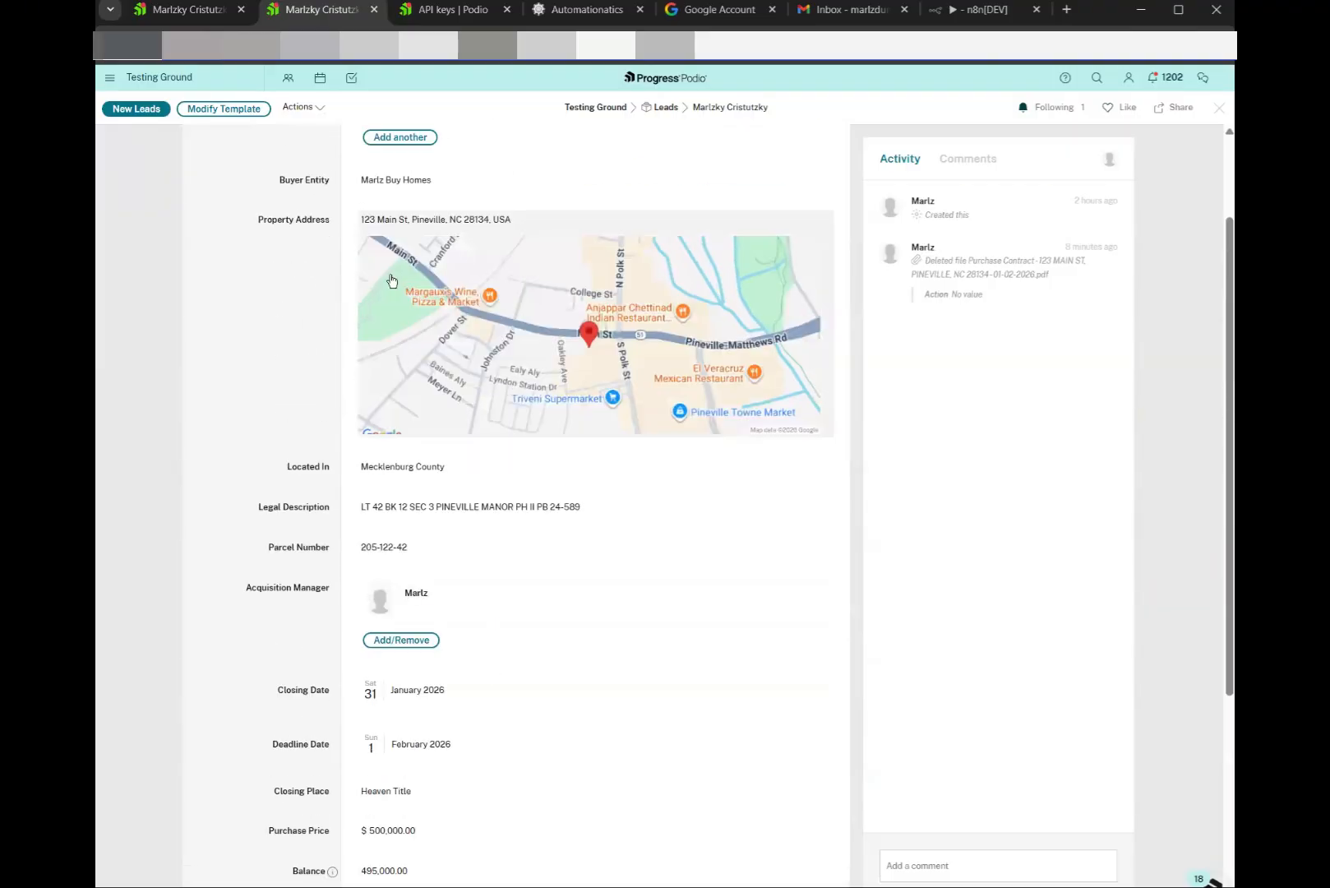
{"action": "scroll", "coordinate": [398, 320], "scroll_direction": "down", "scroll_amount": 2}
{"action": "left_click", "coordinate": [370, 311]}
{"action": "key", "text": "ctrl+a"}
{"action": "key", "text": "ctrl+c"}
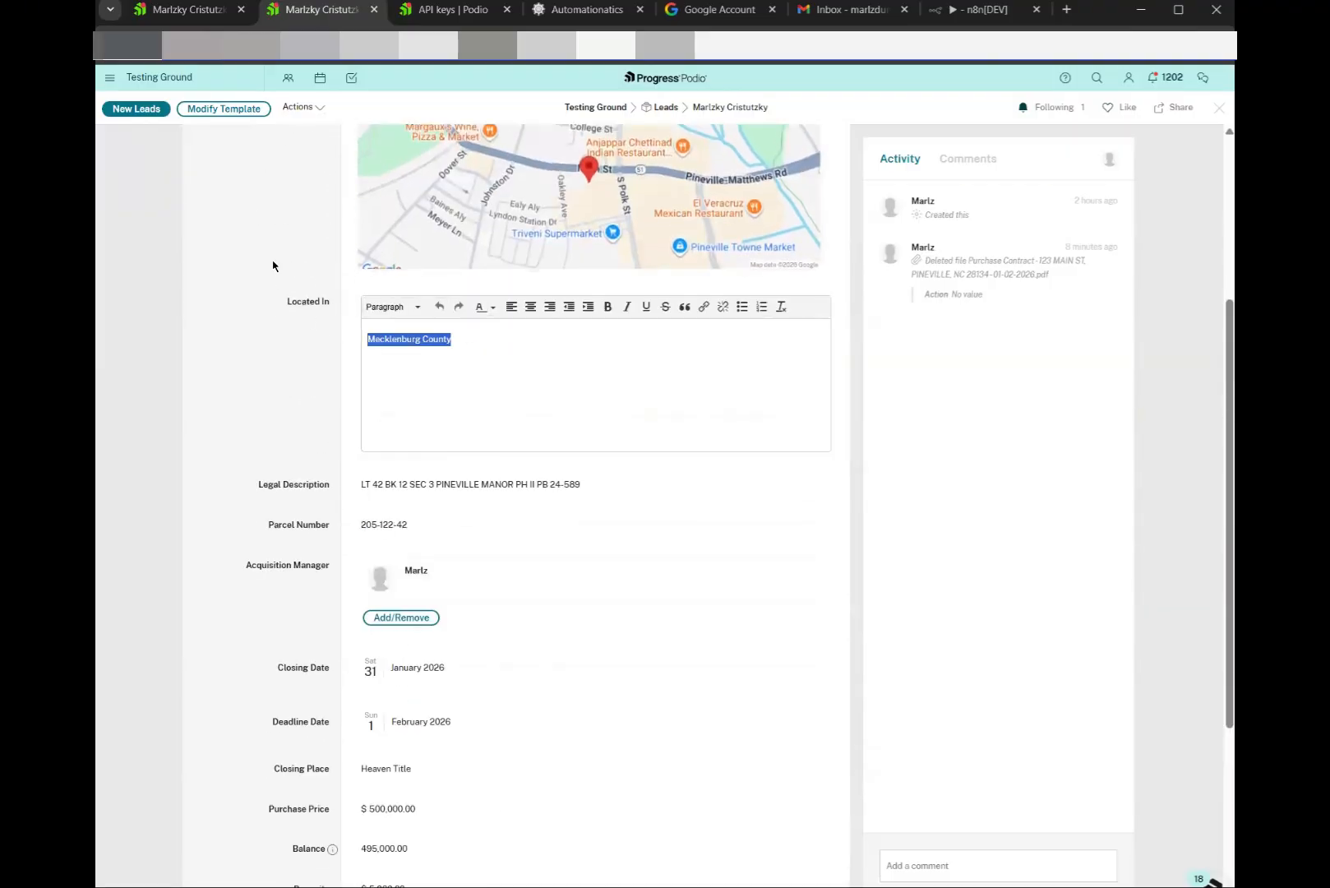
{"action": "left_click", "coordinate": [274, 264]}
{"action": "key", "text": "ctrl+Tab"}
{"action": "key", "text": "ctrl+Tab"}
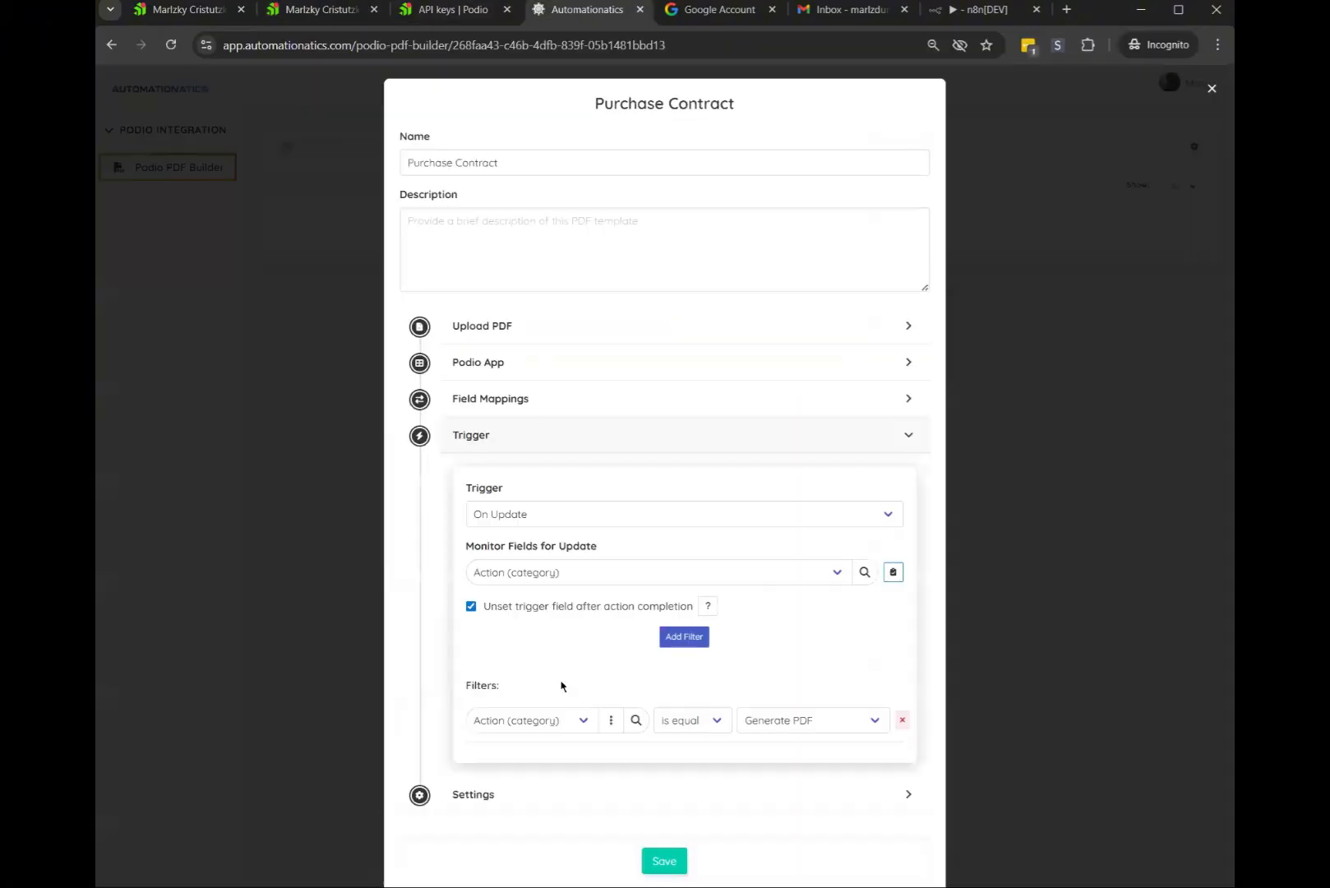
Add a Located In contains Mecklenburg County filter, then delete it again
{"action": "left_click", "coordinate": [688, 641]}
{"action": "left_click", "coordinate": [539, 731]}
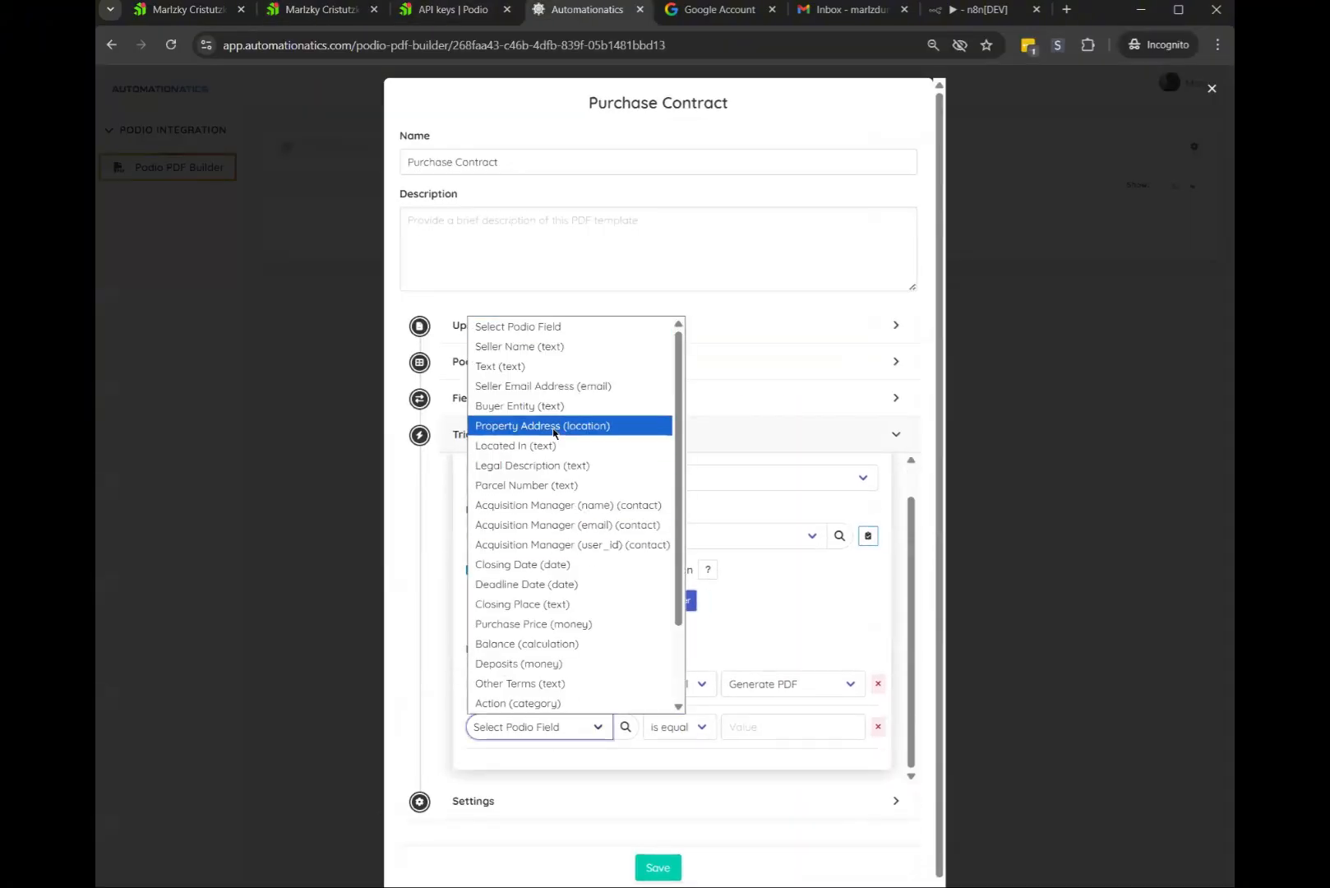
{"action": "left_click", "coordinate": [543, 444]}
{"action": "left_click", "coordinate": [688, 728]}
{"action": "key", "text": "Down"}
{"action": "key", "text": "Down"}
{"action": "key", "text": "Return"}
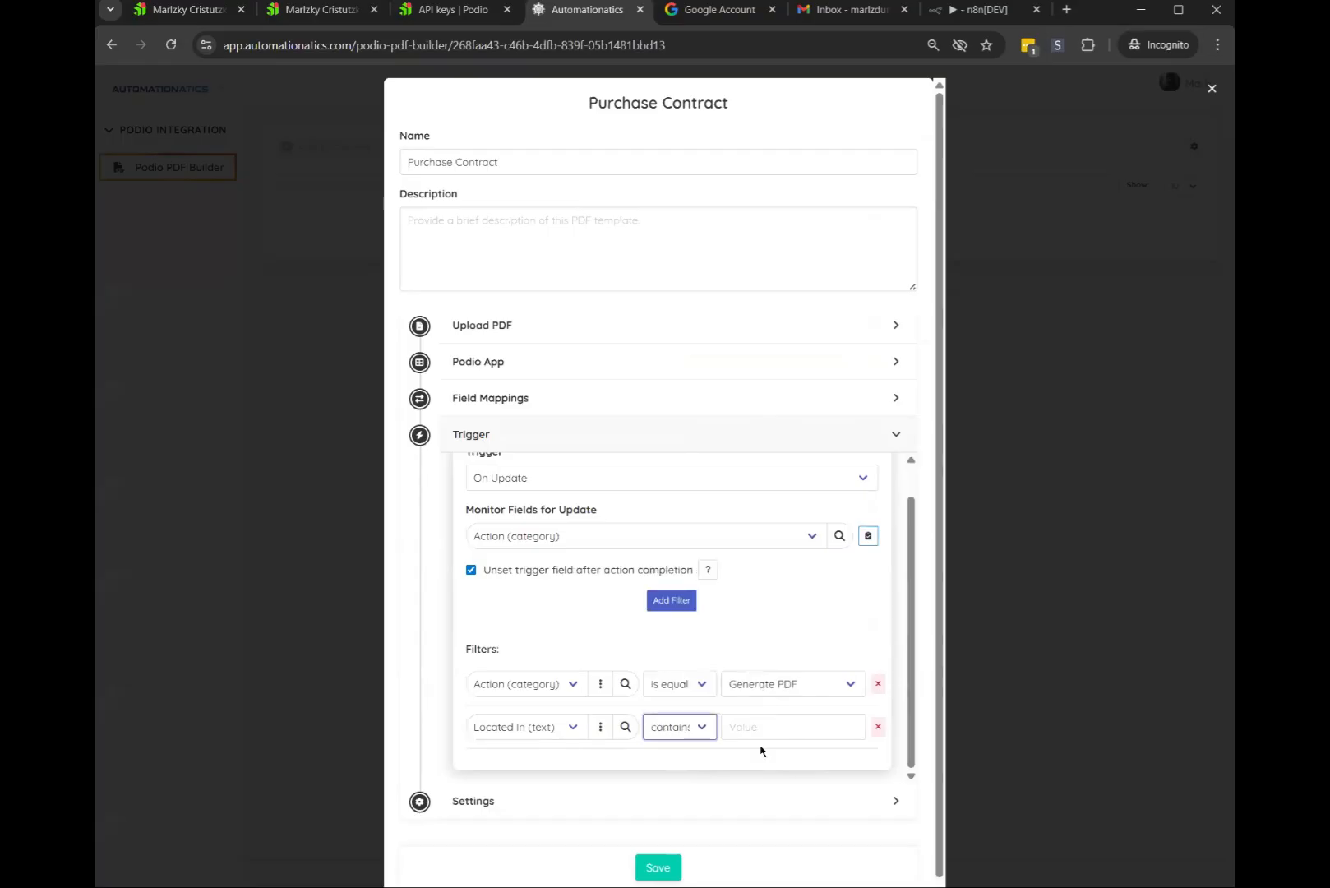
{"action": "left_click", "coordinate": [768, 725]}
{"action": "key", "text": "ctrl+v"}
{"action": "left_click", "coordinate": [795, 617]}
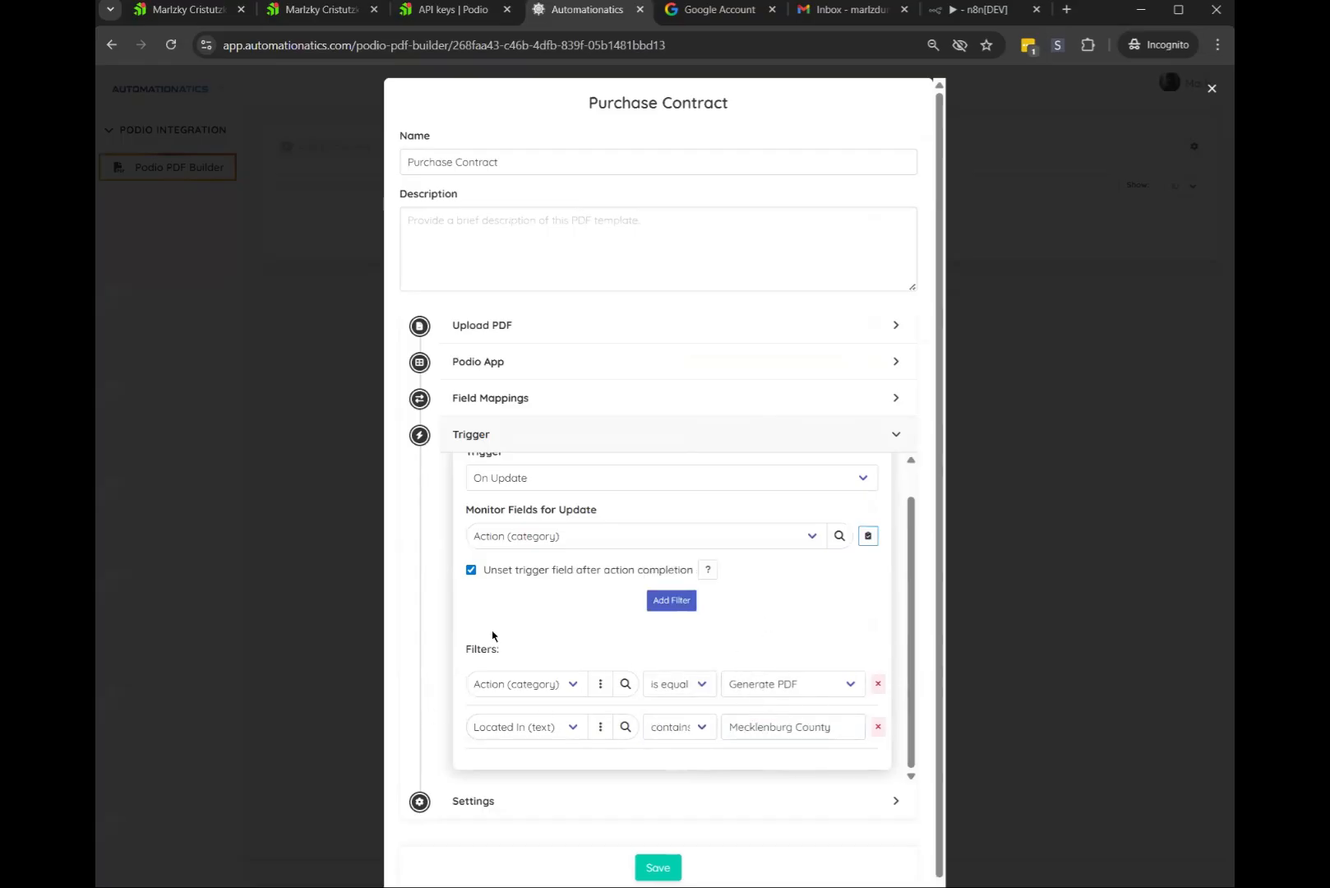
{"action": "left_click", "coordinate": [878, 727]}
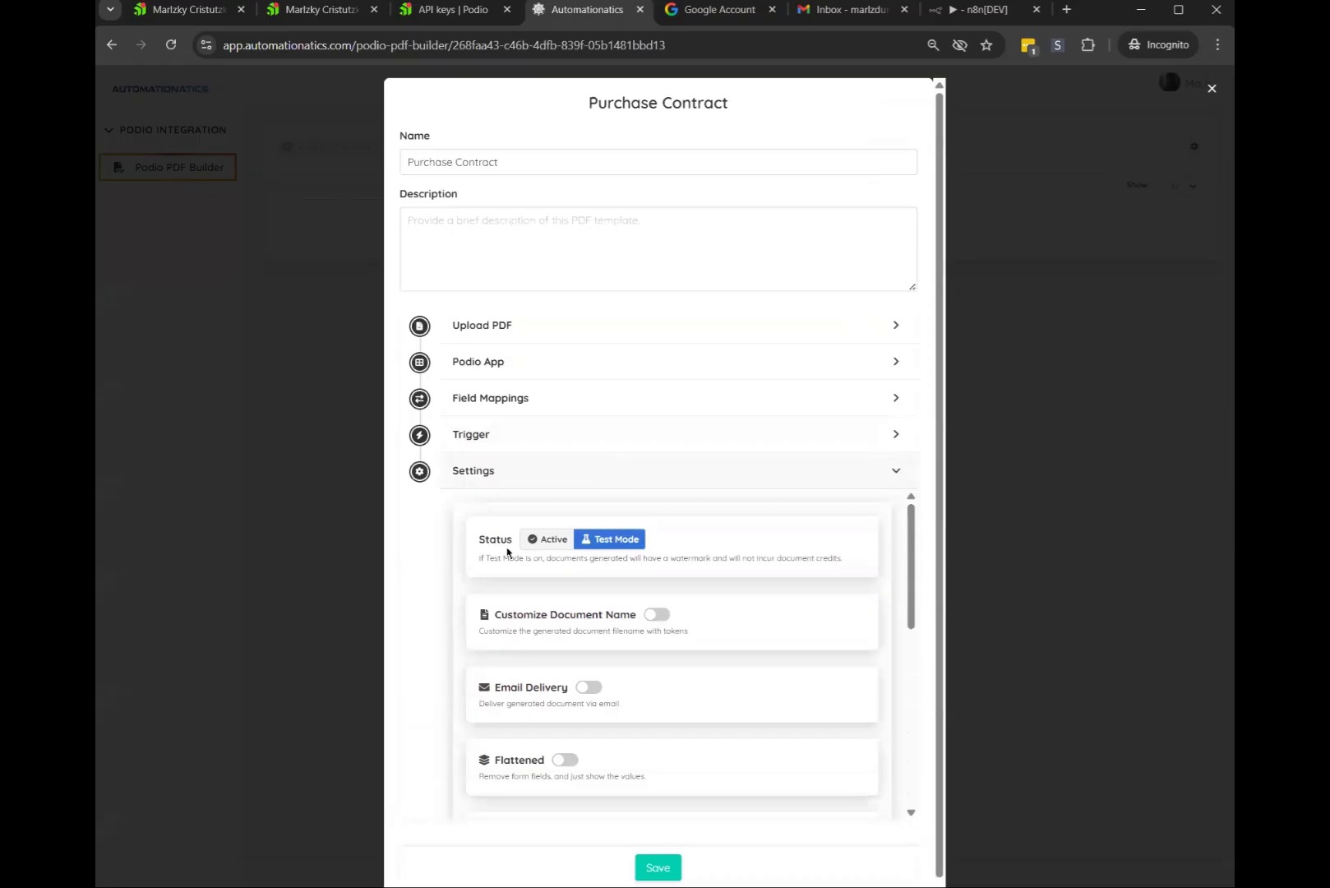
Toggle Status between Active and Test Mode, leave Test Mode, and enable Customize Document Name
{"action": "left_click", "coordinate": [593, 545]}
{"action": "left_click_drag", "start_coordinate": [473, 538], "coordinate": [735, 558]}
{"action": "left_click", "coordinate": [664, 561]}
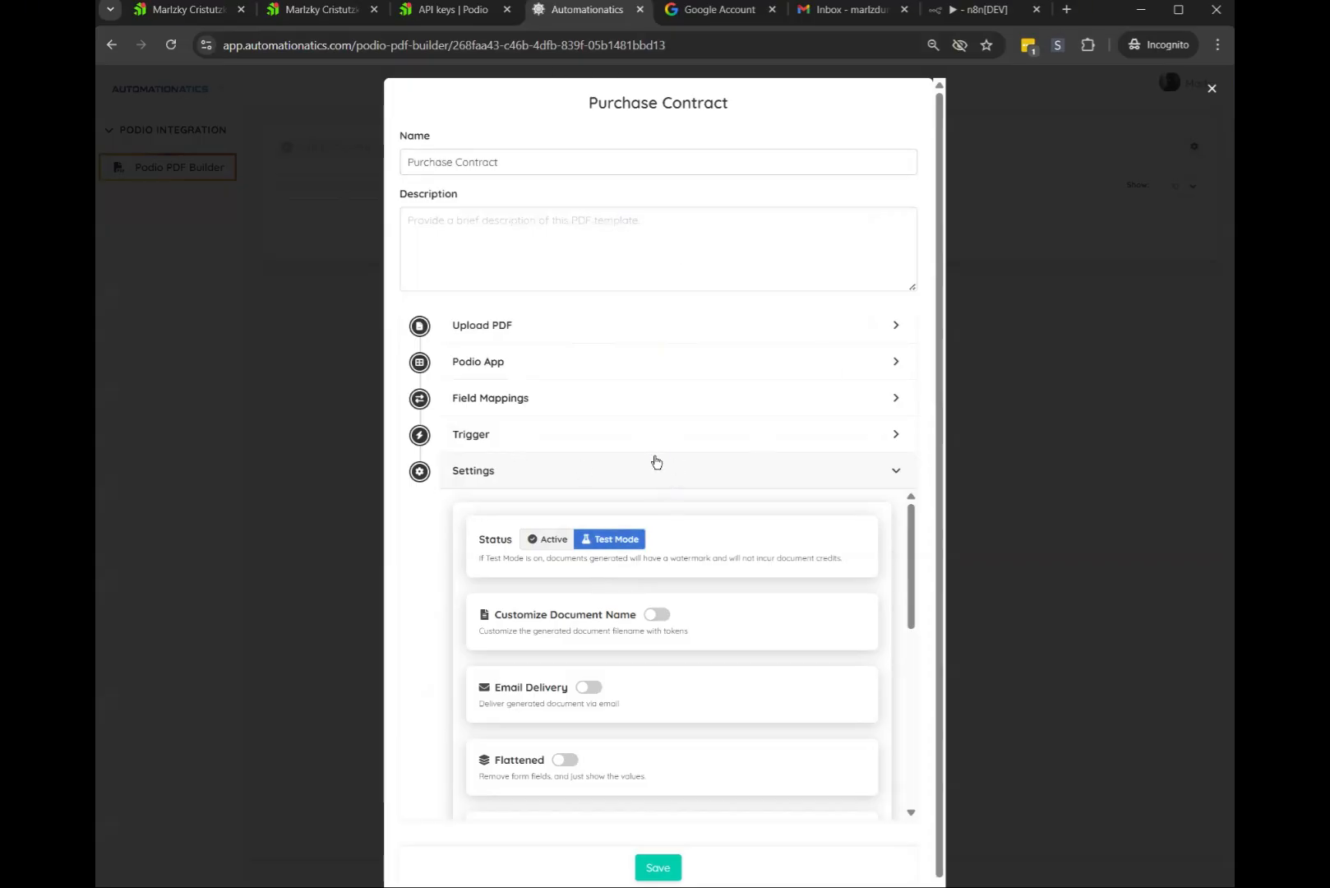
{"action": "left_click", "coordinate": [588, 542]}
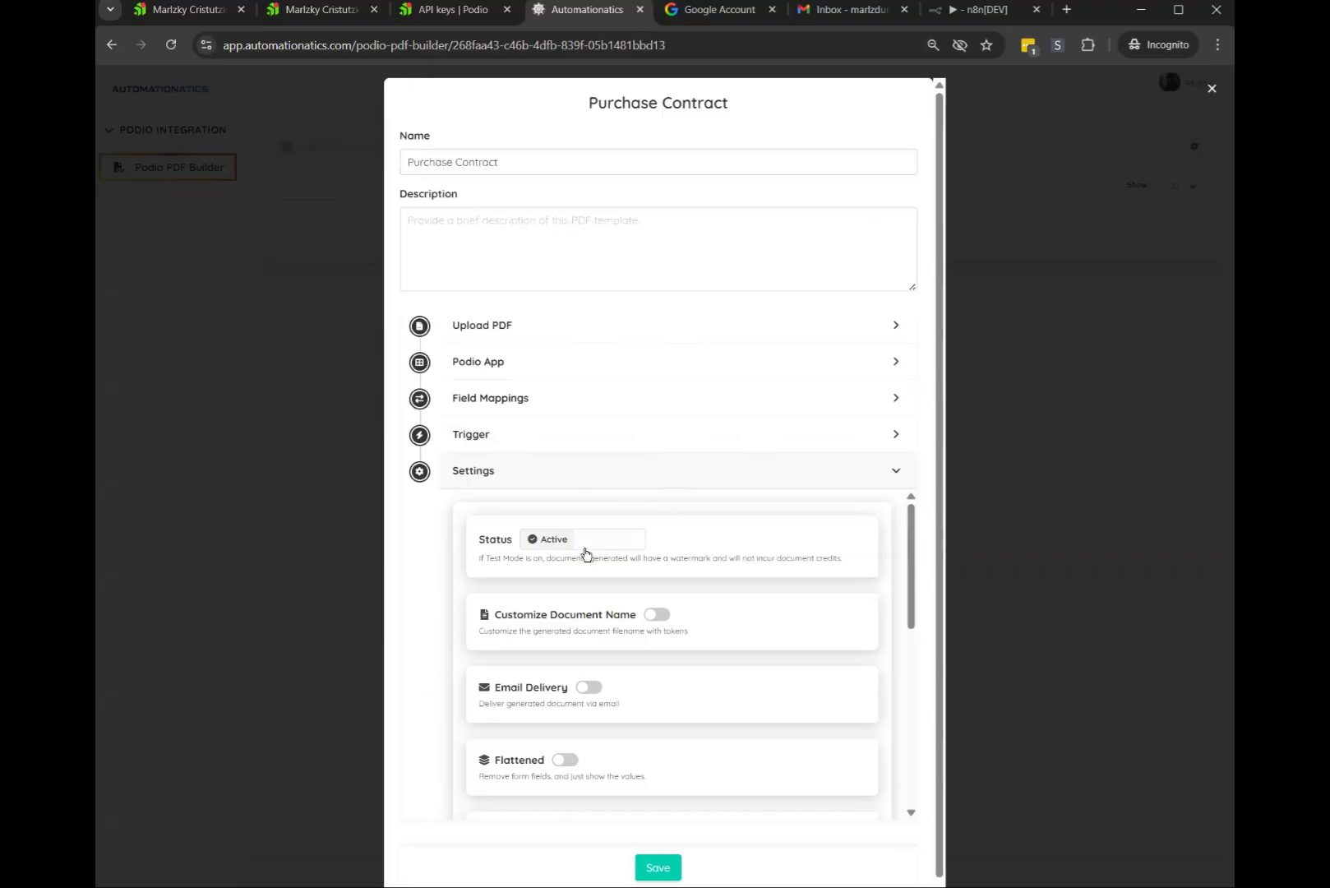
{"action": "left_click", "coordinate": [586, 544]}
{"action": "left_click", "coordinate": [552, 542]}
{"action": "left_click", "coordinate": [543, 541]}
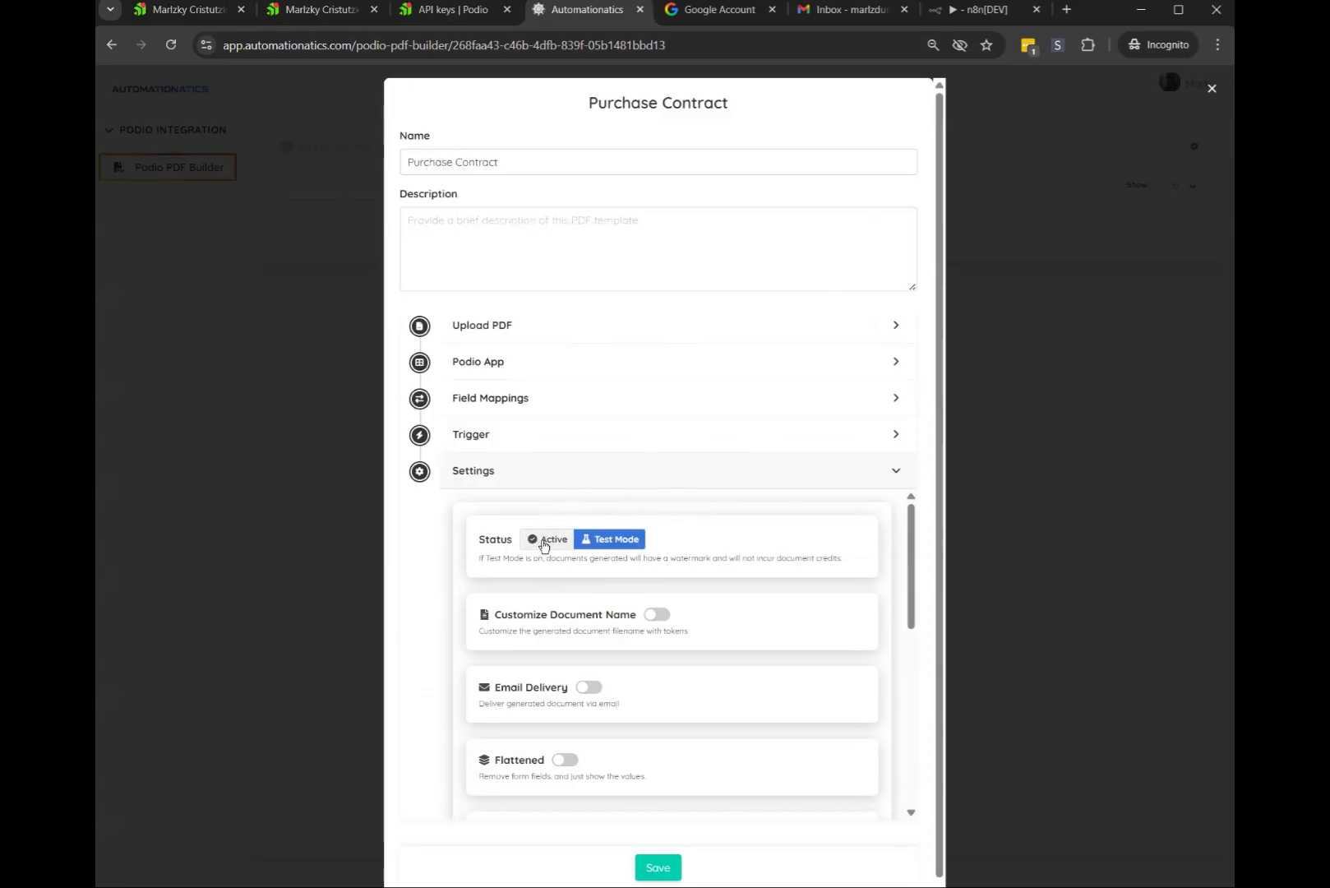
{"action": "left_click", "coordinate": [547, 610]}
{"action": "scroll", "coordinate": [615, 603], "scroll_direction": "down", "scroll_amount": 1}
Append {{property-address}} and {{Current_Date_M-D-Y}} tokens after 'Purchase Contract -' in the filename
{"action": "left_click", "coordinate": [649, 584]}
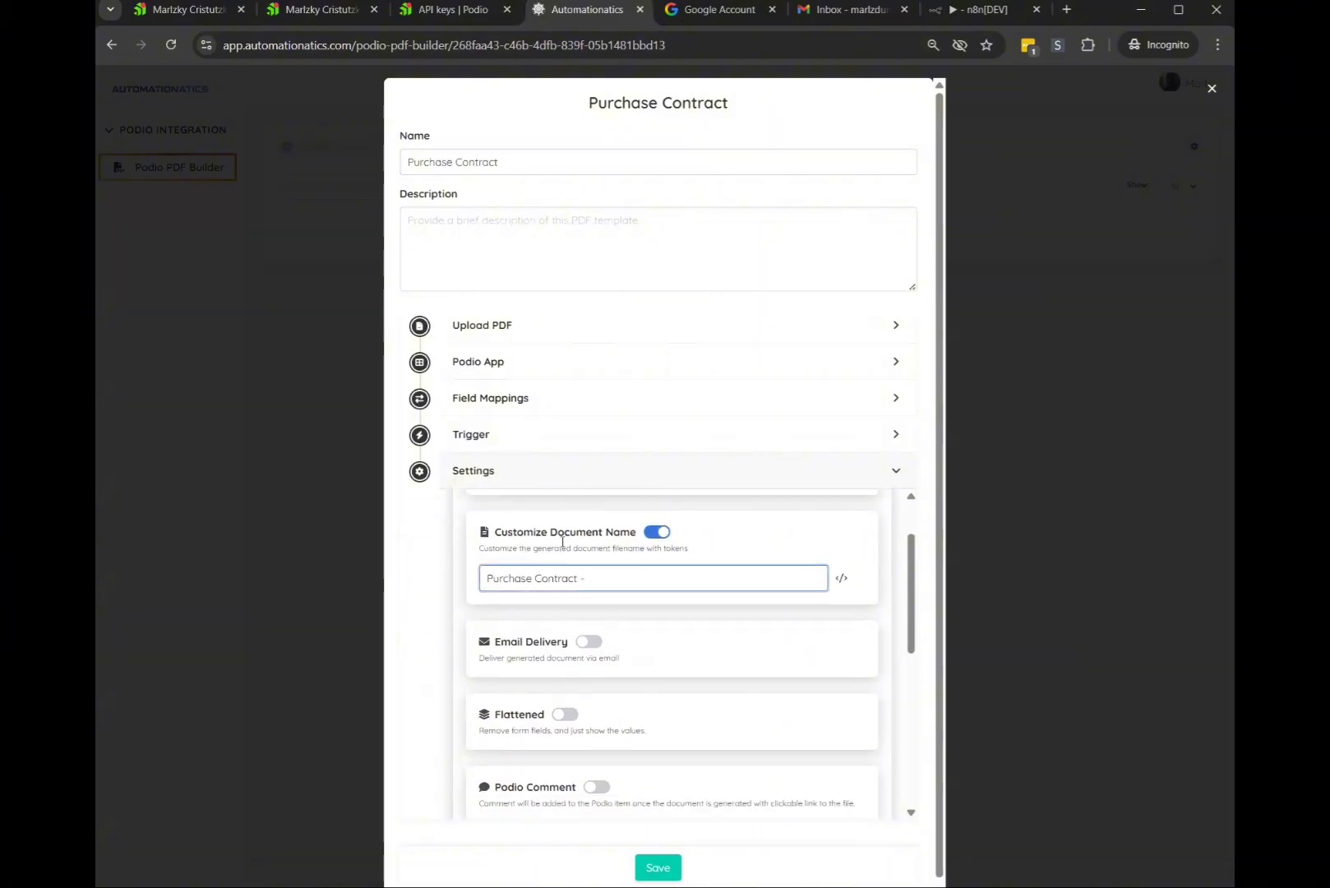
{"action": "left_click", "coordinate": [840, 578]}
{"action": "left_click", "coordinate": [769, 711]}
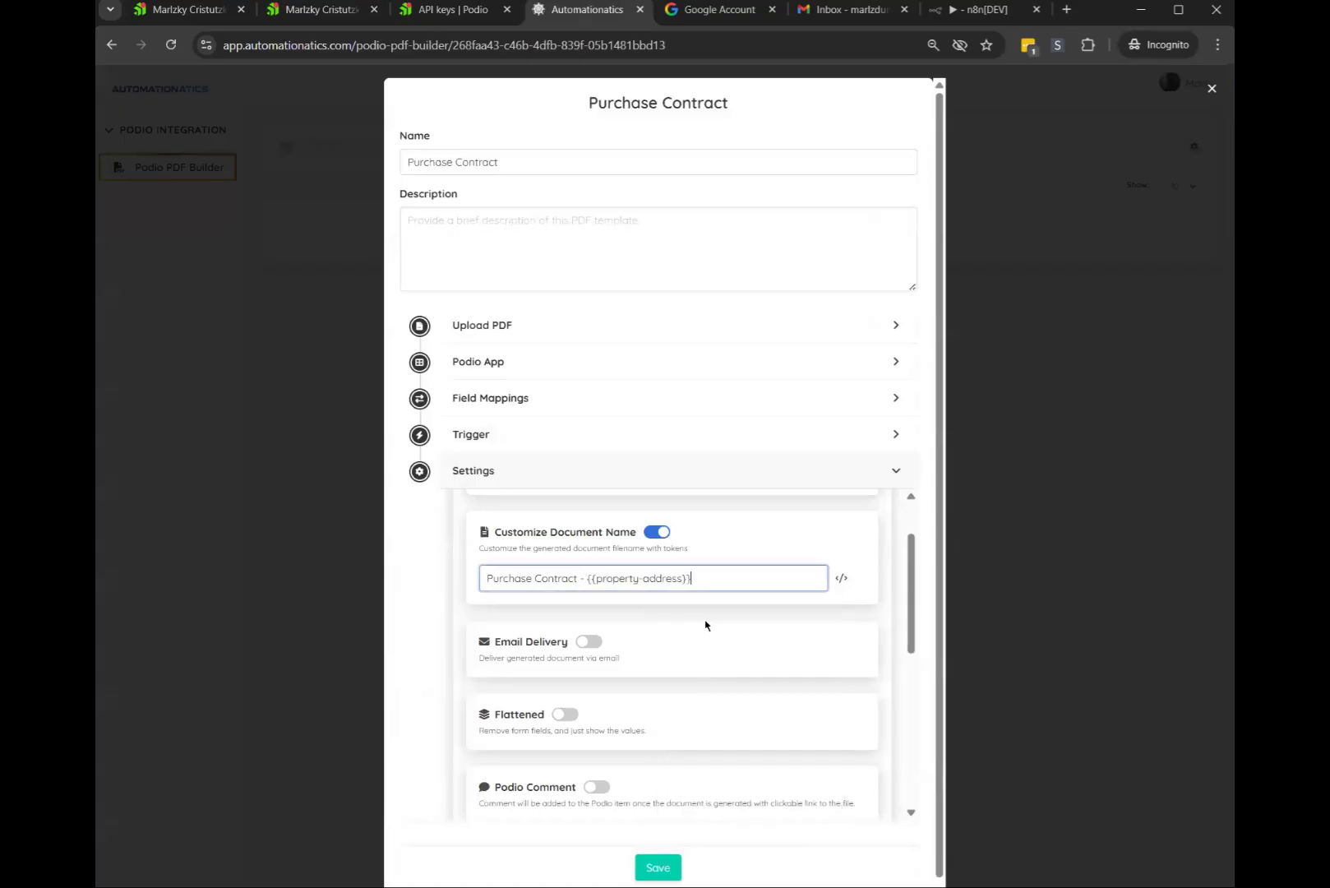
{"action": "left_click", "coordinate": [841, 578]}
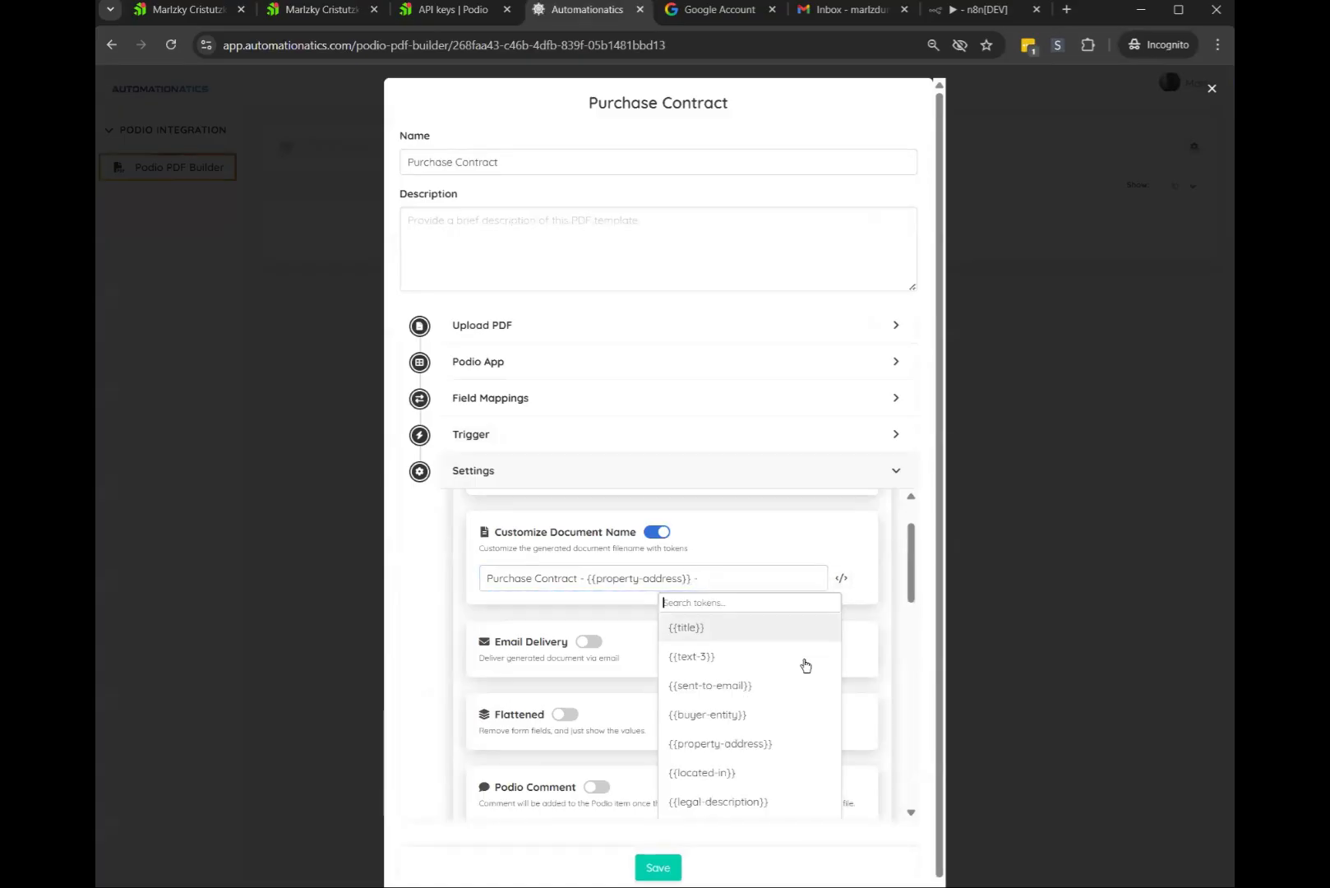
{"action": "scroll", "coordinate": [753, 707], "scroll_direction": "down", "scroll_amount": 5}
{"action": "scroll", "coordinate": [757, 706], "scroll_direction": "down", "scroll_amount": 10}
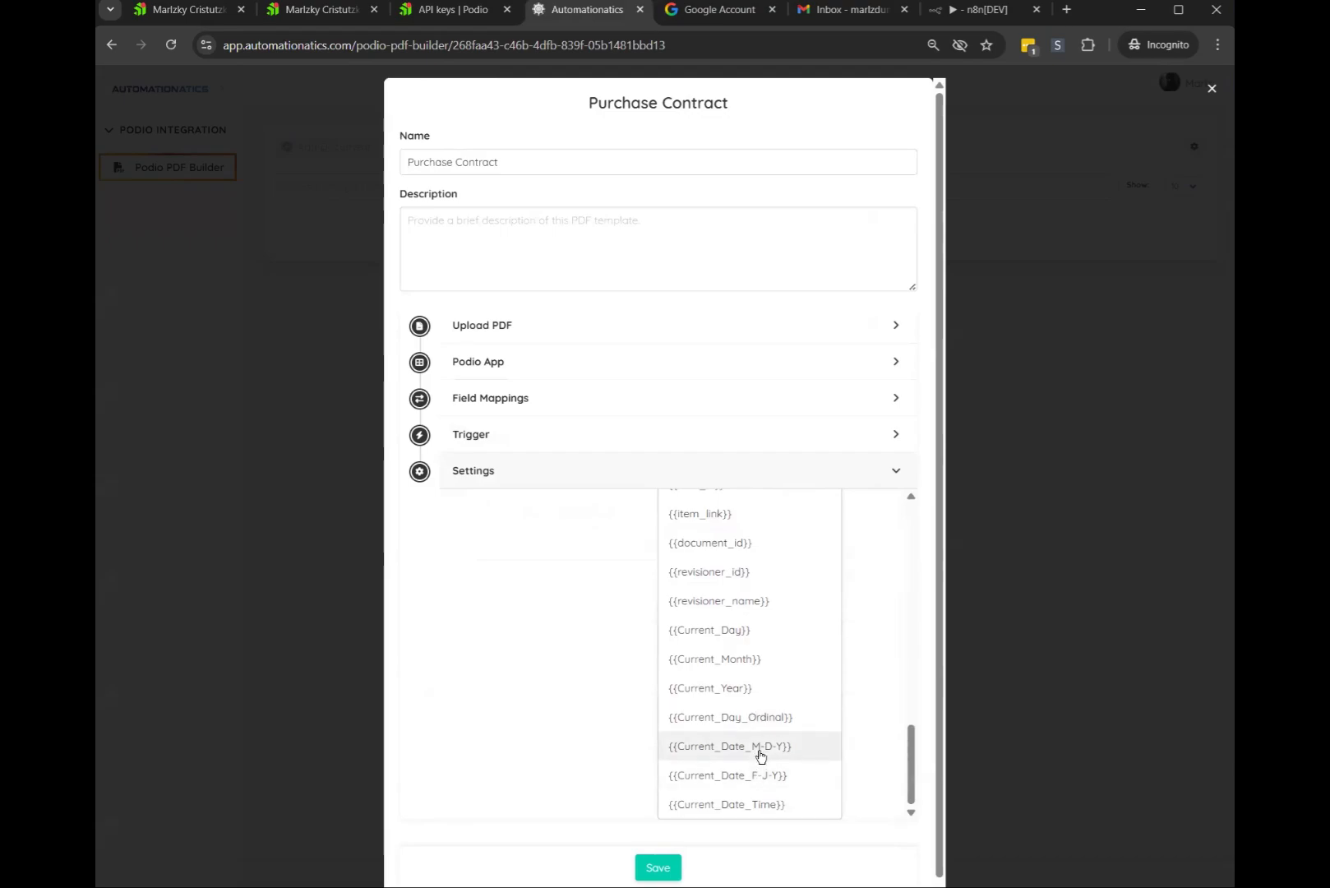
{"action": "left_click", "coordinate": [761, 747]}
{"action": "scroll", "coordinate": [612, 658], "scroll_direction": "down", "scroll_amount": 2}
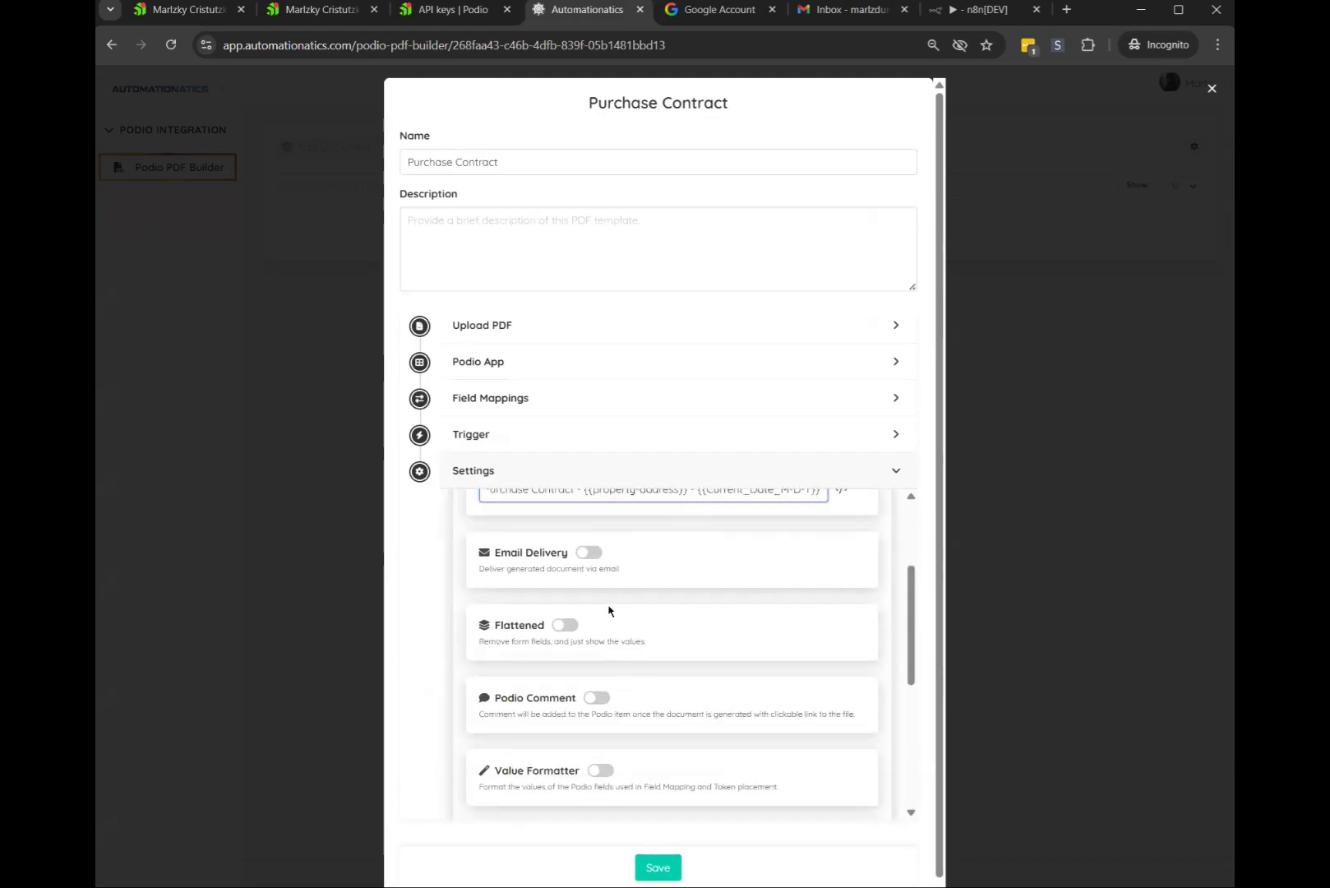
{"action": "scroll", "coordinate": [609, 610], "scroll_direction": "down", "scroll_amount": 2}
{"action": "scroll", "coordinate": [603, 608], "scroll_direction": "up", "scroll_amount": 5}
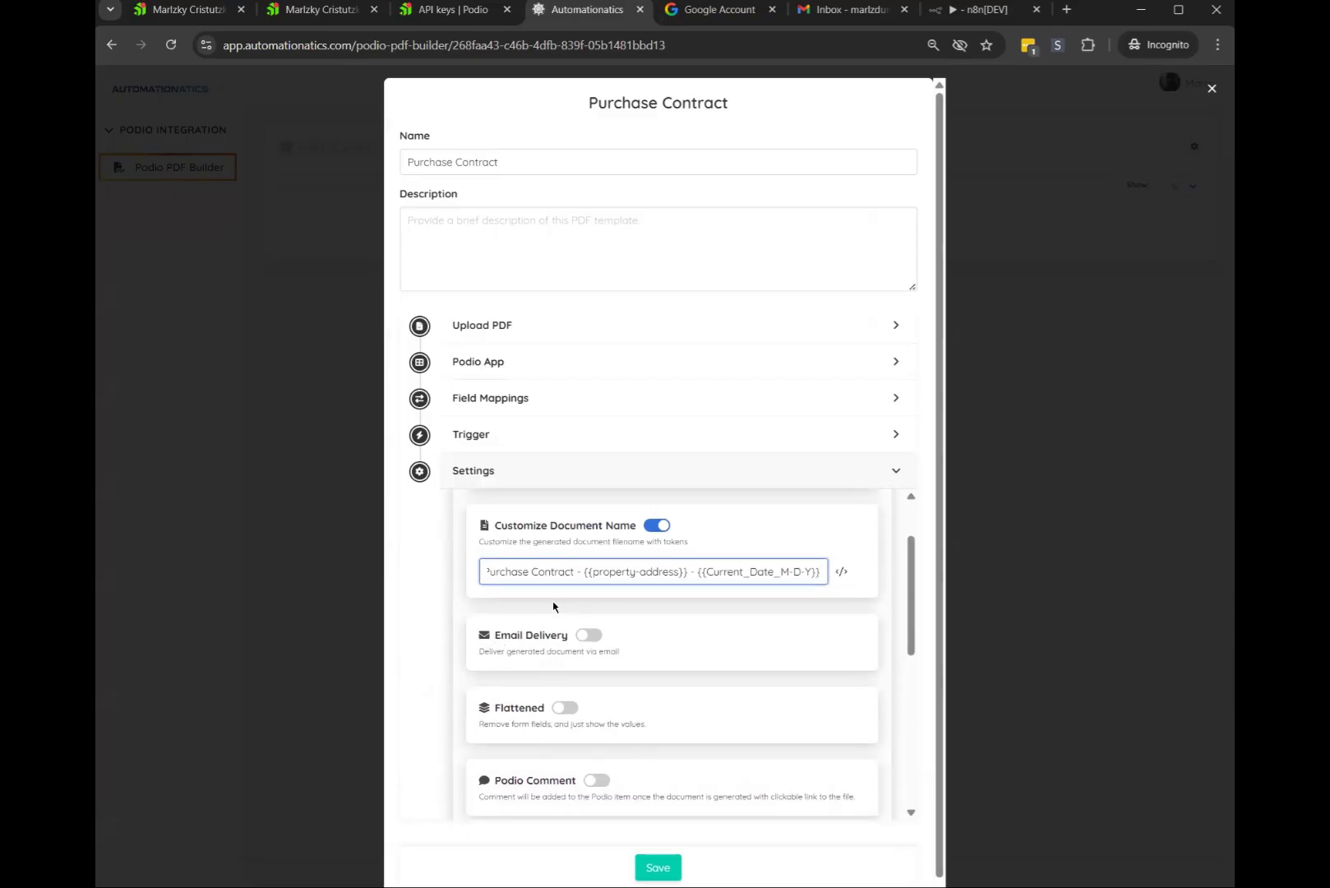
{"action": "scroll", "coordinate": [576, 600], "scroll_direction": "down", "scroll_amount": 1}
{"action": "scroll", "coordinate": [609, 566], "scroll_direction": "down", "scroll_amount": 2}
{"action": "scroll", "coordinate": [594, 530], "scroll_direction": "up", "scroll_amount": 1}
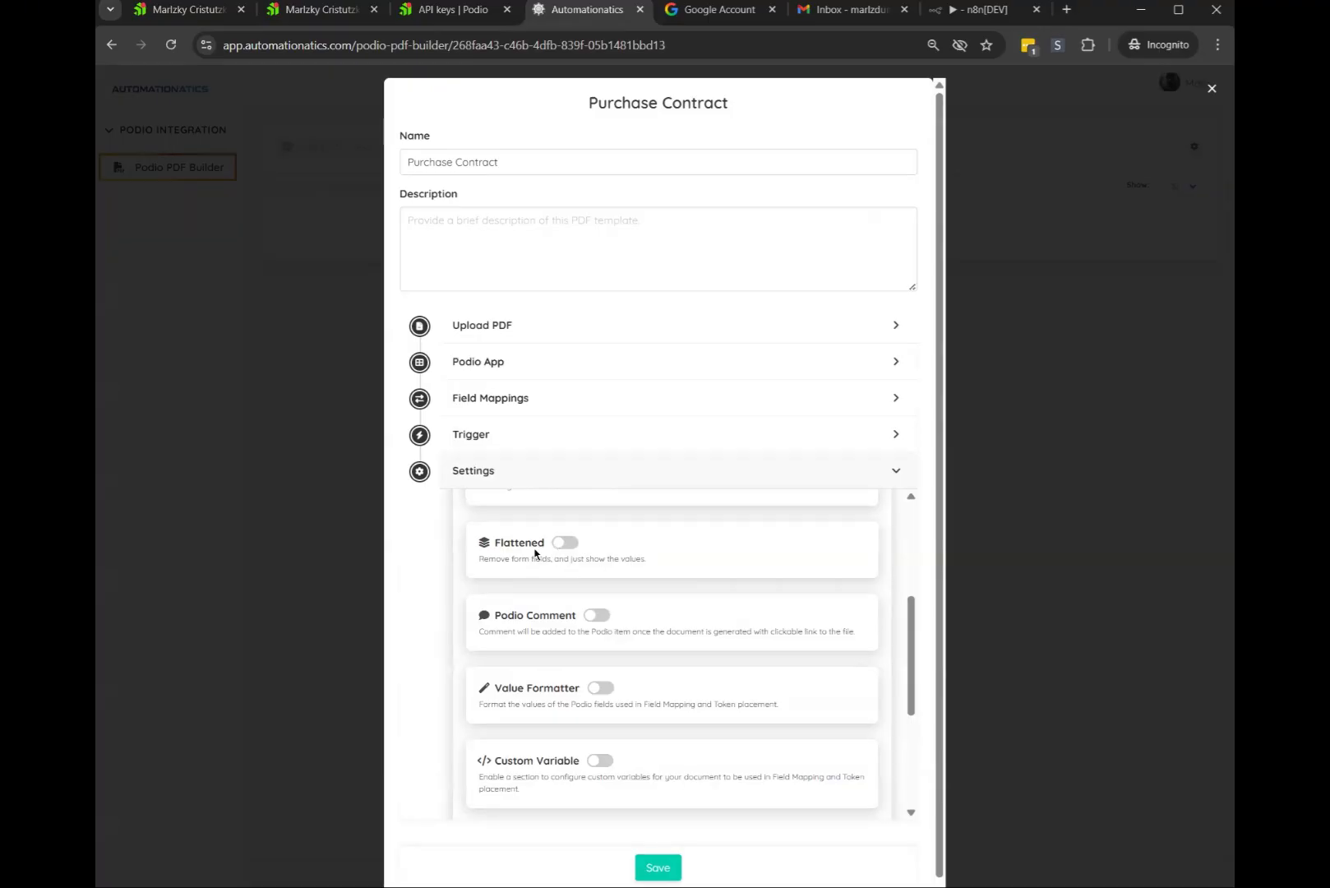
Turn on Podio Comment and Delete Old Documents in the template settings
{"action": "left_click", "coordinate": [608, 619]}
{"action": "scroll", "coordinate": [559, 668], "scroll_direction": "down", "scroll_amount": 3}
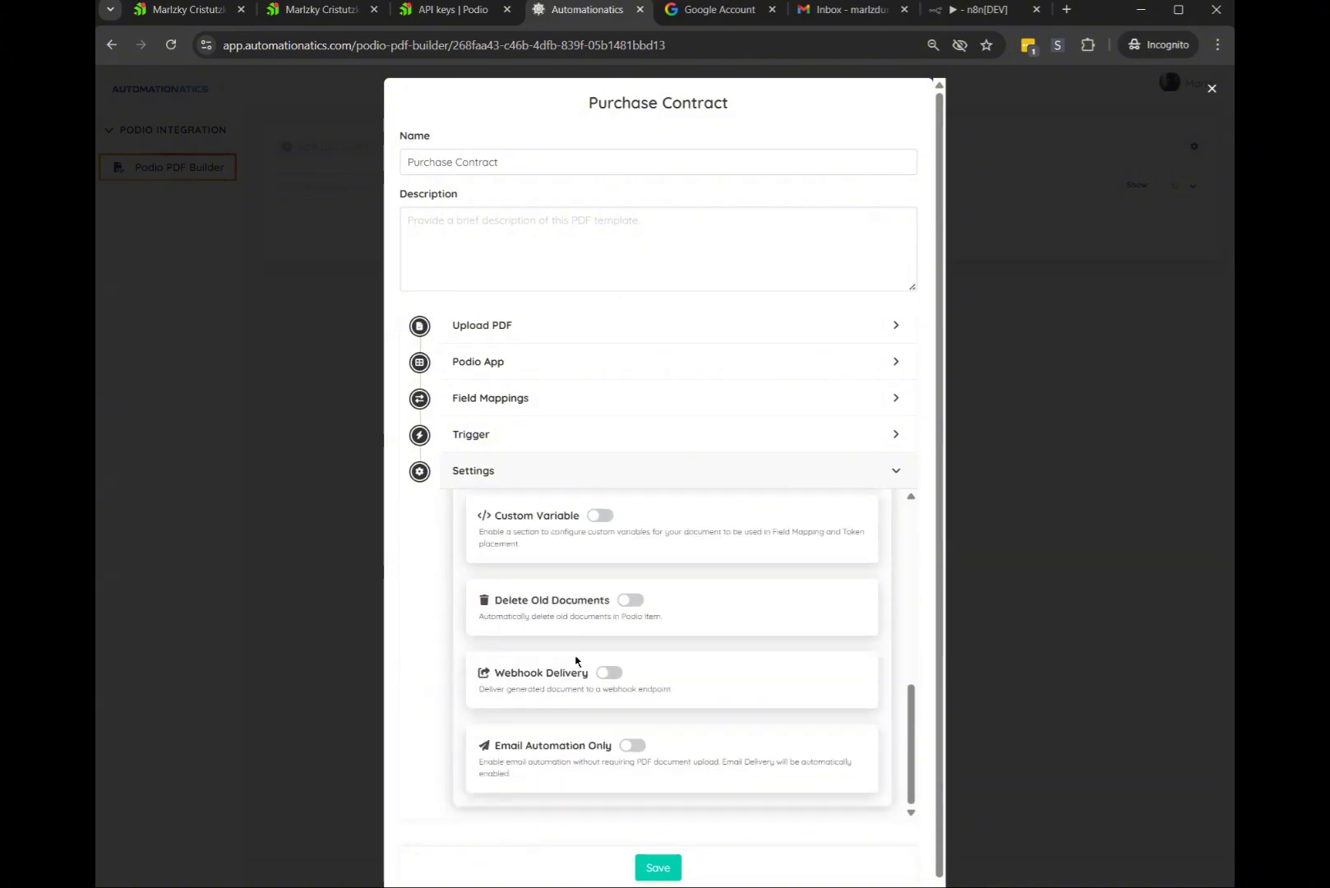
{"action": "left_click_drag", "start_coordinate": [494, 604], "coordinate": [567, 594]}
{"action": "left_click", "coordinate": [556, 590]}
{"action": "left_click", "coordinate": [631, 600]}
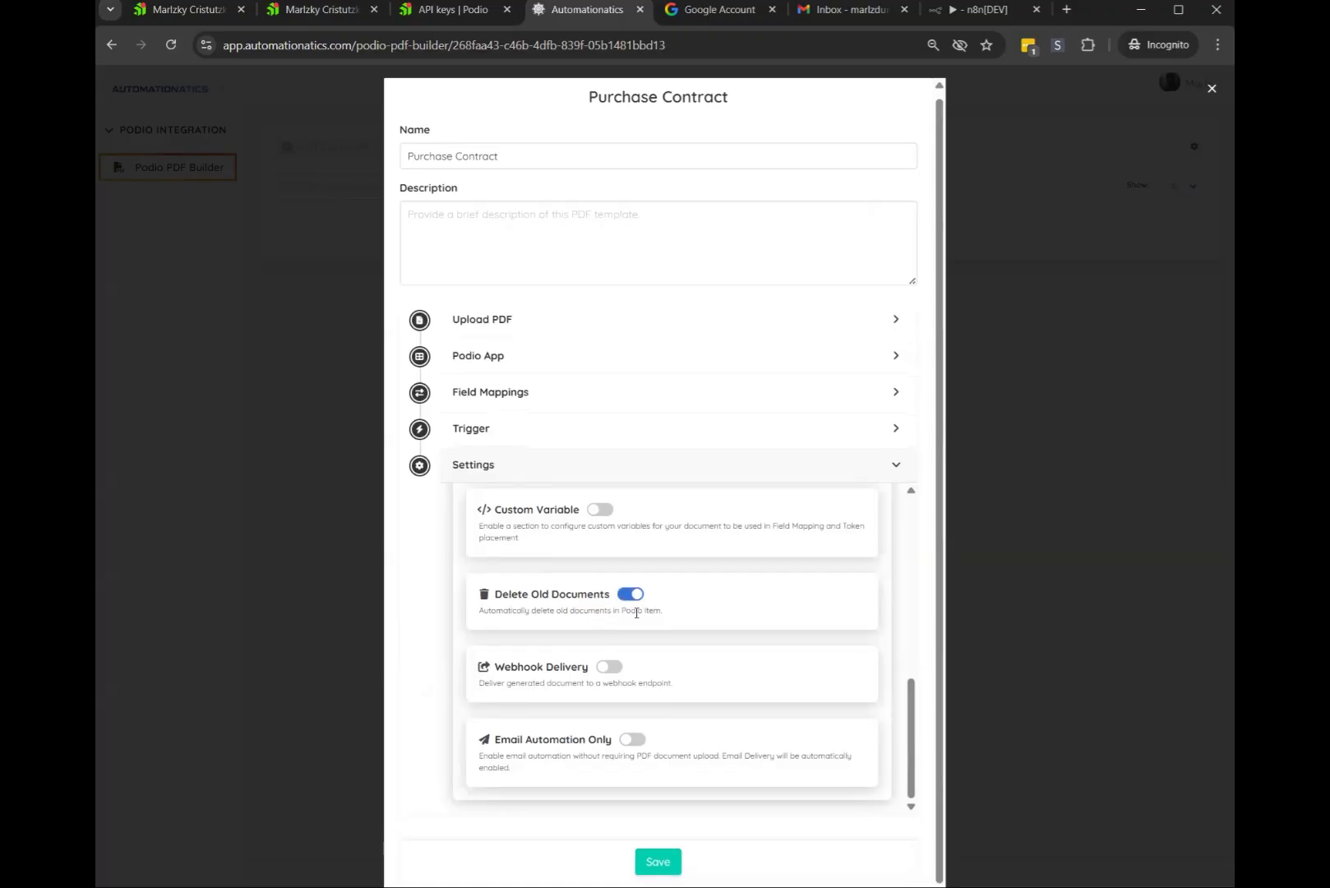
Save the Purchase Contract template and return to the Podio lead record
{"action": "scroll", "coordinate": [635, 608], "scroll_direction": "up", "scroll_amount": 5}
{"action": "scroll", "coordinate": [636, 613], "scroll_direction": "up", "scroll_amount": 2}
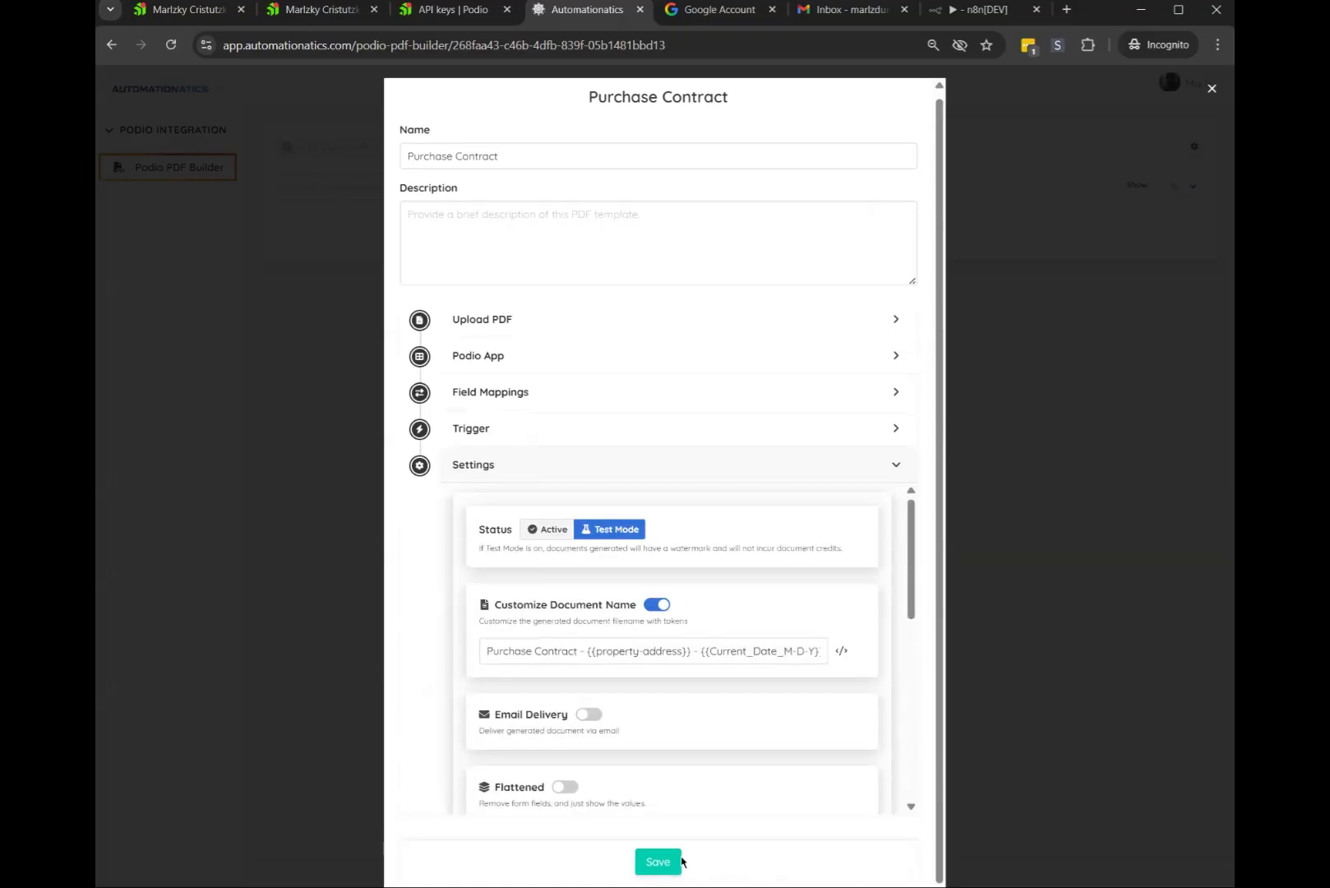
{"action": "scroll", "coordinate": [617, 591], "scroll_direction": "down", "scroll_amount": 7}
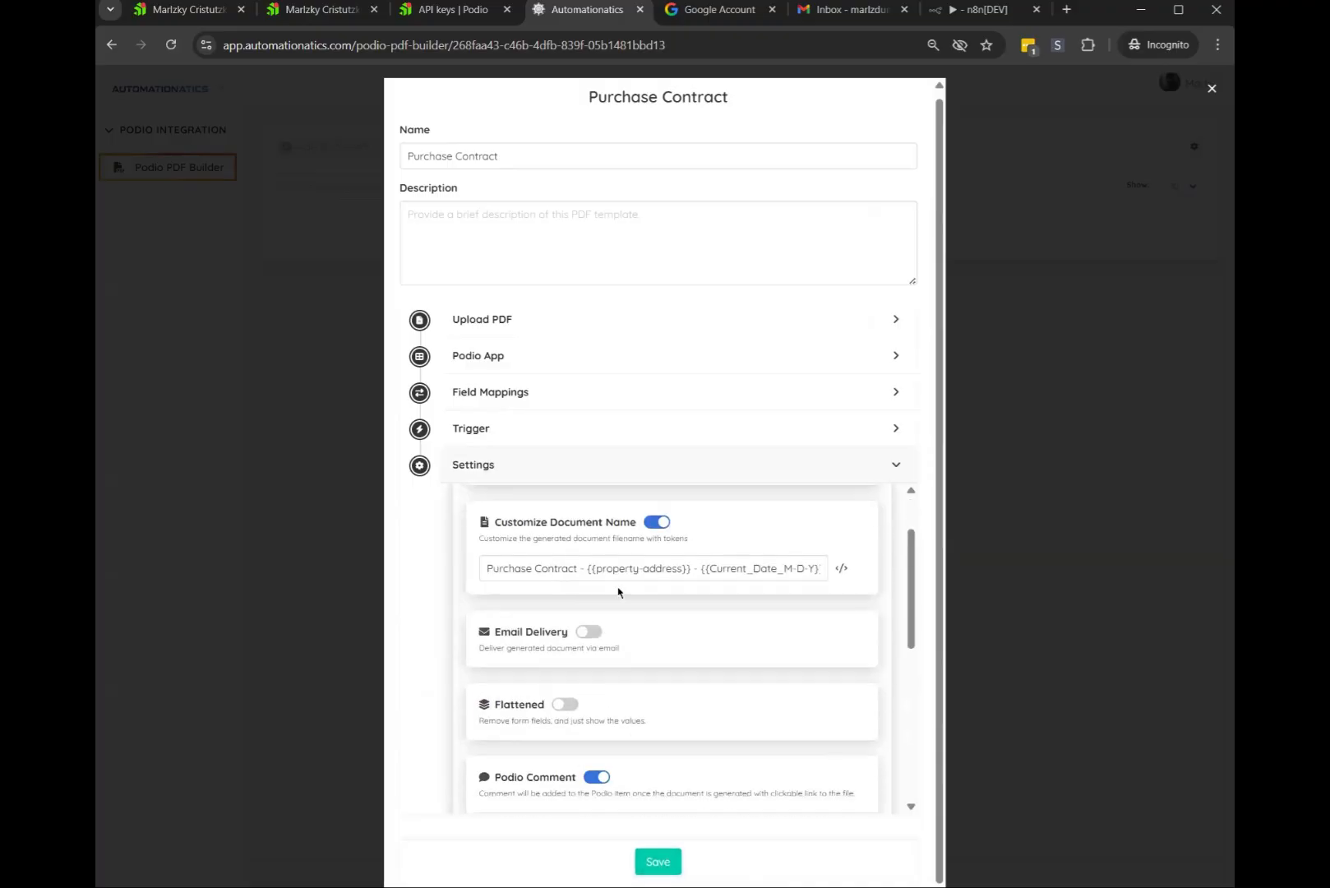
{"action": "scroll", "coordinate": [575, 673], "scroll_direction": "up", "scroll_amount": 3}
{"action": "scroll", "coordinate": [601, 704], "scroll_direction": "down", "scroll_amount": 3}
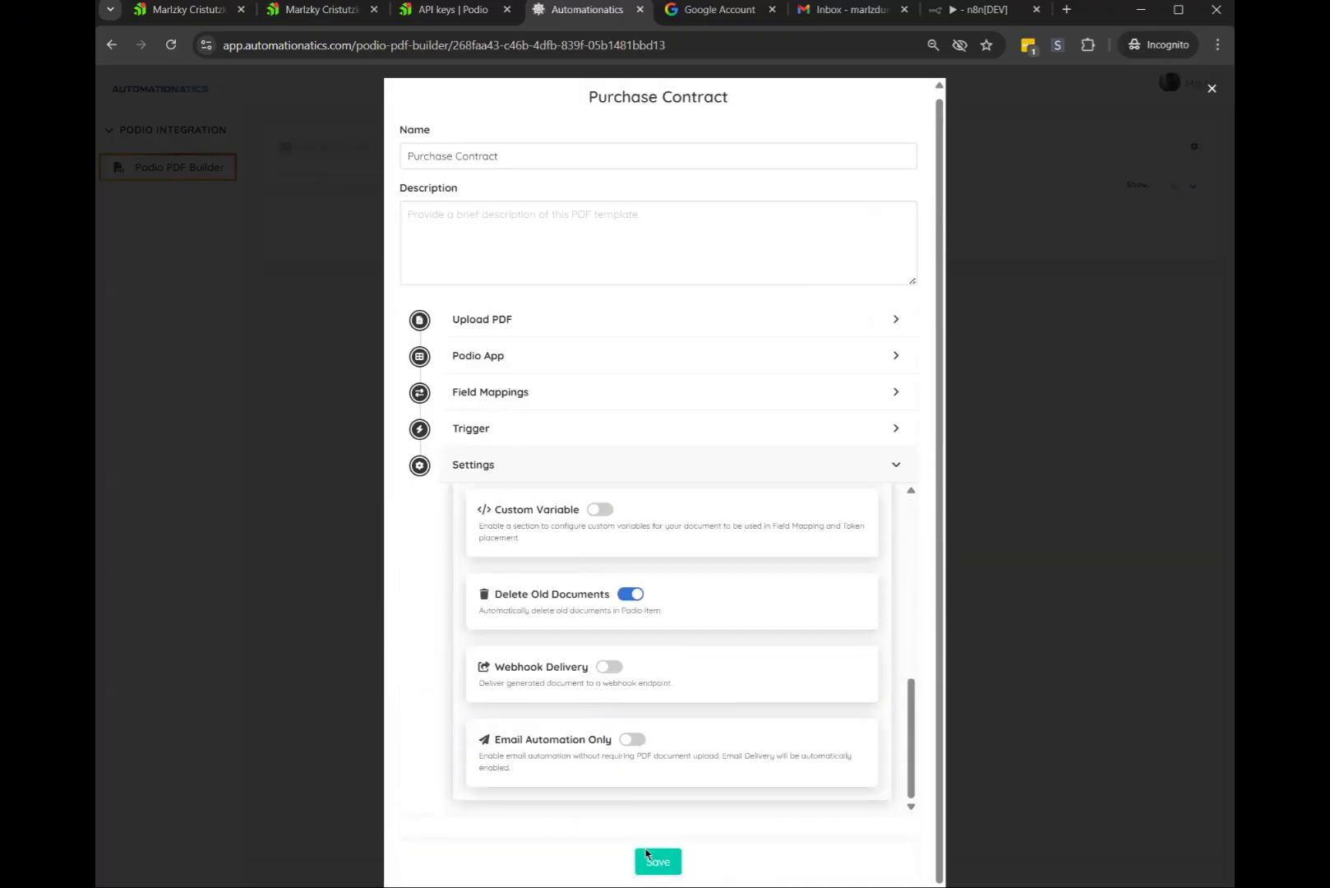
{"action": "left_click", "coordinate": [649, 861]}
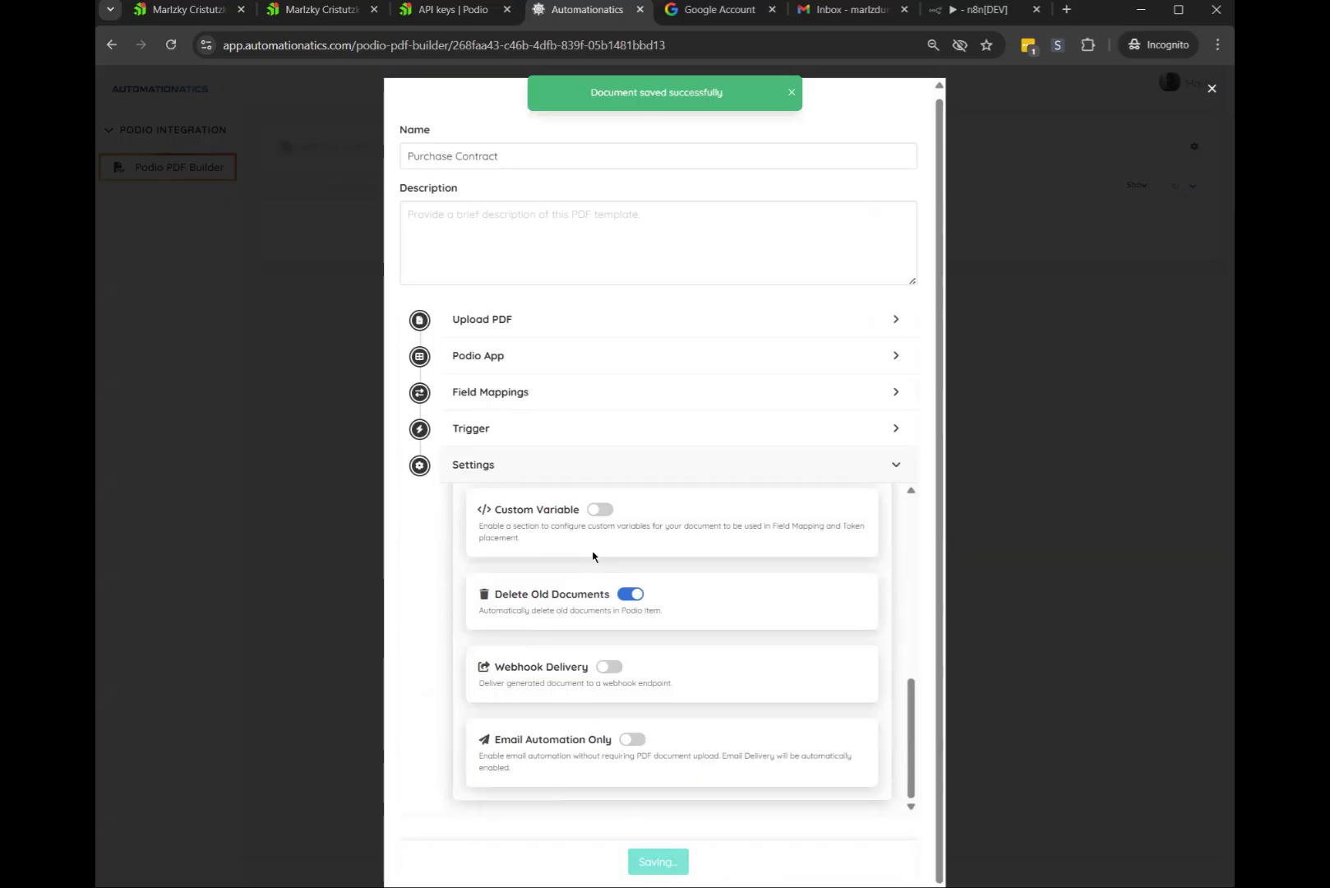
{"action": "scroll", "coordinate": [660, 652], "scroll_direction": "up", "scroll_amount": 4}
{"action": "scroll", "coordinate": [660, 652], "scroll_direction": "up", "scroll_amount": 3}
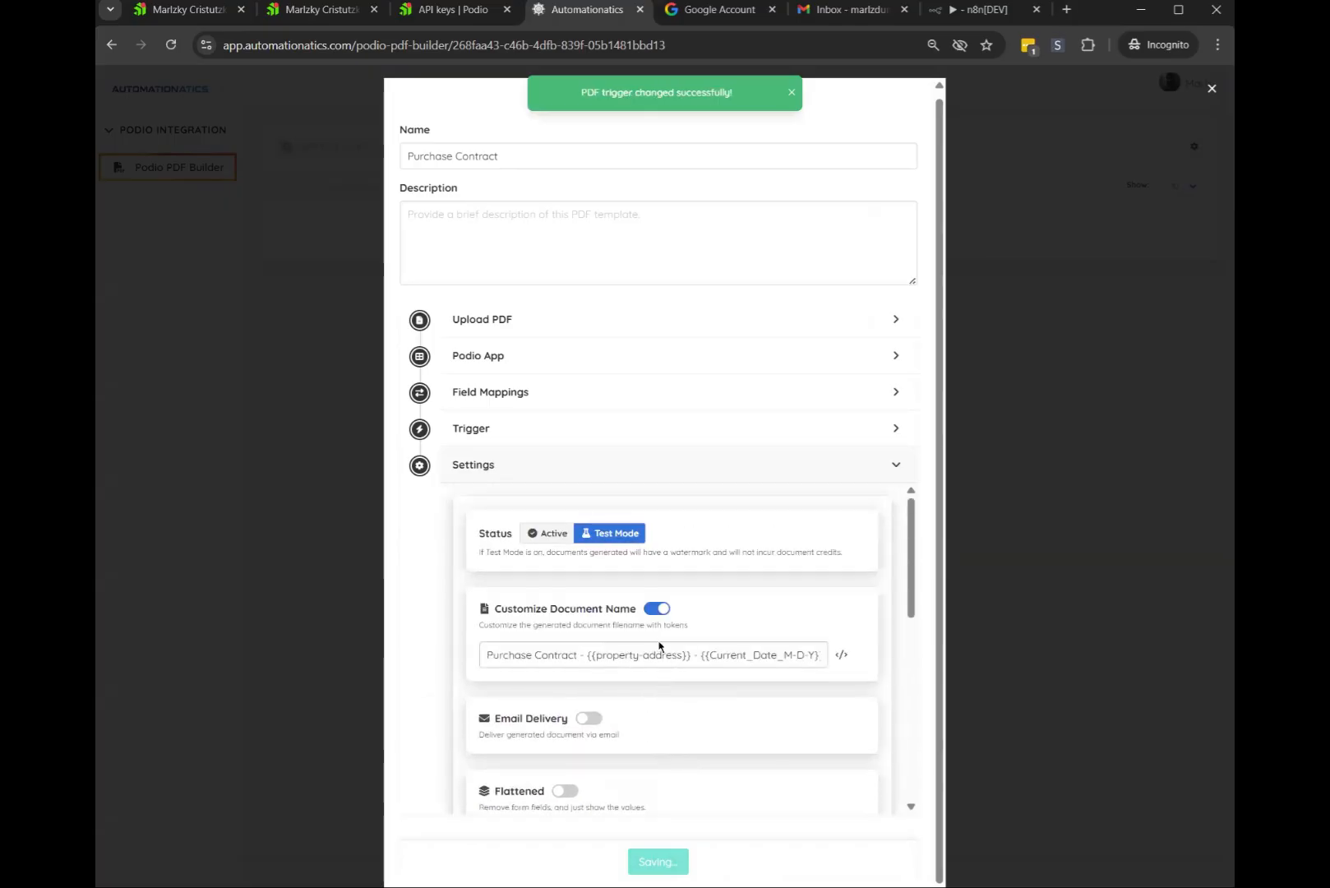
{"action": "left_click", "coordinate": [292, 10]}
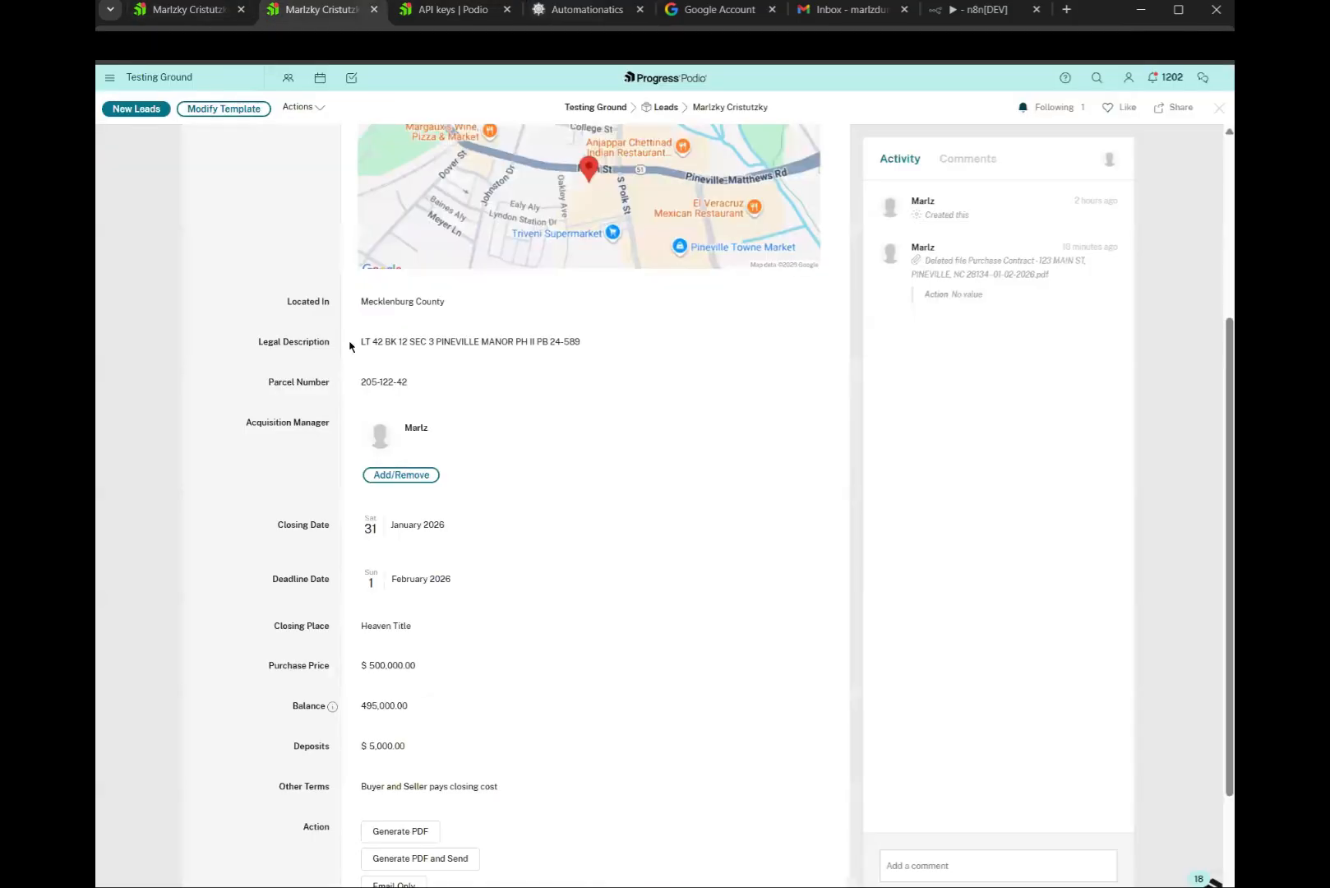
Confirm the Podio Activity feed lists the newly generated Purchase Contract PDF, then return to Automationatics
{"action": "scroll", "coordinate": [519, 417], "scroll_direction": "down", "scroll_amount": 2}
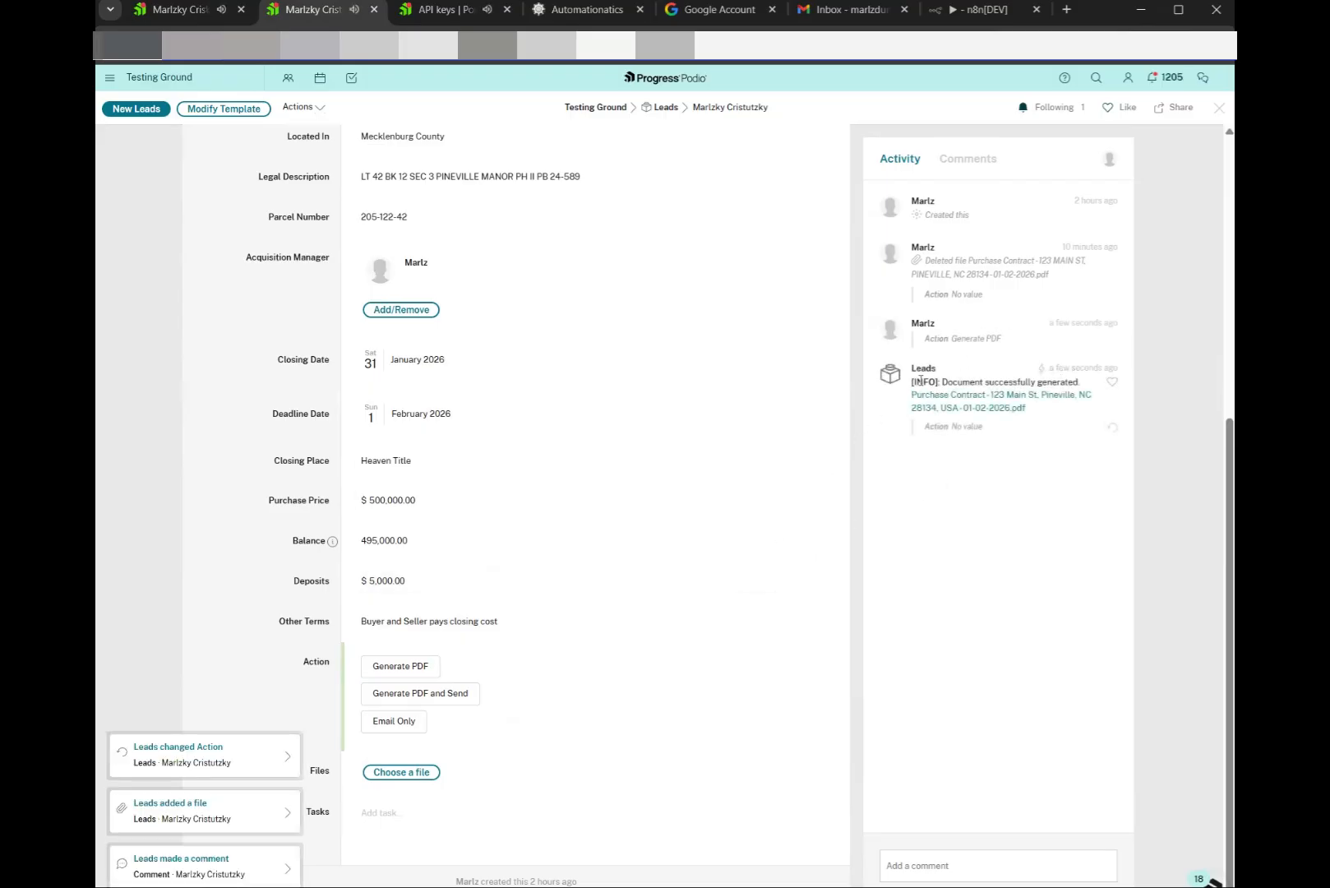
{"action": "left_click_drag", "start_coordinate": [912, 379], "coordinate": [1045, 437]}
{"action": "left_click", "coordinate": [912, 380]}
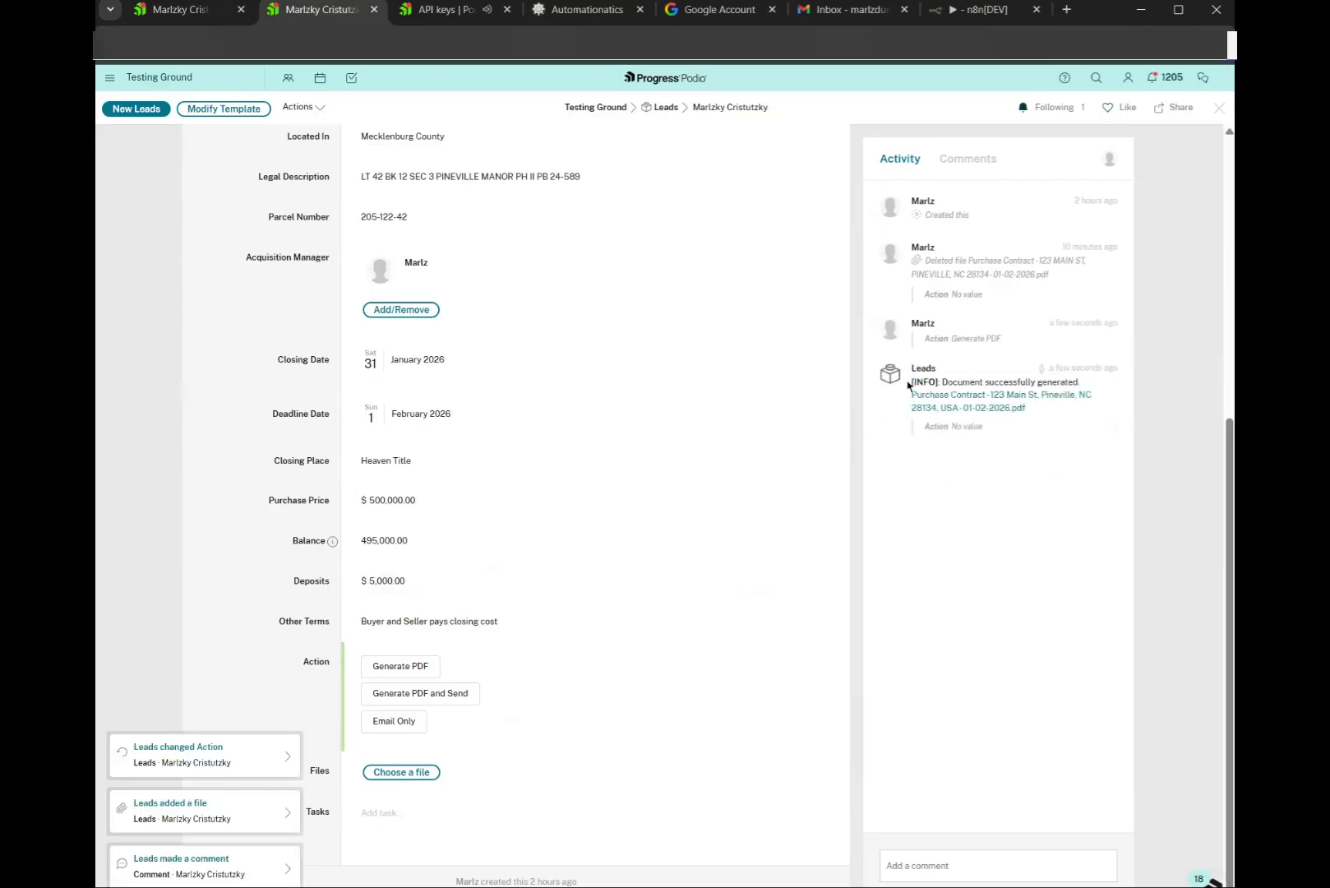
{"action": "triple_click", "coordinate": [971, 390]}
{"action": "left_click", "coordinate": [1057, 395]}
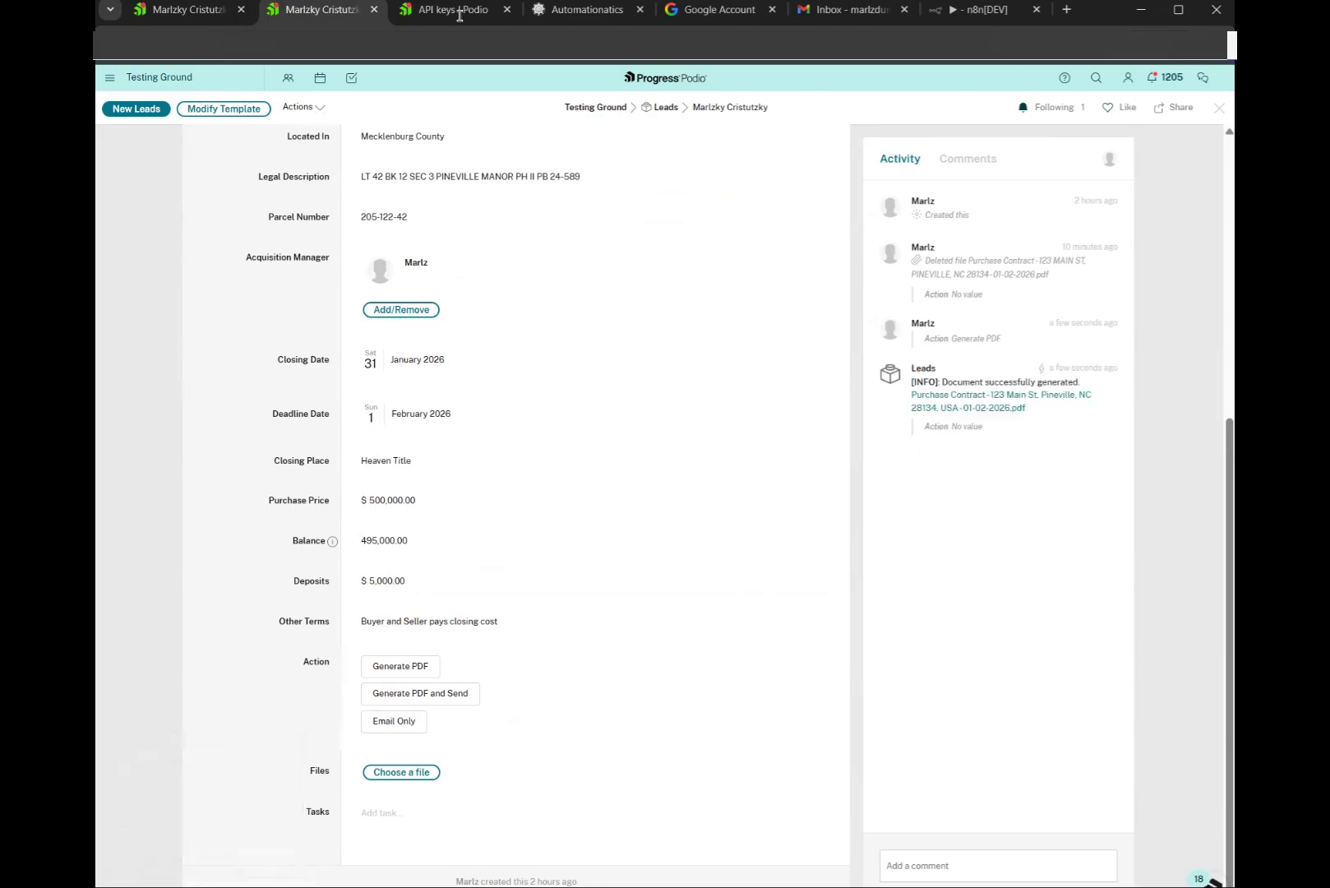
{"action": "left_click", "coordinate": [567, 10]}
{"action": "scroll", "coordinate": [591, 588], "scroll_direction": "down", "scroll_amount": 3}
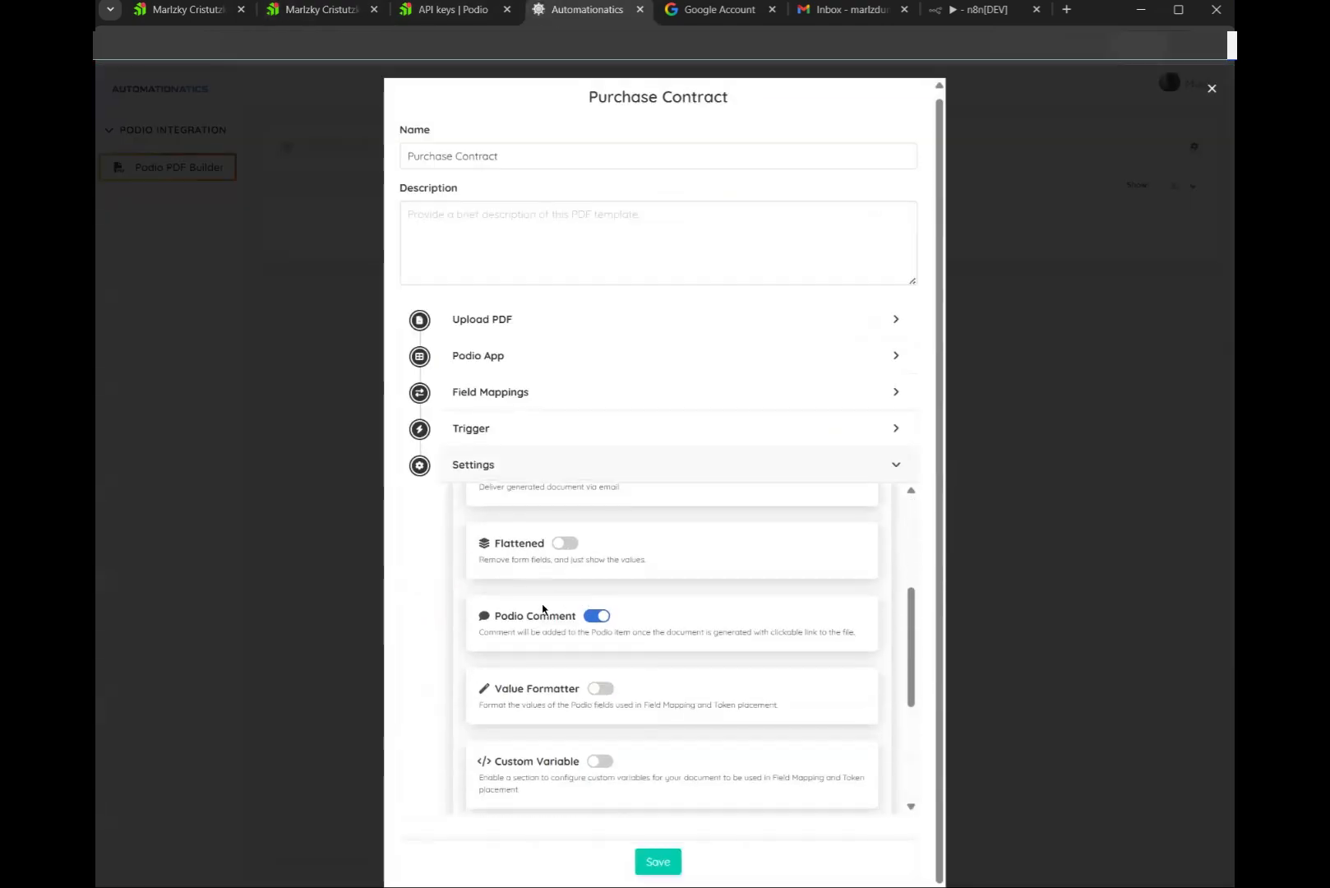
Review the Purchase Contract trigger: On Update of Action, firing only when Action equals Generate PDF
{"action": "left_click", "coordinate": [325, 10]}
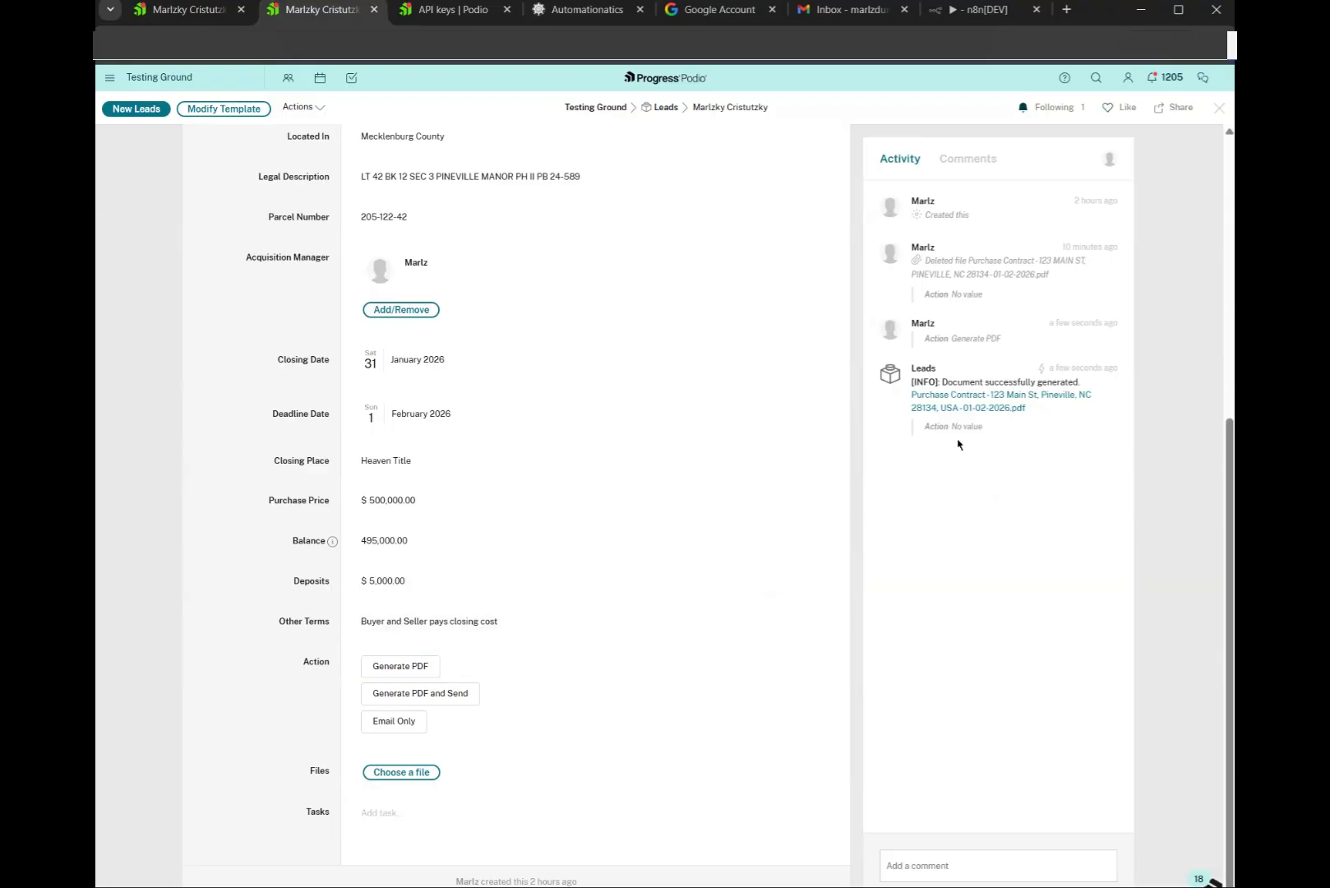
{"action": "key", "text": "ctrl+Tab"}
{"action": "key", "text": "ctrl+Tab"}
{"action": "left_click", "coordinate": [546, 433]}
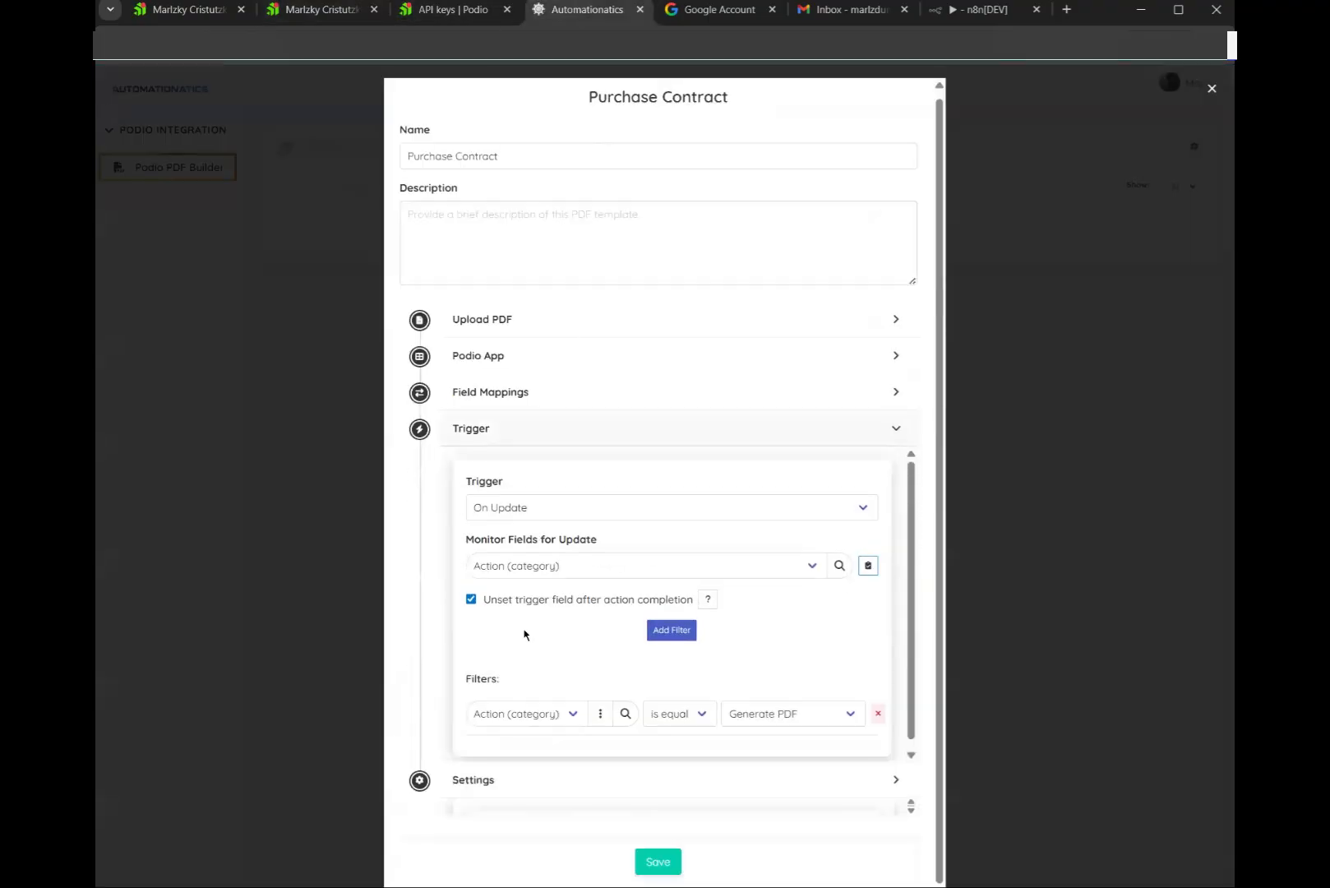
{"action": "key", "text": "ctrl+shift+Tab"}
{"action": "key", "text": "ctrl+shift+Tab"}
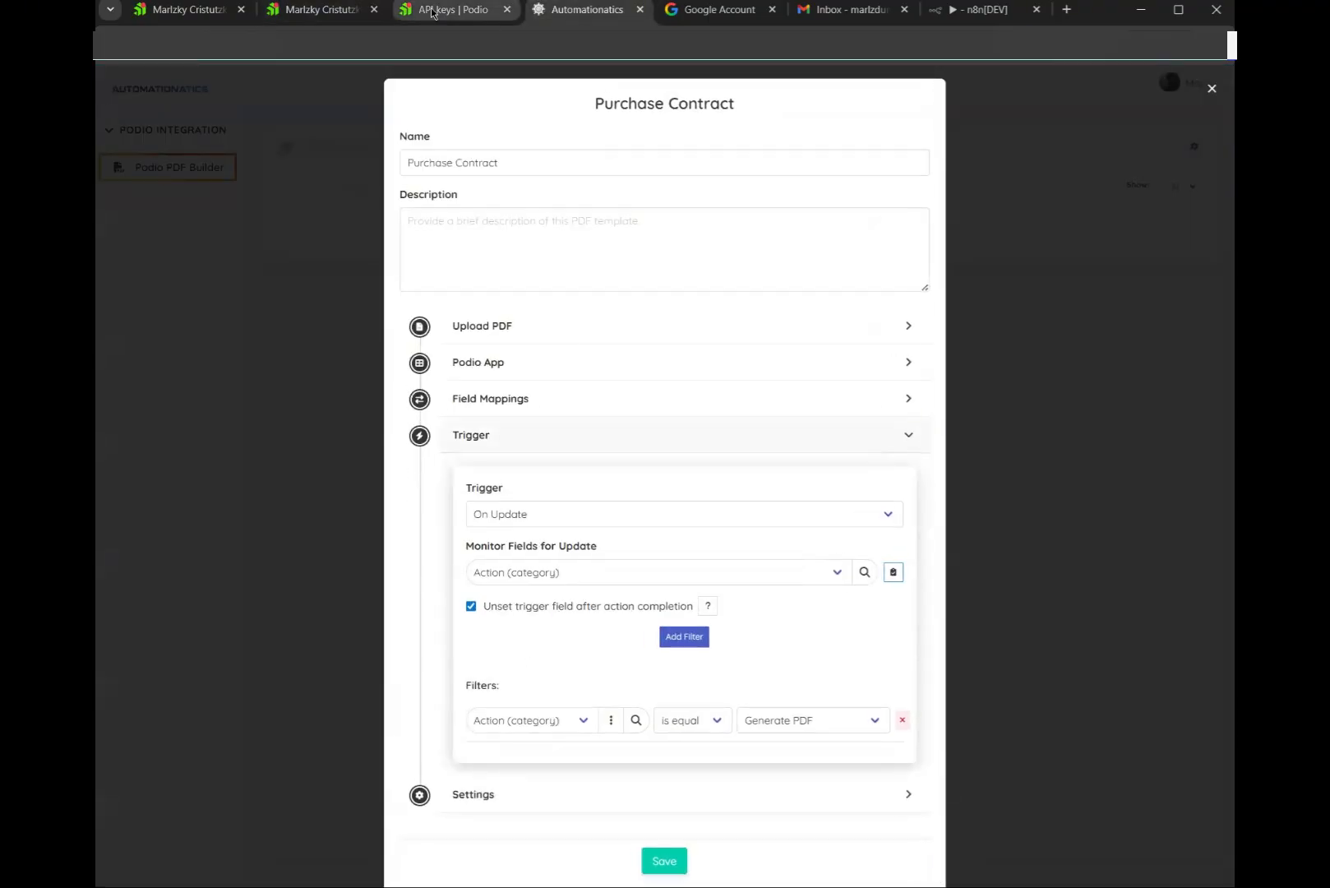
Open the regenerated Purchase Contract PDF and review both pages, noting DATE still includes a time
{"action": "left_click", "coordinate": [976, 409]}
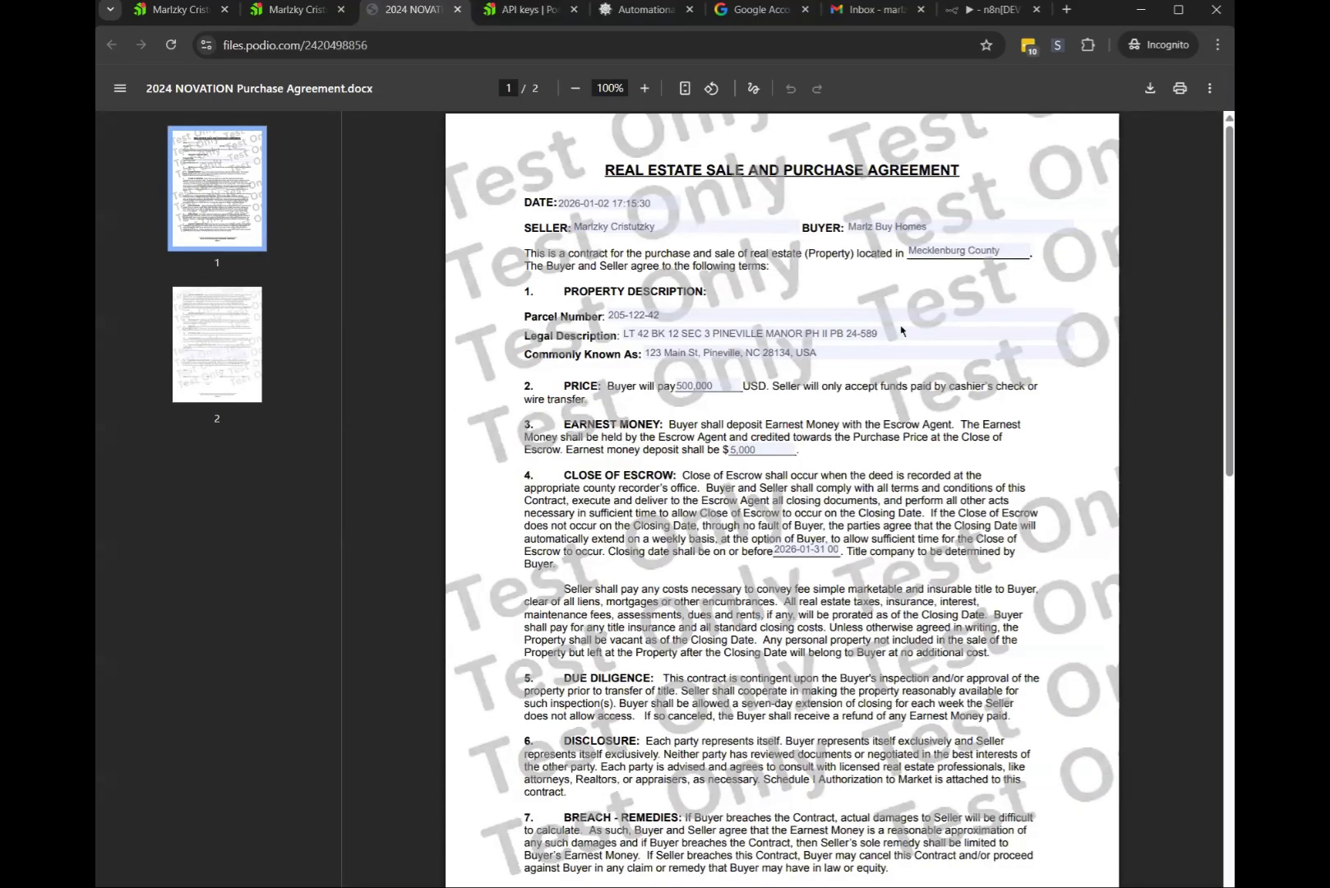
{"action": "scroll", "coordinate": [901, 330], "scroll_direction": "down", "scroll_amount": 8}
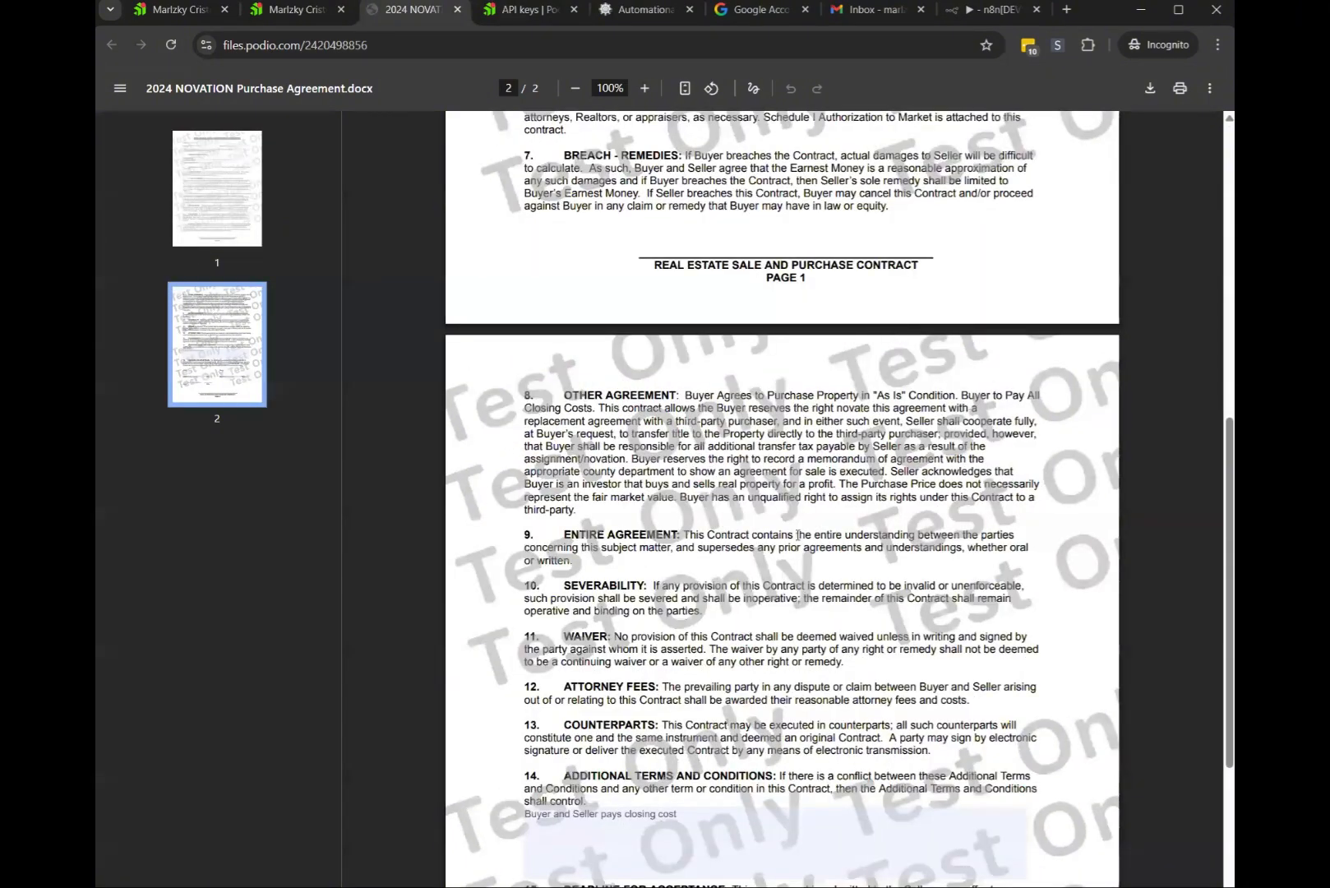
{"action": "scroll", "coordinate": [601, 709], "scroll_direction": "down", "scroll_amount": 4}
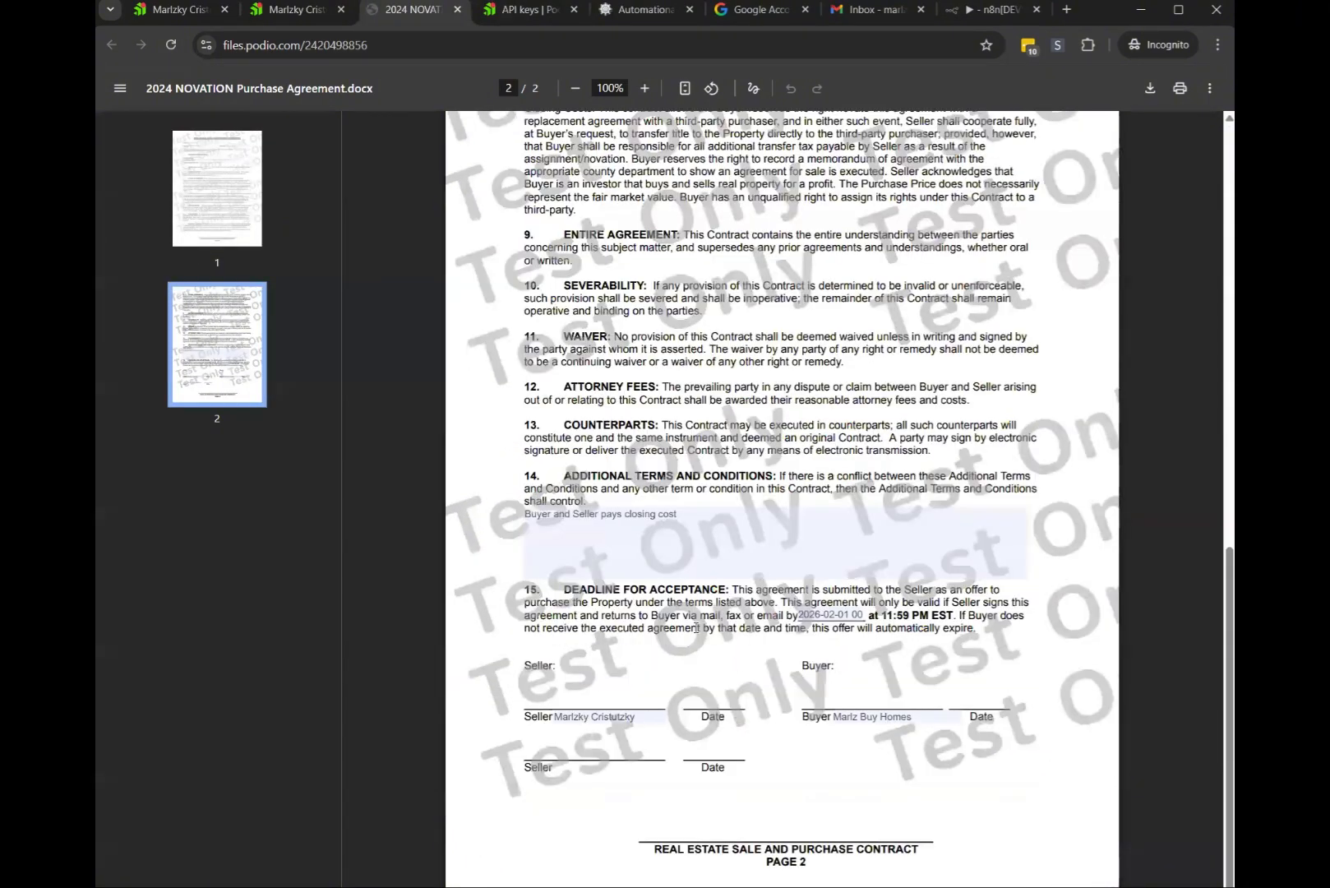
{"action": "left_click", "coordinate": [767, 507]}
{"action": "scroll", "coordinate": [767, 507], "scroll_direction": "up", "scroll_amount": 10}
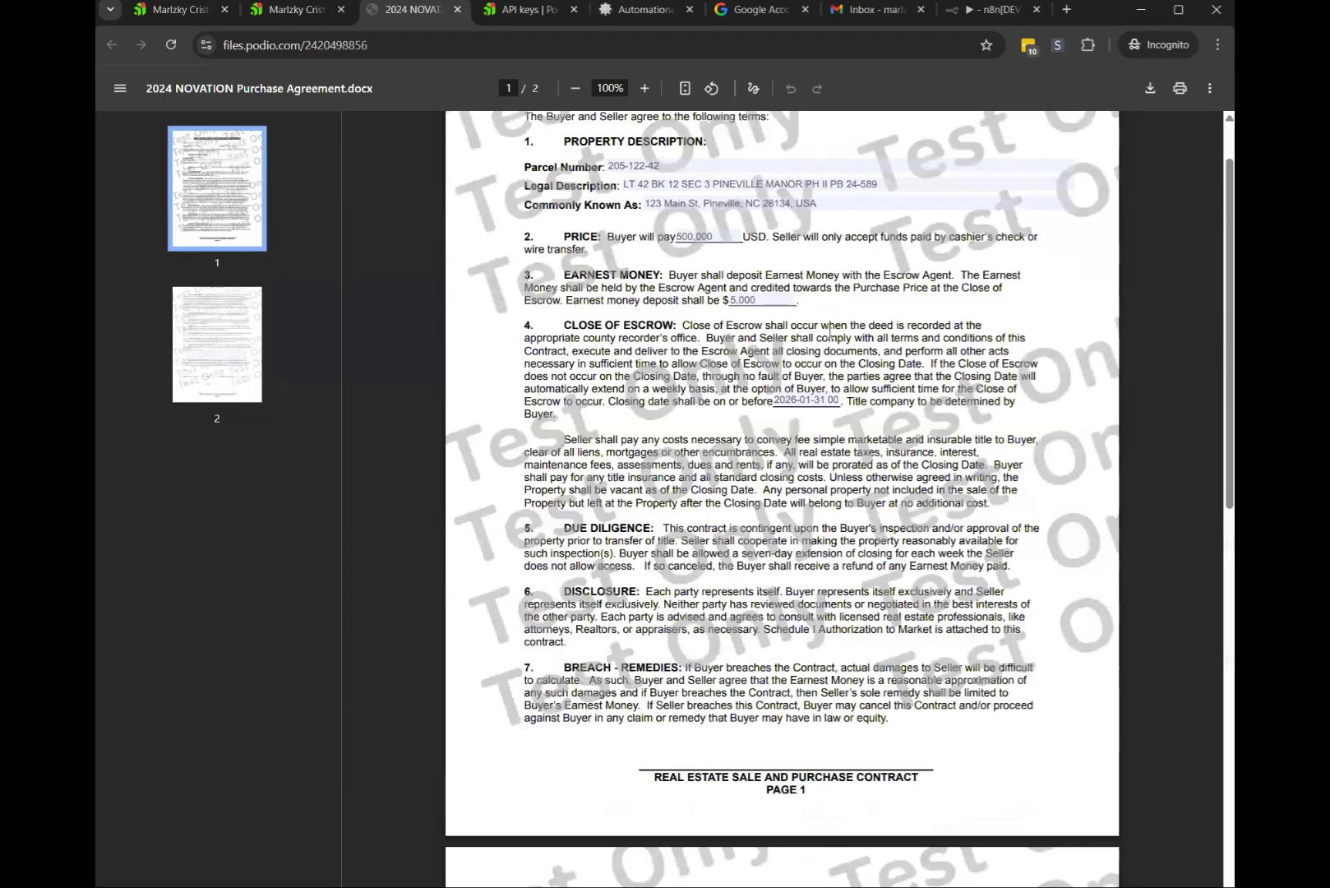
{"action": "scroll", "coordinate": [939, 253], "scroll_direction": "up", "scroll_amount": 2}
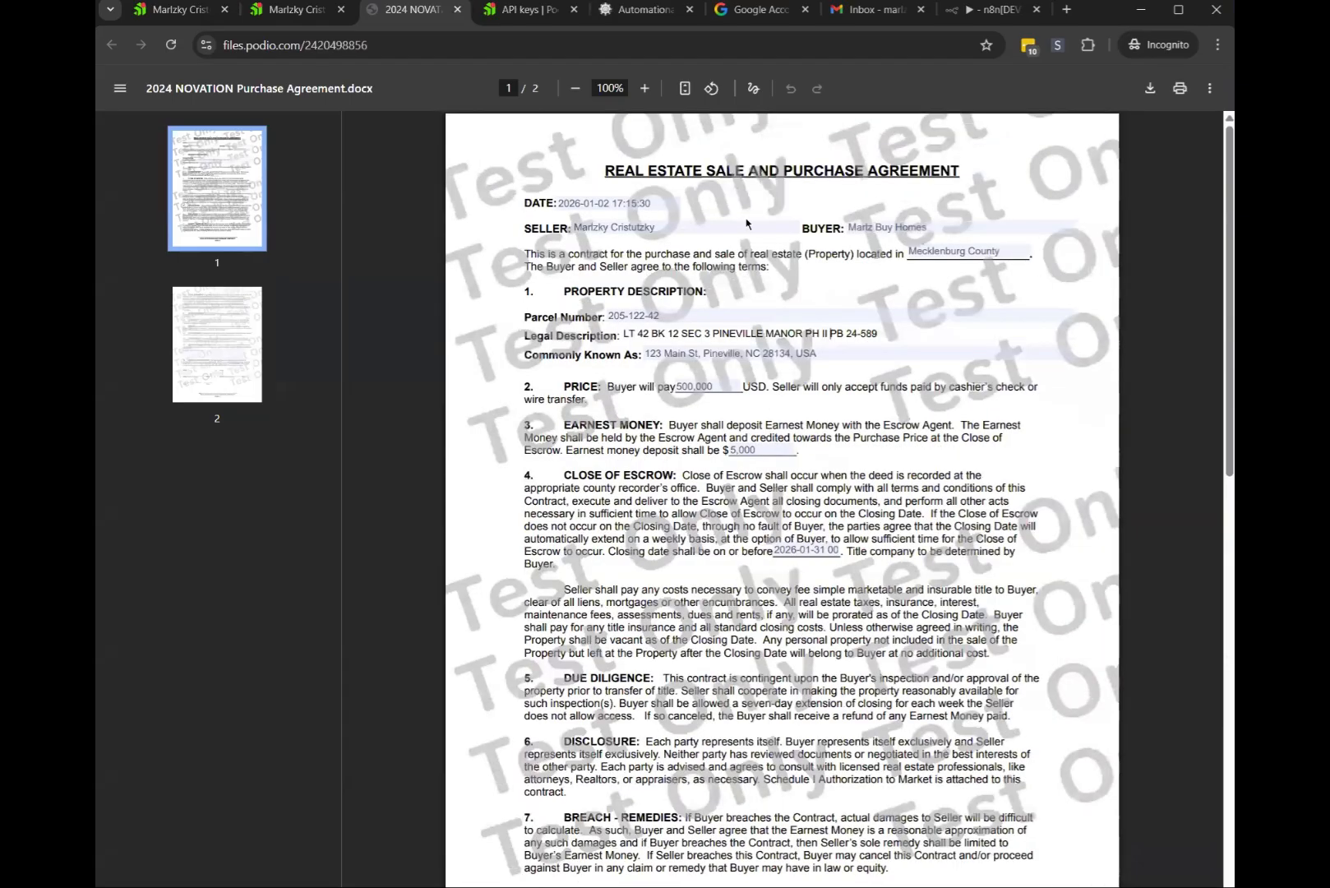
{"action": "left_click", "coordinate": [651, 202]}
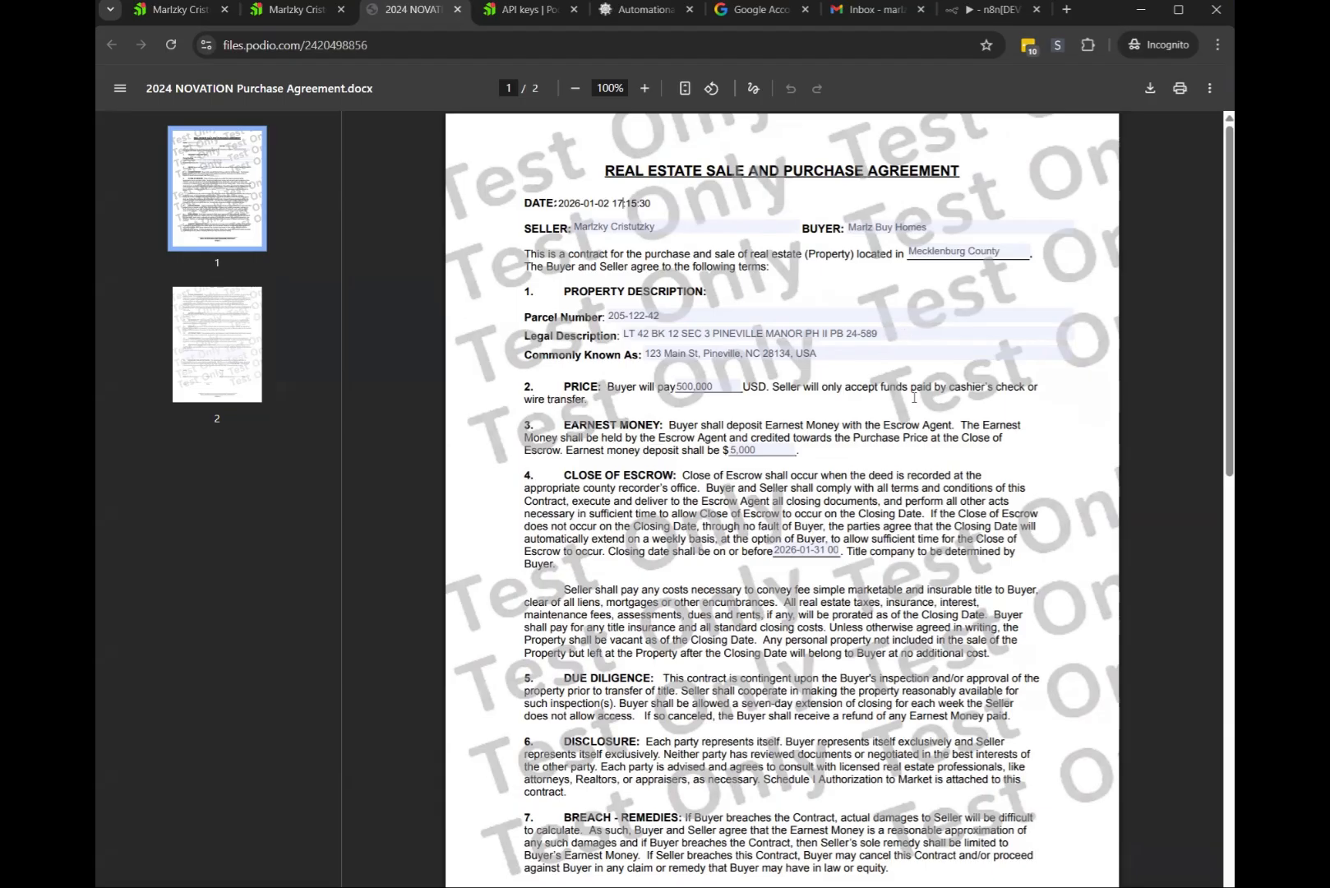
{"action": "left_click", "coordinate": [652, 253]}
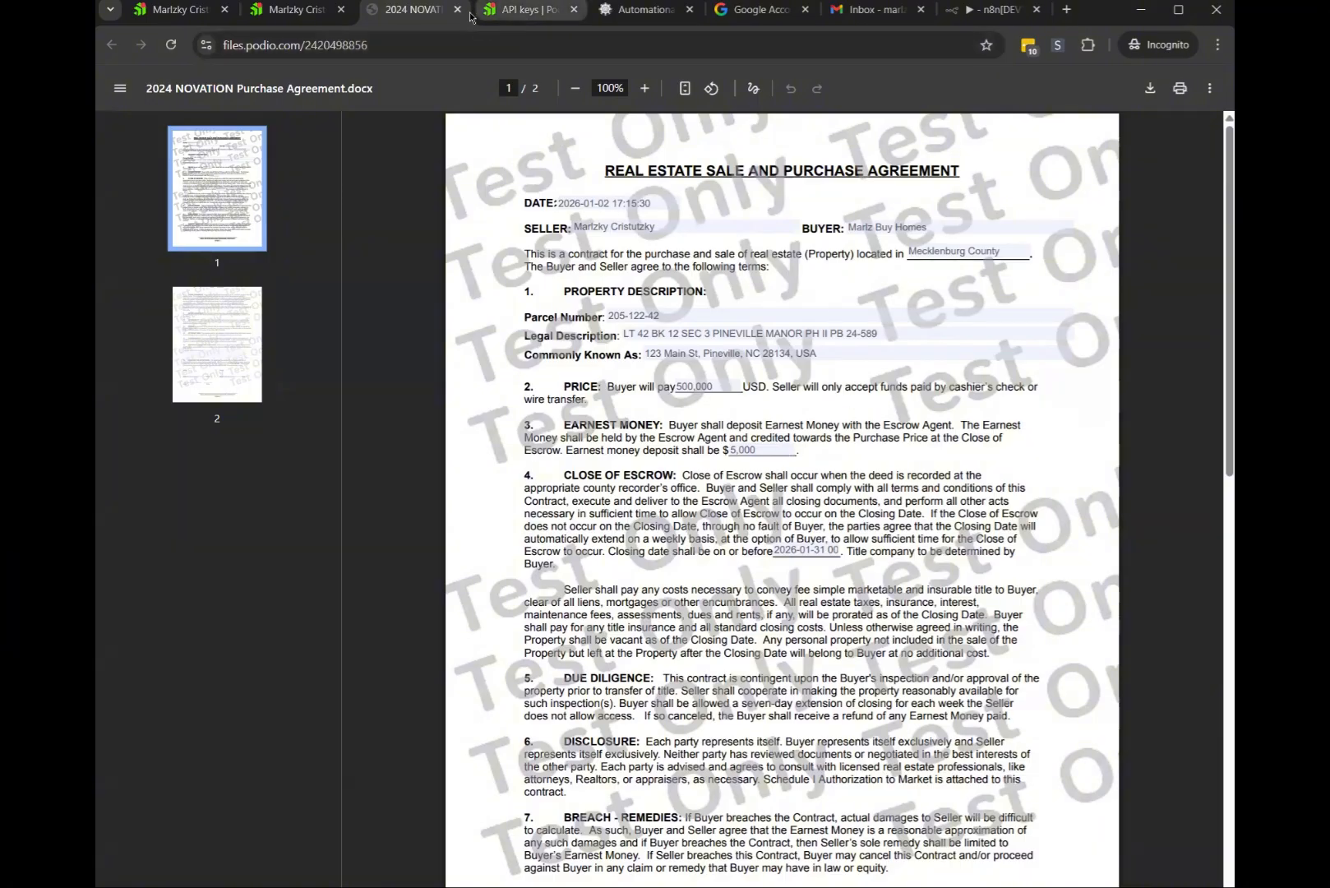
Switch on Value Formatter in the Purchase Contract template's Settings
{"action": "left_click", "coordinate": [639, 12]}
{"action": "left_click", "coordinate": [505, 435]}
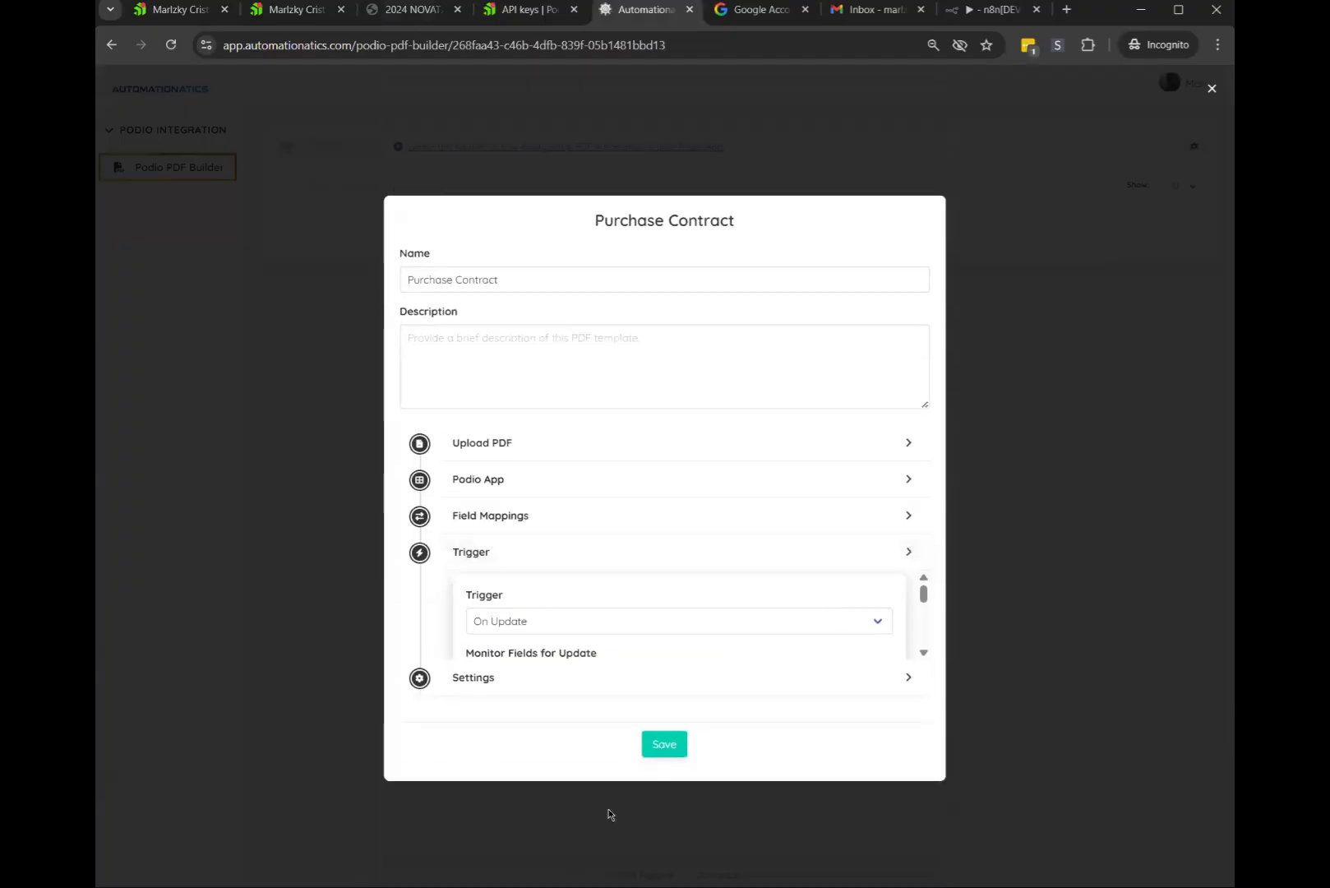
{"action": "left_click", "coordinate": [505, 635]}
{"action": "scroll", "coordinate": [614, 533], "scroll_direction": "down", "scroll_amount": 4}
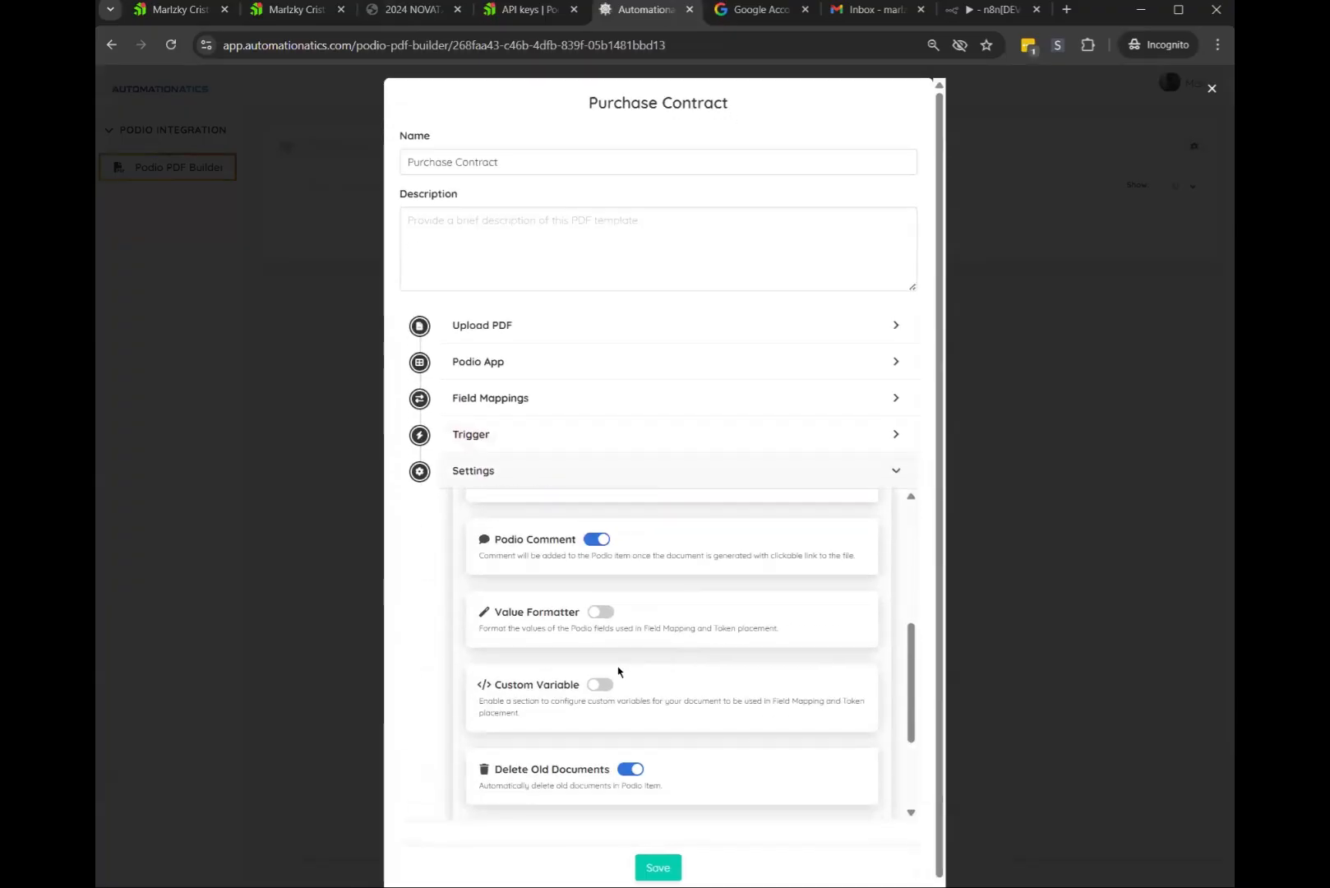
{"action": "left_click", "coordinate": [600, 614]}
{"action": "scroll", "coordinate": [691, 612], "scroll_direction": "down", "scroll_amount": 2}
{"action": "scroll", "coordinate": [682, 611], "scroll_direction": "up", "scroll_amount": 4}
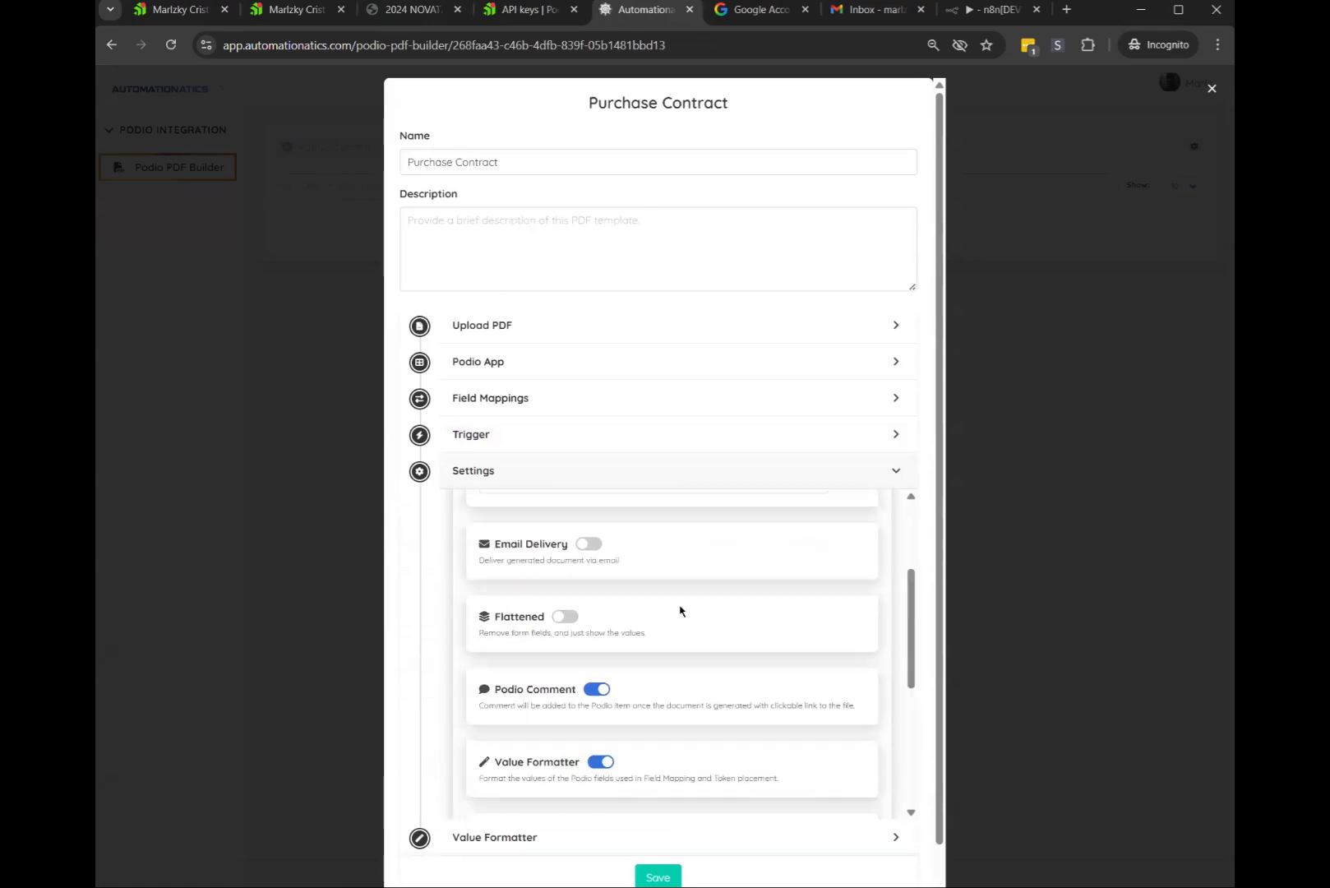
{"action": "left_click", "coordinate": [520, 473]}
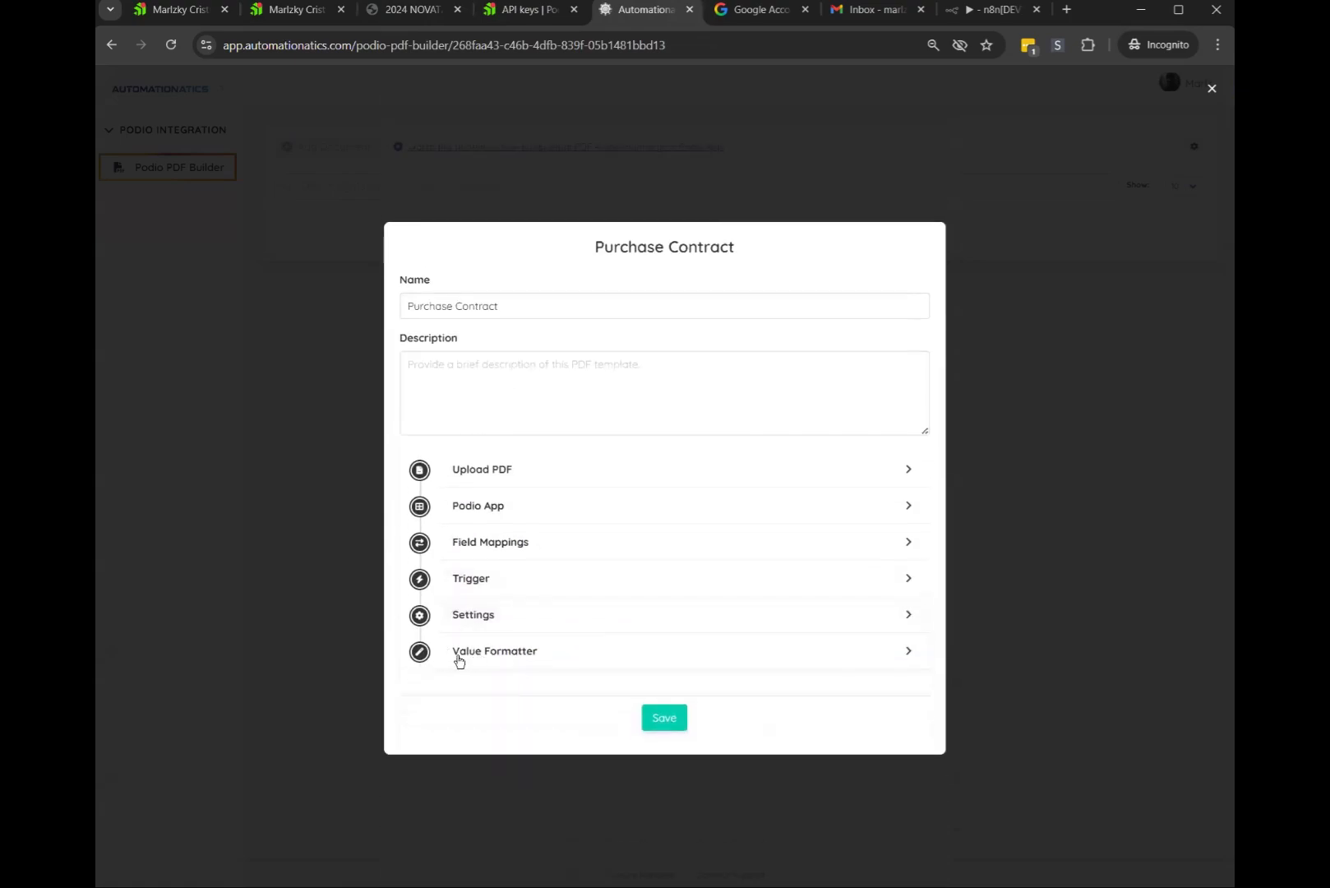
Expand the Value Formatter field list and try searching it for 'date'
{"action": "left_click", "coordinate": [509, 652]}
{"action": "left_click", "coordinate": [528, 563]}
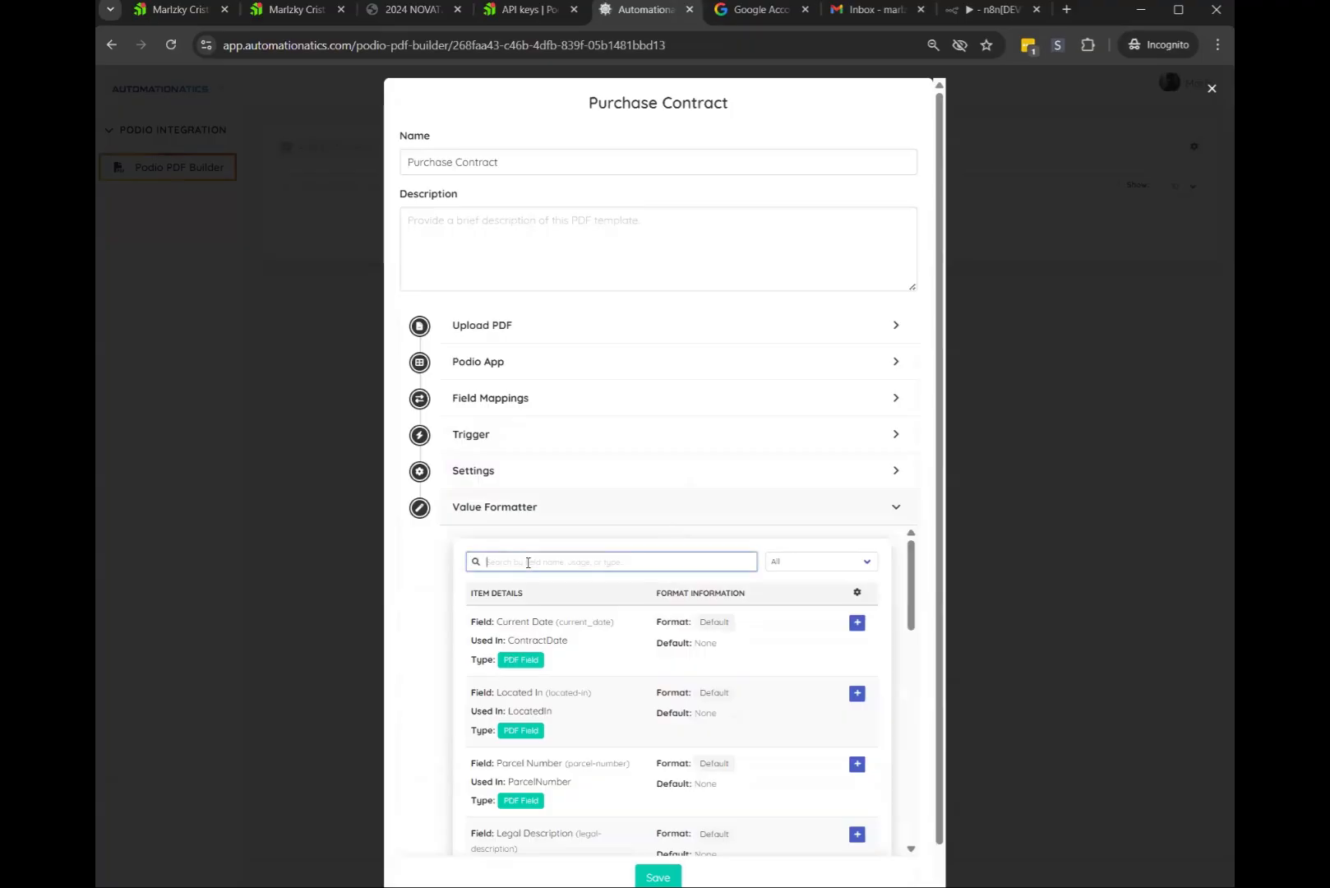
{"action": "type", "text": "date"}
{"action": "key", "text": "BackSpace"}
{"action": "key", "text": "BackSpace"}
{"action": "key", "text": "BackSpace"}
{"action": "key", "text": "BackSpace"}
{"action": "left_click", "coordinate": [411, 9]}
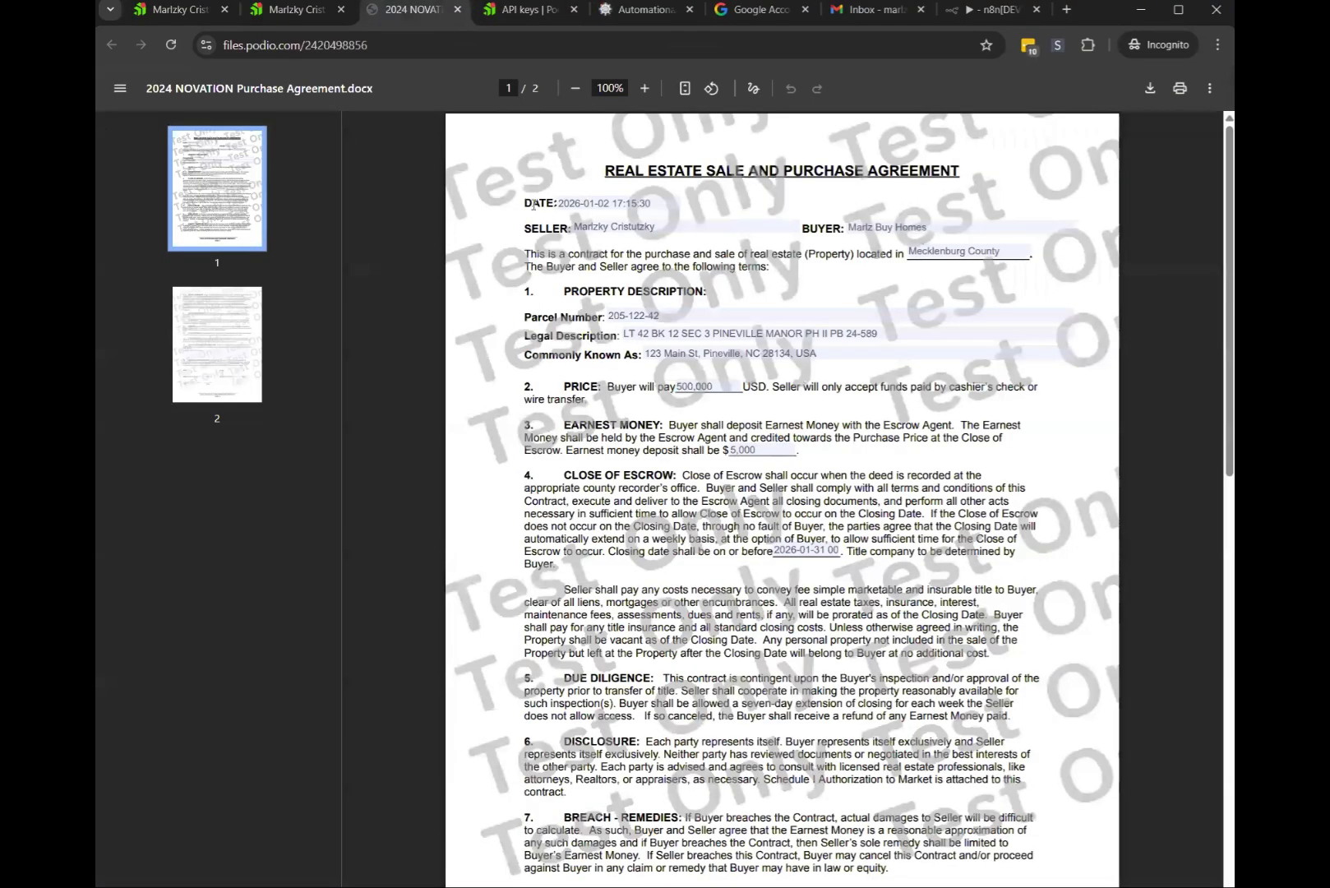
Check the PDF's DATE format and Parcel Number, then scroll to the deadline date near the end
{"action": "double_click", "coordinate": [548, 203]}
{"action": "left_click", "coordinate": [578, 203]}
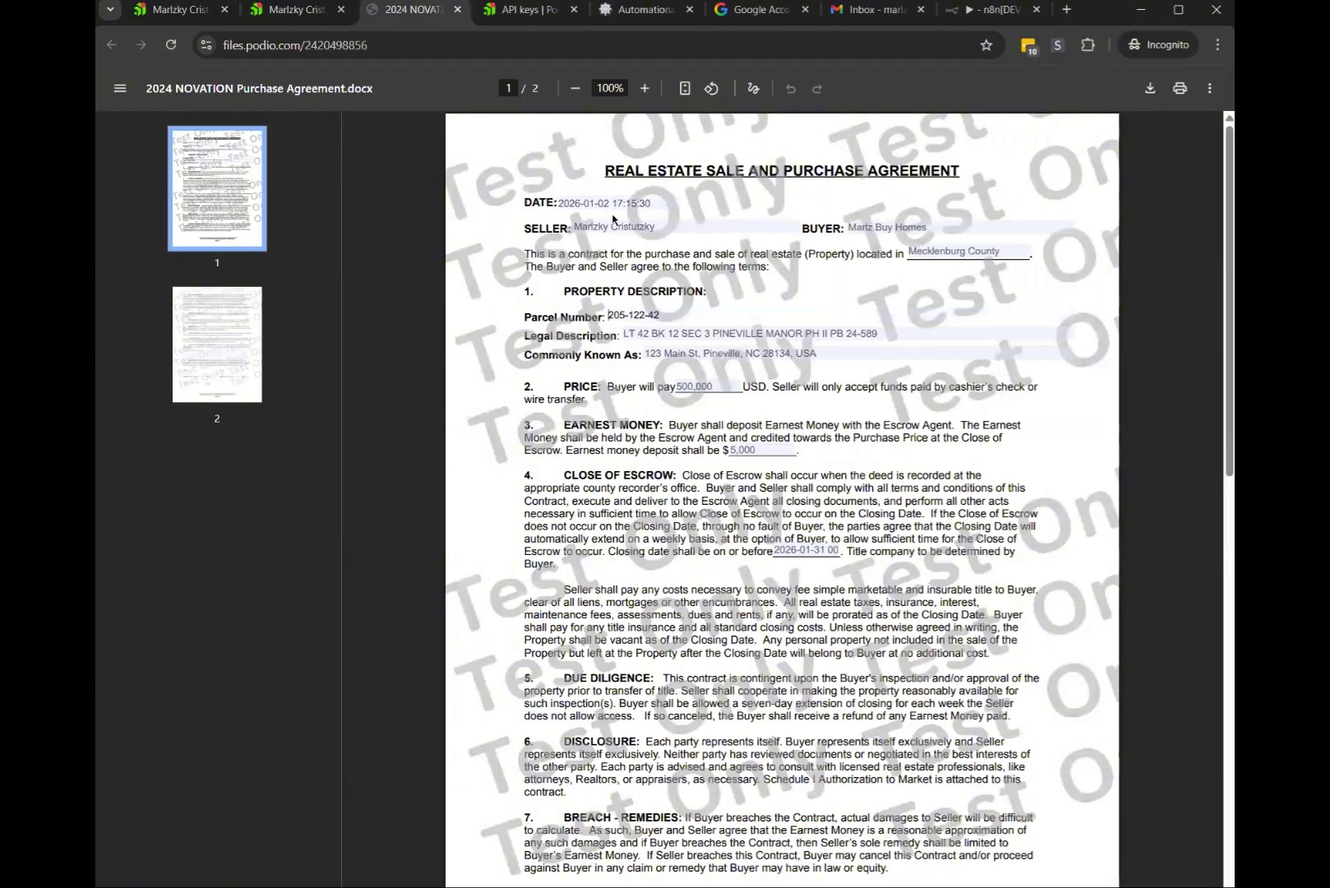
{"action": "left_click", "coordinate": [889, 317]}
{"action": "scroll", "coordinate": [797, 549], "scroll_direction": "down", "scroll_amount": 4}
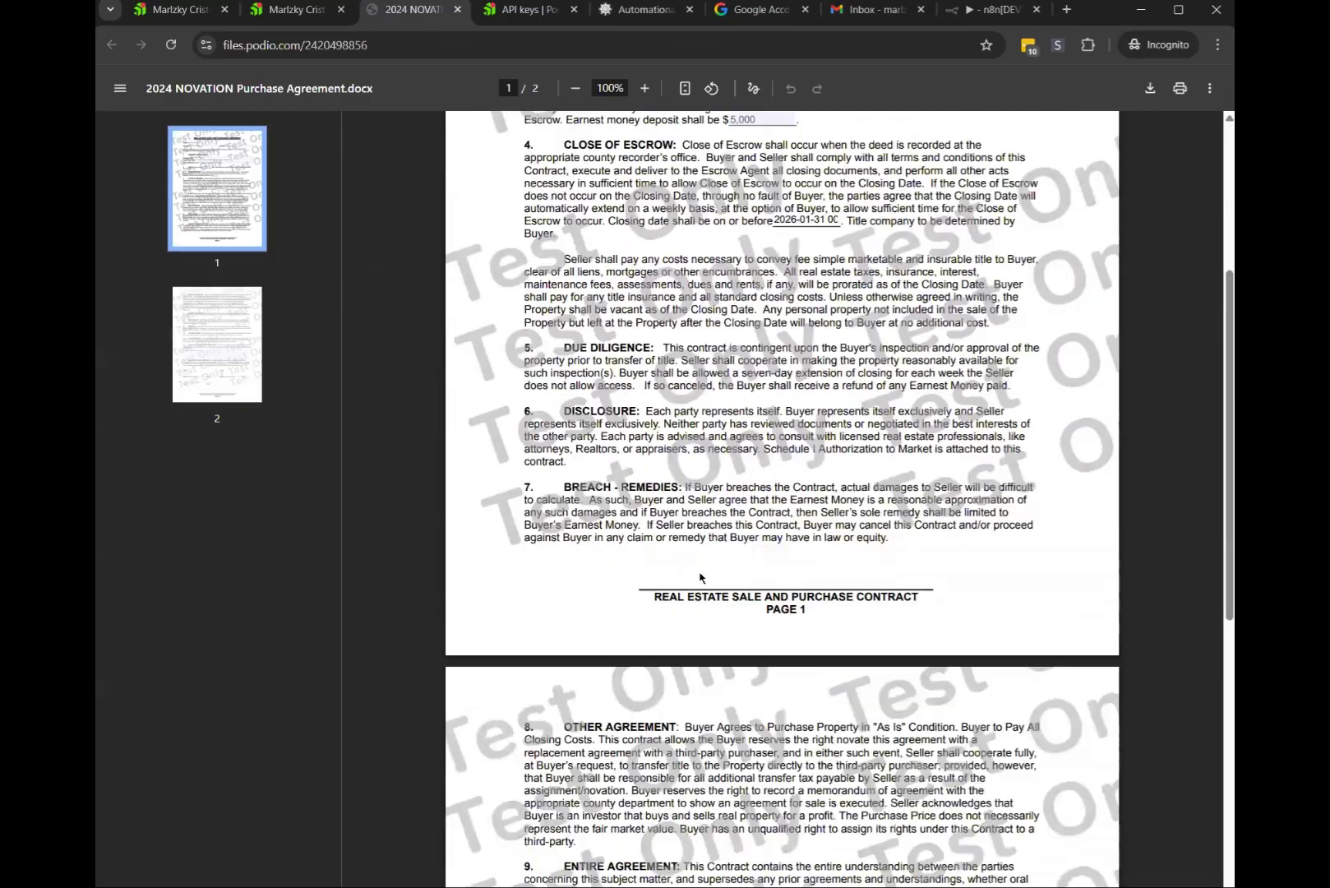
{"action": "scroll", "coordinate": [700, 578], "scroll_direction": "up", "scroll_amount": 1}
{"action": "scroll", "coordinate": [700, 578], "scroll_direction": "up", "scroll_amount": 1}
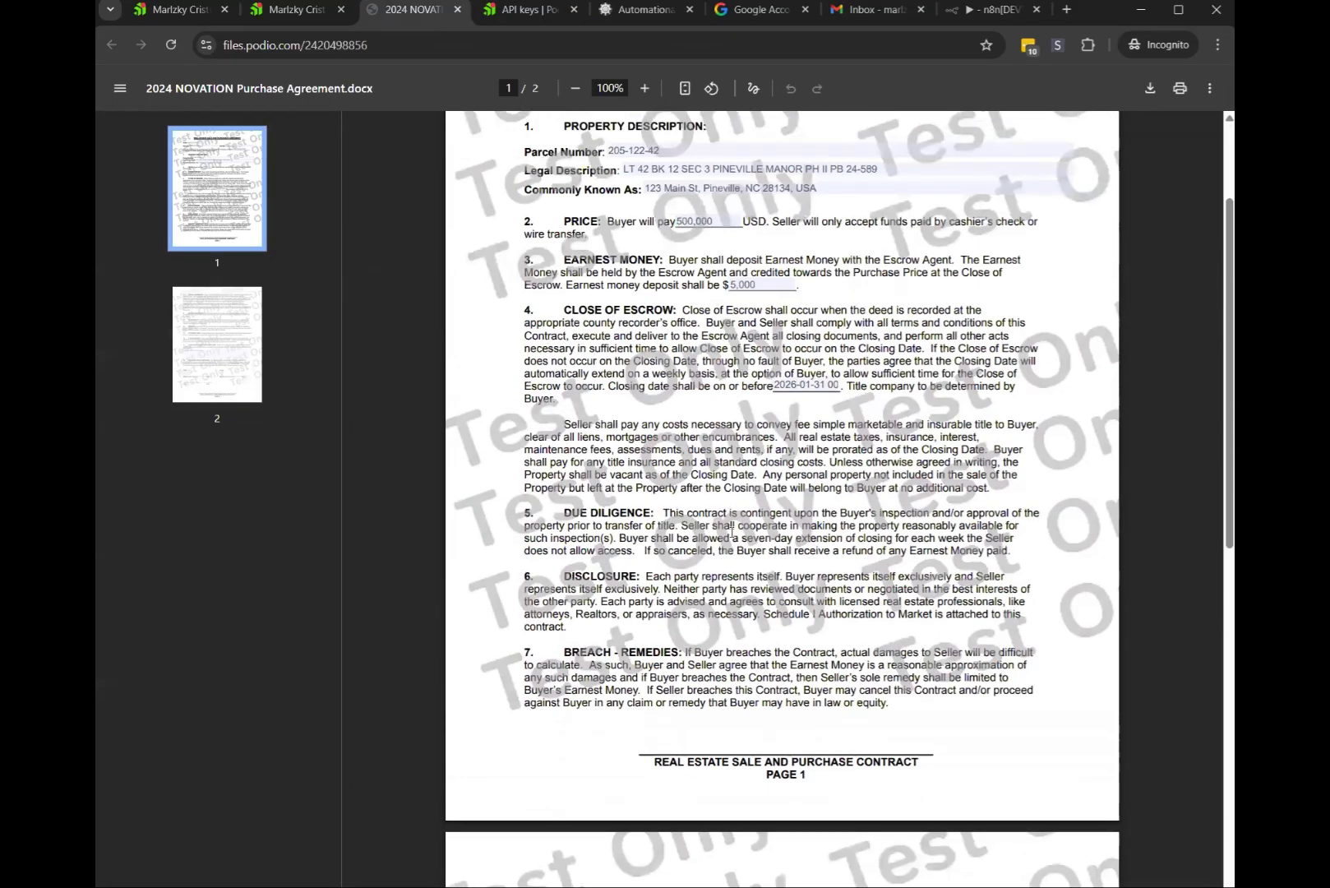
{"action": "scroll", "coordinate": [732, 532], "scroll_direction": "down", "scroll_amount": 4}
{"action": "scroll", "coordinate": [1002, 630], "scroll_direction": "down", "scroll_amount": 6}
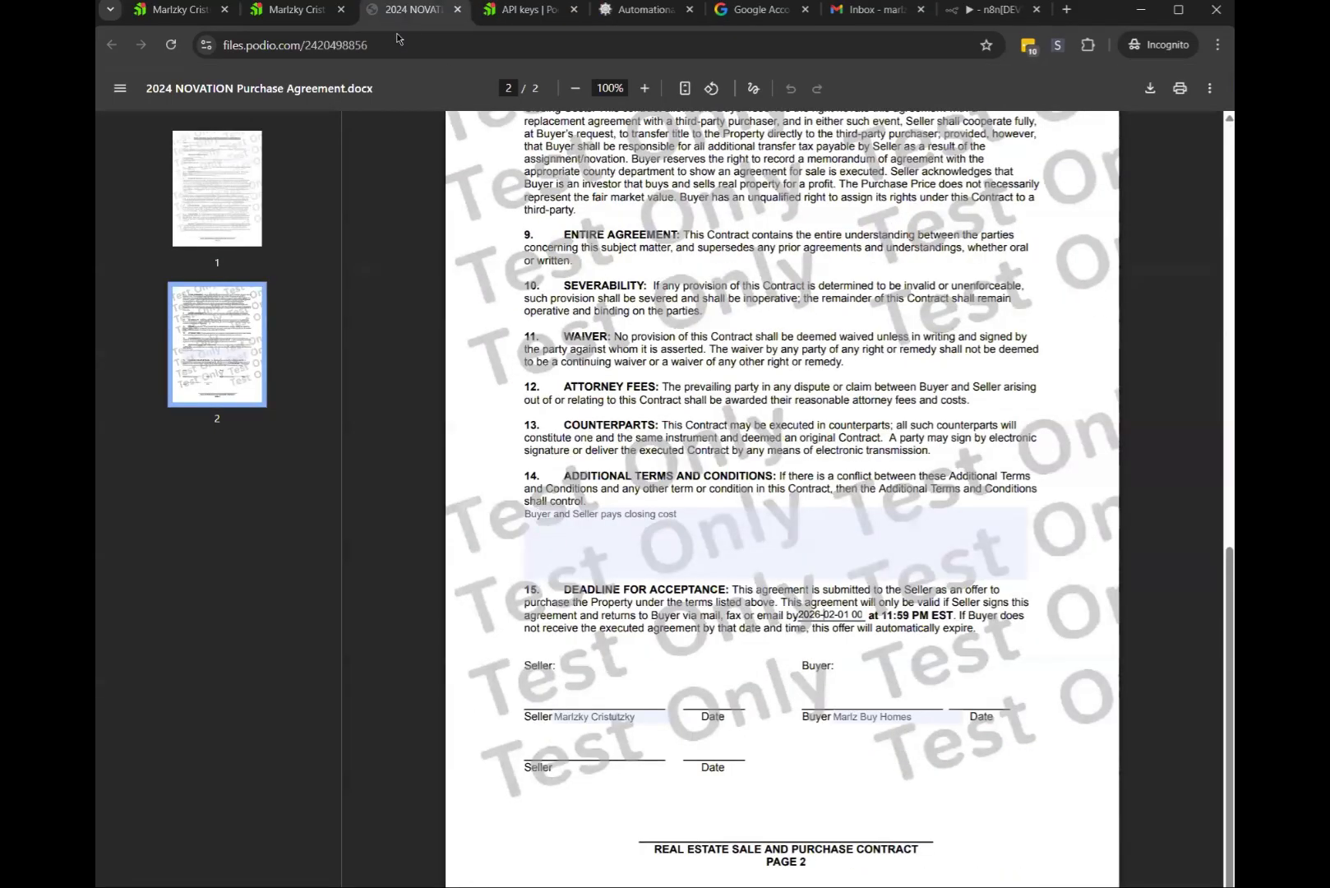
{"action": "left_click", "coordinate": [611, 10]}
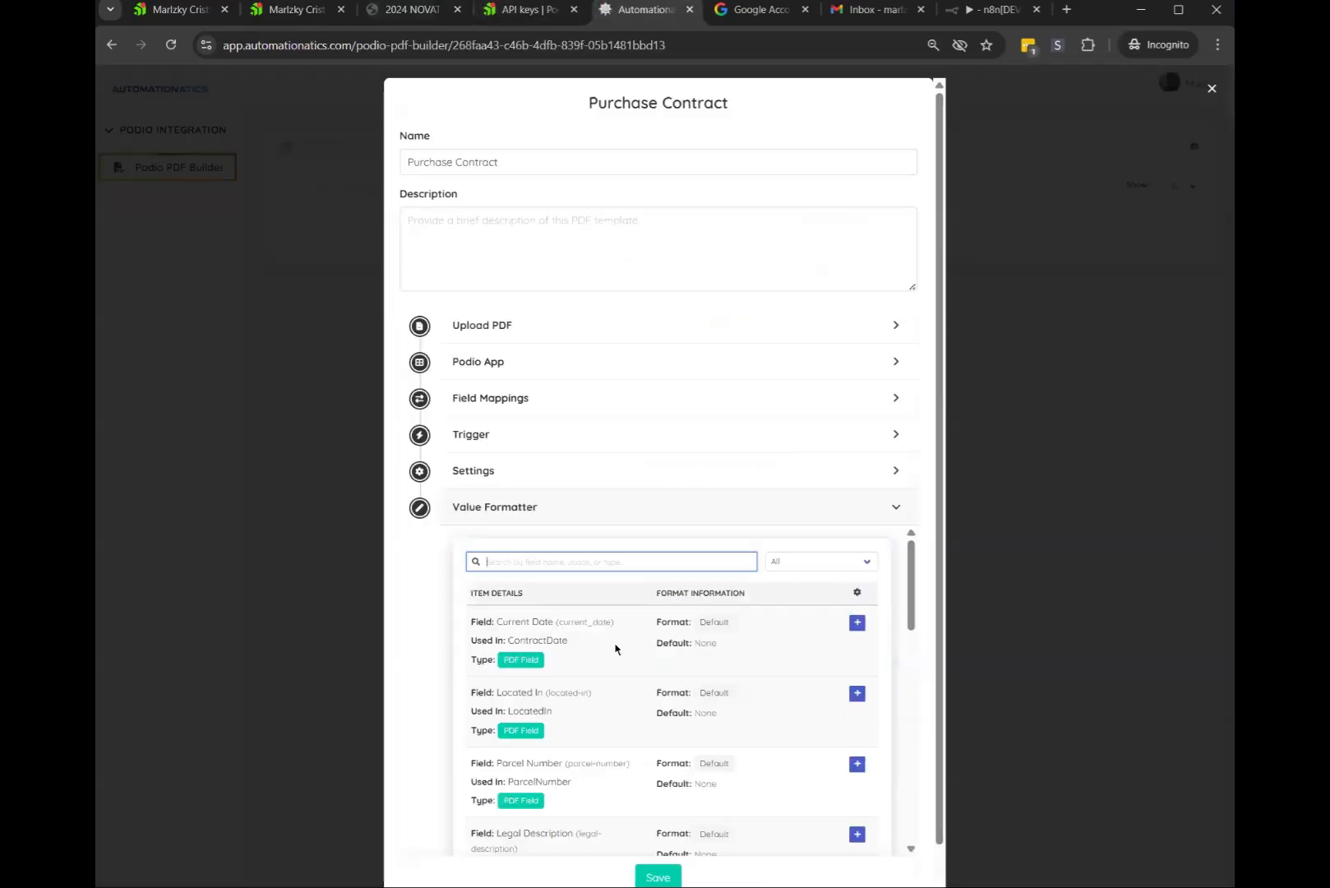
Search the formatter for 'cl' and inspect the Closing Date field and its ClosingDate mapping
{"action": "scroll", "coordinate": [625, 641], "scroll_direction": "down", "scroll_amount": 2}
{"action": "scroll", "coordinate": [633, 628], "scroll_direction": "up", "scroll_amount": 2}
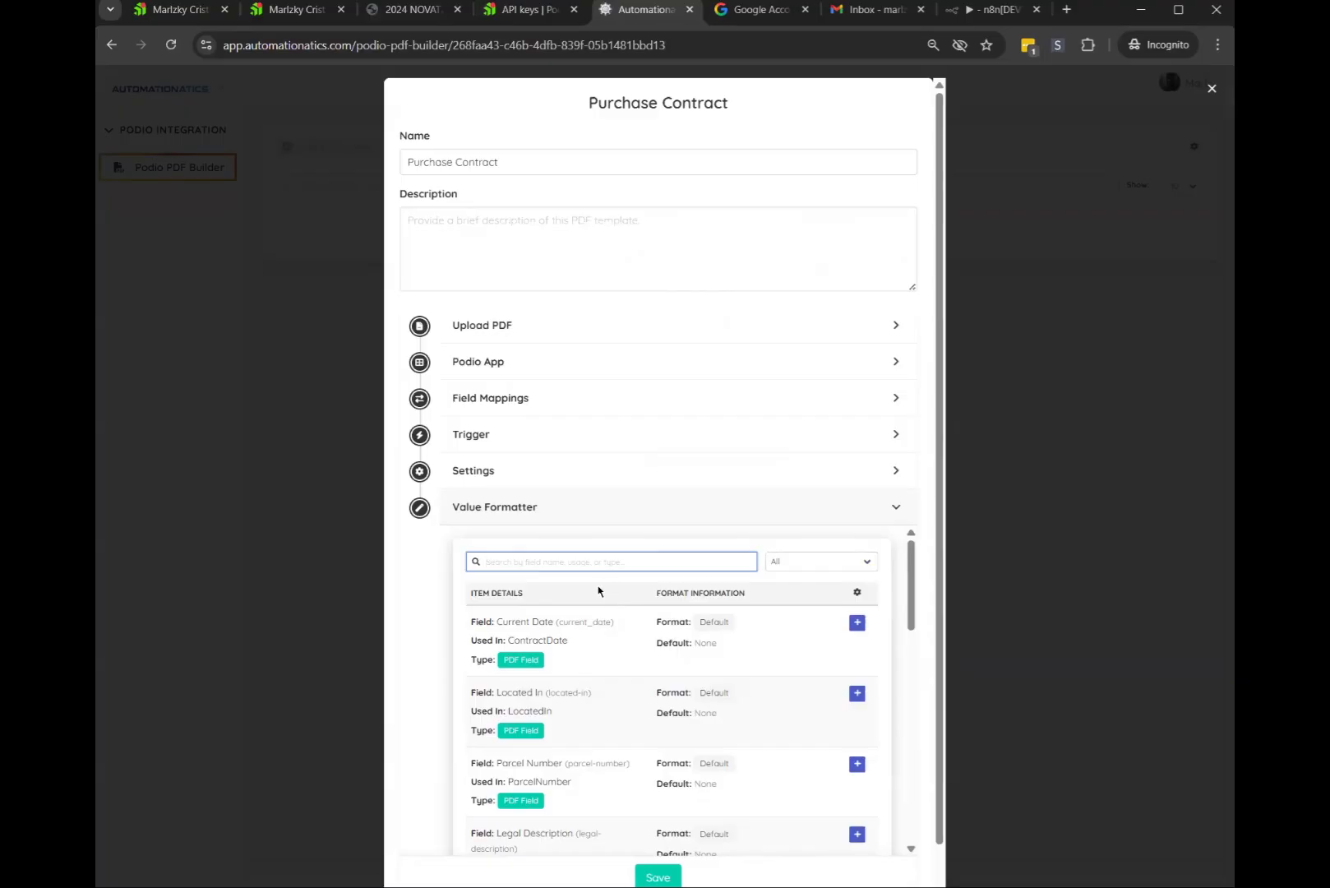
{"action": "scroll", "coordinate": [608, 591], "scroll_direction": "down", "scroll_amount": 1}
{"action": "scroll", "coordinate": [575, 575], "scroll_direction": "up", "scroll_amount": 1}
{"action": "left_click", "coordinate": [510, 554]}
{"action": "type", "text": "closing"}
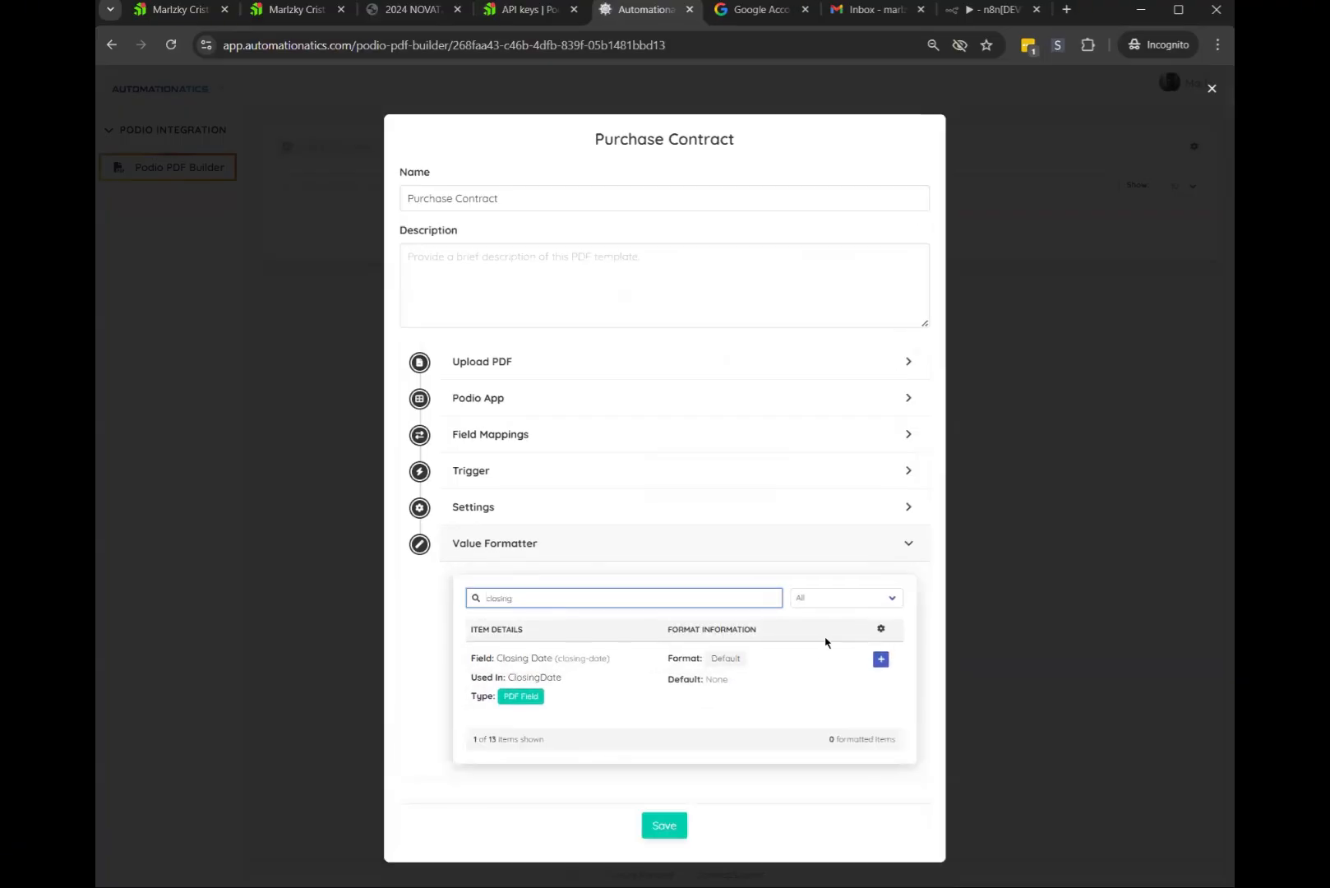
{"action": "left_click", "coordinate": [880, 658]}
{"action": "left_click", "coordinate": [882, 423]}
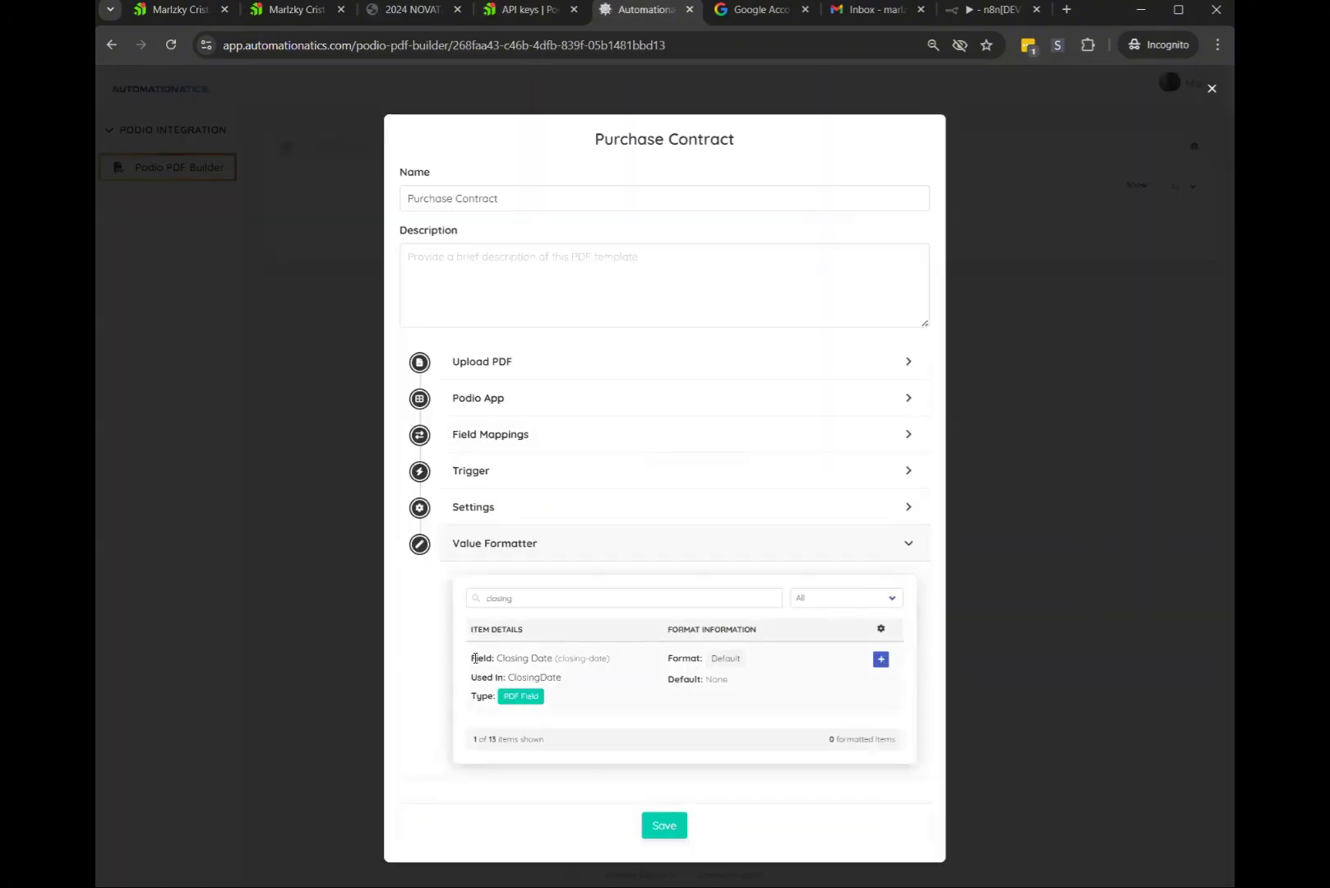
{"action": "left_click_drag", "start_coordinate": [475, 658], "coordinate": [592, 657]}
{"action": "left_click", "coordinate": [645, 653]}
{"action": "left_click_drag", "start_coordinate": [471, 677], "coordinate": [580, 679]}
{"action": "double_click", "coordinate": [551, 674]}
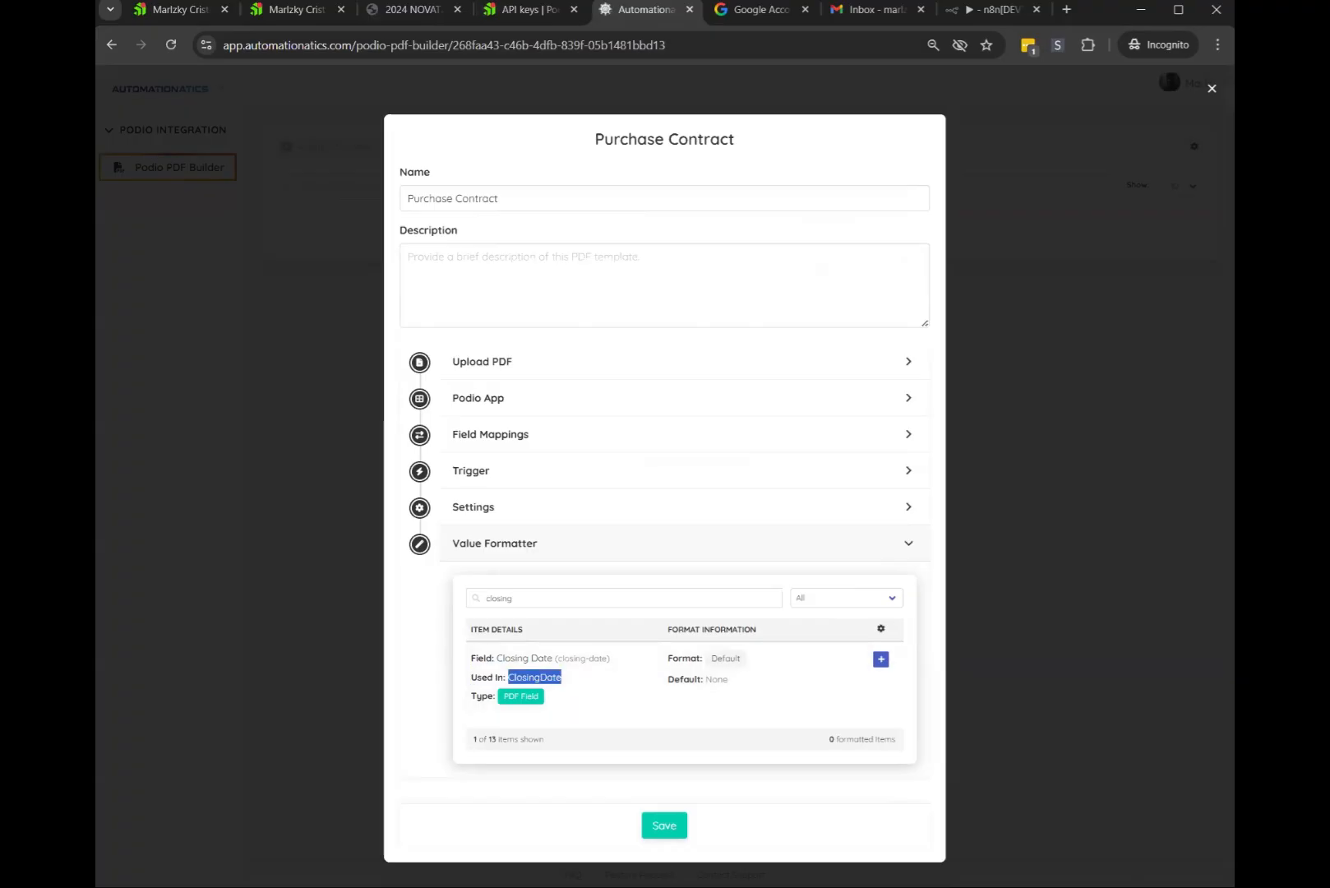
{"action": "left_click", "coordinate": [661, 651]}
Format Closing Date as MM/DD/YYYY, so 2024-01-15 renders as 01/15/2024
{"action": "left_click", "coordinate": [881, 663]}
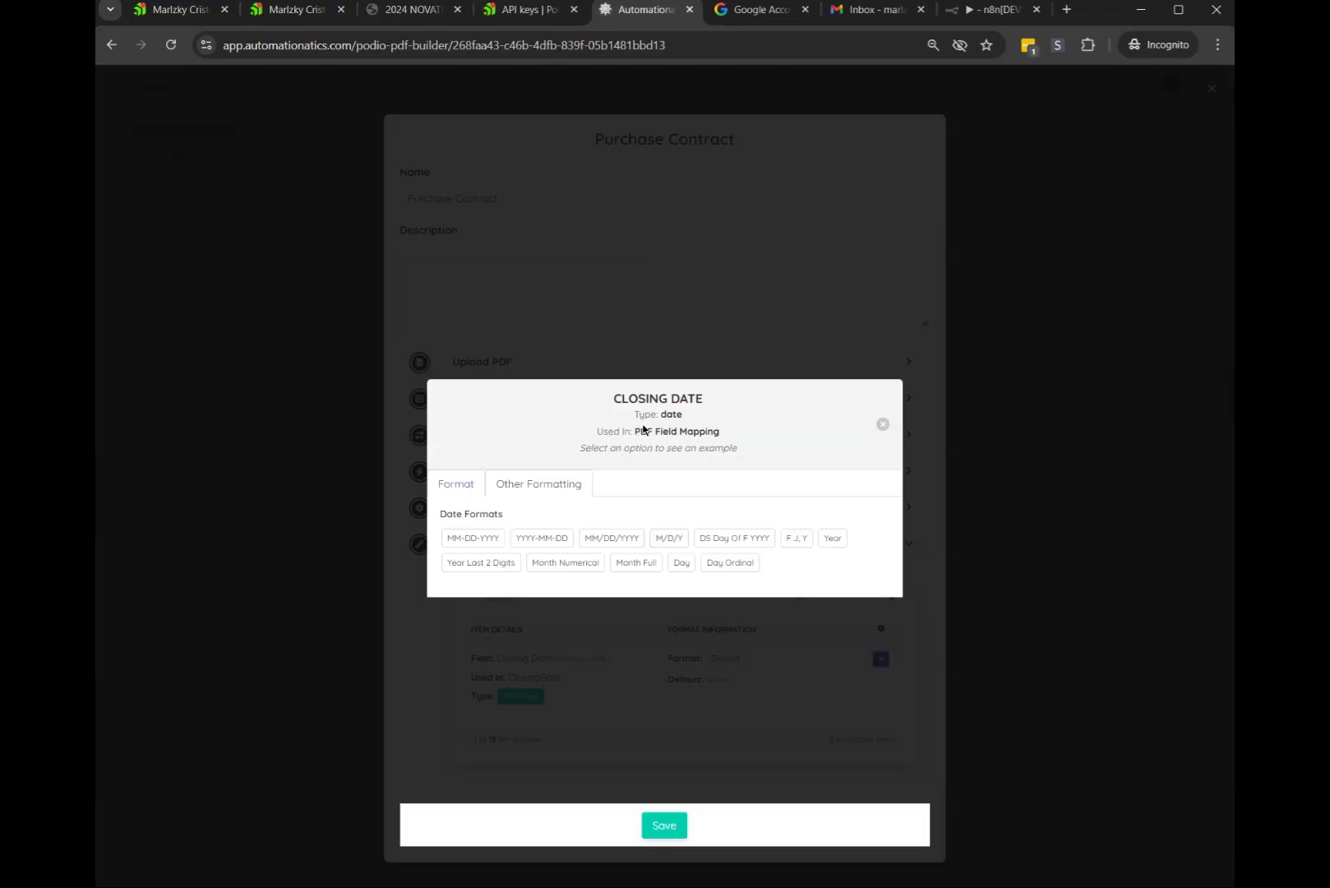
{"action": "left_click_drag", "start_coordinate": [638, 413], "coordinate": [731, 422]}
{"action": "left_click", "coordinate": [751, 461]}
{"action": "left_click_drag", "start_coordinate": [440, 516], "coordinate": [555, 522]}
{"action": "left_click", "coordinate": [446, 547]}
{"action": "left_click", "coordinate": [613, 542]}
{"action": "left_click_drag", "start_coordinate": [687, 447], "coordinate": [770, 480]}
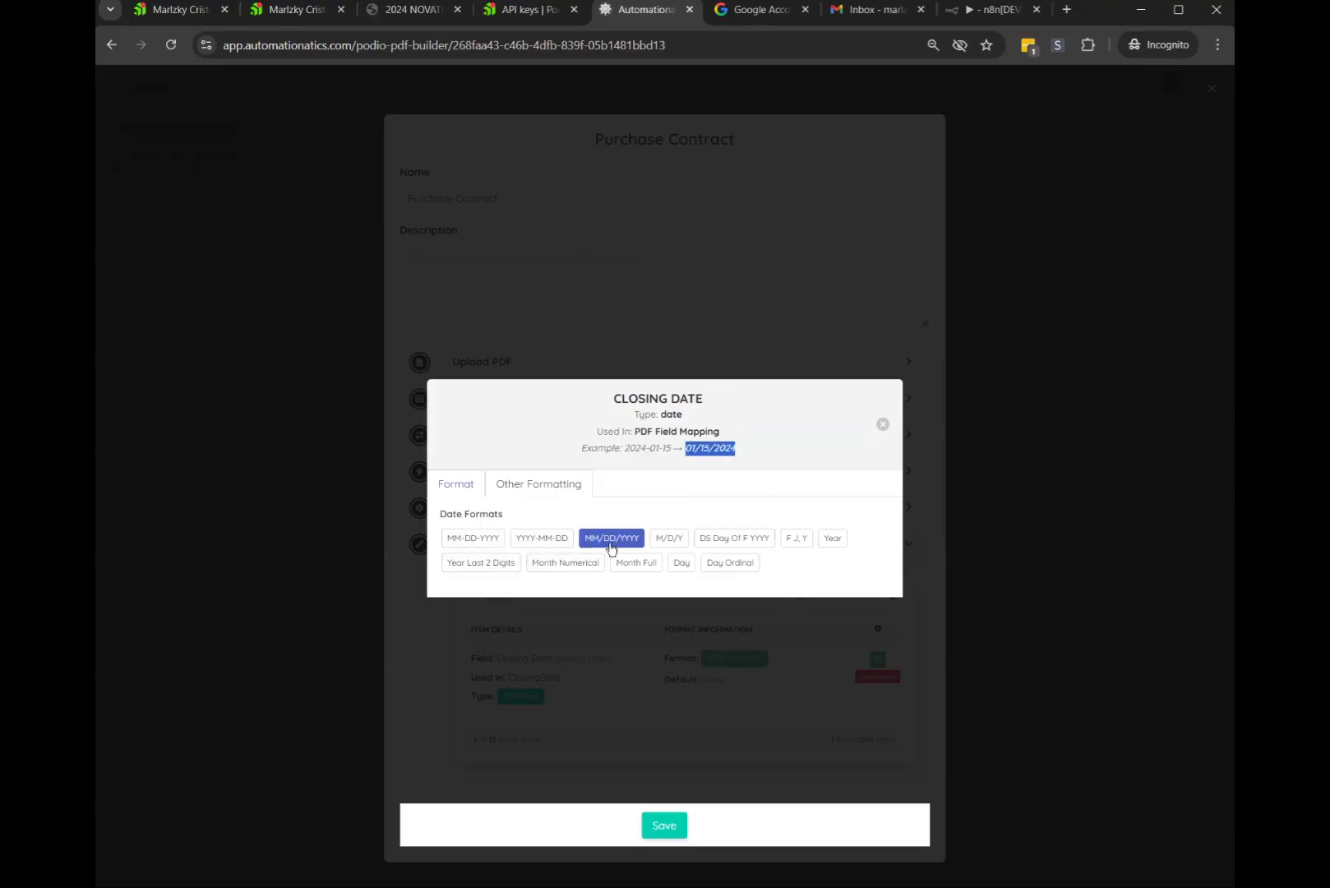
{"action": "left_click", "coordinate": [671, 540]}
{"action": "left_click", "coordinate": [604, 542]}
{"action": "left_click", "coordinate": [882, 423]}
Format Current Date and Deadline Date as MM/DD/YYYY
{"action": "double_click", "coordinate": [541, 595]}
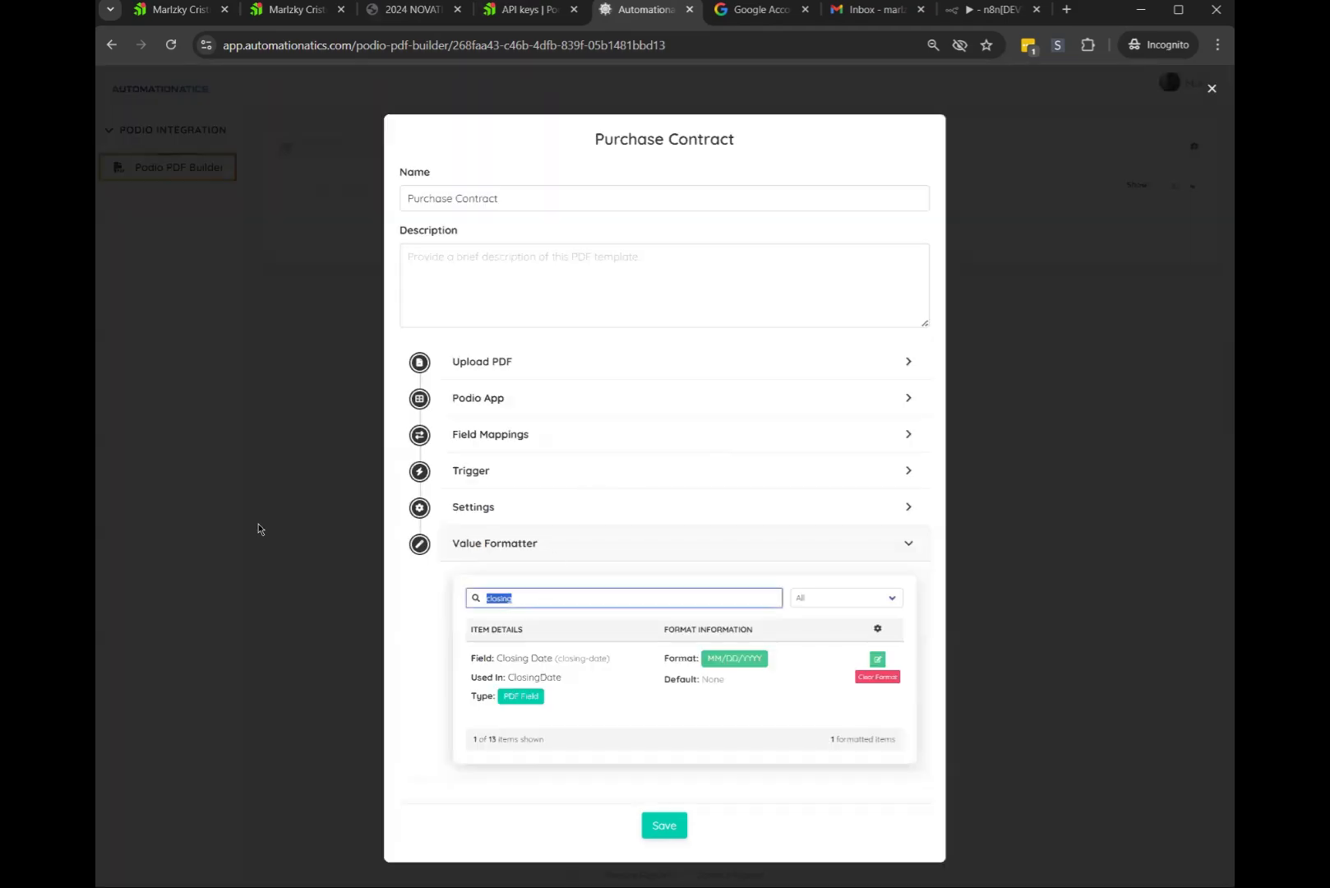
{"action": "type", "text": "current"}
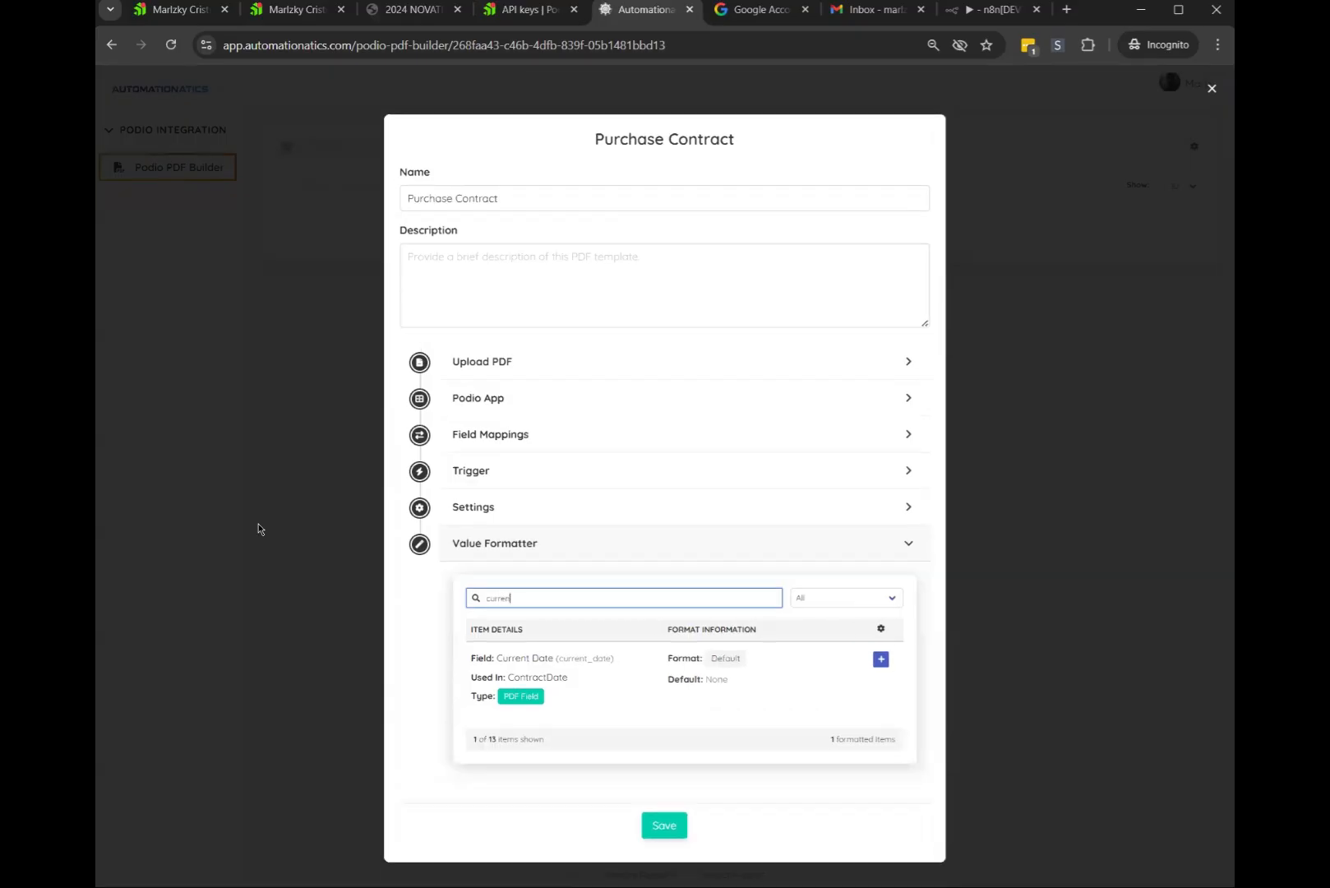
{"action": "left_click", "coordinate": [878, 657]}
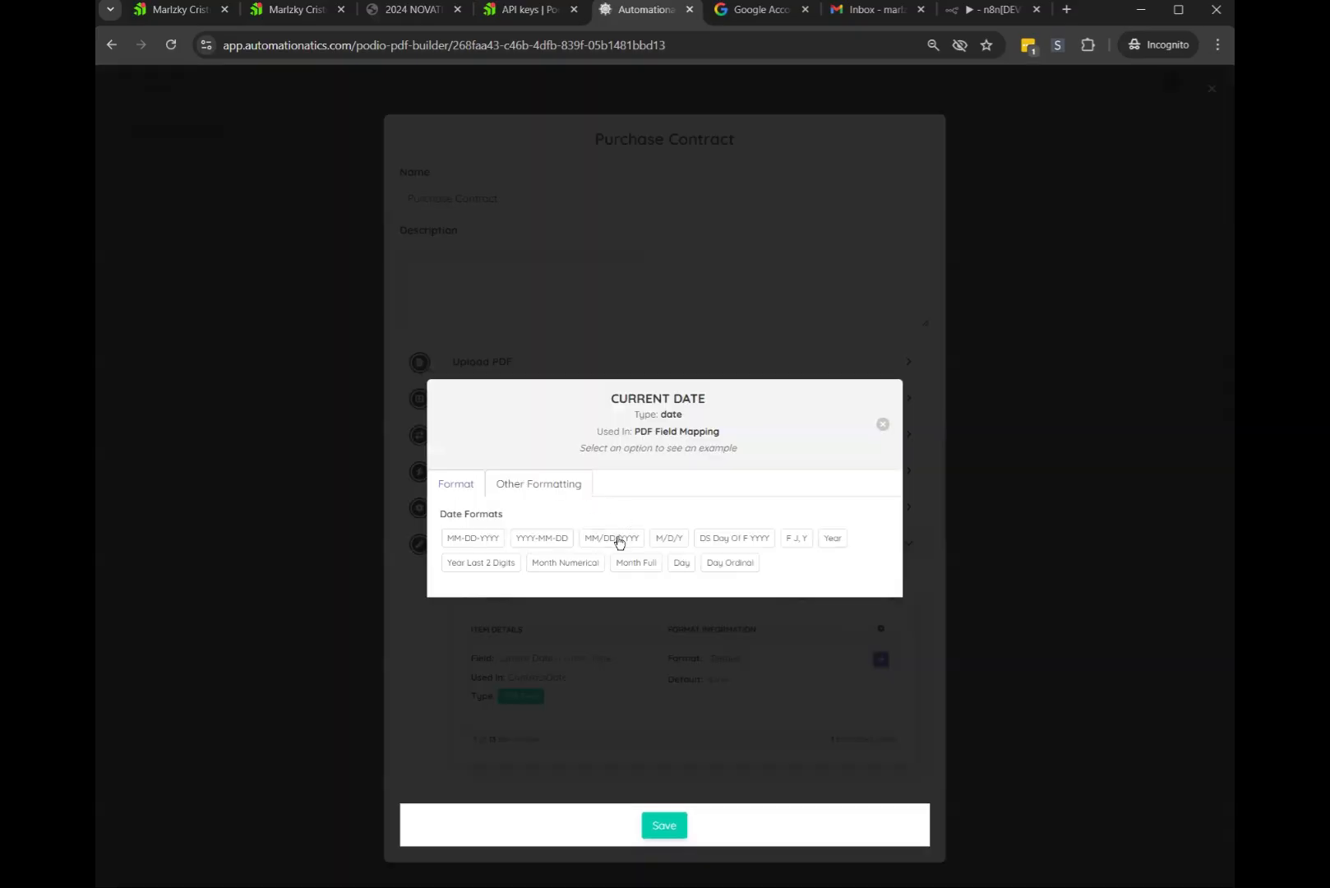
{"action": "left_click", "coordinate": [618, 539]}
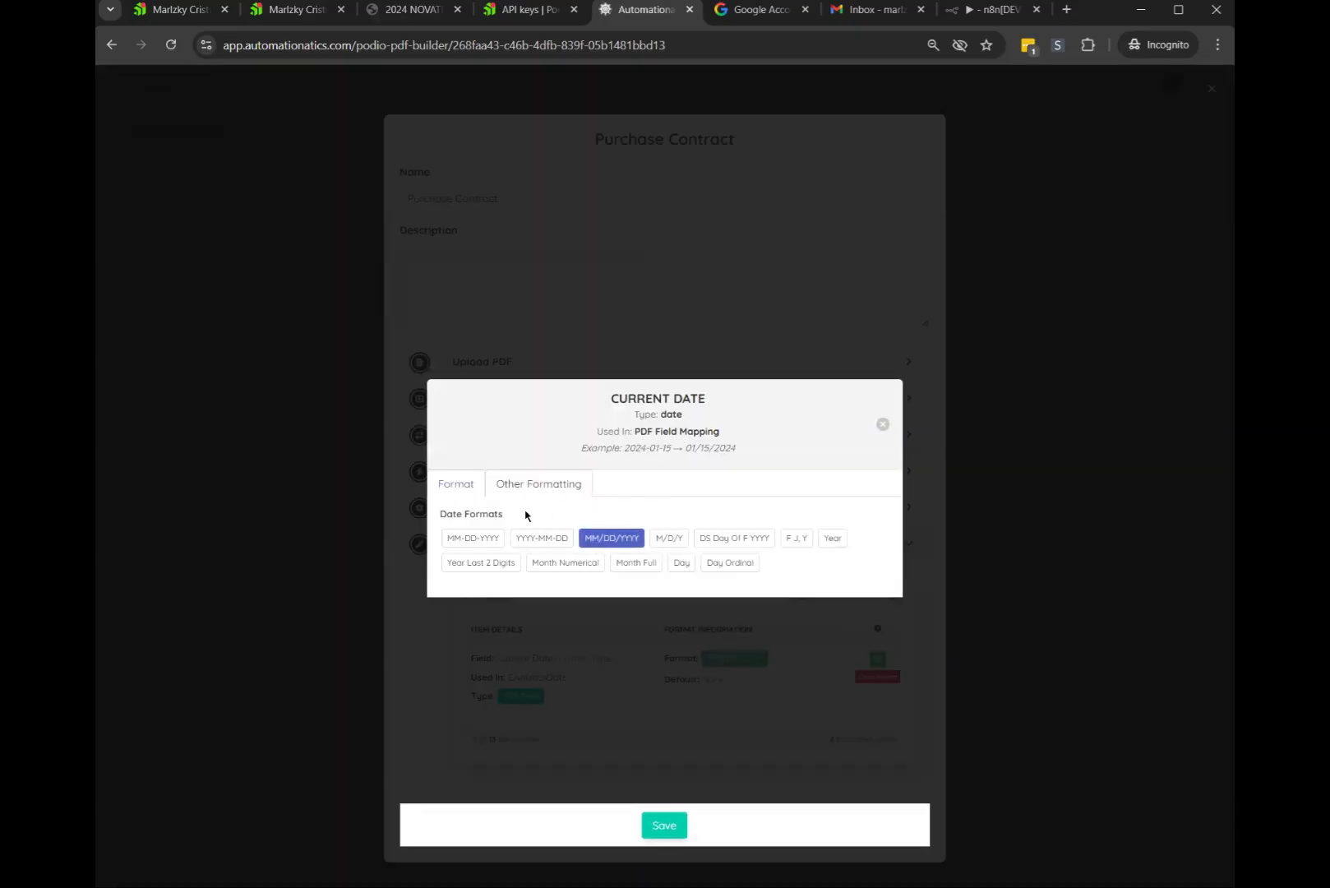
{"action": "left_click", "coordinate": [883, 425]}
{"action": "double_click", "coordinate": [609, 598]}
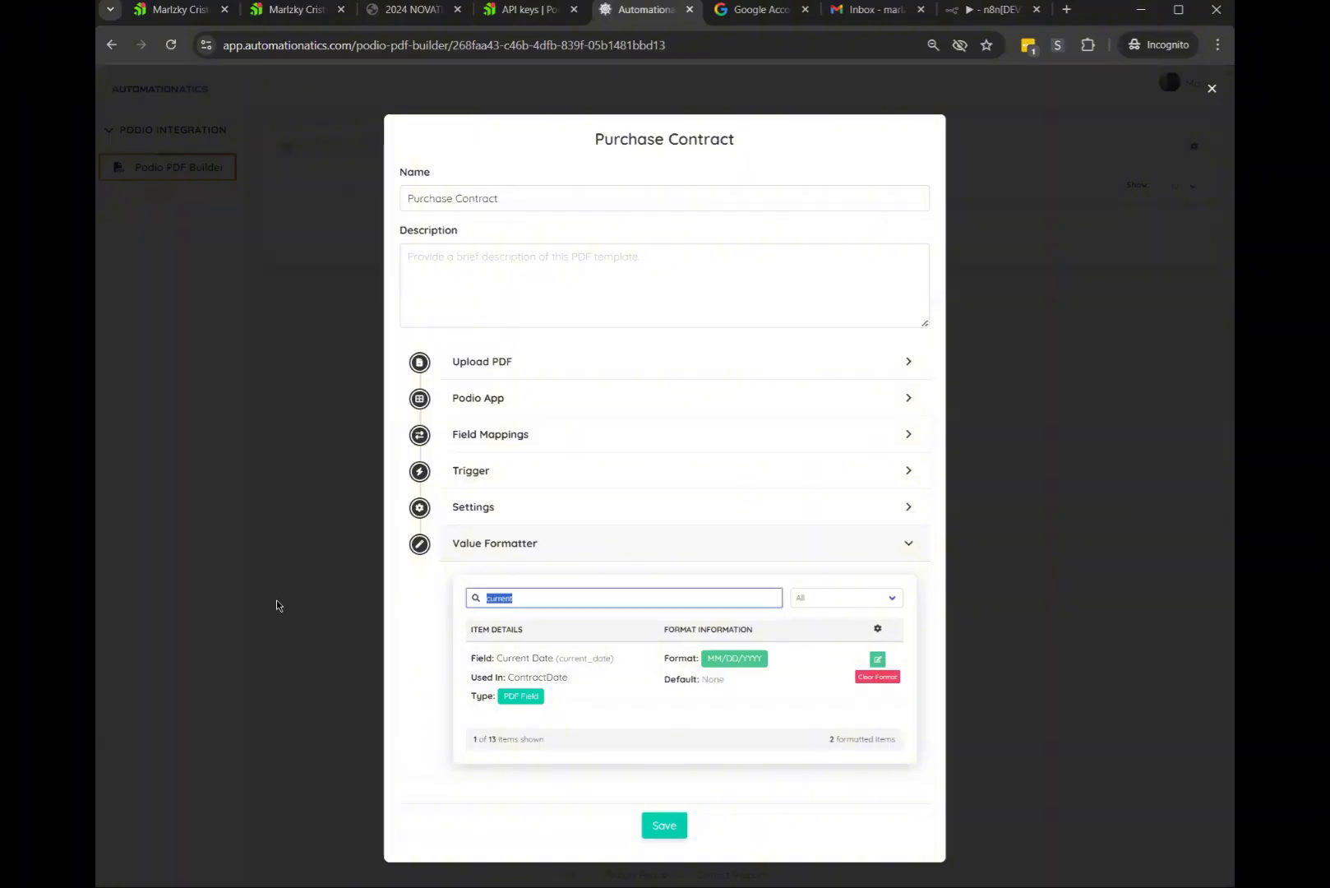
{"action": "type", "text": "dead"}
{"action": "left_click", "coordinate": [880, 658]}
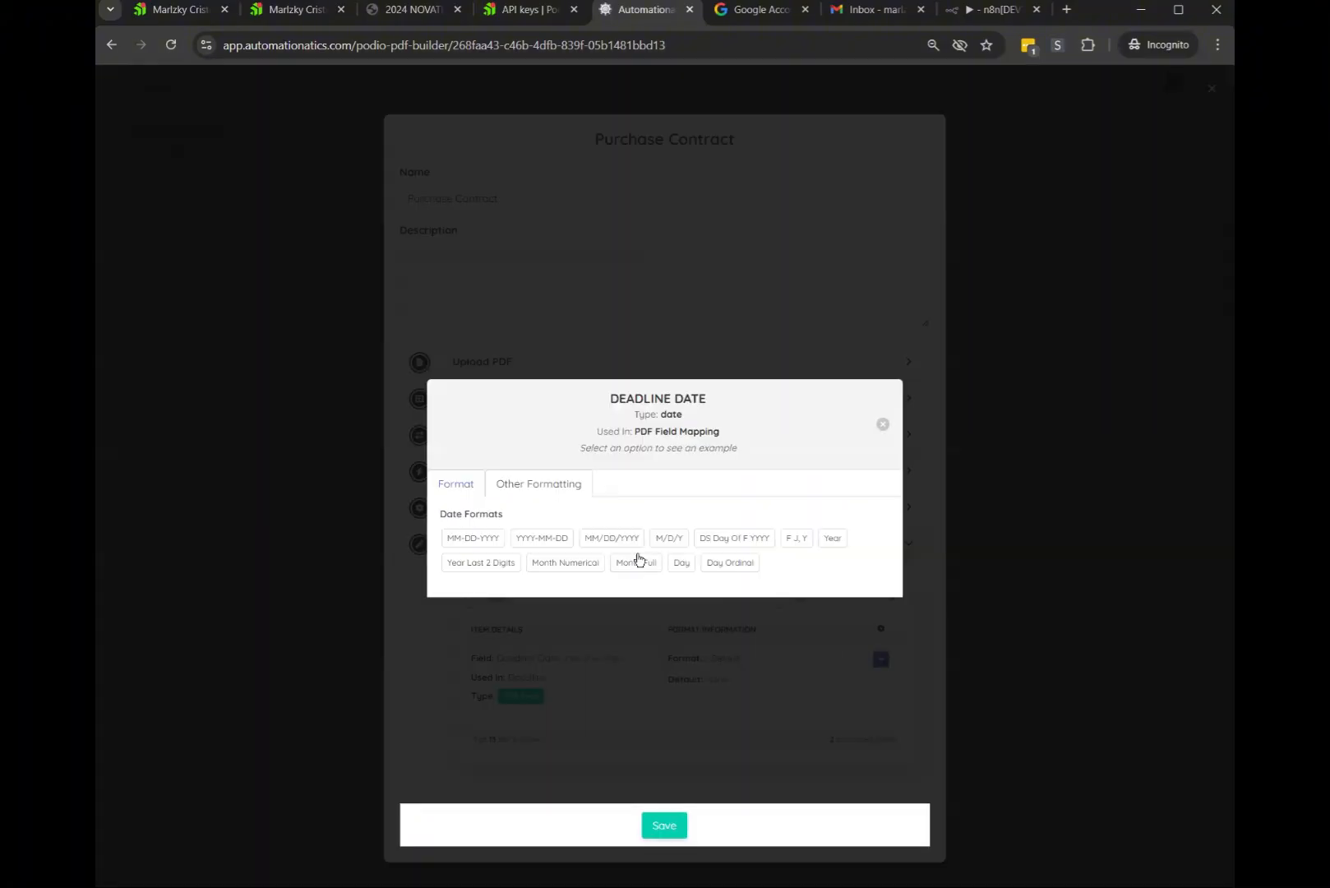
{"action": "left_click", "coordinate": [627, 538]}
{"action": "left_click", "coordinate": [883, 424]}
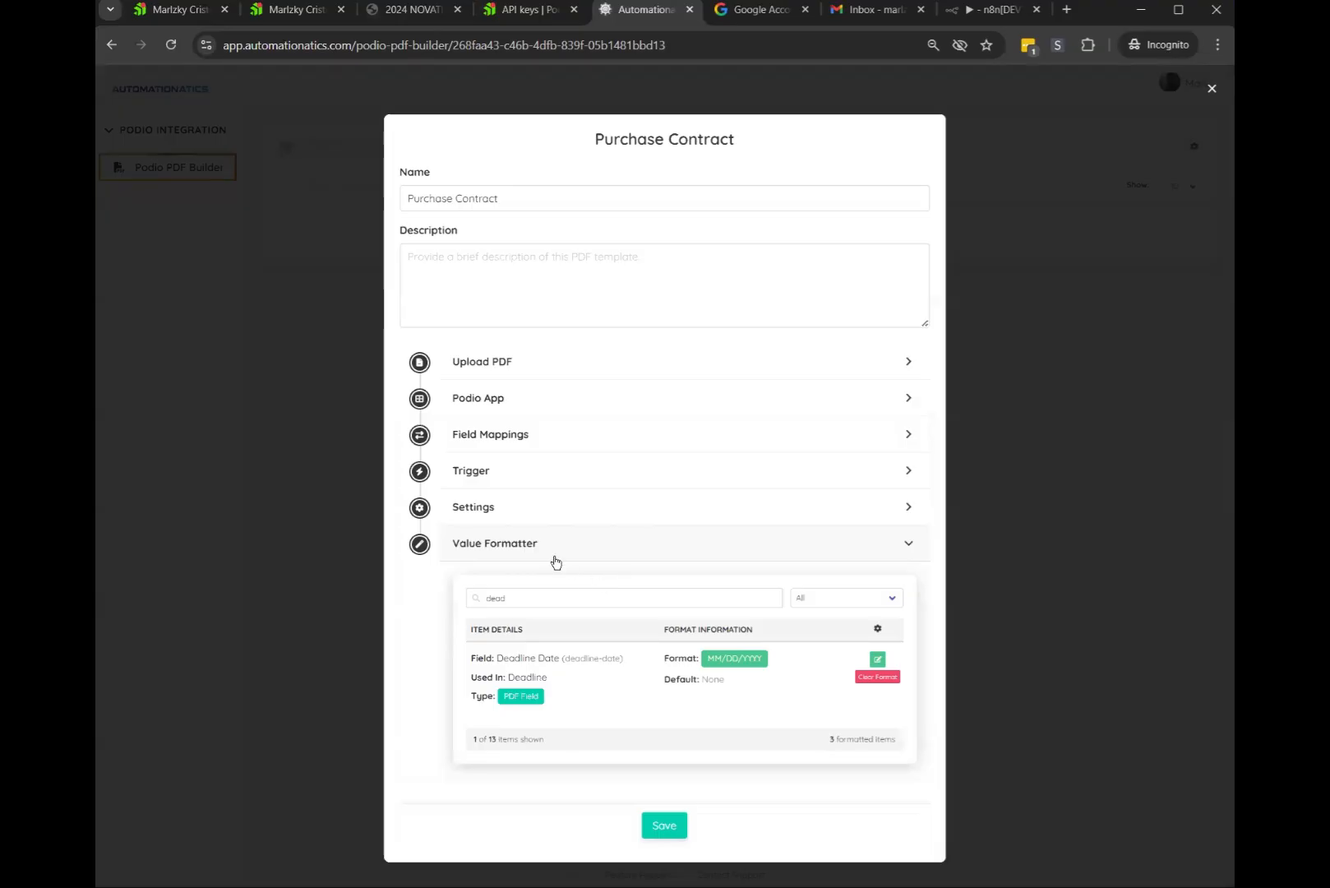
Search the formatter for 'proper' to find the Property Address fields
{"action": "double_click", "coordinate": [626, 596]}
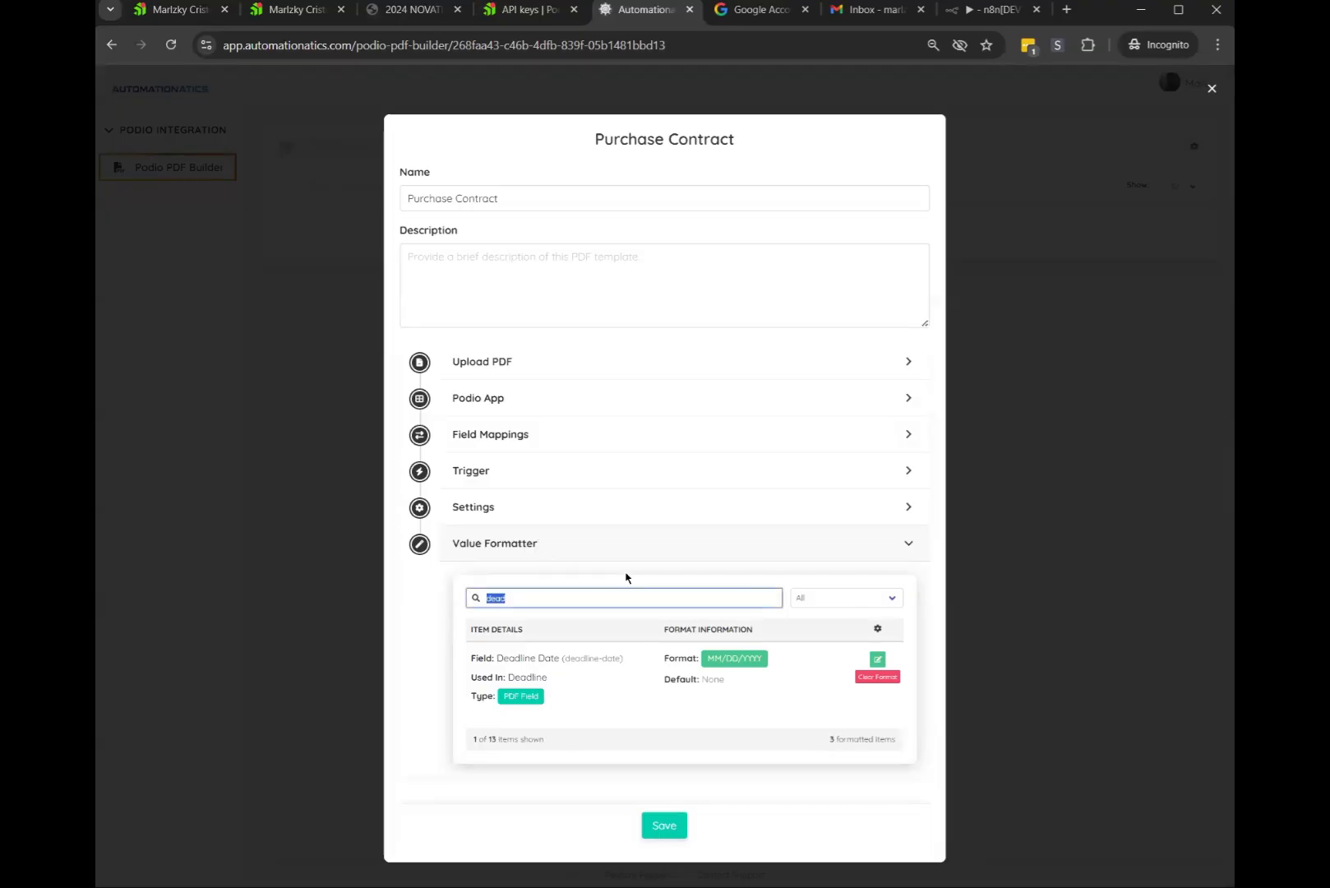
{"action": "type", "text": "proper"}
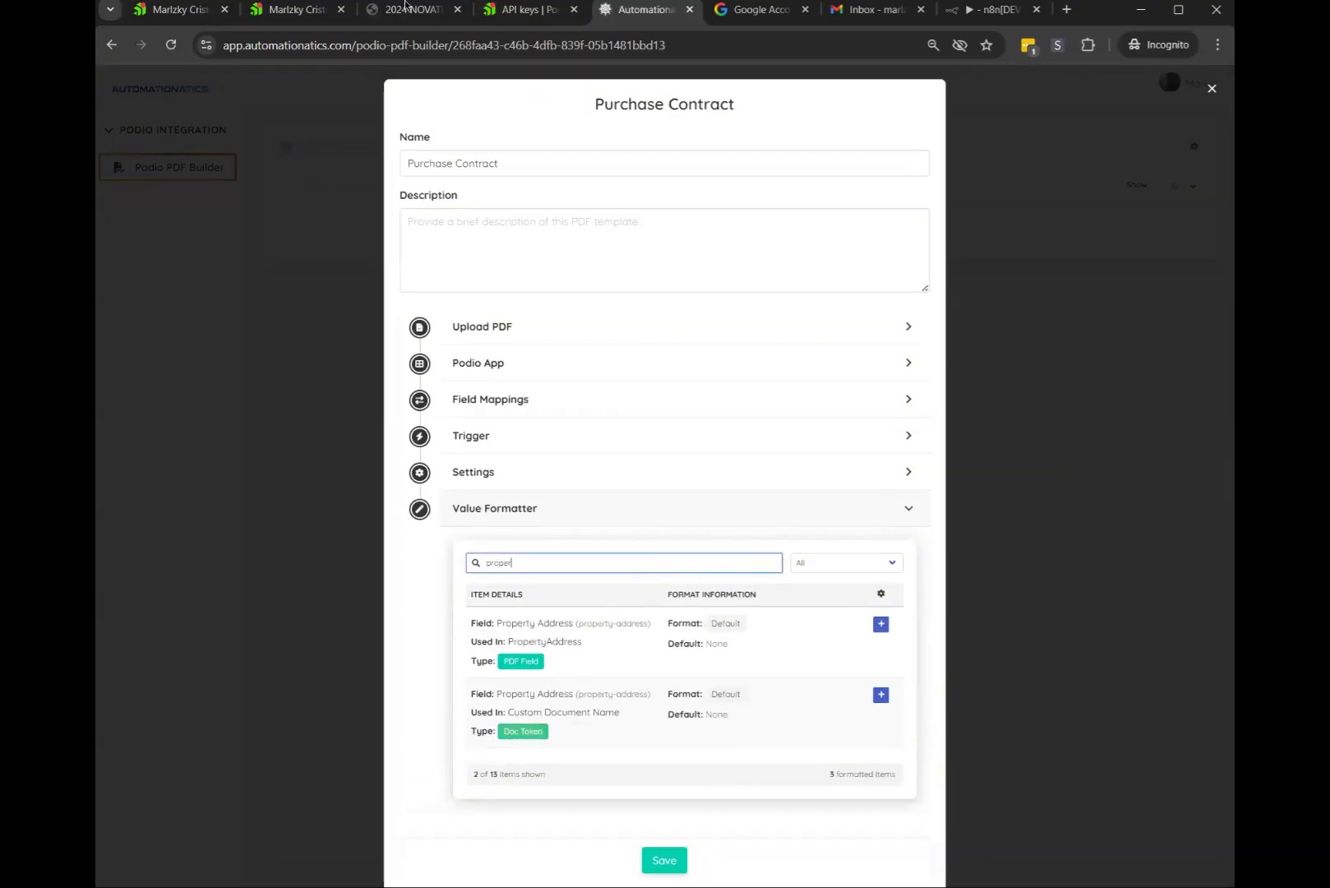
{"action": "left_click", "coordinate": [405, 9]}
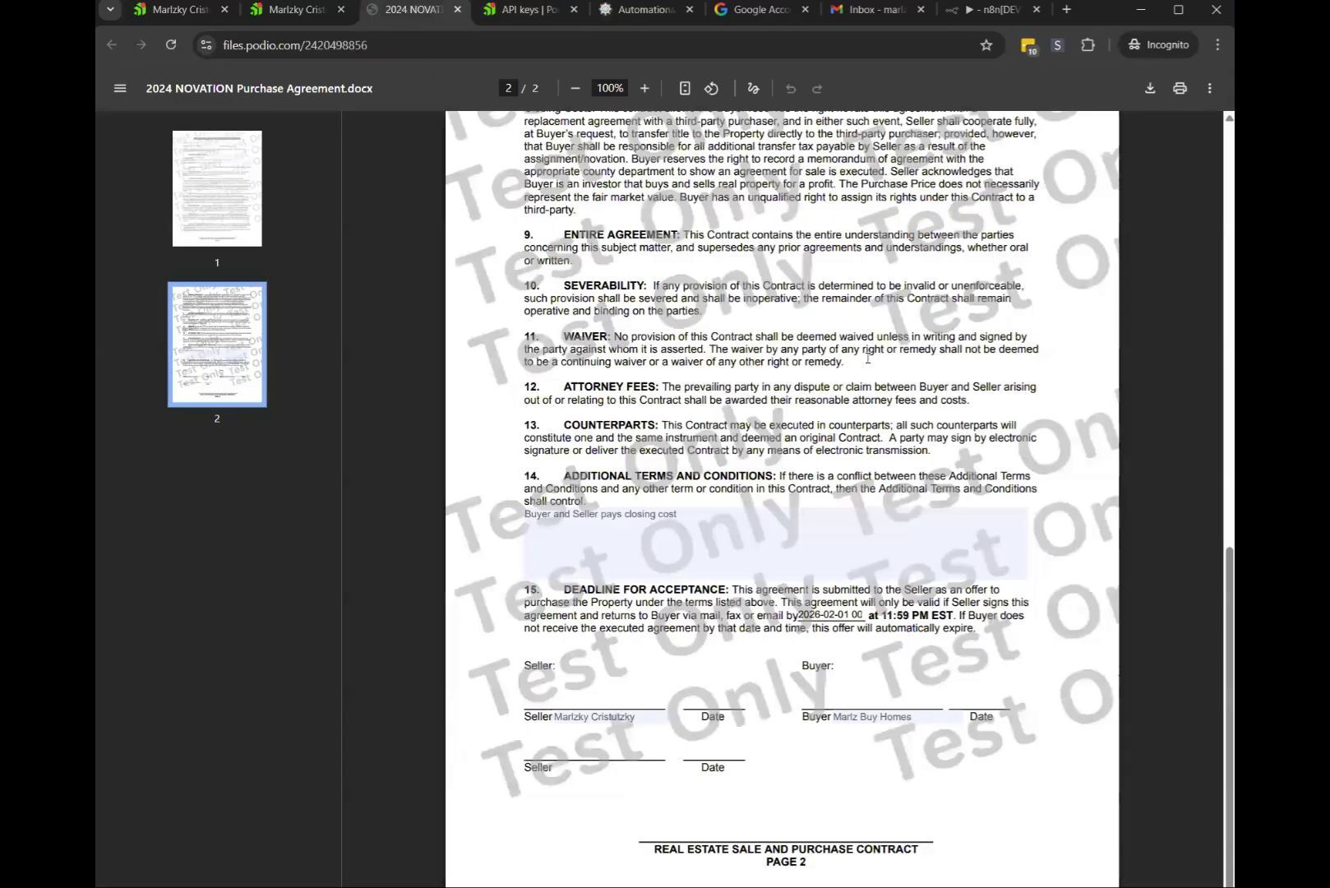
Go to page 1 of the agreement and inspect the 'USA' ending of the Commonly Known As address
{"action": "key", "text": "Home"}
{"action": "left_click", "coordinate": [827, 352]}
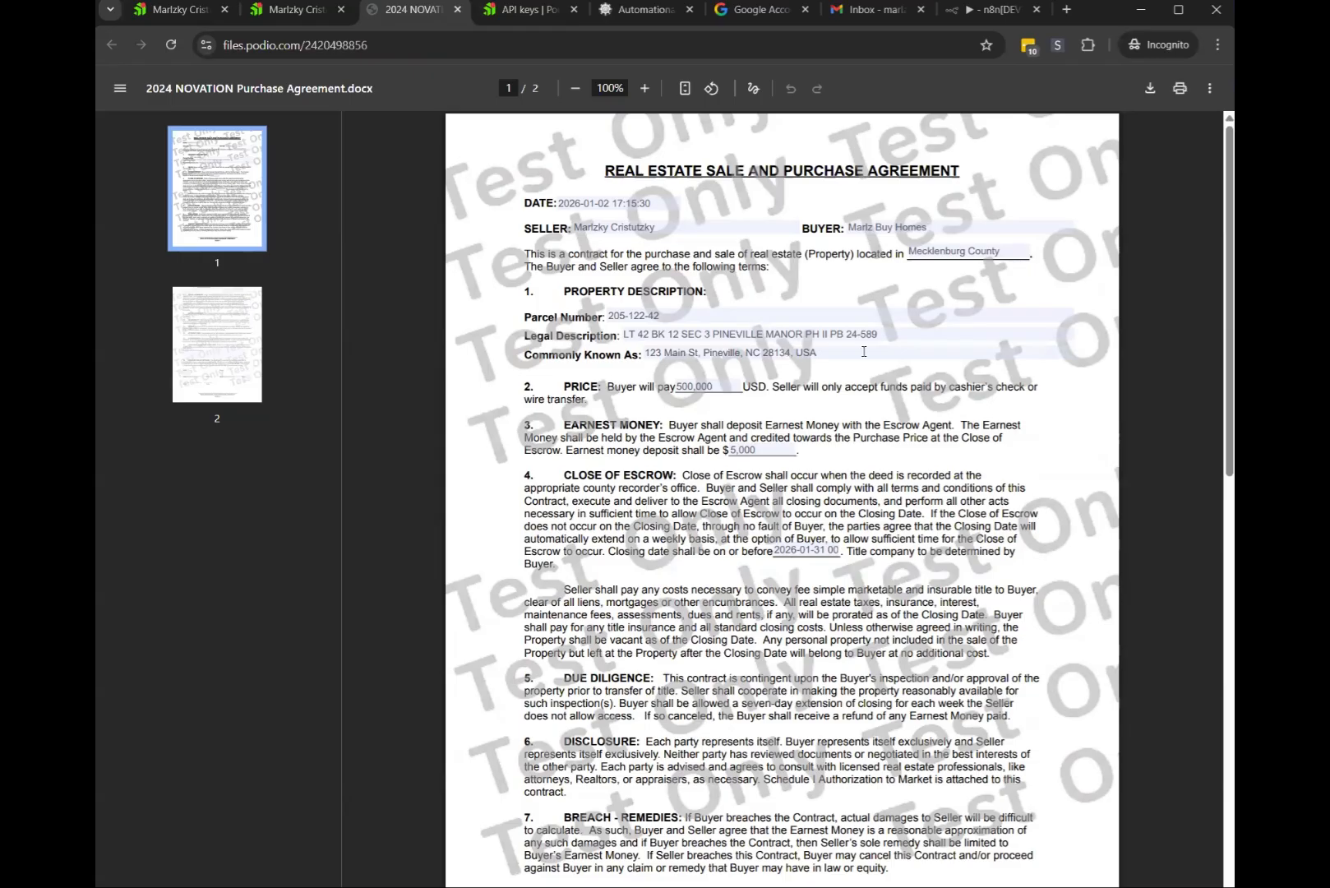
{"action": "left_click_drag", "start_coordinate": [819, 352], "coordinate": [795, 352]}
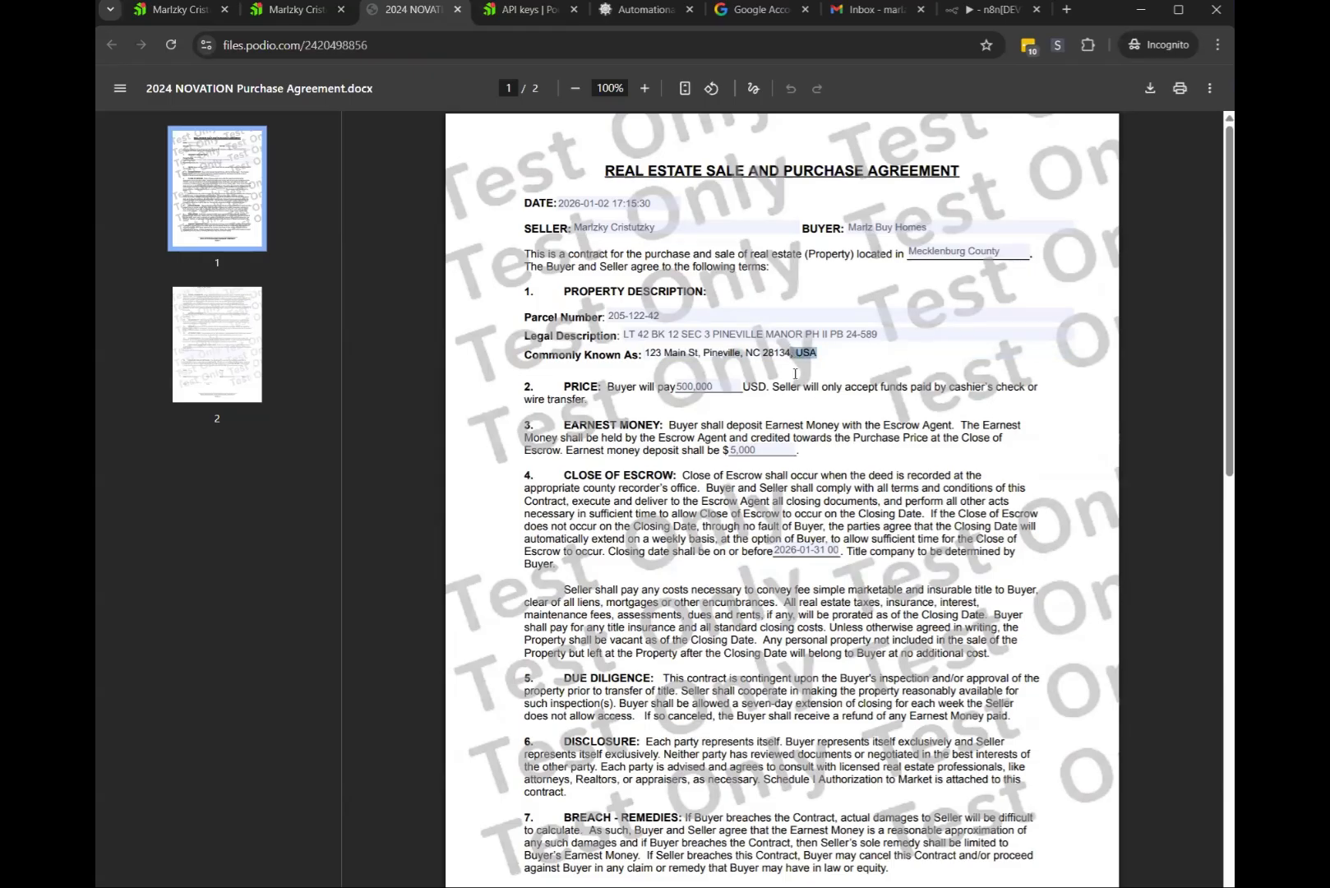
{"action": "left_click", "coordinate": [793, 372]}
Search the formatter for 'address' and examine the PDF Field and Doc Token Property Address results
{"action": "left_click", "coordinate": [645, 9]}
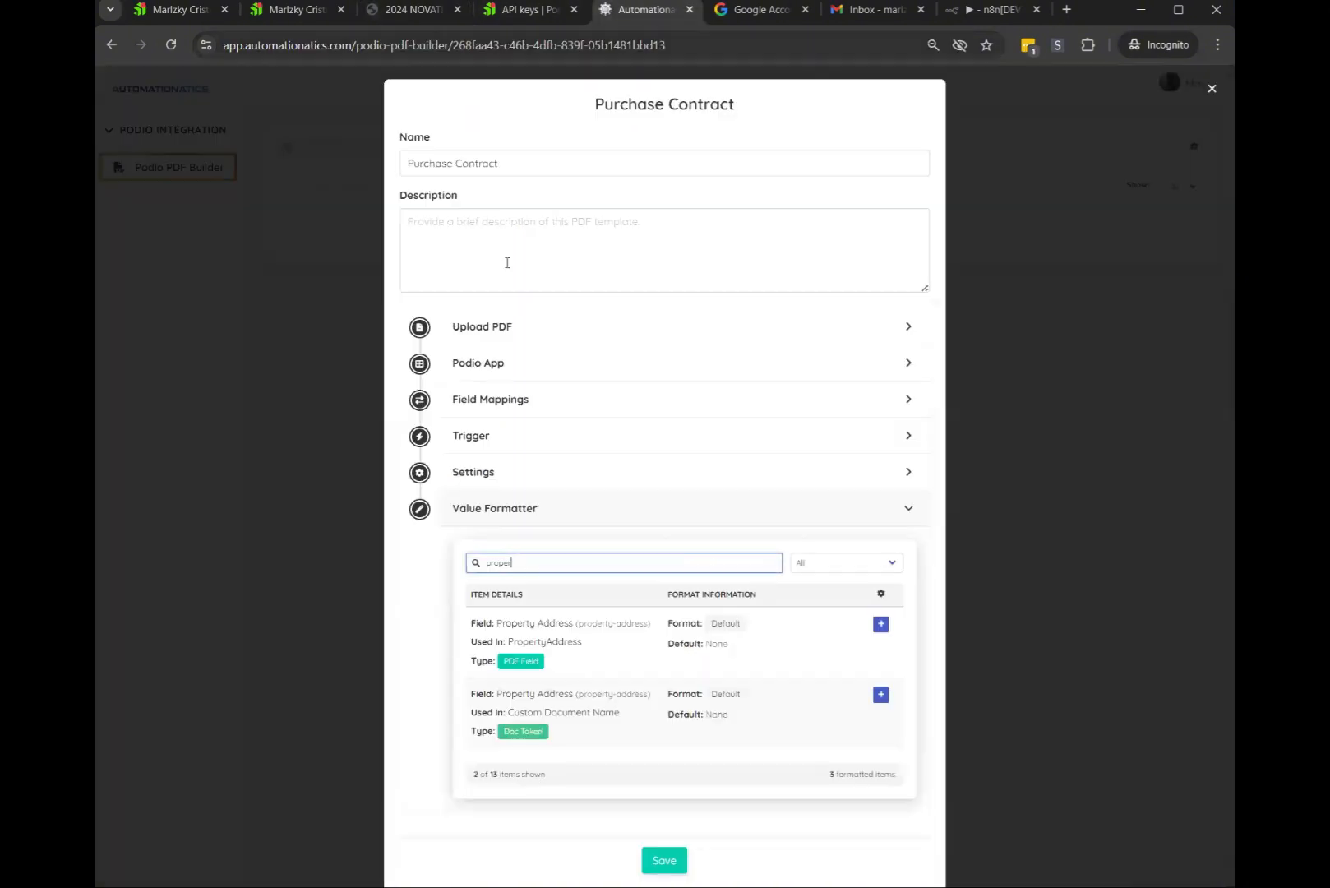
{"action": "double_click", "coordinate": [527, 565]}
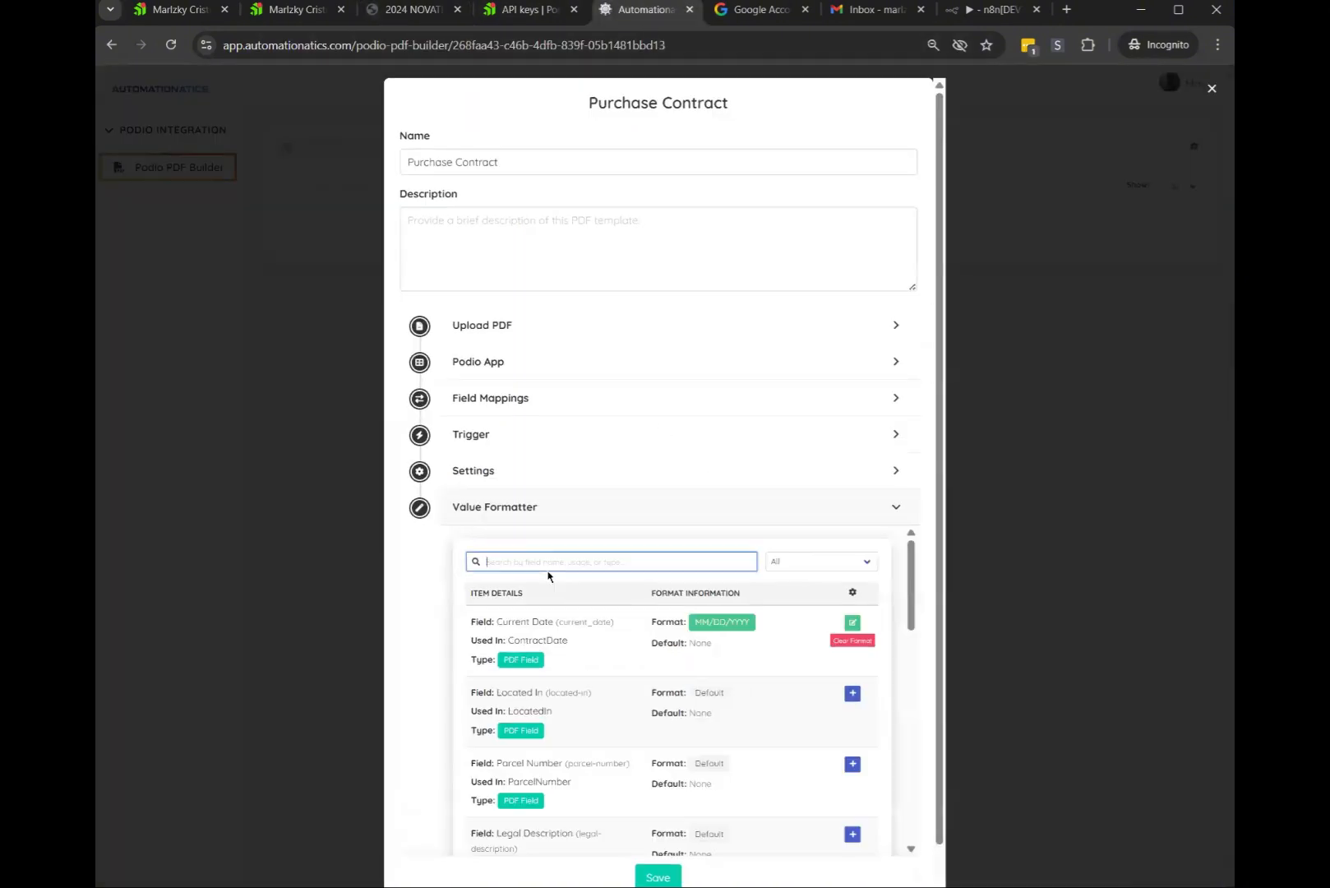
{"action": "left_click", "coordinate": [562, 564]}
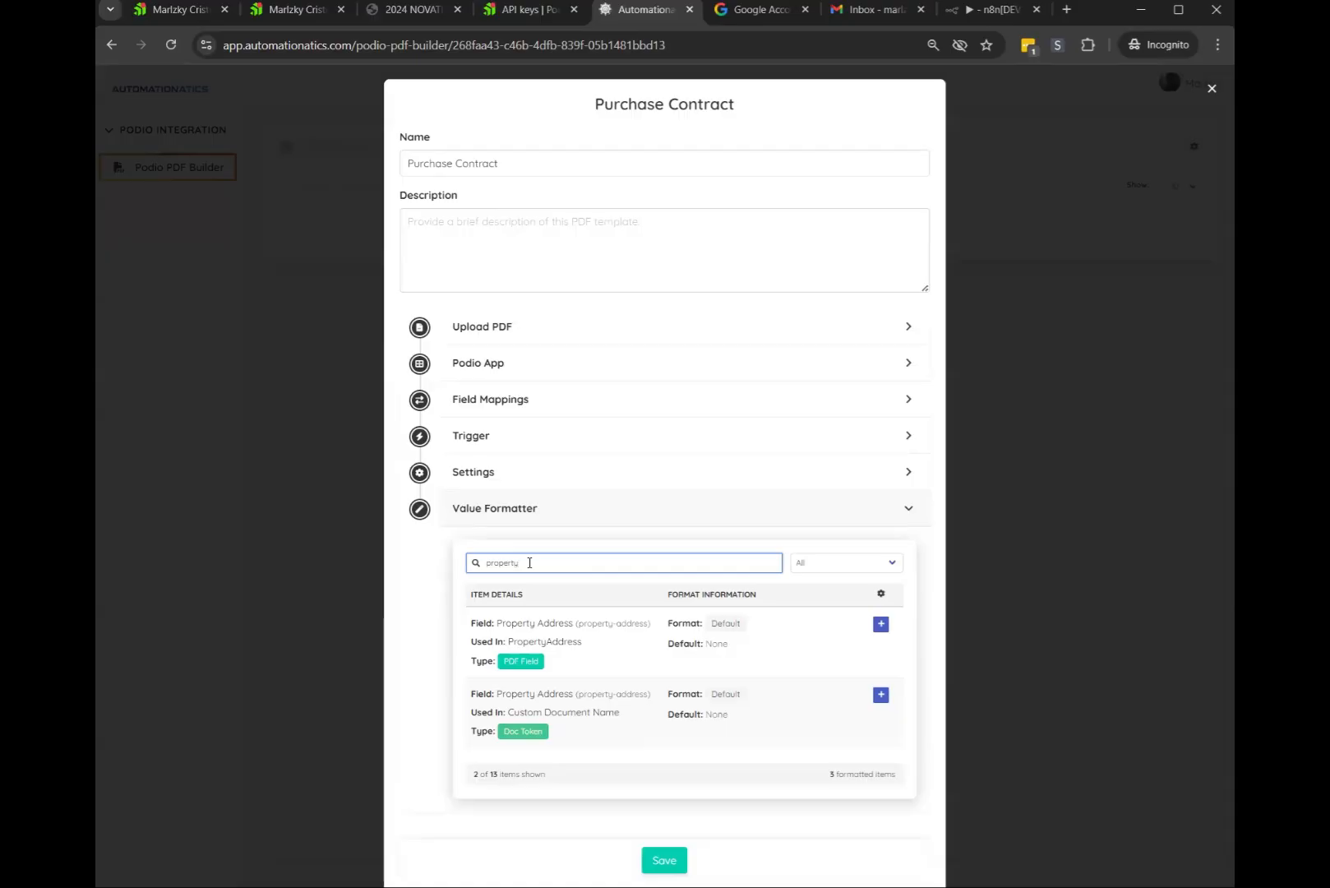
{"action": "type", "text": "address"}
{"action": "left_click_drag", "start_coordinate": [472, 641], "coordinate": [595, 646]}
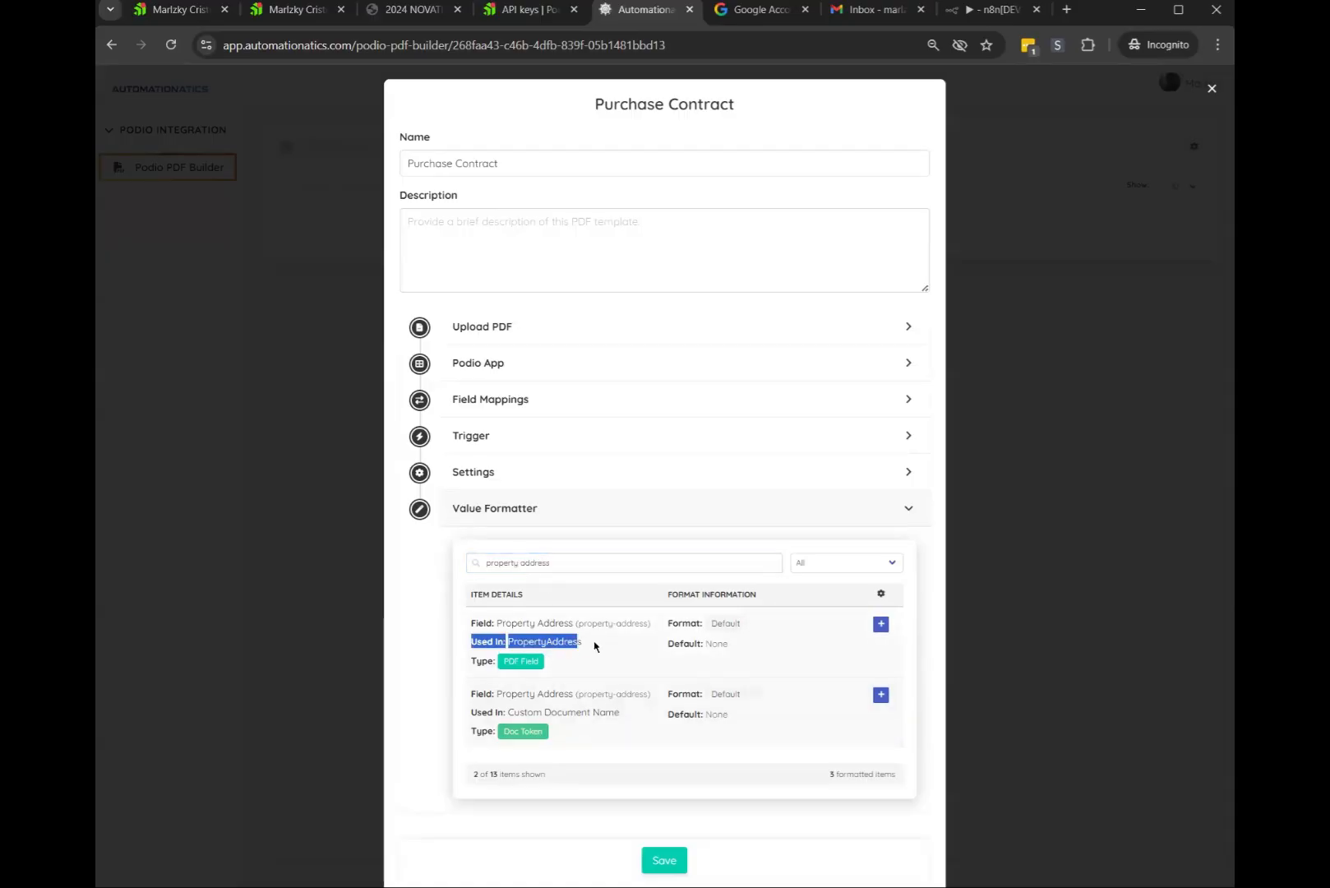
{"action": "left_click_drag", "start_coordinate": [471, 641], "coordinate": [585, 670]}
{"action": "double_click", "coordinate": [543, 642]}
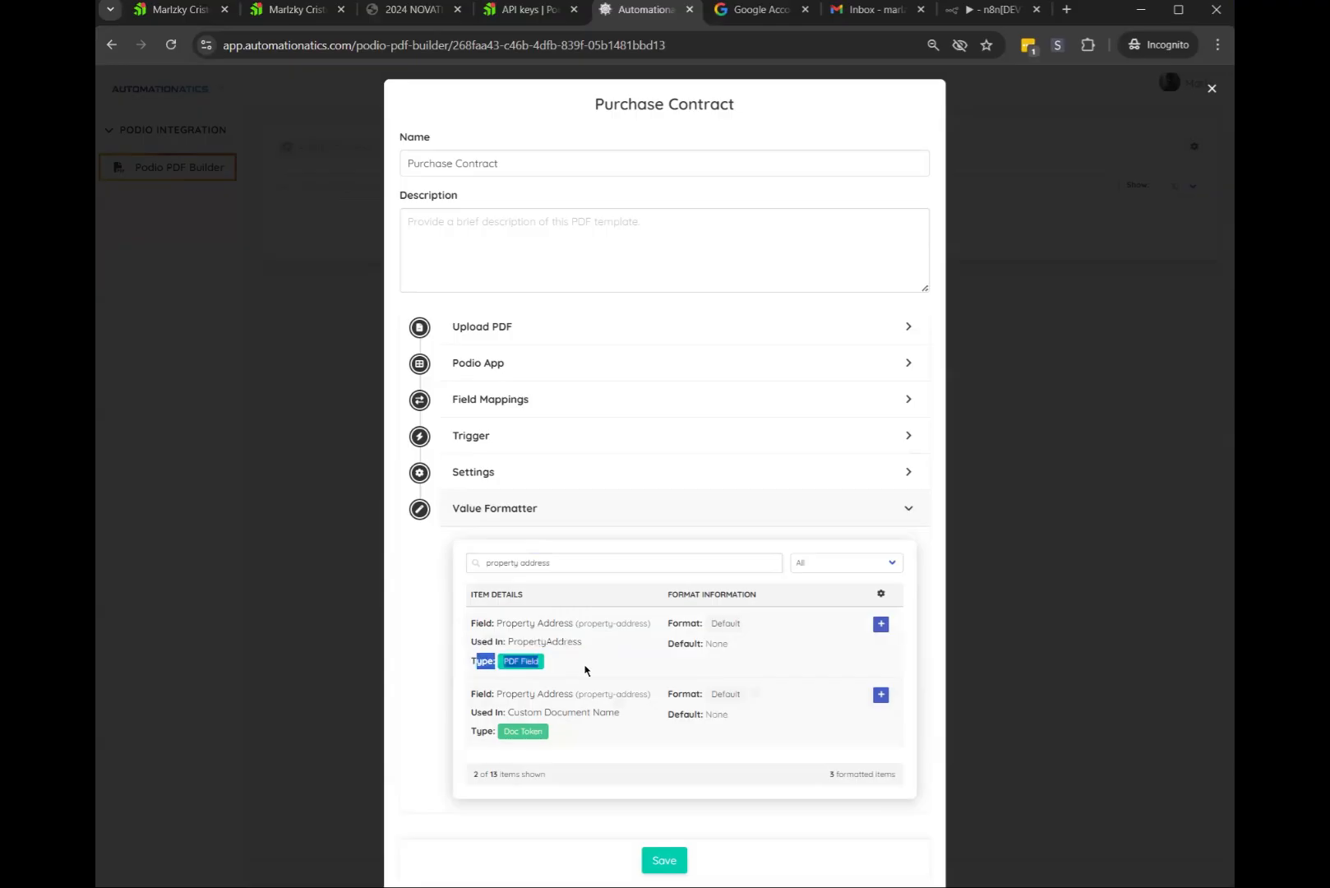
{"action": "left_click", "coordinate": [491, 734]}
{"action": "left_click_drag", "start_coordinate": [469, 734], "coordinate": [629, 733]}
{"action": "left_click", "coordinate": [627, 734]}
{"action": "left_click_drag", "start_coordinate": [513, 731], "coordinate": [614, 736]}
{"action": "left_click", "coordinate": [516, 732]}
{"action": "left_click_drag", "start_coordinate": [510, 727], "coordinate": [562, 736]}
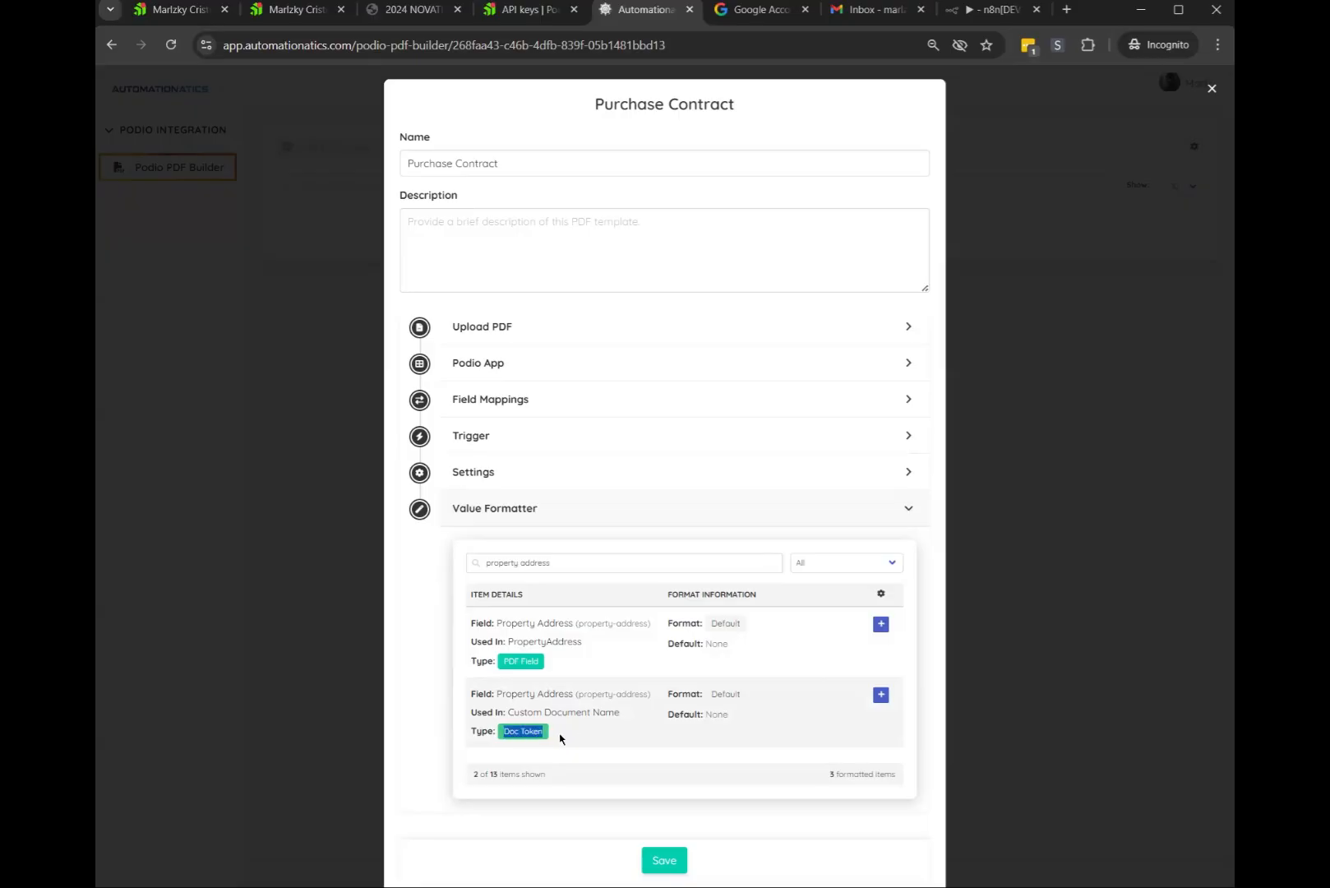
{"action": "left_click", "coordinate": [618, 734]}
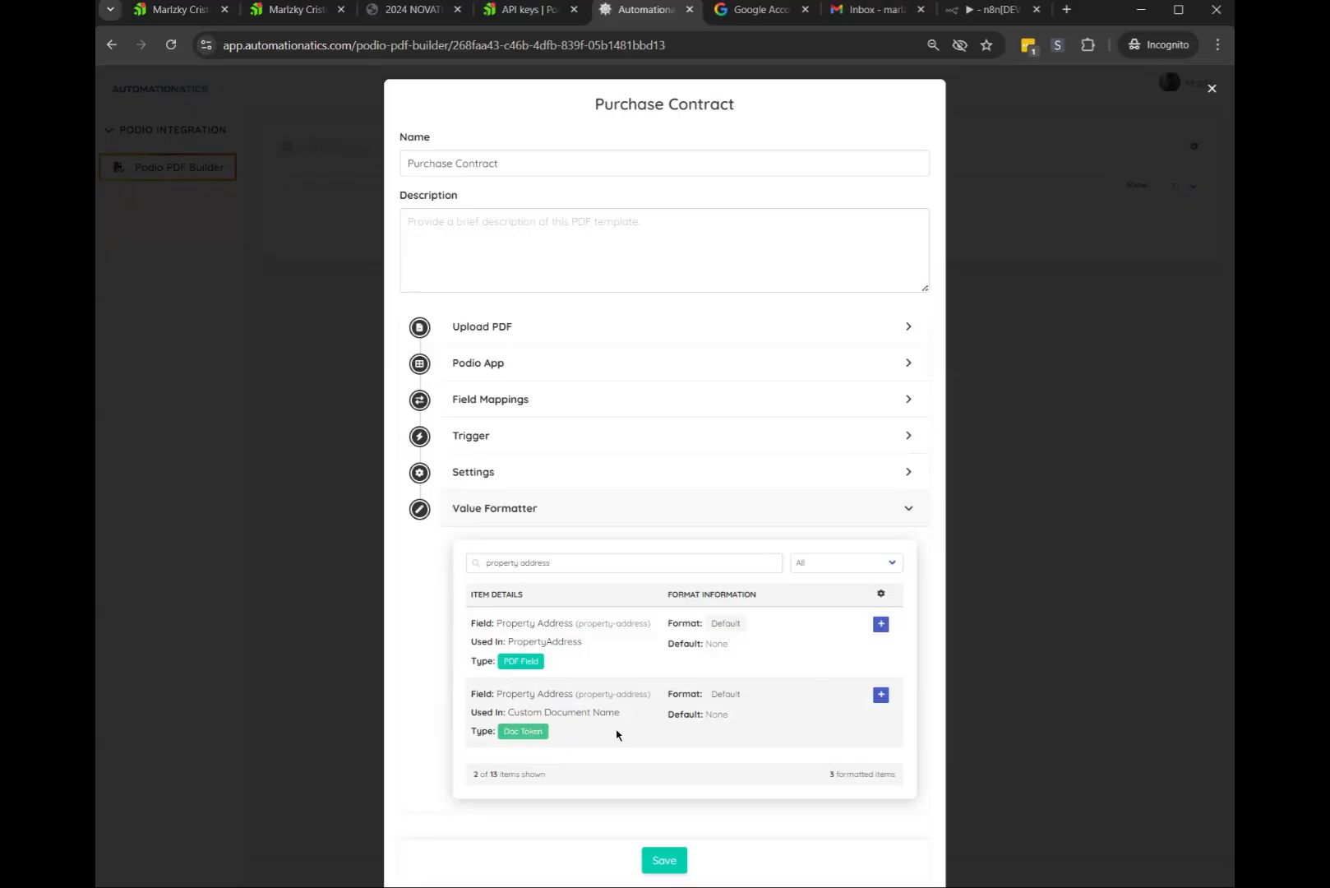
Set the PDF-field Property Address to Uppercase
{"action": "left_click", "coordinate": [880, 624]}
{"action": "left_click", "coordinate": [883, 411]}
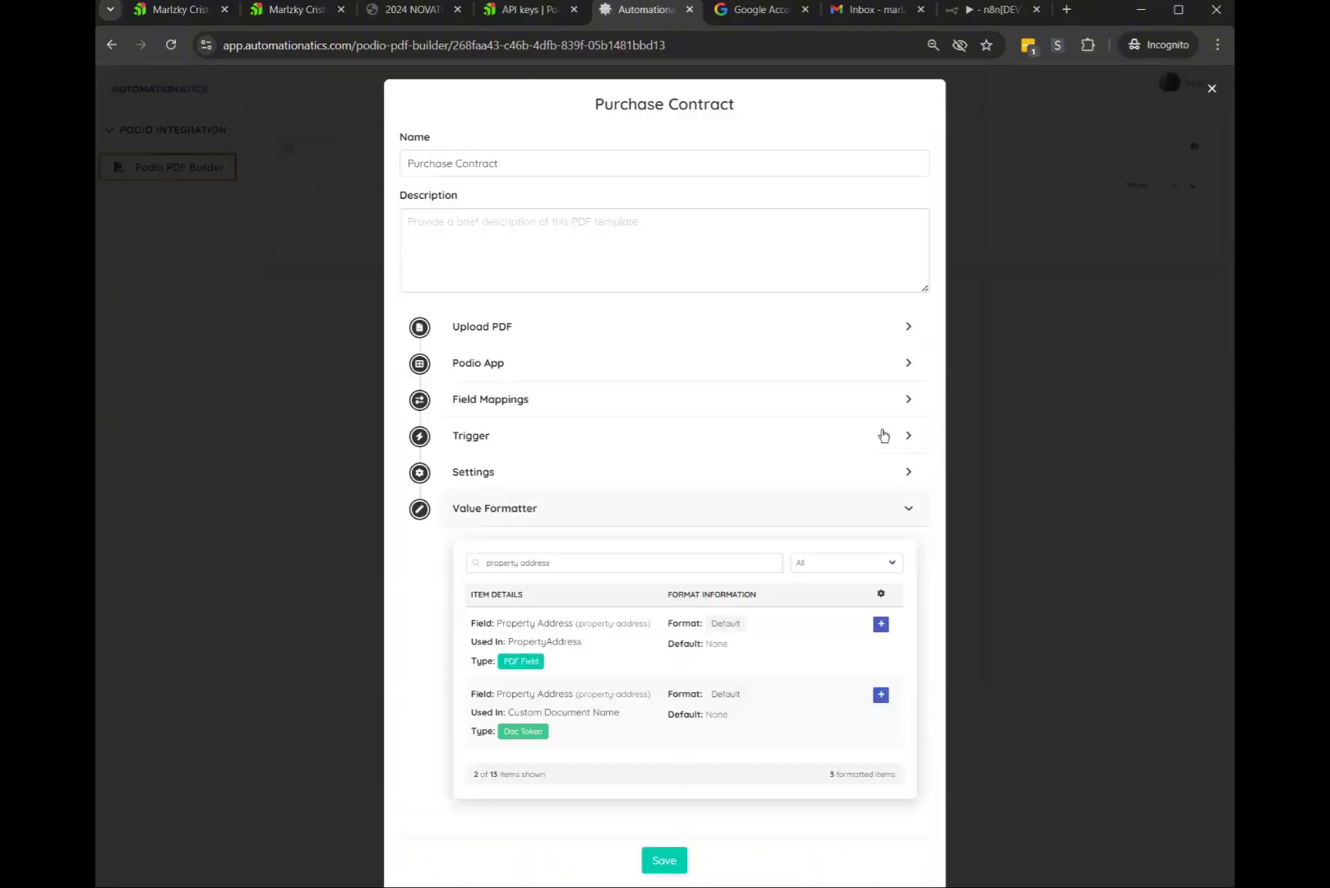
{"action": "left_click", "coordinate": [881, 625]}
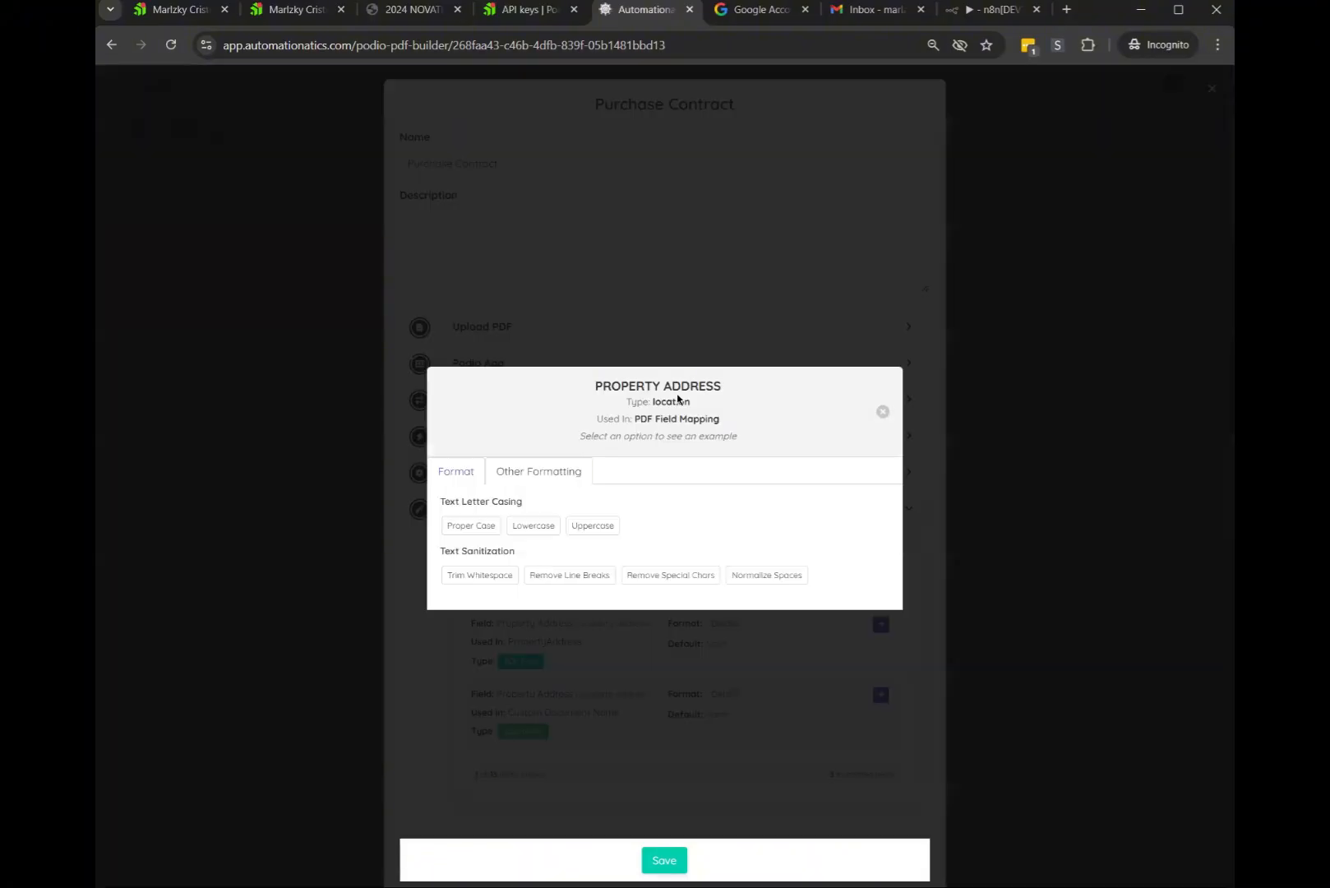
{"action": "left_click", "coordinate": [589, 526]}
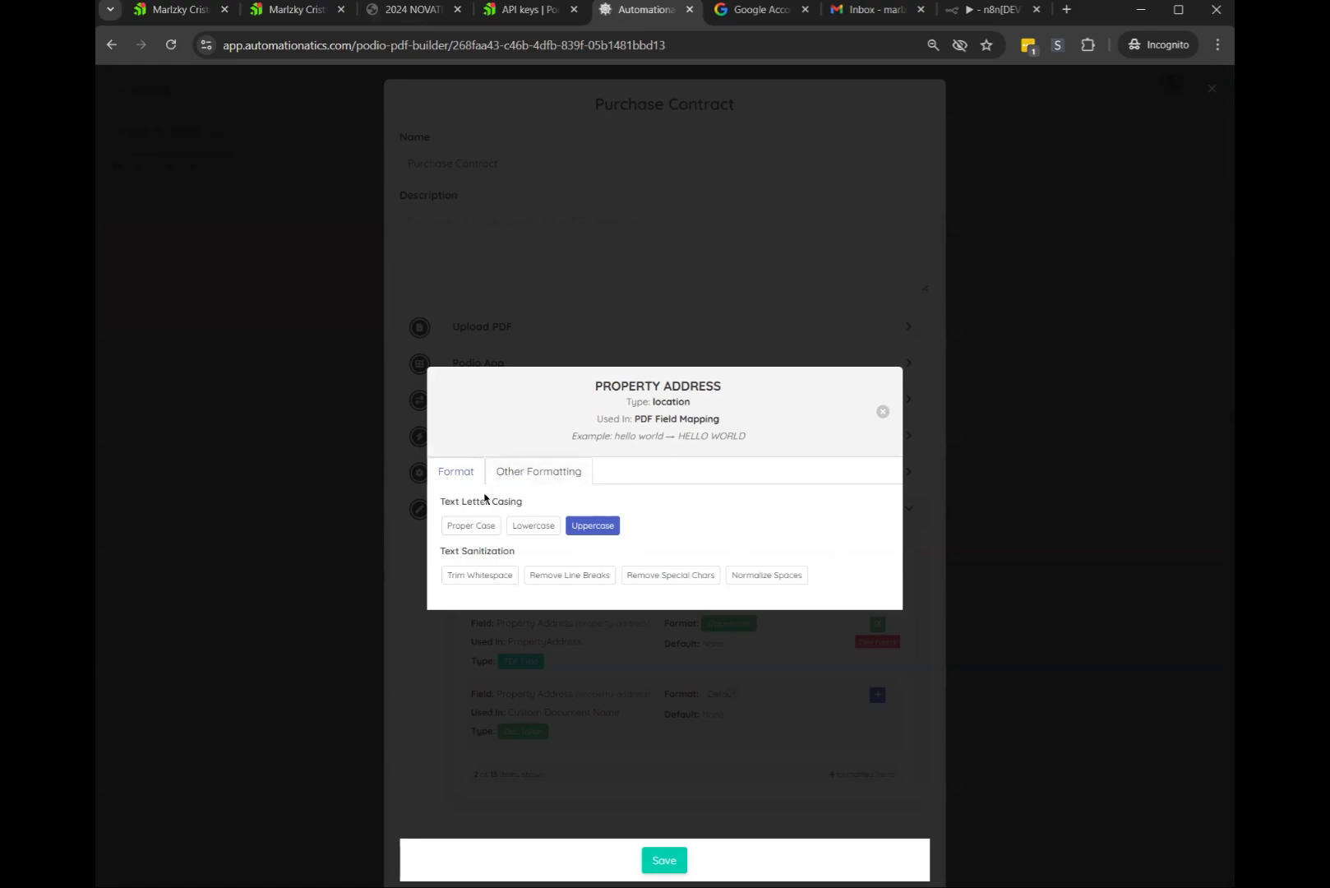
Add a Text Replacer that replaces ', USA' with an empty value in Property Address
{"action": "left_click", "coordinate": [536, 474]}
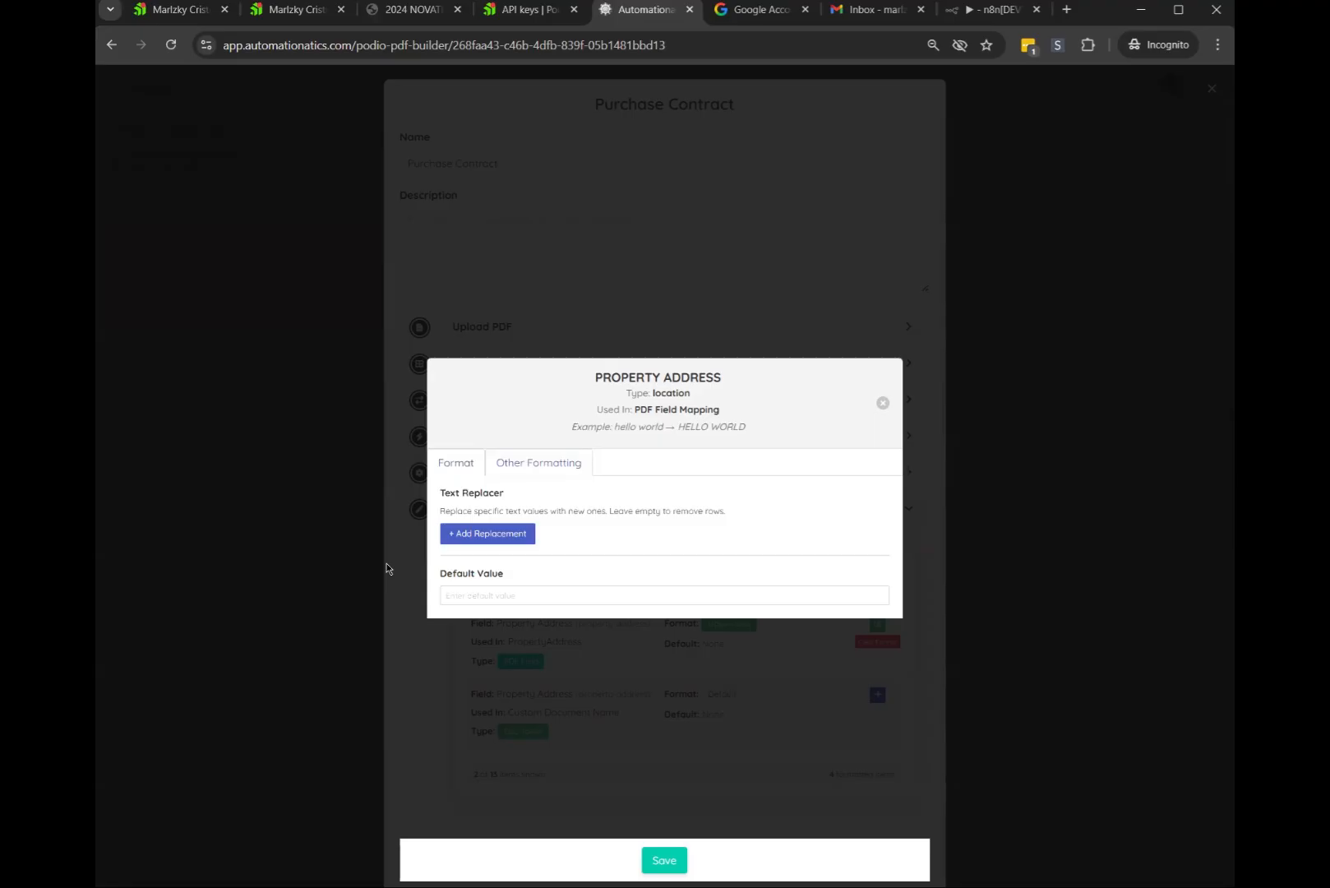
{"action": "left_click", "coordinate": [491, 535]}
{"action": "left_click", "coordinate": [502, 522]}
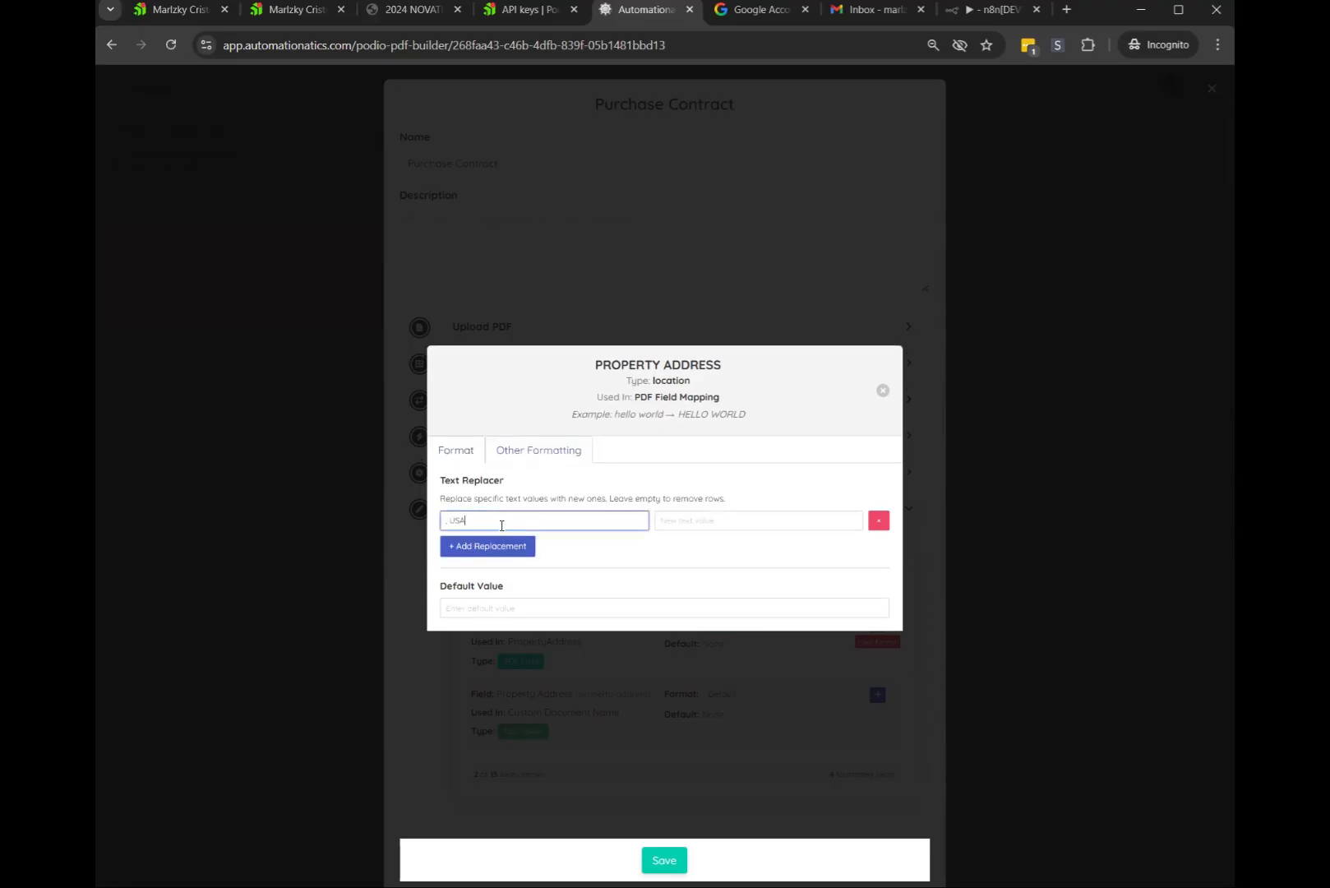
{"action": "key", "text": "ctrl+a"}
{"action": "left_click", "coordinate": [411, 538]}
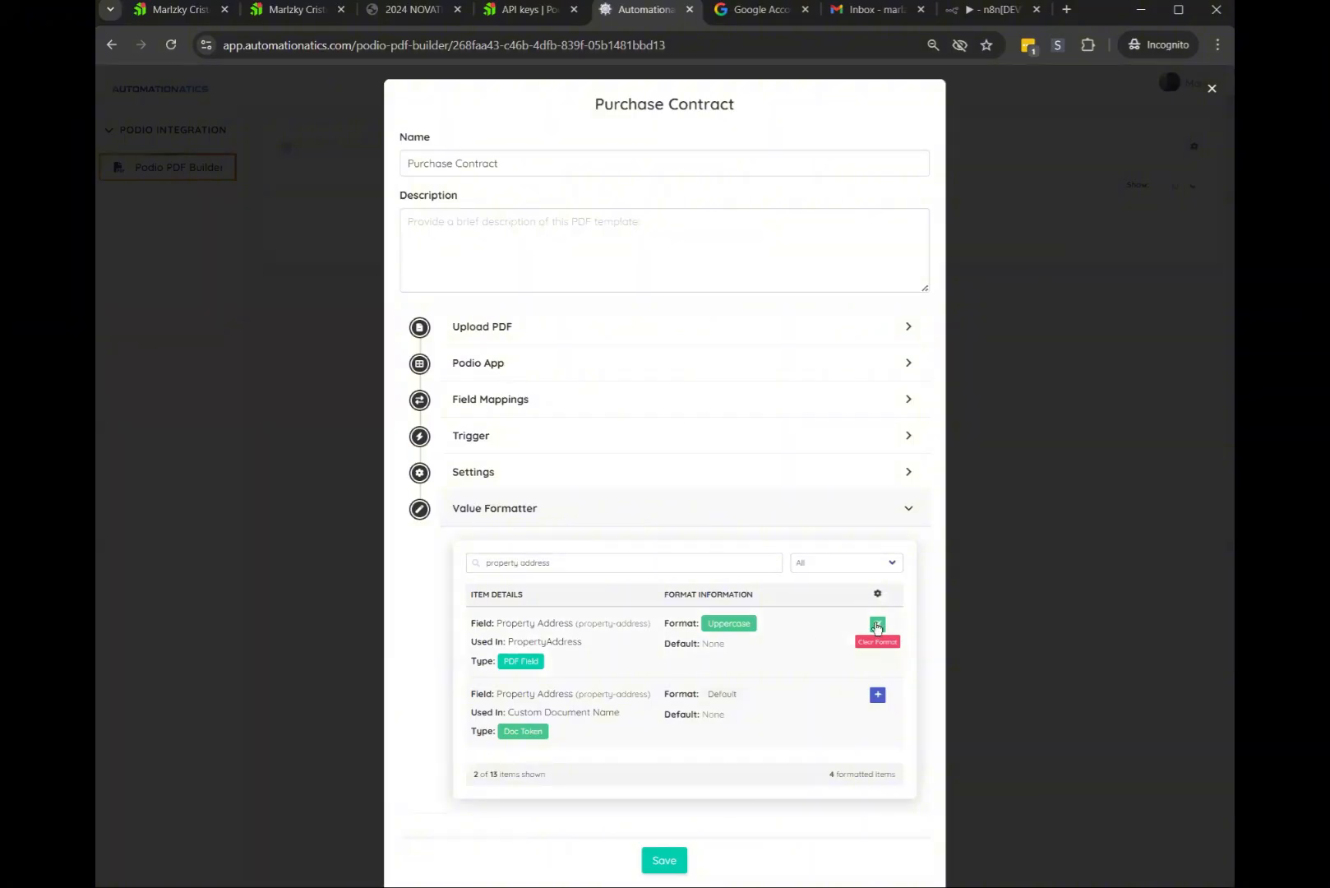
{"action": "left_click", "coordinate": [877, 625]}
{"action": "left_click", "coordinate": [538, 450]}
{"action": "key", "text": "Escape"}
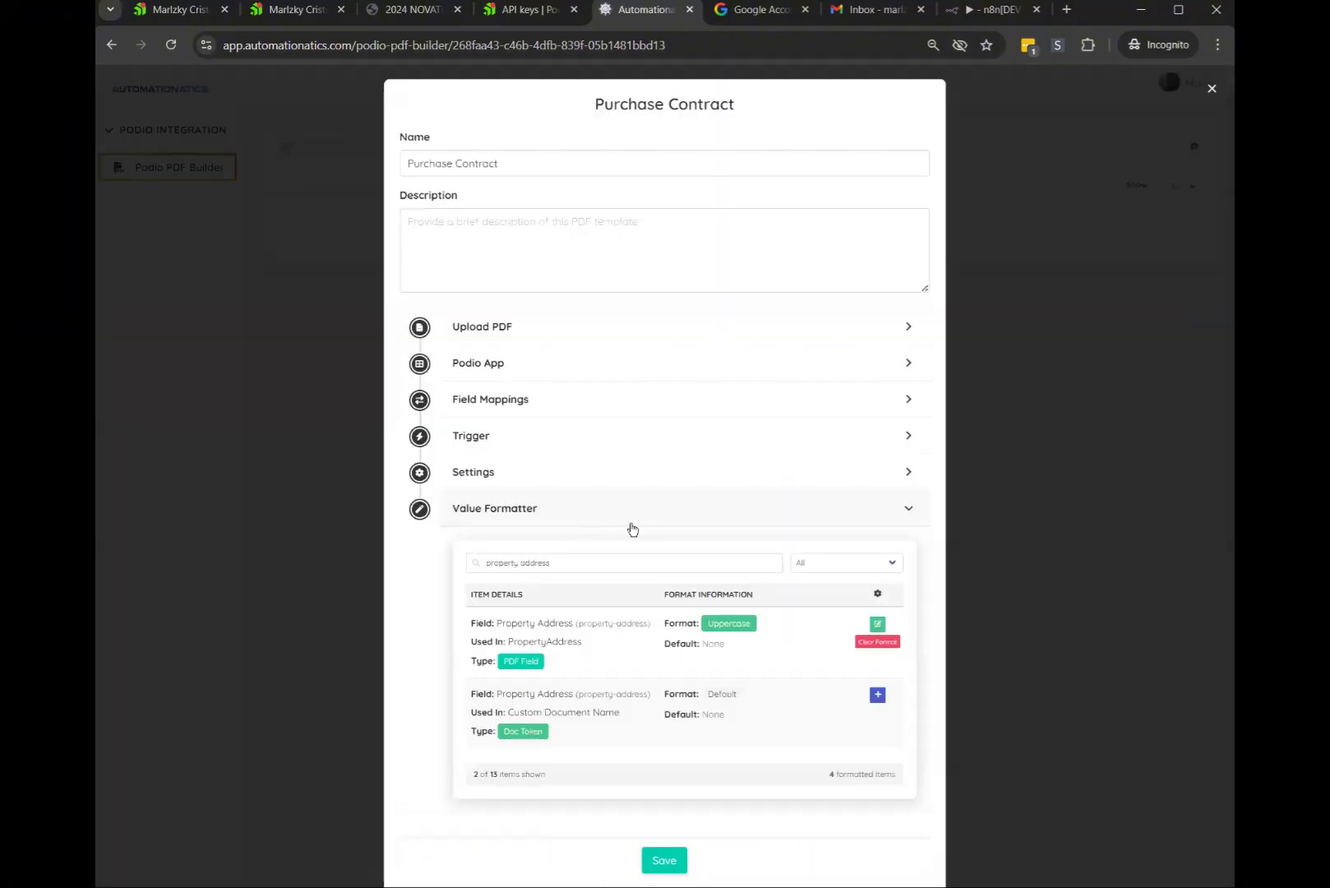
{"action": "left_click", "coordinate": [877, 624]}
{"action": "left_click", "coordinate": [539, 449]}
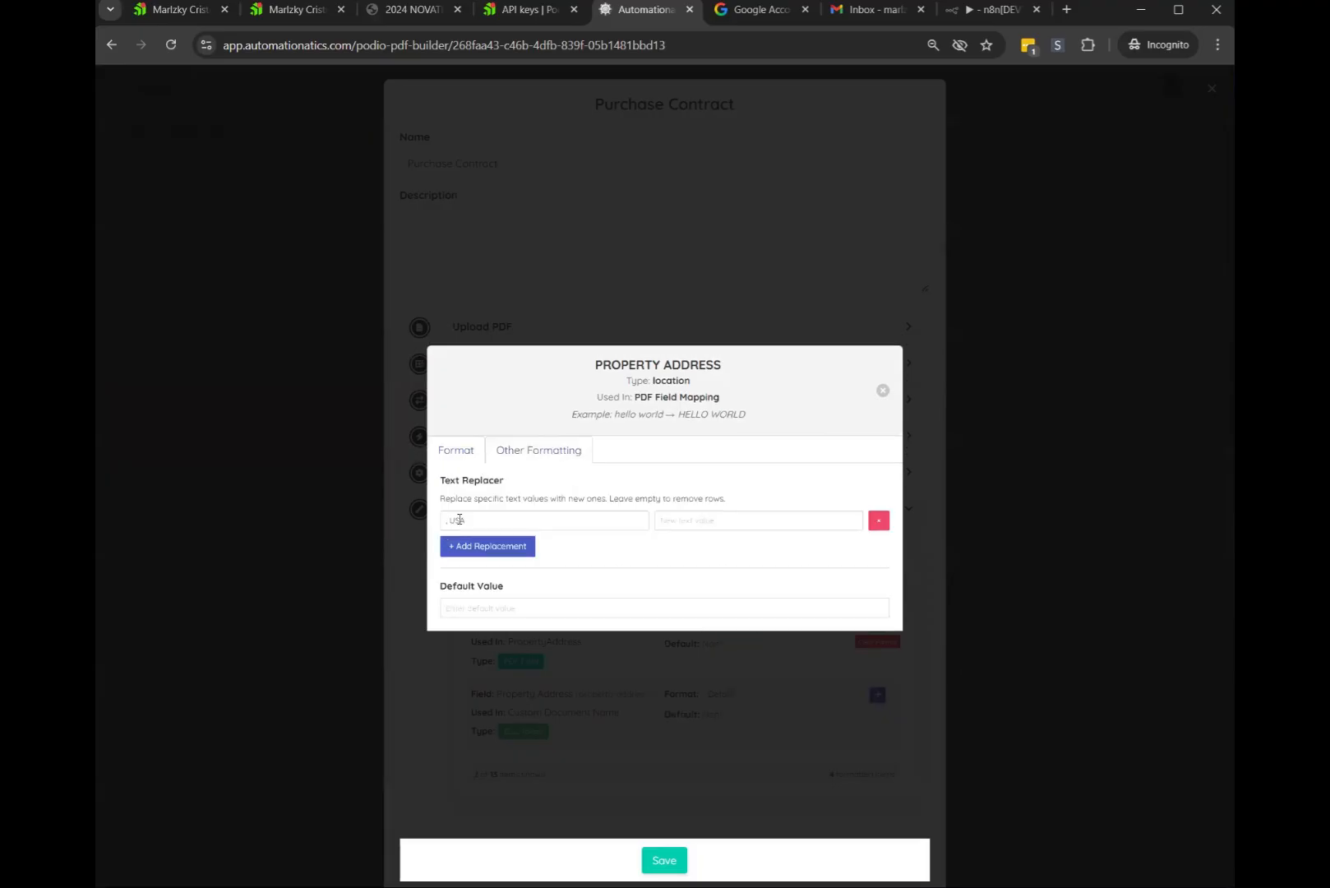
{"action": "left_click", "coordinate": [449, 521]}
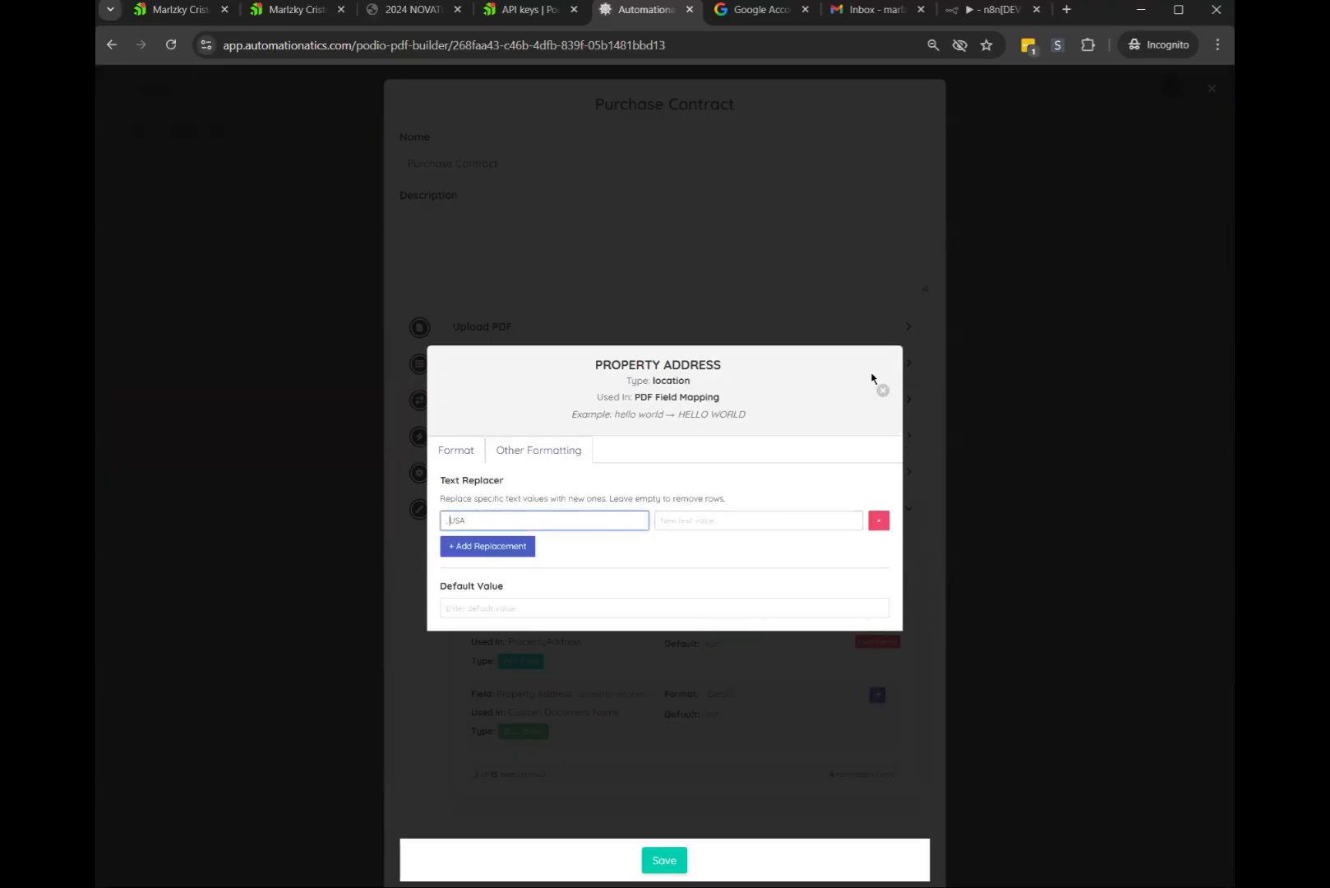
{"action": "left_click", "coordinate": [697, 521]}
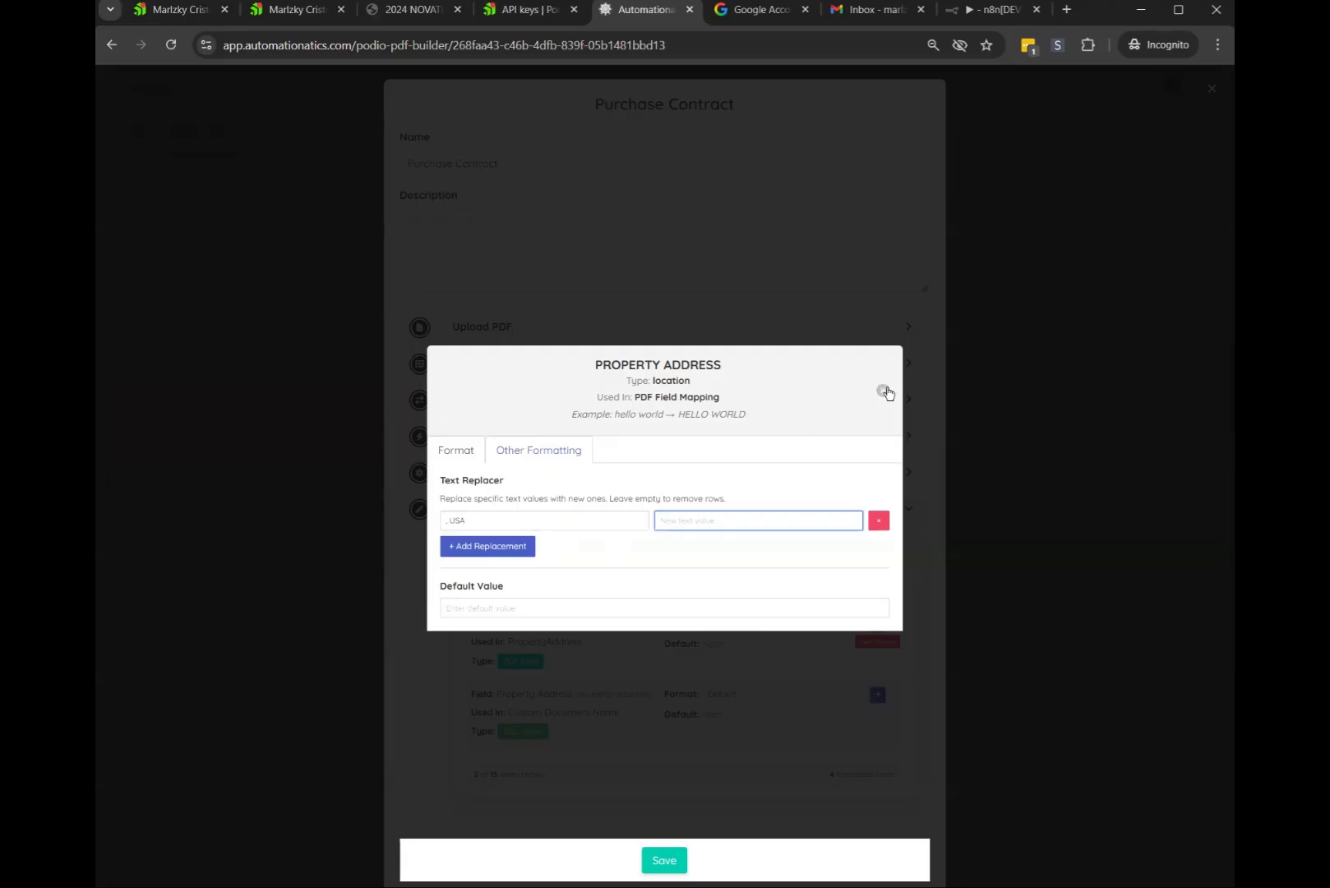
{"action": "left_click", "coordinate": [564, 520]}
{"action": "left_click", "coordinate": [882, 390]}
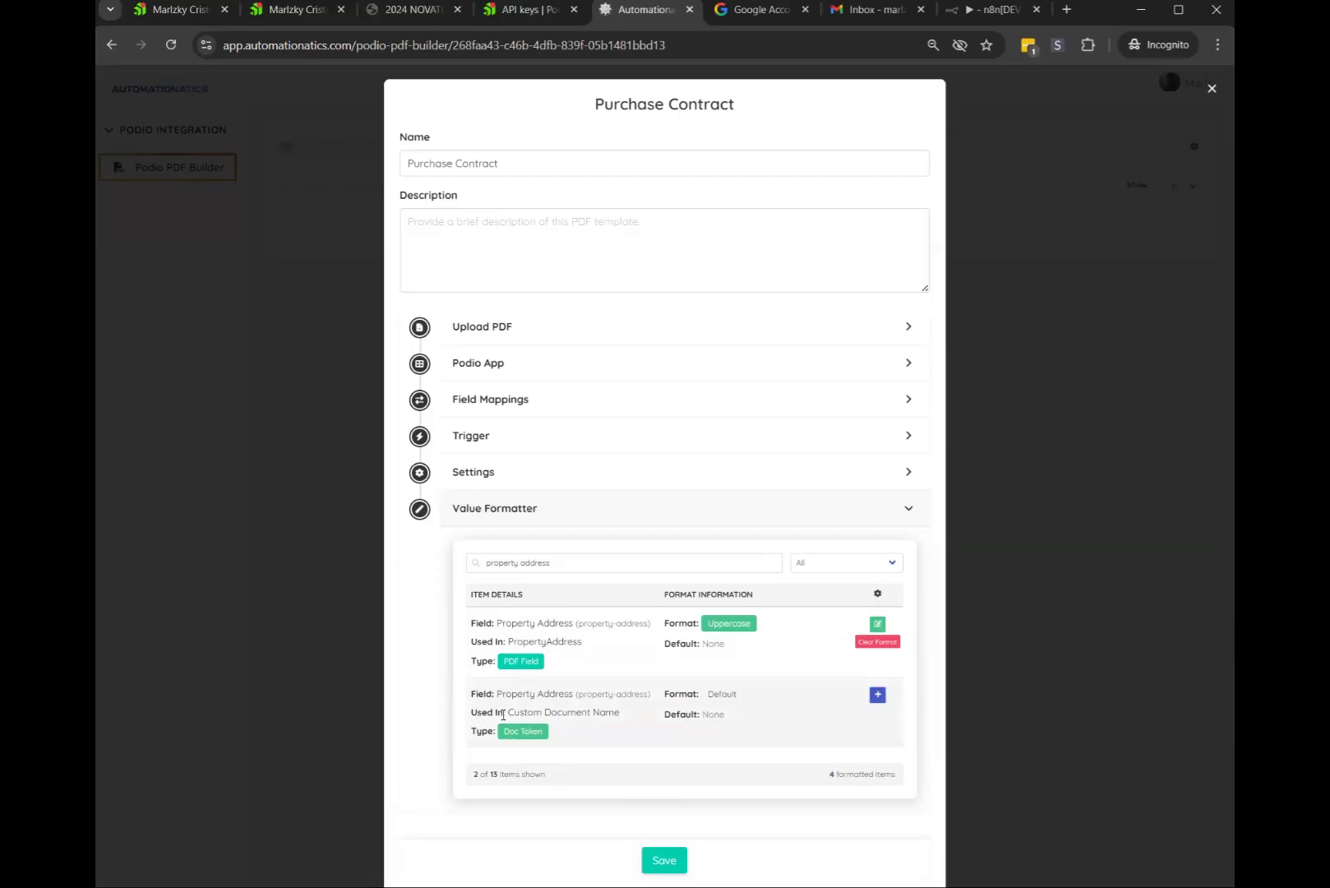
Make the Doc Token Property Address uppercase and save the Purchase Contract template
{"action": "left_click", "coordinate": [878, 695]}
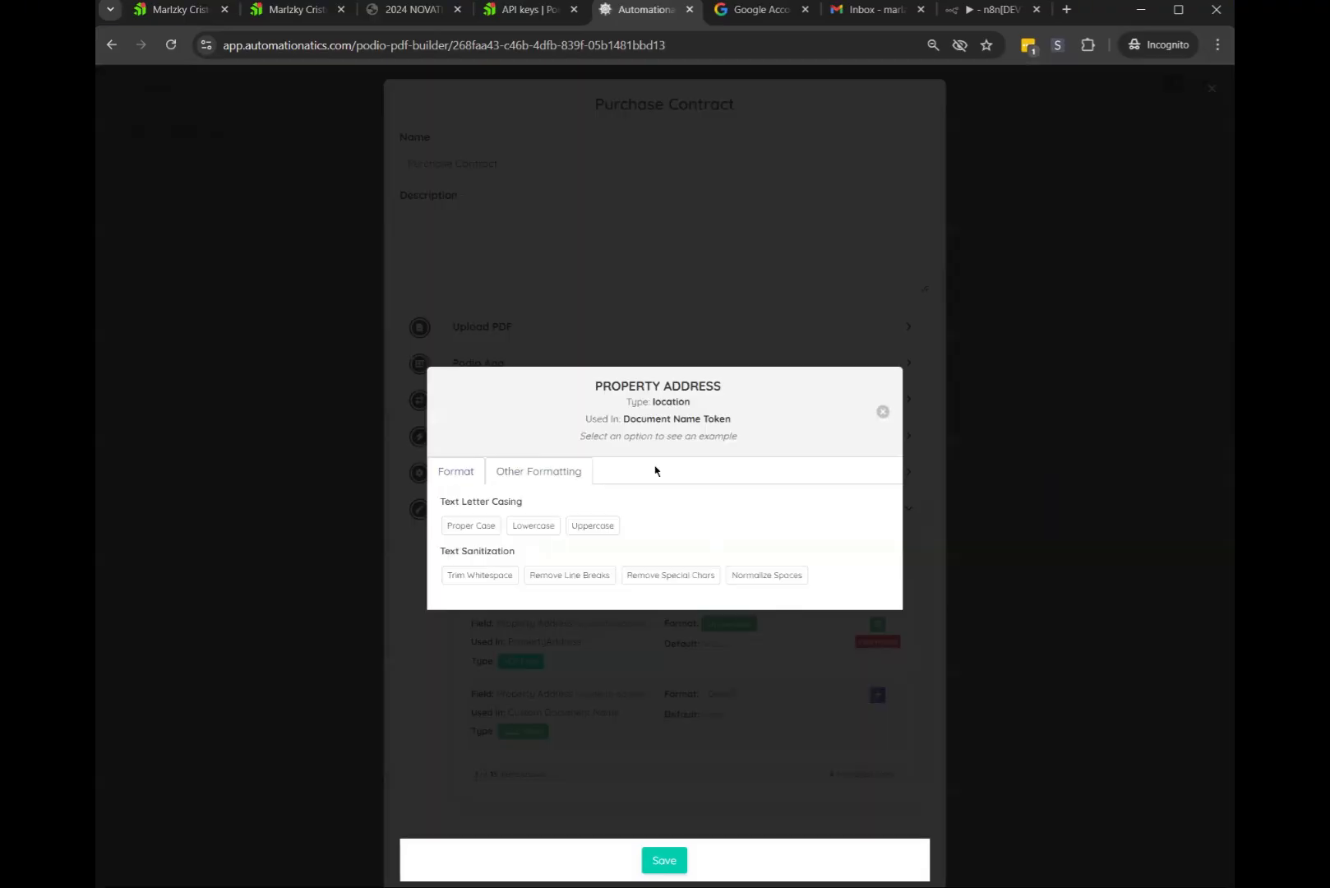
{"action": "left_click", "coordinate": [520, 472]}
{"action": "left_click", "coordinate": [454, 446]}
{"action": "left_click", "coordinate": [594, 527]}
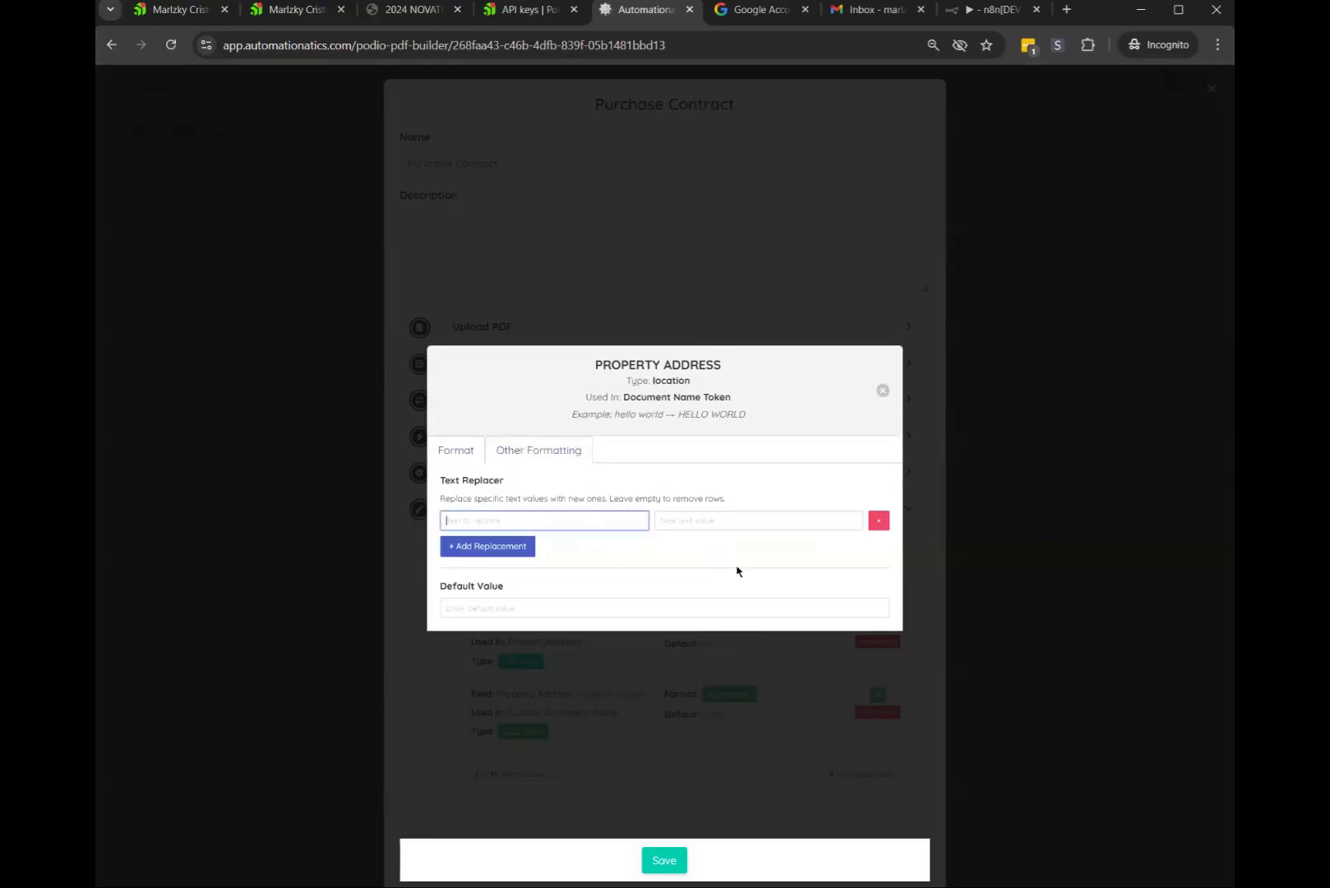
{"action": "left_click", "coordinate": [883, 390]}
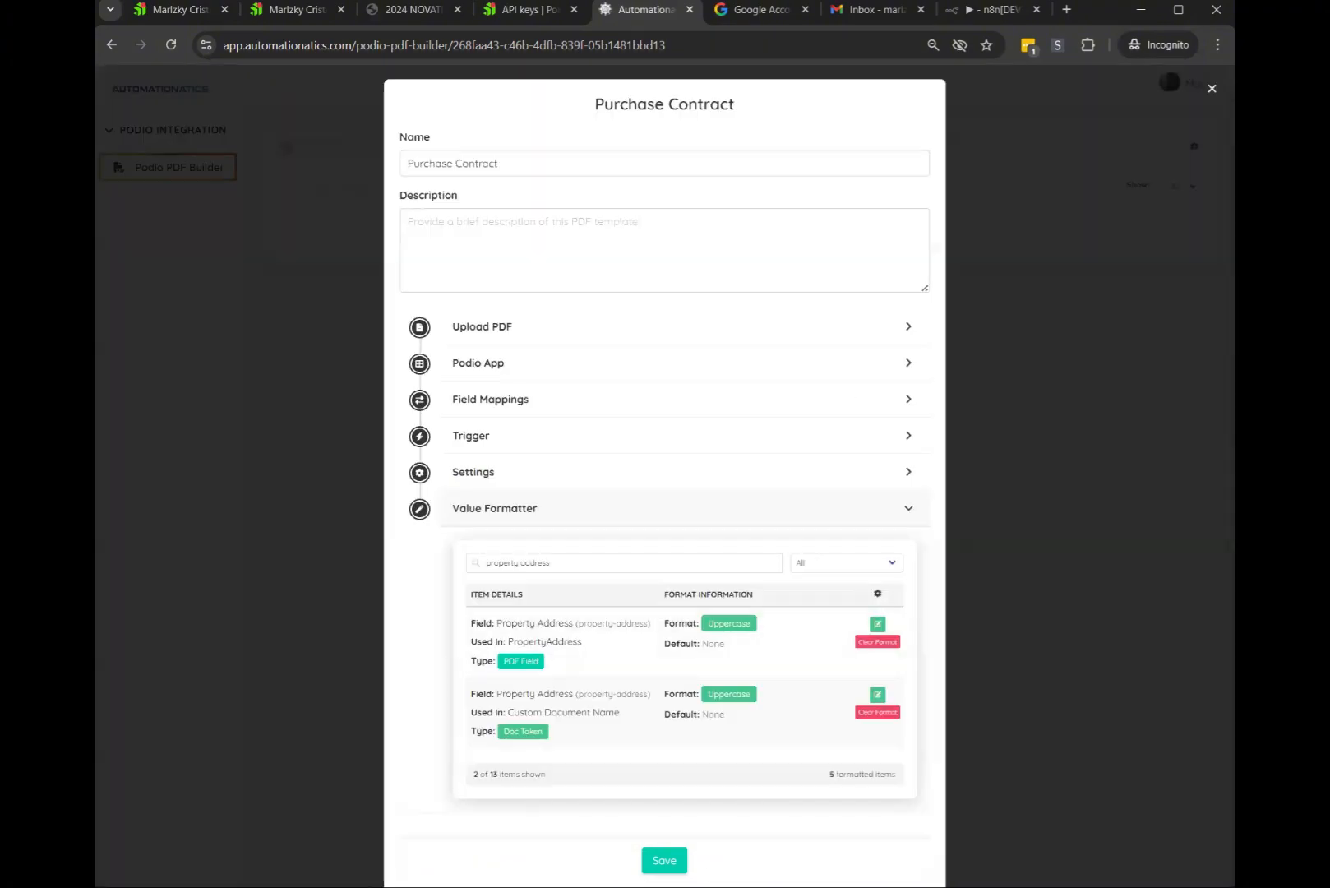
{"action": "left_click", "coordinate": [677, 863]}
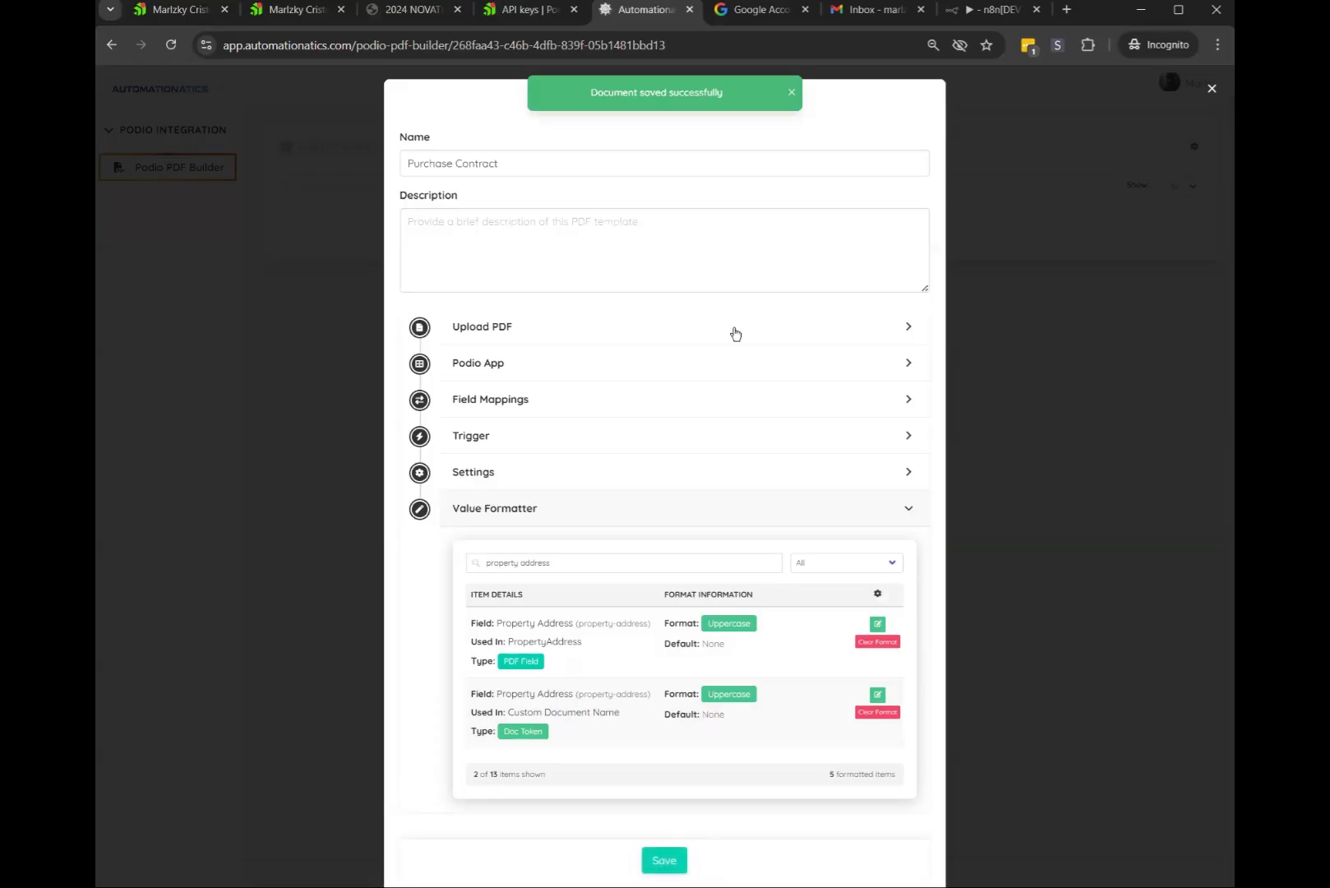
{"action": "left_click", "coordinate": [292, 9]}
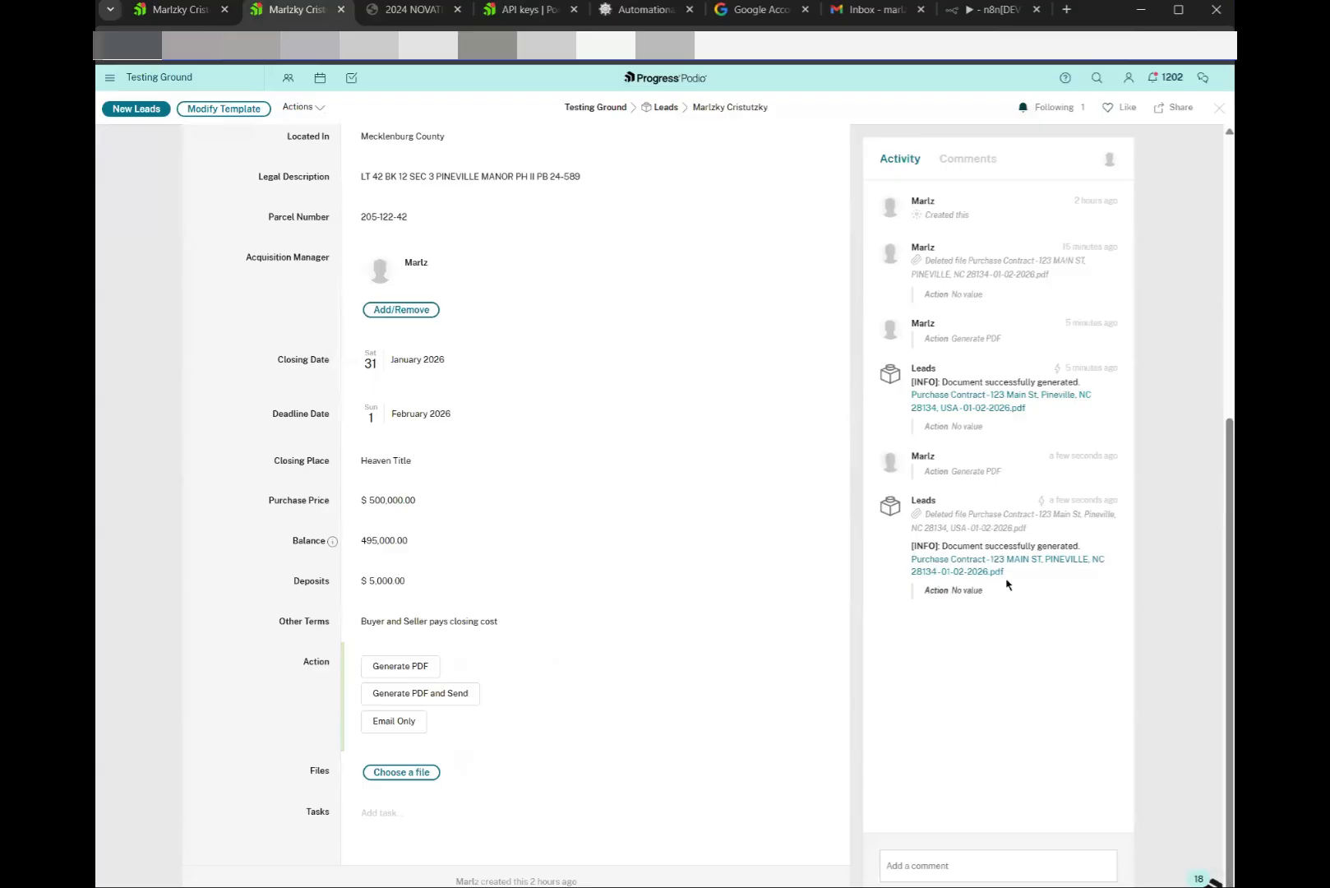
Open the newest Purchase Contract PDF from the Activity feed to check the DATE and the uppercase address
{"action": "left_click", "coordinate": [975, 563]}
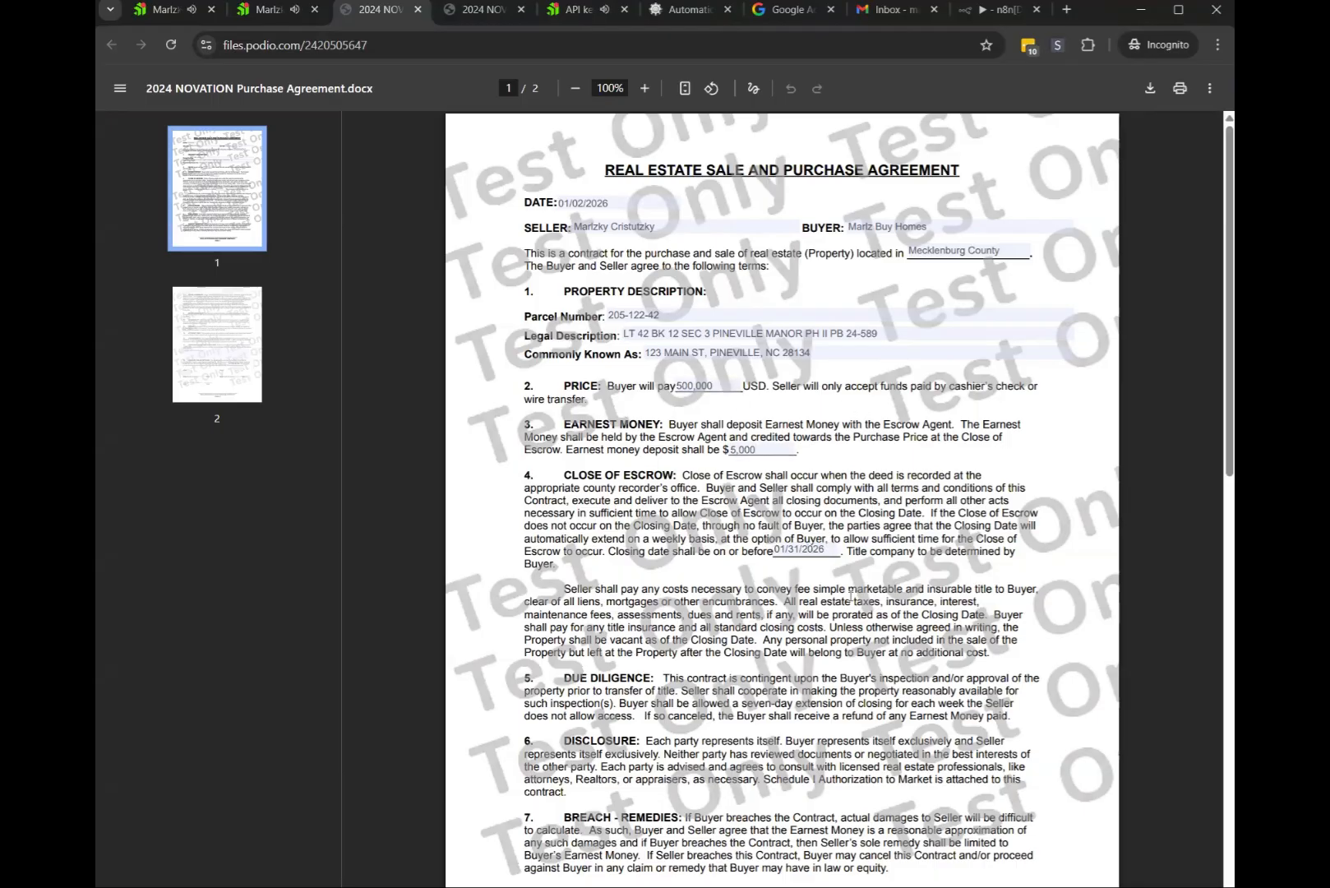
{"action": "scroll", "coordinate": [851, 595], "scroll_direction": "down", "scroll_amount": 10}
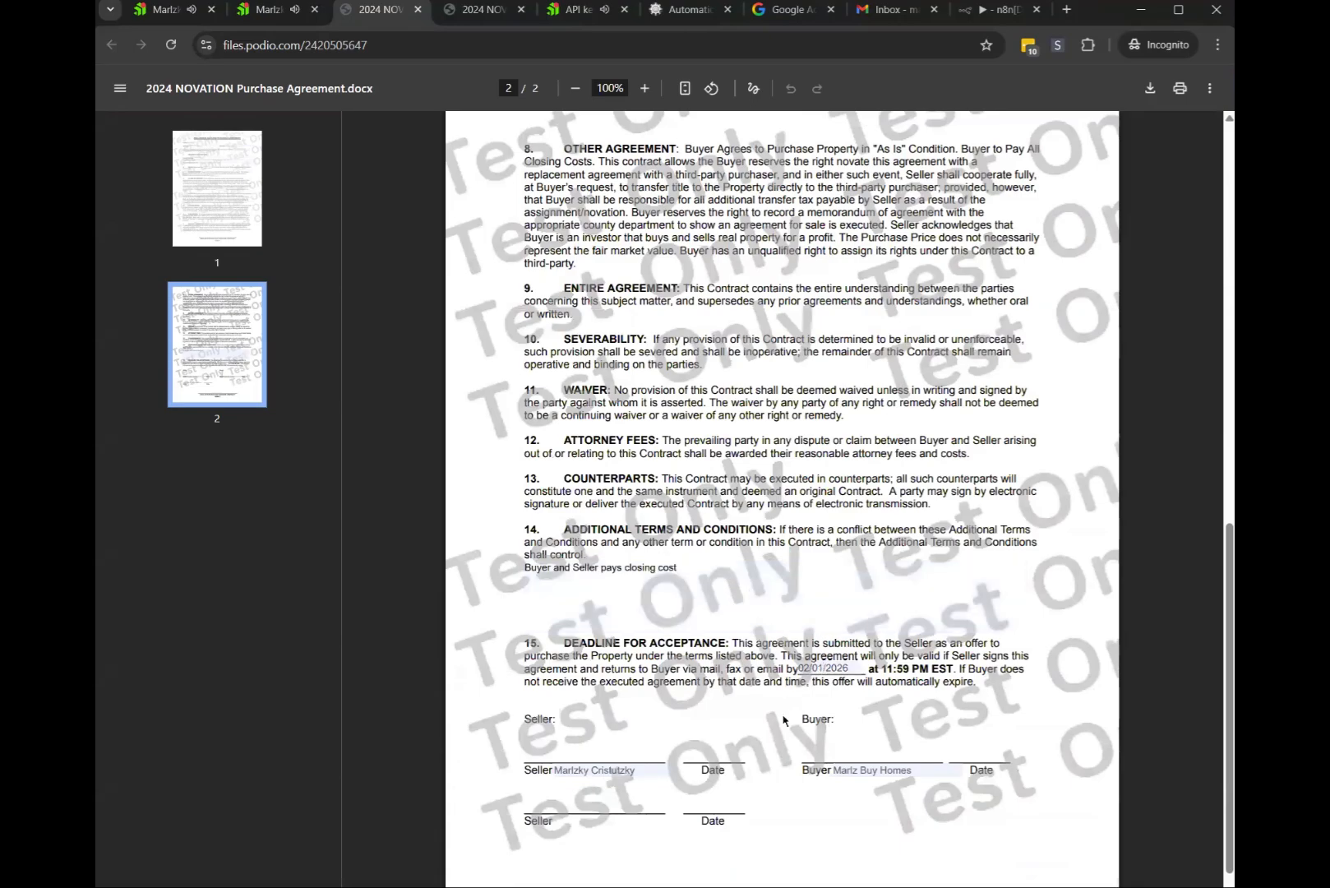
{"action": "scroll", "coordinate": [786, 716], "scroll_direction": "down", "scroll_amount": 1}
{"action": "scroll", "coordinate": [783, 720], "scroll_direction": "up", "scroll_amount": 5}
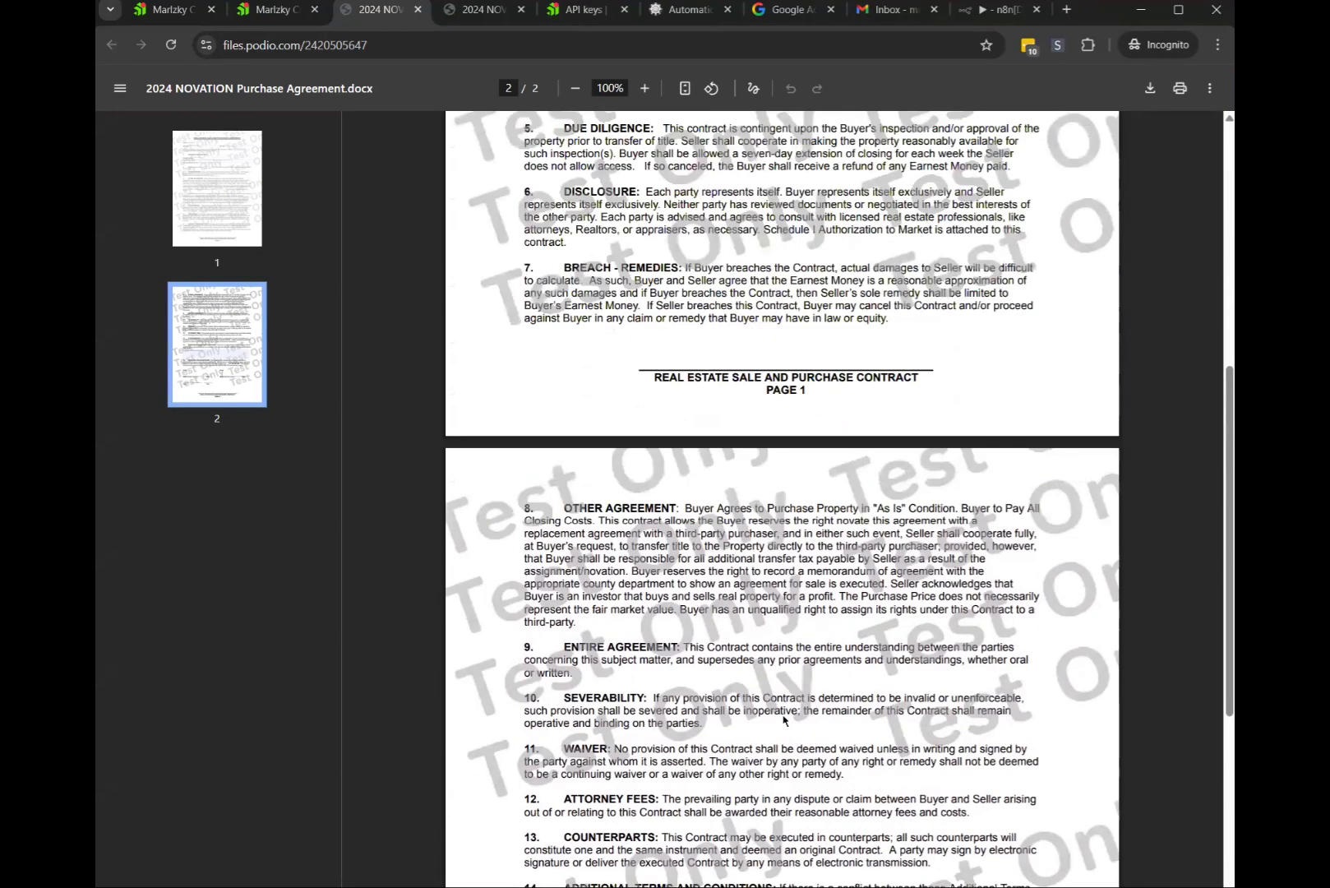
{"action": "scroll", "coordinate": [783, 720], "scroll_direction": "up", "scroll_amount": 7}
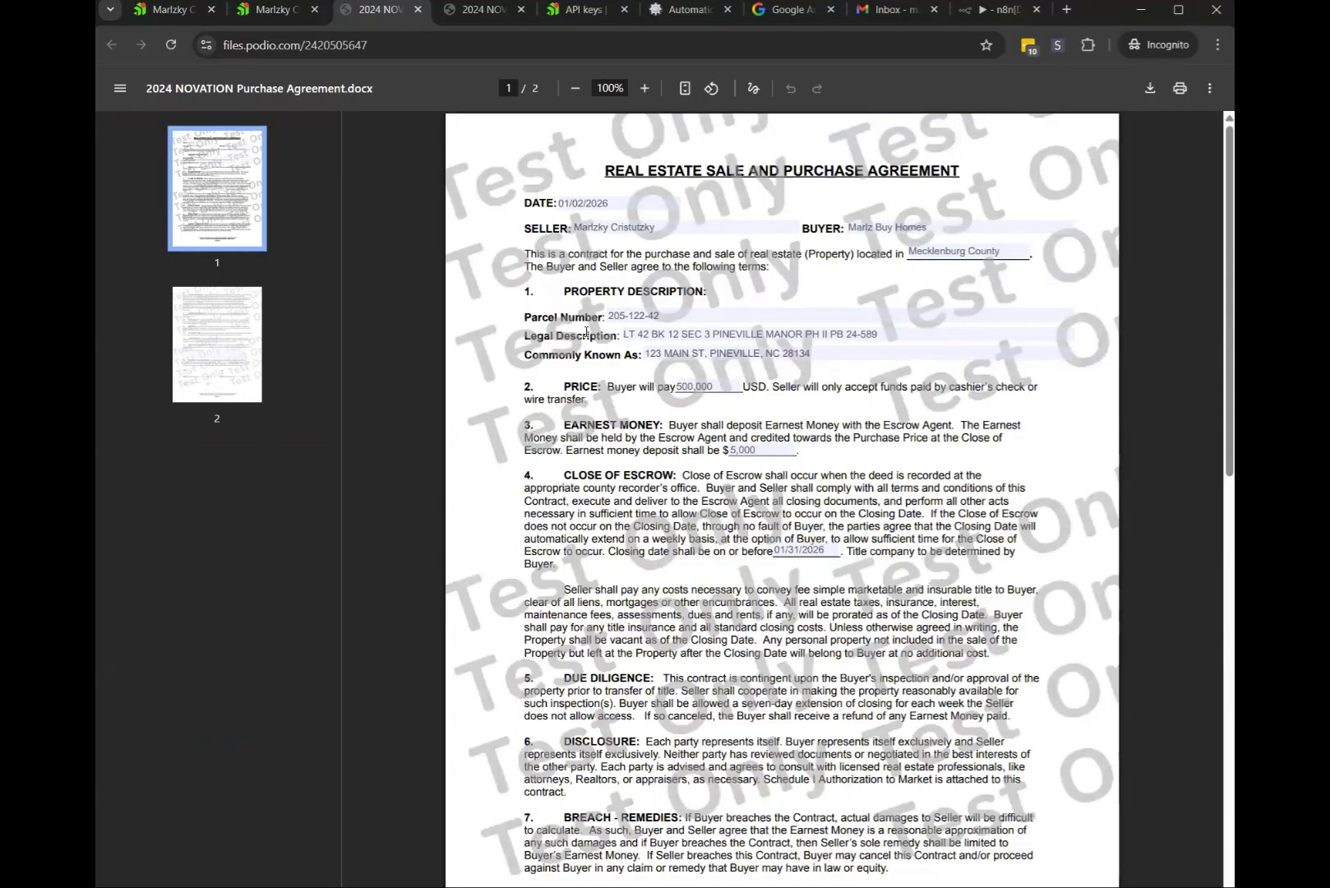
{"action": "left_click", "coordinate": [824, 353]}
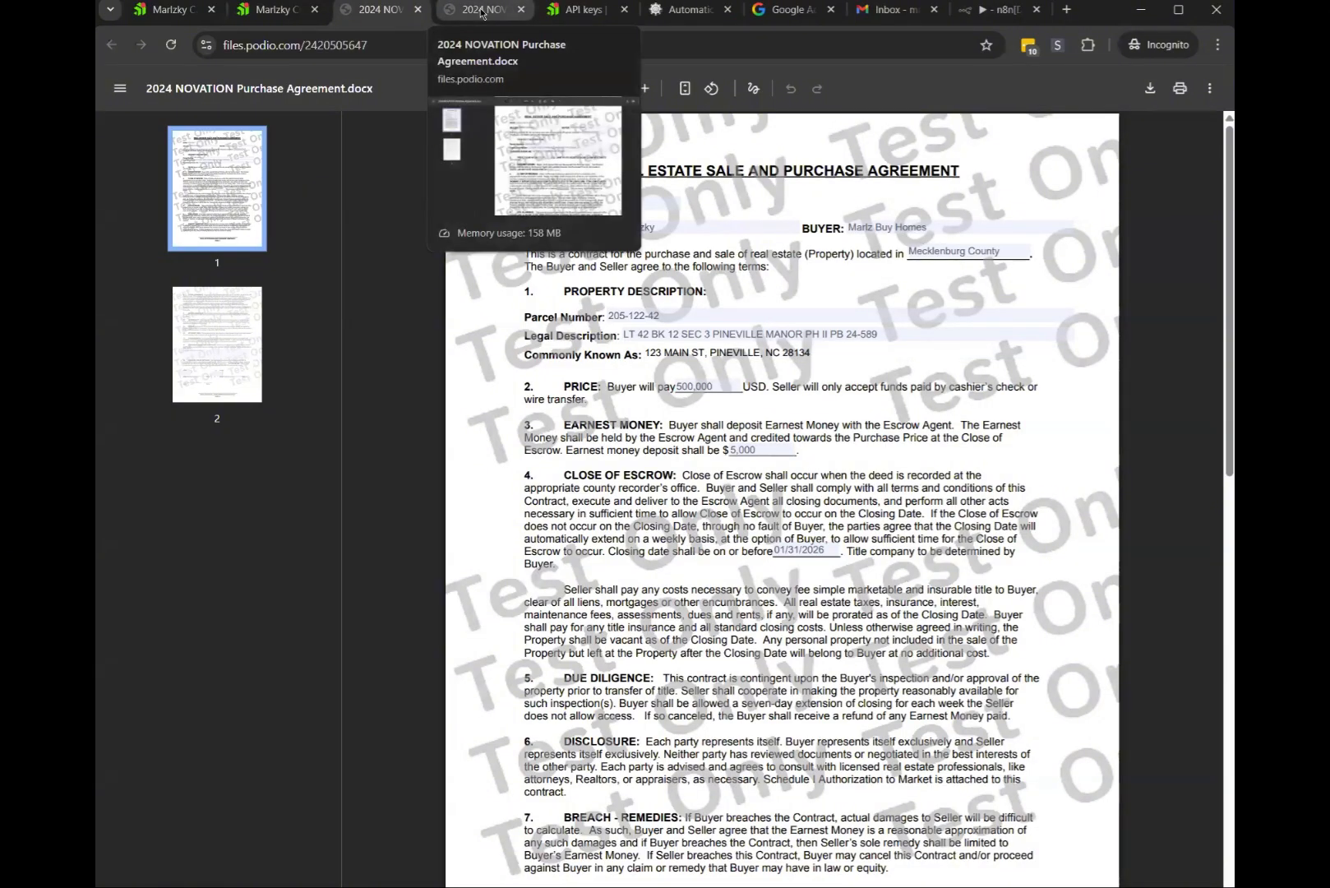
Back on the Podio lead record, open the latest Purchase Contract PDF link in Activity
{"action": "left_click", "coordinate": [267, 9]}
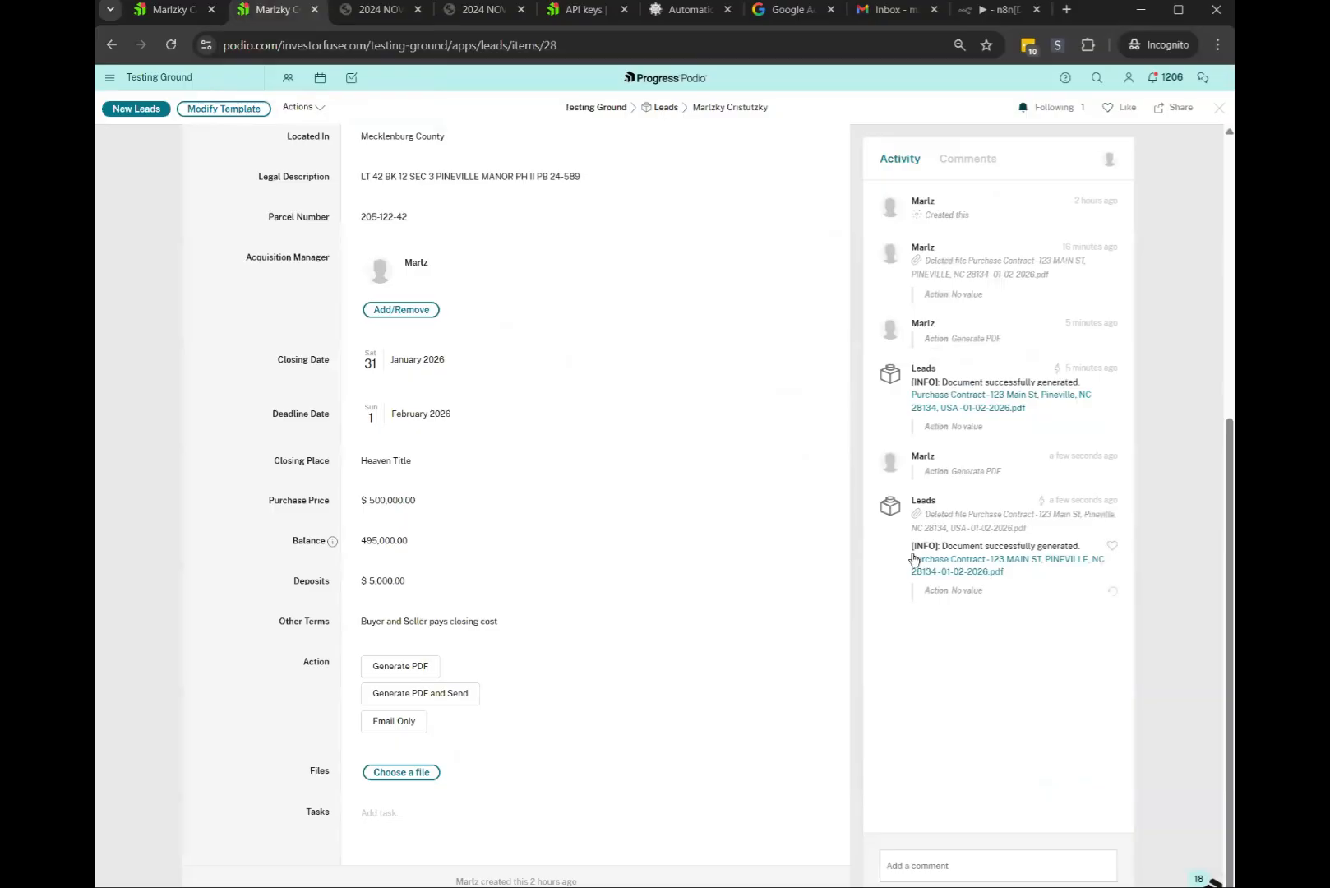
{"action": "left_click_drag", "start_coordinate": [913, 559], "coordinate": [1085, 565]}
{"action": "scroll", "coordinate": [682, 437], "scroll_direction": "up", "scroll_amount": 5}
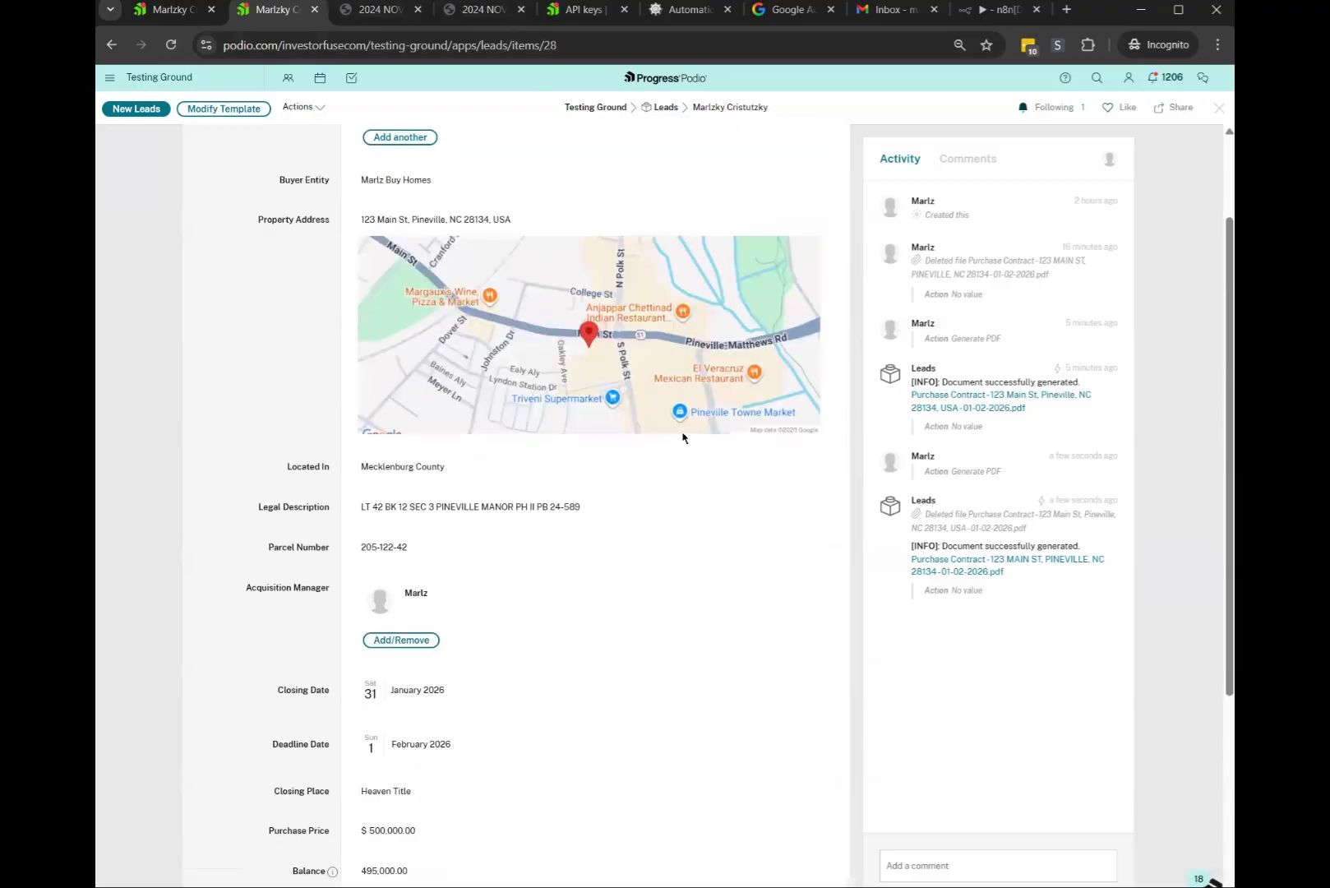
{"action": "scroll", "coordinate": [682, 437], "scroll_direction": "down", "scroll_amount": 5}
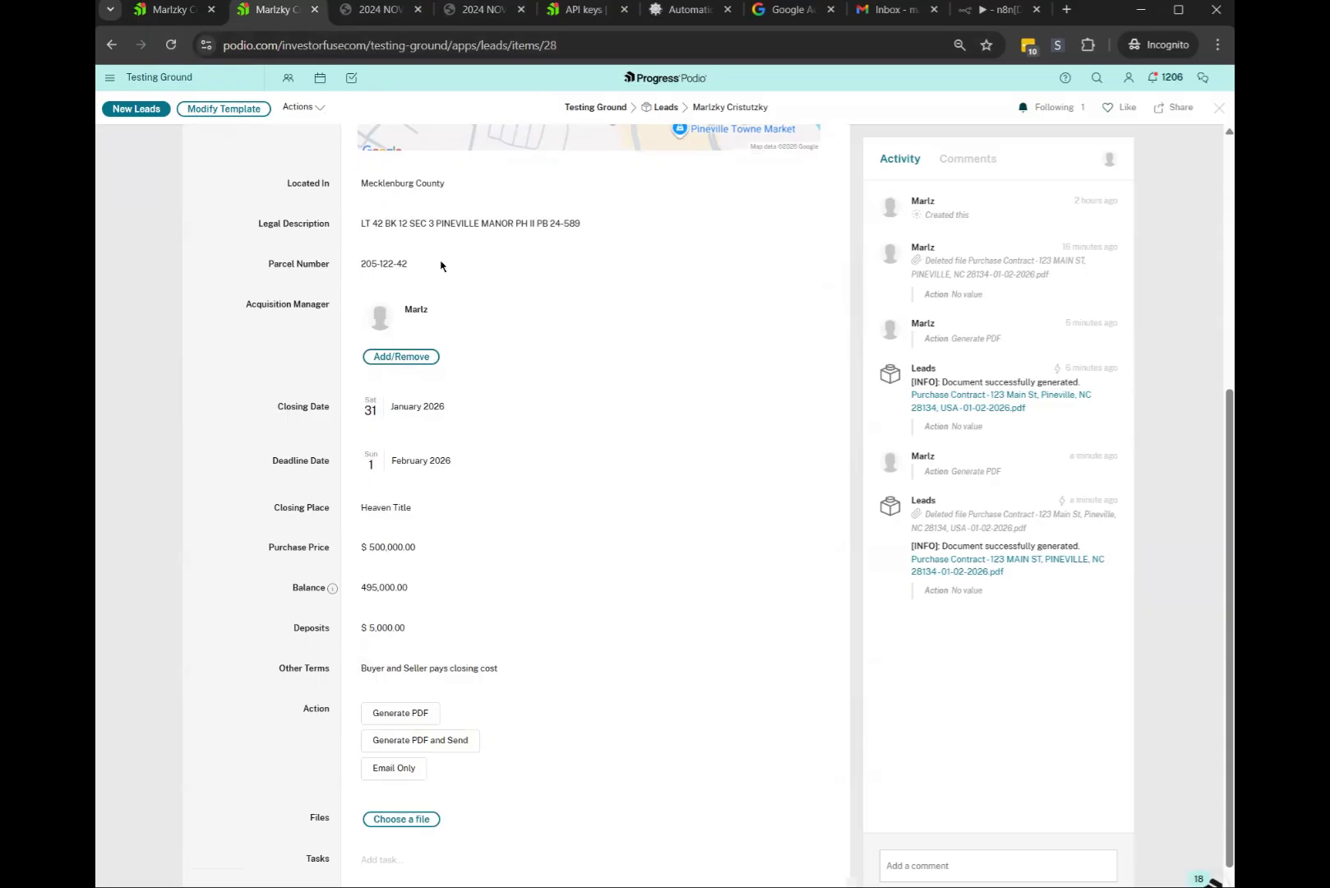
{"action": "scroll", "coordinate": [557, 519], "scroll_direction": "down", "scroll_amount": 1}
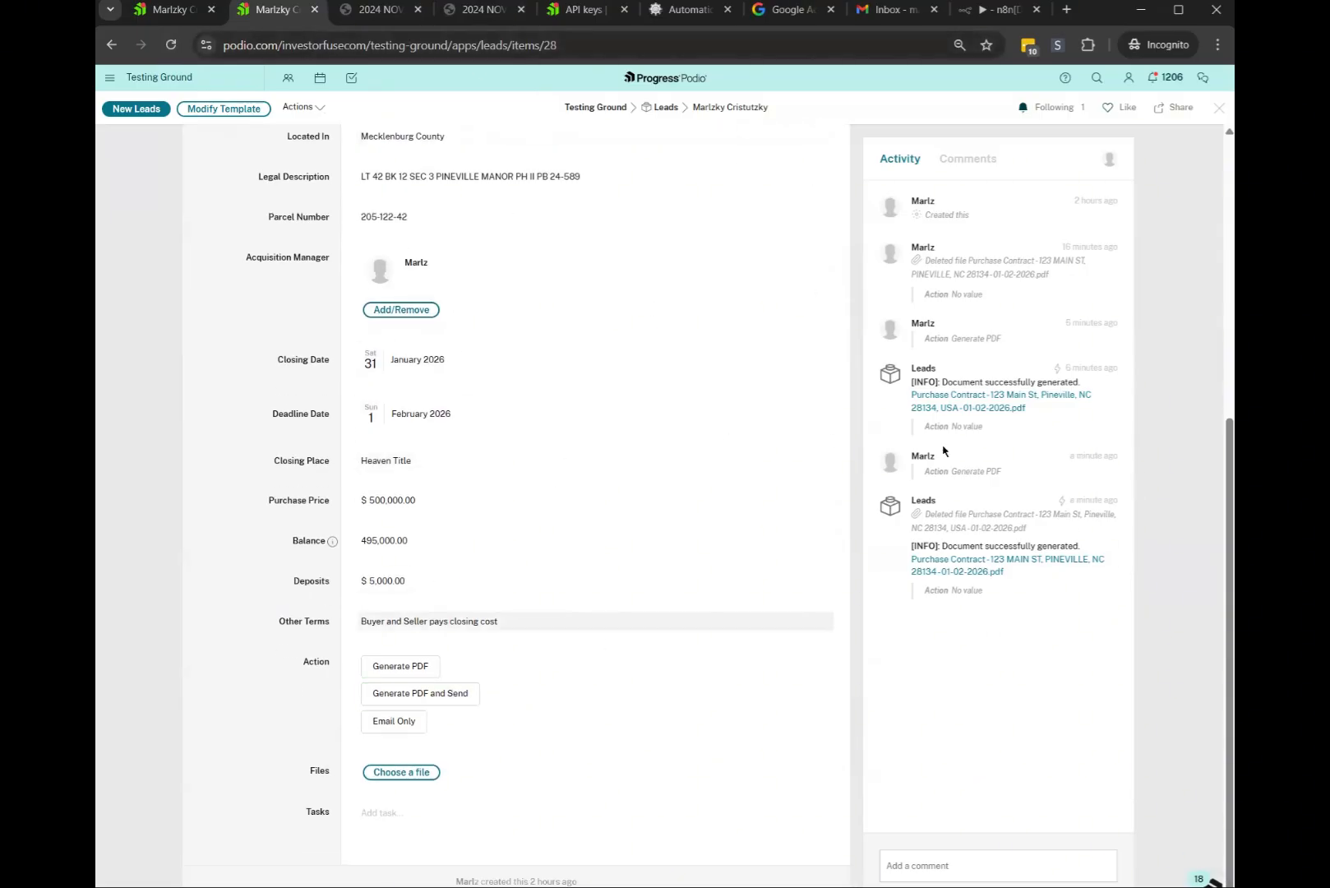
{"action": "left_click", "coordinate": [978, 562]}
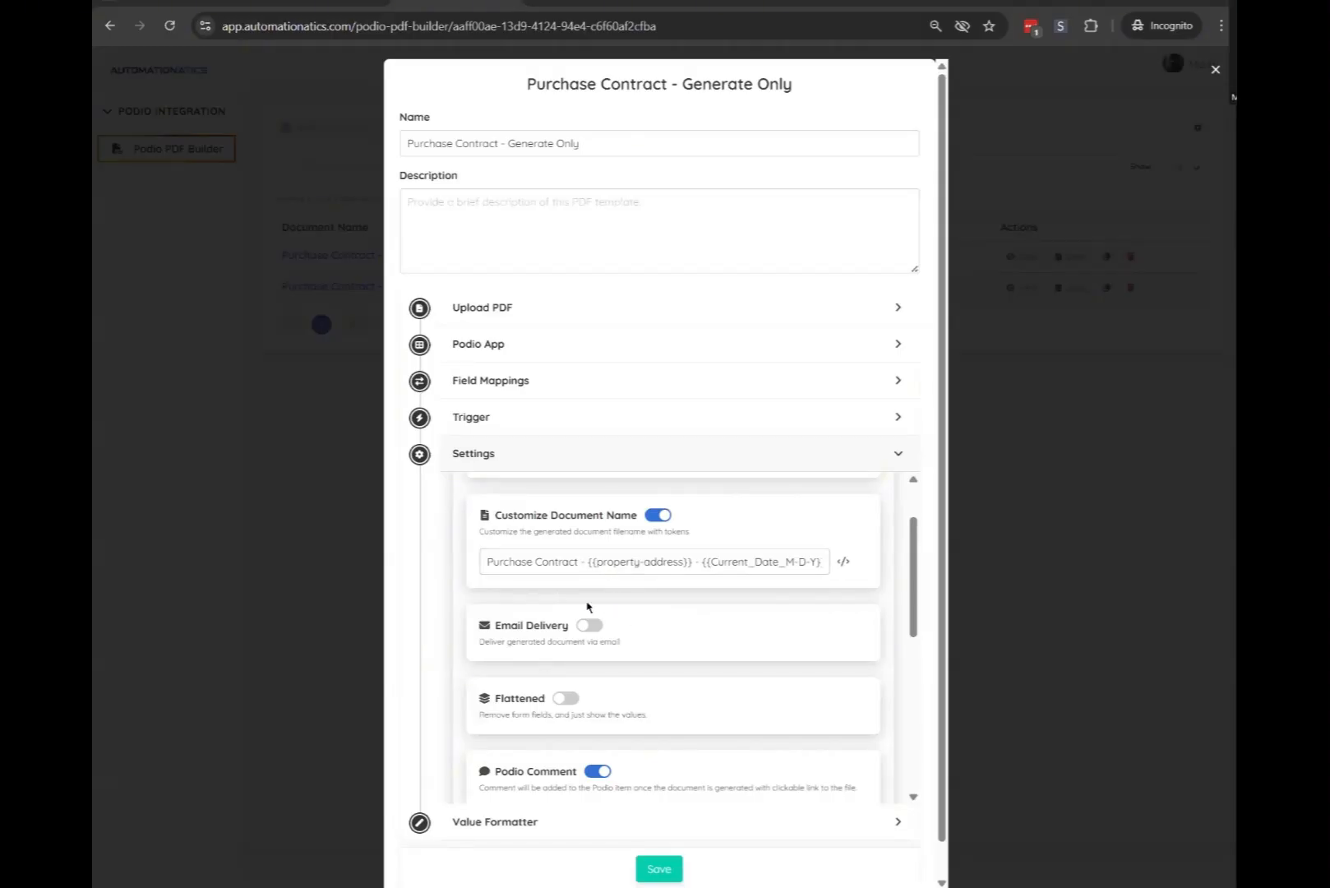
Switch on Email Delivery in the template settings and expand its Add SMTP Credential section
{"action": "scroll", "coordinate": [596, 617], "scroll_direction": "down", "scroll_amount": 1}
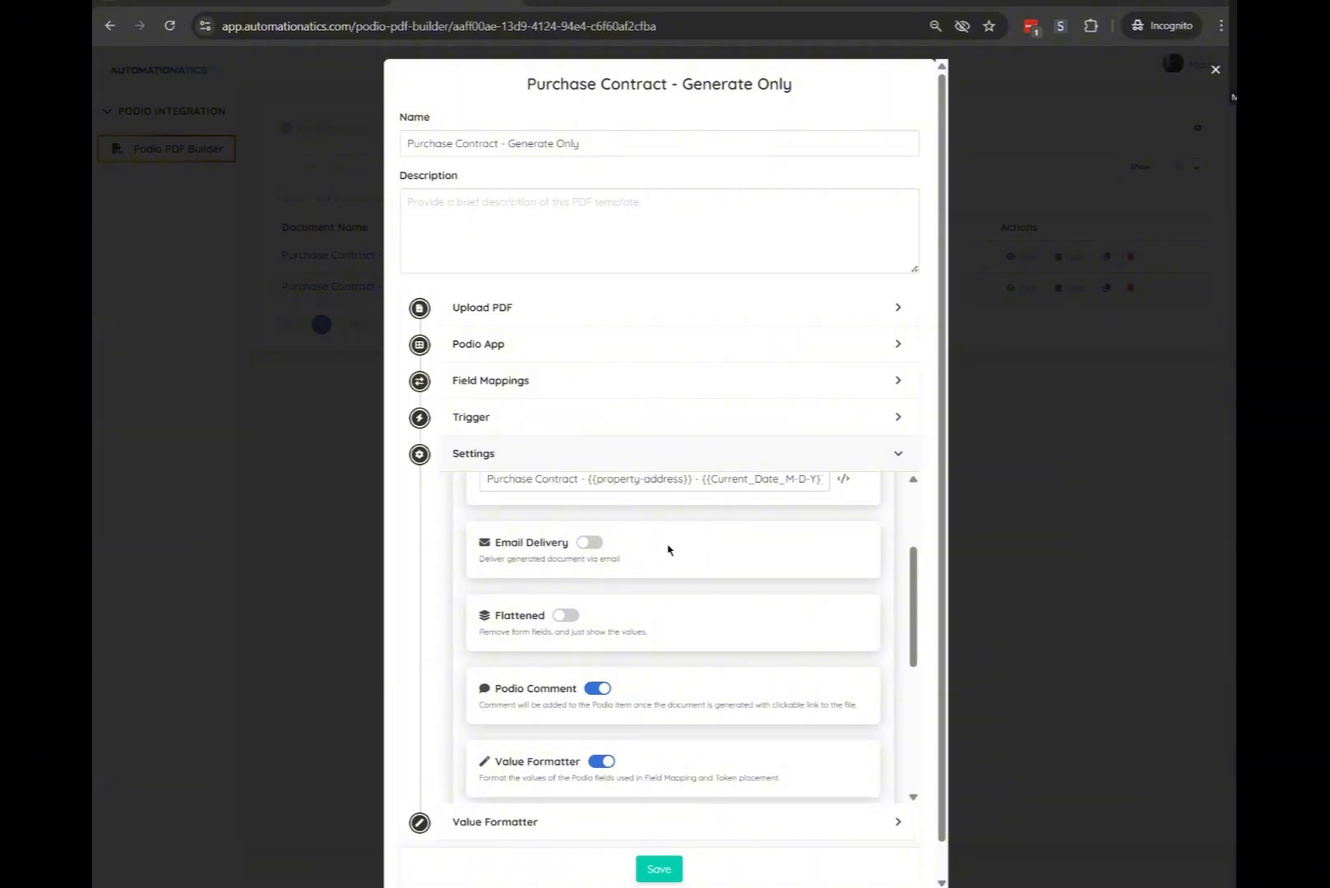
{"action": "left_click", "coordinate": [499, 460]}
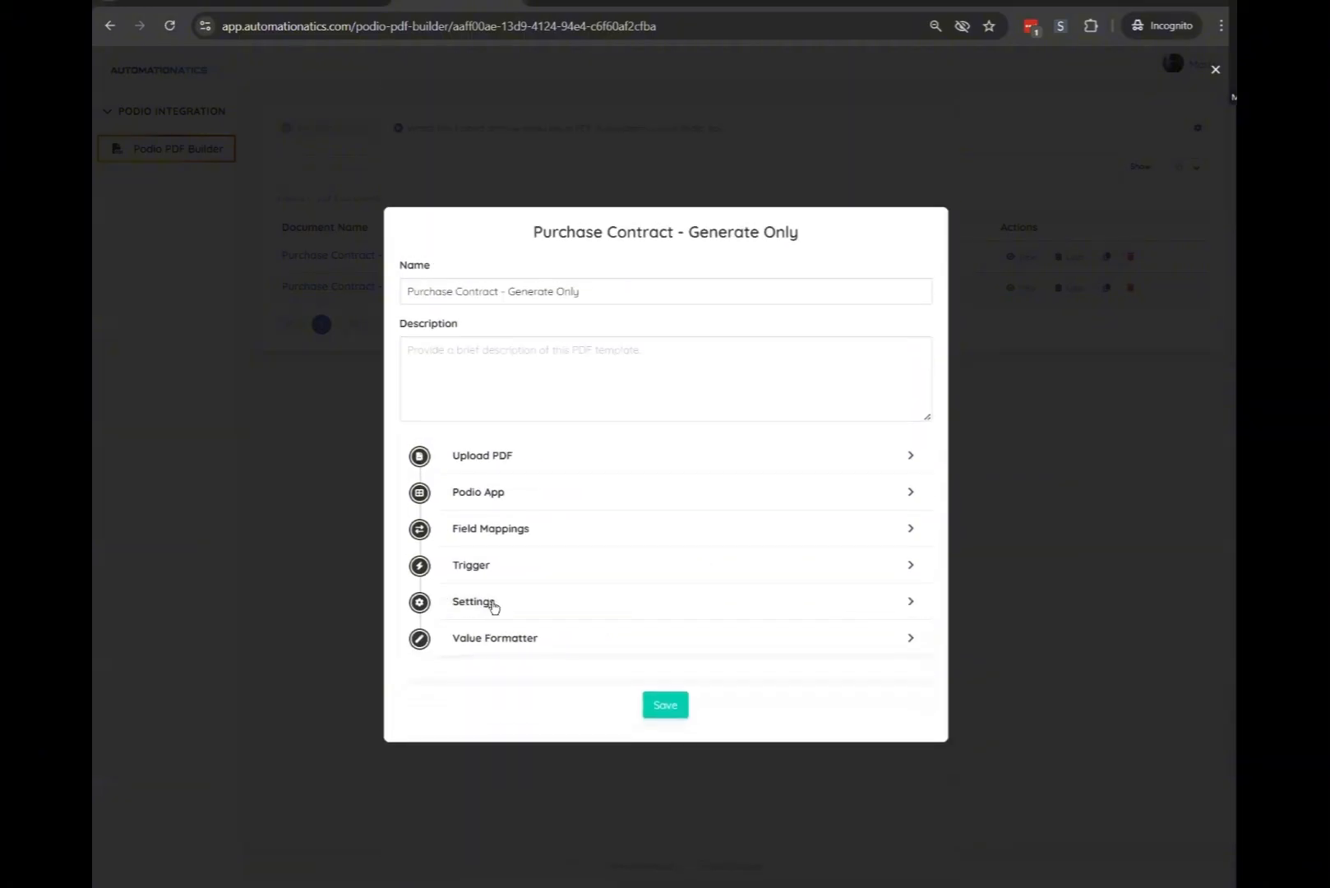
{"action": "left_click", "coordinate": [490, 601]}
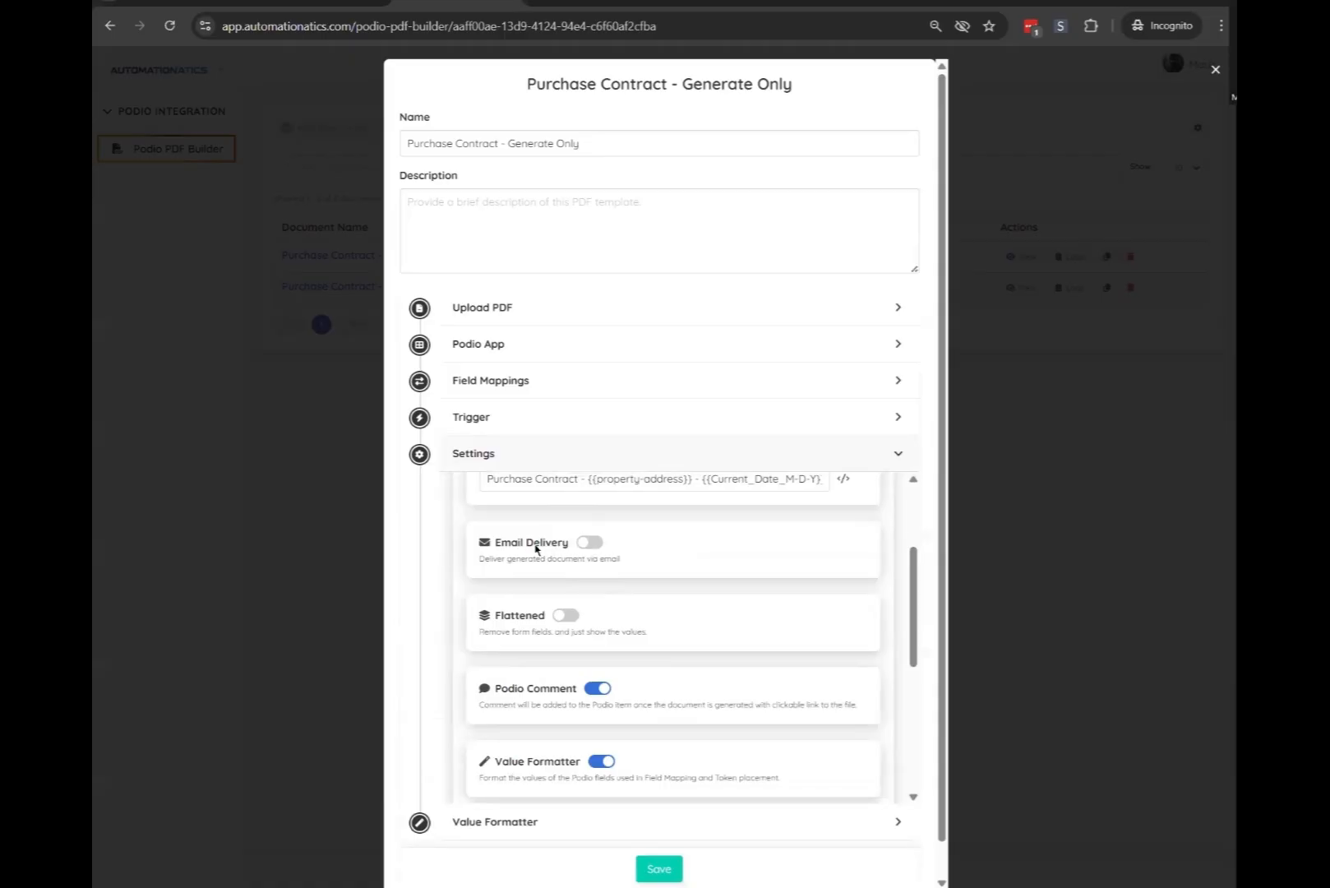
{"action": "left_click", "coordinate": [590, 542]}
{"action": "left_click", "coordinate": [534, 663]}
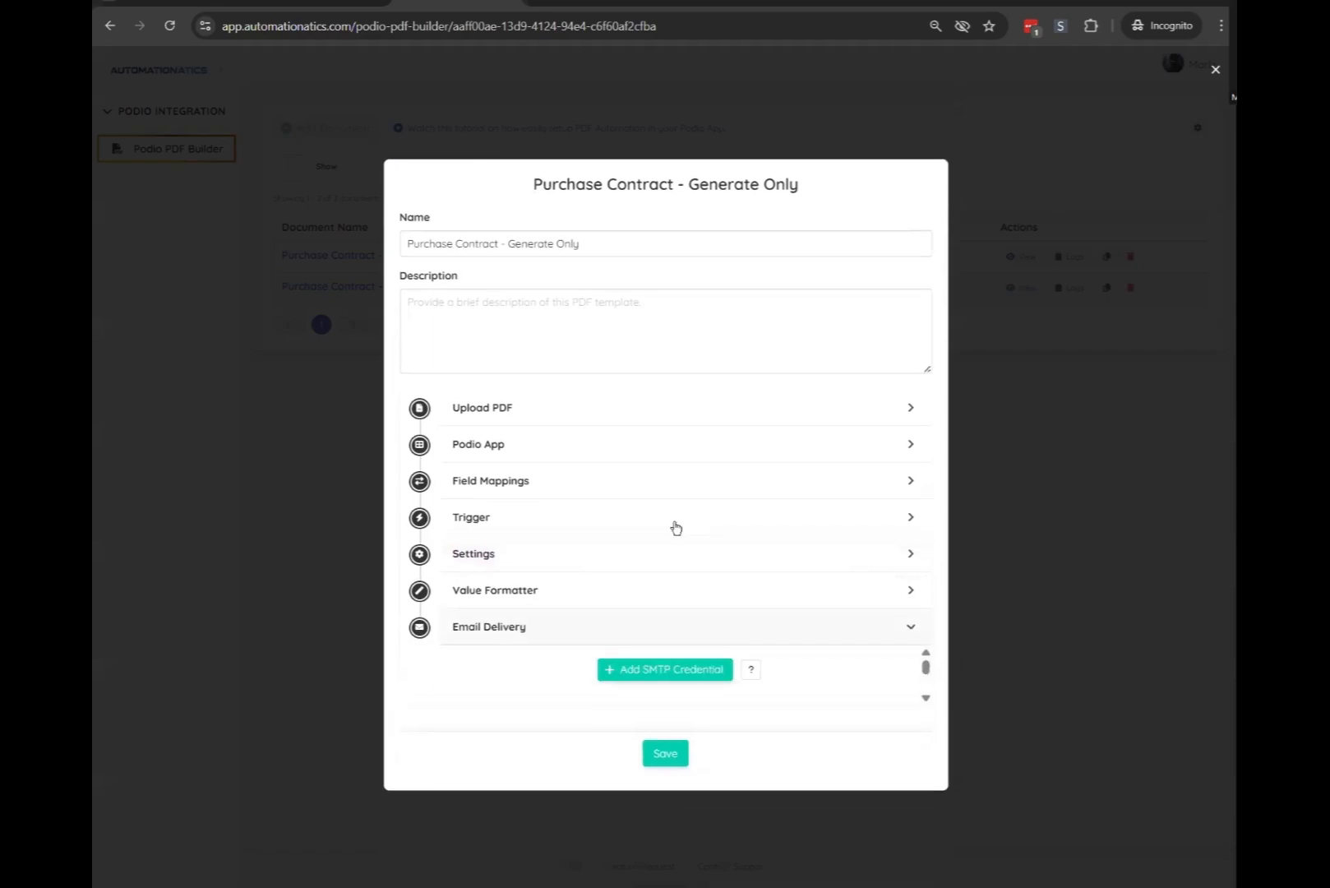
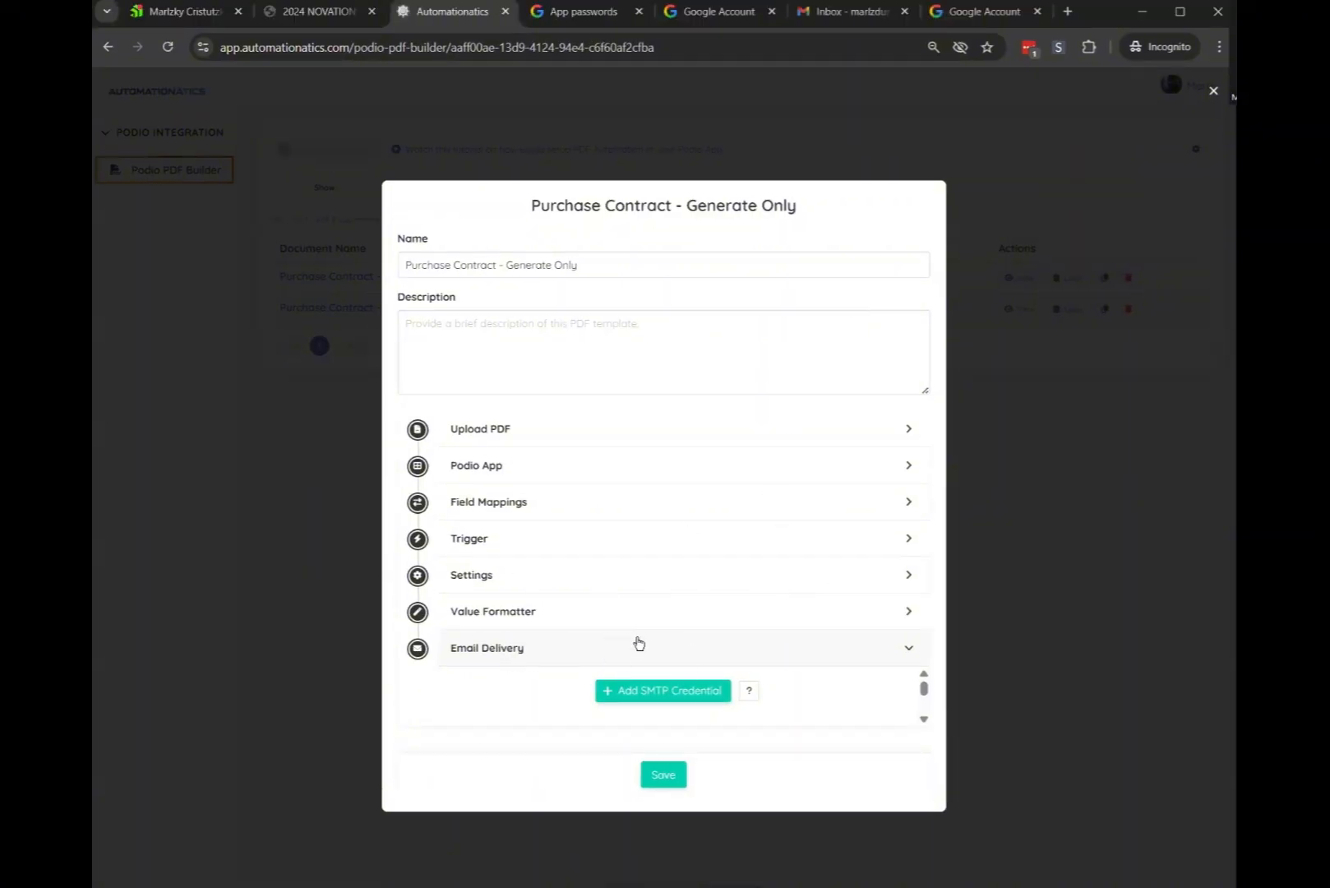
Start a new SMTP credential and locate App passwords in the Google Account settings
{"action": "left_click", "coordinate": [626, 695]}
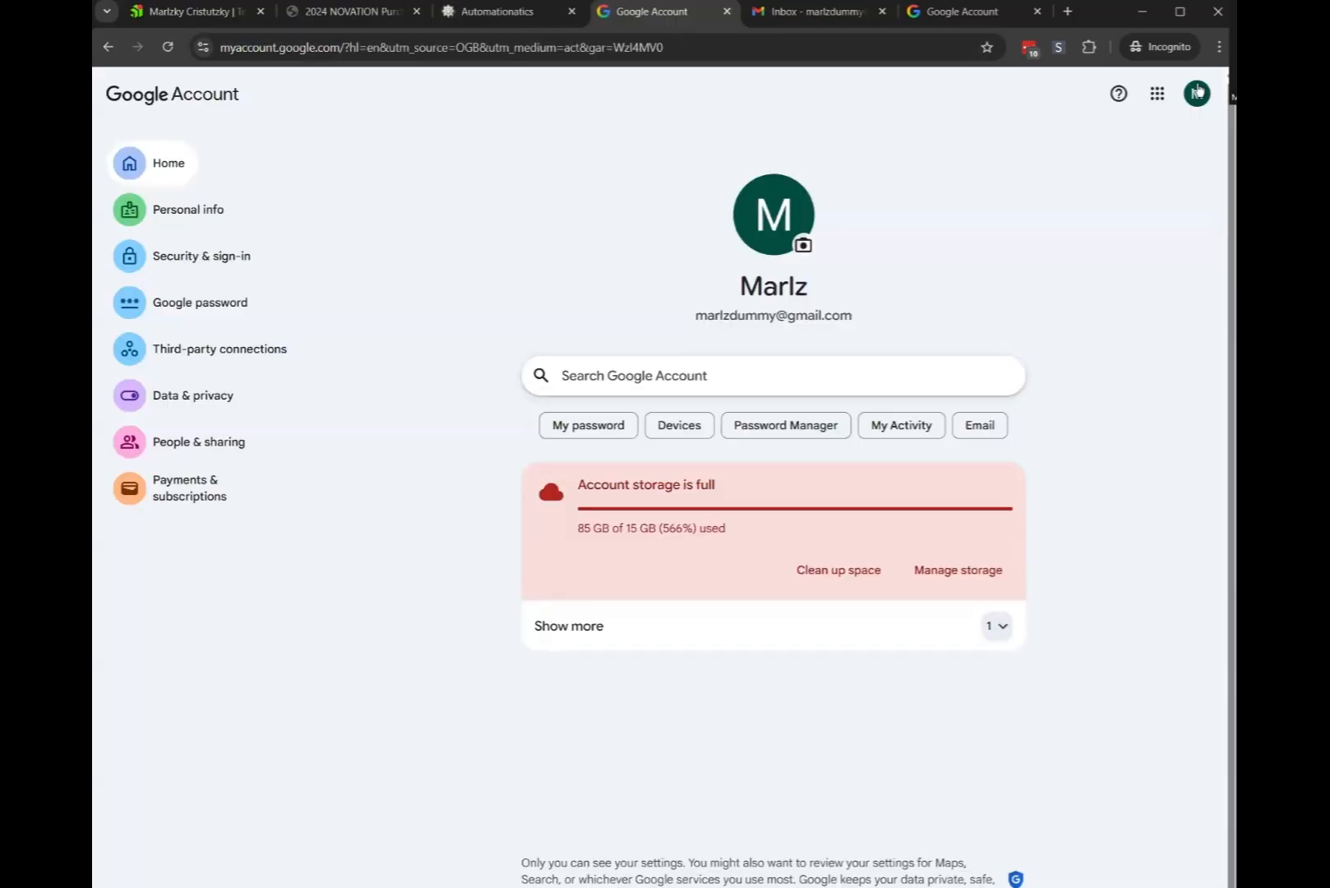
{"action": "left_click", "coordinate": [1197, 93]}
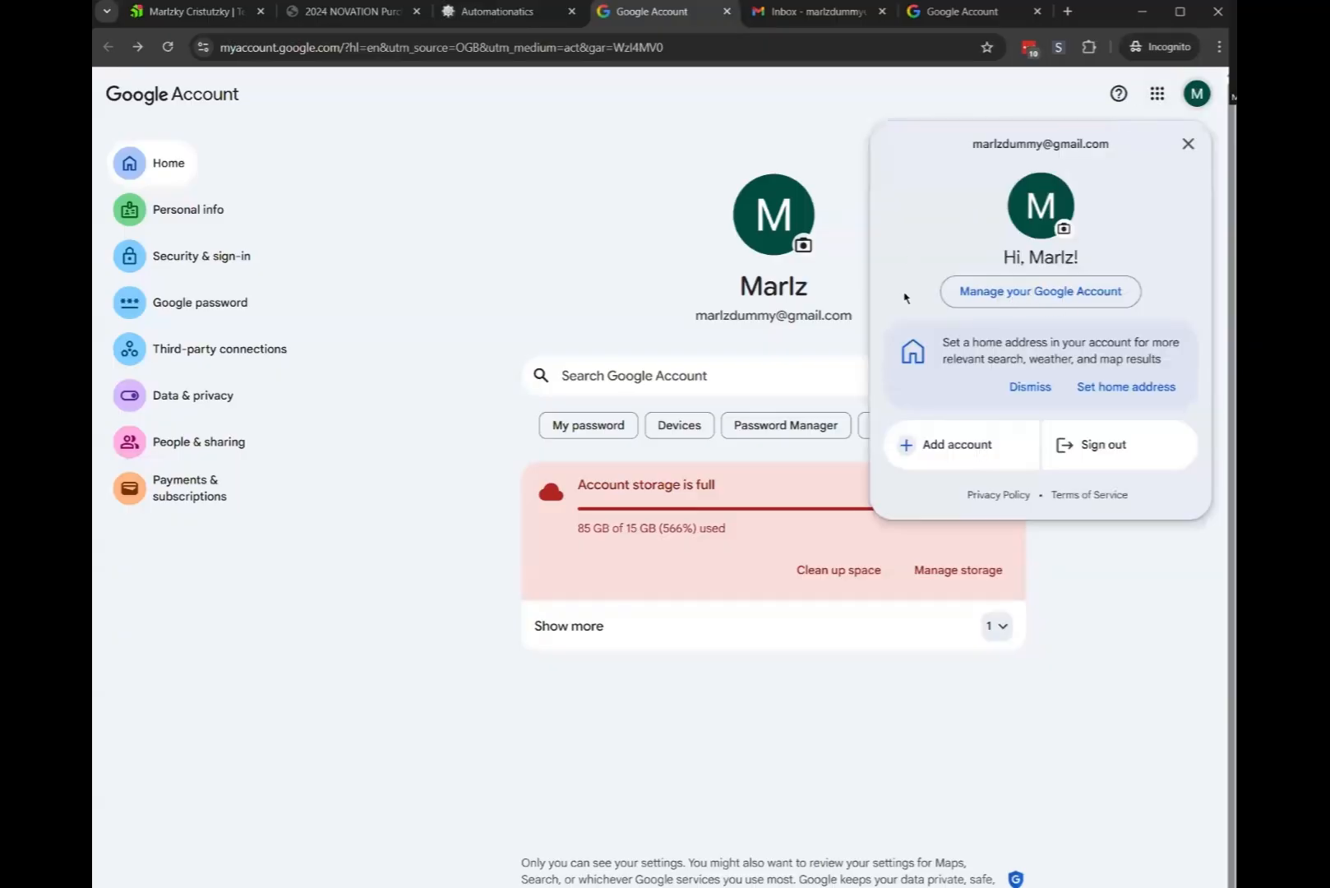
{"action": "left_click", "coordinate": [1062, 292]}
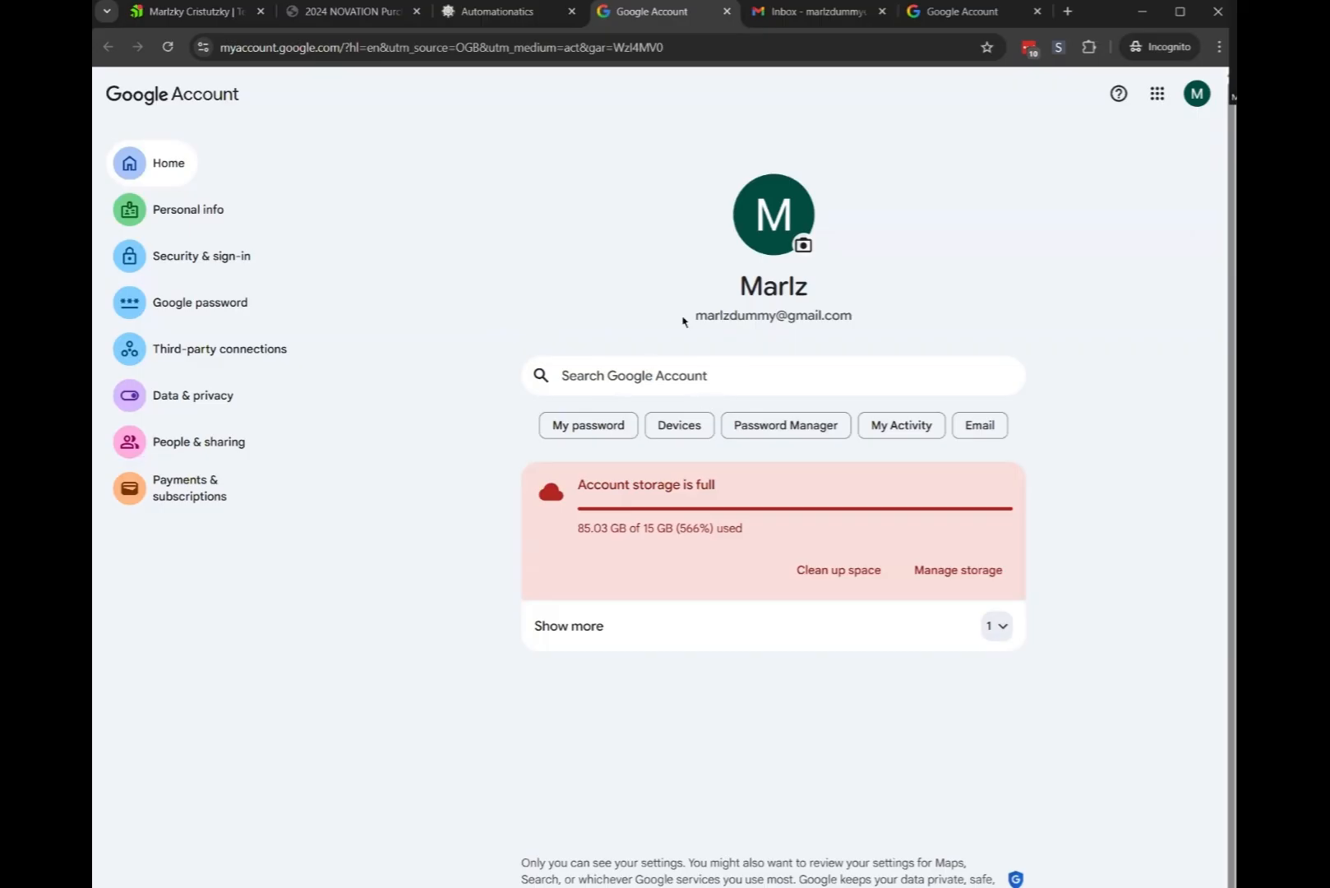
{"action": "left_click", "coordinate": [651, 375]}
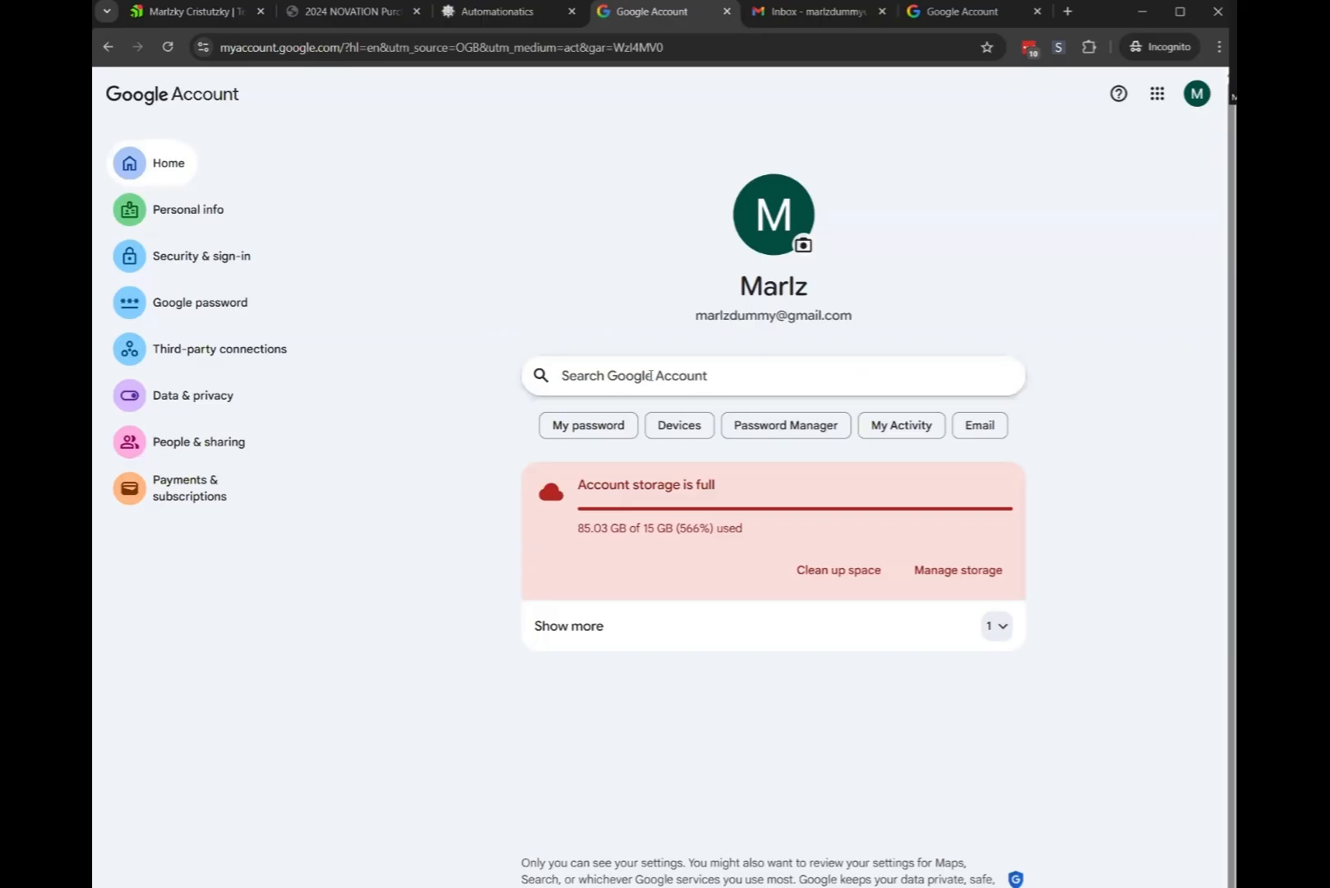
{"action": "type", "text": "a"}
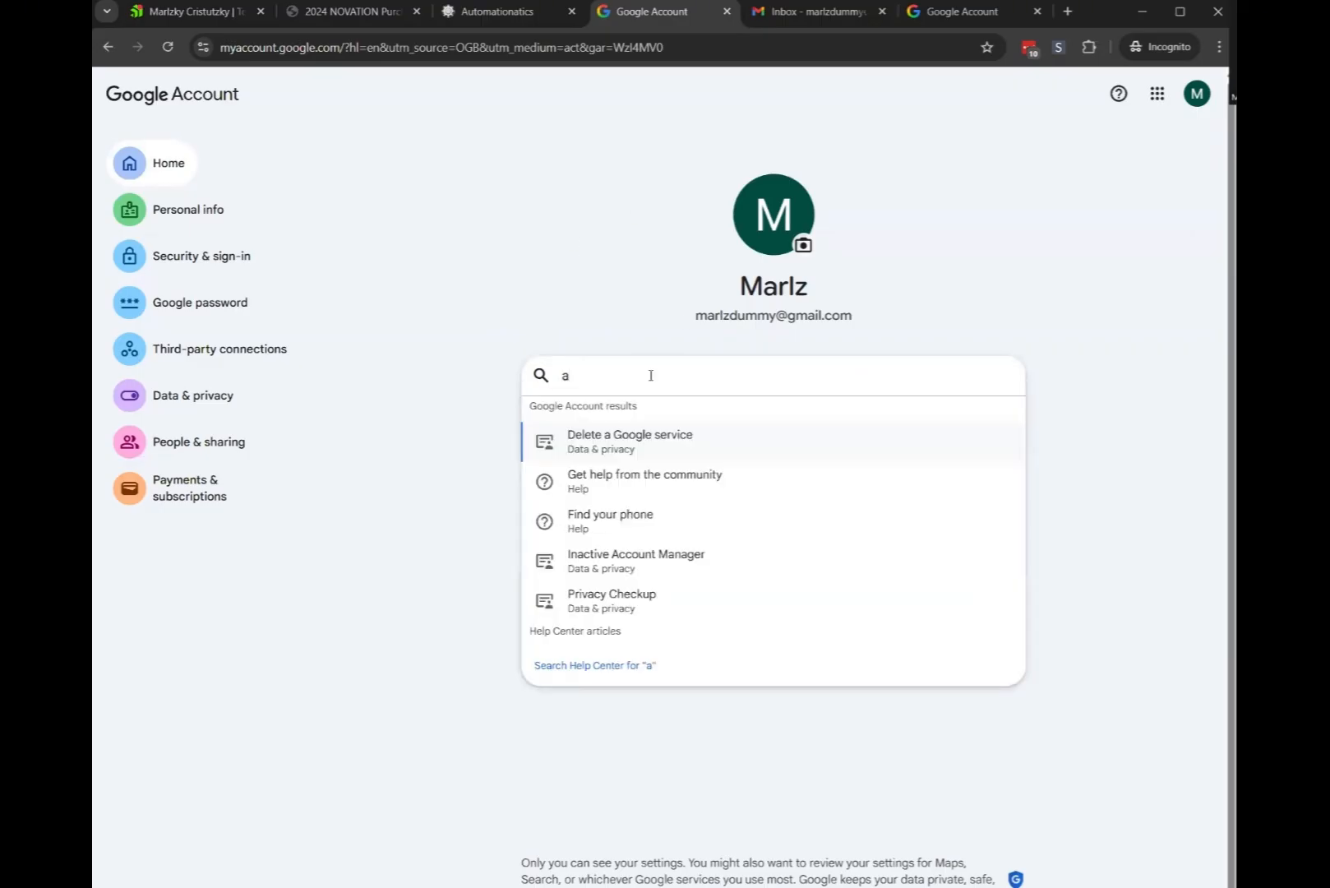
{"action": "type", "text": "pp password"}
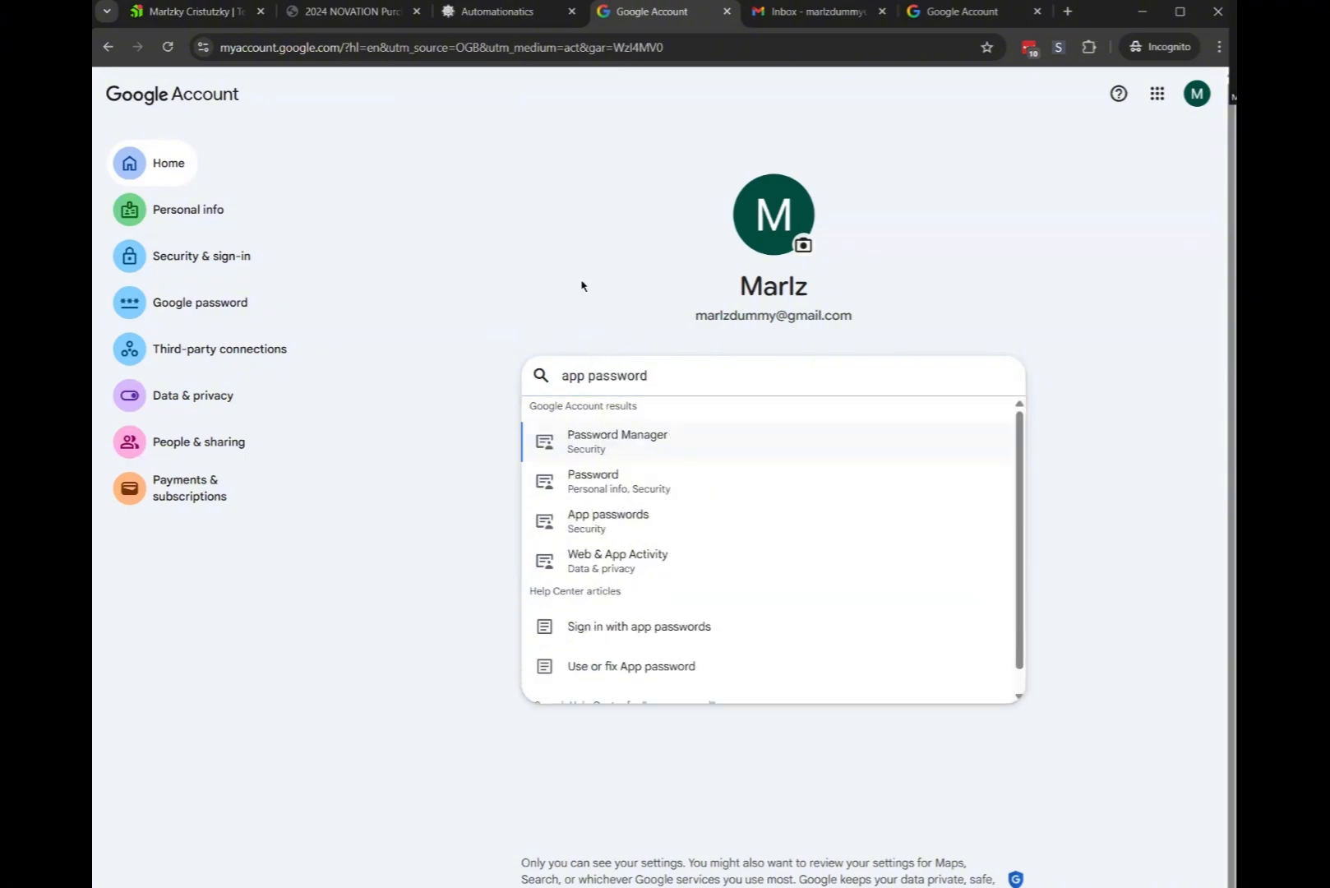
{"action": "left_click", "coordinate": [630, 523]}
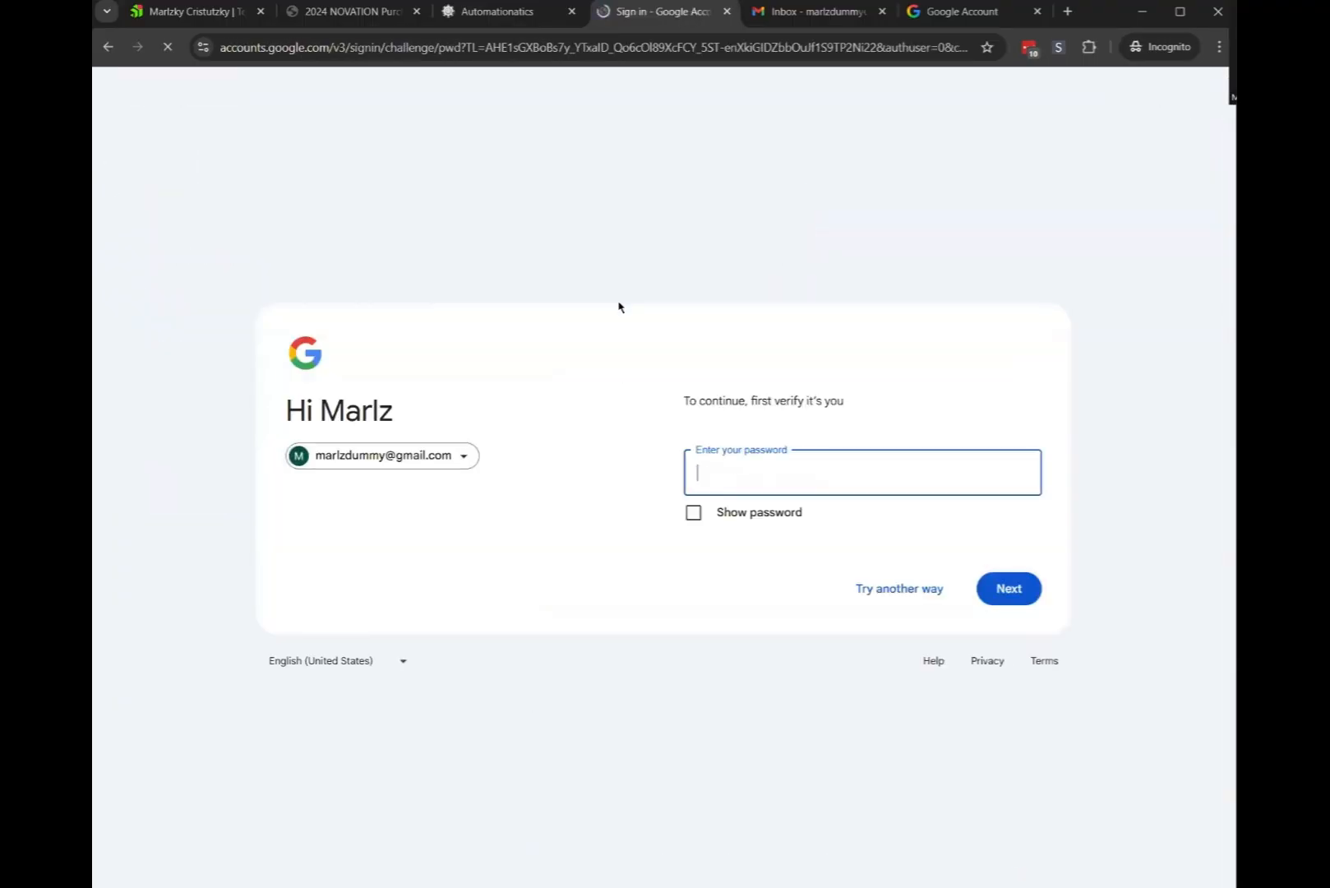
Verify the account, create the 'pdf-automation' app password and copy it
{"action": "key", "text": "ctrl+v"}
{"action": "key", "text": "Return"}
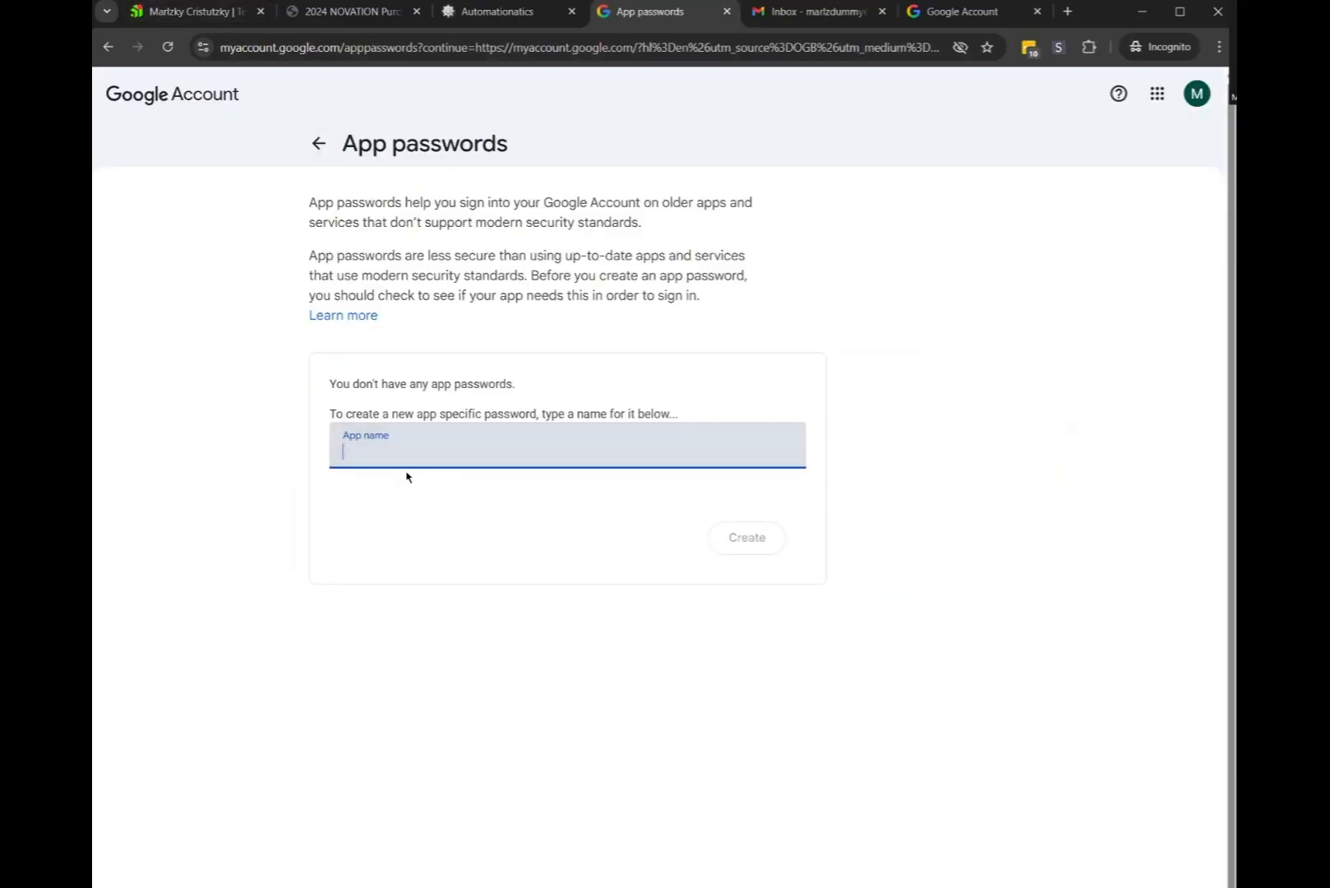
{"action": "type", "text": "pdf-a"}
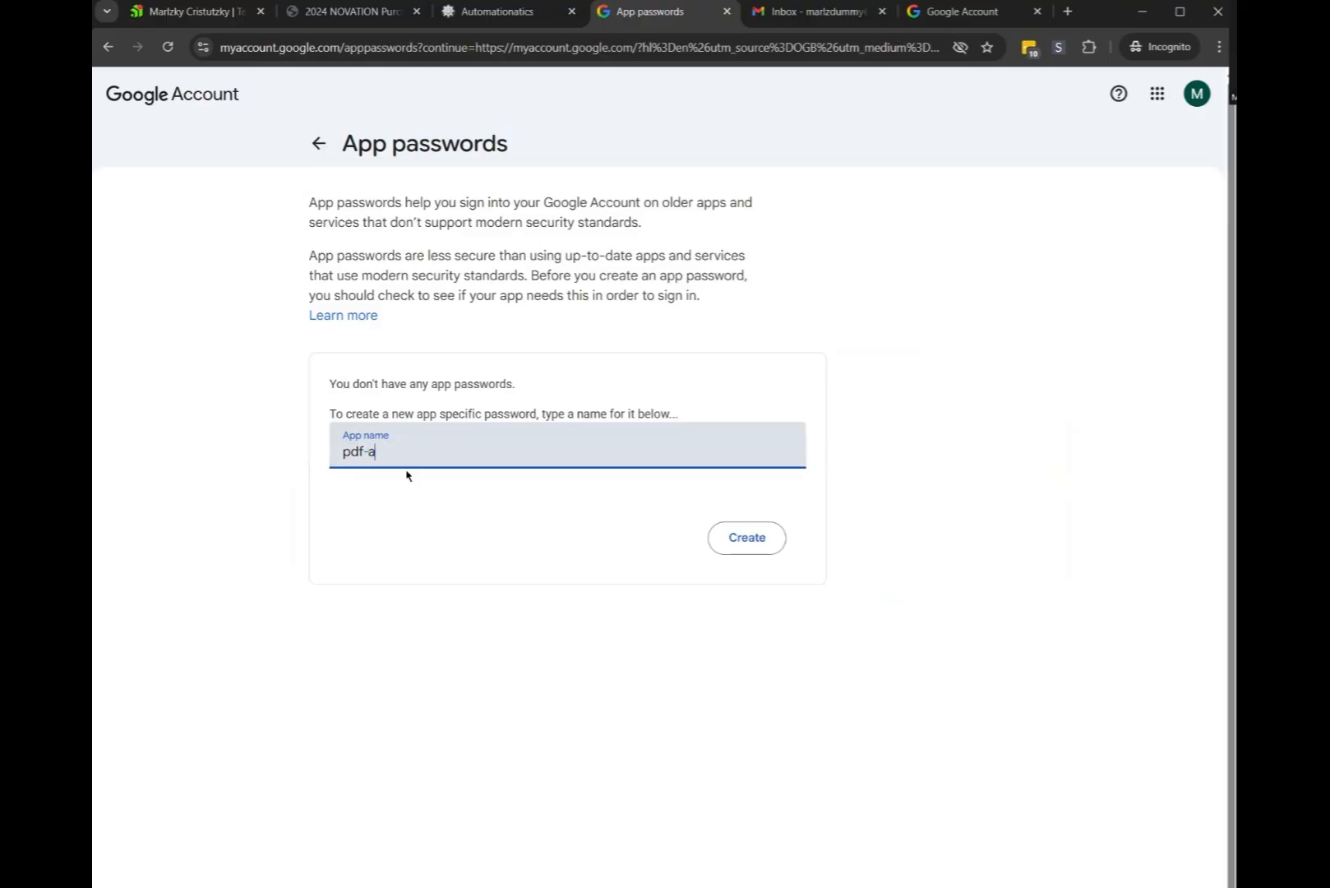
{"action": "type", "text": "utomation"}
{"action": "left_click", "coordinate": [745, 536]}
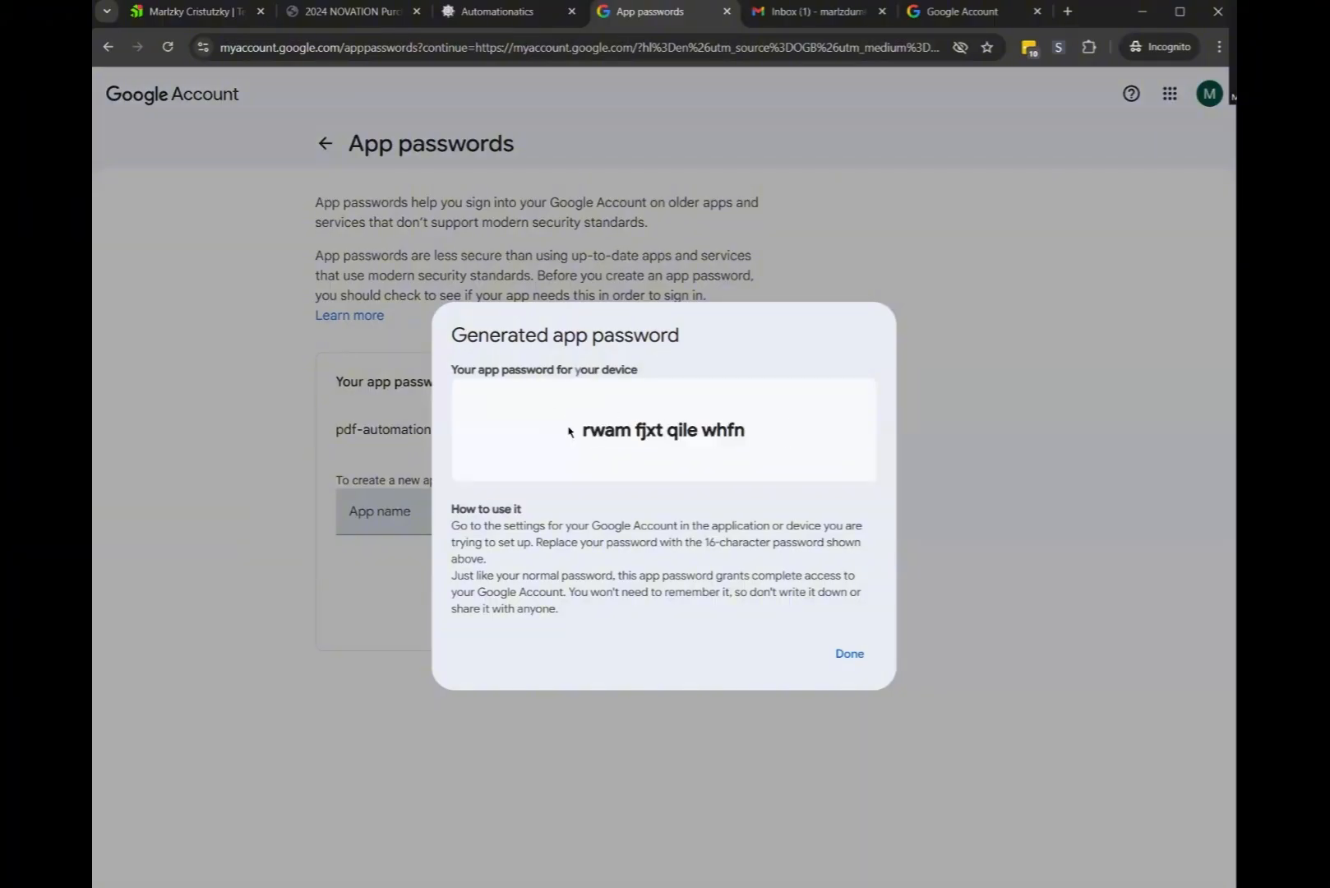
{"action": "left_click_drag", "start_coordinate": [585, 428], "coordinate": [748, 433]}
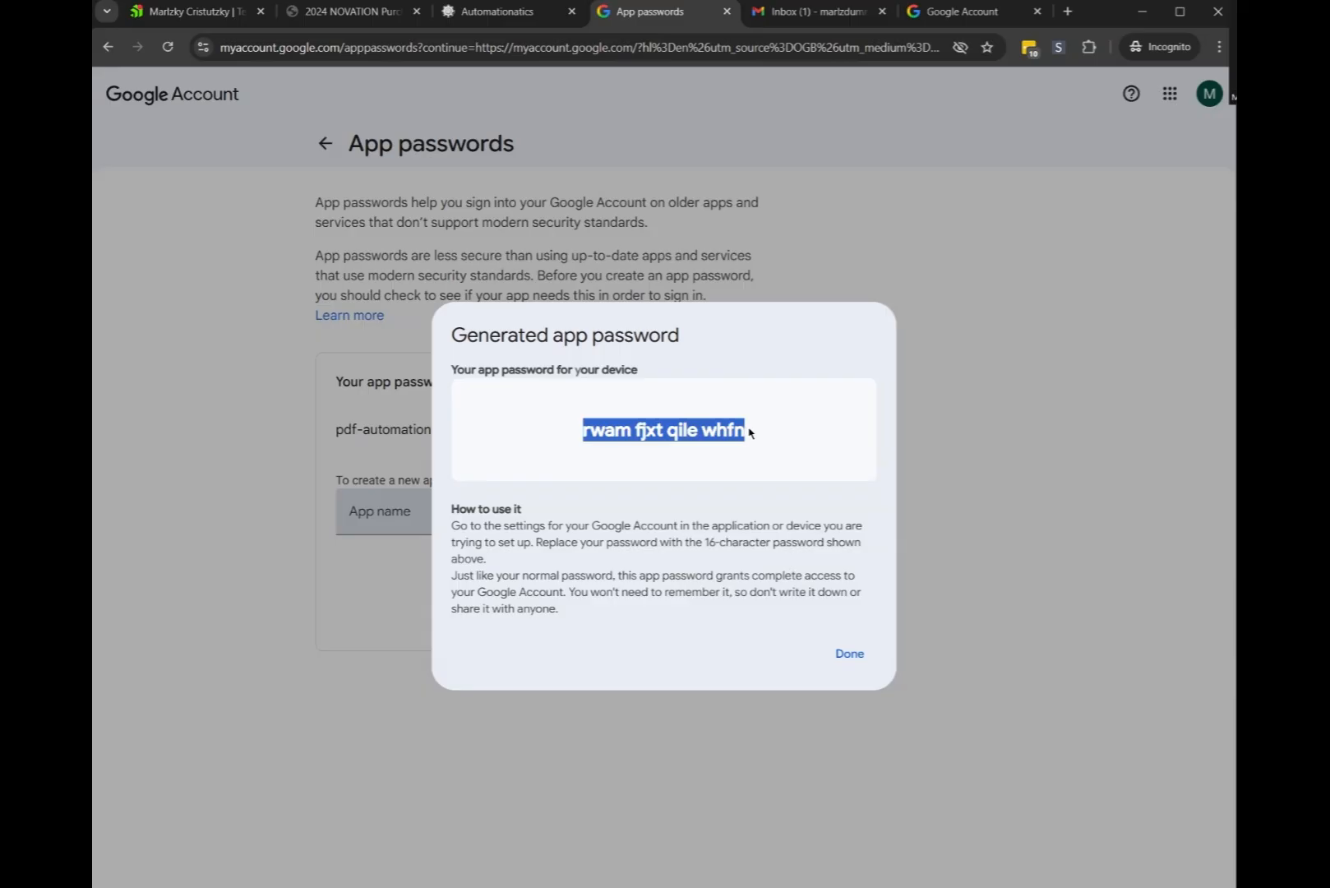
{"action": "left_click", "coordinate": [542, 12]}
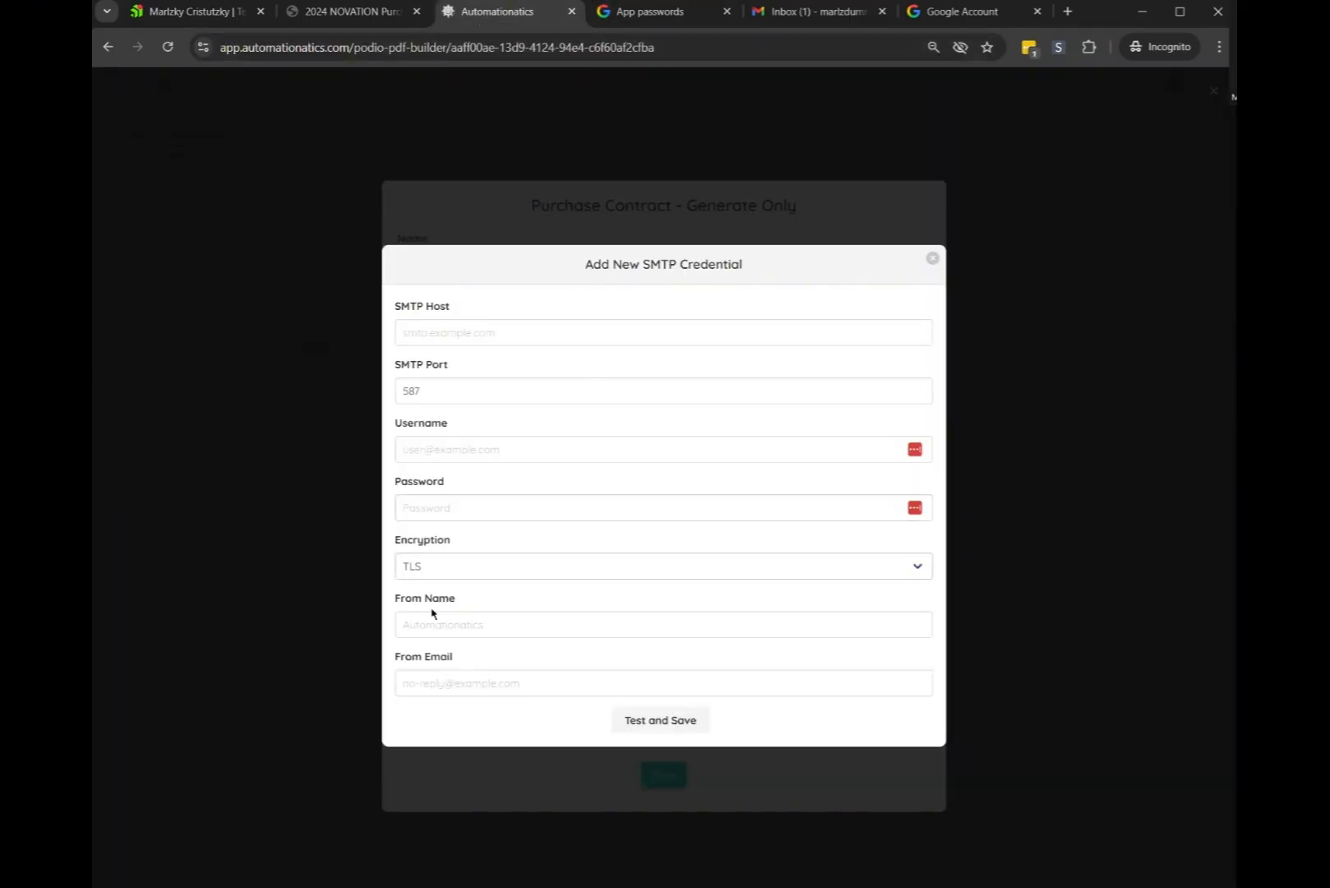
Paste the app password into the credential and set the SMTP host to smtp.gmail.com
{"action": "left_click", "coordinate": [437, 503]}
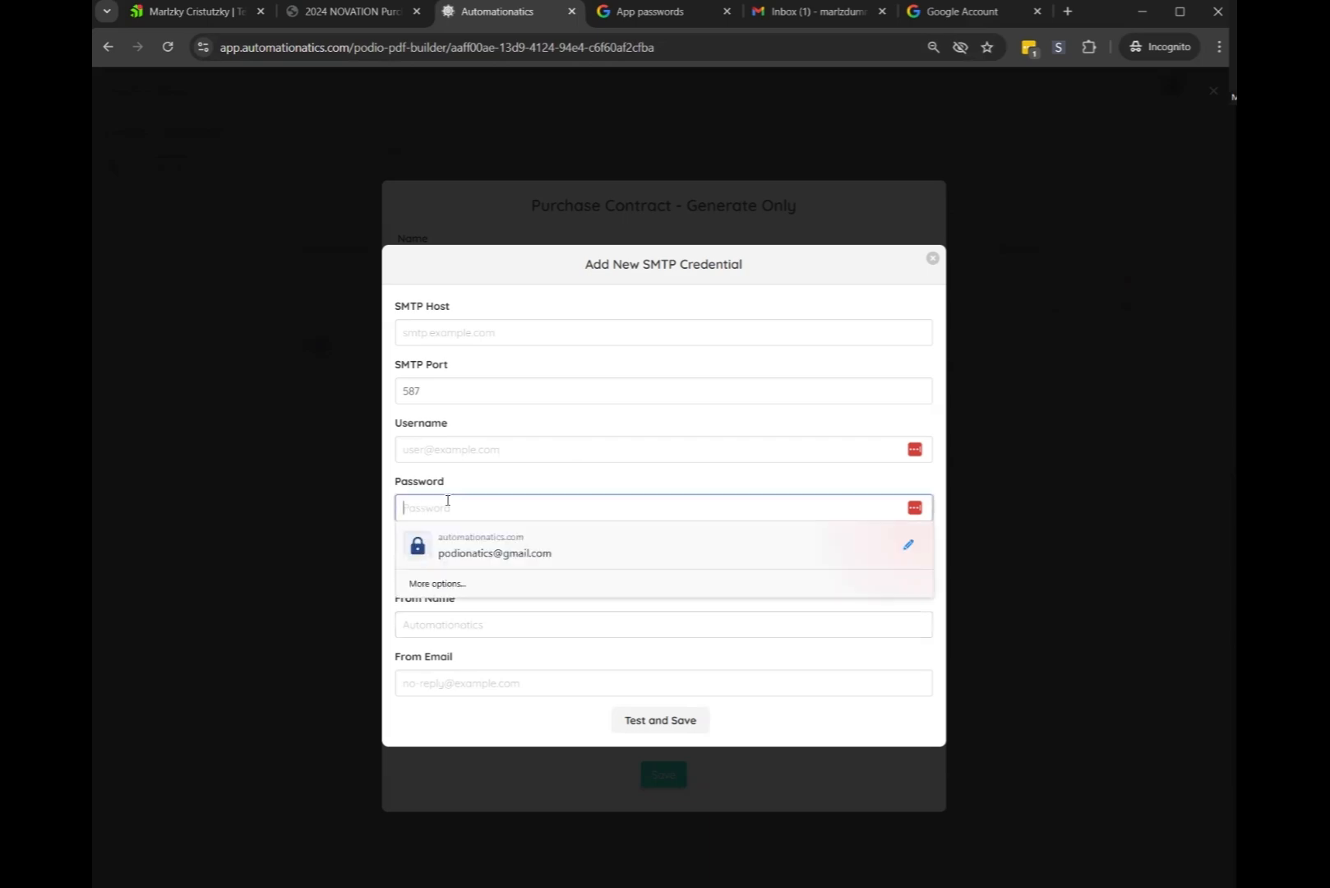
{"action": "key", "text": "ctrl+v"}
{"action": "left_click", "coordinate": [433, 330]}
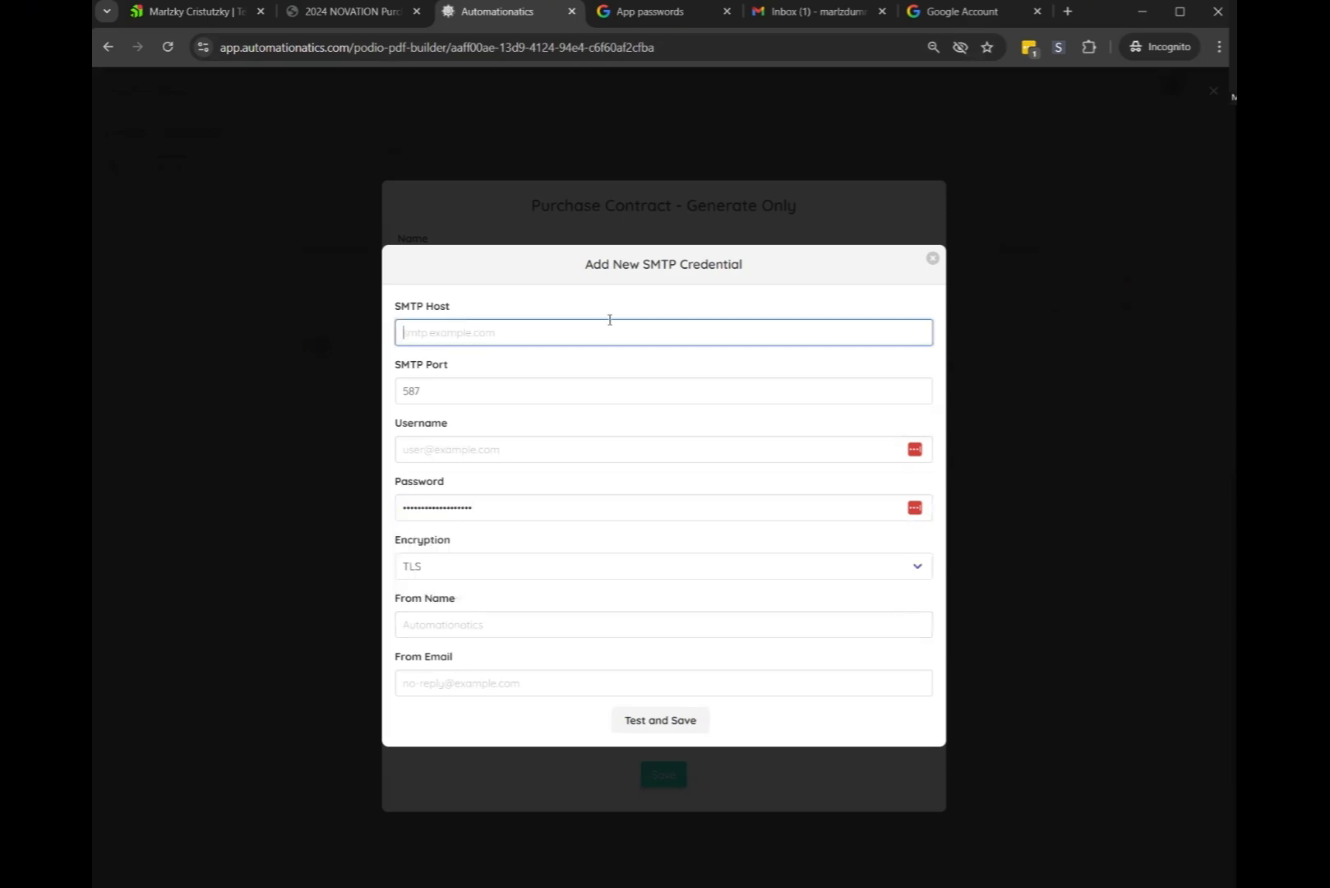
{"action": "type", "text": "smtp.gmail.com"}
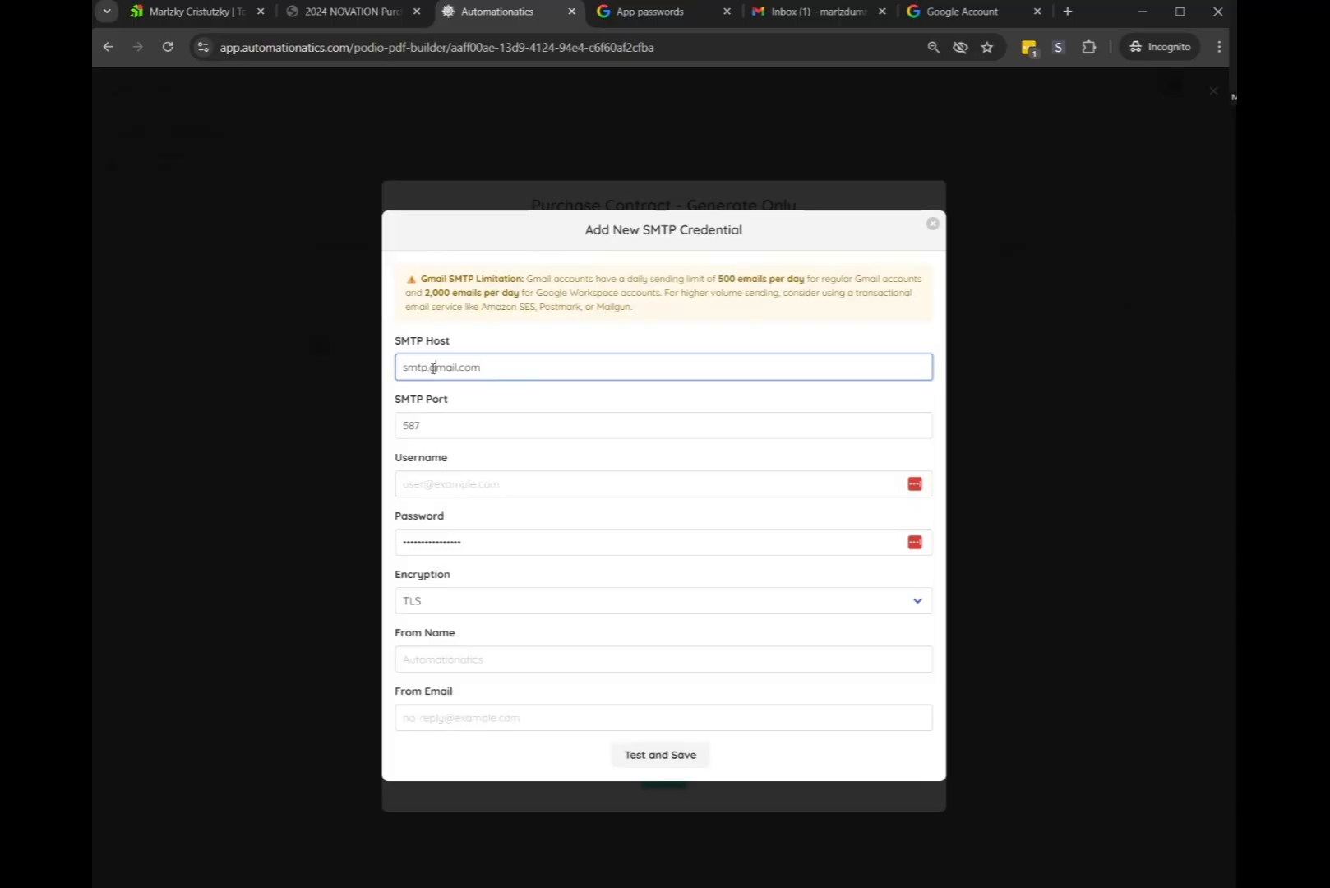
{"action": "double_click", "coordinate": [434, 367]}
{"action": "type", "text": "relay"}
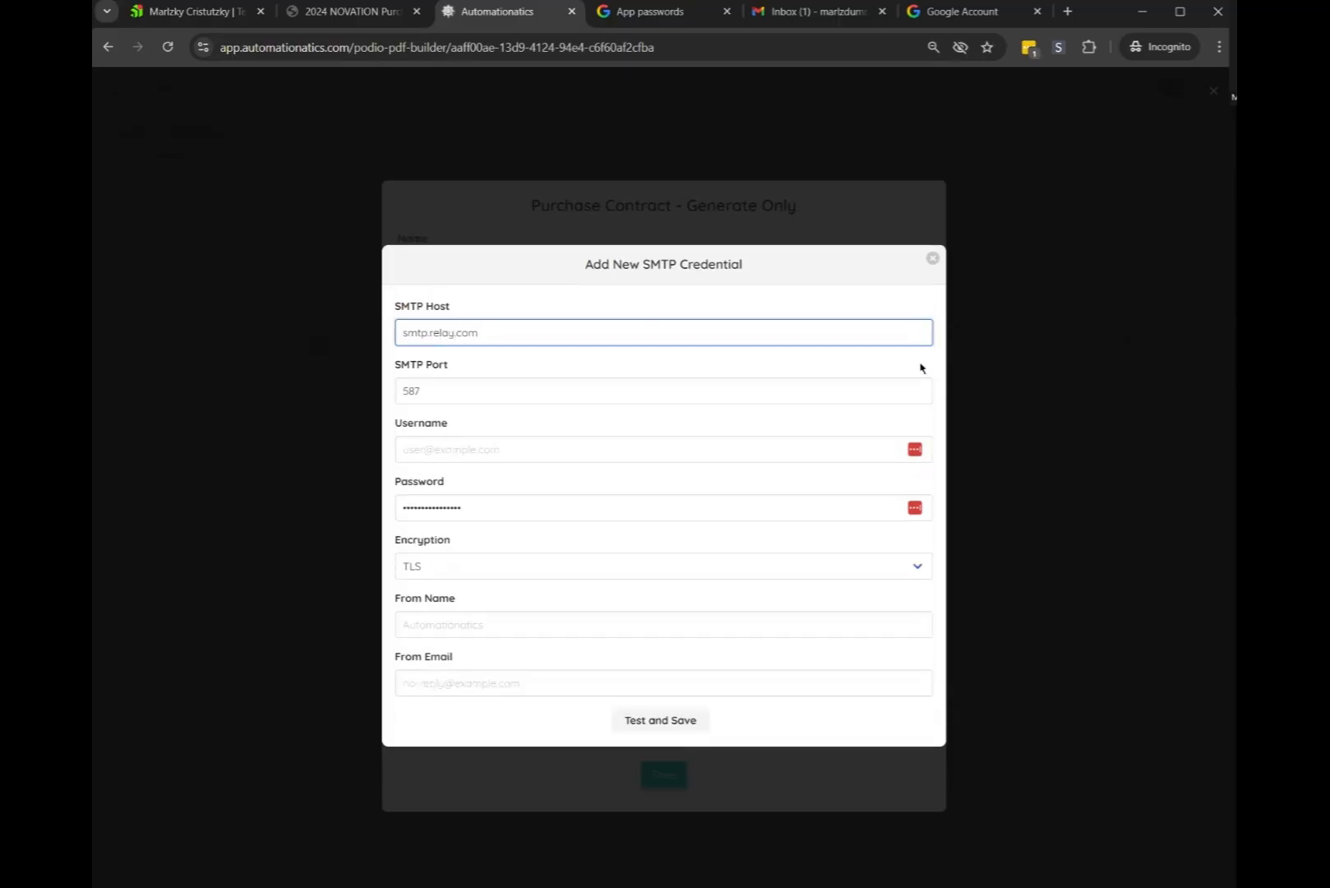
{"action": "key", "text": "ctrl+z"}
{"action": "left_click", "coordinate": [341, 392]}
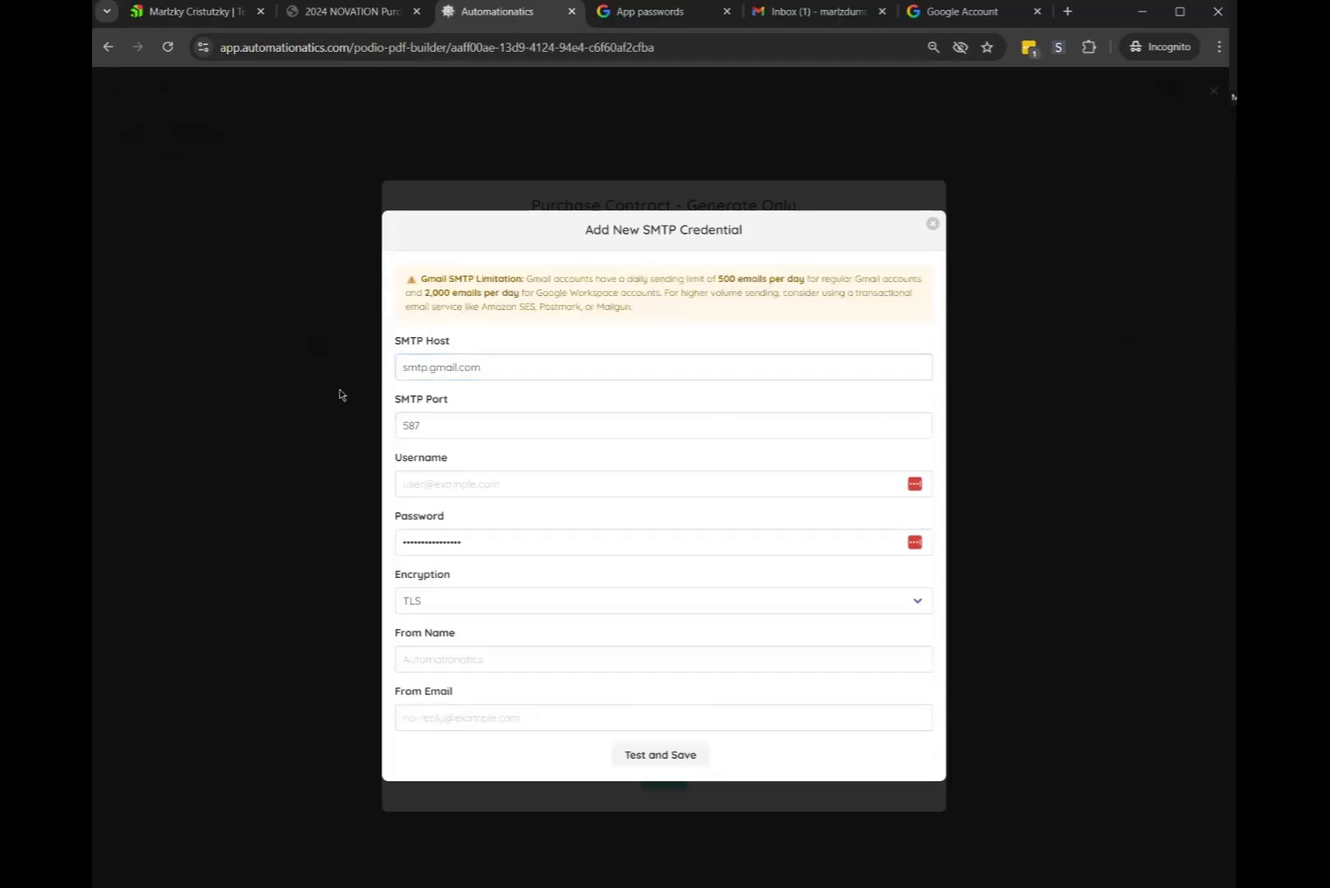
Fill the SMTP username and From Email with the Google account's email address
{"action": "left_click", "coordinate": [443, 483]}
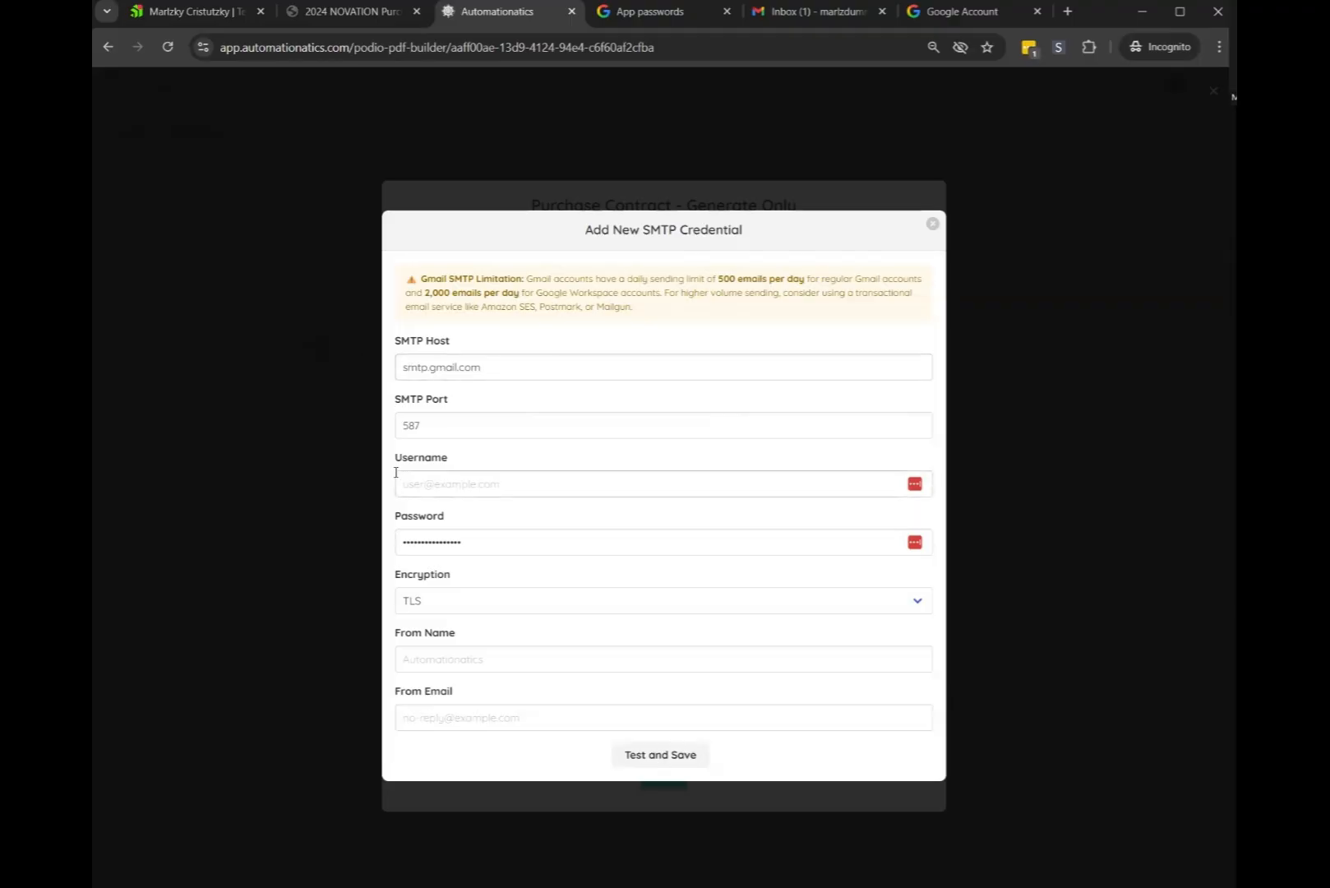
{"action": "left_click", "coordinate": [445, 483]}
{"action": "left_click", "coordinate": [421, 462]}
{"action": "left_click", "coordinate": [807, 10]}
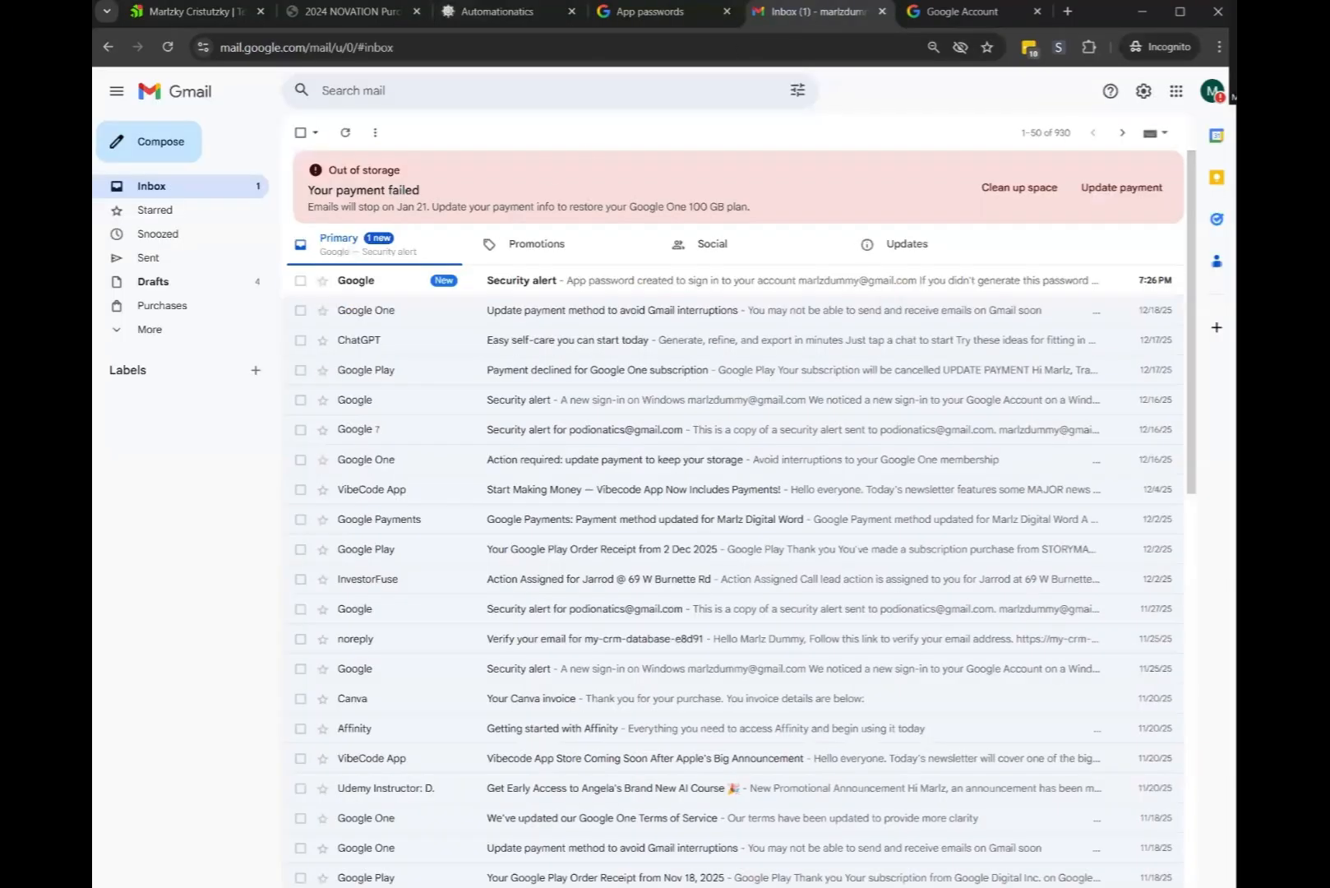
{"action": "left_click", "coordinate": [910, 21]}
{"action": "left_click", "coordinate": [696, 321]}
{"action": "left_click_drag", "start_coordinate": [695, 320], "coordinate": [869, 324]}
{"action": "key", "text": "ctrl+c"}
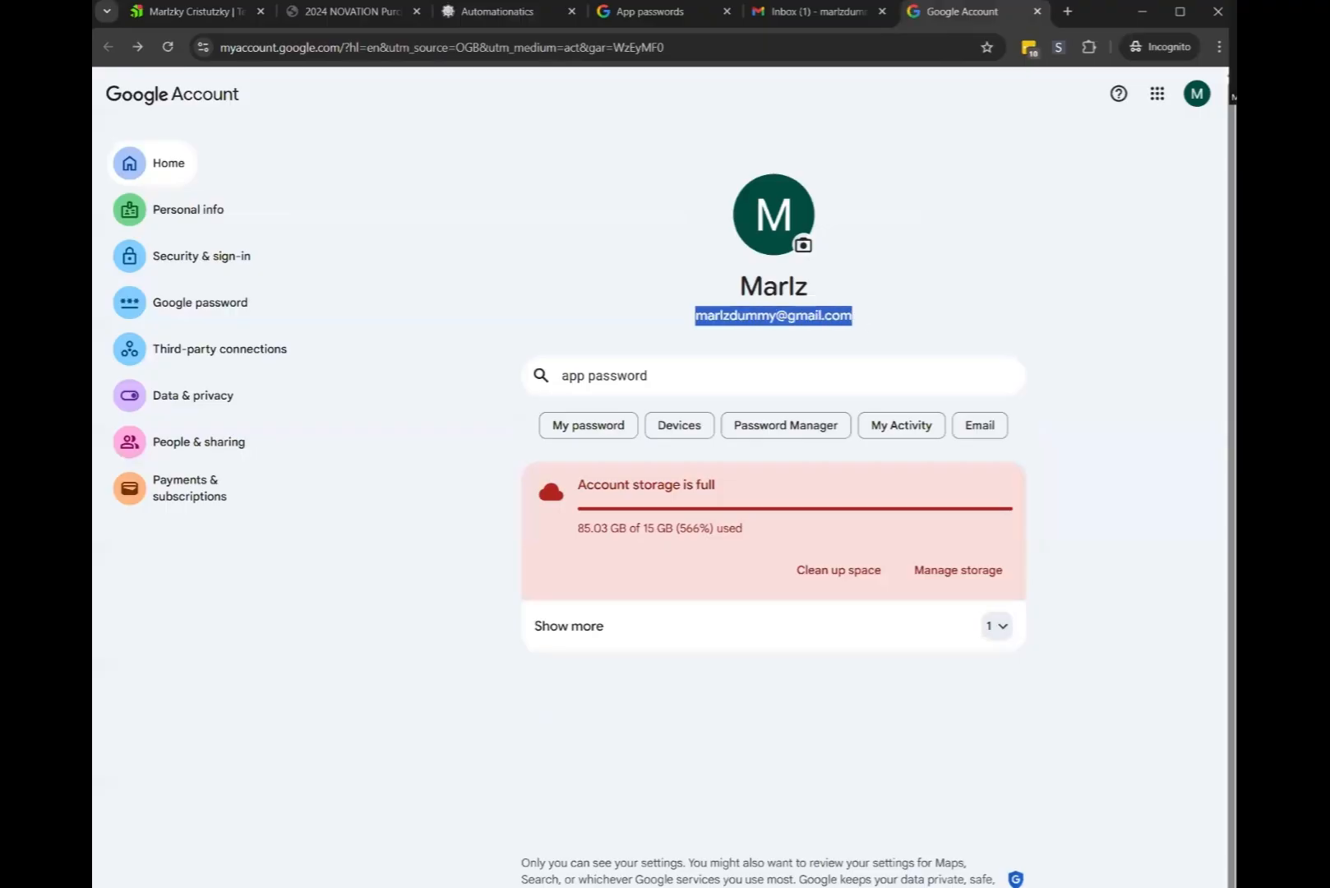
{"action": "left_click", "coordinate": [498, 12]}
{"action": "left_click", "coordinate": [439, 485]}
{"action": "left_click", "coordinate": [439, 520]}
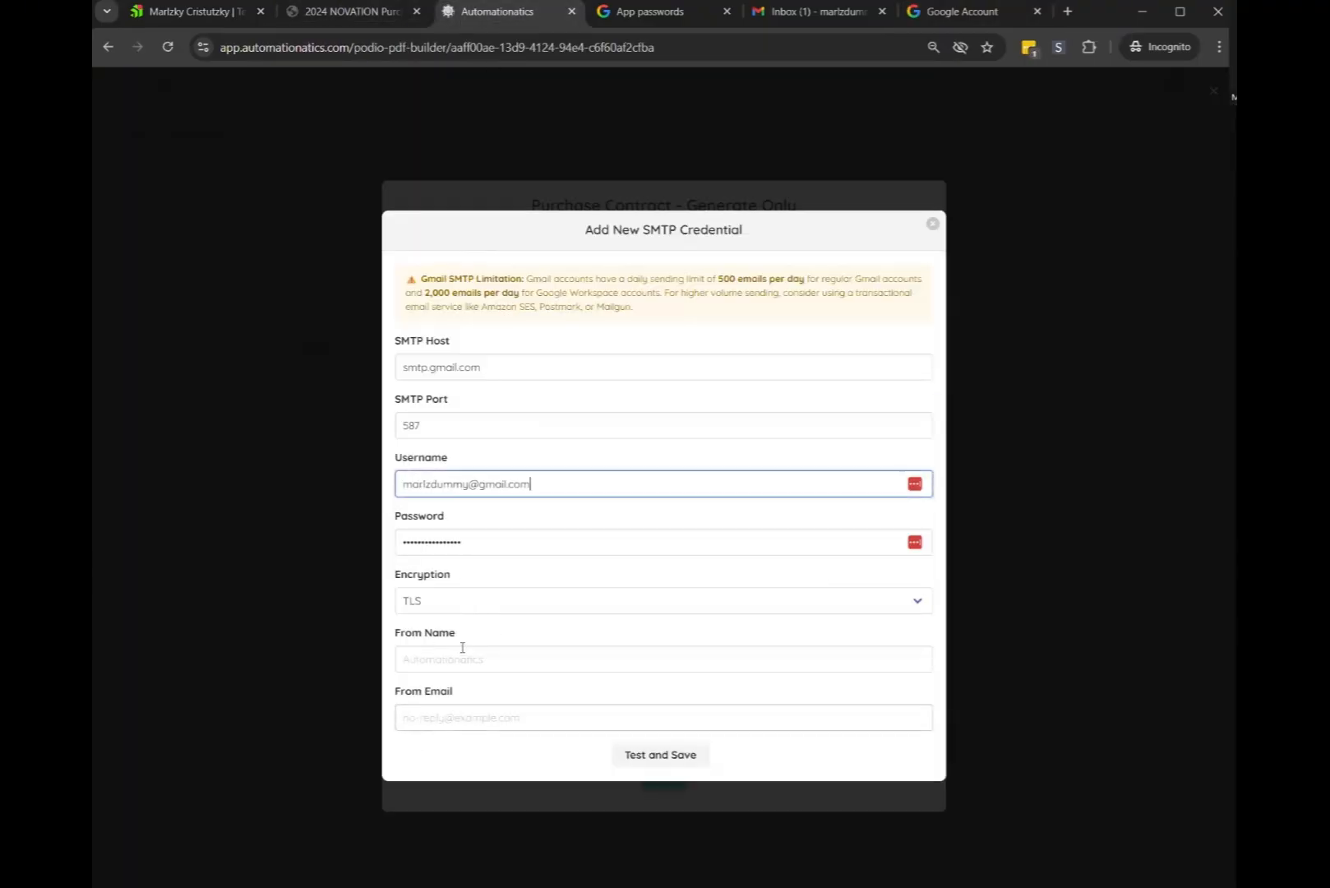
{"action": "left_click", "coordinate": [439, 715]}
{"action": "key", "text": "ctrl+v"}
Fill the From Name with the Google account's display name
{"action": "left_click", "coordinate": [958, 11]}
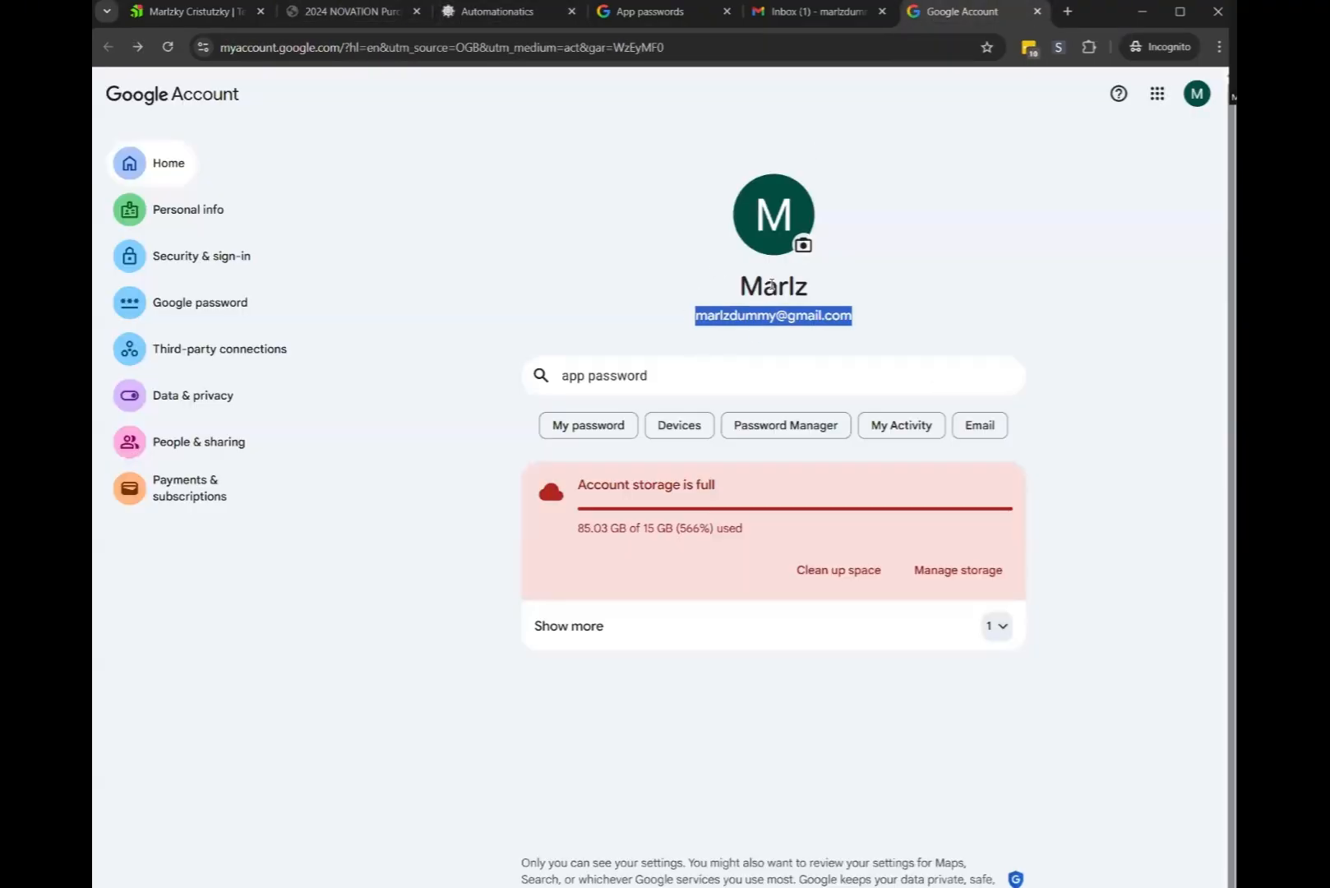
{"action": "left_click_drag", "start_coordinate": [738, 285], "coordinate": [843, 303]}
{"action": "key", "text": "ctrl+c"}
{"action": "left_click", "coordinate": [564, 233]}
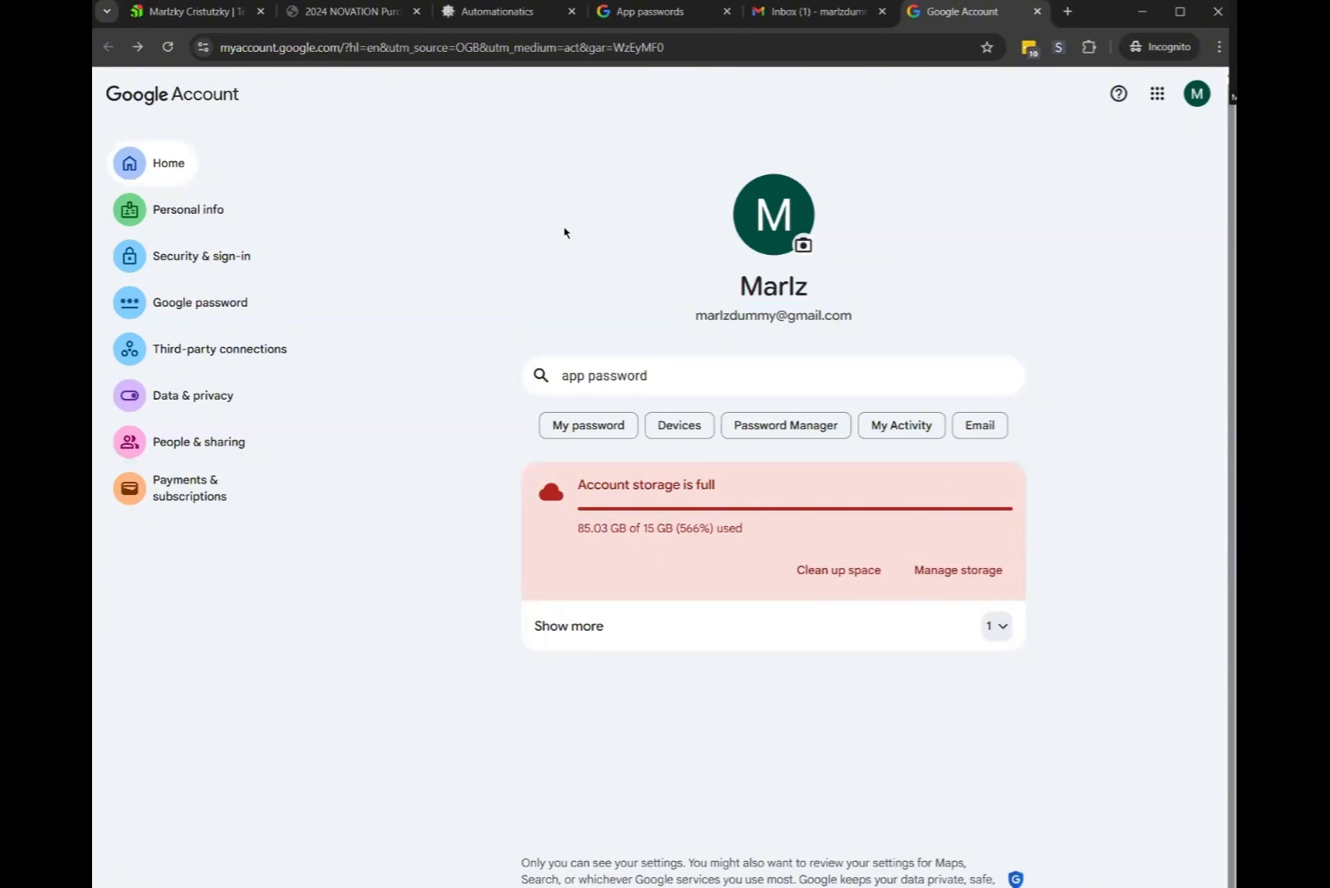
{"action": "left_click", "coordinate": [497, 12]}
{"action": "left_click", "coordinate": [462, 659]}
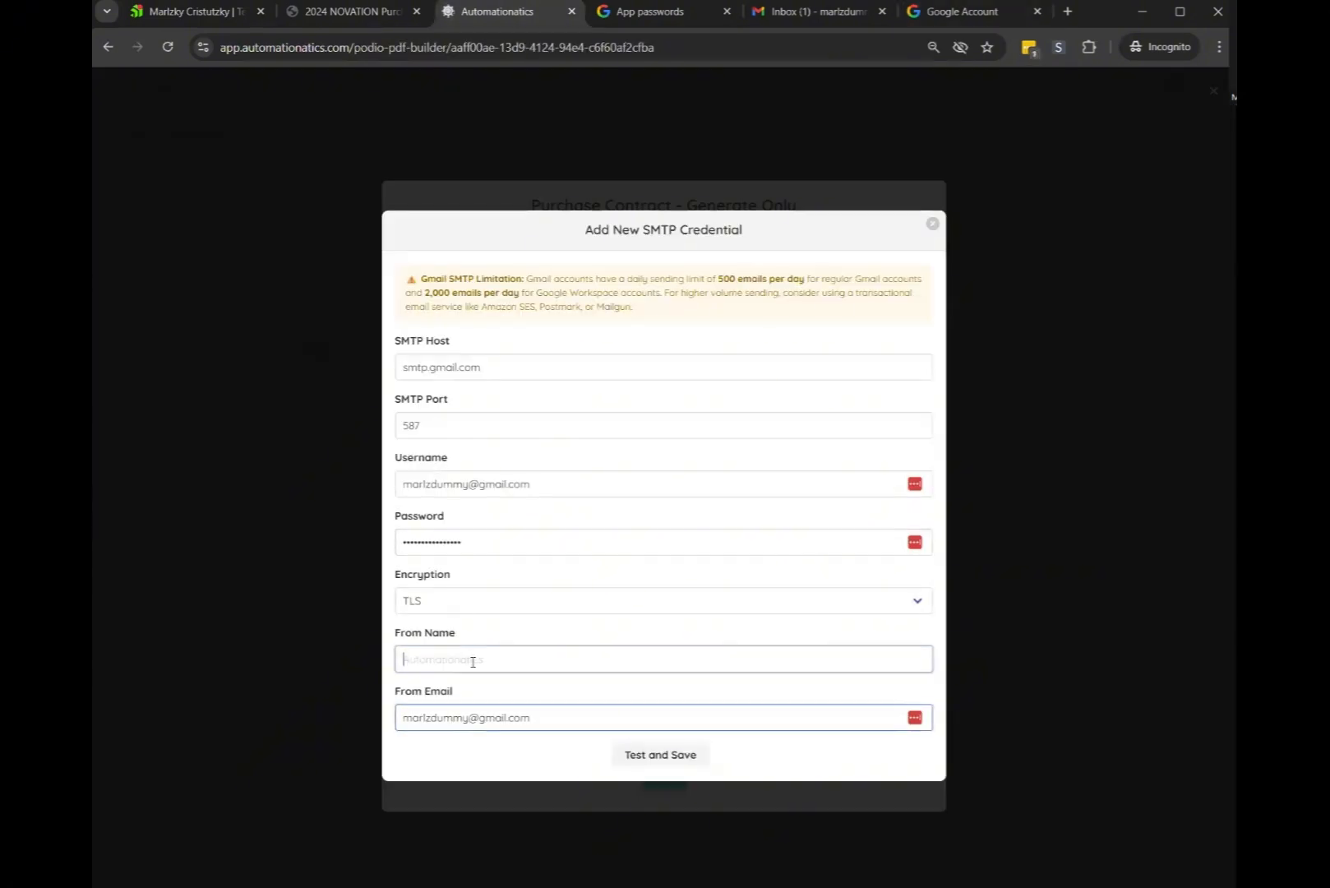
{"action": "key", "text": "ctrl+v"}
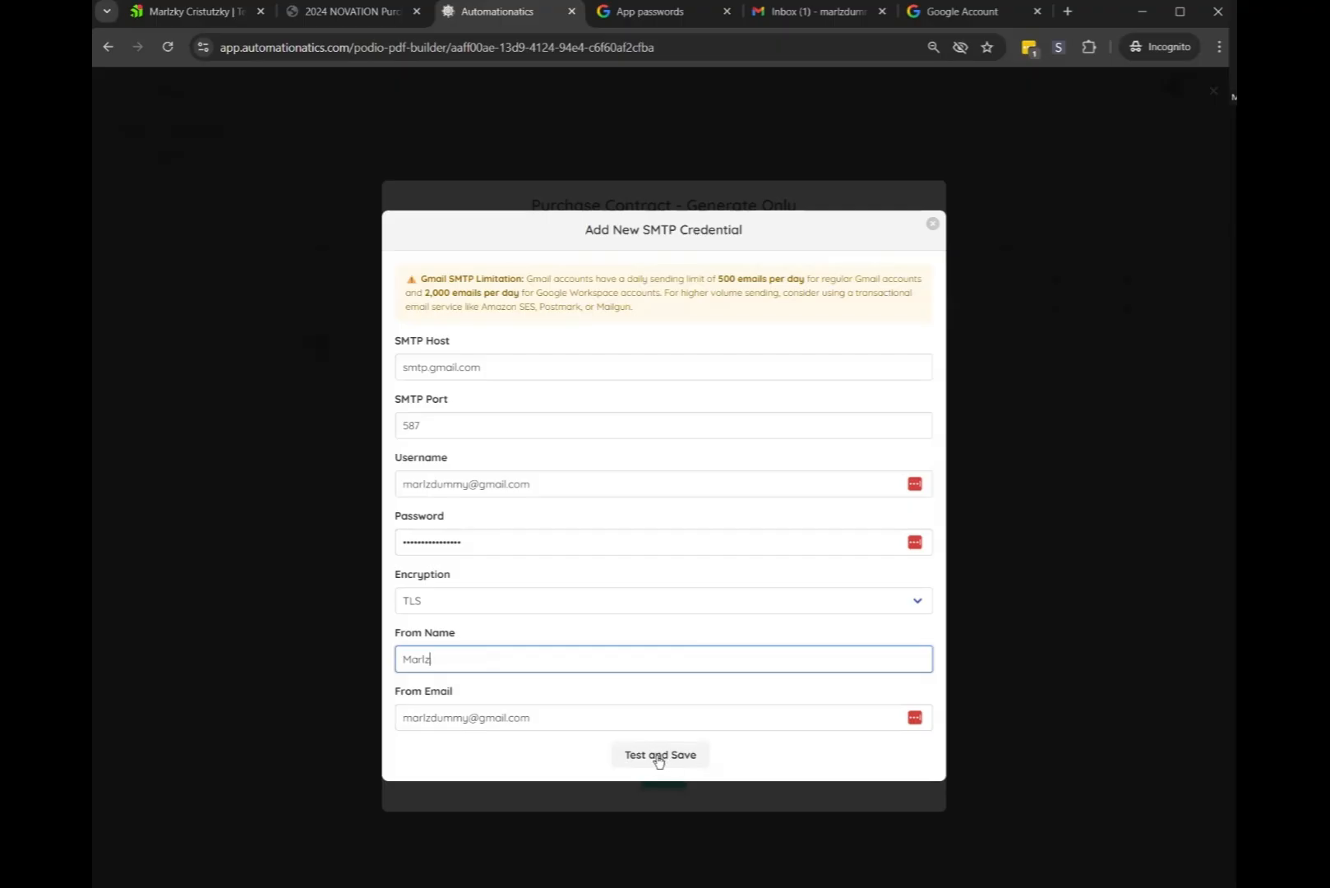
Confirm port 587, test and save the credential, then check and delete the SMTP Test email
{"action": "left_click_drag", "start_coordinate": [390, 407], "coordinate": [499, 395]}
{"action": "left_click", "coordinate": [414, 403]}
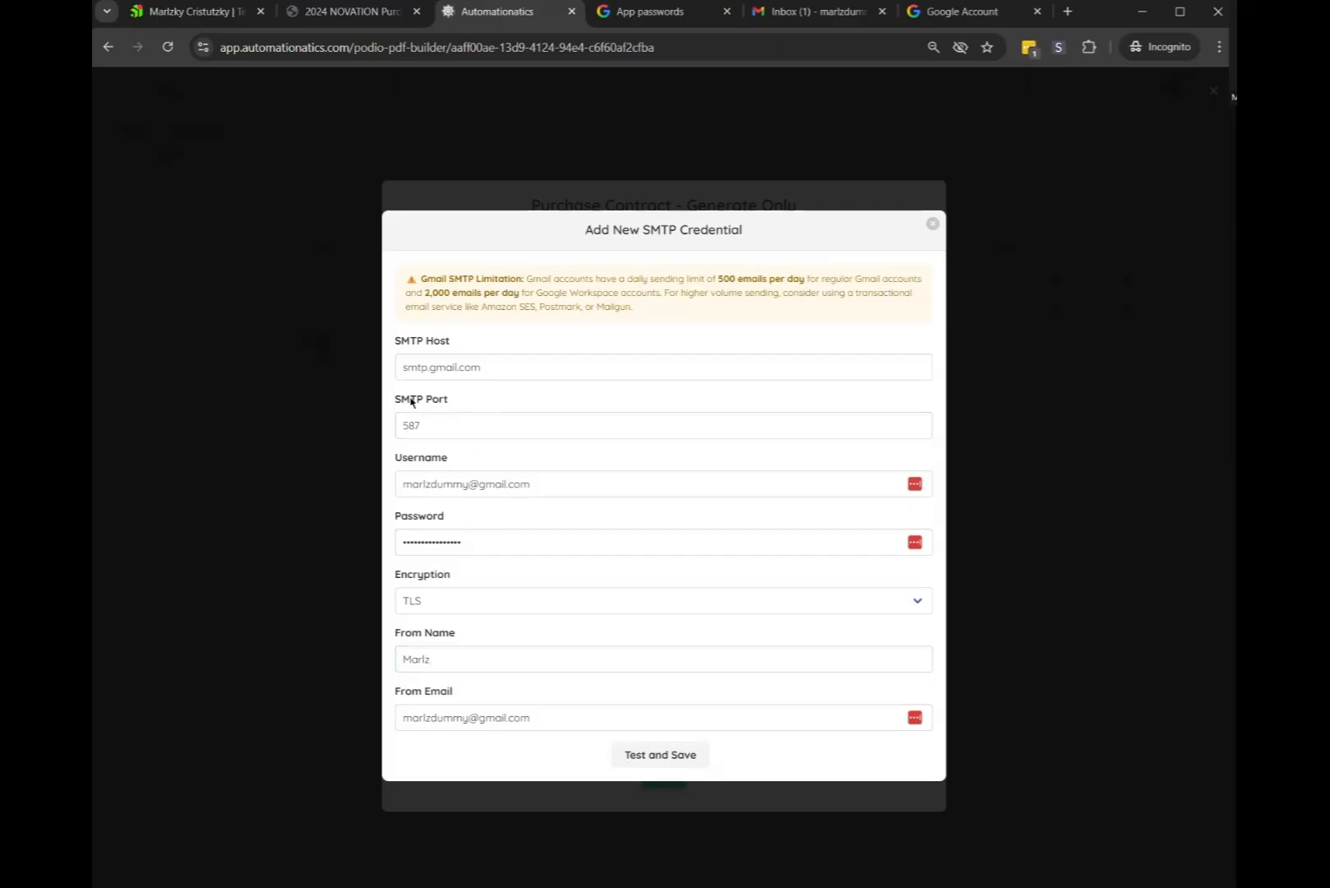
{"action": "left_click_drag", "start_coordinate": [398, 584], "coordinate": [522, 576]}
{"action": "left_click", "coordinate": [920, 425]}
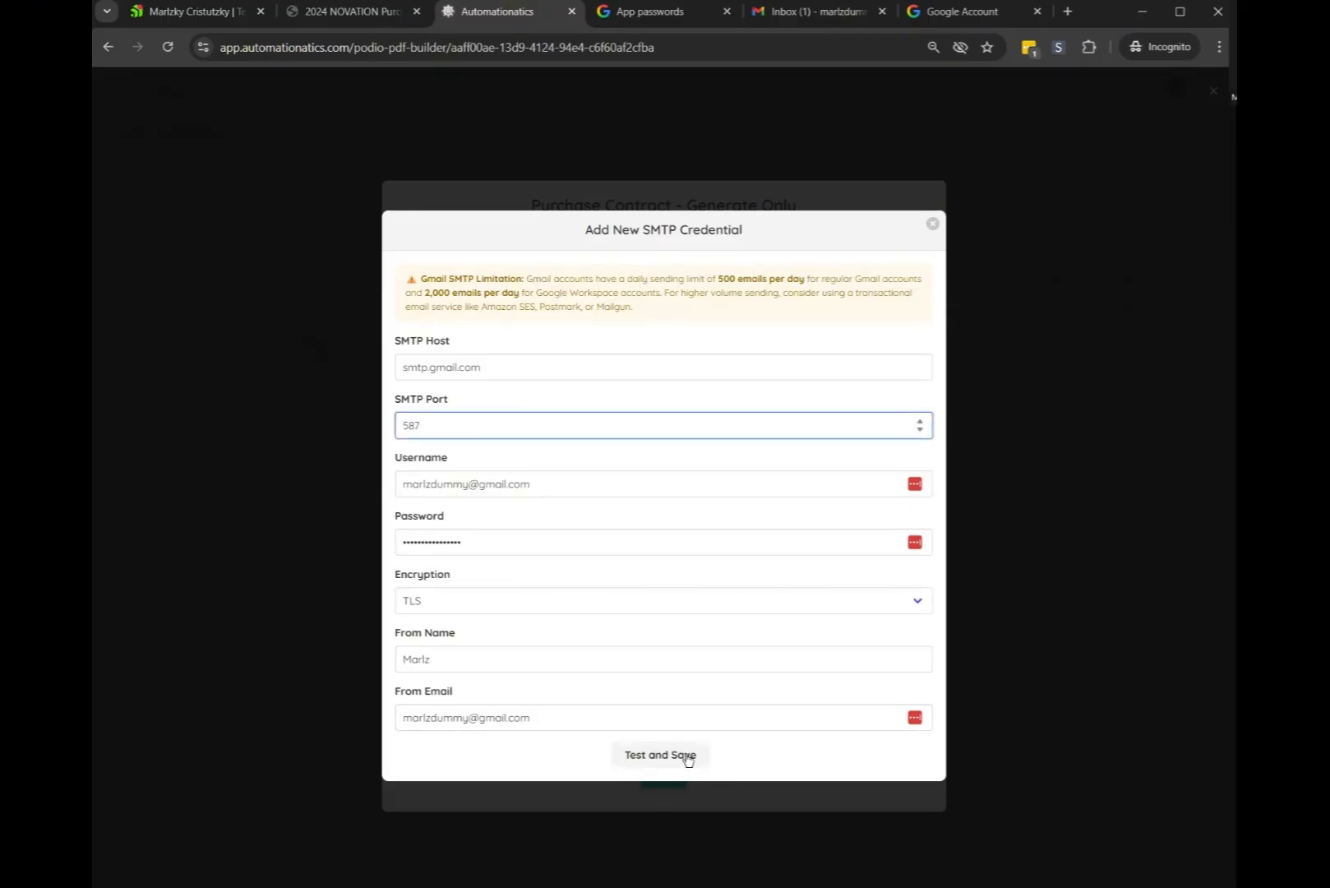
{"action": "left_click", "coordinate": [662, 755]}
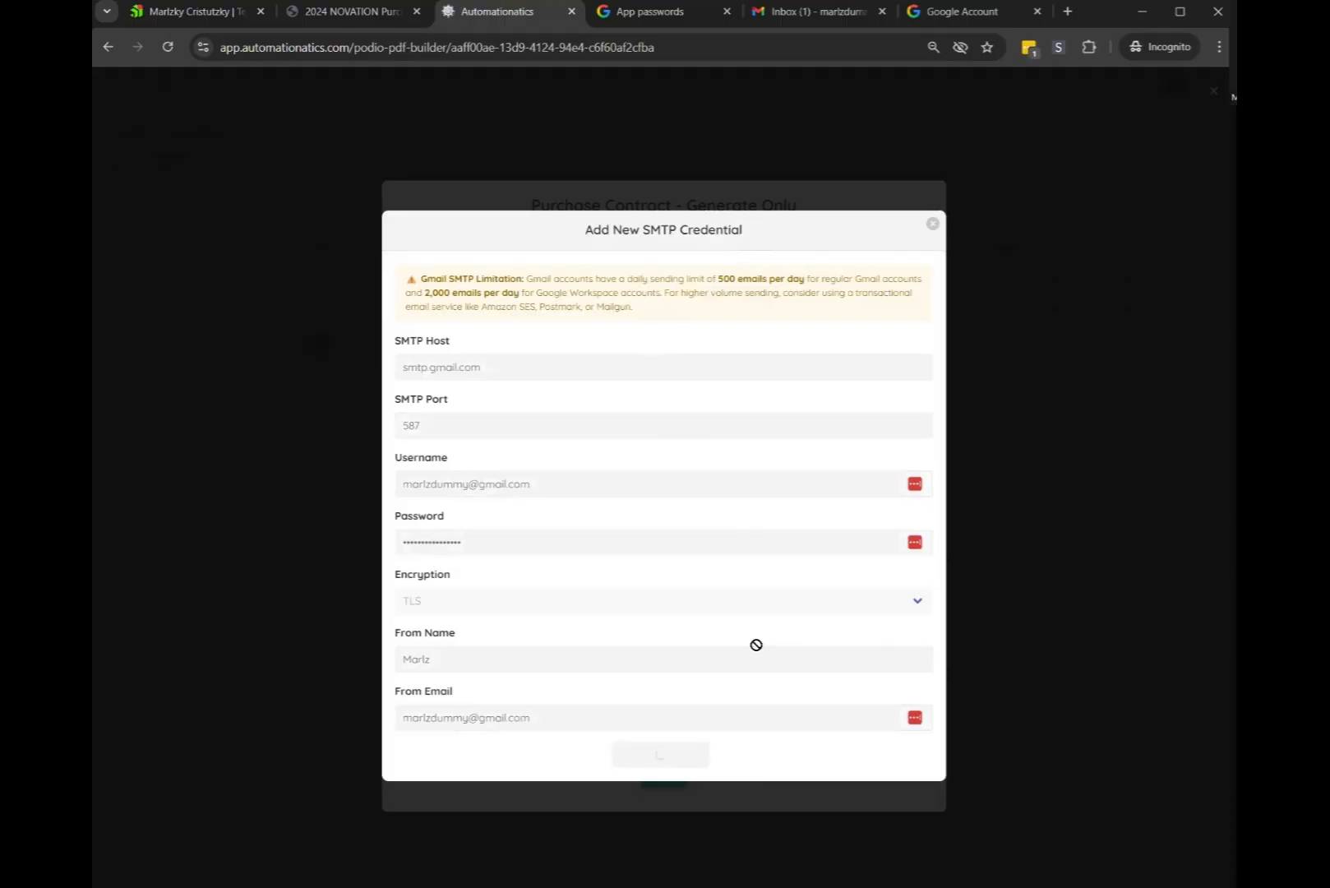
{"action": "left_click", "coordinate": [810, 11]}
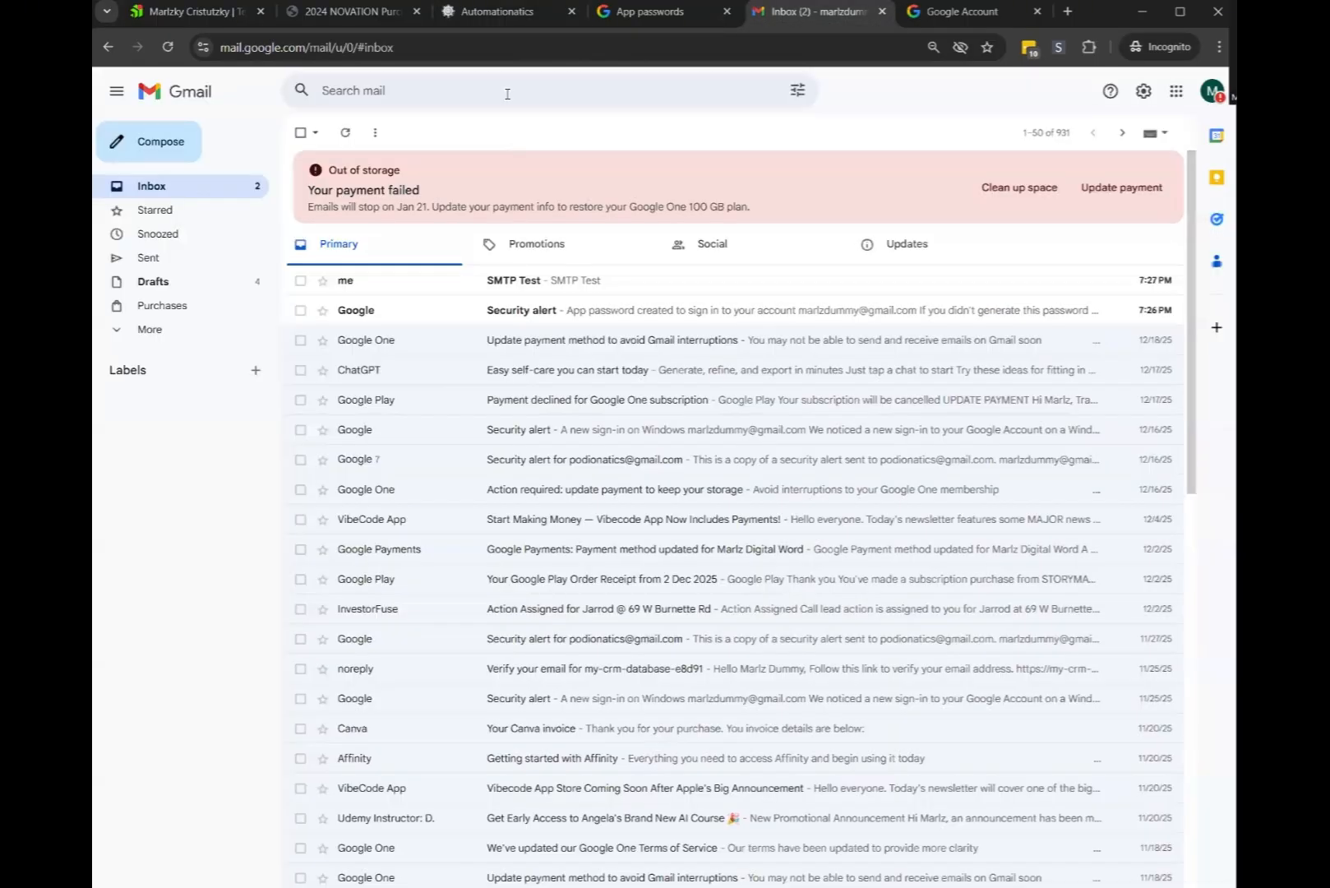
{"action": "left_click", "coordinate": [566, 288]}
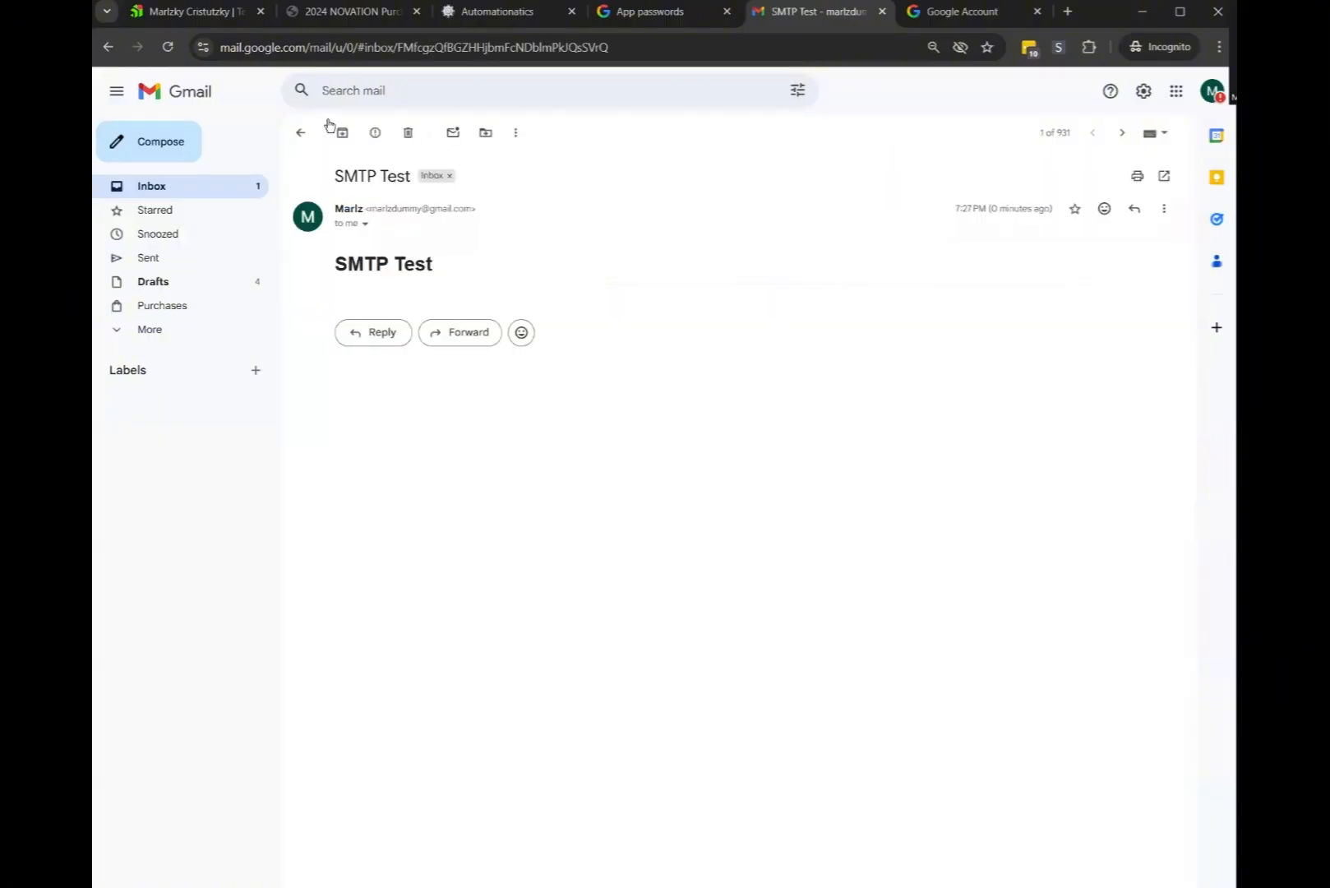
{"action": "left_click", "coordinate": [406, 132]}
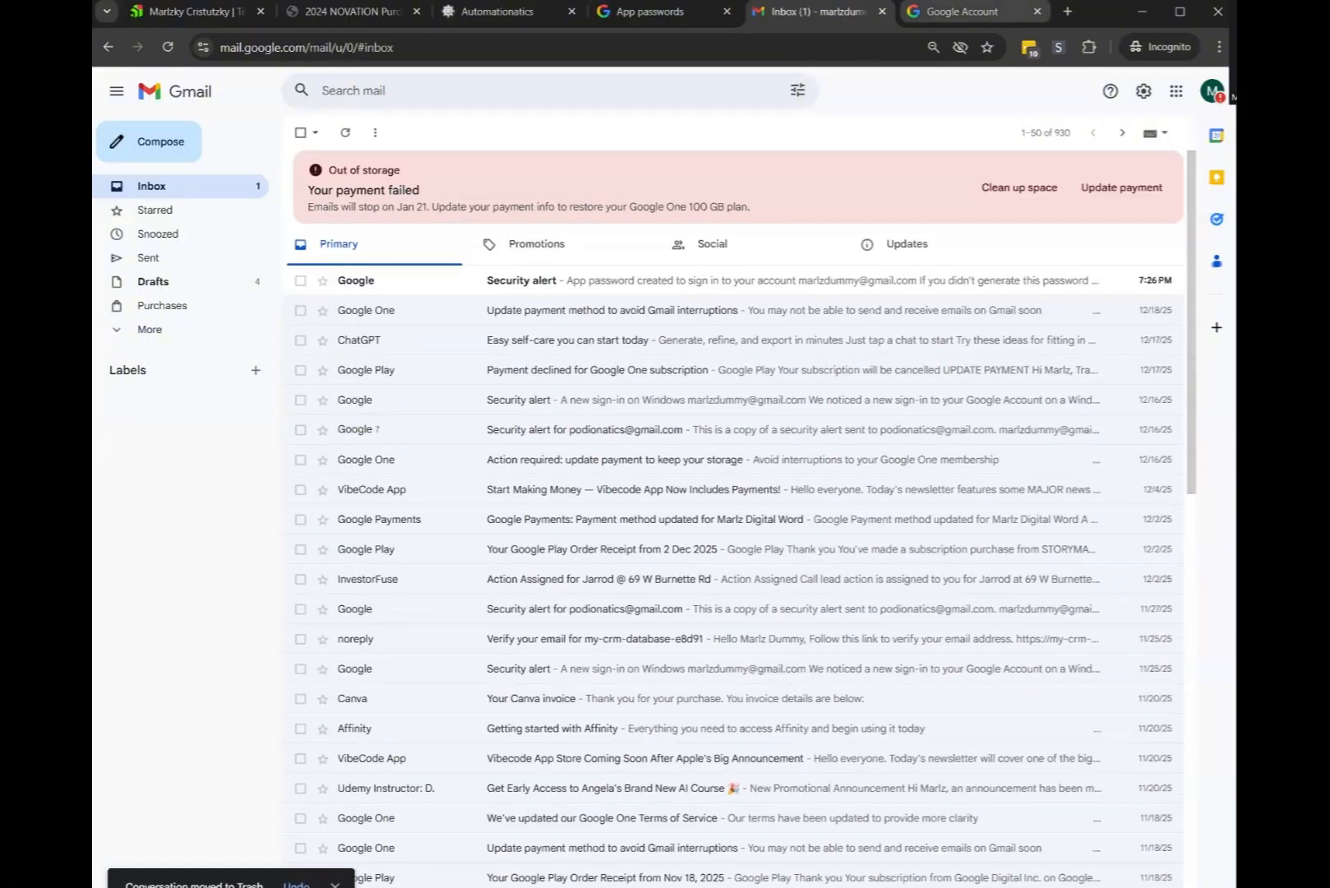
{"action": "left_click", "coordinate": [433, 15]}
Dismiss the save-password prompt and bring the Email Delivery settings into view
{"action": "left_click", "coordinate": [1101, 191]}
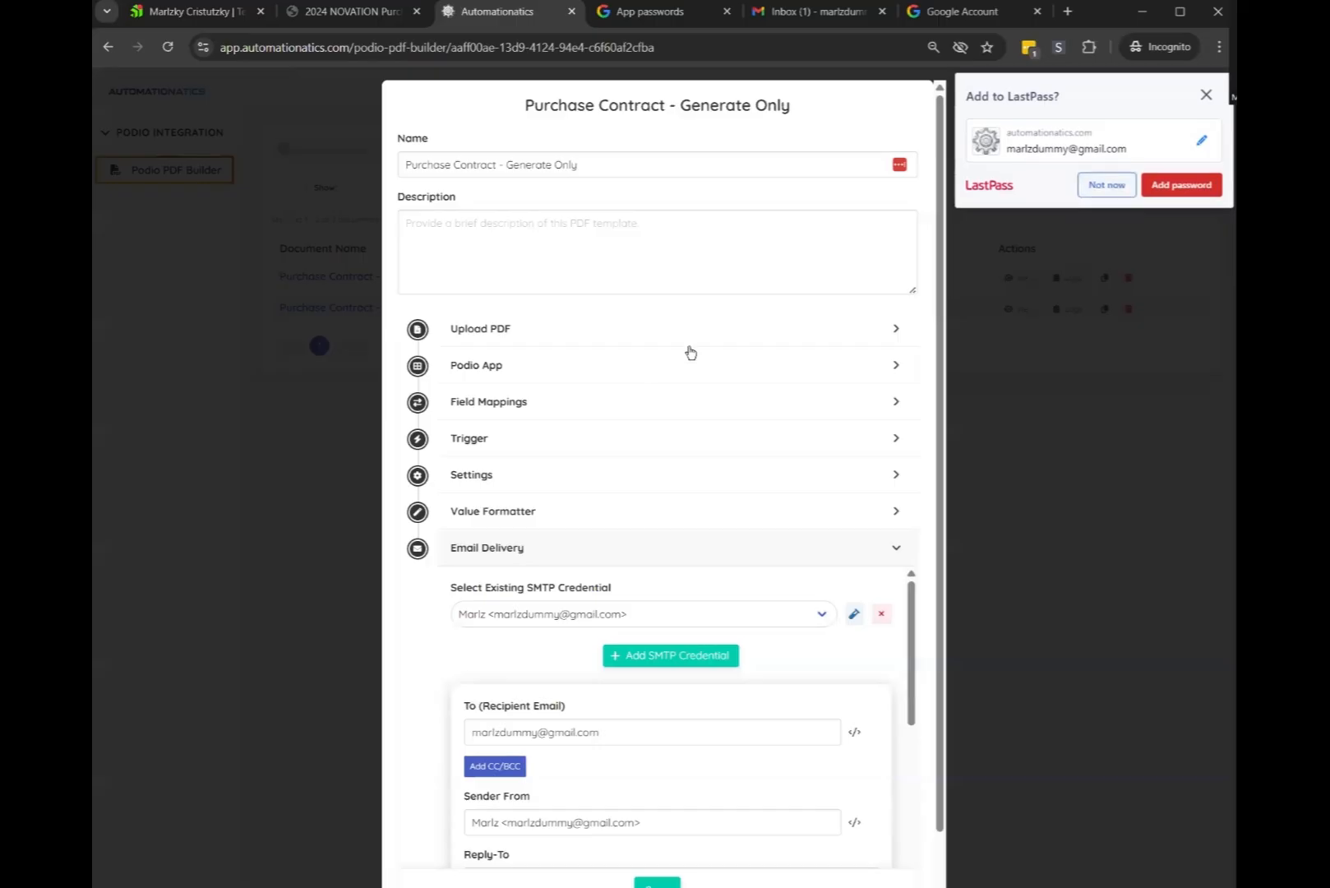
{"action": "scroll", "coordinate": [648, 538], "scroll_direction": "down", "scroll_amount": 5}
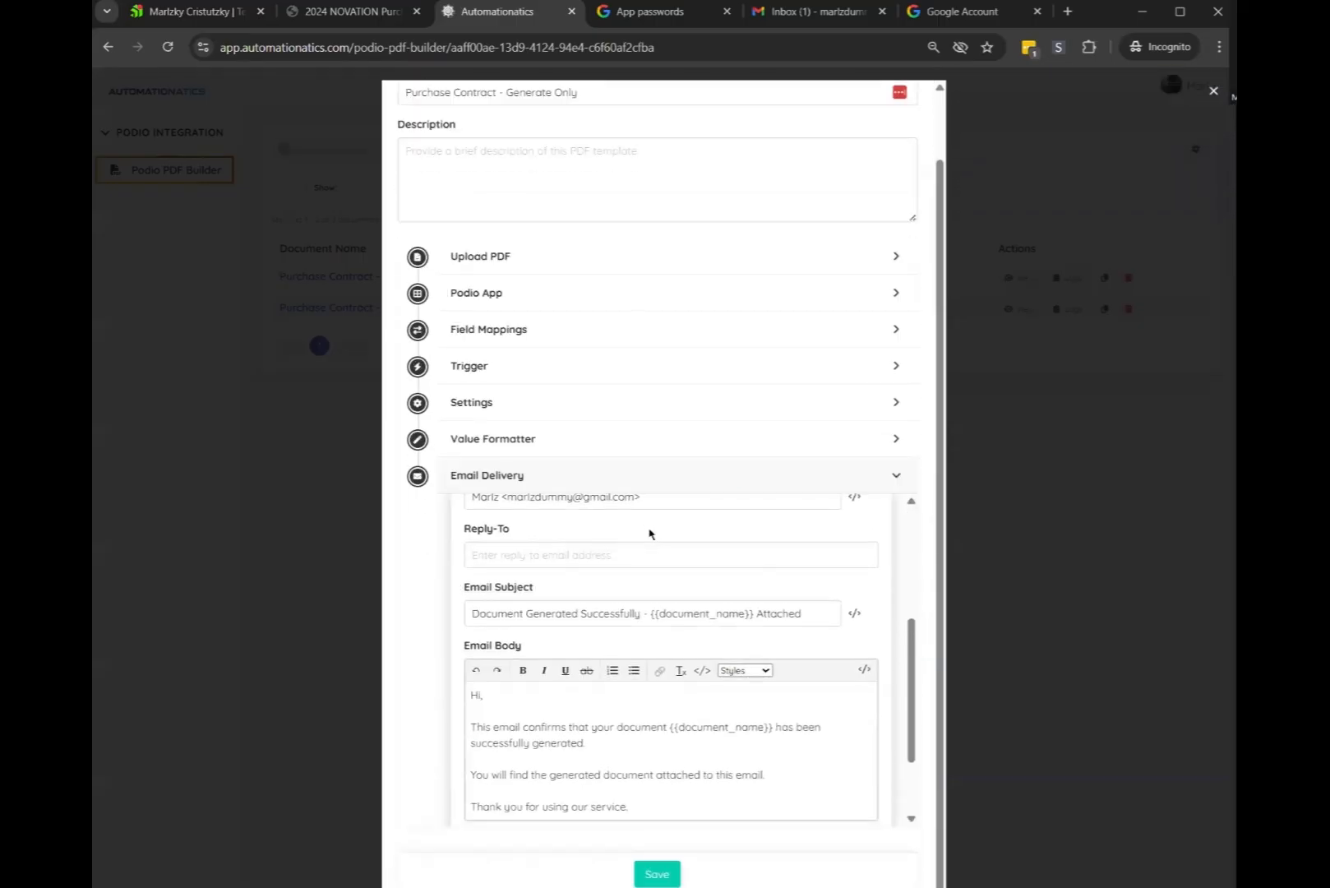
{"action": "scroll", "coordinate": [648, 534], "scroll_direction": "up", "scroll_amount": 1}
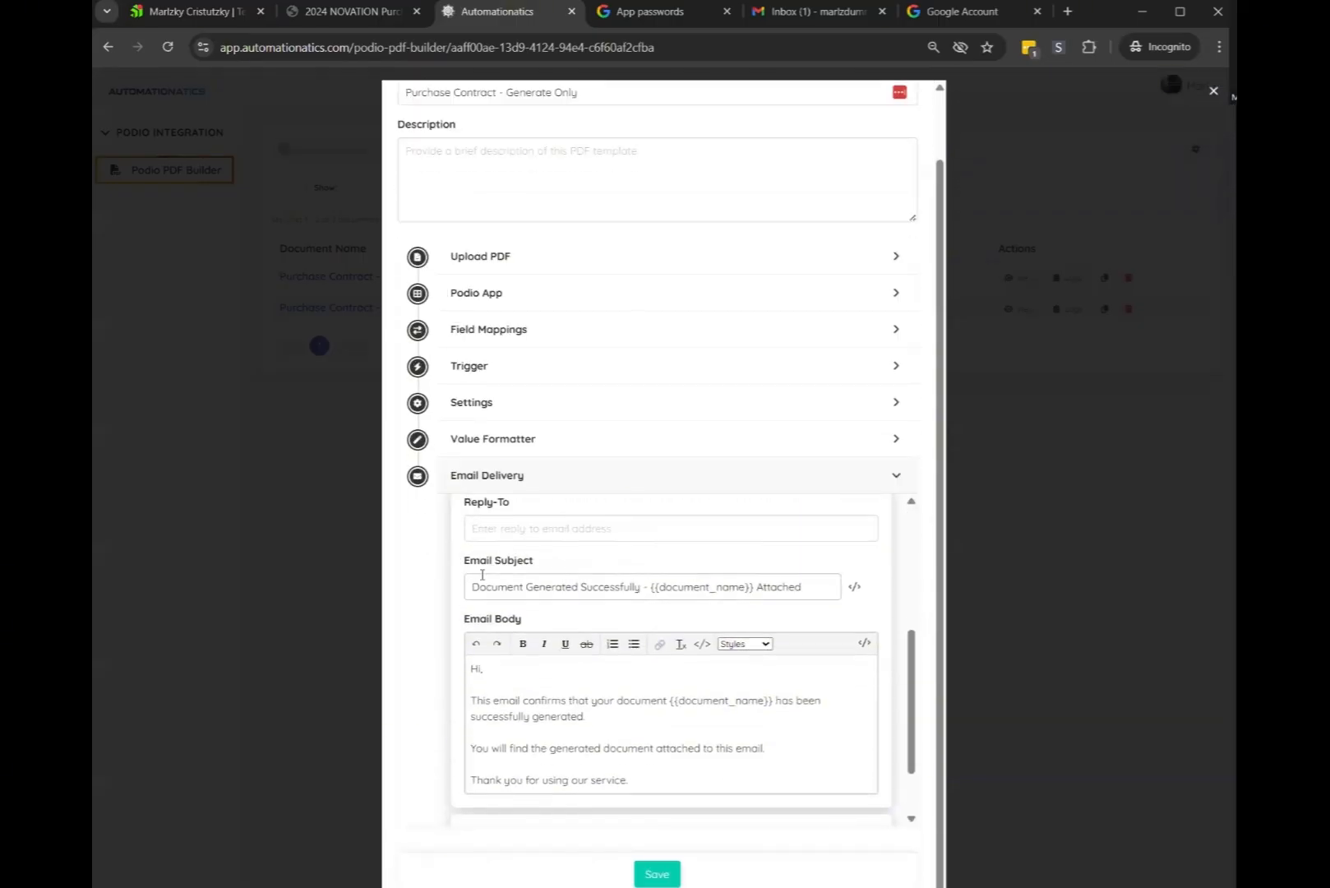
{"action": "scroll", "coordinate": [671, 719], "scroll_direction": "down", "scroll_amount": 2}
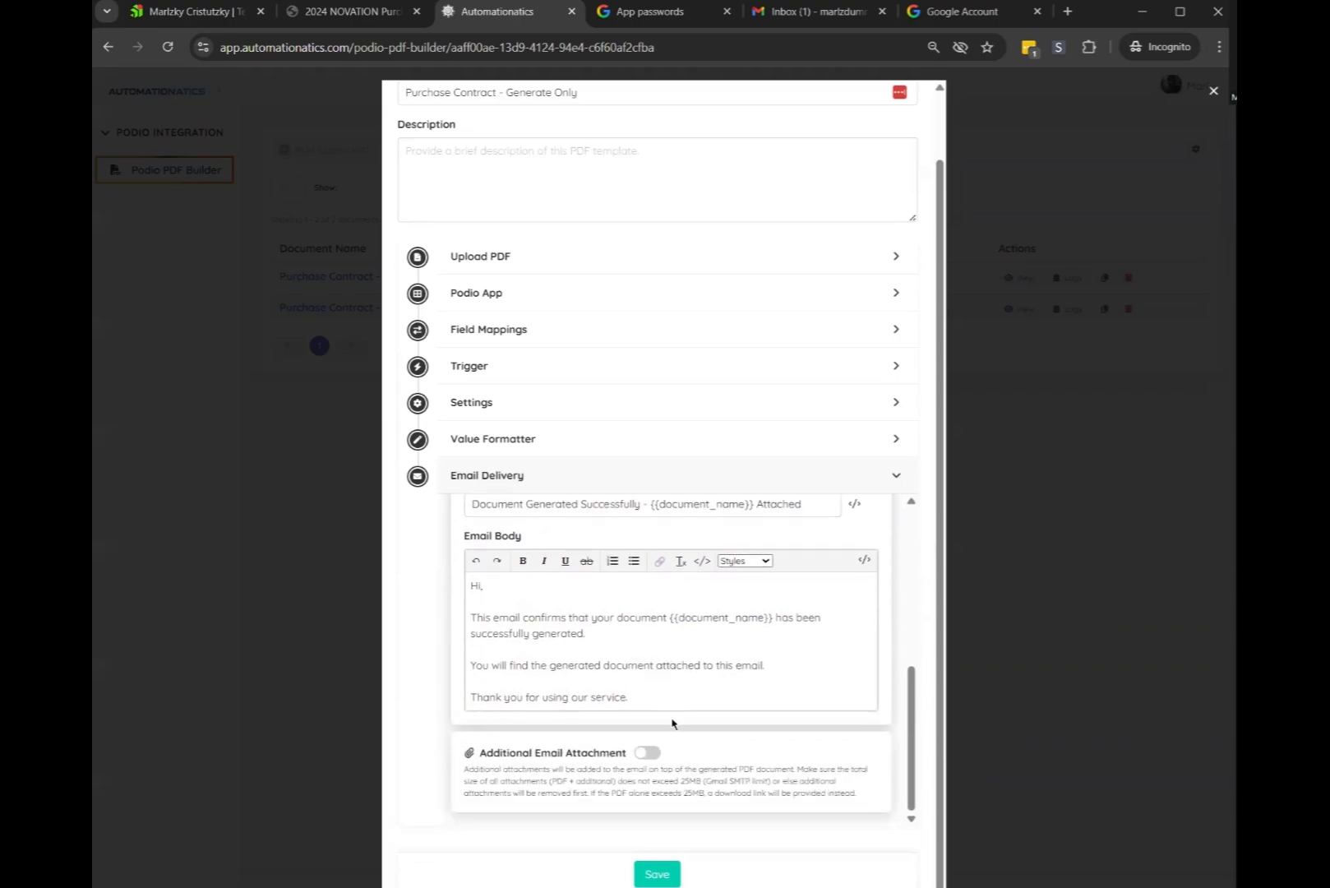
{"action": "scroll", "coordinate": [673, 721], "scroll_direction": "up", "scroll_amount": 4}
{"action": "scroll", "coordinate": [670, 720], "scroll_direction": "up", "scroll_amount": 3}
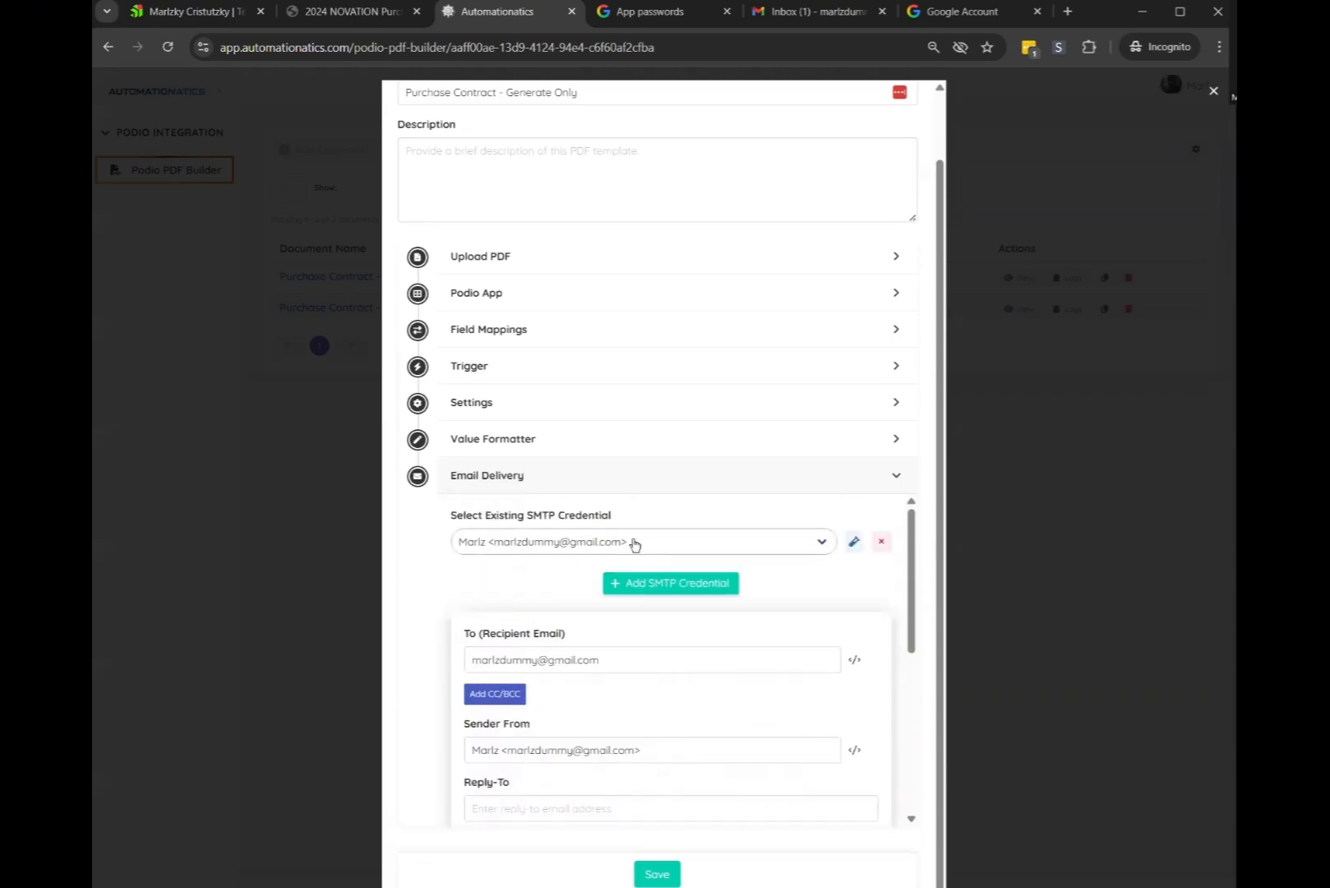
Delete the fixed address from the To (Recipient Email) field
{"action": "left_click_drag", "start_coordinate": [465, 636], "coordinate": [660, 645]}
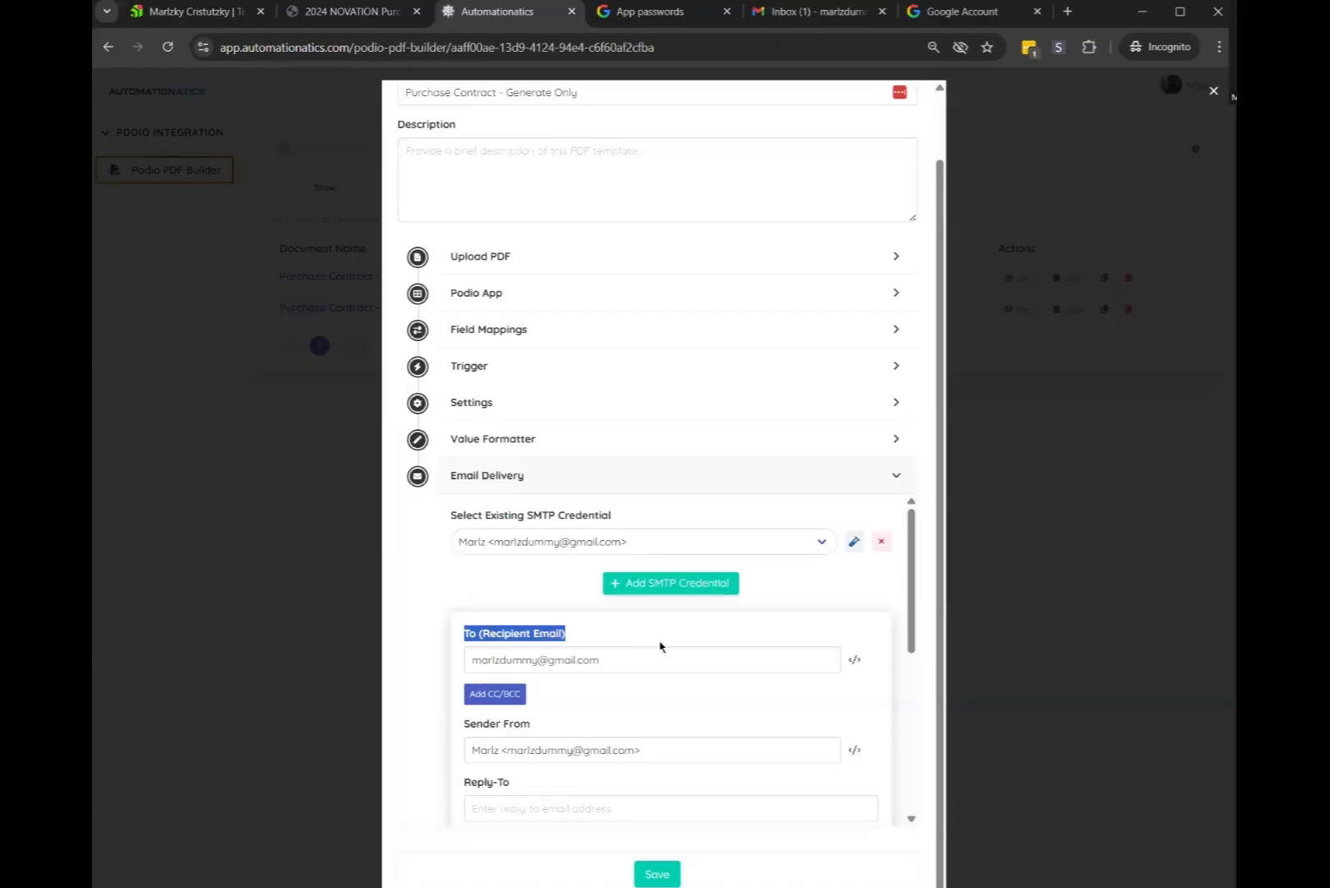
{"action": "left_click", "coordinate": [627, 659]}
{"action": "triple_click", "coordinate": [666, 658]}
{"action": "left_click", "coordinate": [667, 651]}
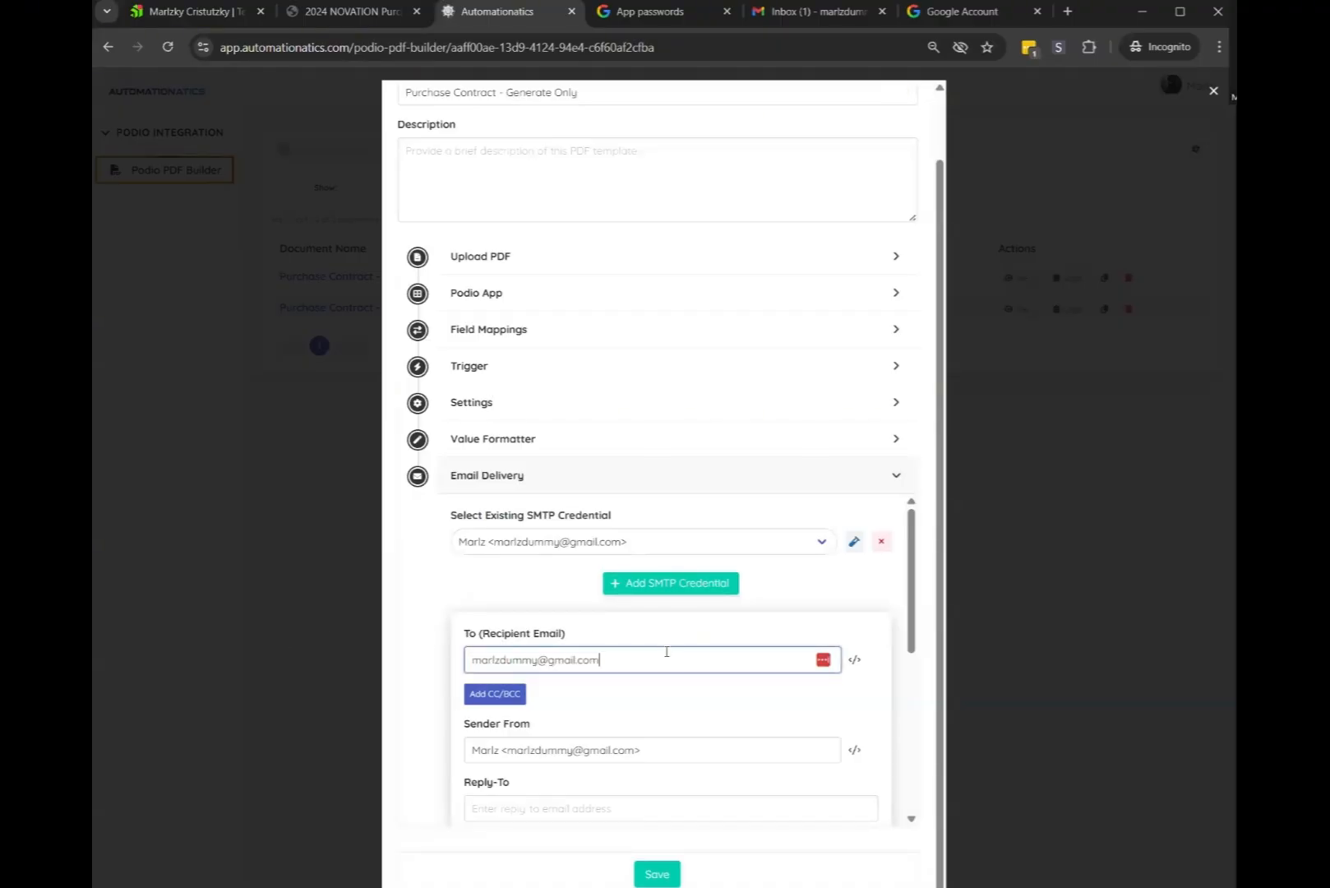
{"action": "triple_click", "coordinate": [629, 661]}
{"action": "key", "text": "Right"}
{"action": "scroll", "coordinate": [677, 534], "scroll_direction": "down", "scroll_amount": 5}
{"action": "scroll", "coordinate": [665, 552], "scroll_direction": "up", "scroll_amount": 5}
{"action": "triple_click", "coordinate": [703, 655]}
{"action": "key", "text": "BackSpace"}
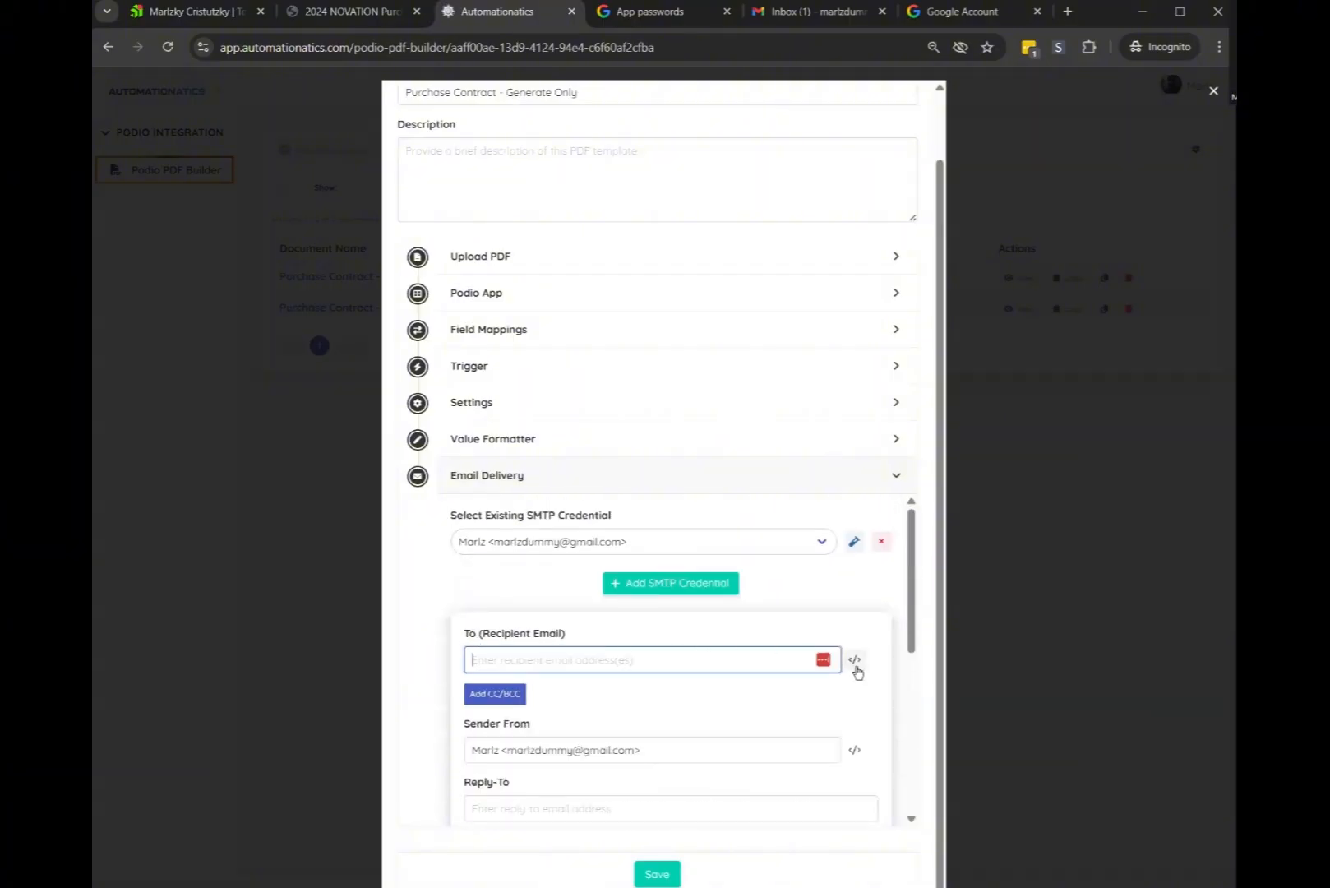
Compare the lead's Seller Email Address in Podio with the recipient field's available tokens
{"action": "left_click", "coordinate": [189, 12]}
{"action": "scroll", "coordinate": [402, 269], "scroll_direction": "up", "scroll_amount": 6}
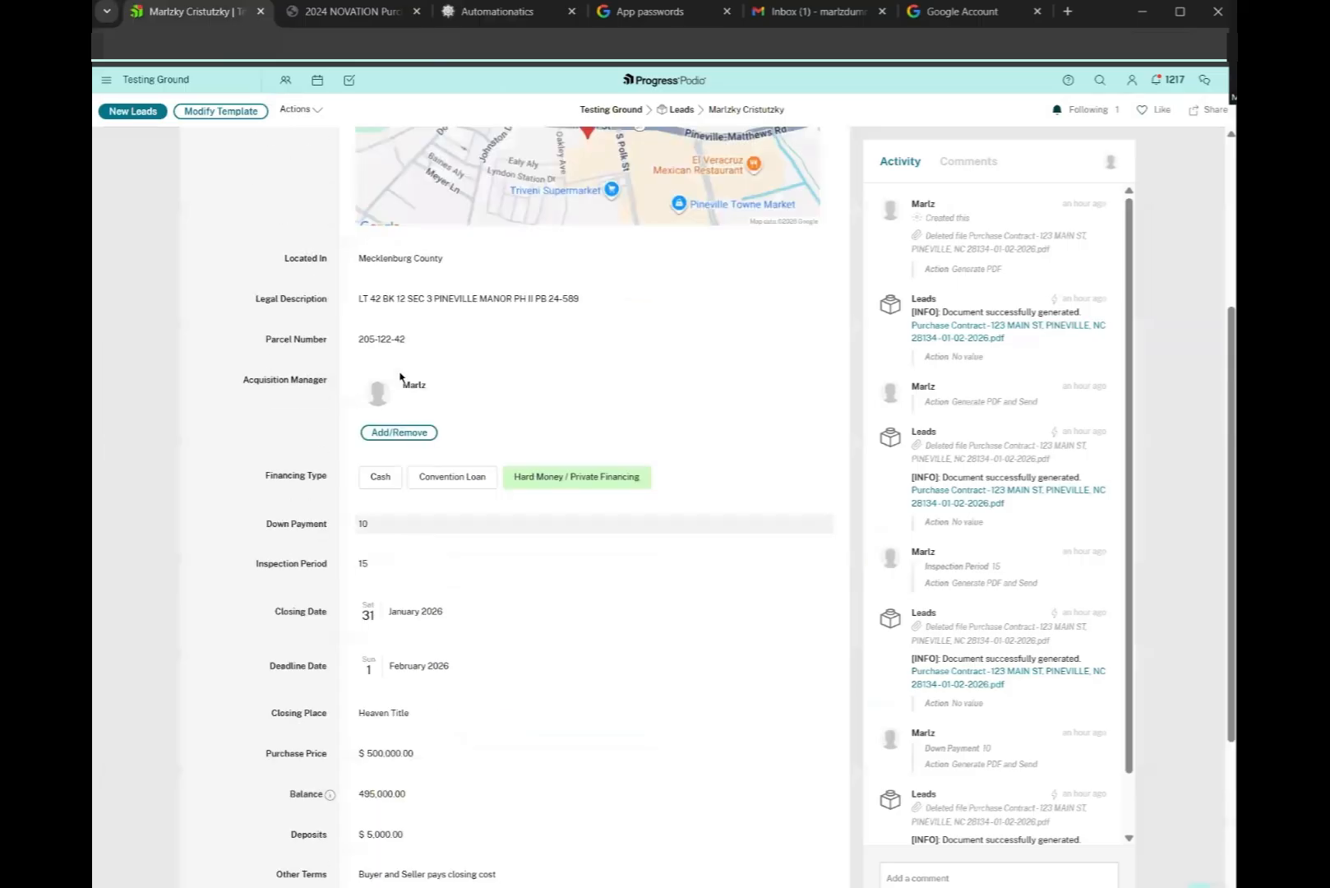
{"action": "left_click_drag", "start_coordinate": [238, 200], "coordinate": [327, 226]}
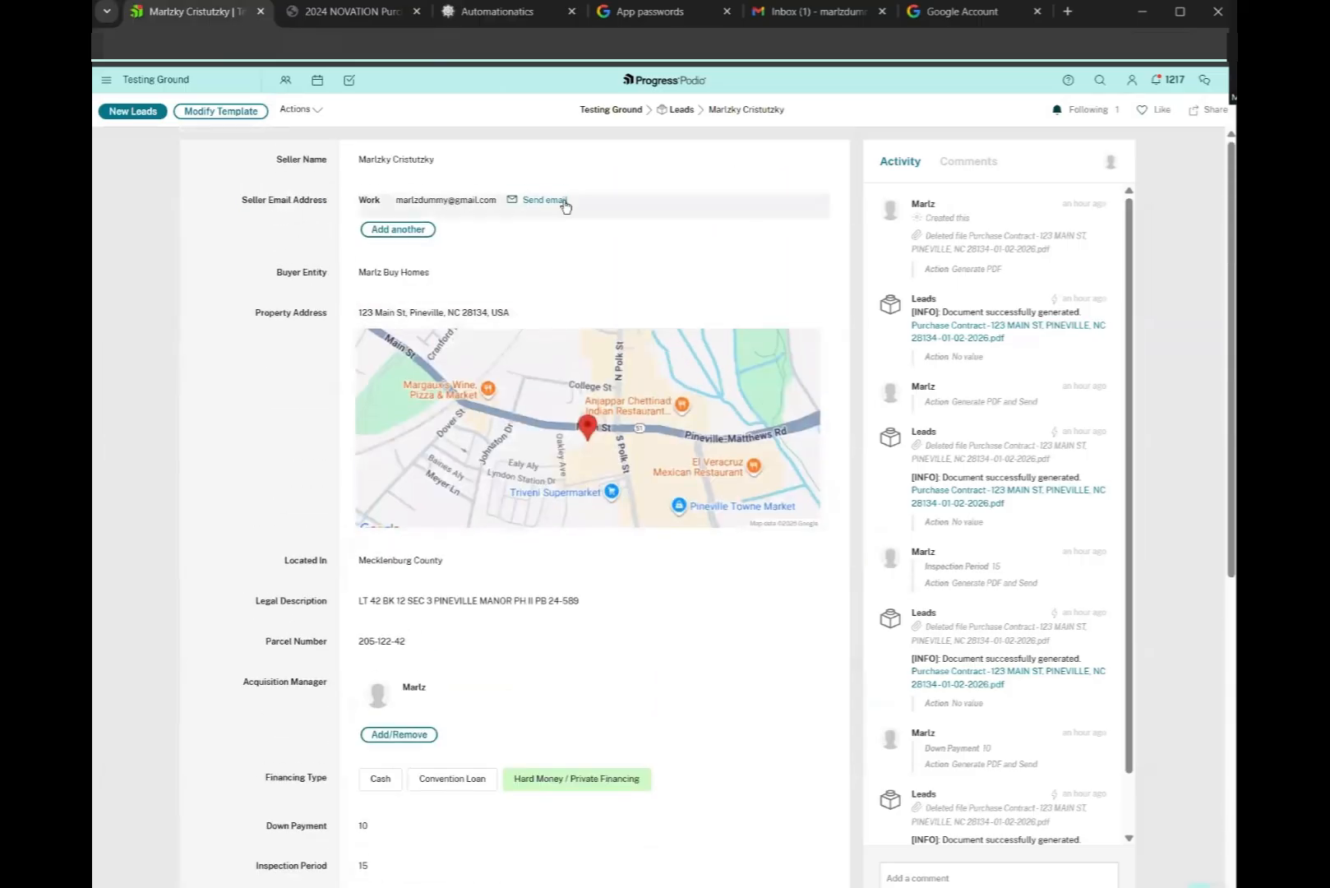
{"action": "left_click", "coordinate": [510, 12]}
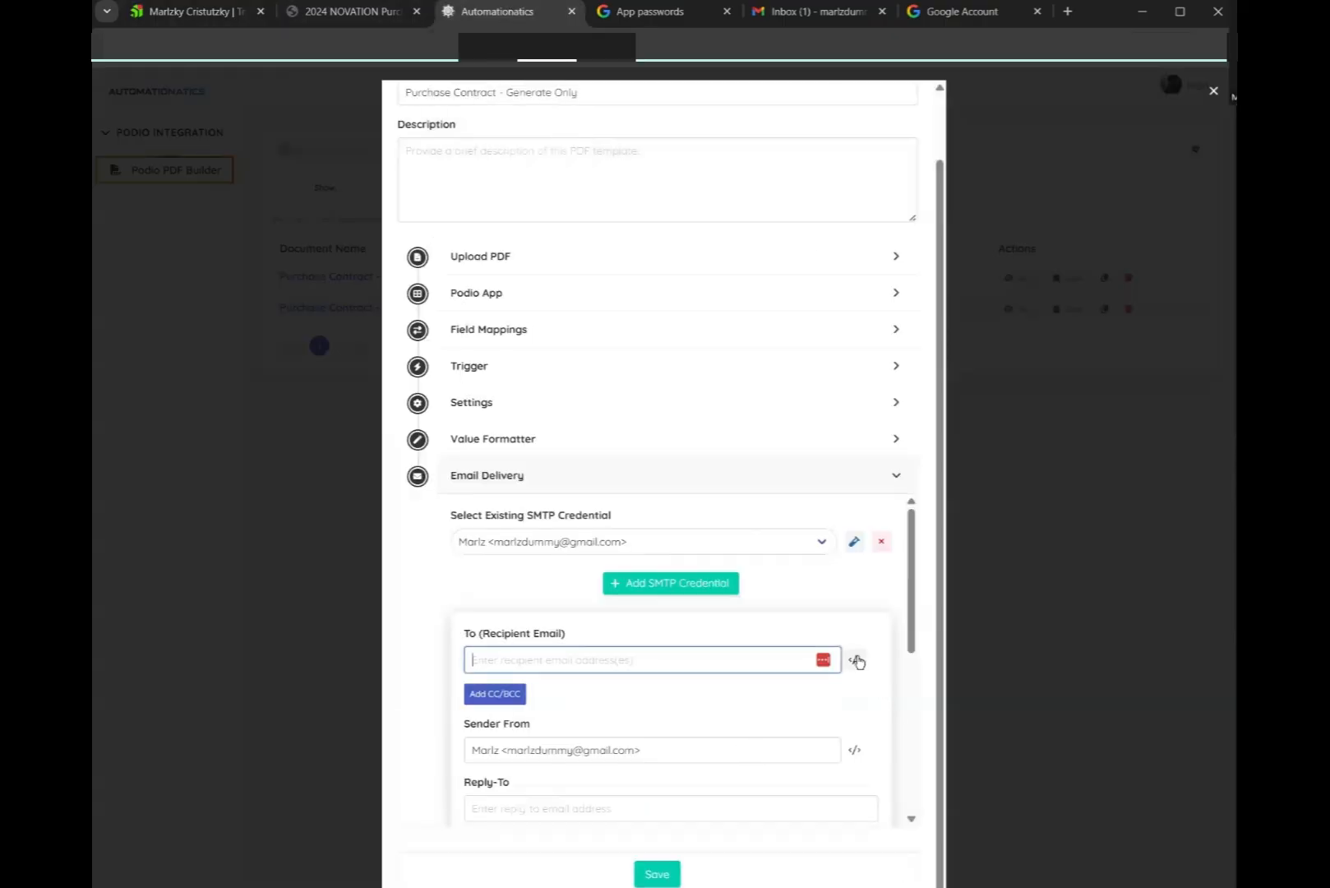
{"action": "left_click", "coordinate": [855, 661]}
{"action": "left_click", "coordinate": [625, 617]}
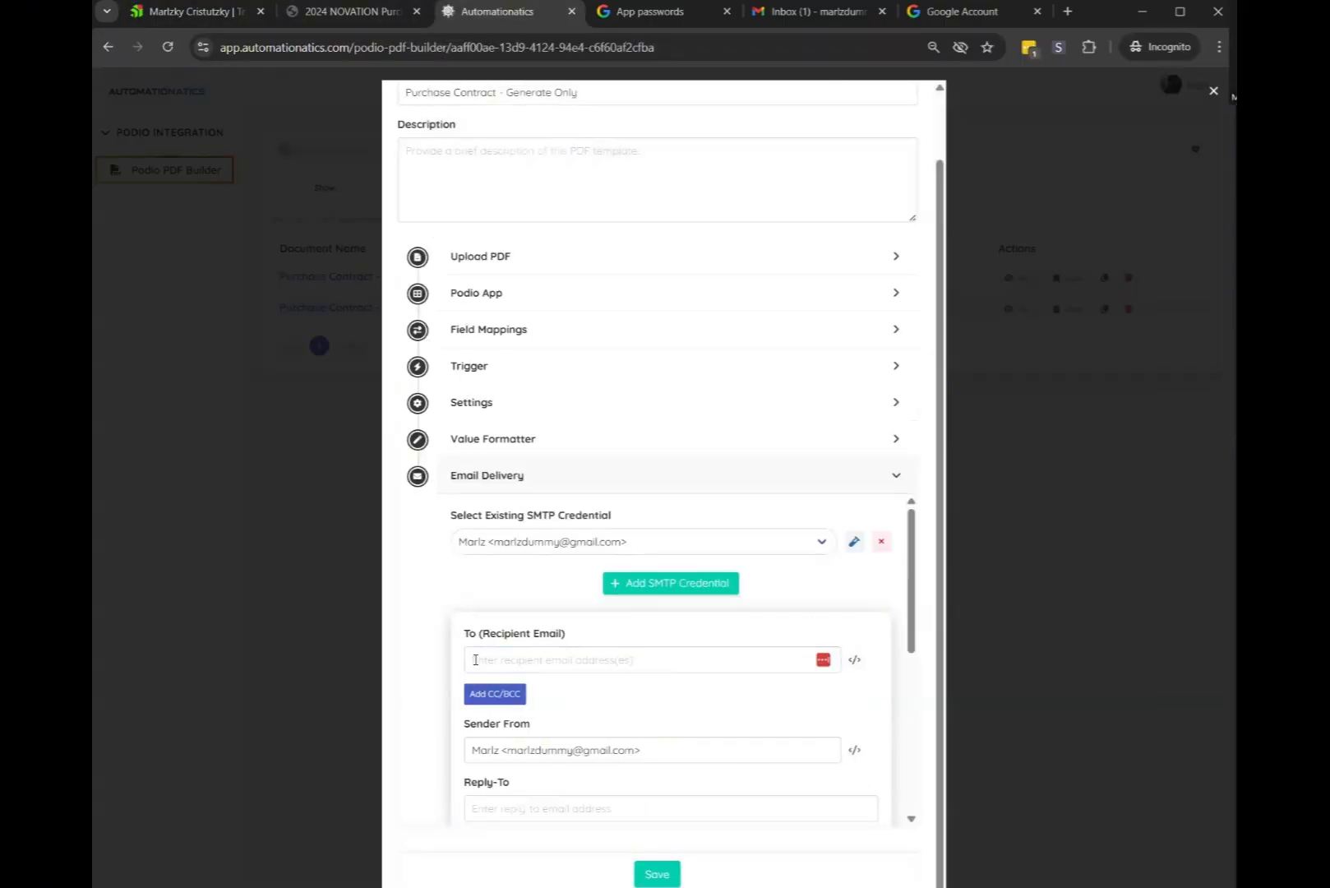
{"action": "scroll", "coordinate": [863, 665], "scroll_direction": "down", "scroll_amount": 2}
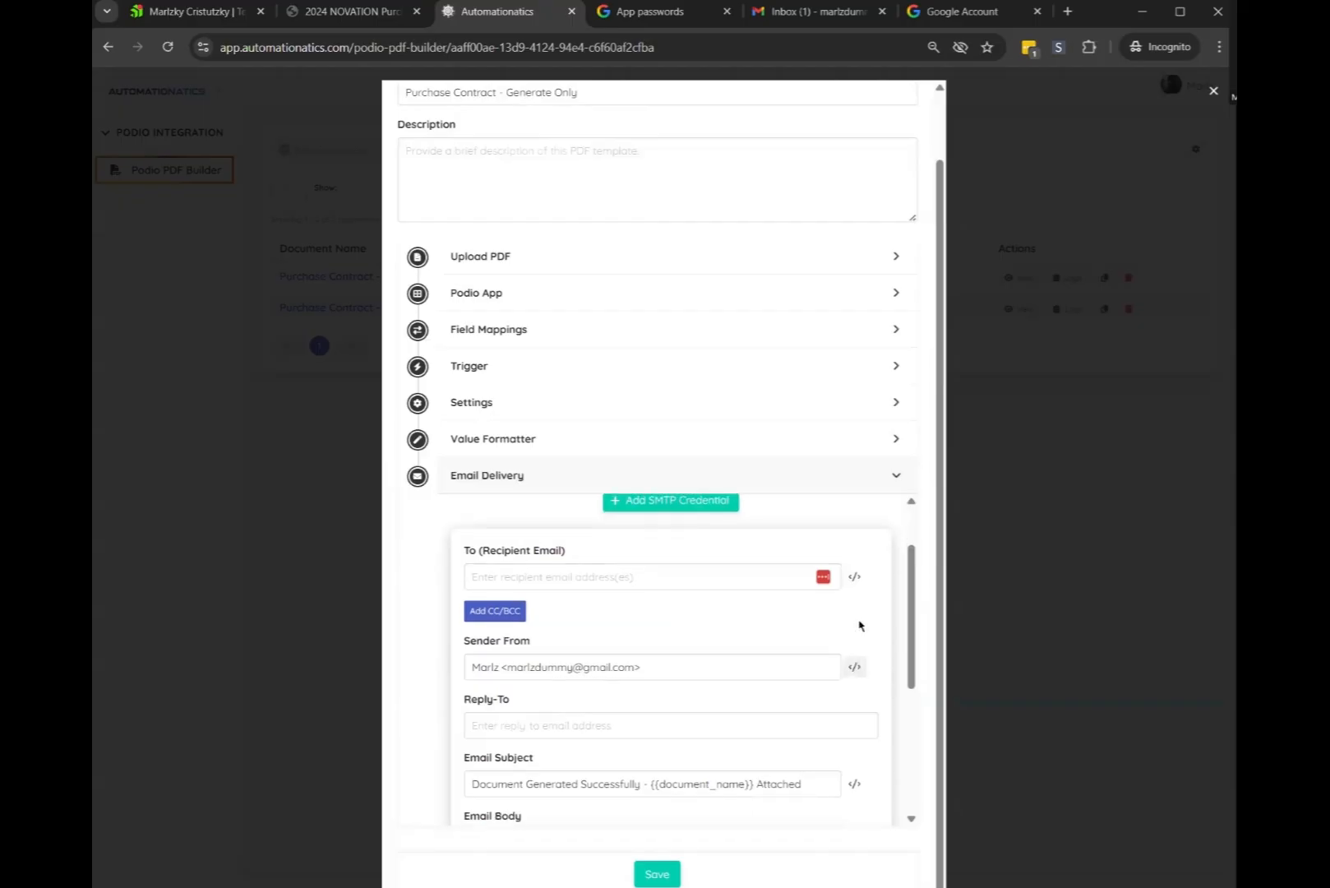
{"action": "scroll", "coordinate": [857, 648], "scroll_direction": "down", "scroll_amount": 1}
{"action": "scroll", "coordinate": [807, 674], "scroll_direction": "up", "scroll_amount": 3}
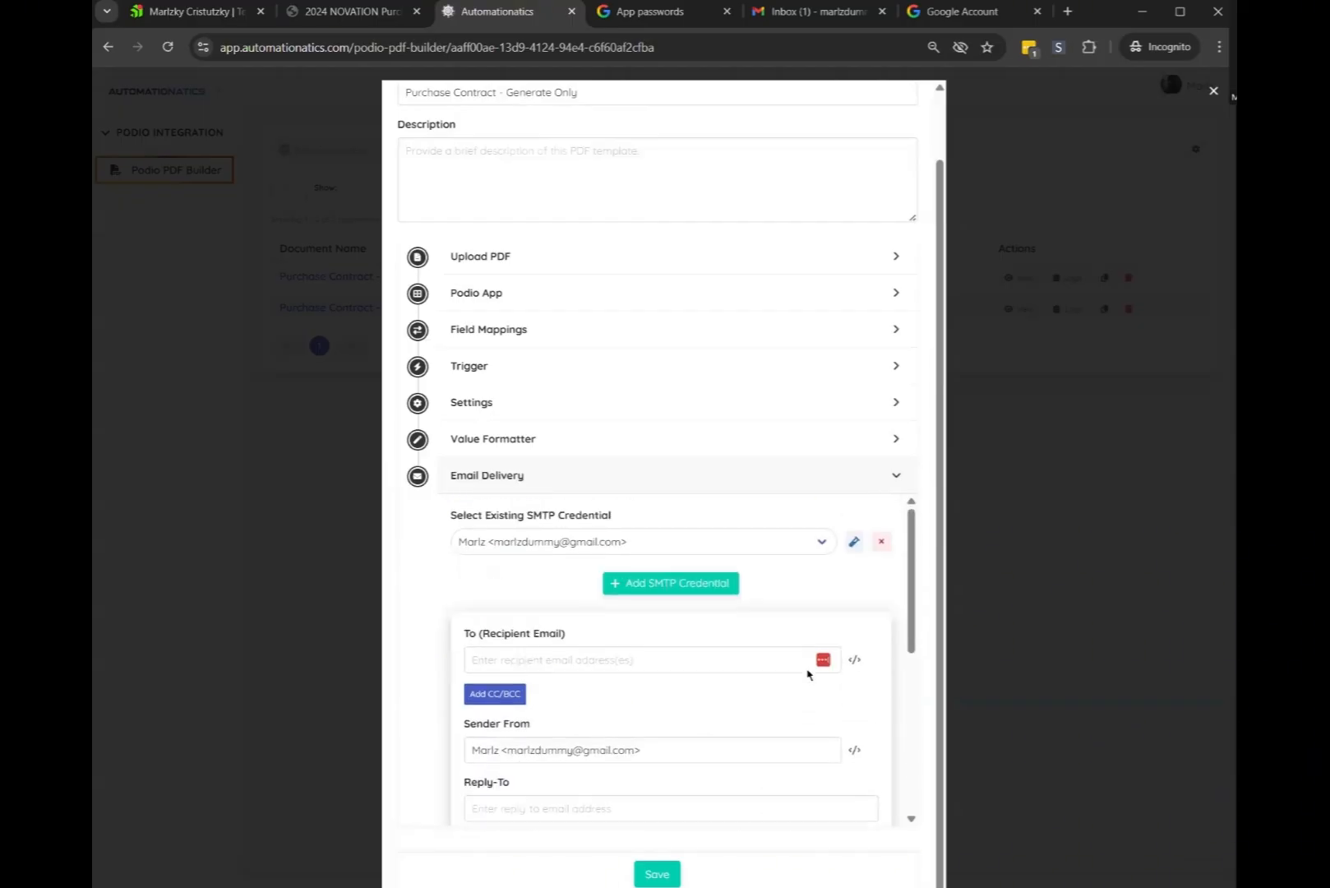
{"action": "scroll", "coordinate": [689, 589], "scroll_direction": "down", "scroll_amount": 2}
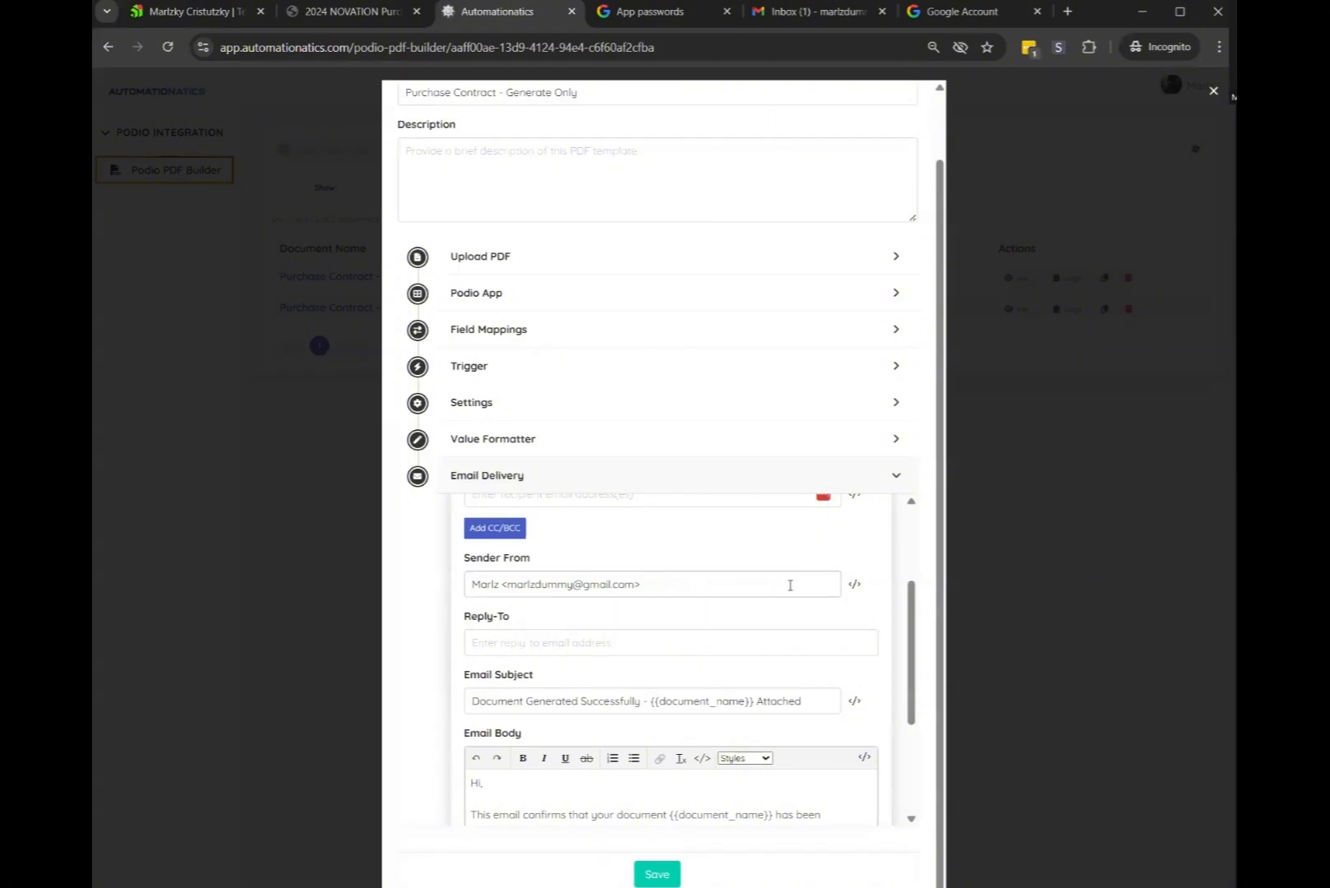
{"action": "left_click", "coordinate": [239, 12]}
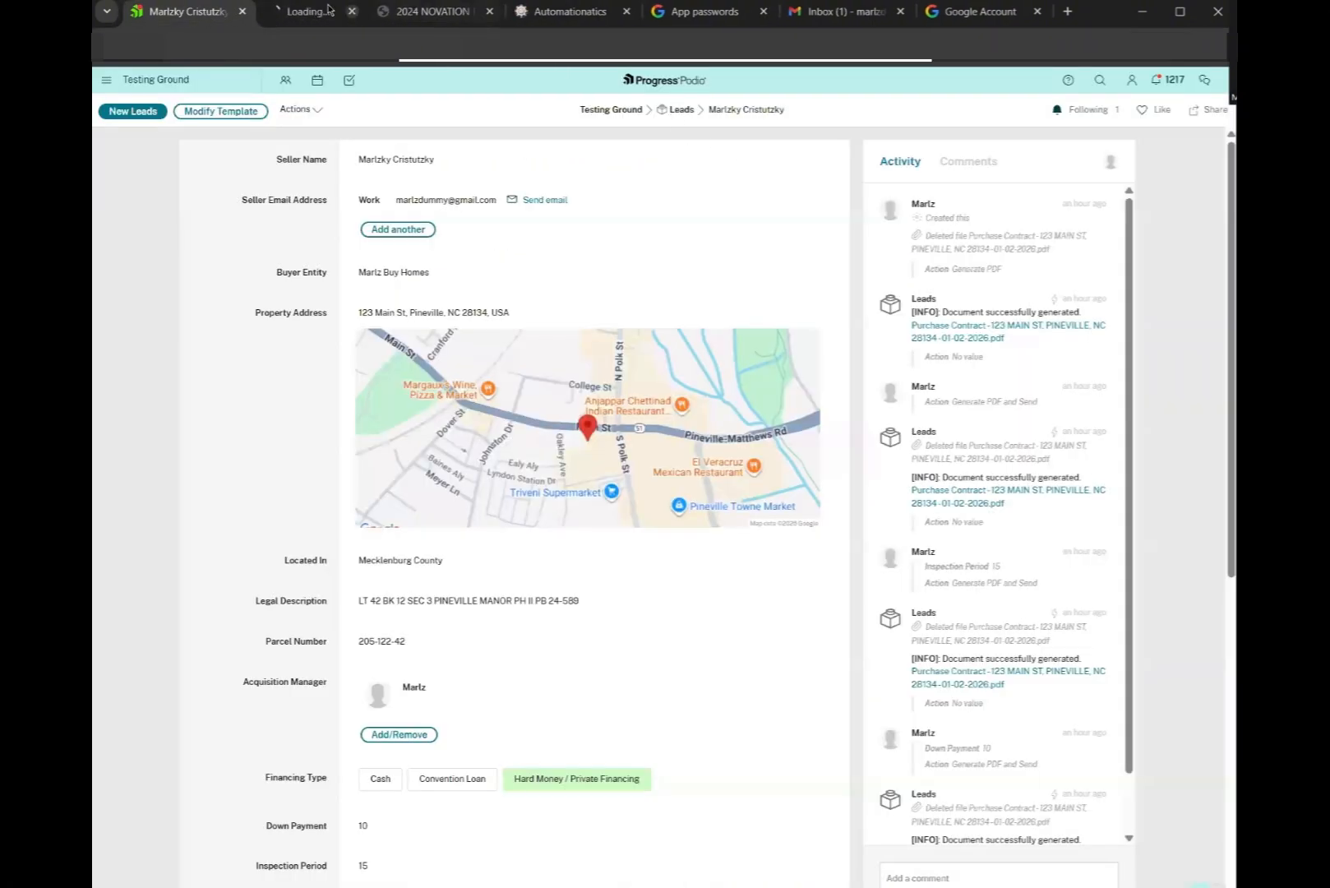
Open the Leads app's Developer page and find Seller Email Address's external ID, sent-to-email
{"action": "left_click", "coordinate": [327, 10]}
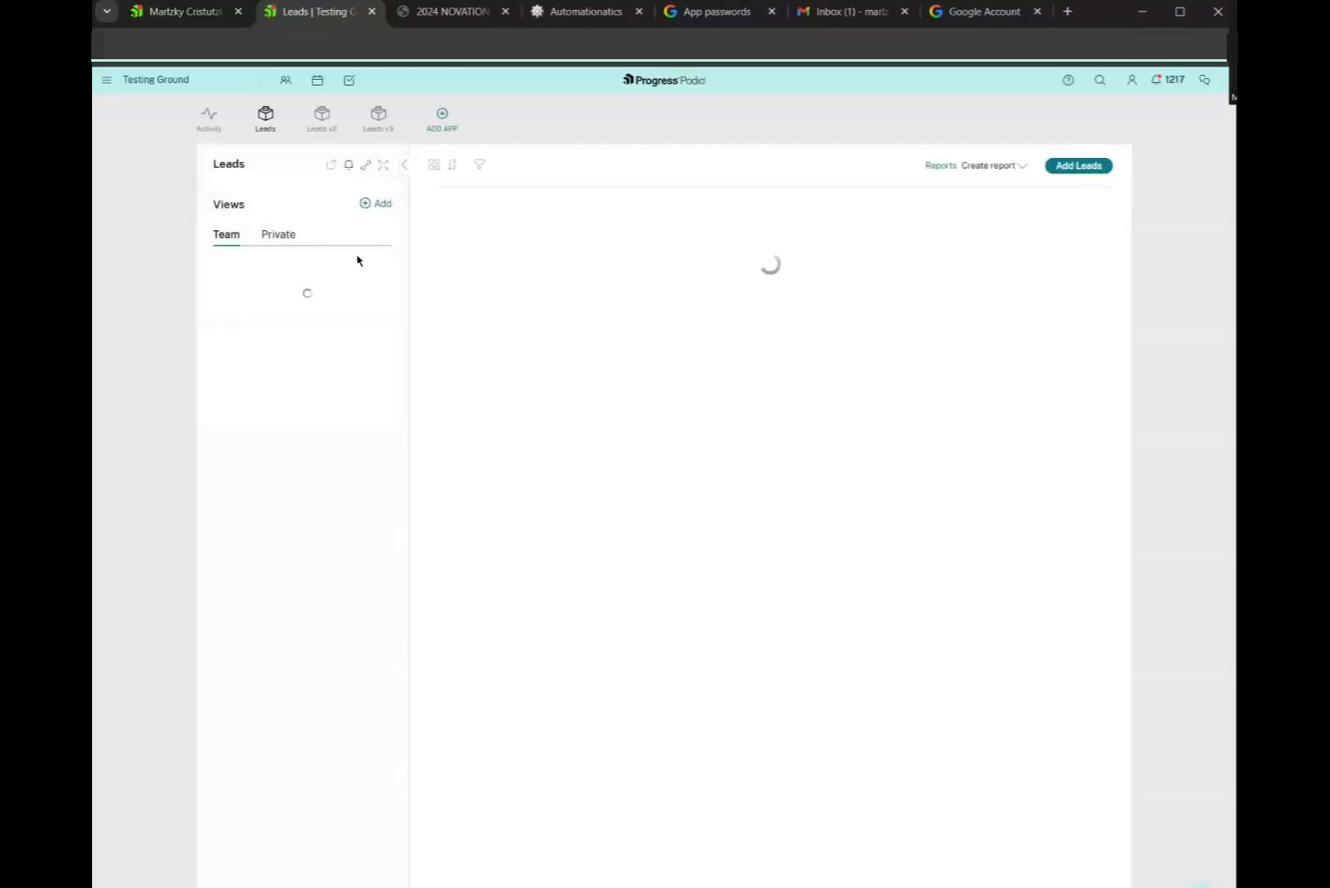
{"action": "left_click", "coordinate": [366, 167]}
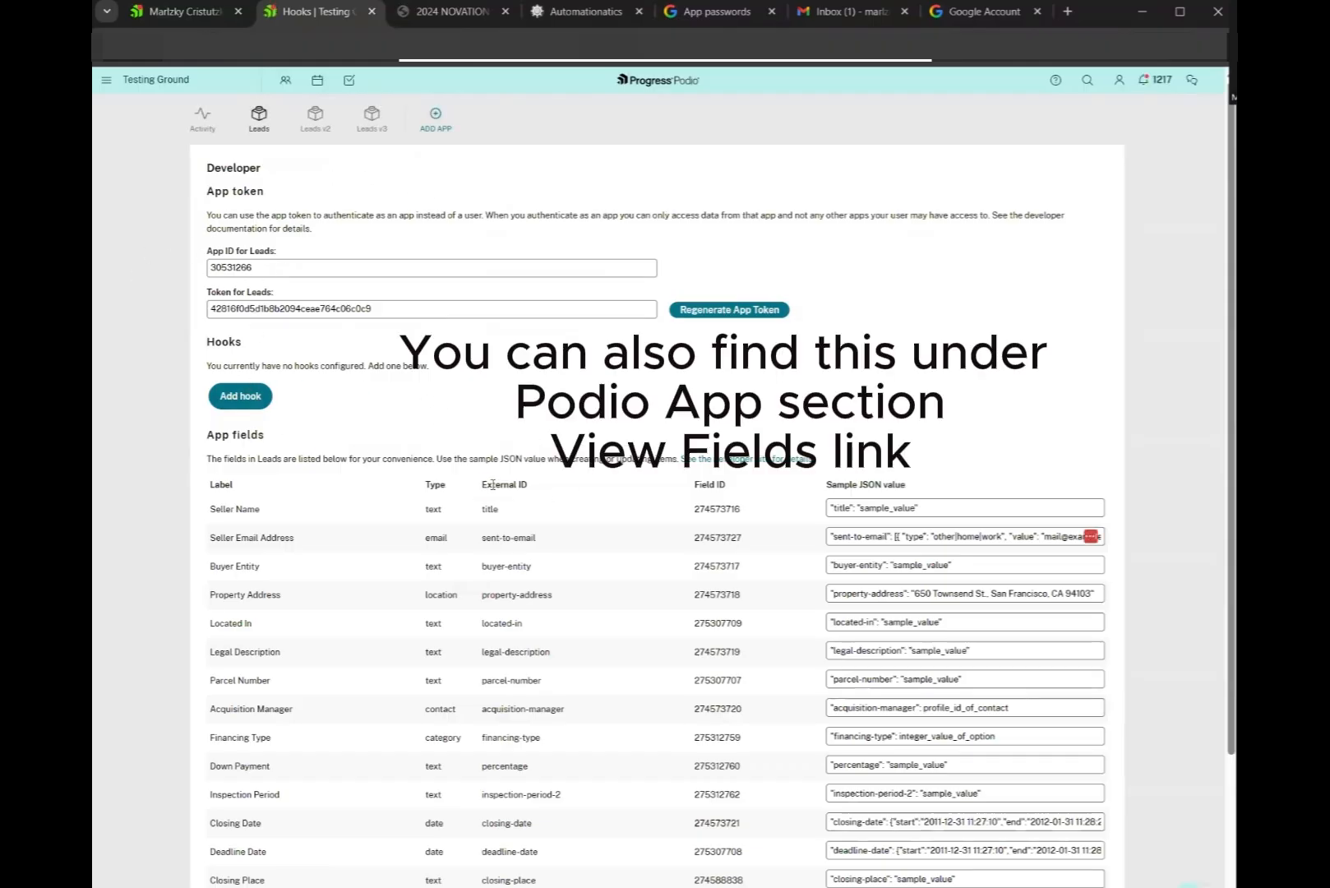
{"action": "scroll", "coordinate": [493, 391], "scroll_direction": "down", "scroll_amount": 2}
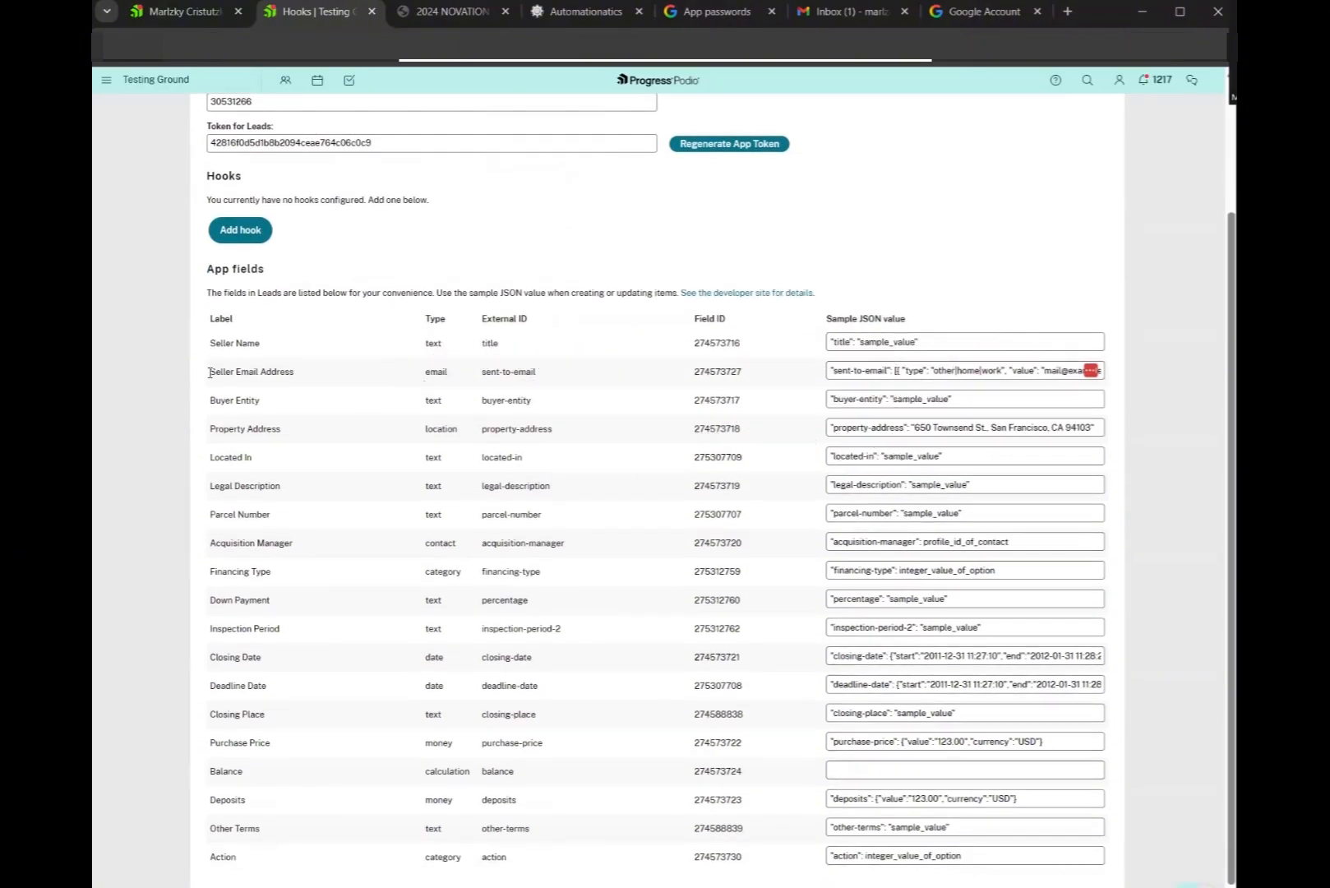
{"action": "left_click_drag", "start_coordinate": [211, 371], "coordinate": [316, 380]}
{"action": "left_click", "coordinate": [484, 375]}
{"action": "left_click_drag", "start_coordinate": [483, 376], "coordinate": [549, 377]}
{"action": "left_click", "coordinate": [448, 11]}
{"action": "key", "text": "ctrl+Tab"}
Set the recipient email to the {{sent-to-email}} token
{"action": "left_click", "coordinate": [855, 659]}
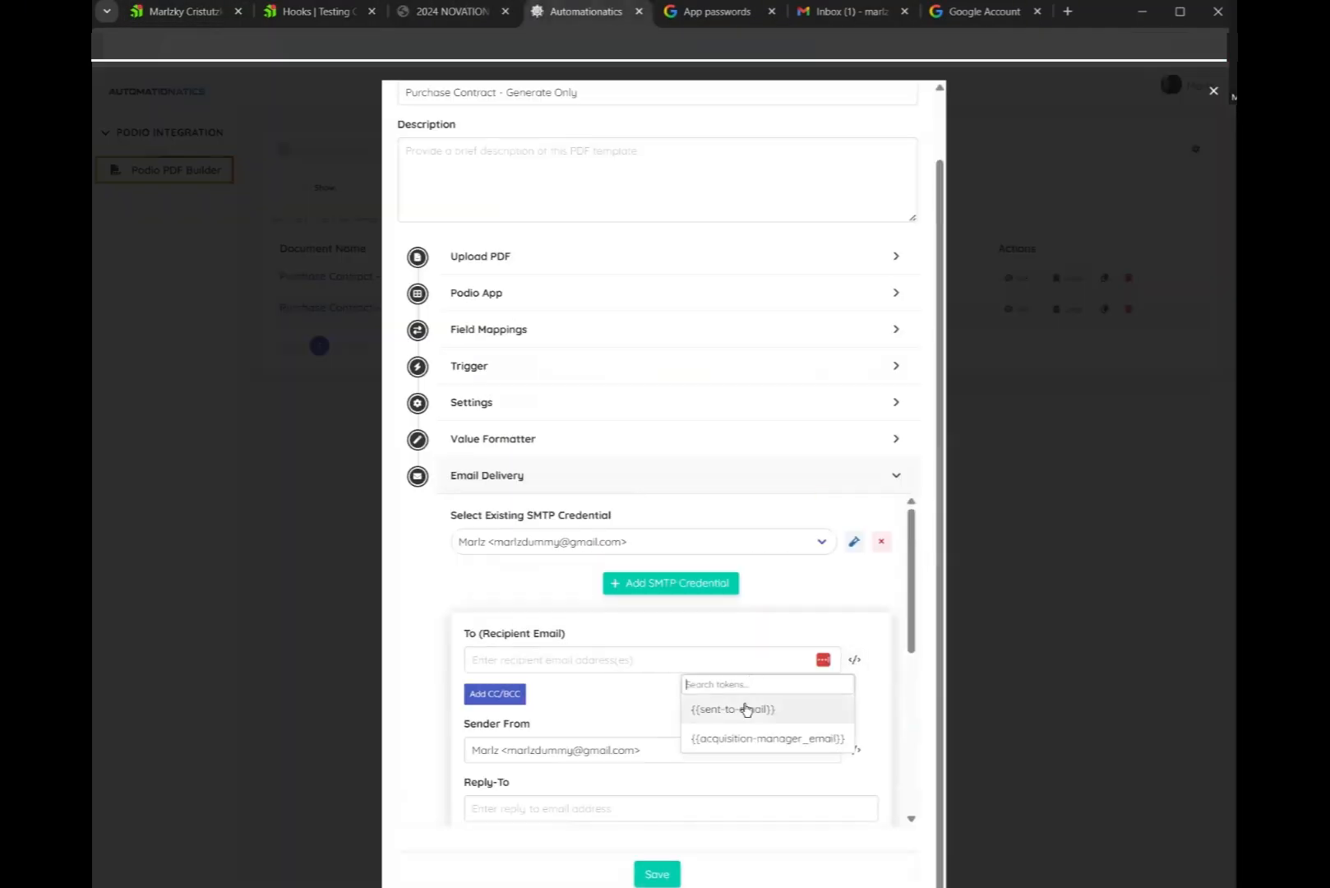
{"action": "left_click", "coordinate": [884, 668]}
{"action": "left_click", "coordinate": [854, 659]}
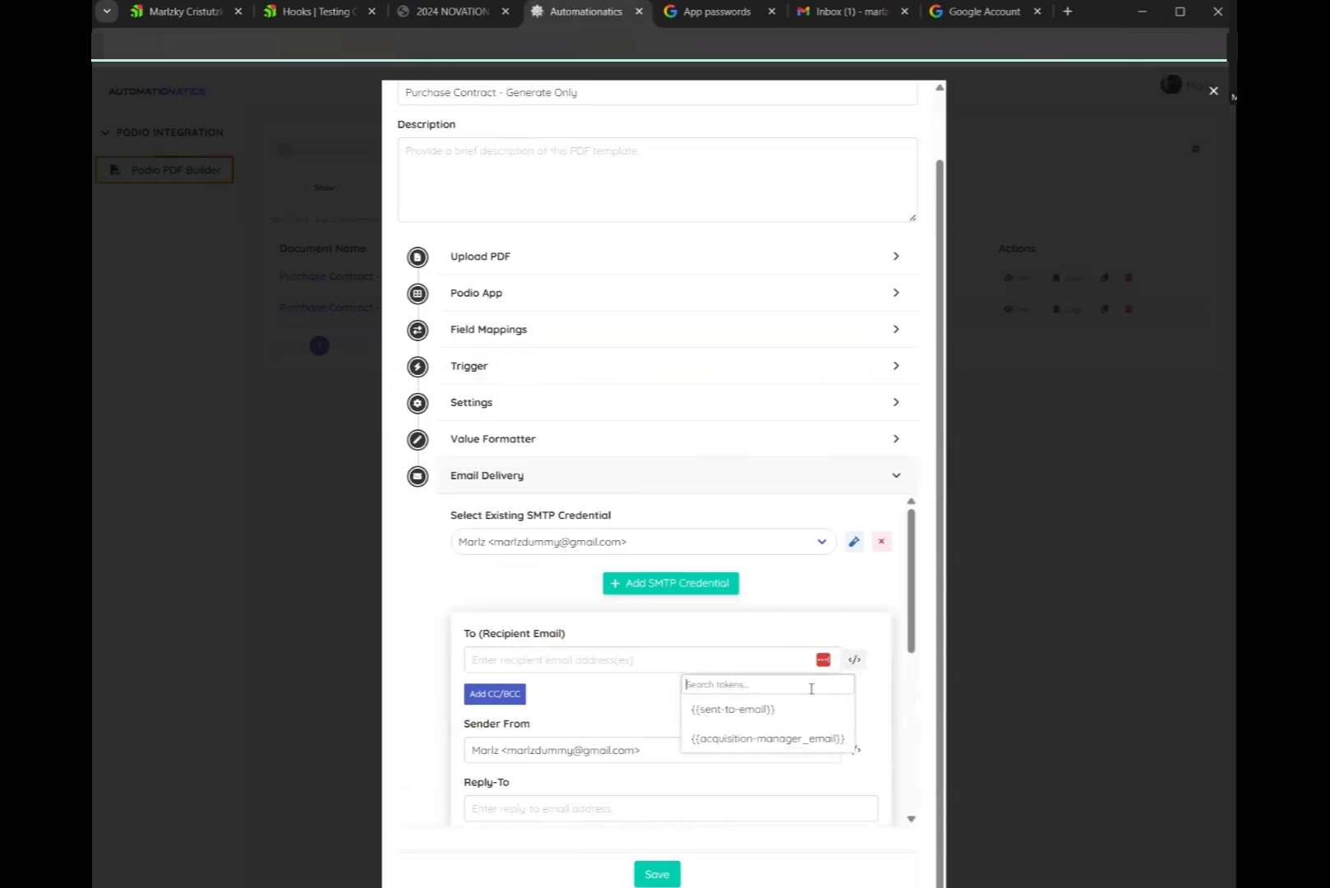
{"action": "left_click", "coordinate": [712, 703]}
{"action": "scroll", "coordinate": [614, 647], "scroll_direction": "down", "scroll_amount": 1}
{"action": "left_click", "coordinate": [639, 612]}
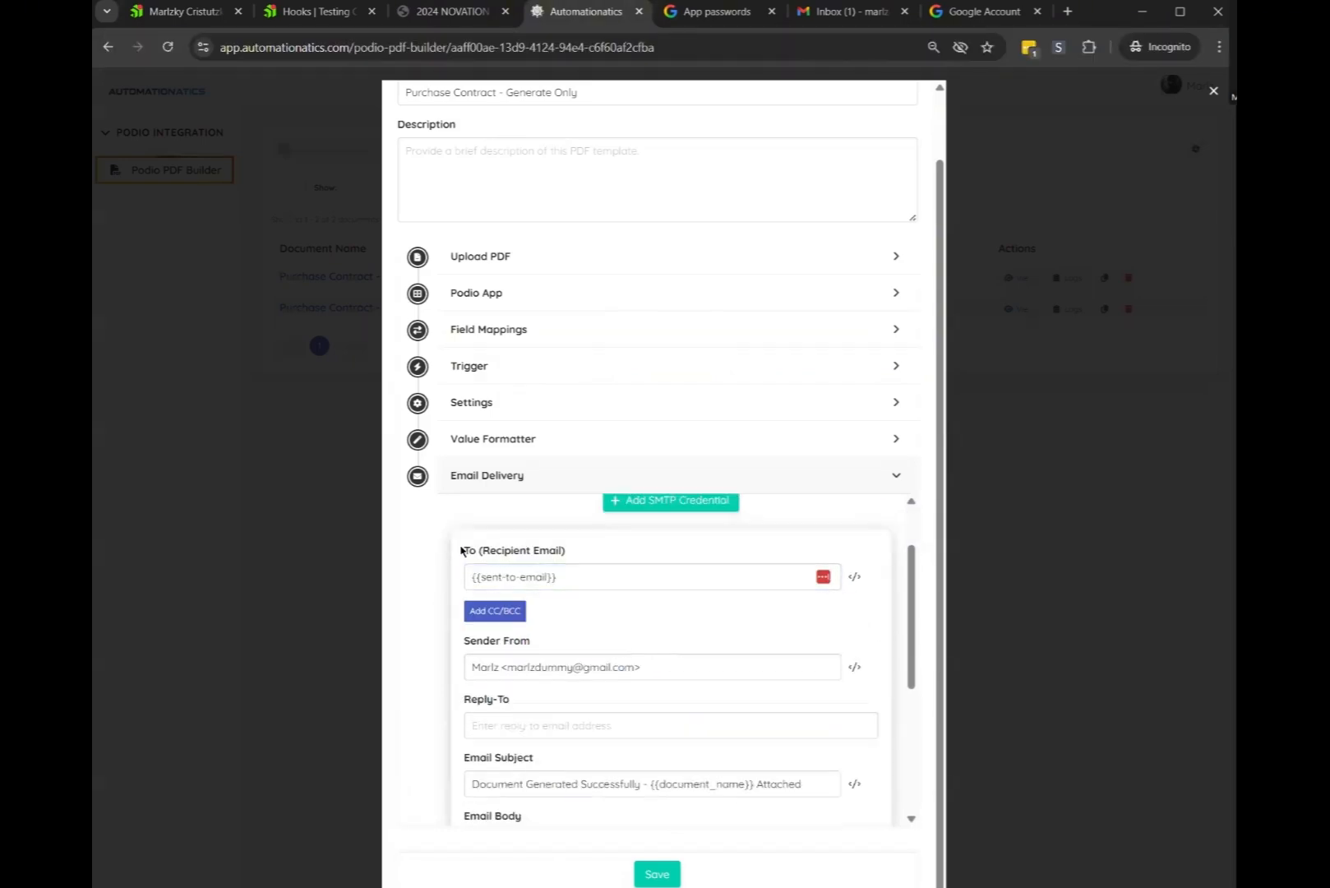
{"action": "left_click_drag", "start_coordinate": [460, 550], "coordinate": [571, 562]}
{"action": "left_click", "coordinate": [595, 612]}
{"action": "left_click", "coordinate": [577, 577]}
{"action": "left_click", "coordinate": [854, 576]}
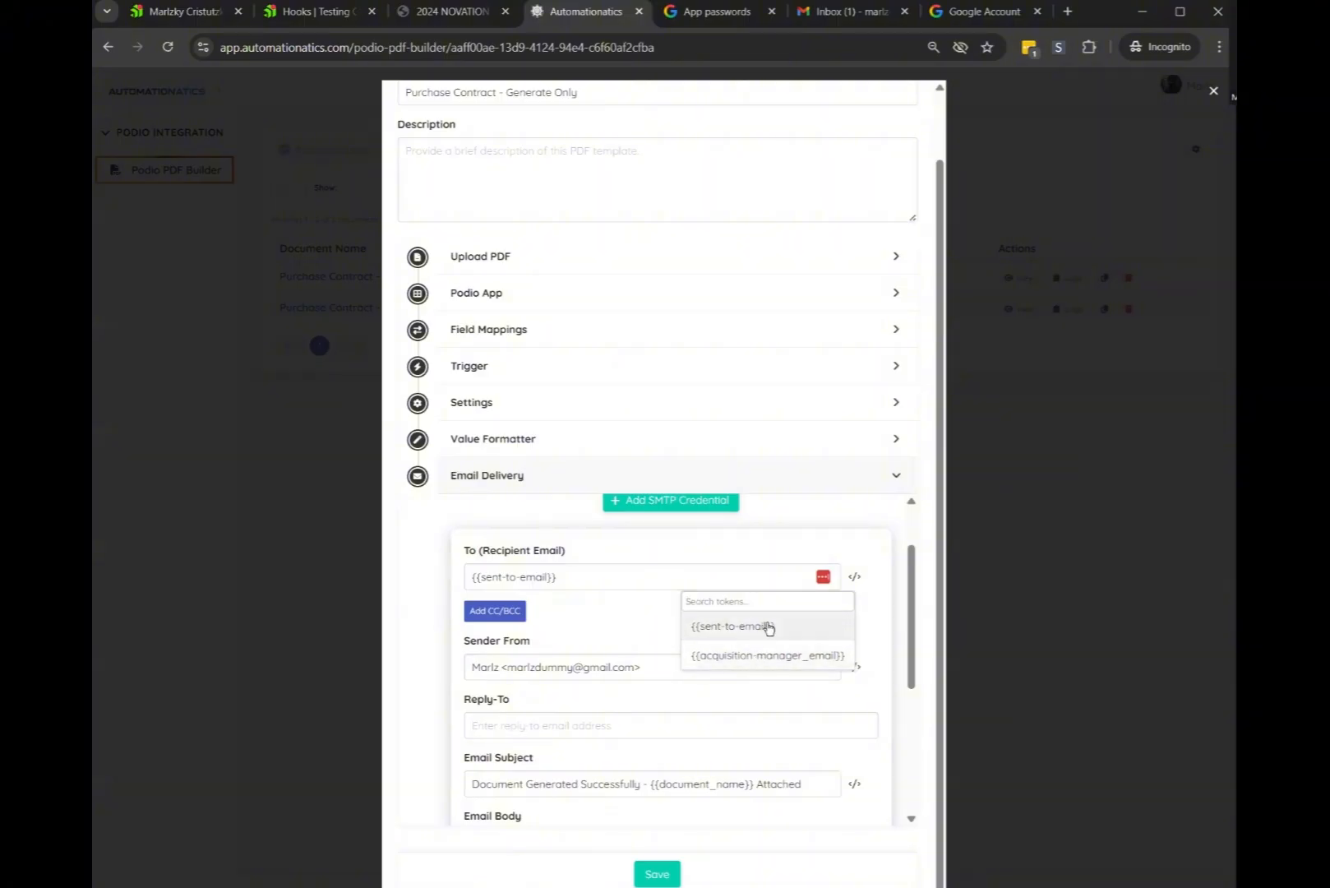
{"action": "left_click", "coordinate": [614, 596]}
Clear the default email subject and body text
{"action": "scroll", "coordinate": [622, 606], "scroll_direction": "down", "scroll_amount": 1}
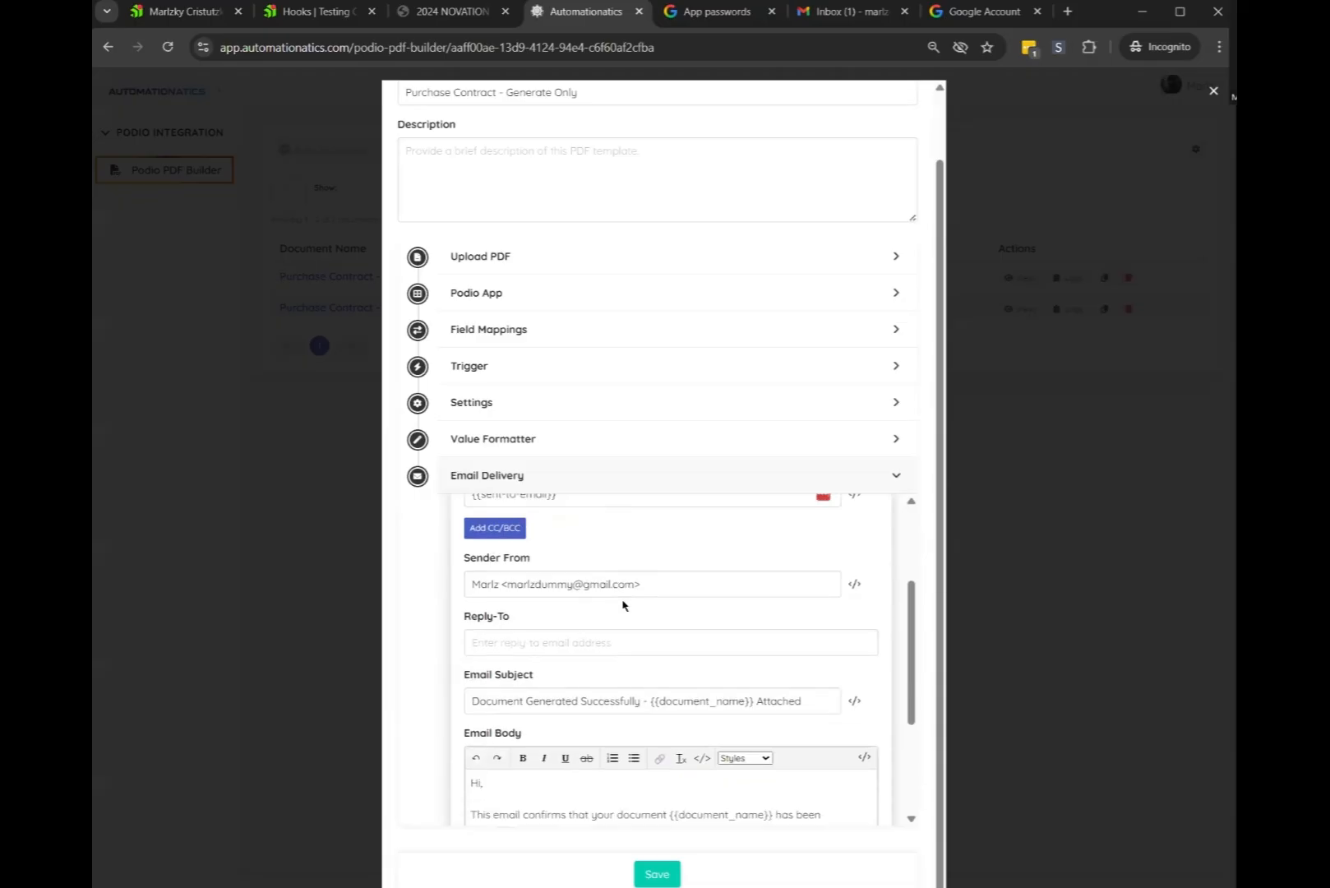
{"action": "scroll", "coordinate": [622, 606], "scroll_direction": "up", "scroll_amount": 1}
{"action": "left_click", "coordinate": [533, 581]}
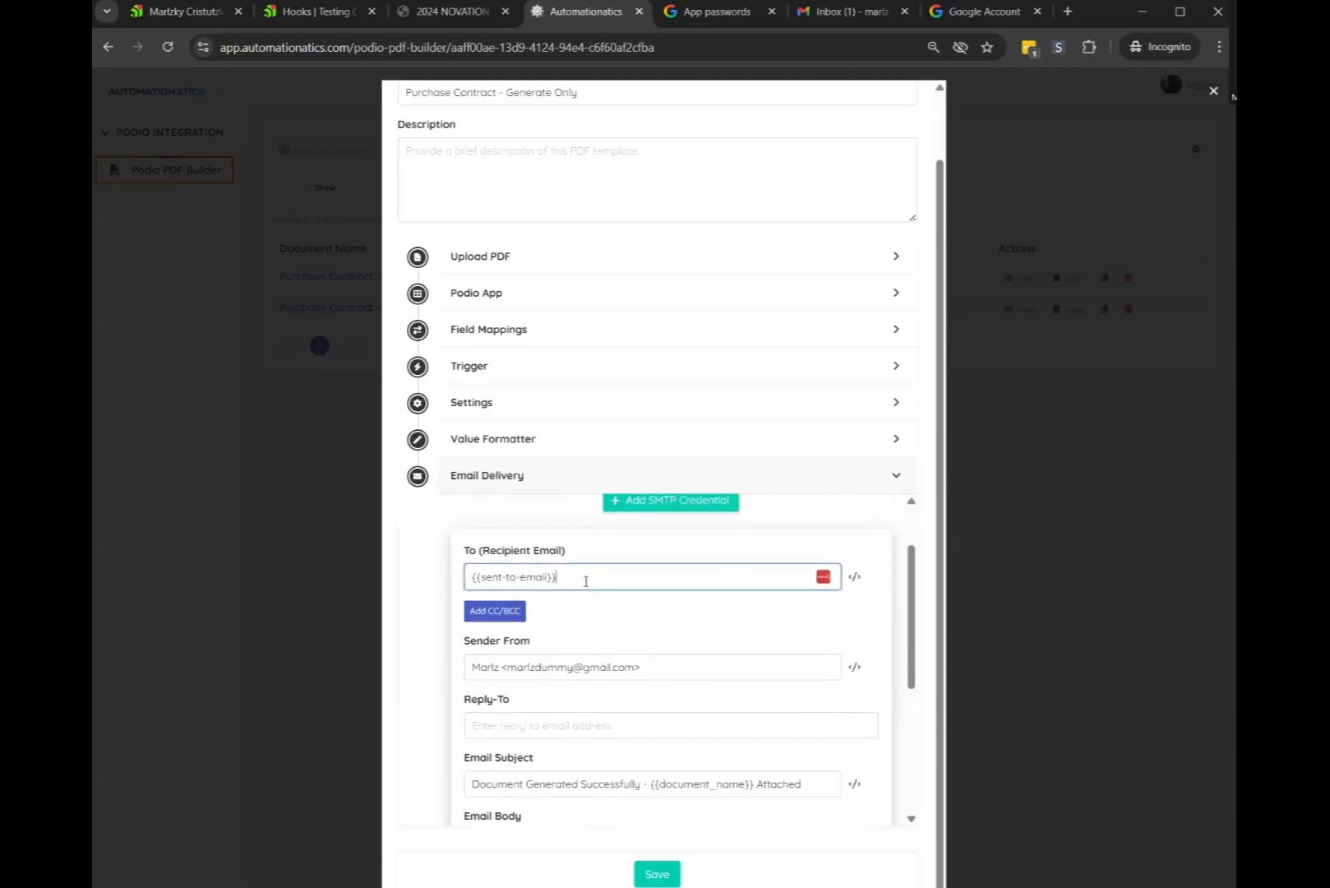
{"action": "scroll", "coordinate": [647, 620], "scroll_direction": "down", "scroll_amount": 1}
{"action": "left_click", "coordinate": [519, 640]}
{"action": "scroll", "coordinate": [604, 623], "scroll_direction": "down", "scroll_amount": 1}
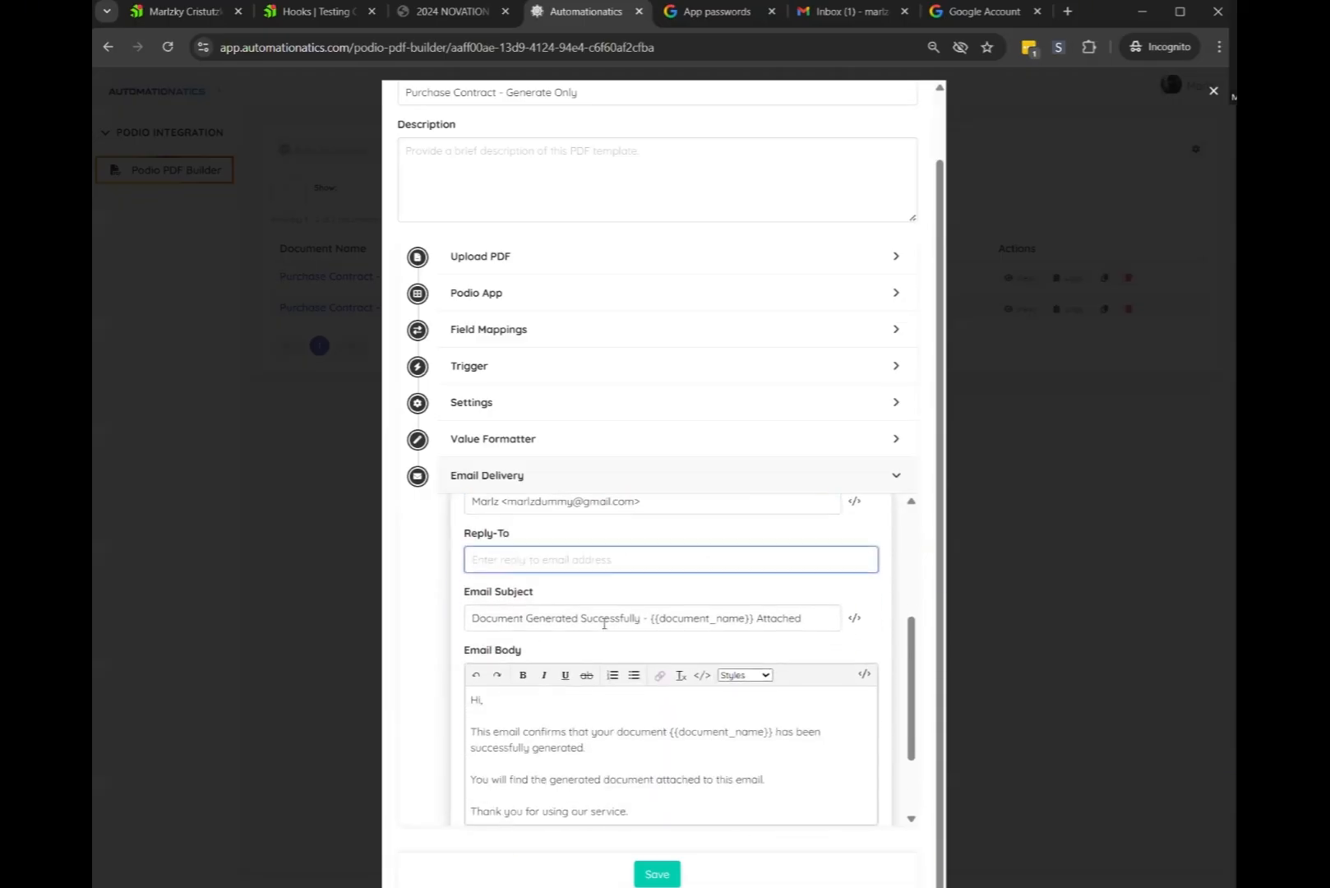
{"action": "left_click", "coordinate": [604, 623]}
{"action": "key", "text": "ctrl+a"}
{"action": "key", "text": "BackSpace"}
{"action": "left_click", "coordinate": [590, 703]}
{"action": "key", "text": "ctrl+a"}
{"action": "key", "text": "BackSpace"}
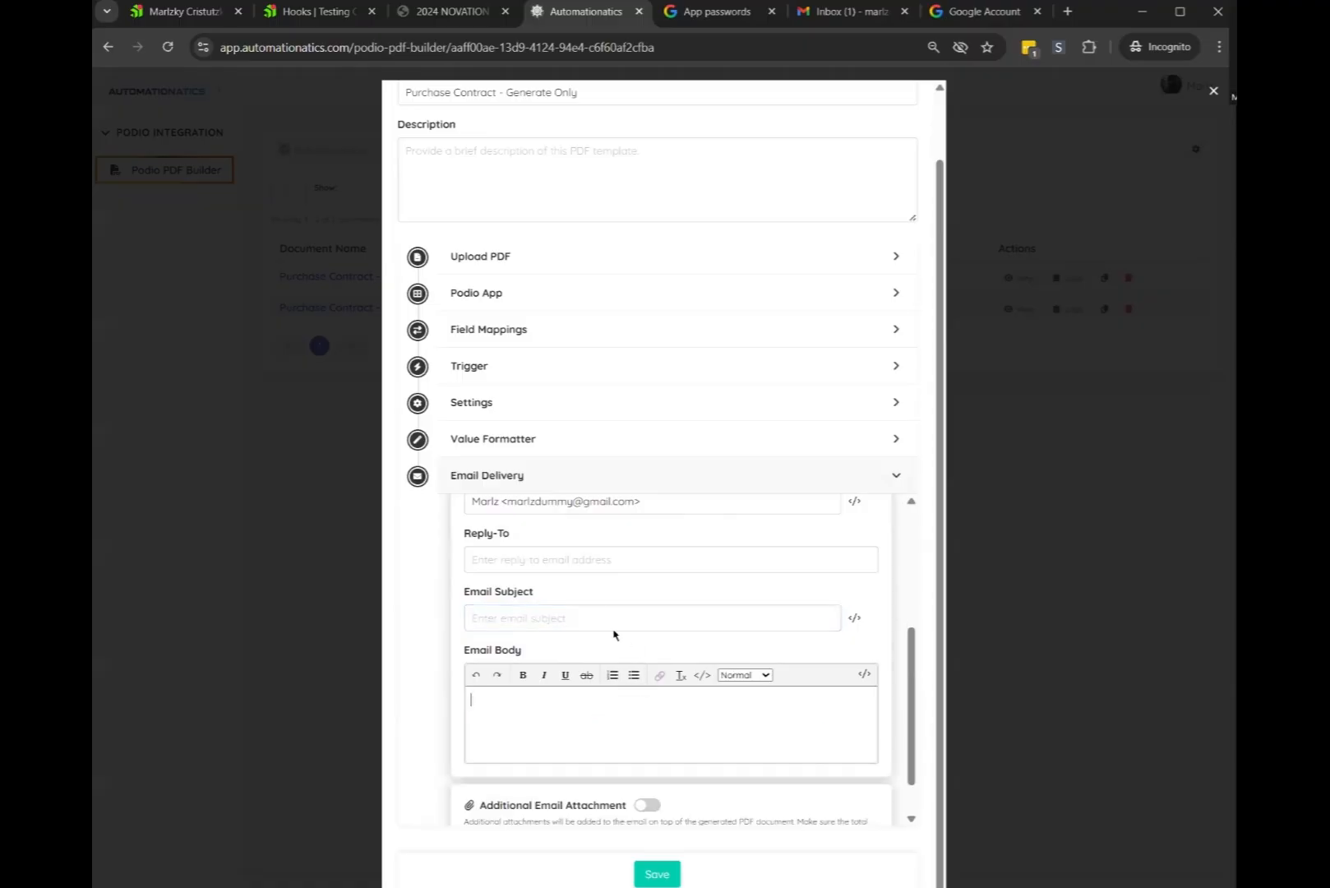
{"action": "scroll", "coordinate": [608, 625], "scroll_direction": "up", "scroll_amount": 1}
Copy the sender's email address into the Reply-To field
{"action": "left_click", "coordinate": [649, 582]}
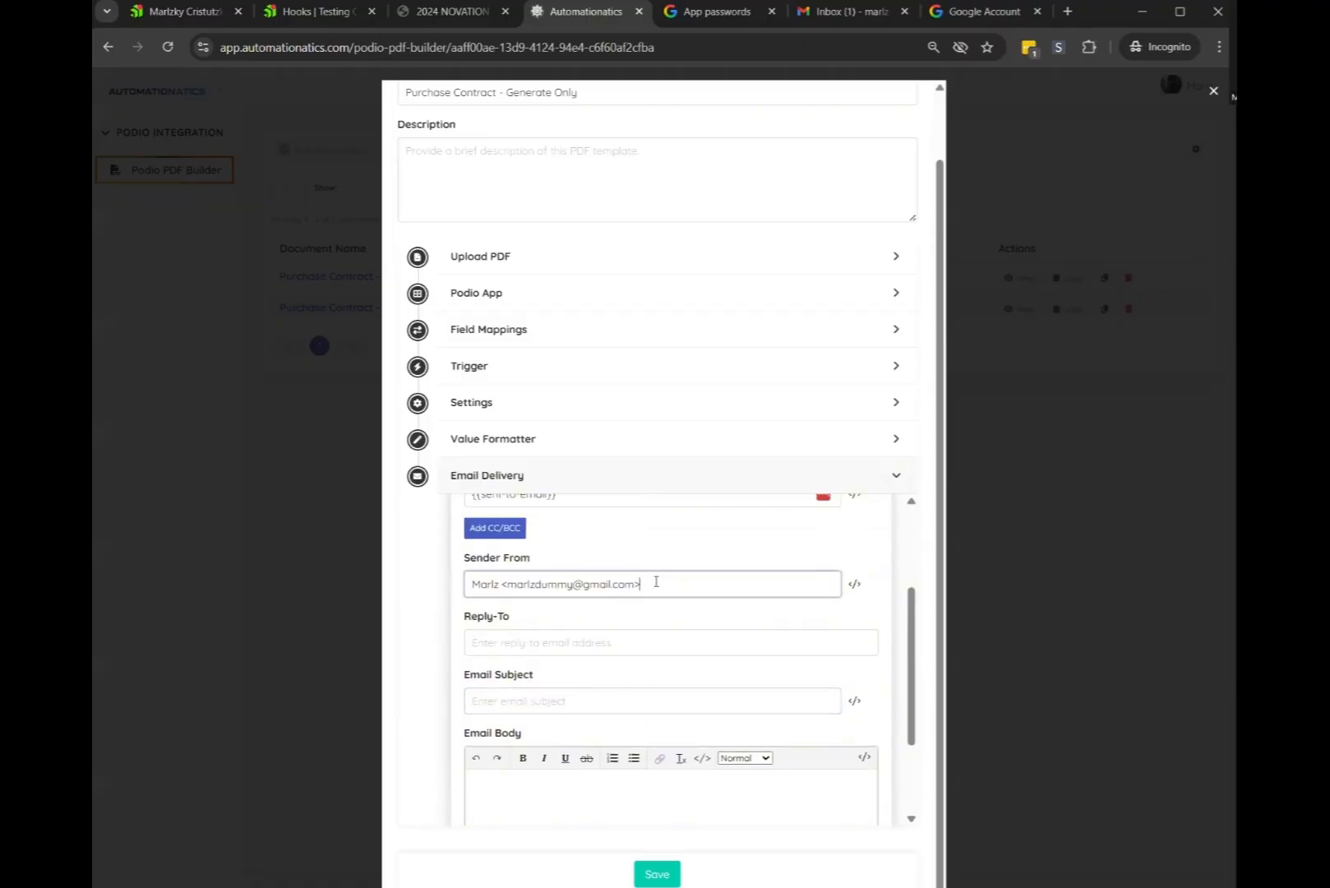
{"action": "key", "text": "ctrl+a"}
{"action": "left_click", "coordinate": [633, 634]}
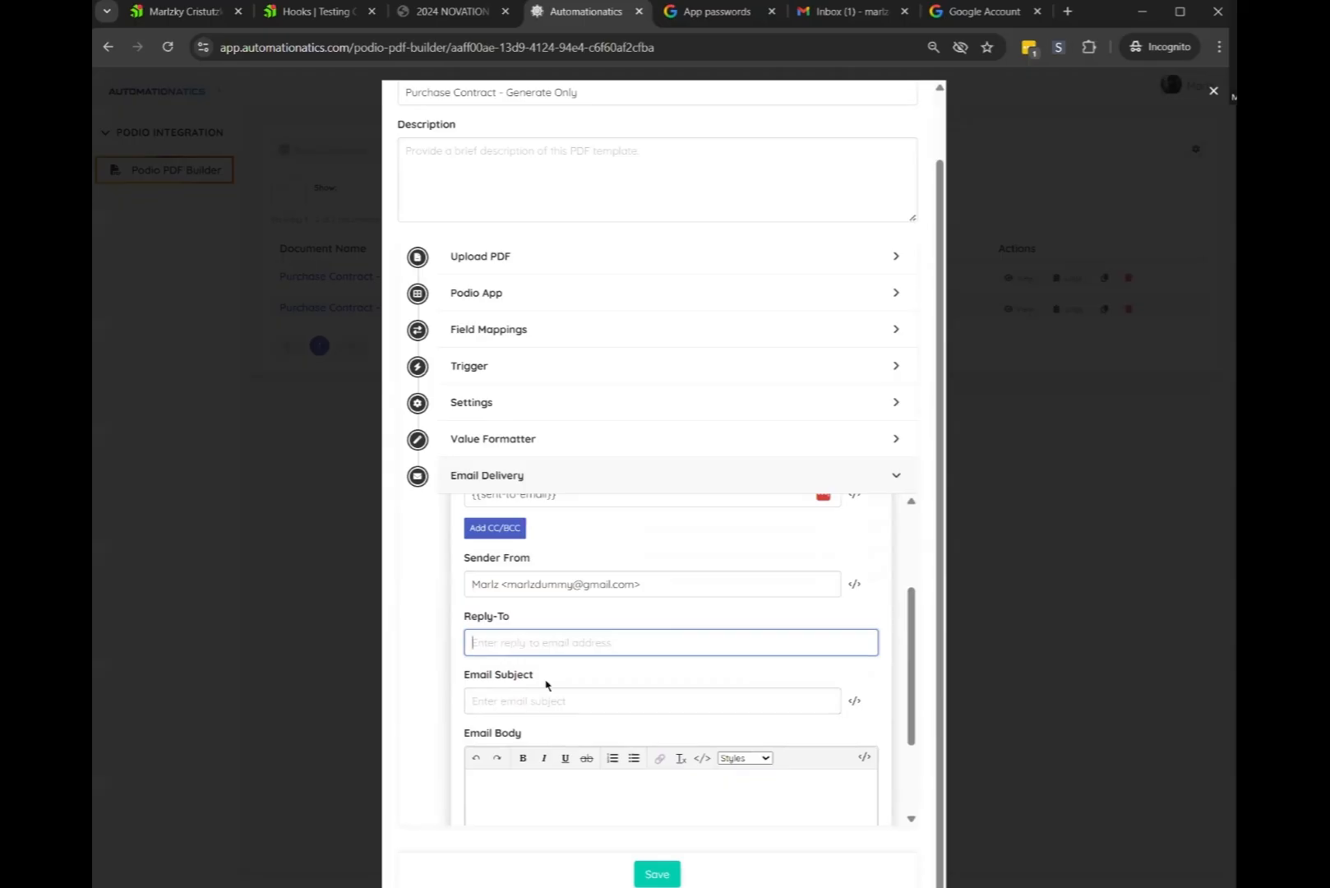
{"action": "left_click_drag", "start_coordinate": [635, 584], "coordinate": [505, 582]}
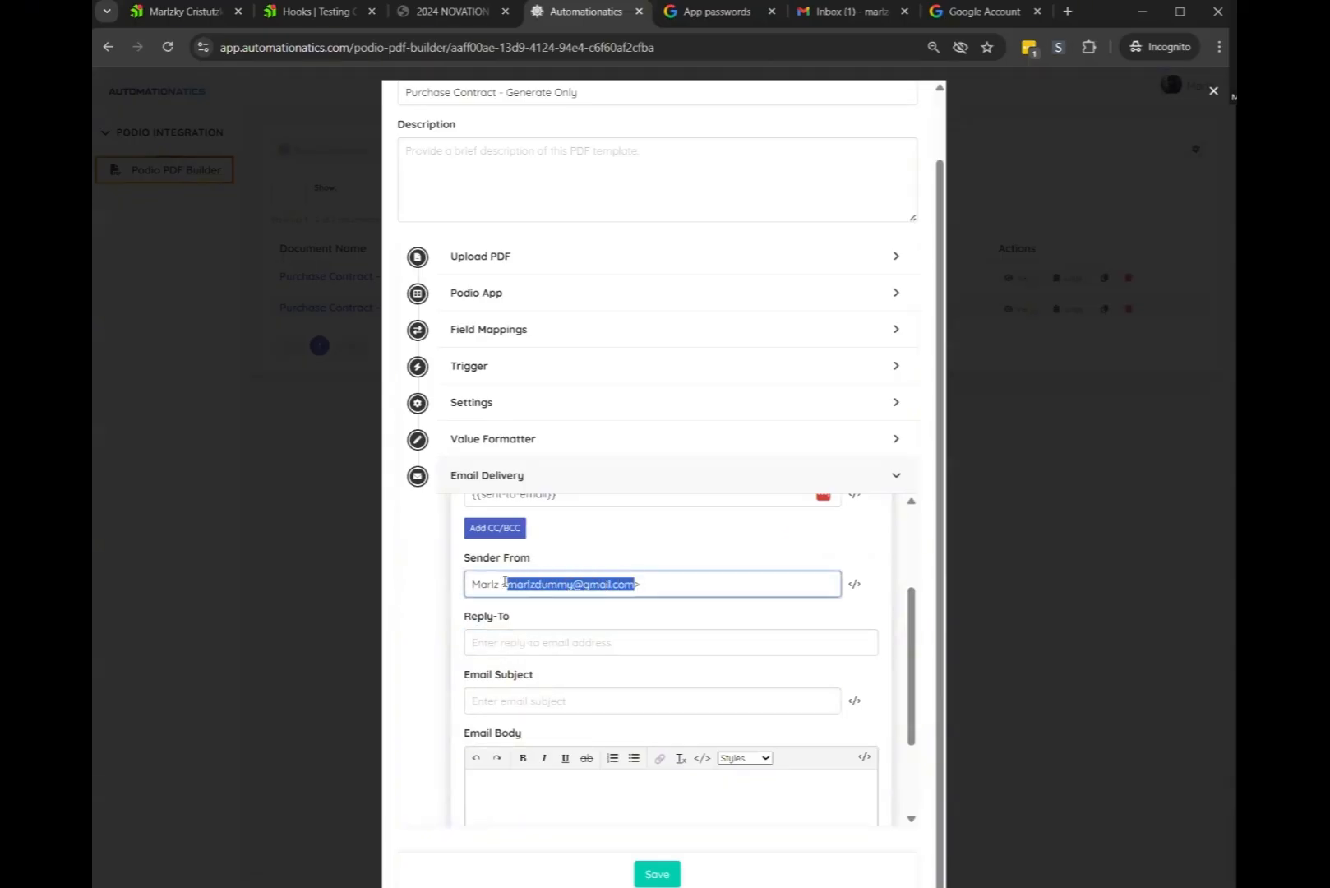
{"action": "key", "text": "ctrl+c"}
{"action": "left_click", "coordinate": [615, 635]}
{"action": "key", "text": "ctrl+v"}
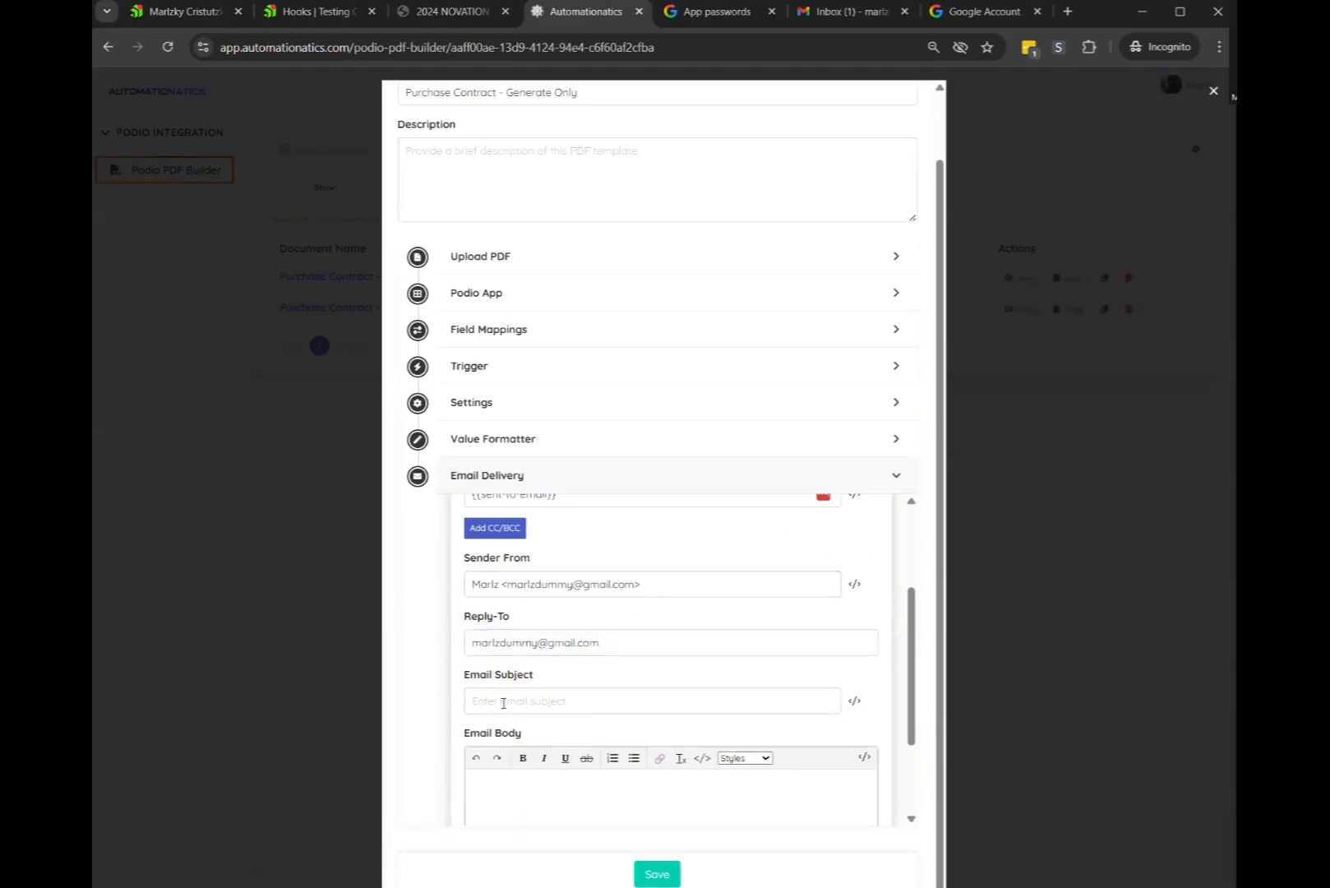
{"action": "scroll", "coordinate": [608, 637], "scroll_direction": "up", "scroll_amount": 1}
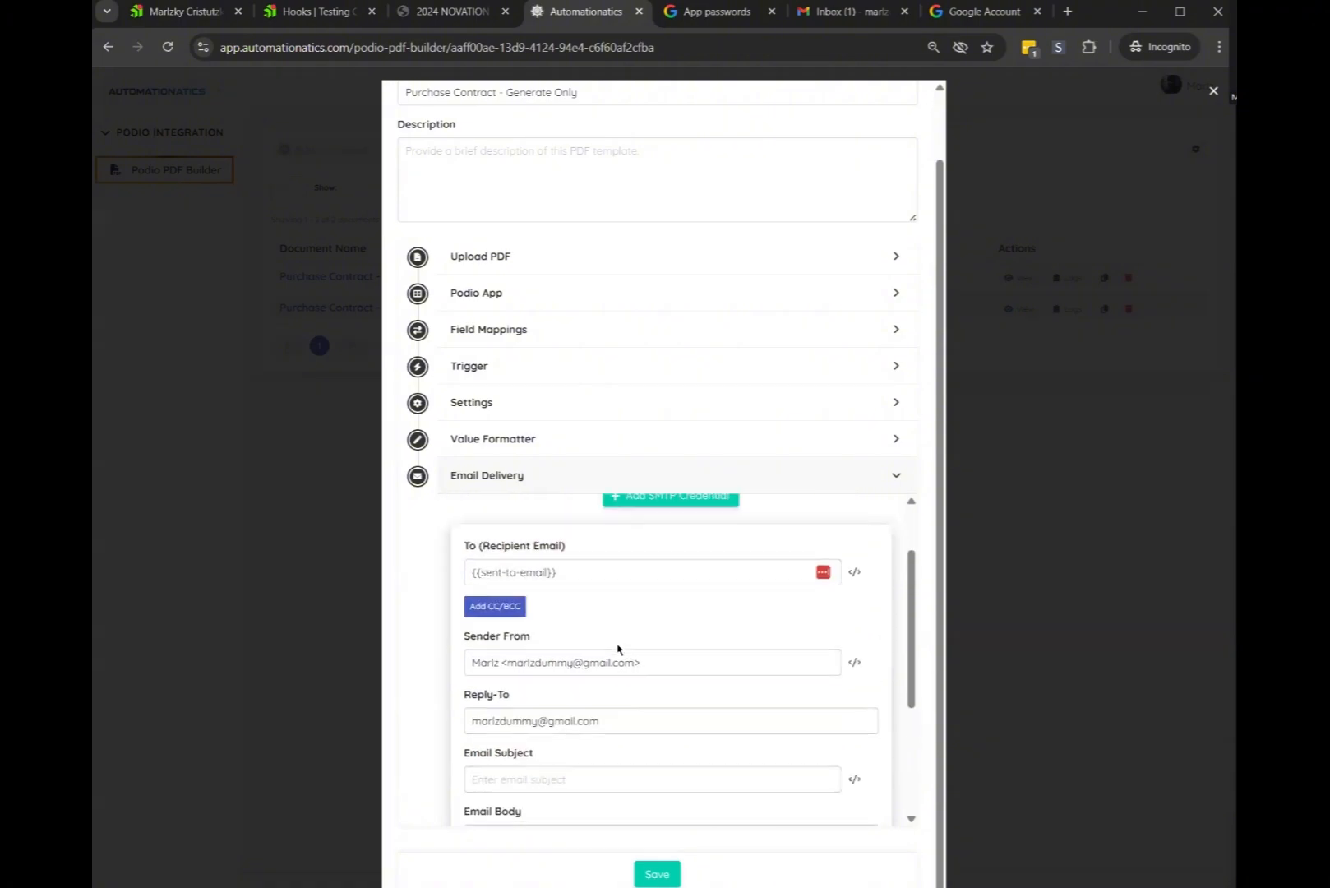
{"action": "scroll", "coordinate": [567, 575], "scroll_direction": "down", "scroll_amount": 2}
{"action": "scroll", "coordinate": [543, 641], "scroll_direction": "up", "scroll_amount": 2}
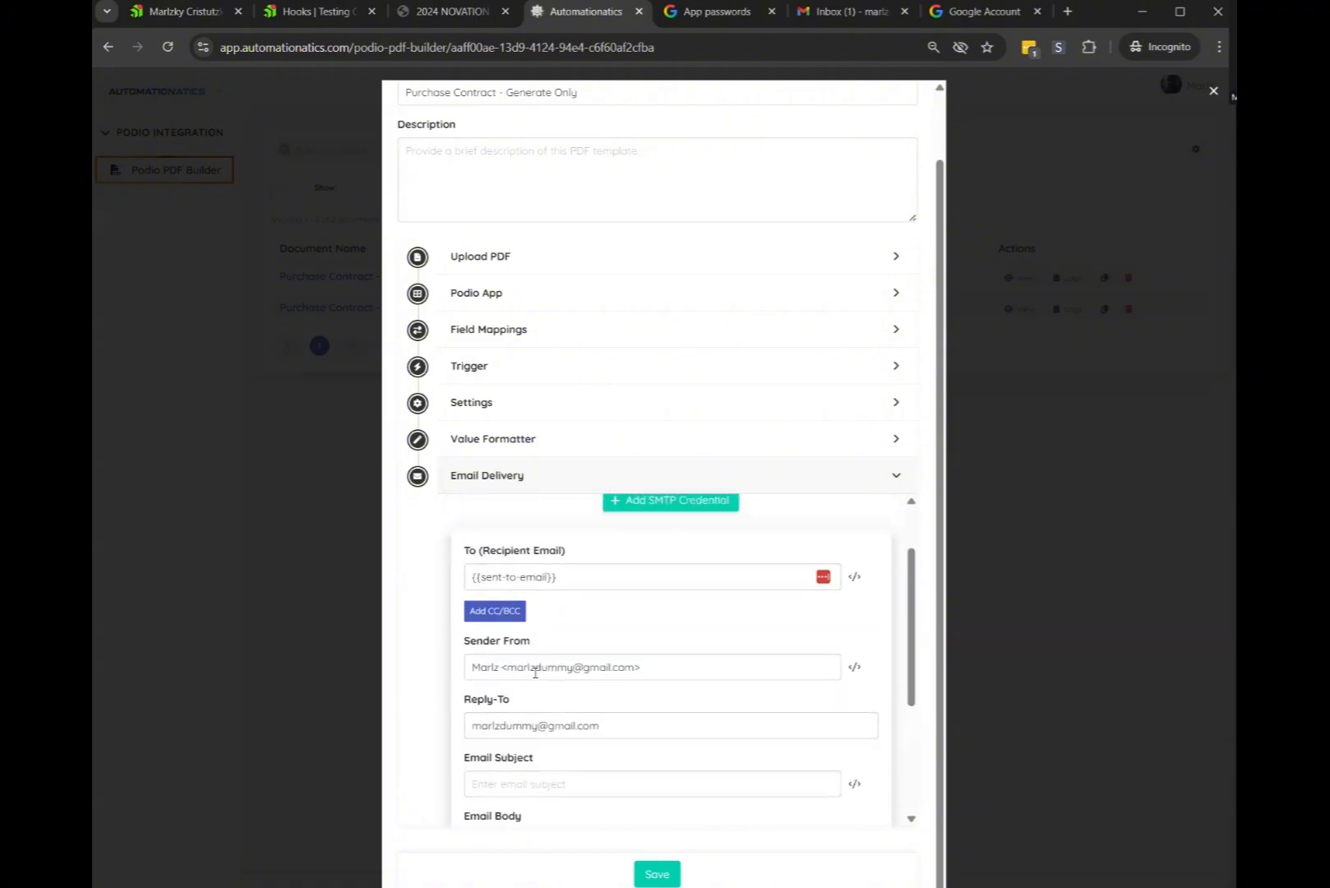
Add two CC recipient rows, then remove both so no CC recipients remain
{"action": "left_click", "coordinate": [509, 618]}
{"action": "left_click", "coordinate": [500, 617]}
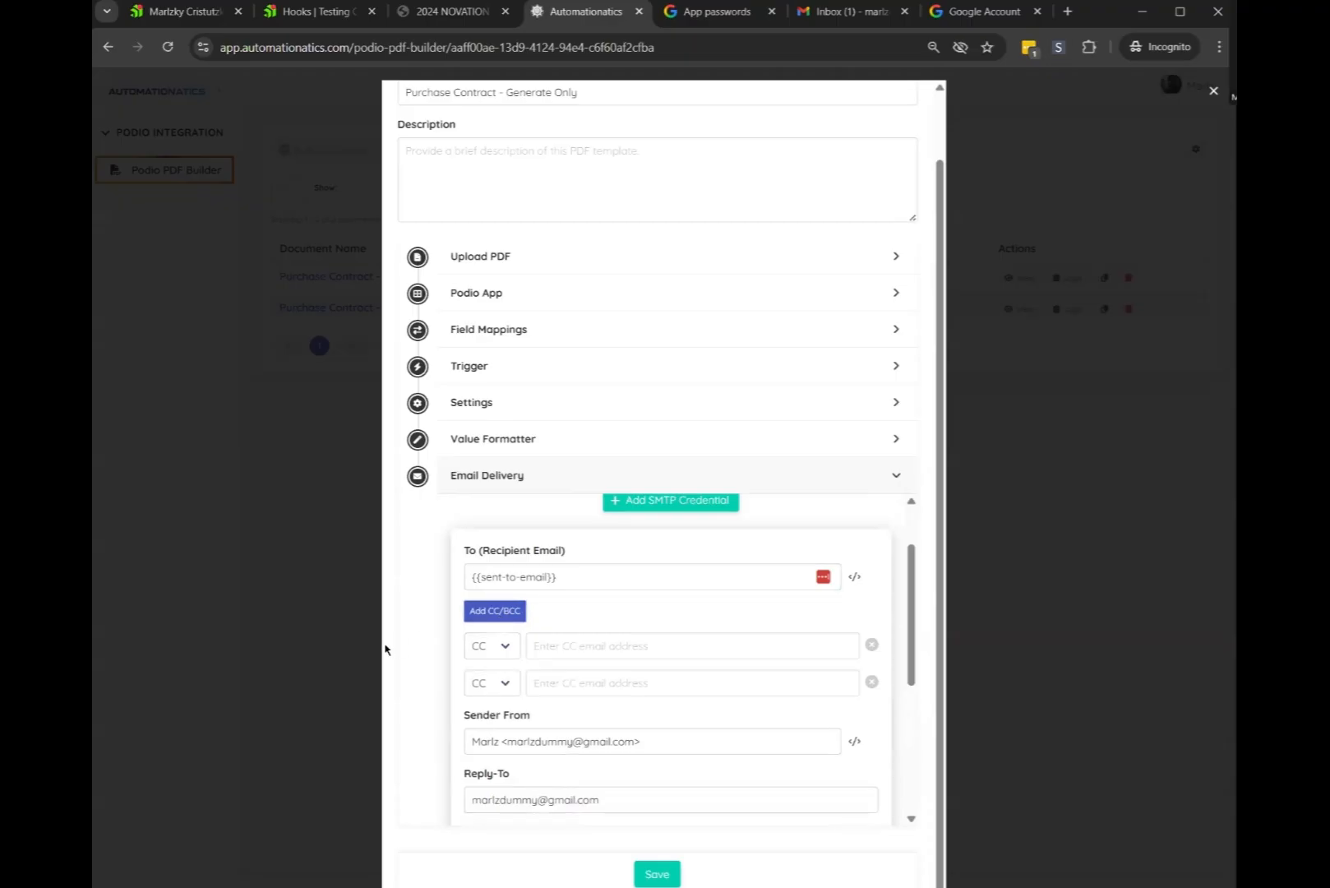
{"action": "left_click", "coordinate": [493, 645]}
{"action": "left_click", "coordinate": [546, 635]}
{"action": "left_click", "coordinate": [489, 646]}
{"action": "left_click", "coordinate": [546, 638]}
{"action": "left_click", "coordinate": [869, 646]}
{"action": "left_click", "coordinate": [869, 646]}
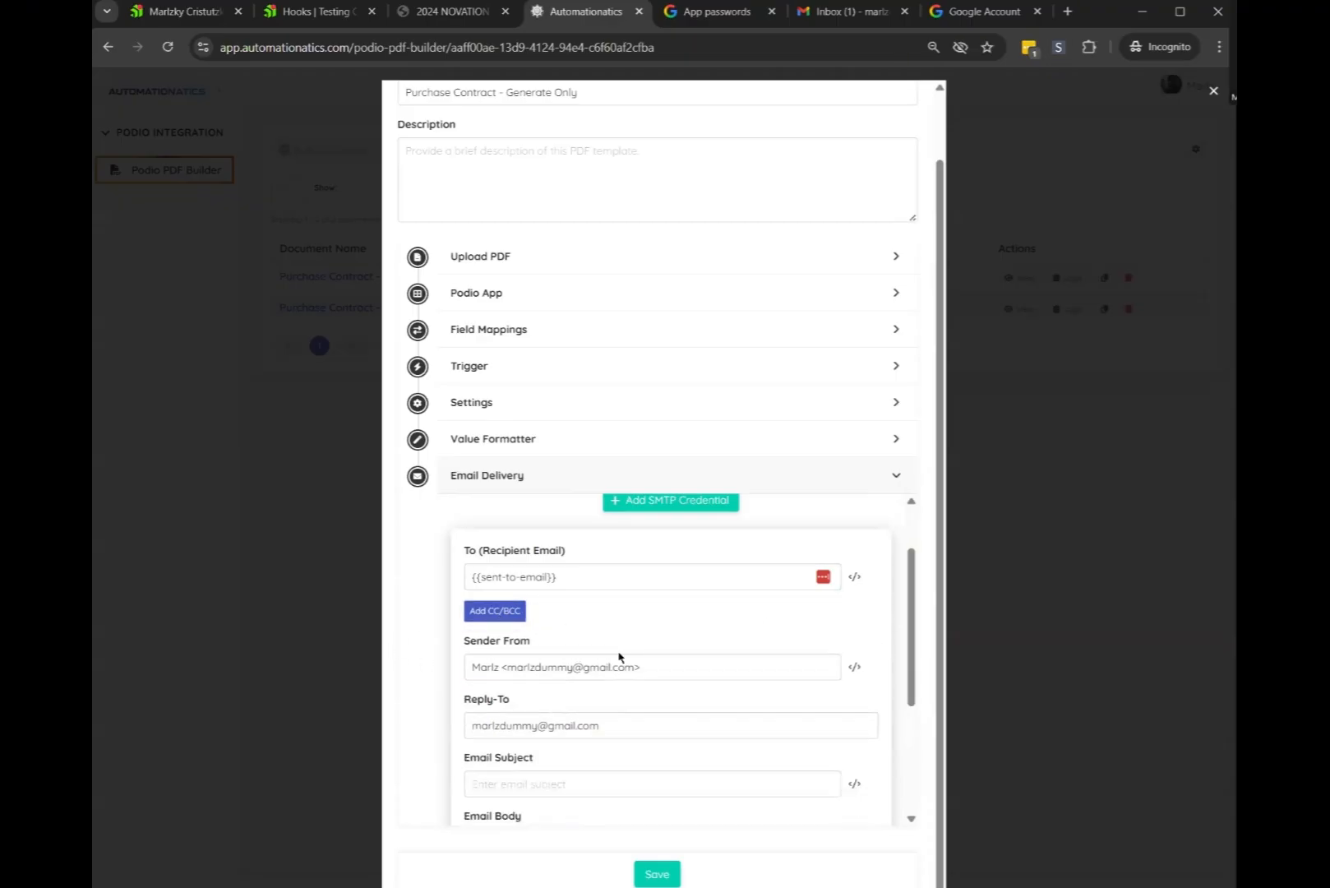
{"action": "scroll", "coordinate": [618, 656], "scroll_direction": "down", "scroll_amount": 4}
{"action": "left_click", "coordinate": [524, 567]}
{"action": "left_click", "coordinate": [520, 662]}
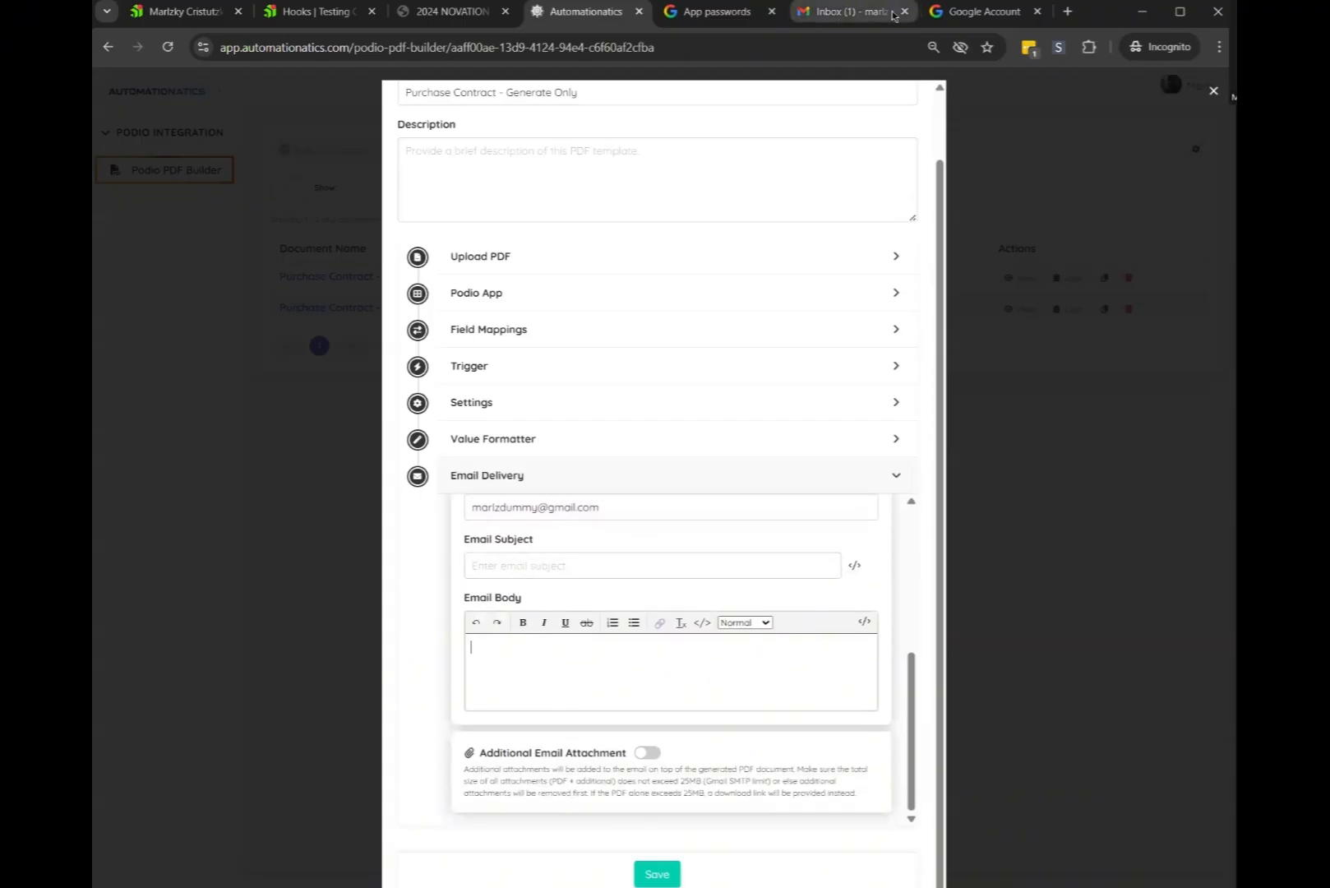
{"action": "left_click", "coordinate": [978, 11]}
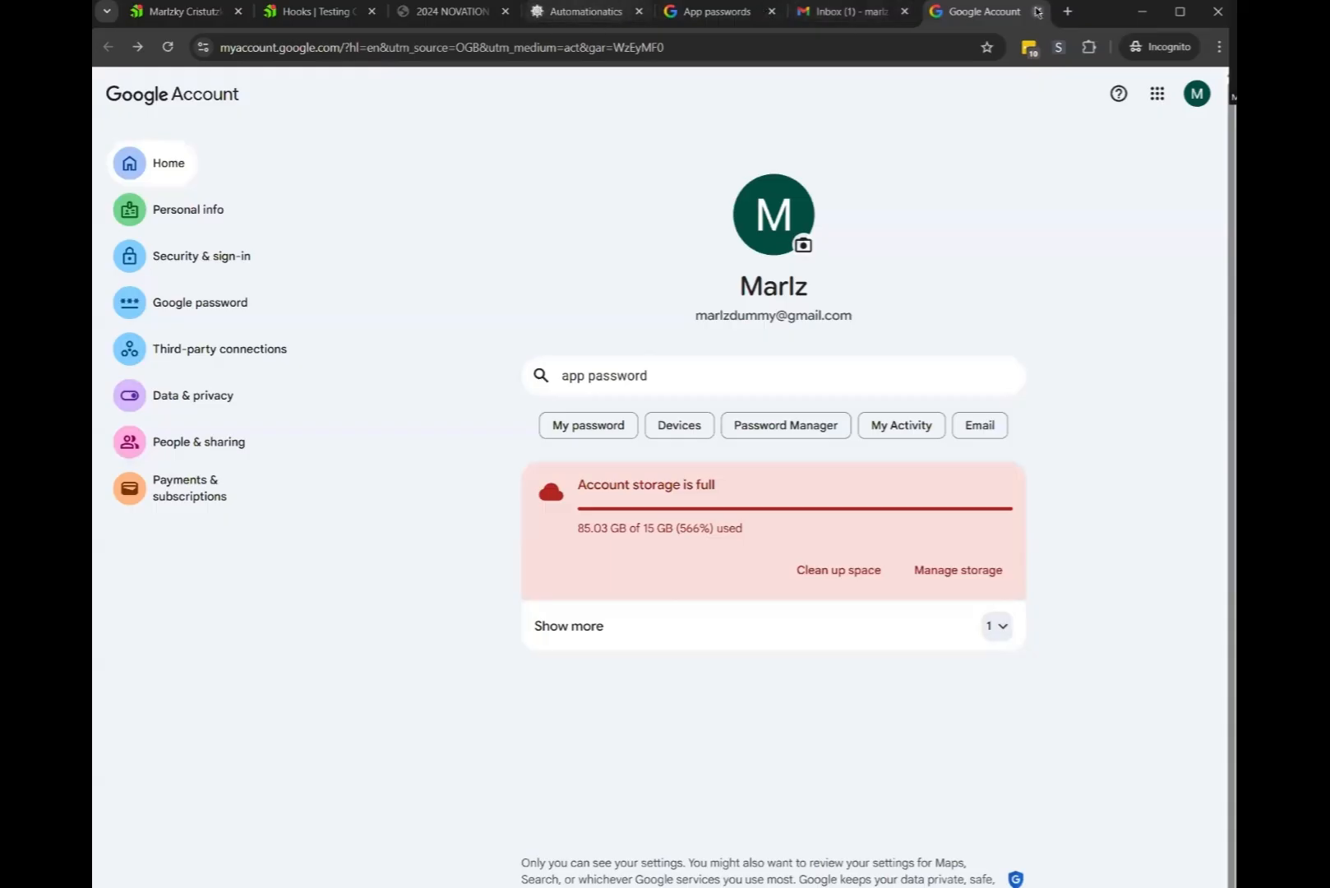
Open Google Gemini at gemini.google.com/app in a new browser tab
{"action": "left_click", "coordinate": [1067, 11]}
{"action": "type", "text": "ge"}
{"action": "left_click", "coordinate": [389, 82]}
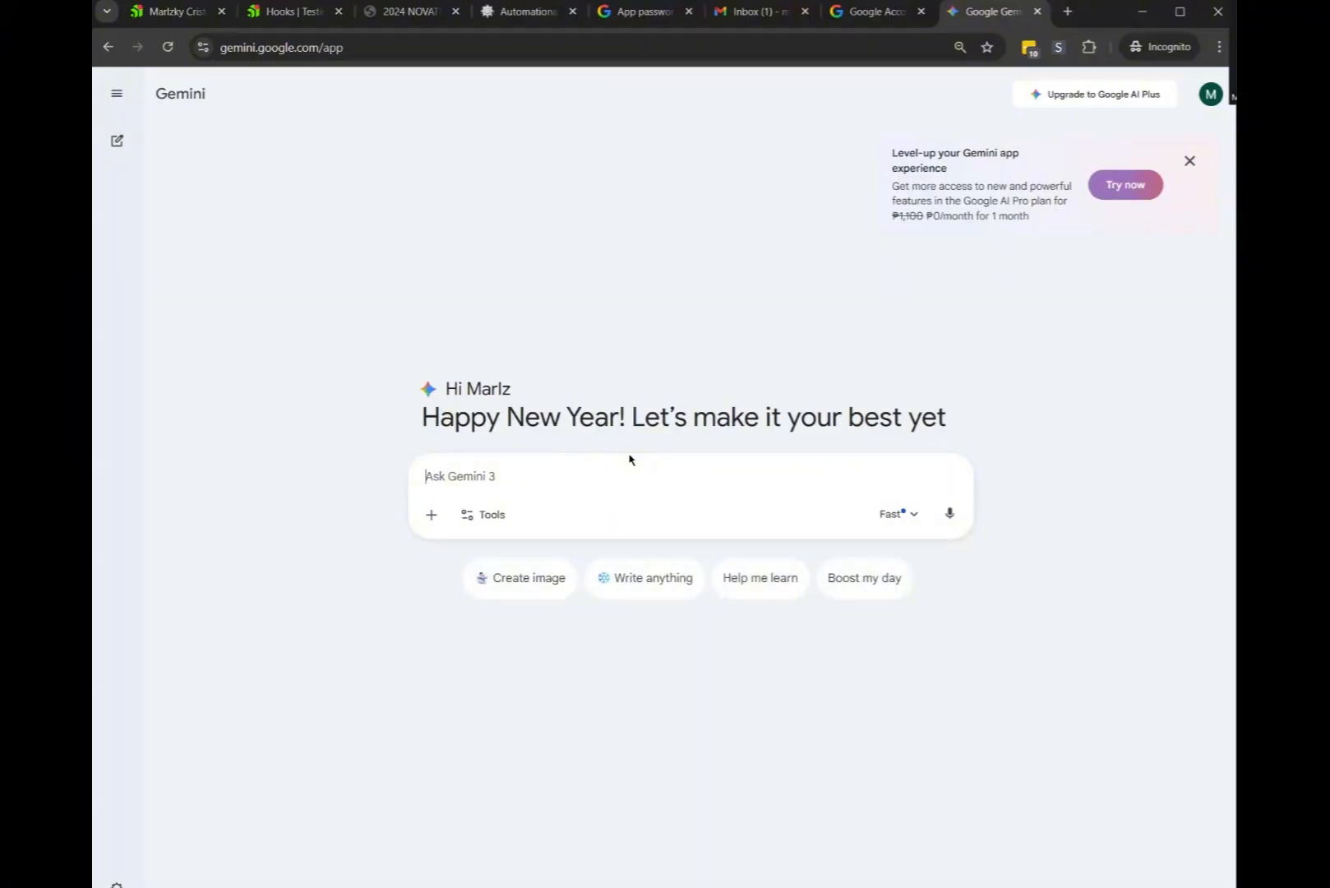
Draft a Gemini prompt for a property purchase email template: no boilerplate, inline styling, HTML code
{"action": "type", "text": "Create "}
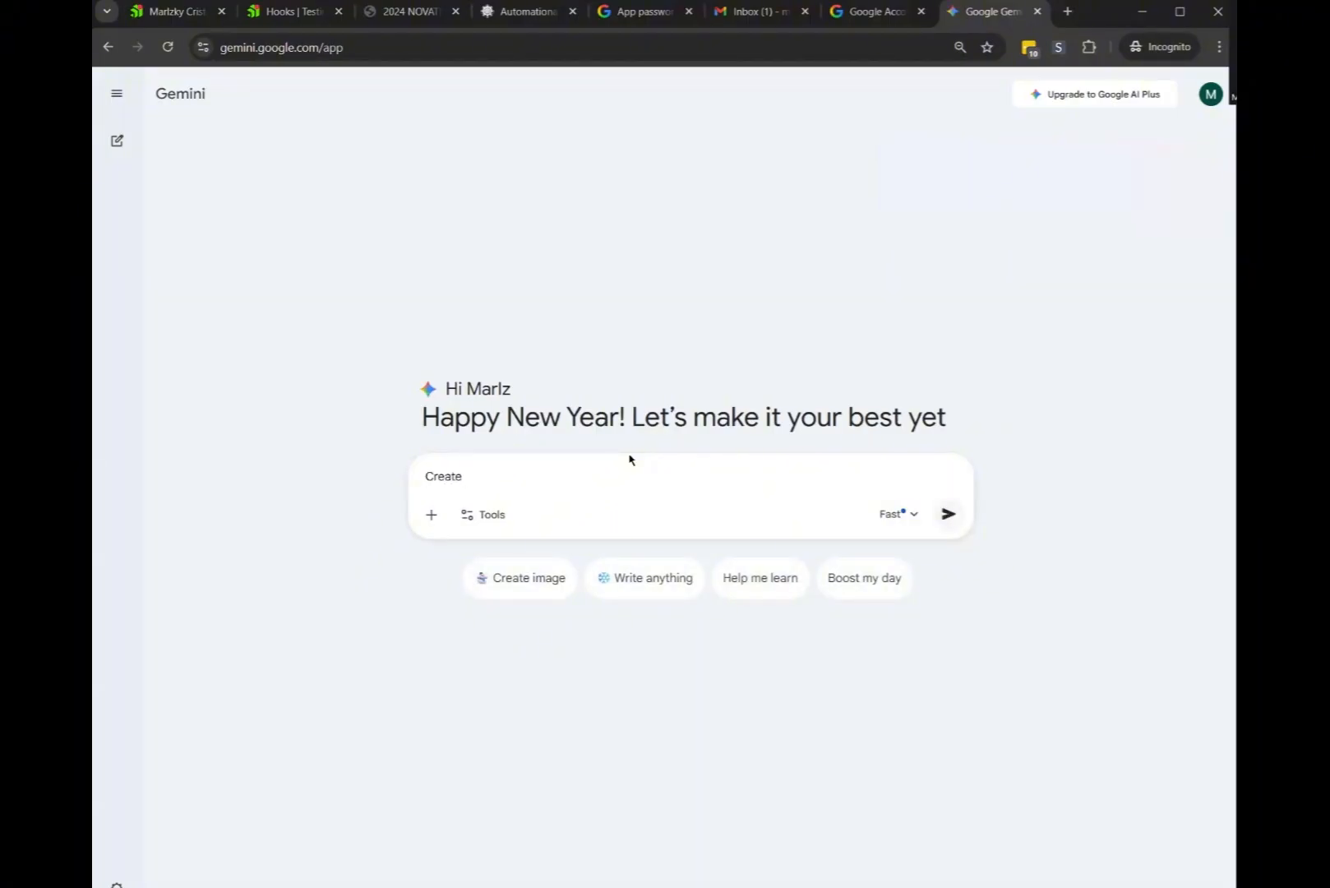
{"action": "type", "text": "enau"}
{"action": "type", "text": "mail tenp"}
{"action": "type", "text": "palte f"}
{"action": "type", "text": "or purchase "}
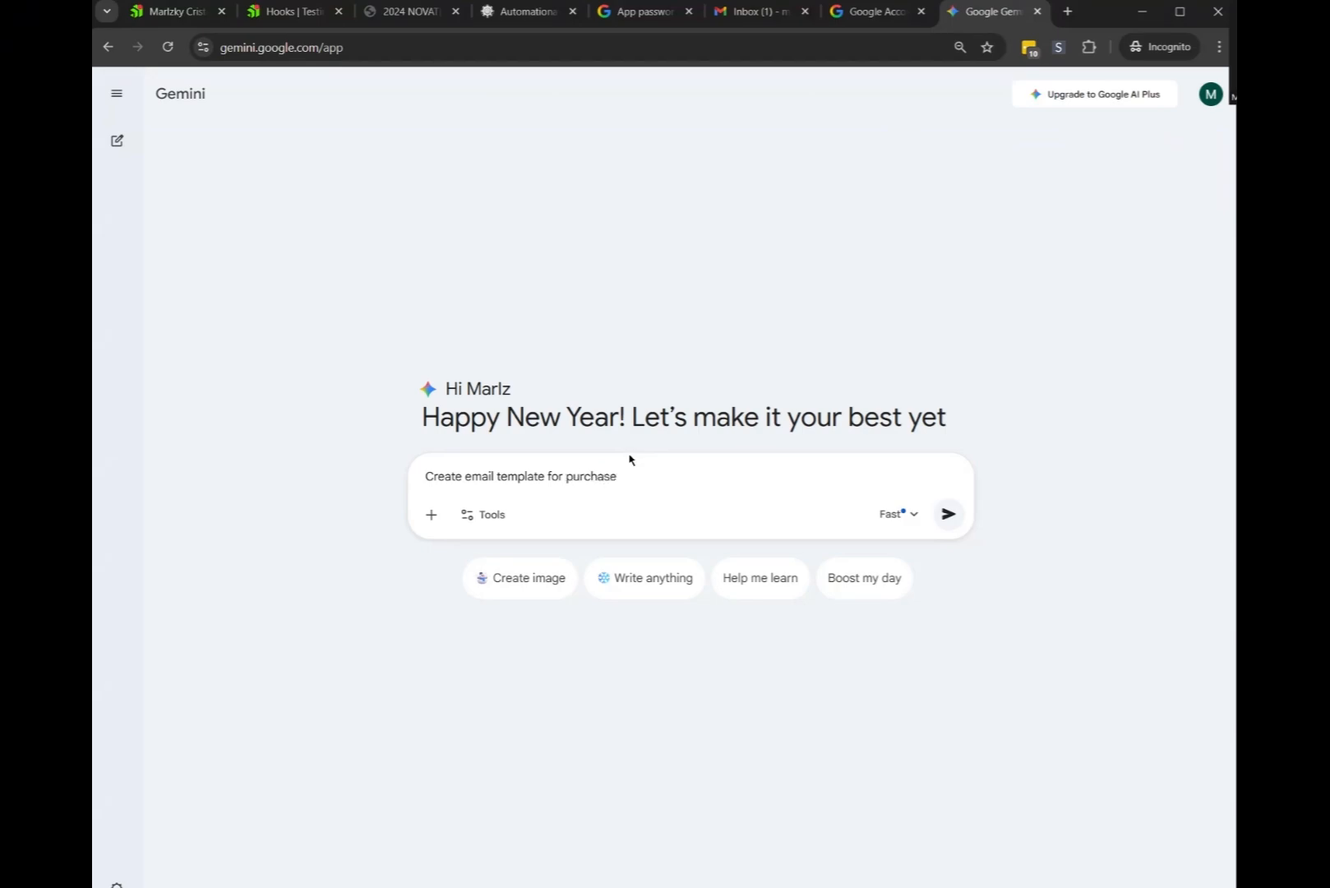
{"action": "type", "text": "g or "}
{"action": "type", "text": "rope"}
{"action": "type", "text": "ying"}
{"action": "key", "text": "shift+Return"}
{"action": "key", "text": "shift+Return"}
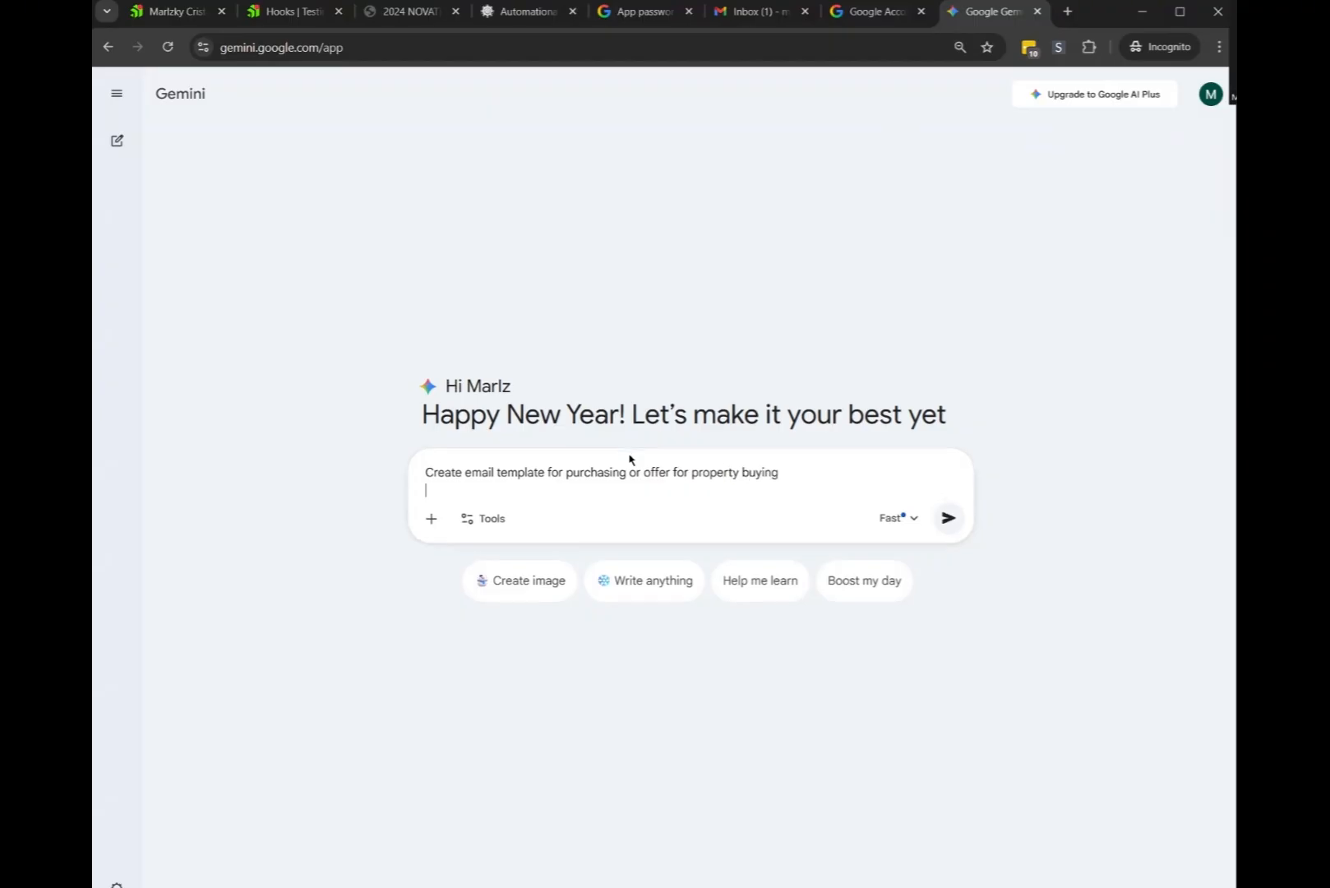
{"action": "key", "text": "BackSpace"}
{"action": "type", "text": "N"}
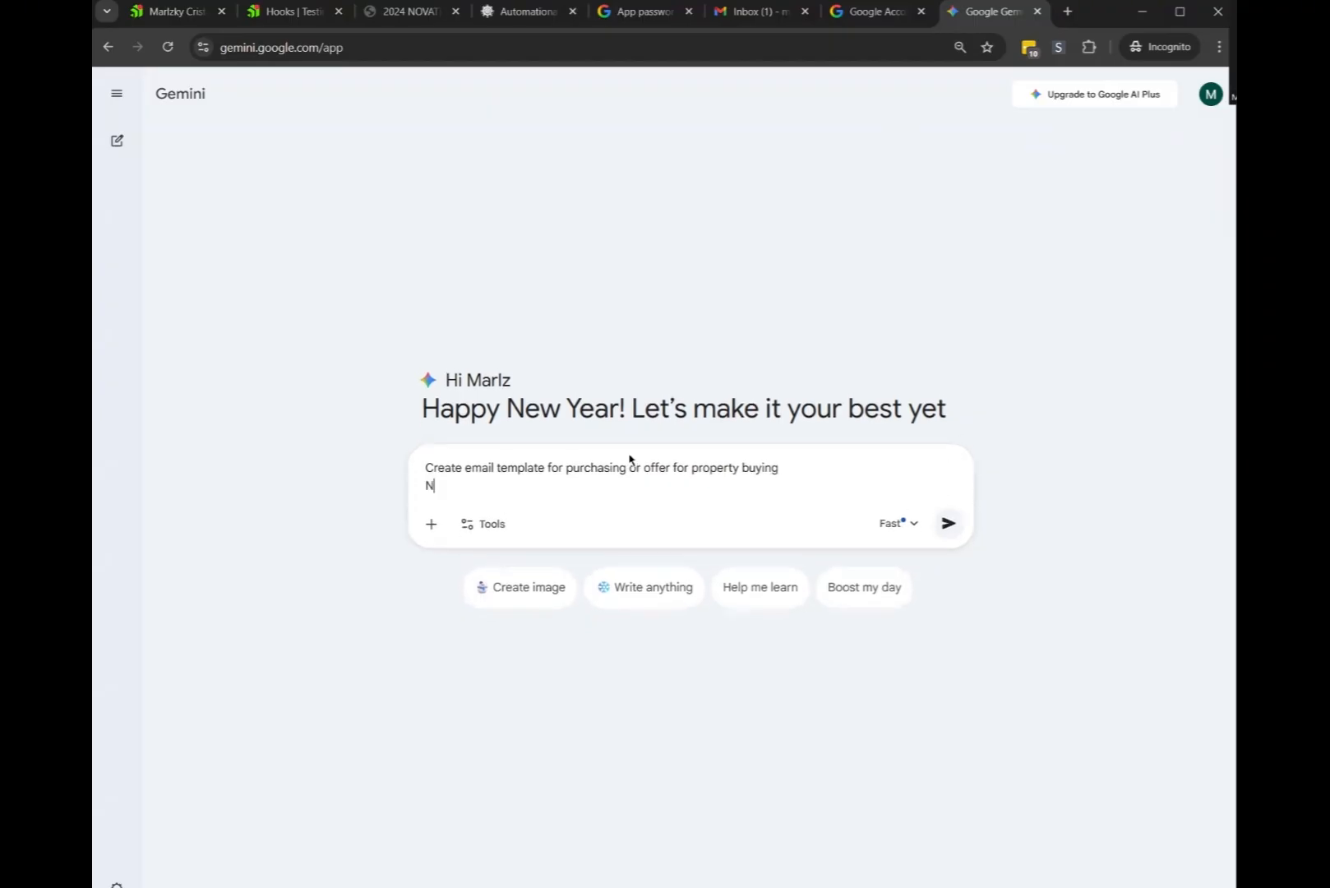
{"action": "type", "text": "o boilerplate and make styling in"}
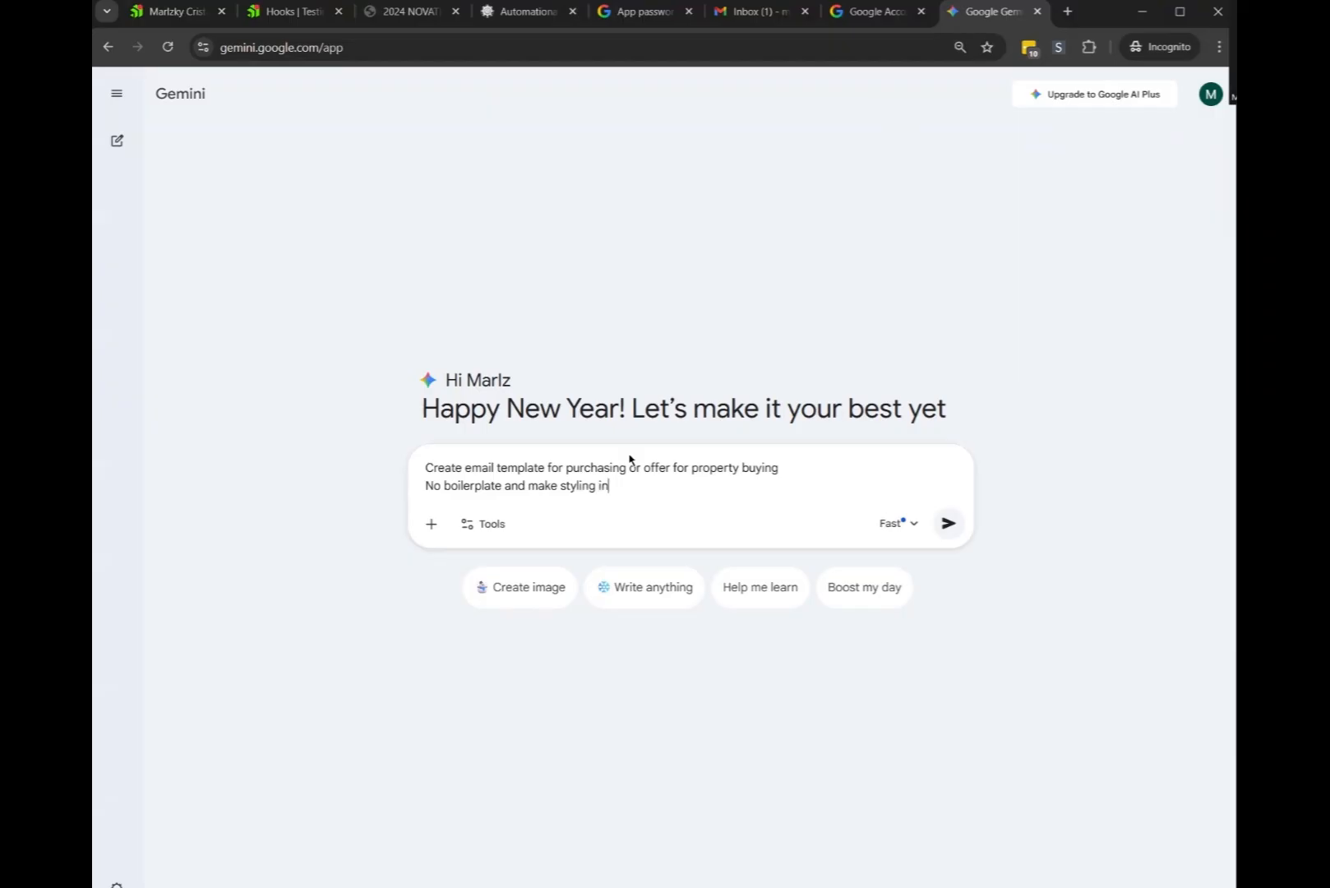
{"action": "type", "text": "line"}
{"action": "key", "text": "shift+Return"}
{"action": "type", "text": "Provide "}
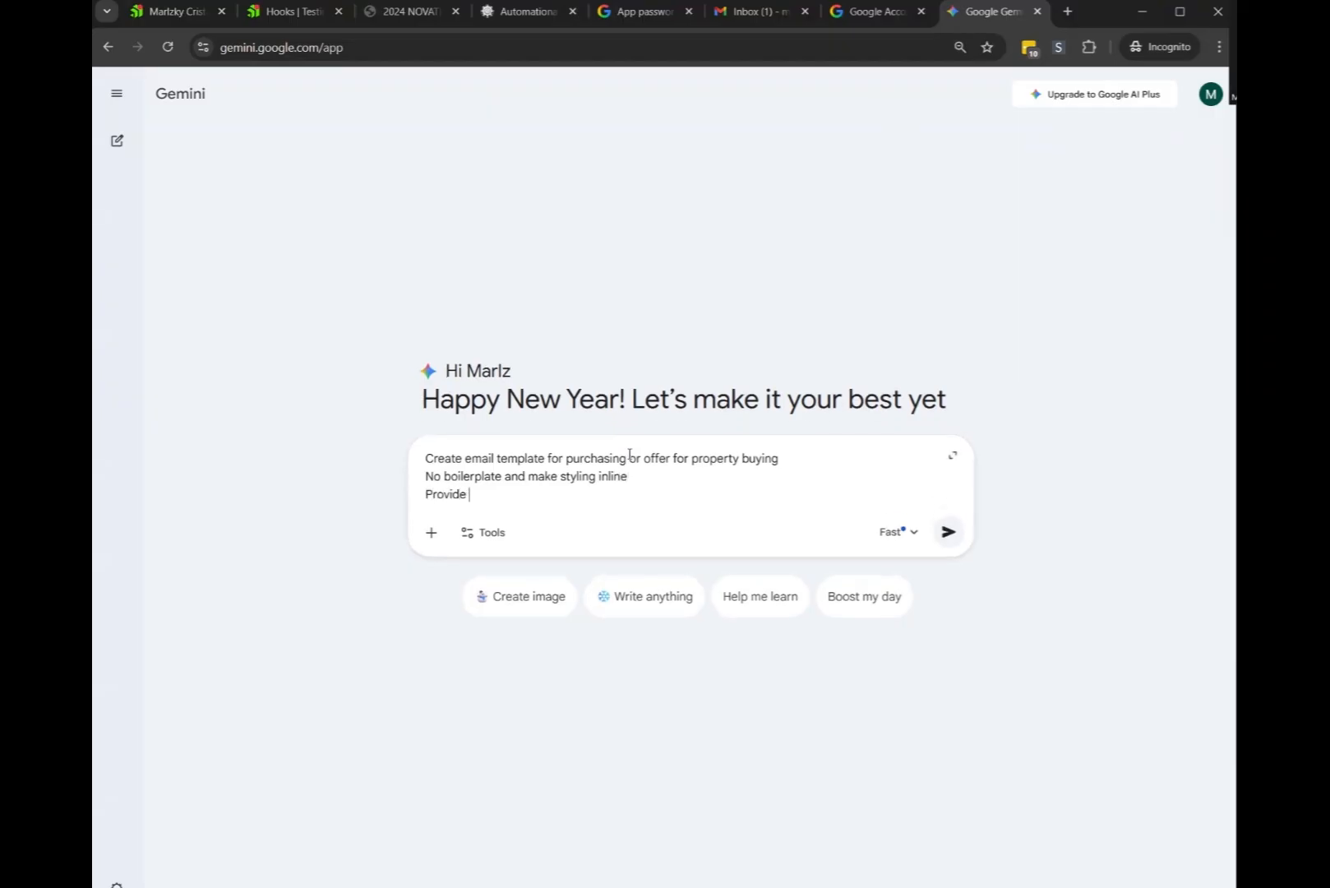
{"action": "type", "text": "HTML code"}
{"action": "key", "text": "shift+Return"}
{"action": "type", "text": "Also provide em"}
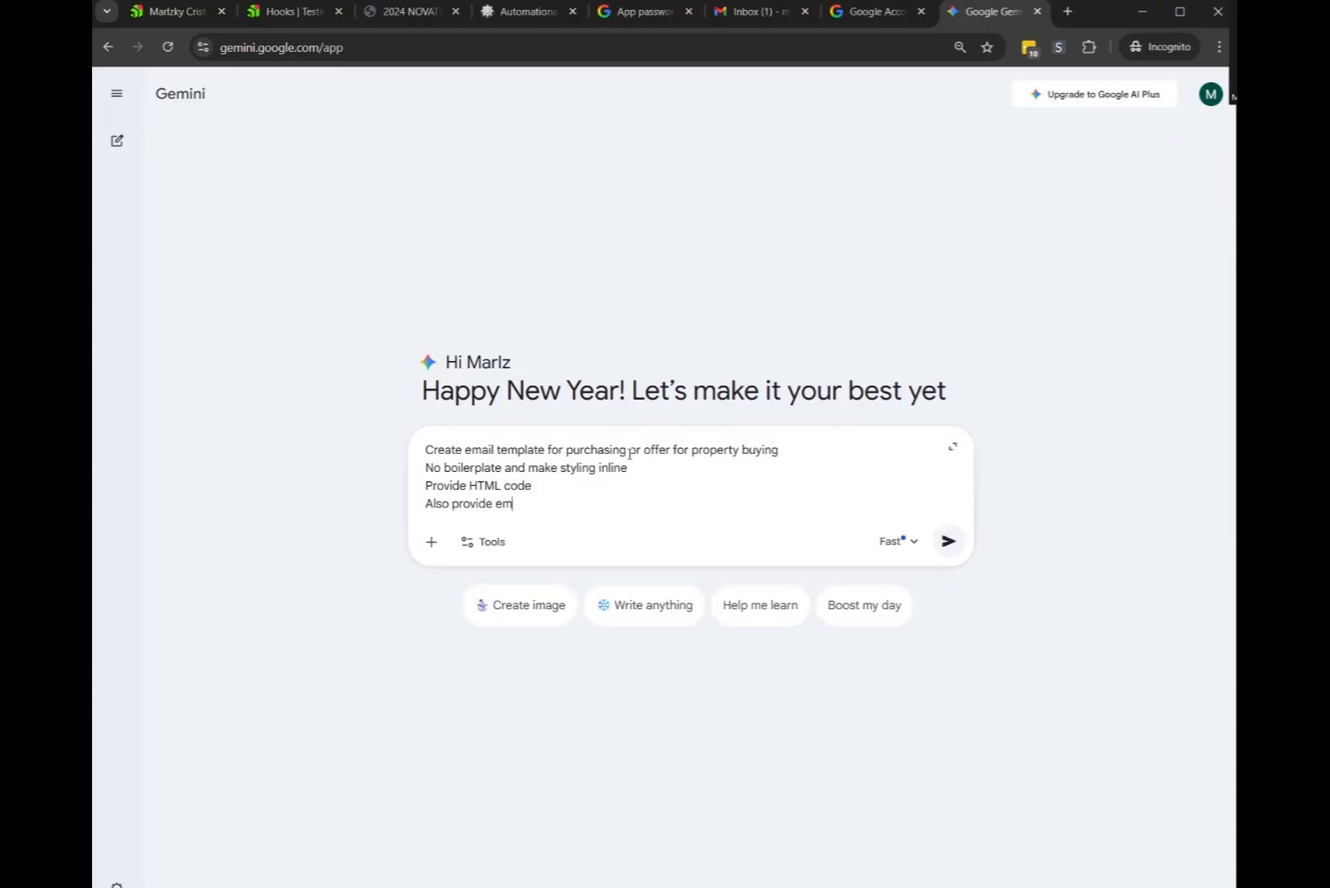
{"action": "key", "text": "shift+Return"}
{"action": "key", "text": "shift+Return"}
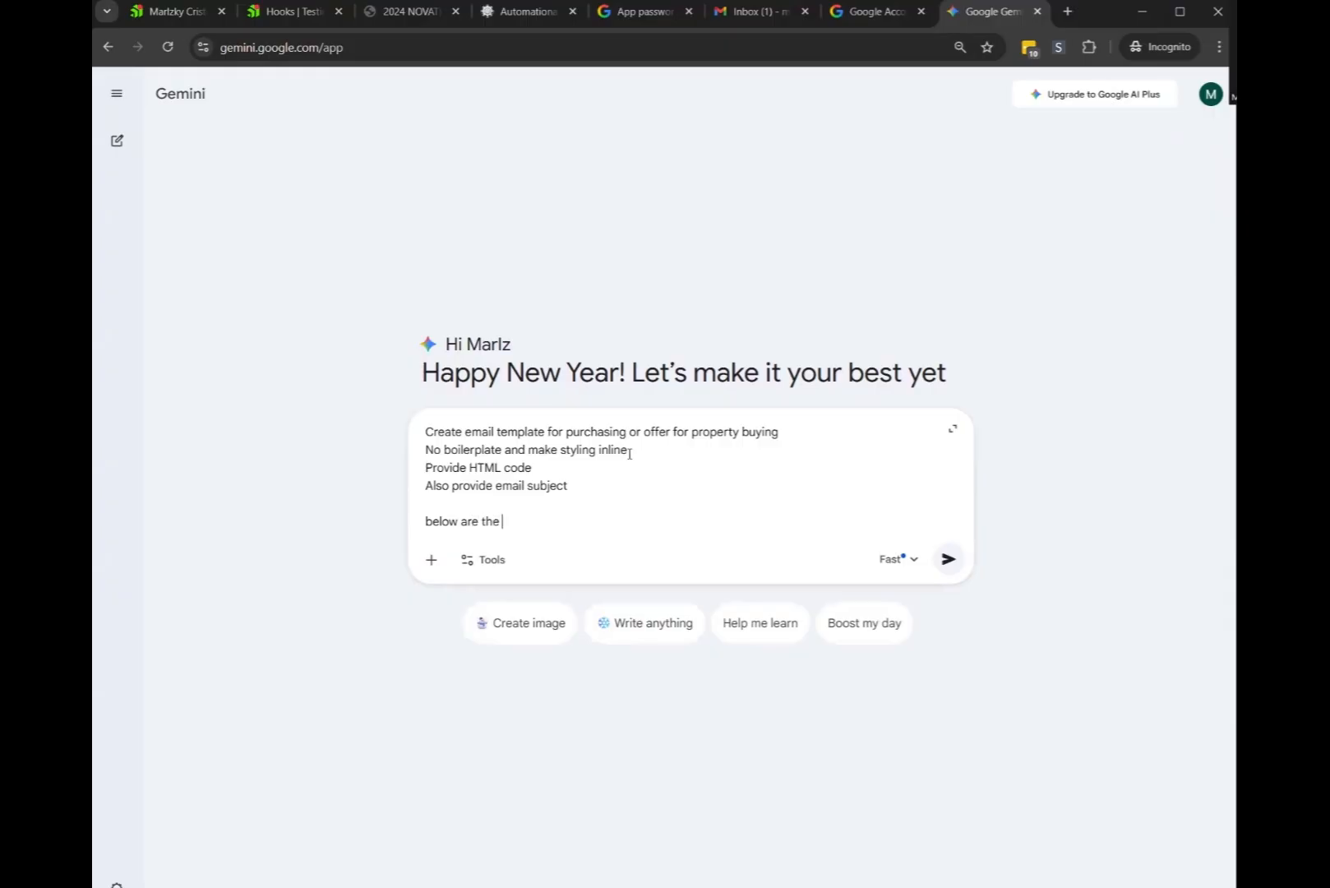
{"action": "type", "text": "below are the some of the details I want to"}
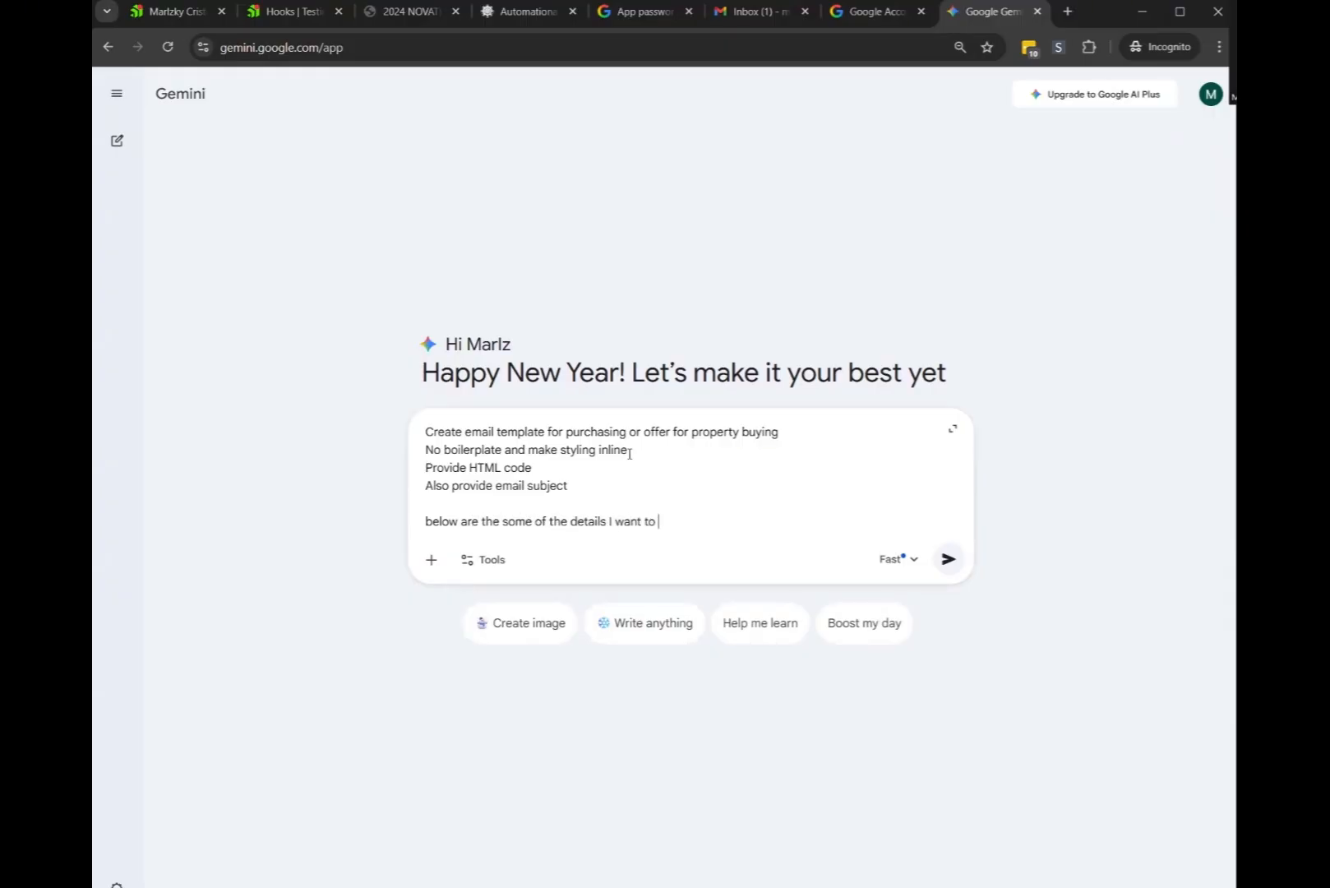
{"action": "type", "text": " enter in the email body"}
{"action": "key", "text": "shift+Return"}
{"action": "key", "text": "shift+Return"}
List the email fields: Property Address, Seller Name, Buyer Name, Price, Deposits, Closing Date, Deadline, Financing Type, Downpayment
{"action": "type", "text": "Property A"}
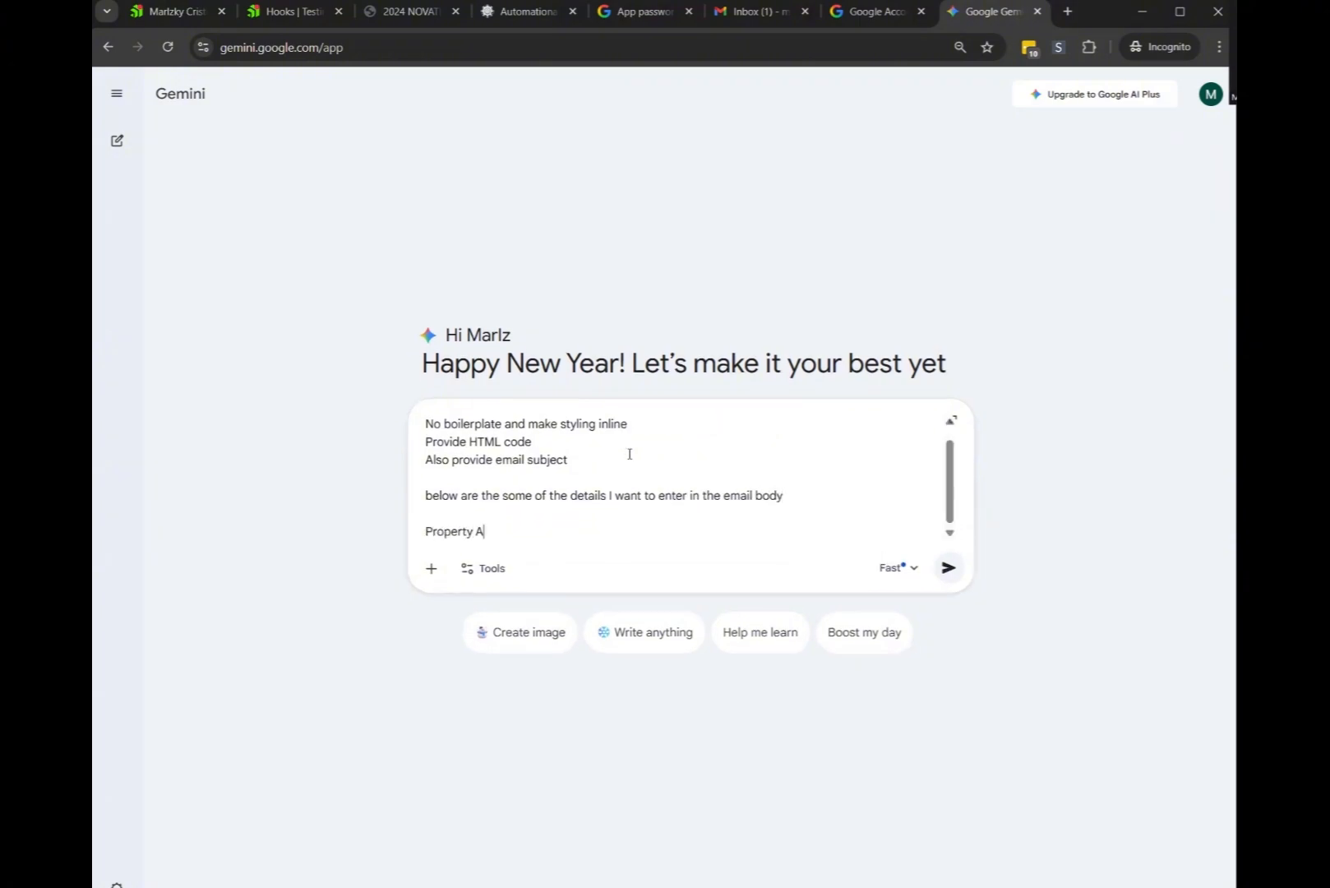
{"action": "type", "text": "ddress"}
{"action": "key", "text": "shift+Return"}
{"action": "type", "text": "Email"}
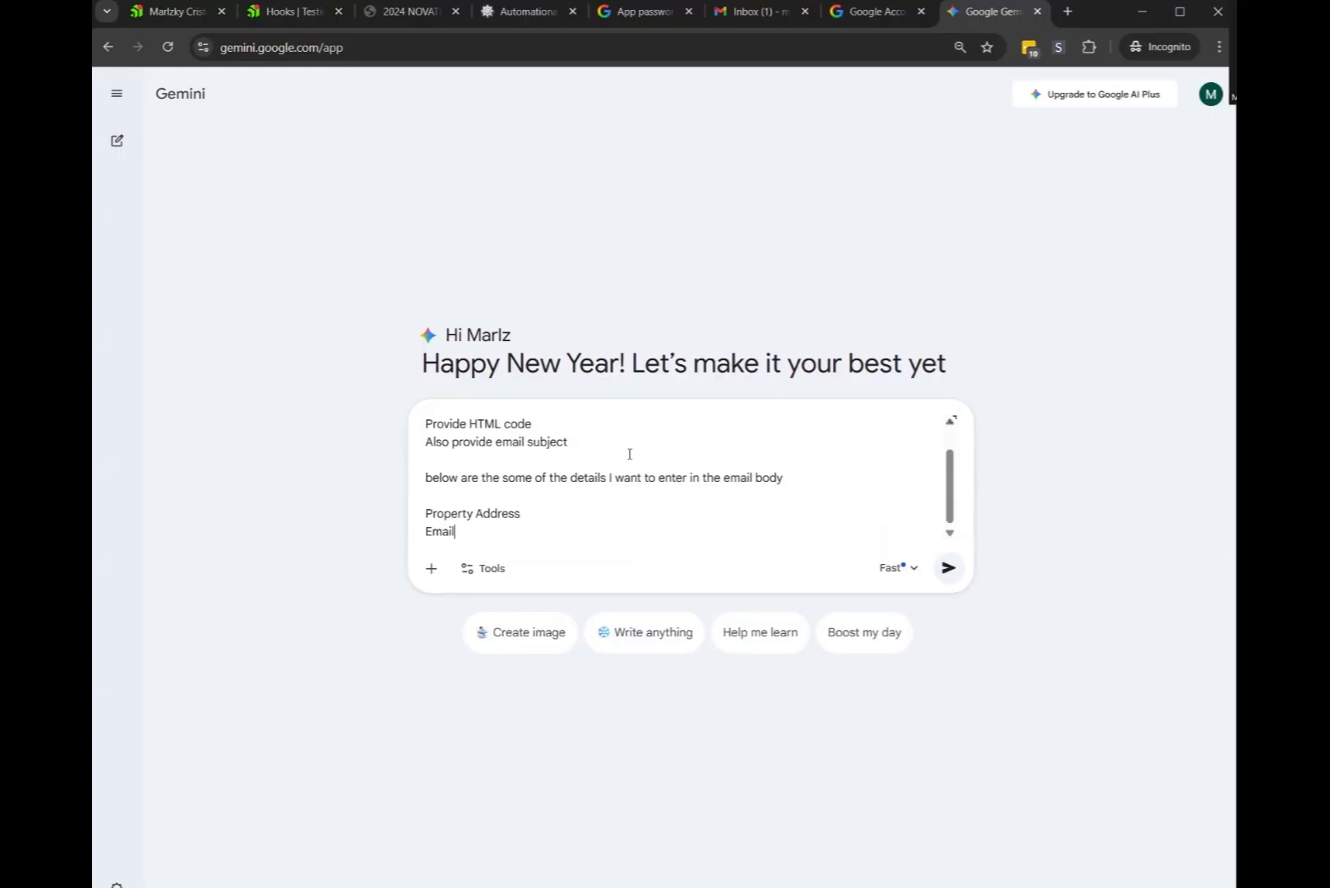
{"action": "key", "text": "BackSpace"}
{"action": "key", "text": "BackSpace"}
{"action": "key", "text": "BackSpace"}
{"action": "key", "text": "shift+Return"}
{"action": "type", "text": "Seller Name"}
{"action": "key", "text": "shift+Return"}
{"action": "type", "text": "Buyer Name"}
{"action": "key", "text": "shift+Return"}
{"action": "type", "text": "Price"}
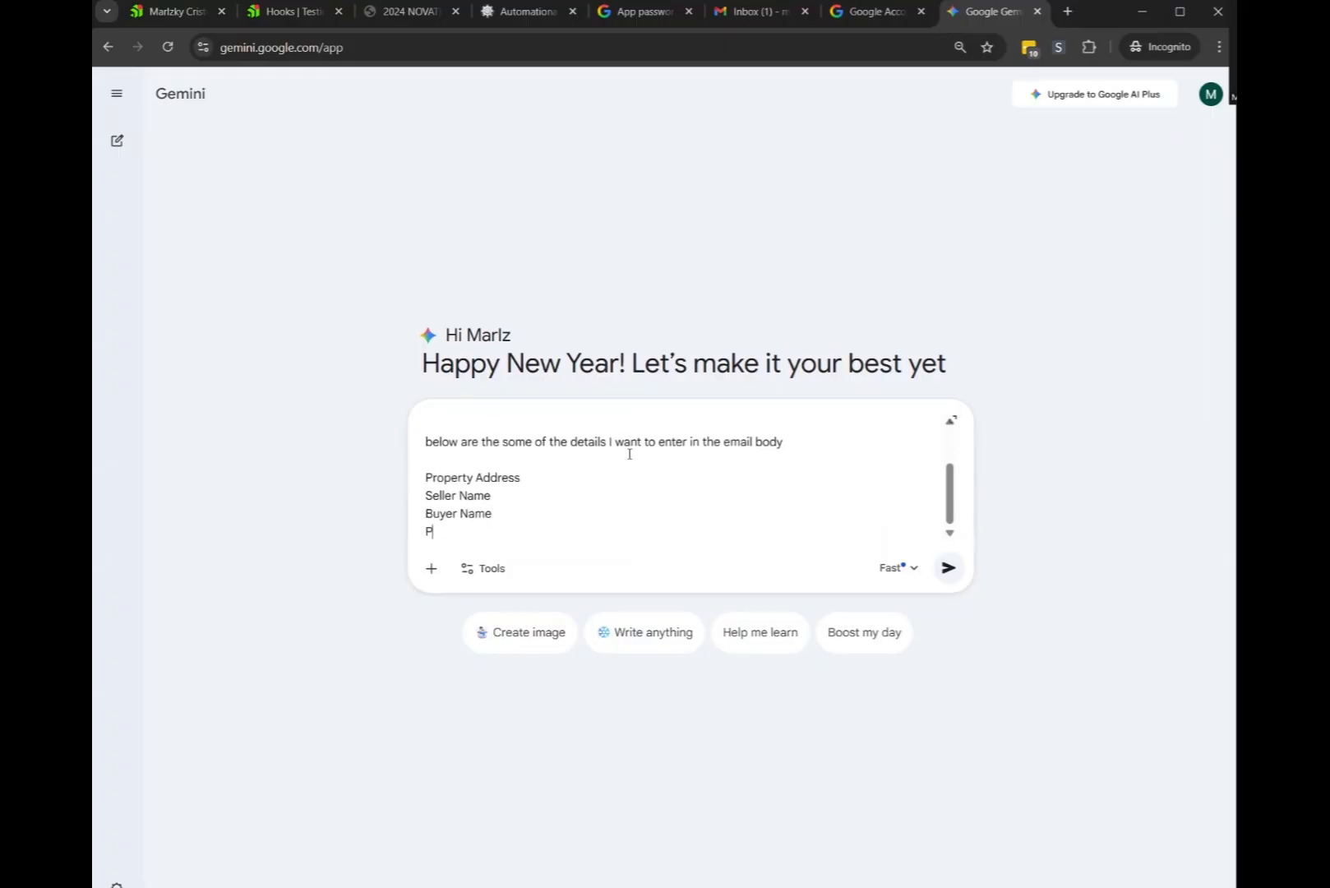
{"action": "key", "text": "shift+Return"}
{"action": "type", "text": "Deposits"}
{"action": "key", "text": "shift+Return"}
{"action": "type", "text": "Closing Date"}
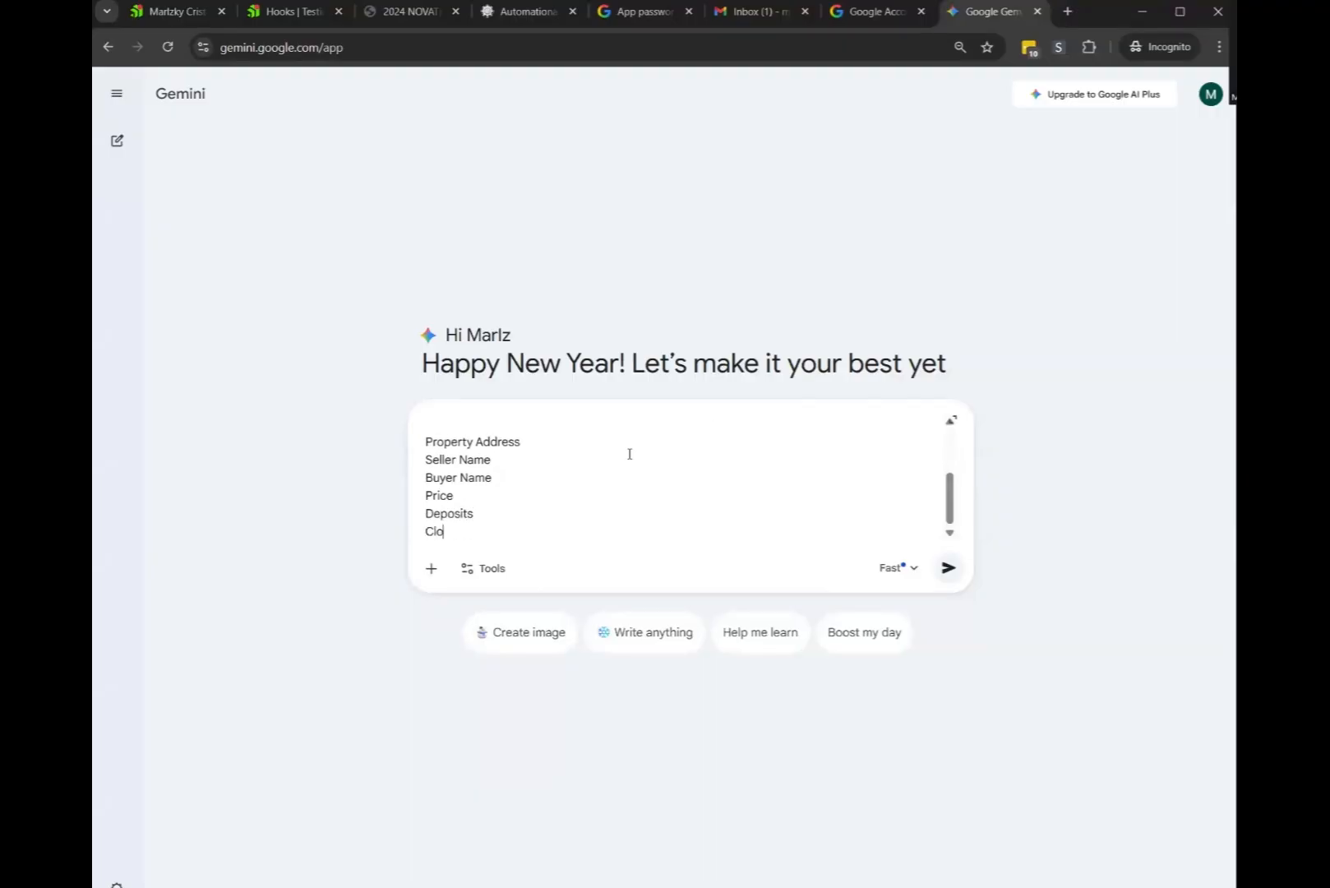
{"action": "key", "text": "shift+Return"}
{"action": "type", "text": "Deadli"}
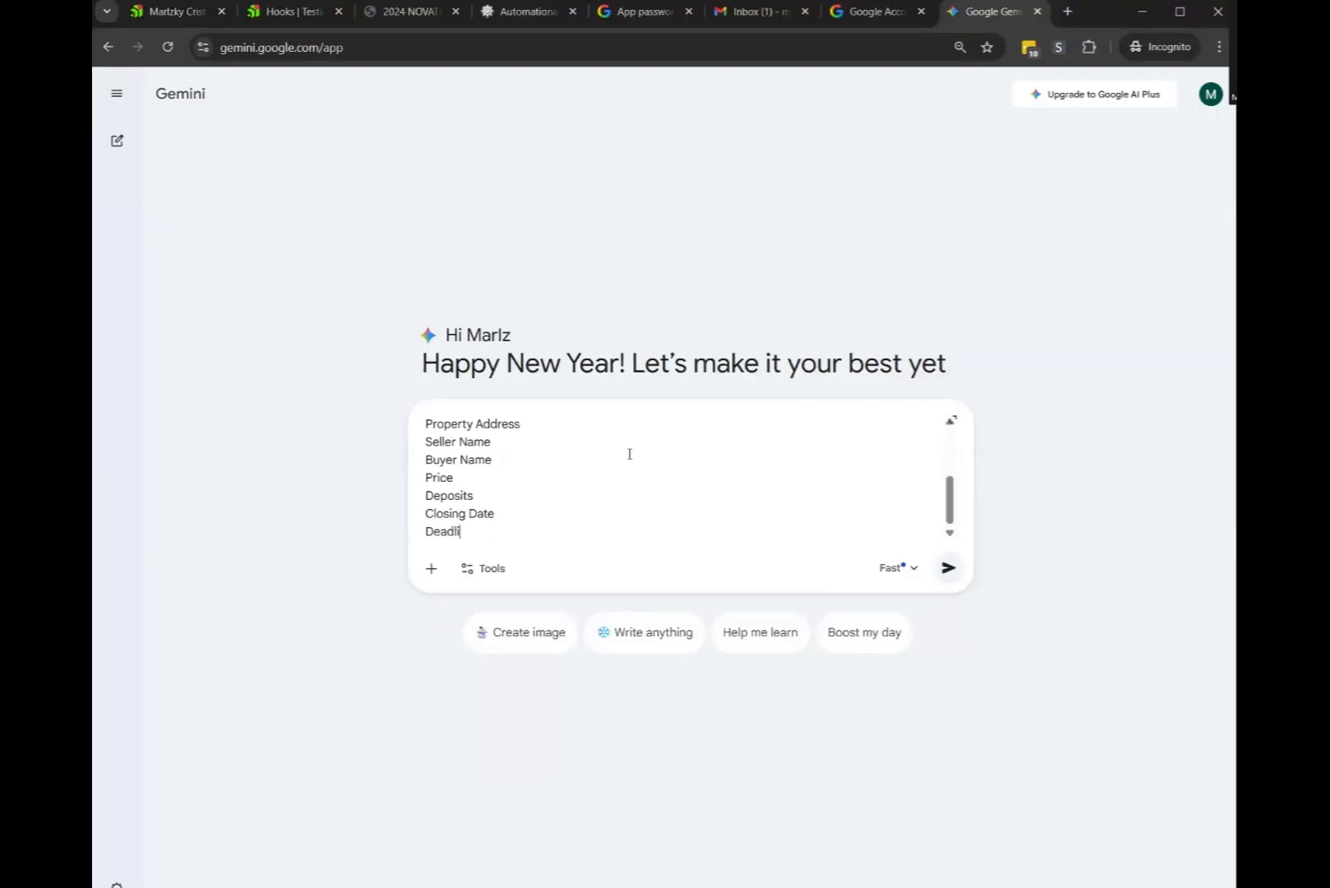
{"action": "type", "text": "ne"}
{"action": "key", "text": "shift+Return"}
{"action": "type", "text": "Financ"}
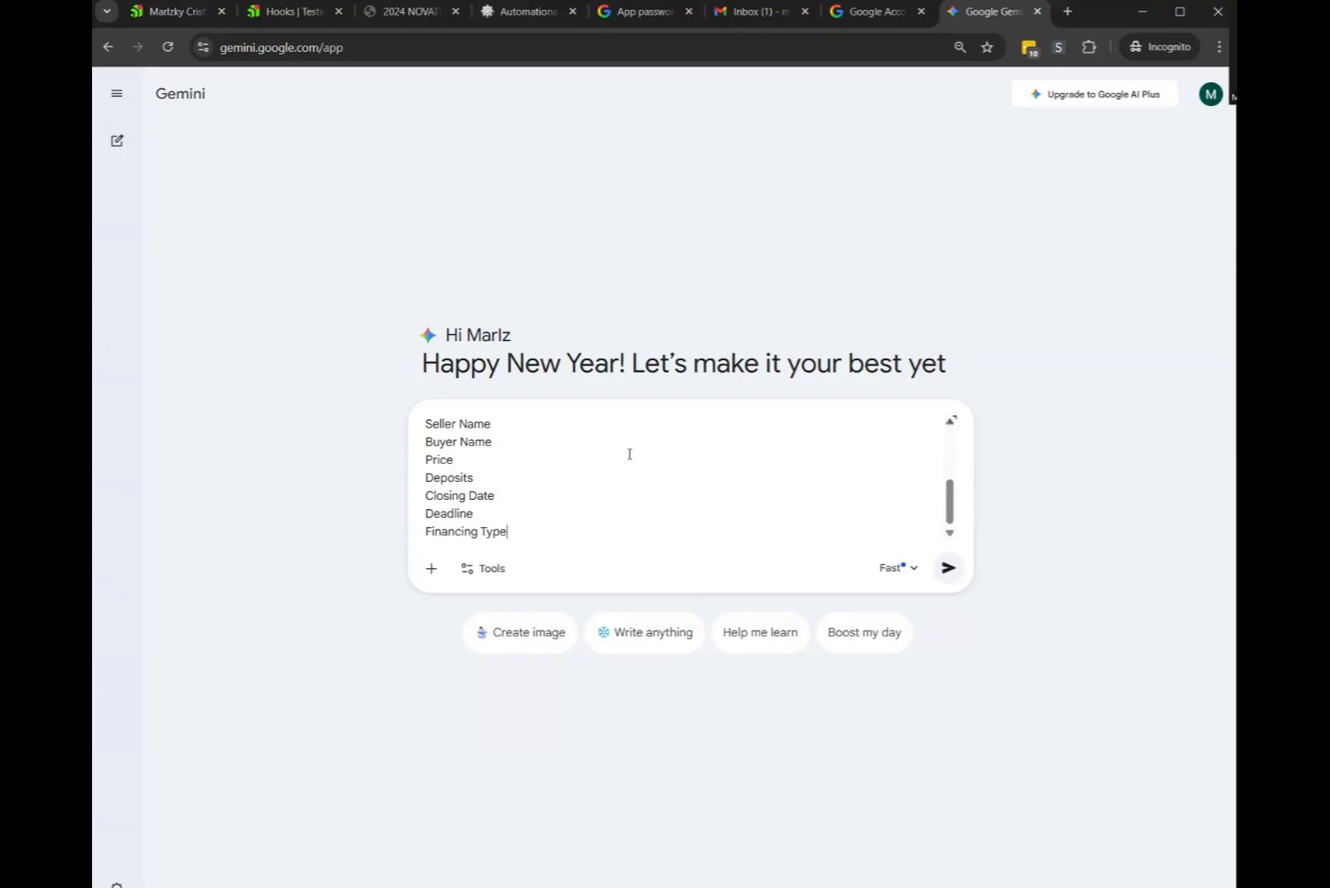
{"action": "type", "text": "ing Type"}
{"action": "key", "text": "shift+Return"}
{"action": "type", "text": "dep"}
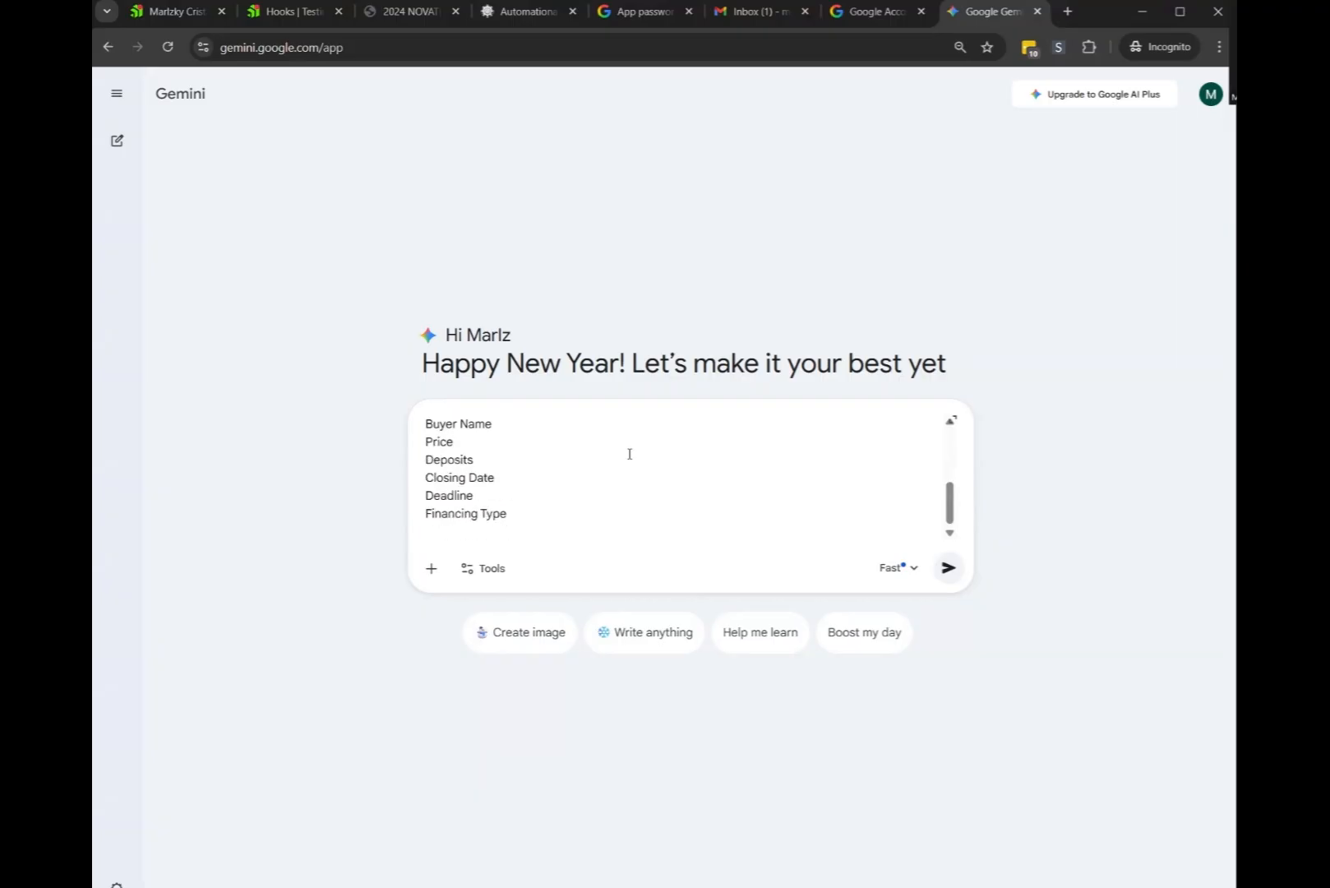
{"action": "type", "text": "npayment"}
{"action": "scroll", "coordinate": [633, 452], "scroll_direction": "up", "scroll_amount": 3}
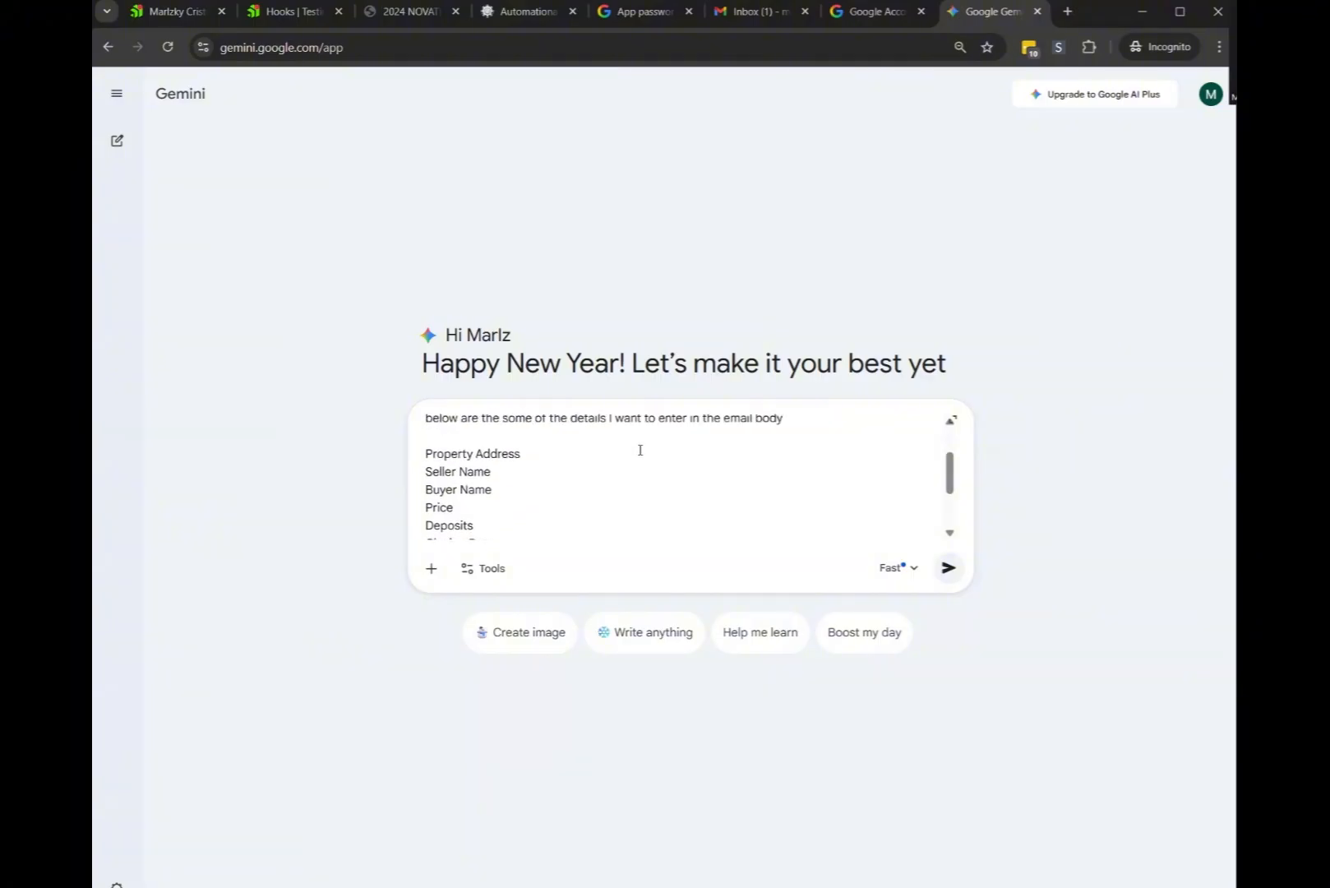
{"action": "scroll", "coordinate": [633, 452], "scroll_direction": "down", "scroll_amount": 3}
Submit the prompt and select the generated subject 'Offer for Purchase: [Property Address] – [Buyer Name]'
{"action": "left_click", "coordinate": [947, 568]}
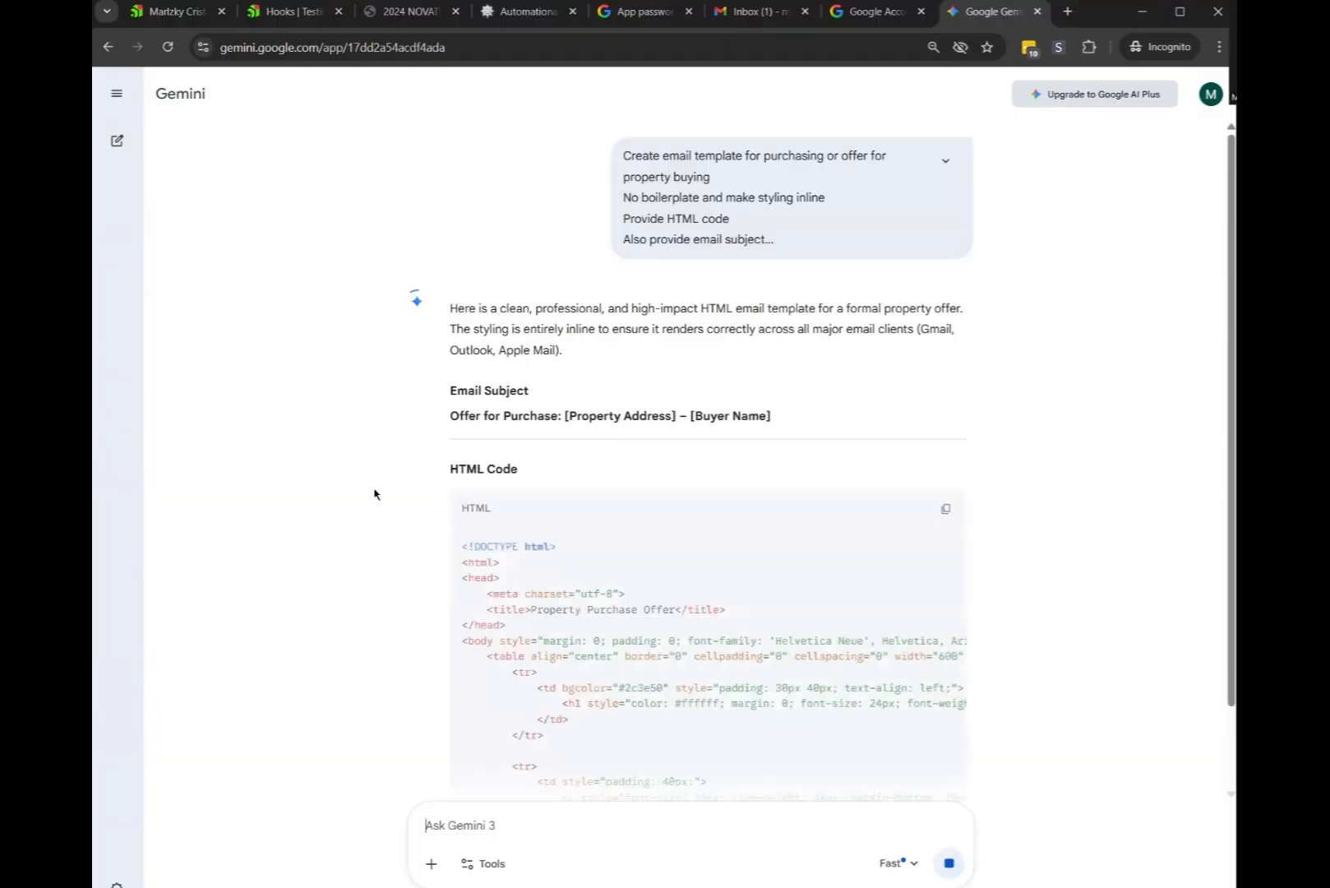
{"action": "scroll", "coordinate": [377, 493], "scroll_direction": "down", "scroll_amount": 3}
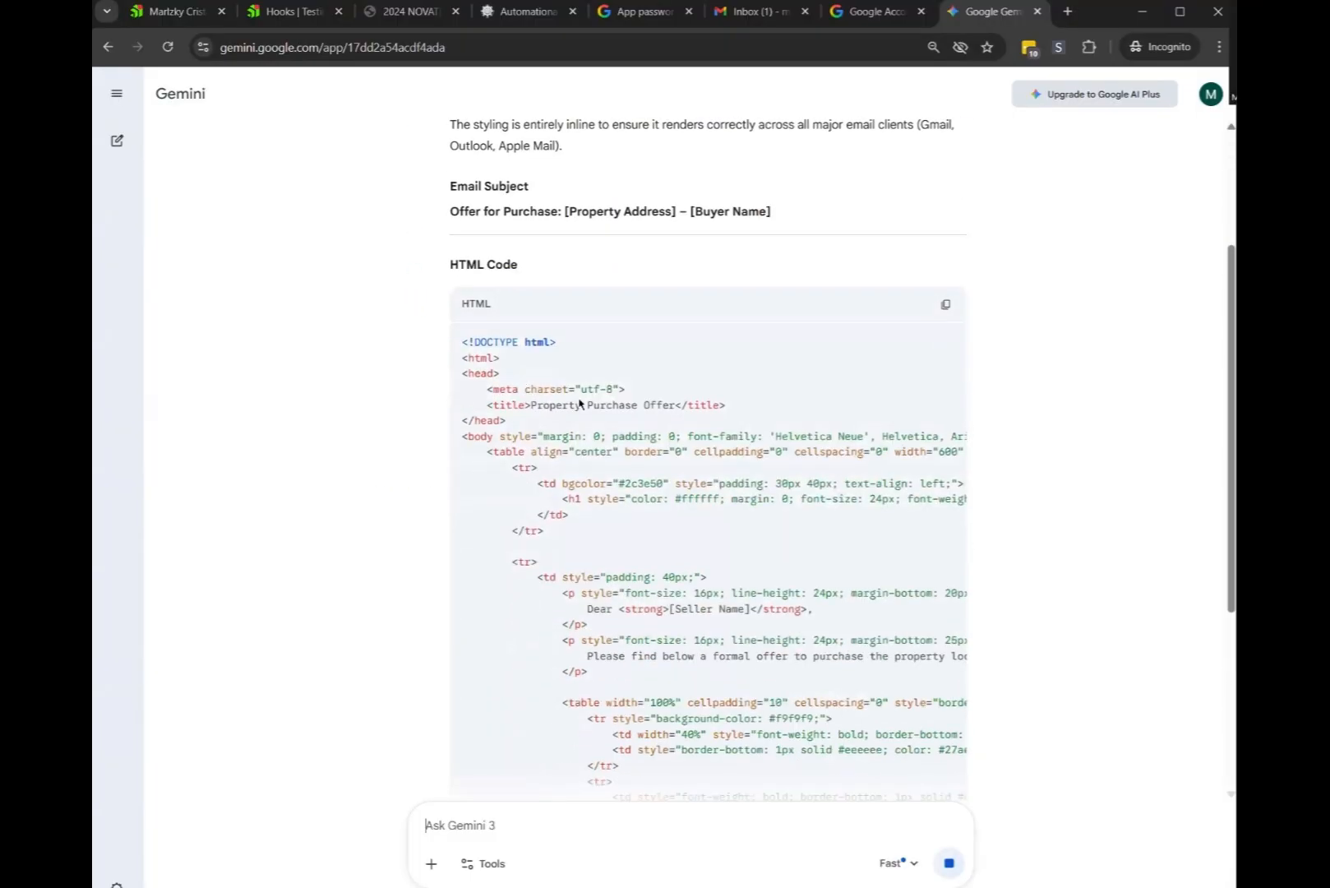
{"action": "left_click_drag", "start_coordinate": [451, 211], "coordinate": [607, 207]}
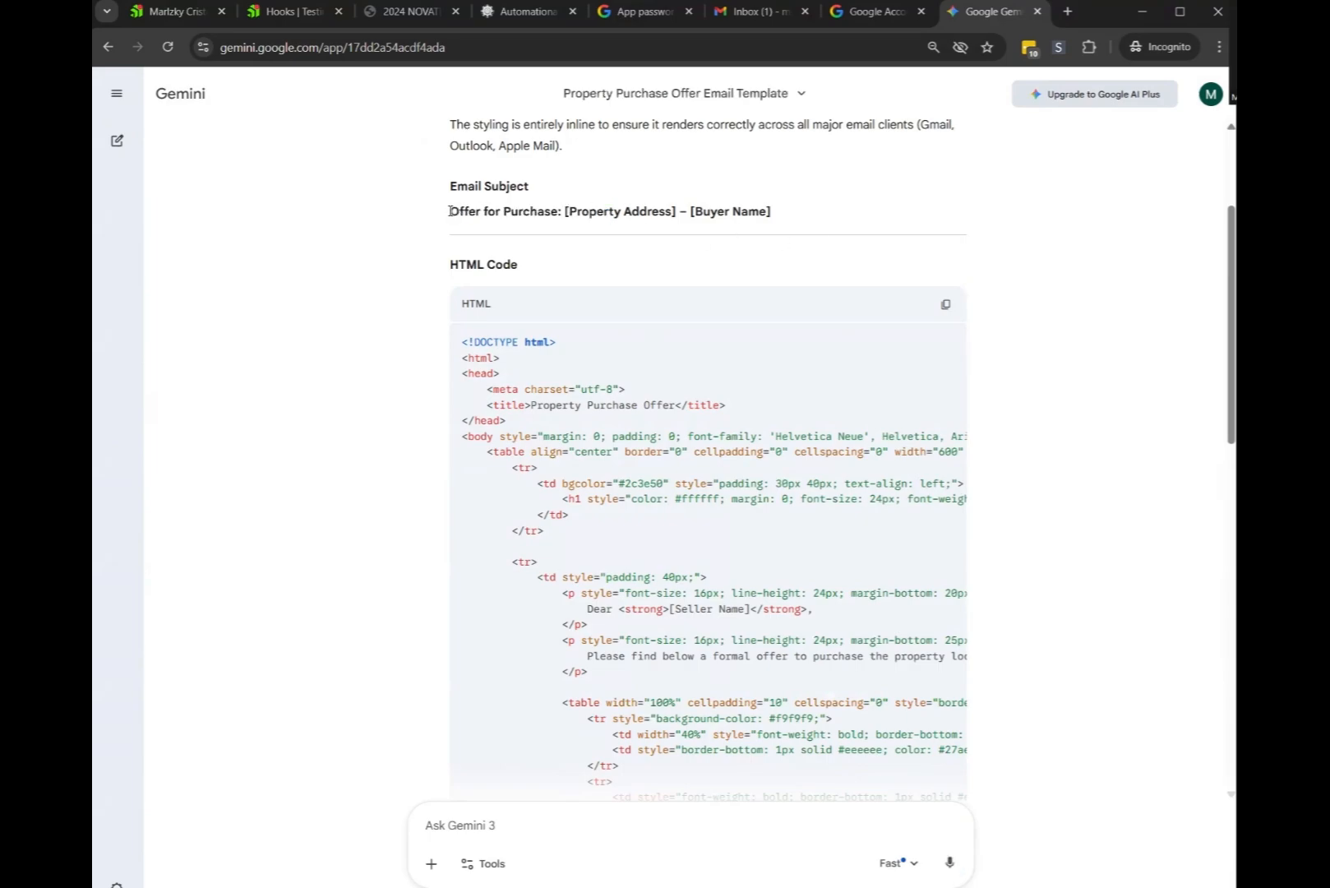
{"action": "left_click_drag", "start_coordinate": [449, 211], "coordinate": [805, 231]}
{"action": "key", "text": "ctrl+c"}
Paste the Offer for Purchase subject and replace [Property Address] with the {{property-address}} token
{"action": "left_click", "coordinate": [526, 12]}
{"action": "left_click", "coordinate": [569, 566]}
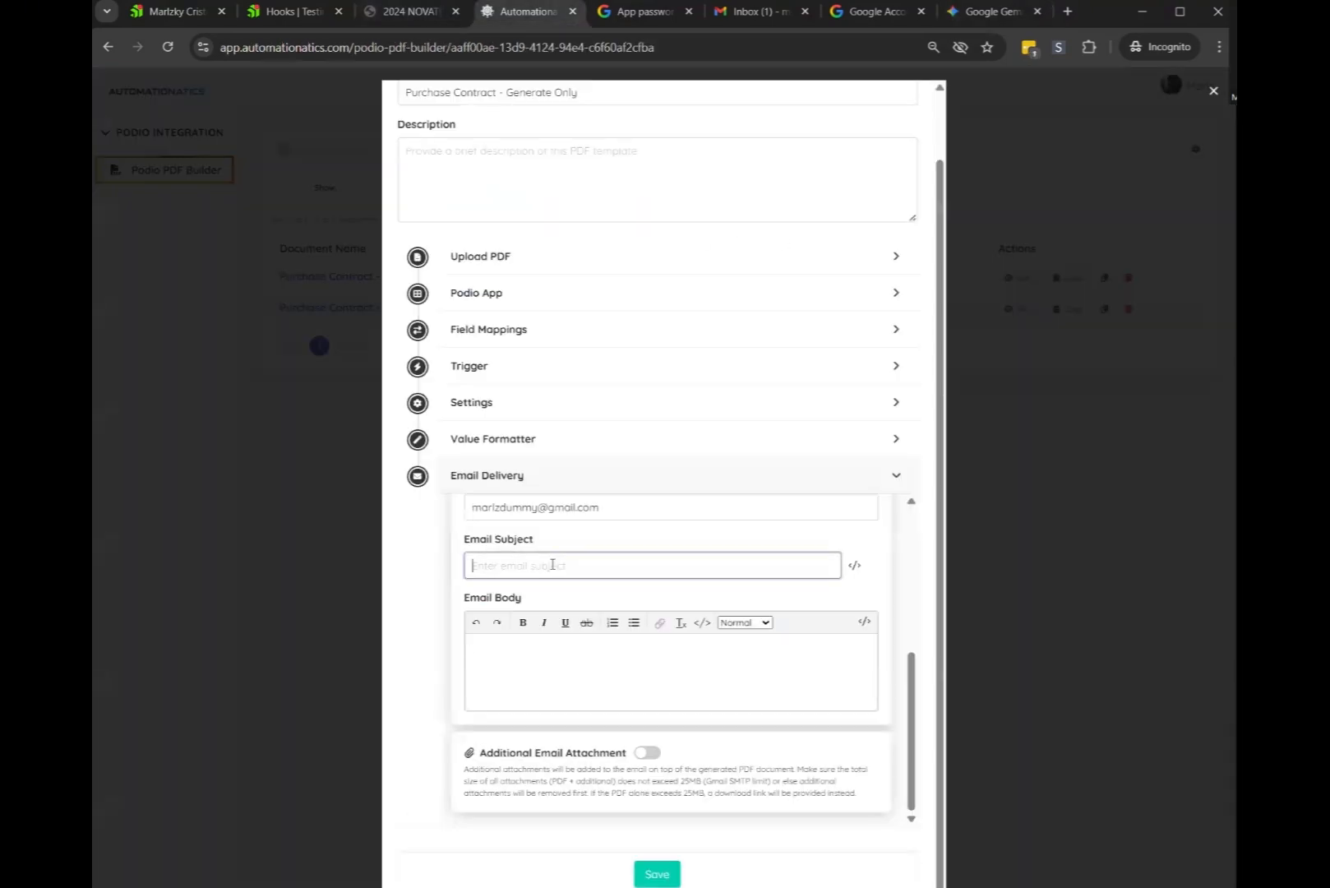
{"action": "key", "text": "ctrl+v"}
{"action": "left_click_drag", "start_coordinate": [569, 566], "coordinate": [659, 566]}
{"action": "key", "text": "BackSpace"}
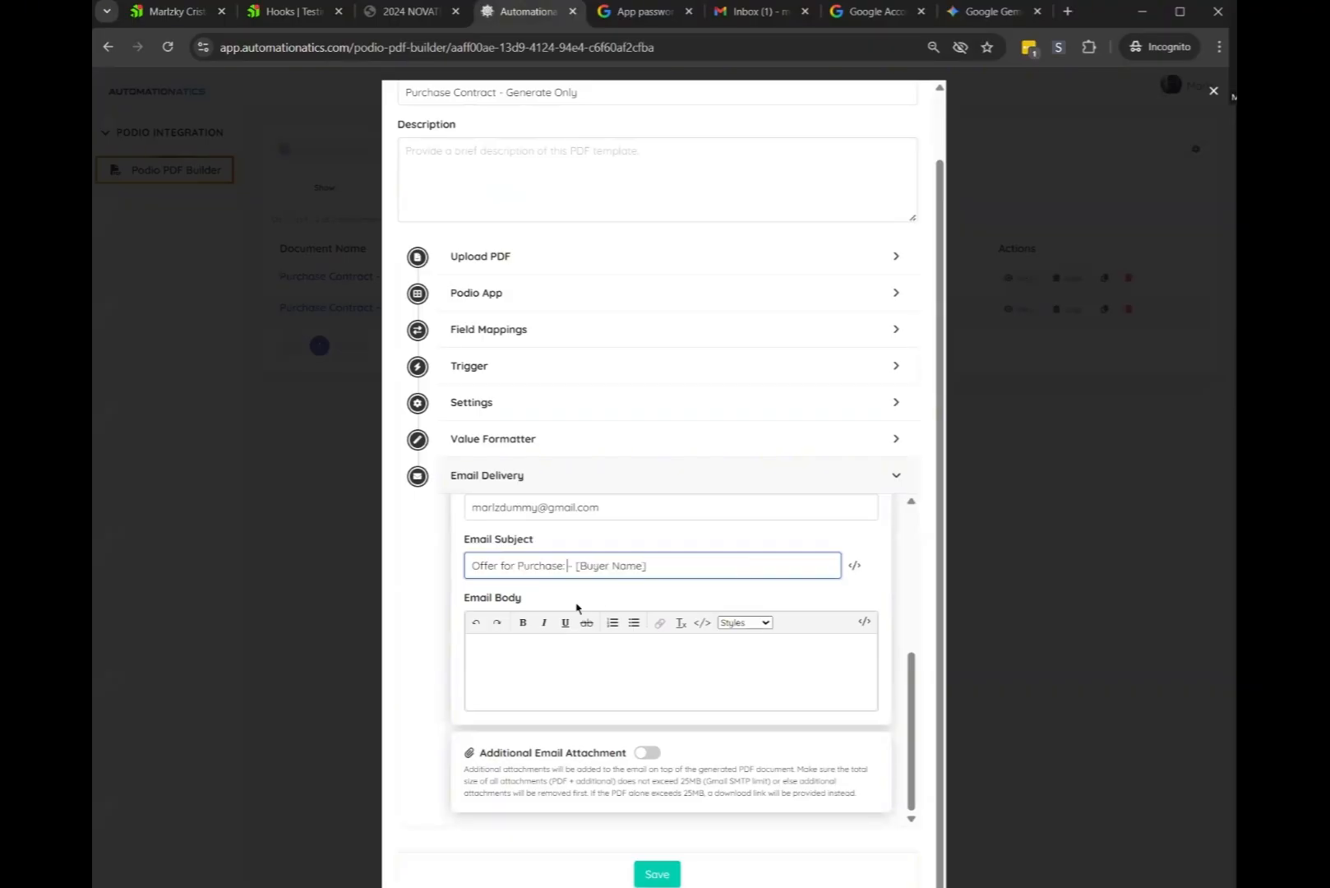
{"action": "left_click", "coordinate": [855, 564]}
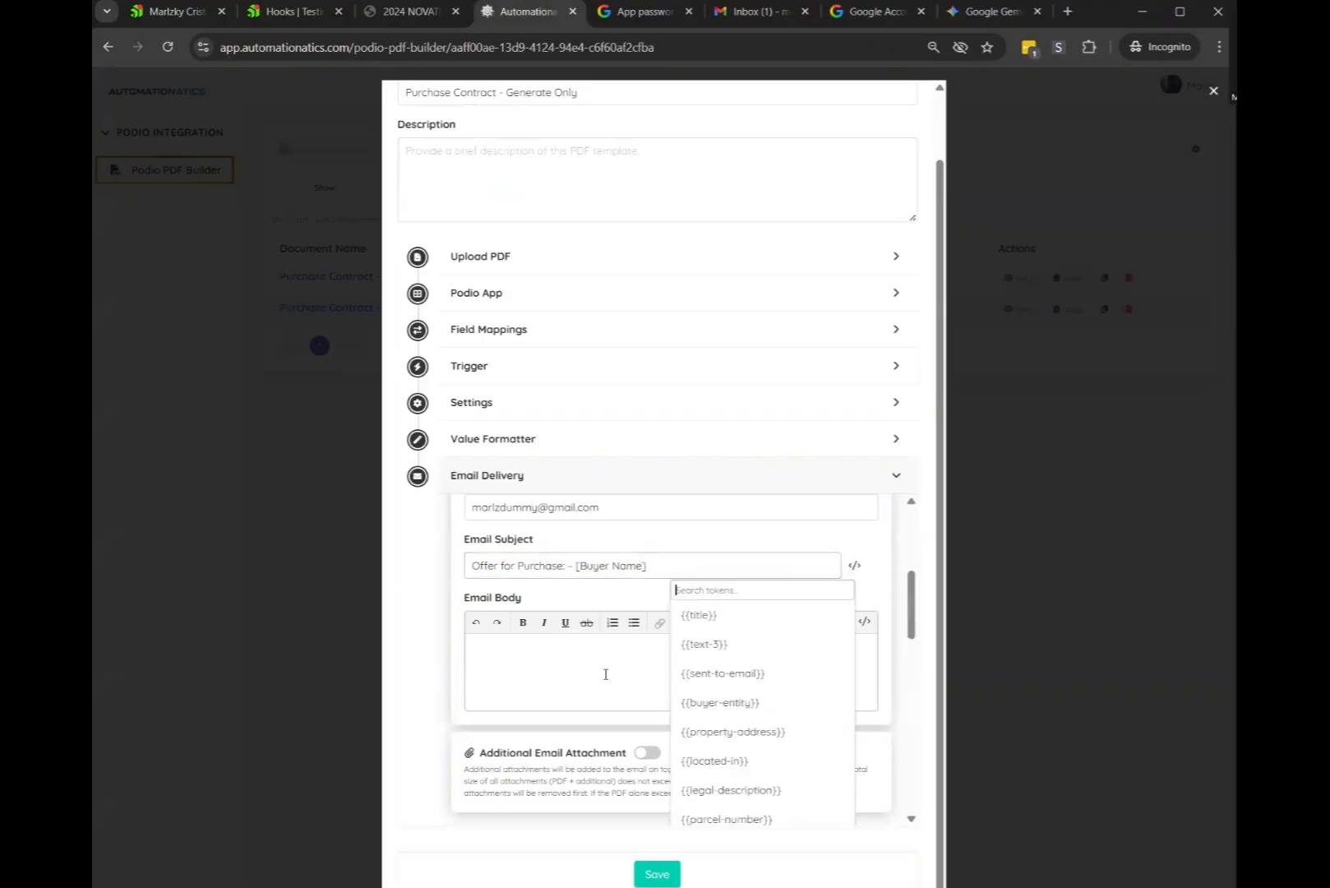
{"action": "left_click", "coordinate": [732, 731]}
Replace the [Buyer Name] placeholder in the subject with the {{buyer-entity}} token
{"action": "left_click_drag", "start_coordinate": [753, 565], "coordinate": [681, 566]}
{"action": "key", "text": "BackSpace"}
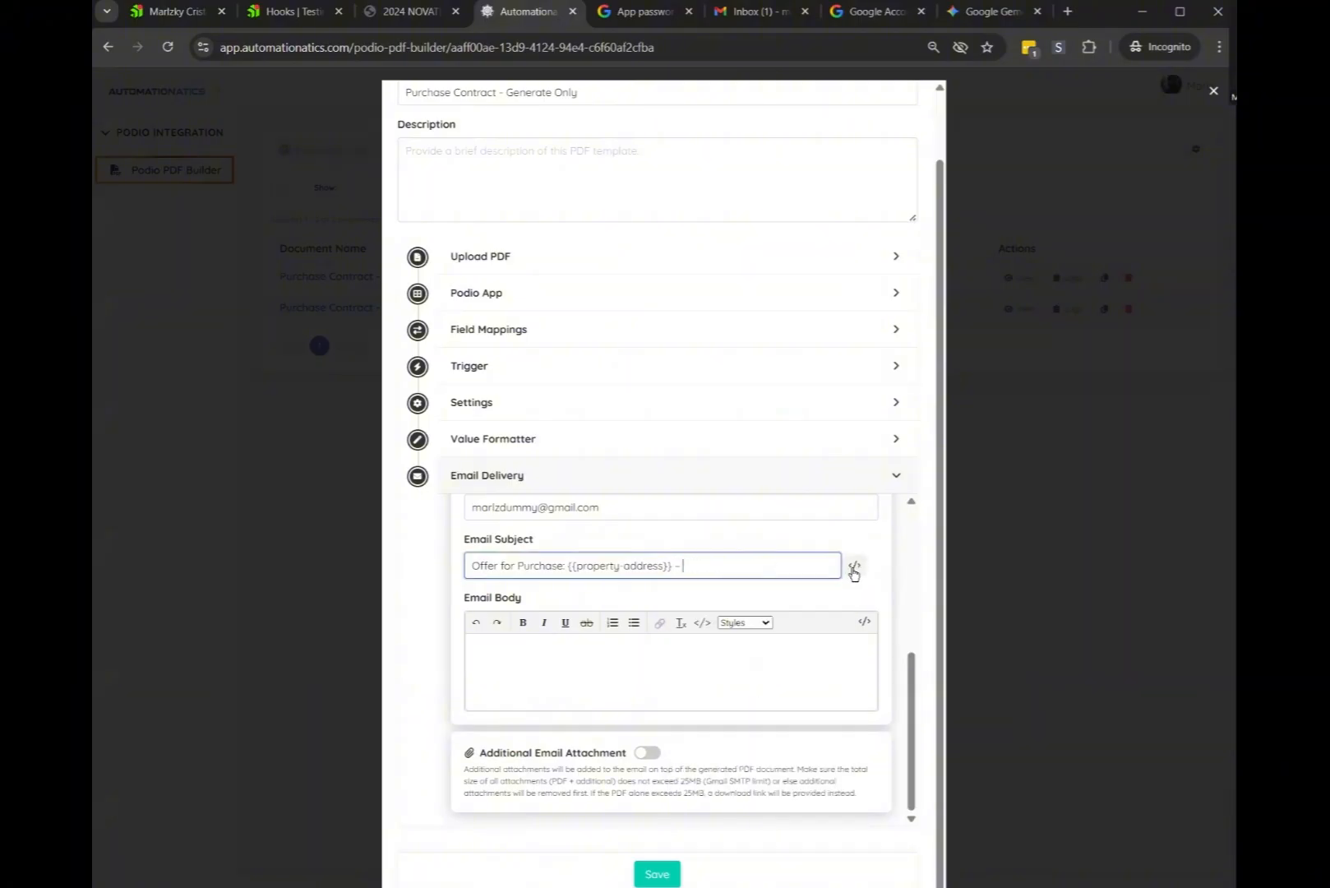
{"action": "left_click", "coordinate": [854, 565]}
{"action": "left_click", "coordinate": [727, 702]}
{"action": "left_click", "coordinate": [536, 652]}
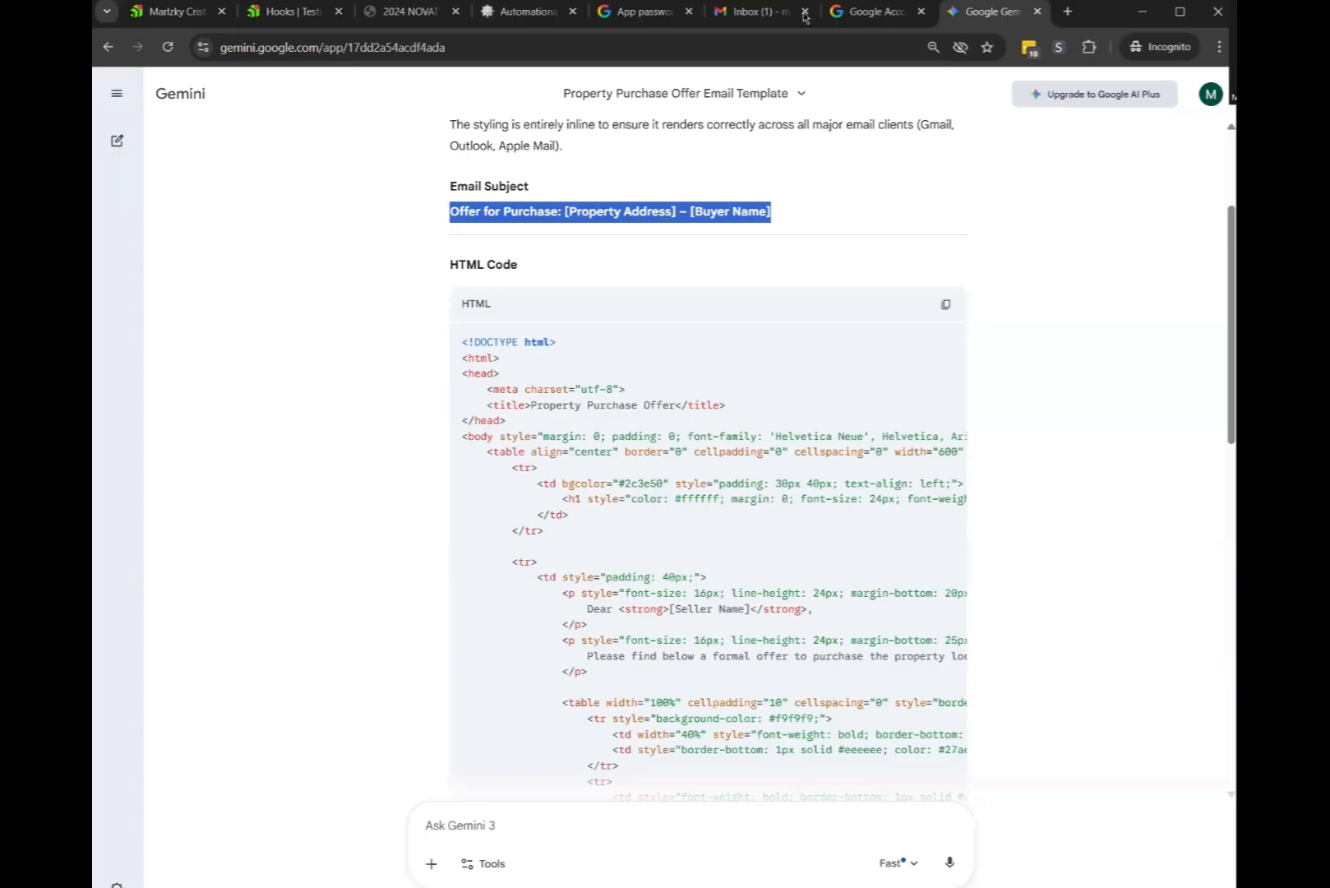
Ask Gemini 'No boilerplate please' to get a leaner HTML offer template
{"action": "left_click", "coordinate": [986, 11]}
{"action": "left_click", "coordinate": [665, 366]}
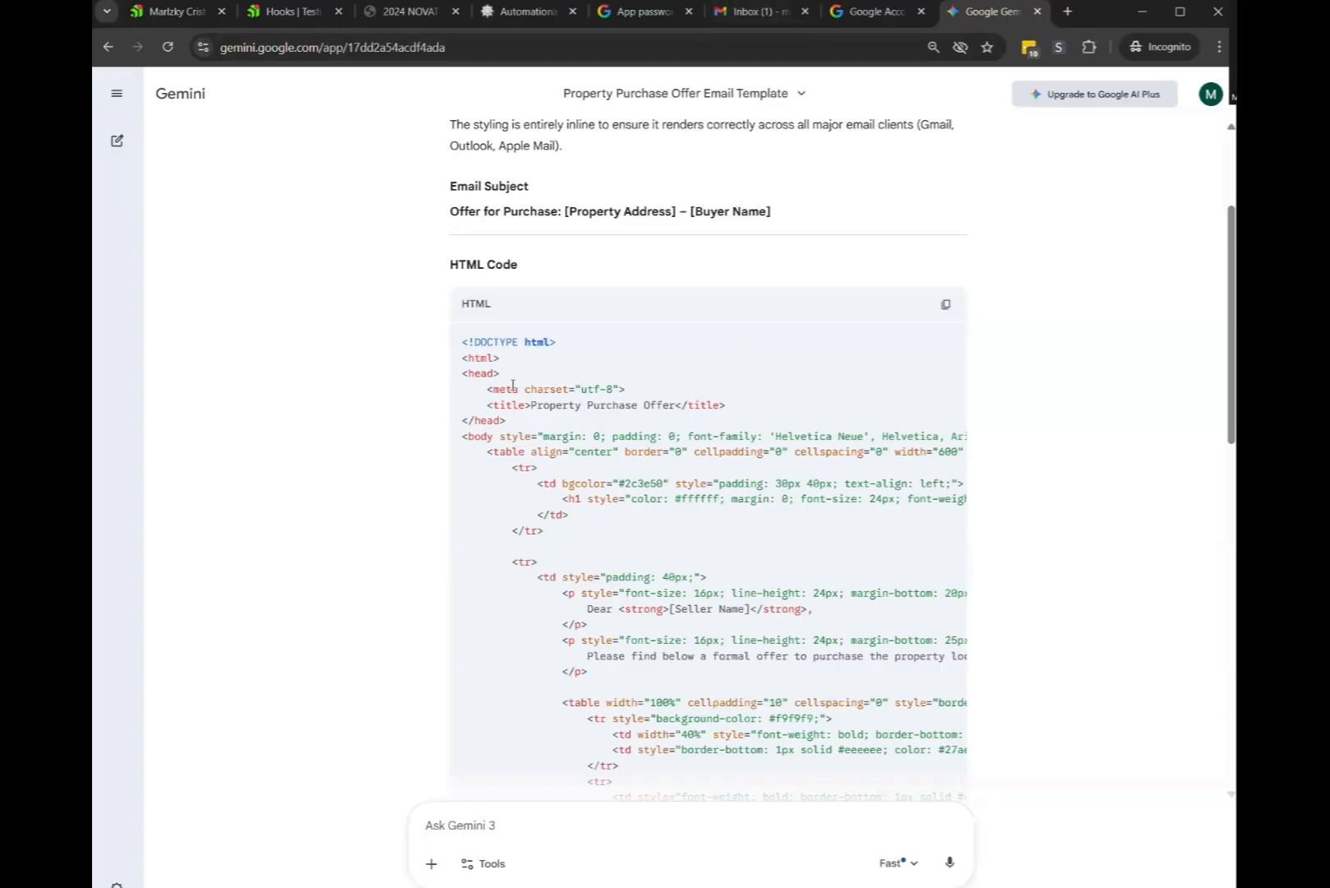
{"action": "double_click", "coordinate": [480, 436]}
{"action": "scroll", "coordinate": [480, 438], "scroll_direction": "down", "scroll_amount": 2}
{"action": "left_click", "coordinate": [531, 818]}
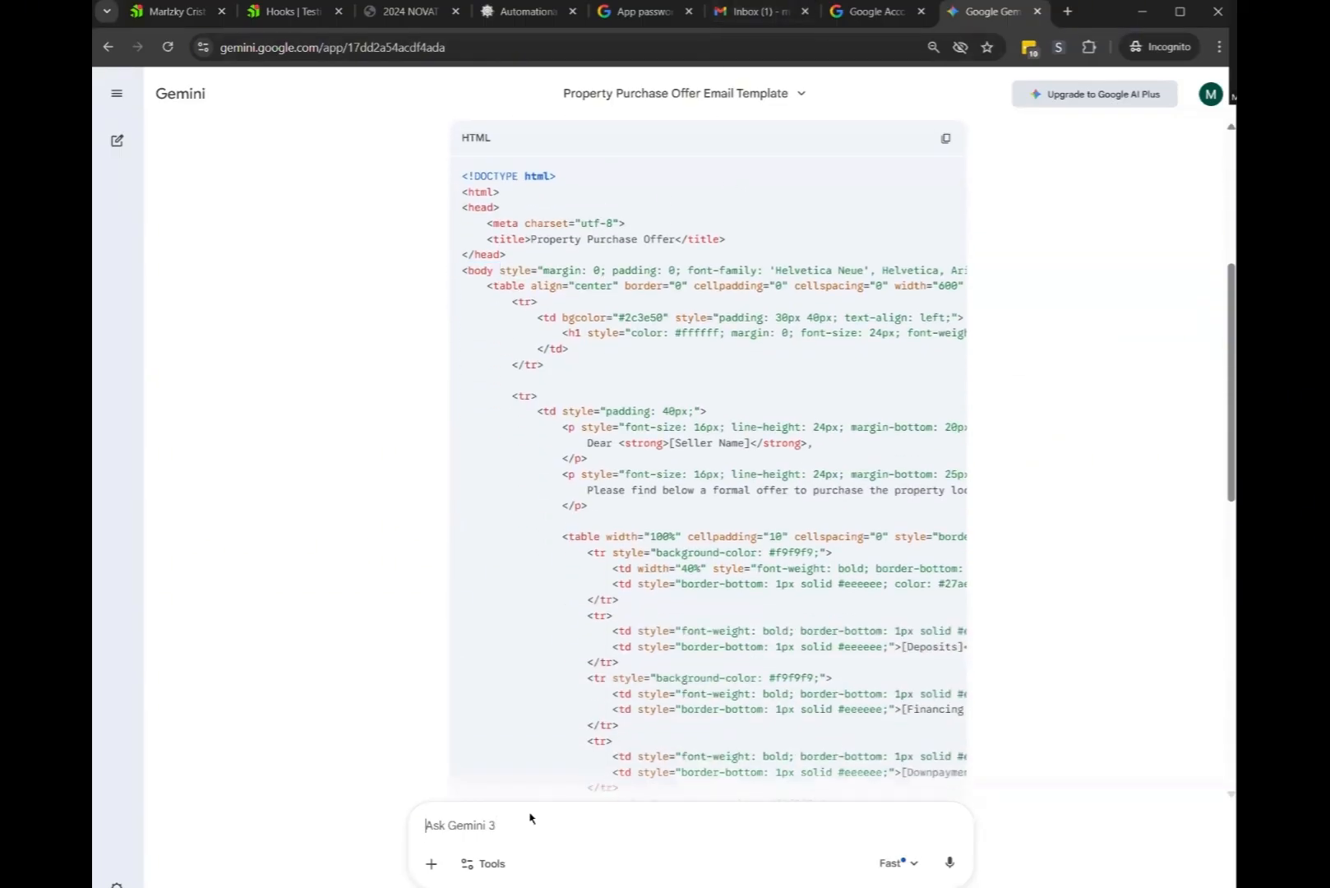
{"action": "type", "text": "No boilerplate"}
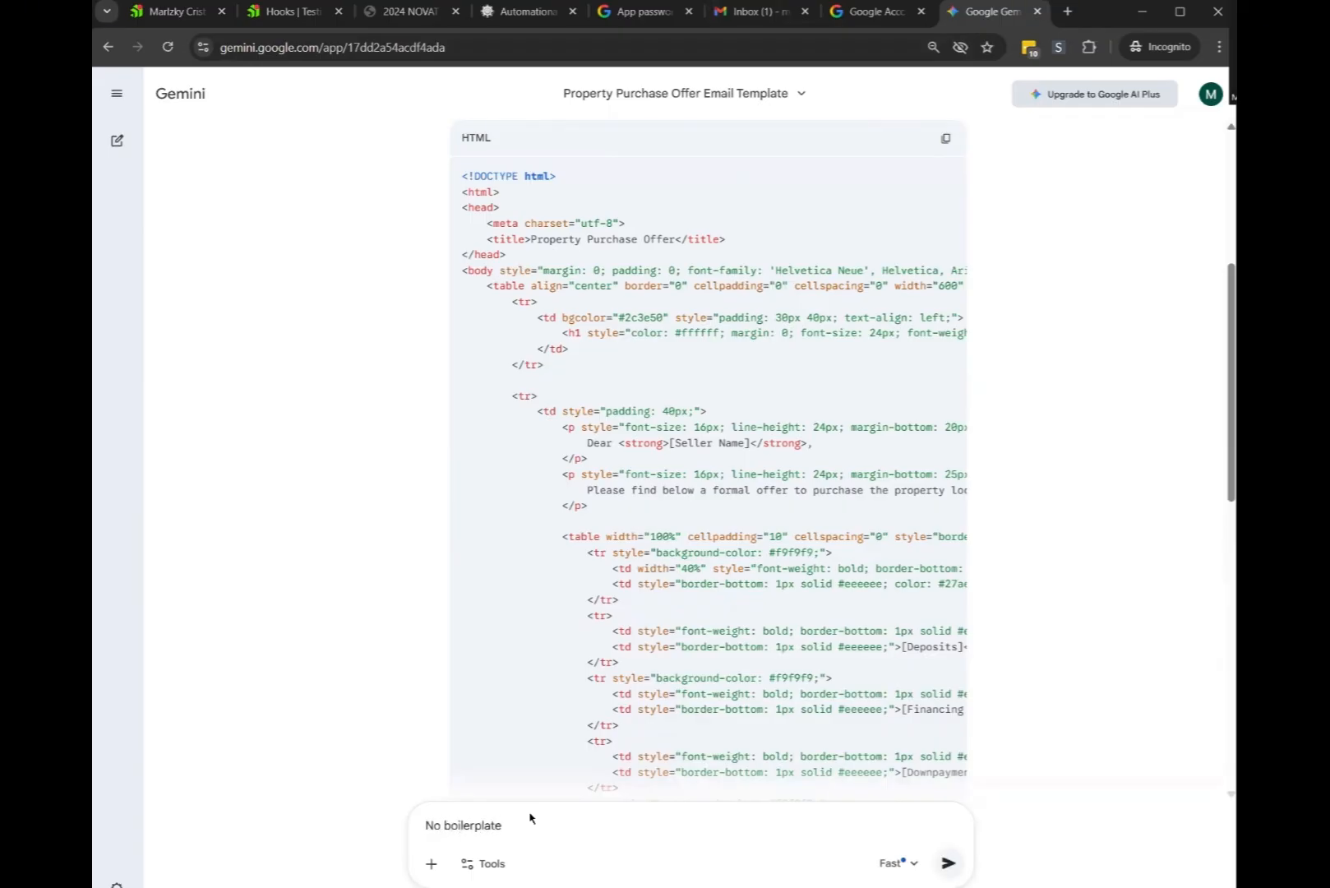
{"action": "type", "text": " please"}
{"action": "left_click_drag", "start_coordinate": [470, 192], "coordinate": [511, 257]}
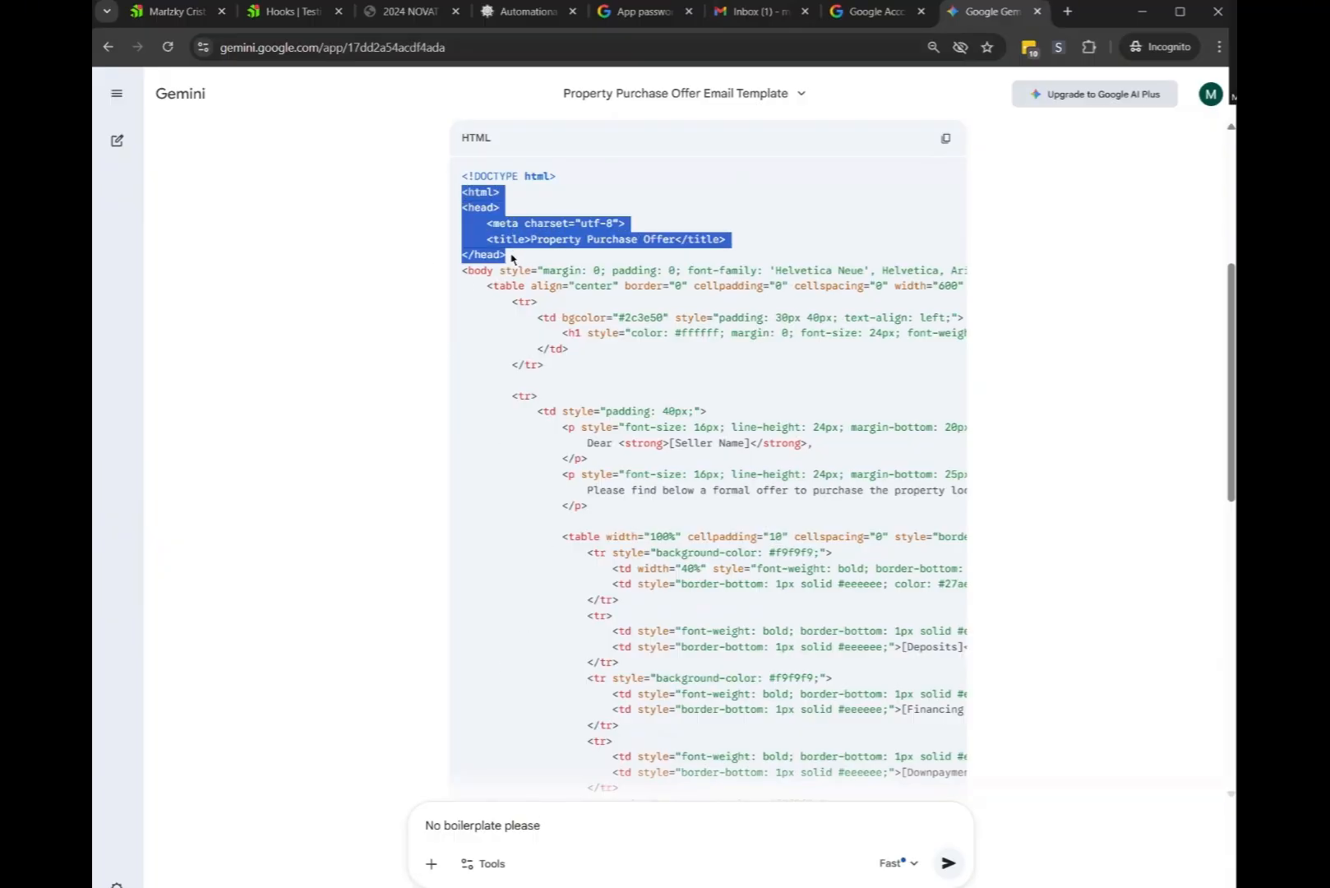
{"action": "left_click", "coordinate": [471, 221]}
{"action": "left_click", "coordinate": [948, 862]}
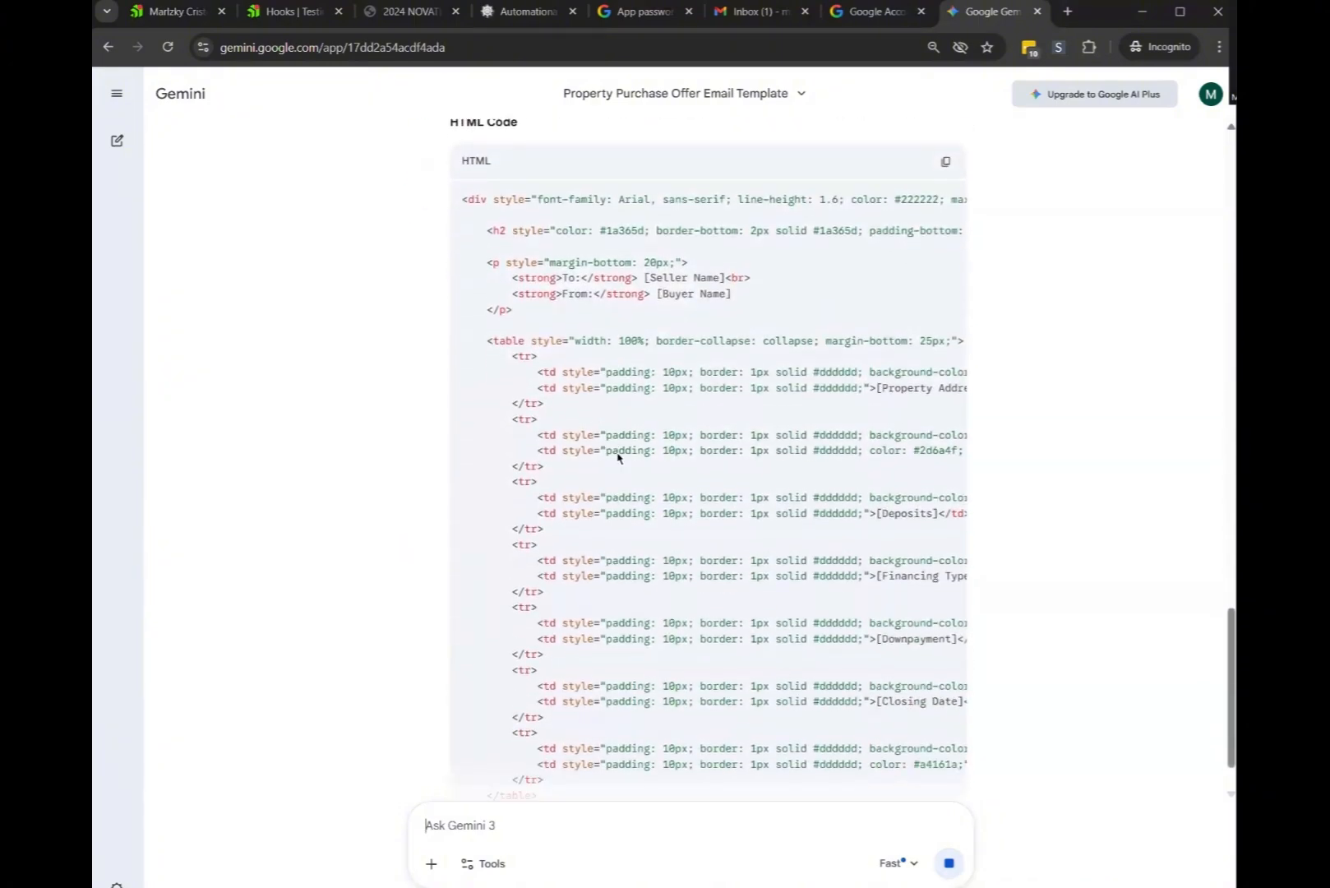
Copy the new no-boilerplate HTML code and return to the Automationatics template editor
{"action": "scroll", "coordinate": [826, 458], "scroll_direction": "up", "scroll_amount": 5}
{"action": "scroll", "coordinate": [826, 458], "scroll_direction": "down", "scroll_amount": 2}
{"action": "left_click", "coordinate": [945, 582]}
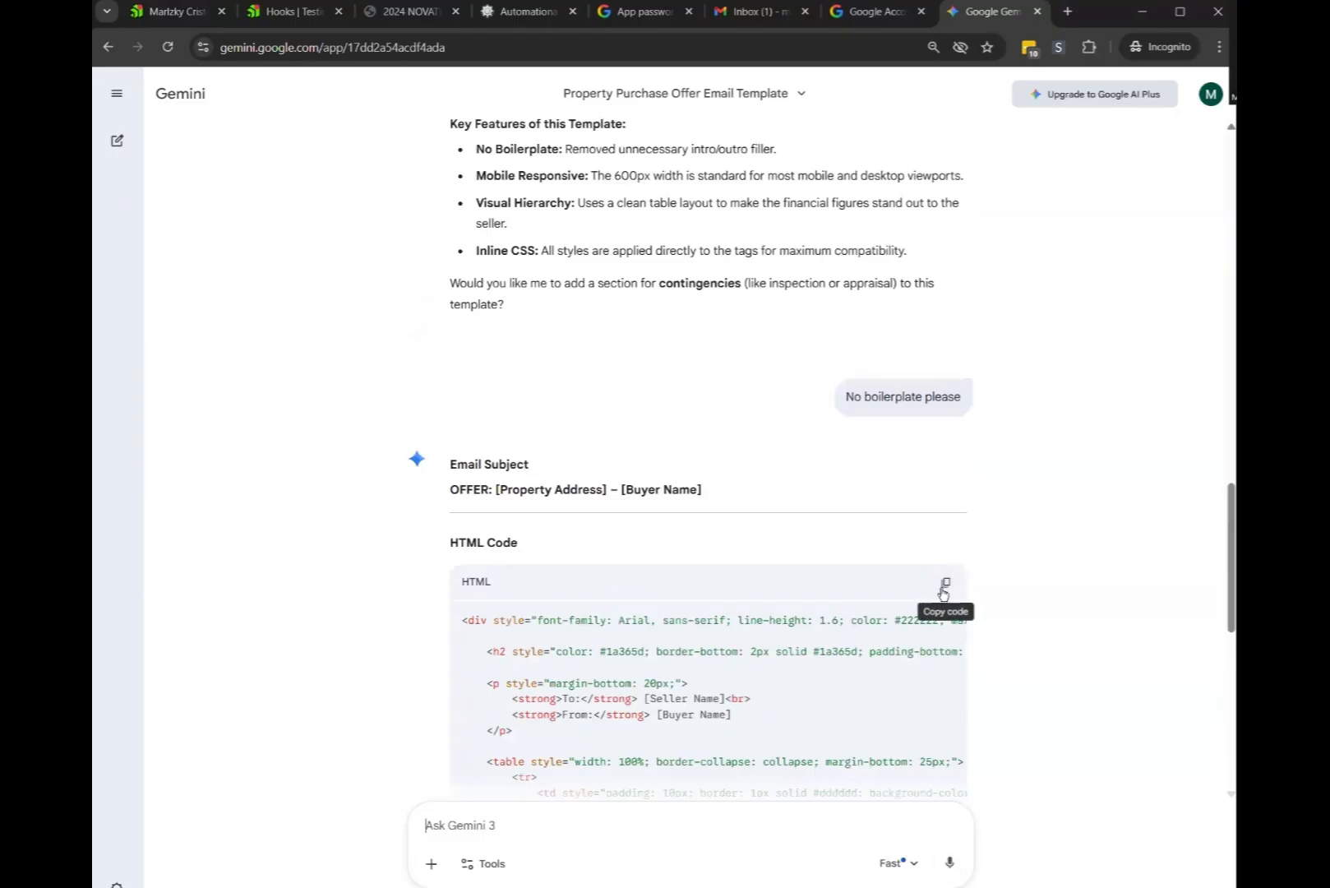
{"action": "left_click", "coordinate": [506, 12]}
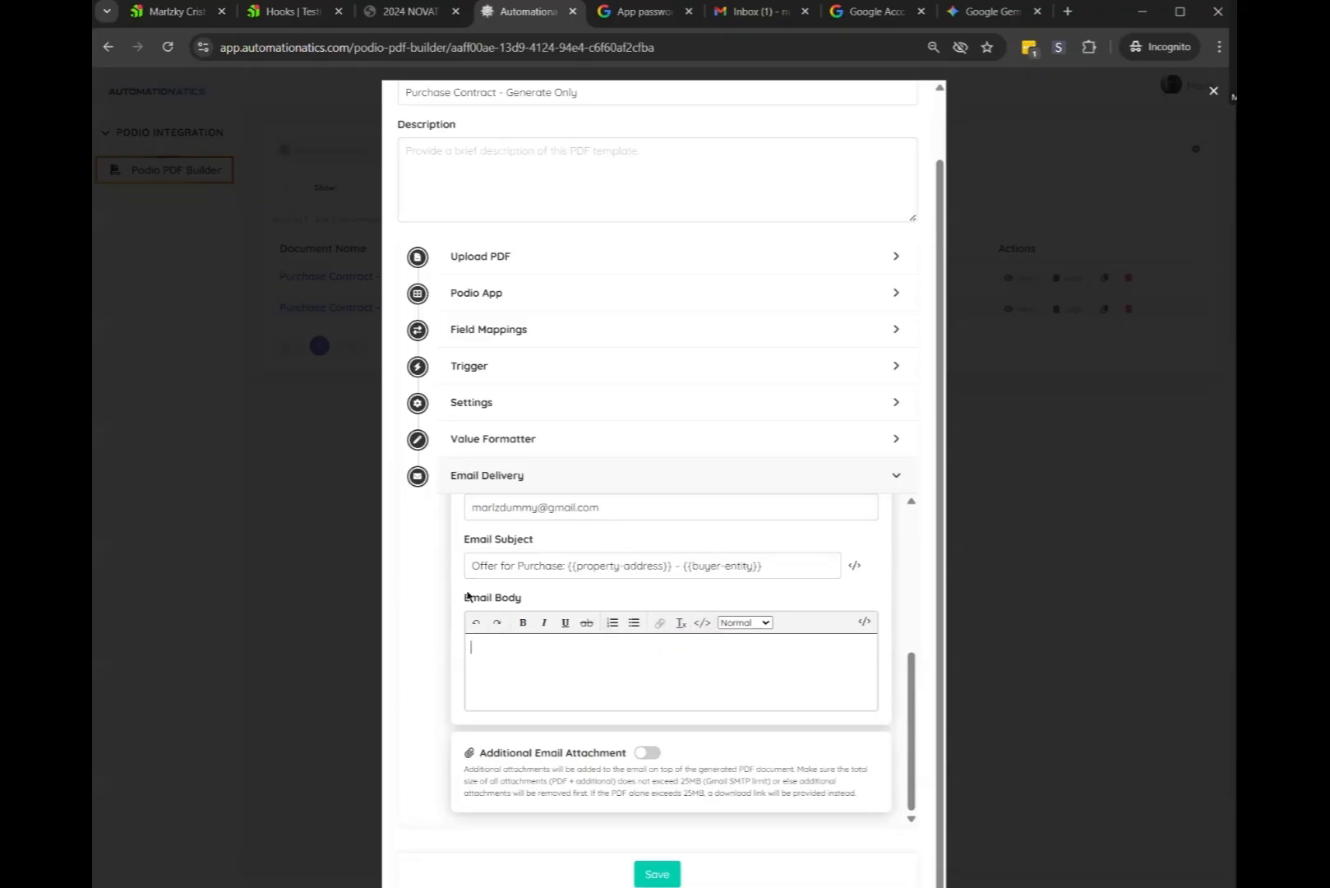
Paste Gemini's Purchase Offer HTML into the email body through HTML source view, then return to rich text
{"action": "left_click", "coordinate": [752, 625]}
{"action": "left_click", "coordinate": [736, 600]}
{"action": "left_click", "coordinate": [747, 622]}
{"action": "left_click", "coordinate": [741, 600]}
{"action": "left_click", "coordinate": [702, 622]}
{"action": "key", "text": "ctrl+v"}
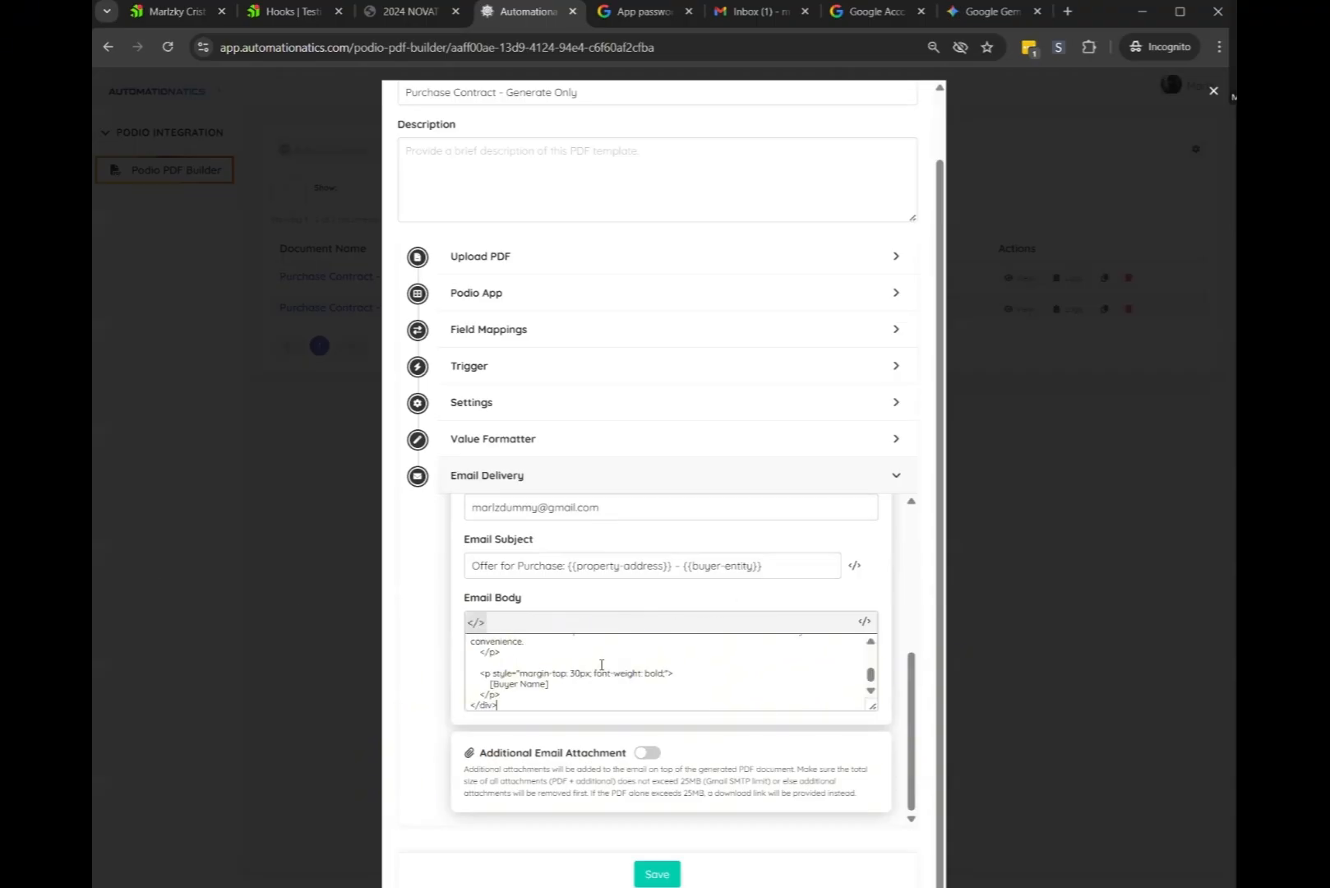
{"action": "left_click", "coordinate": [475, 625]}
{"action": "scroll", "coordinate": [730, 514], "scroll_direction": "down", "scroll_amount": 4}
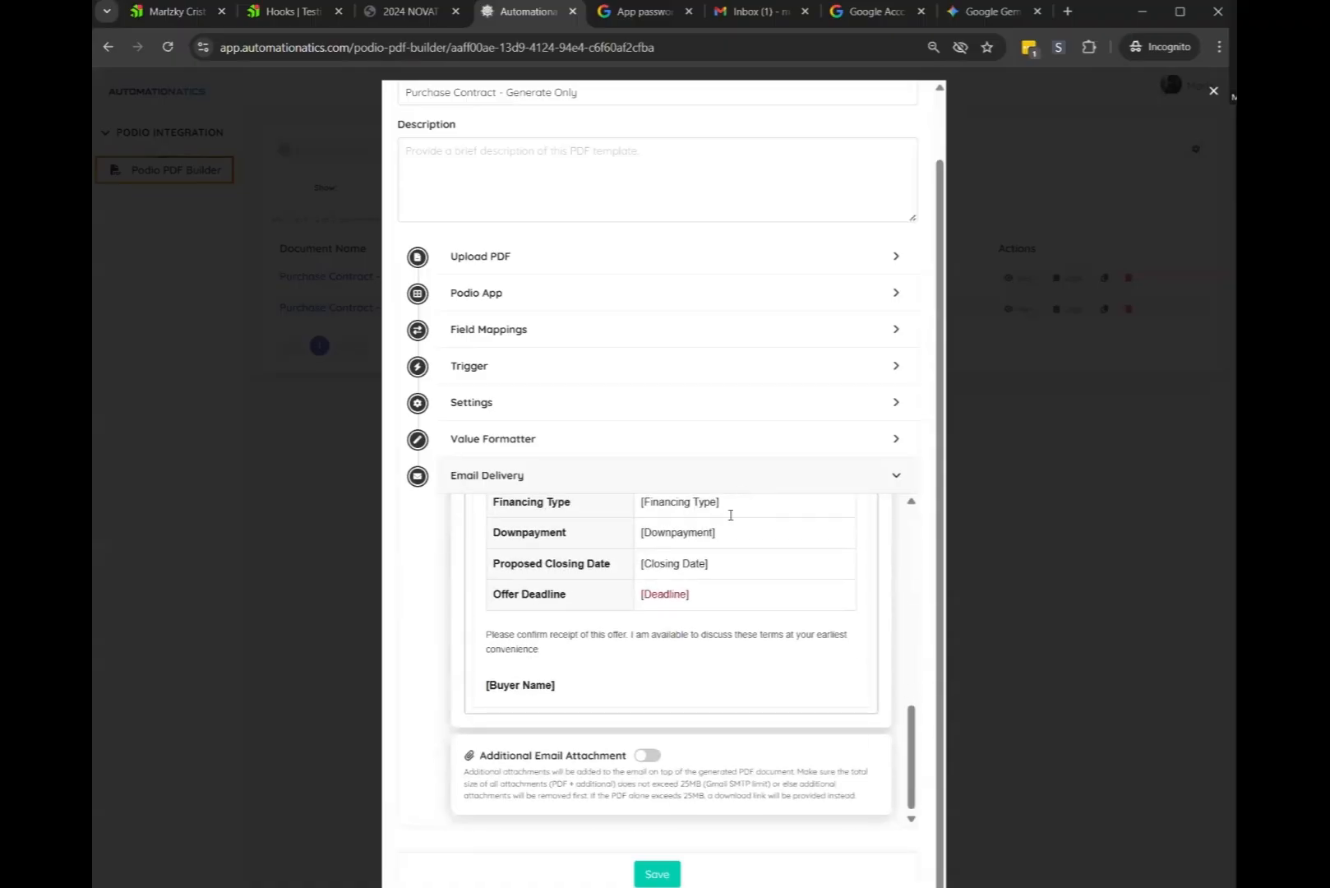
{"action": "scroll", "coordinate": [730, 560], "scroll_direction": "up", "scroll_amount": 3}
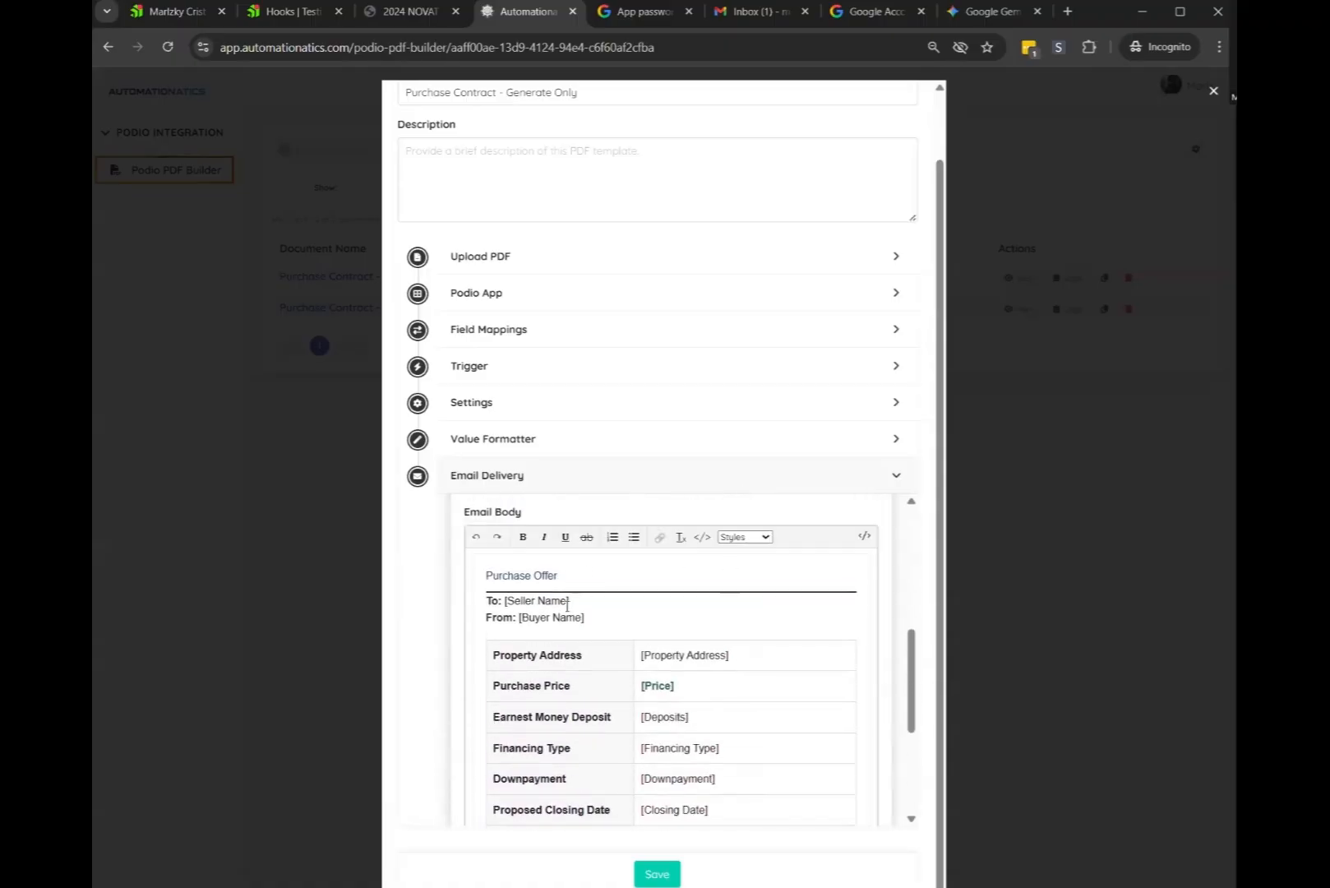
Replace the To: [Seller Name] placeholder with {{title}} and From: [Buyer Name] with {{buyer-entity}}
{"action": "left_click_drag", "start_coordinate": [569, 603], "coordinate": [505, 603]}
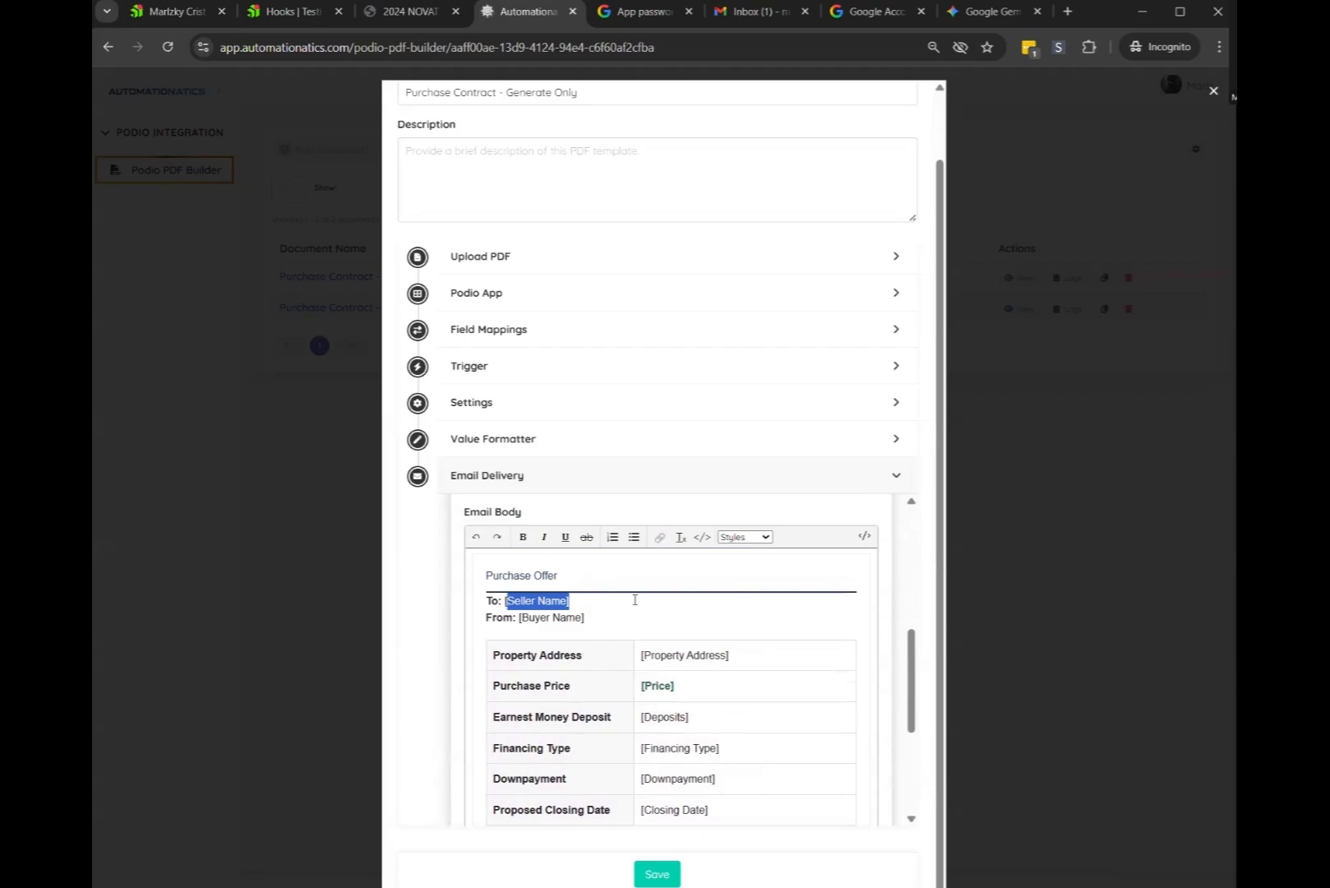
{"action": "type", "text": "["}
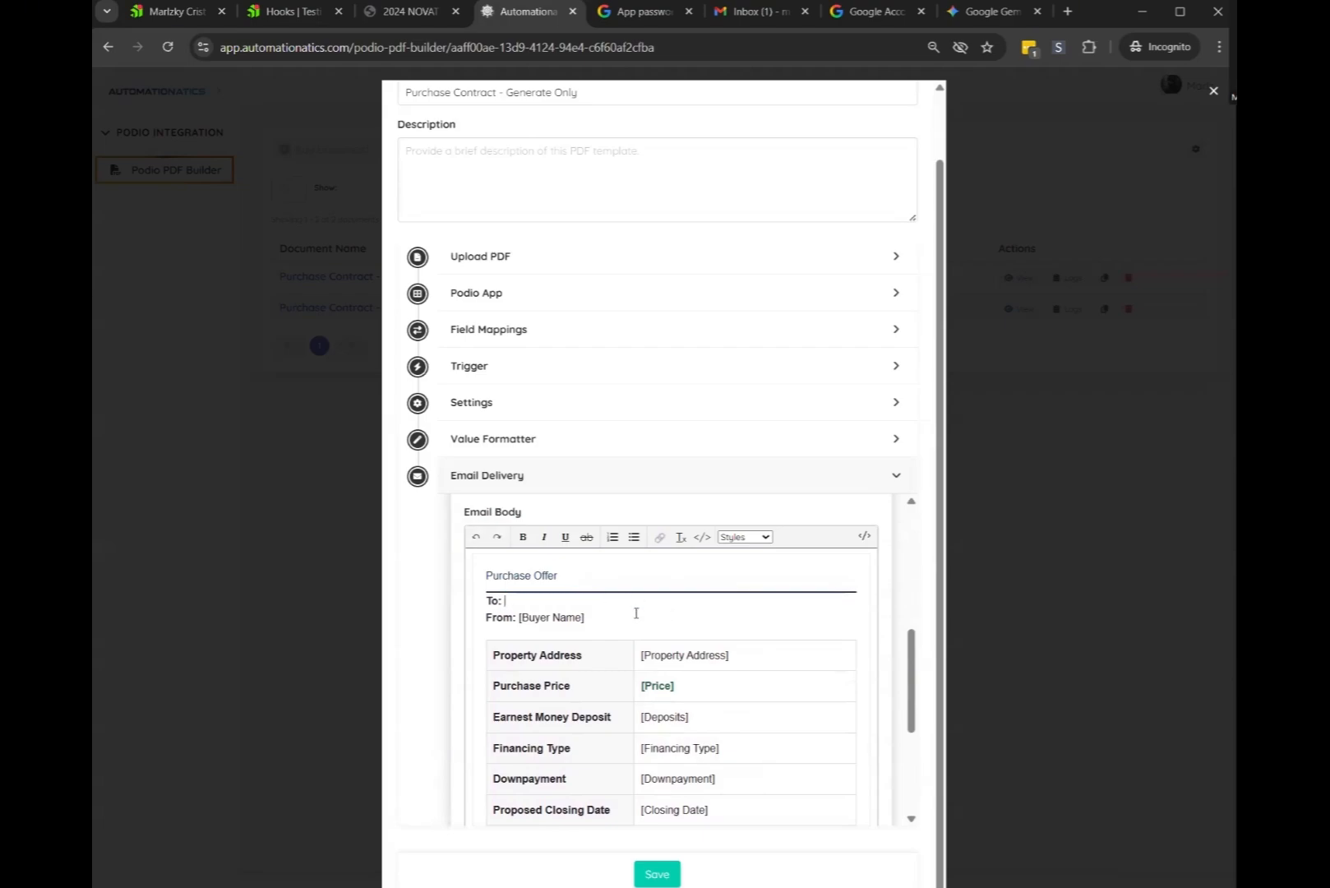
{"action": "scroll", "coordinate": [635, 612], "scroll_direction": "up", "scroll_amount": 2}
{"action": "left_click", "coordinate": [867, 702]}
{"action": "scroll", "coordinate": [750, 685], "scroll_direction": "down", "scroll_amount": 1}
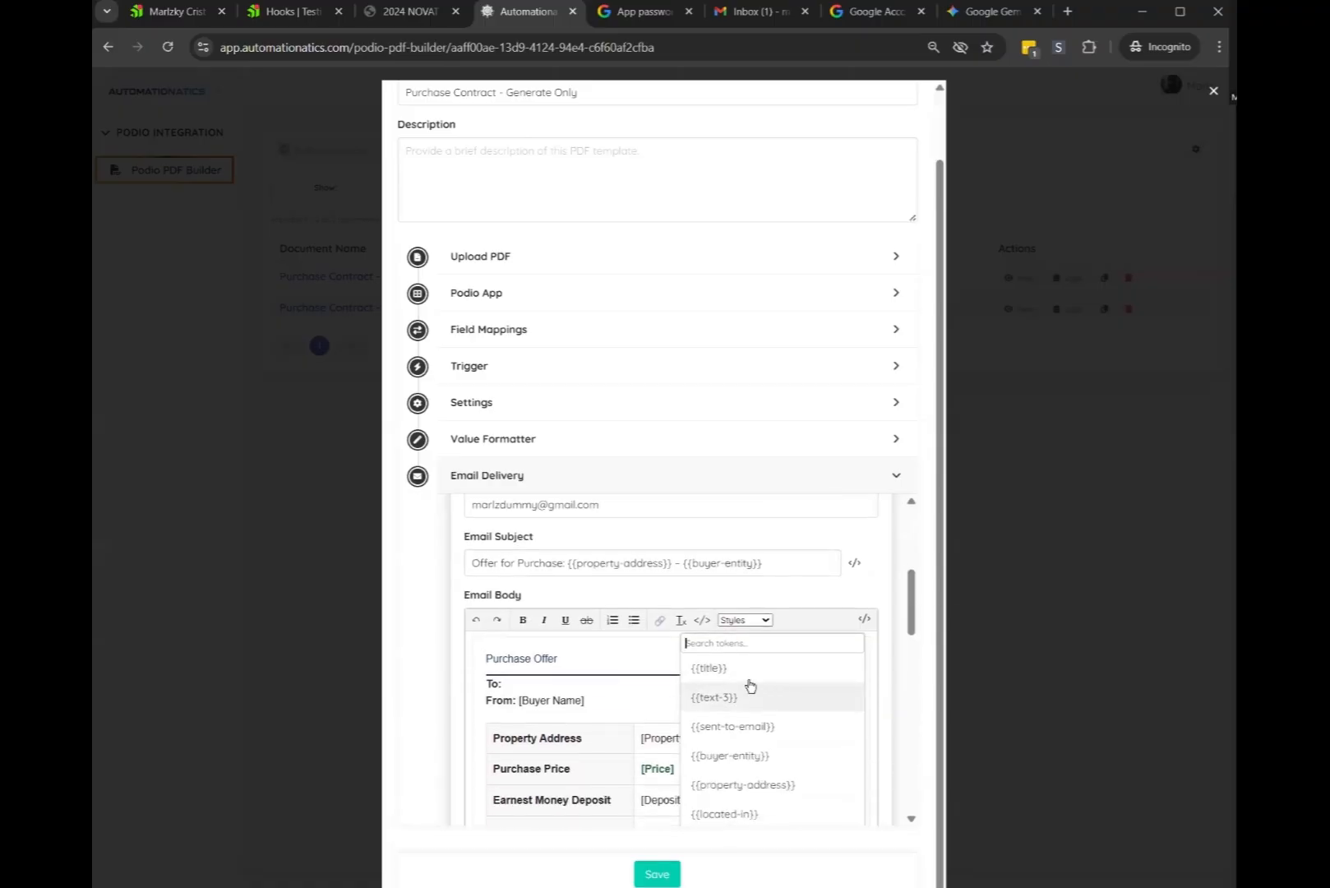
{"action": "left_click", "coordinate": [715, 667]}
{"action": "left_click_drag", "start_coordinate": [518, 699], "coordinate": [612, 701]}
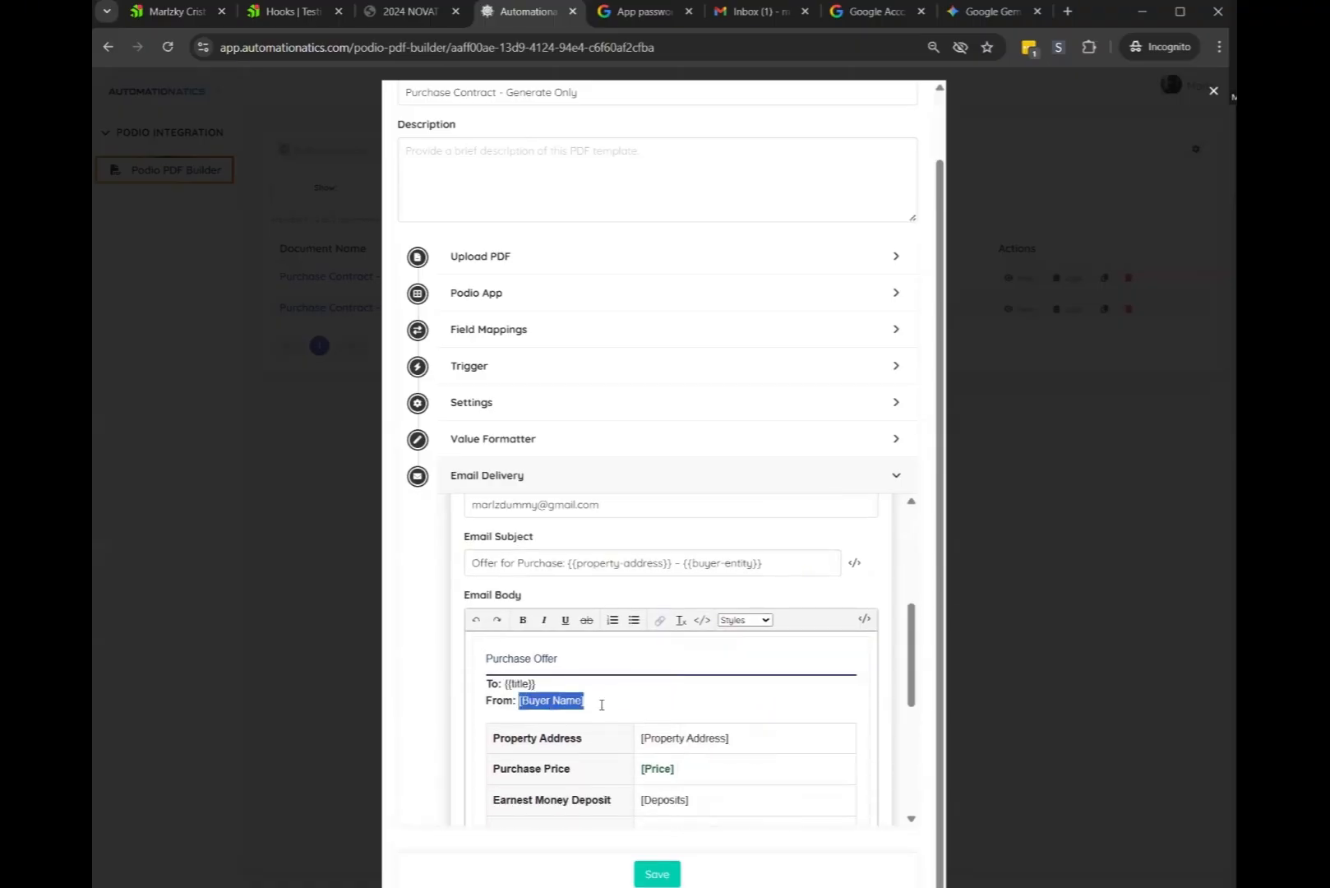
{"action": "key", "text": "BackSpace"}
{"action": "left_click", "coordinate": [864, 619]}
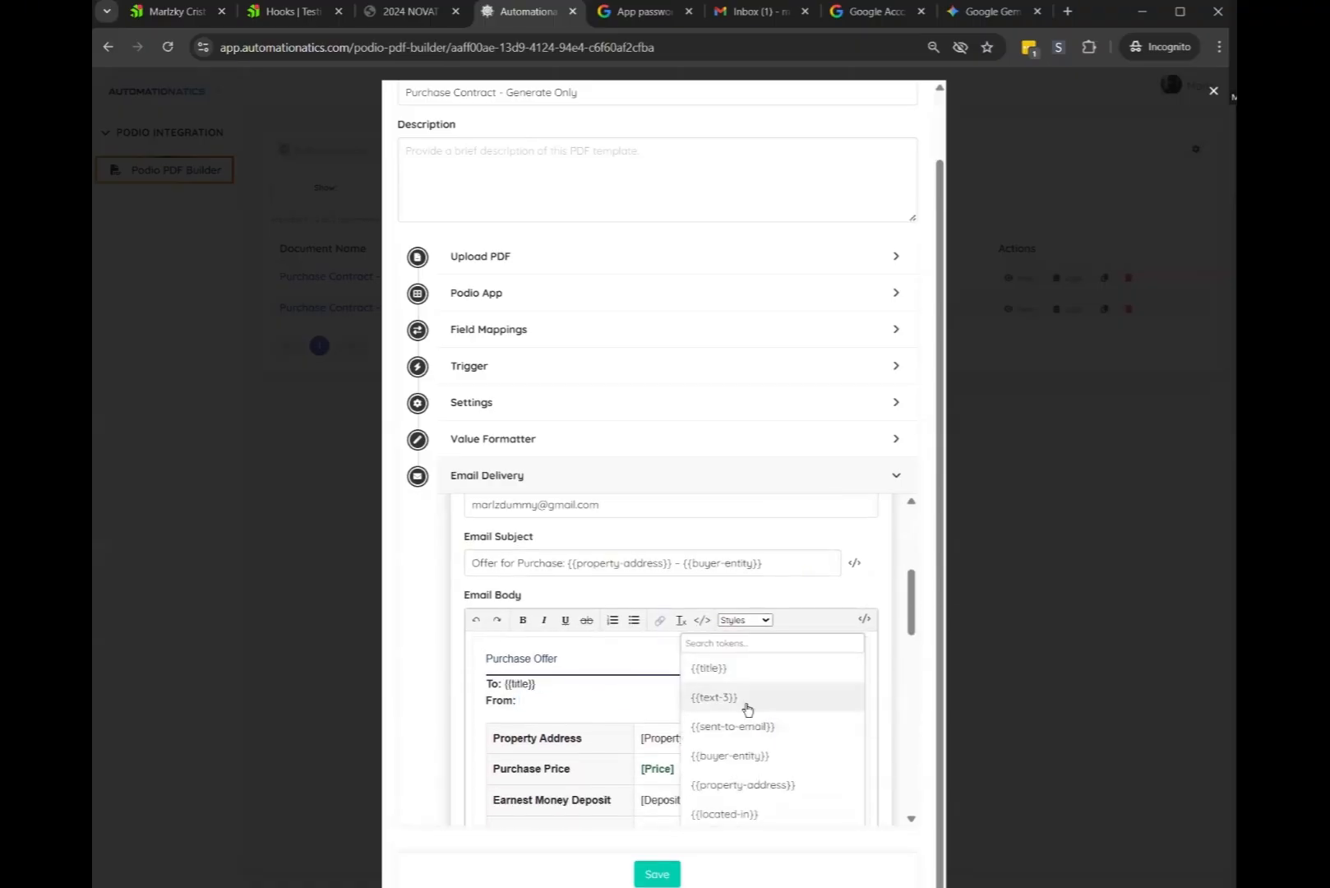
{"action": "left_click", "coordinate": [731, 754]}
Replace the [Property Address] and [Price] placeholders with {{property-address}} and {{purchase-price}}
{"action": "left_click_drag", "start_coordinate": [729, 737], "coordinate": [639, 738]}
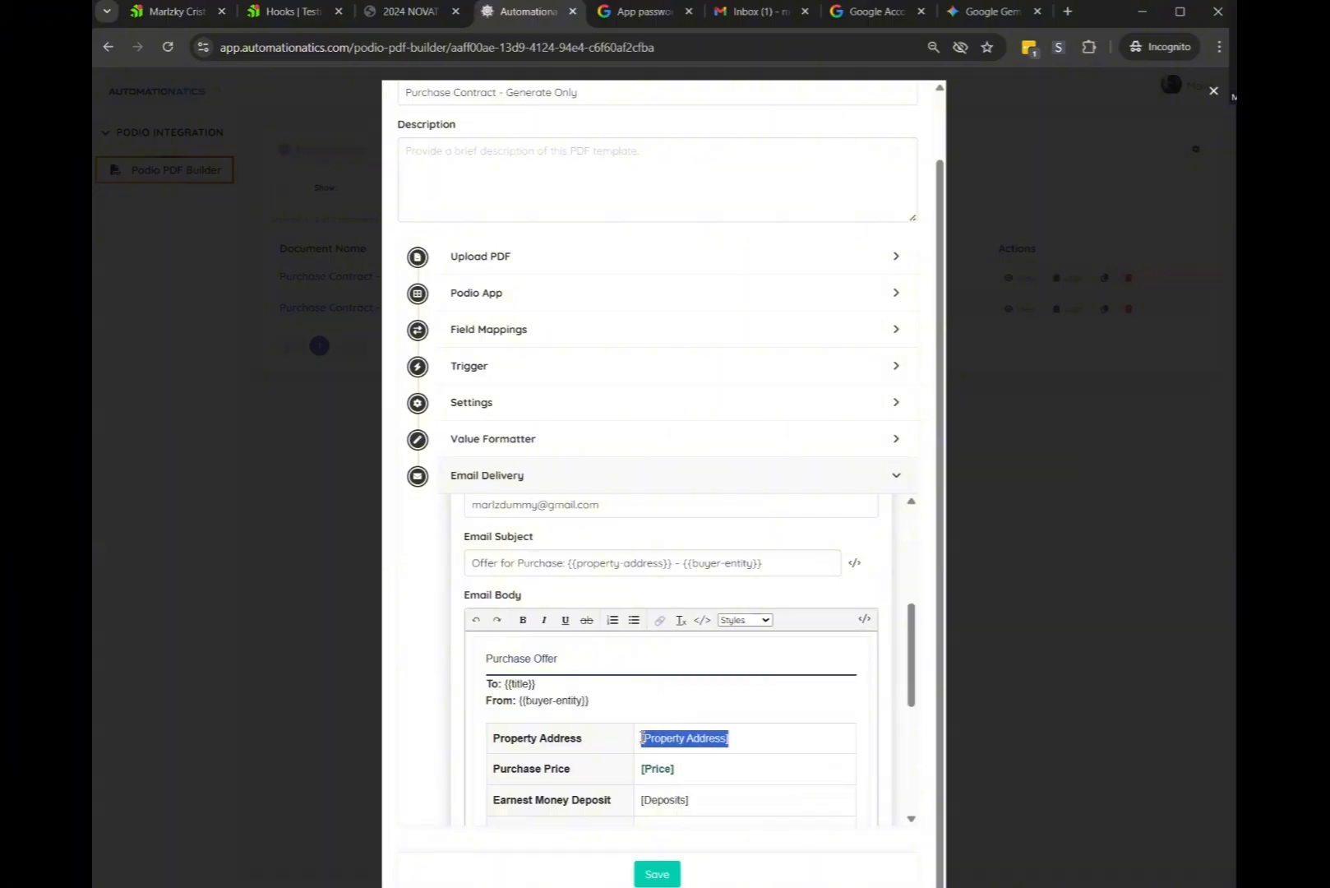
{"action": "key", "text": "BackSpace"}
{"action": "left_click", "coordinate": [864, 619]}
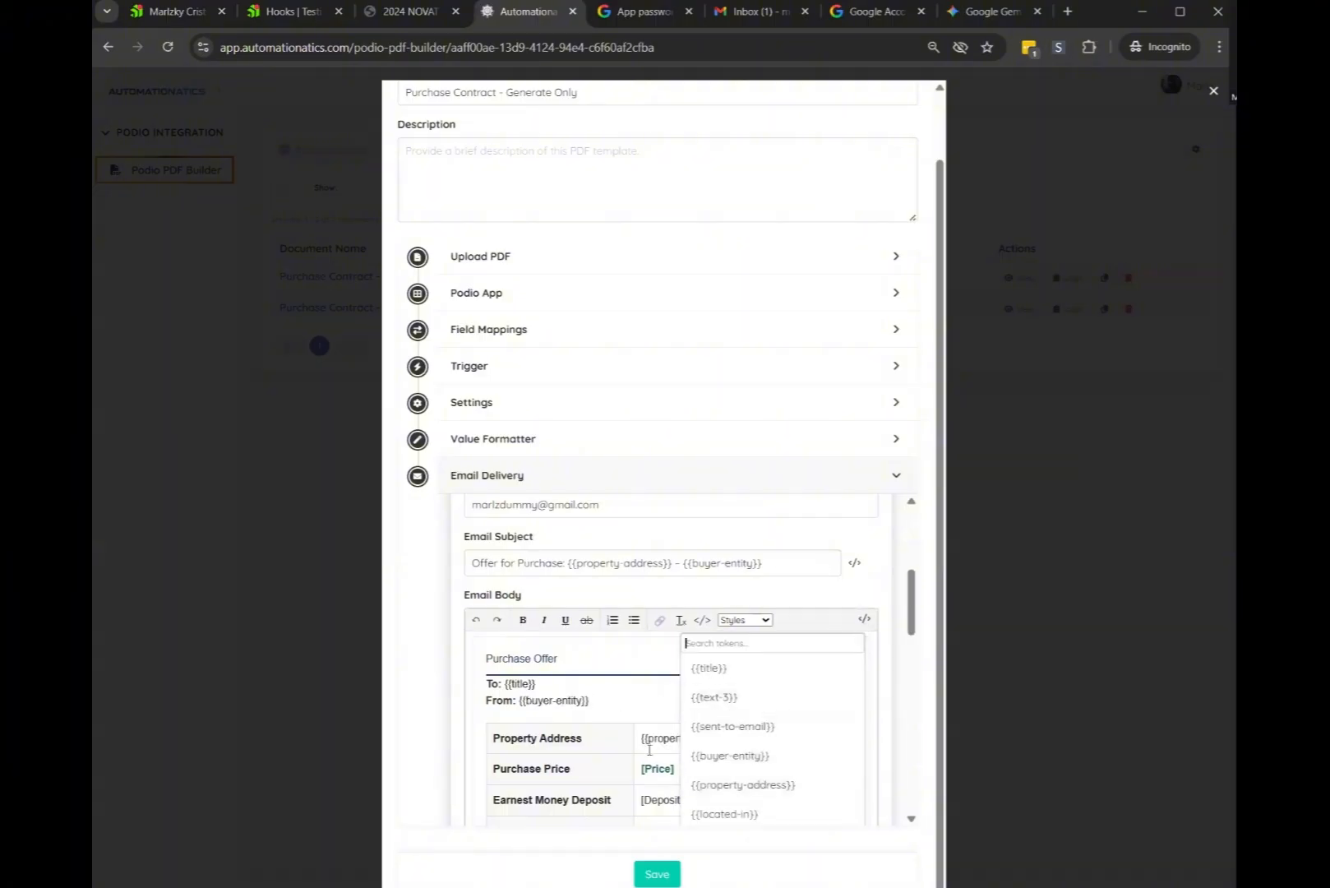
{"action": "left_click", "coordinate": [743, 784]}
{"action": "left_click_drag", "start_coordinate": [679, 768], "coordinate": [640, 768]}
{"action": "key", "text": "BackSpace"}
{"action": "left_click", "coordinate": [864, 619]}
{"action": "scroll", "coordinate": [753, 736], "scroll_direction": "down", "scroll_amount": 1}
{"action": "type", "text": "pric"}
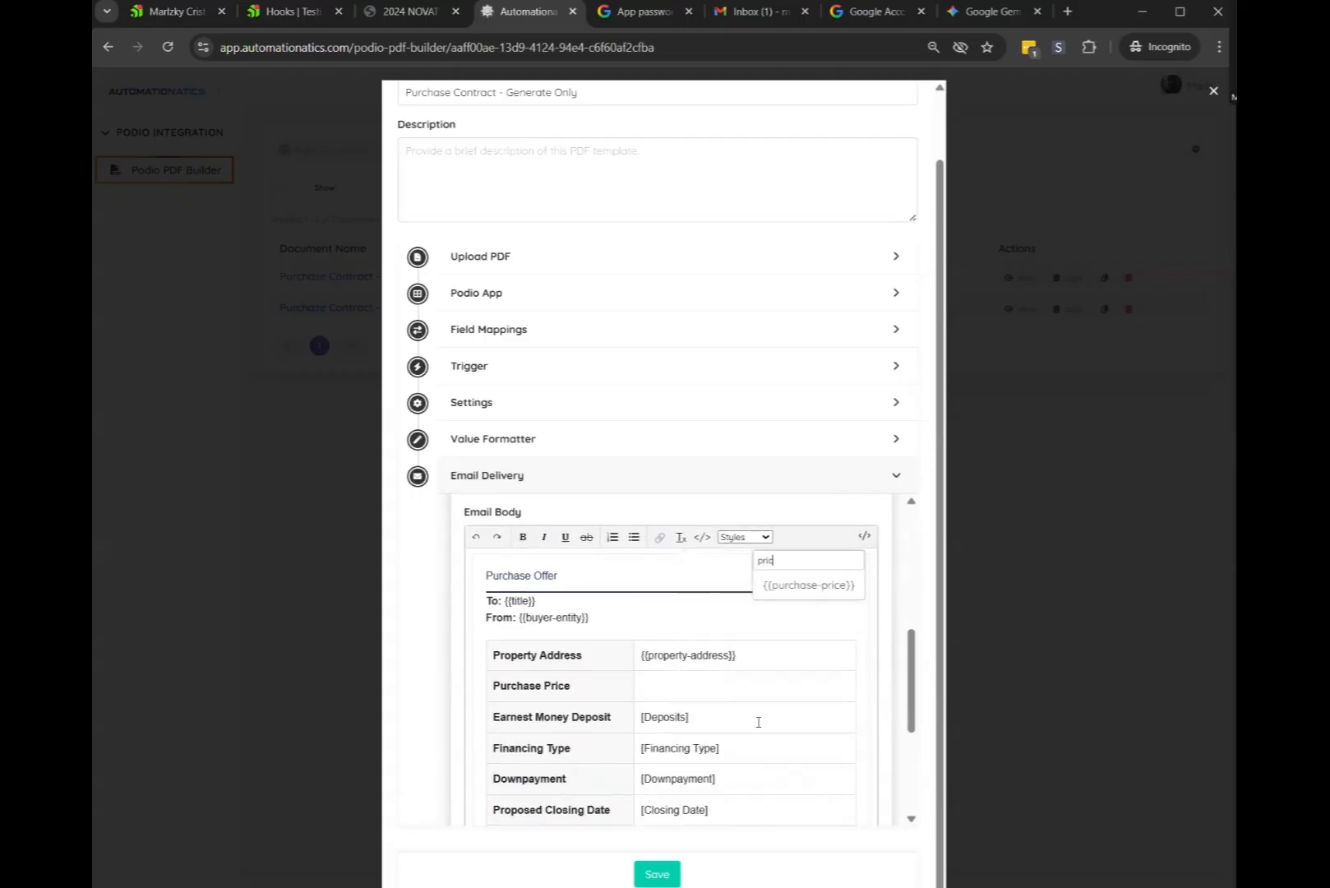
{"action": "type", "text": "e"}
{"action": "left_click", "coordinate": [801, 584]}
Replace the [Deposits] and [Financing Type] placeholders with {{deposits}} and {{financing-type}}
{"action": "left_click_drag", "start_coordinate": [689, 717], "coordinate": [641, 715]}
{"action": "key", "text": "BackSpace"}
{"action": "left_click", "coordinate": [863, 536]}
{"action": "type", "text": "dec"}
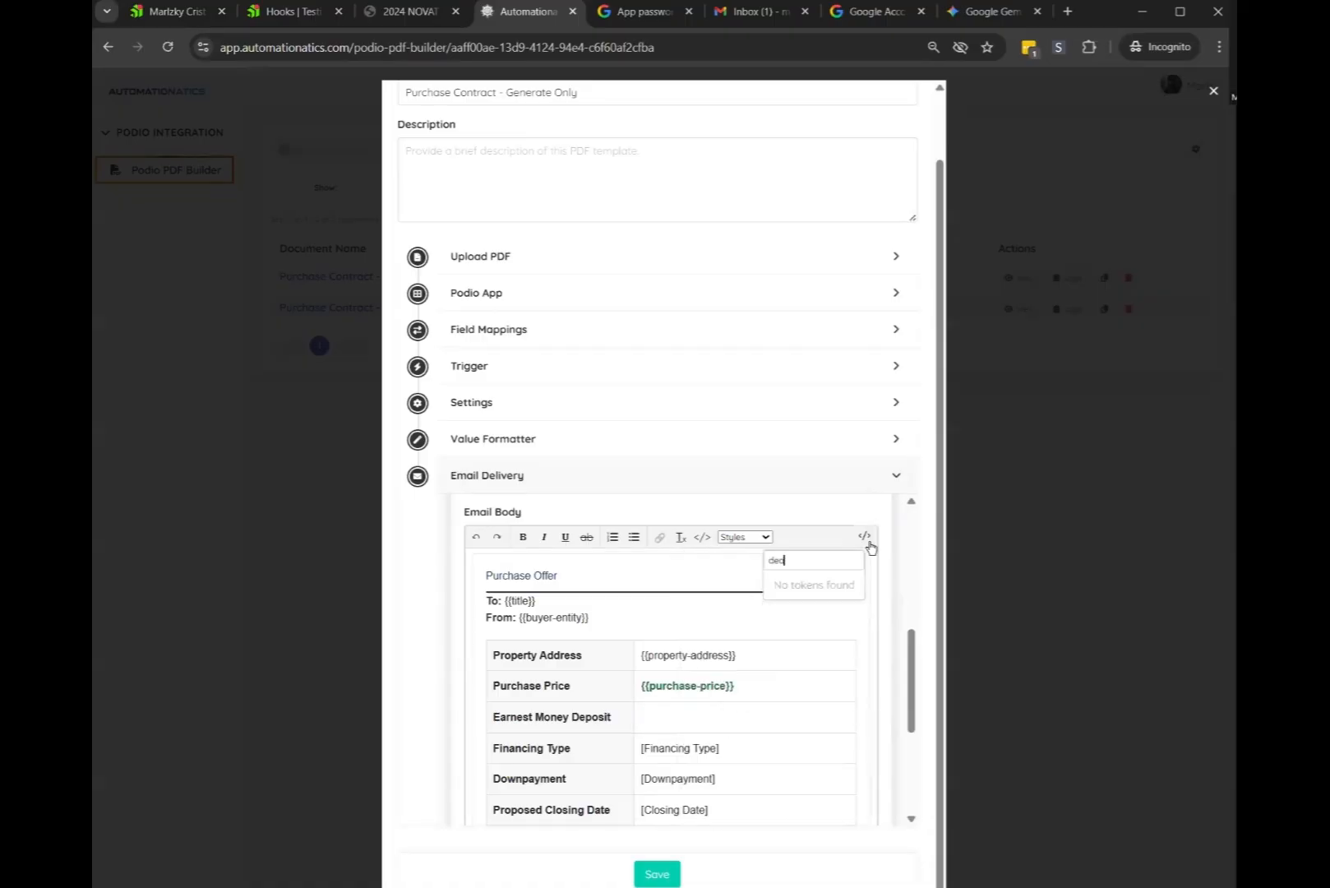
{"action": "type", "text": "i"}
{"action": "key", "text": "ctrl+a"}
{"action": "type", "text": "depos"}
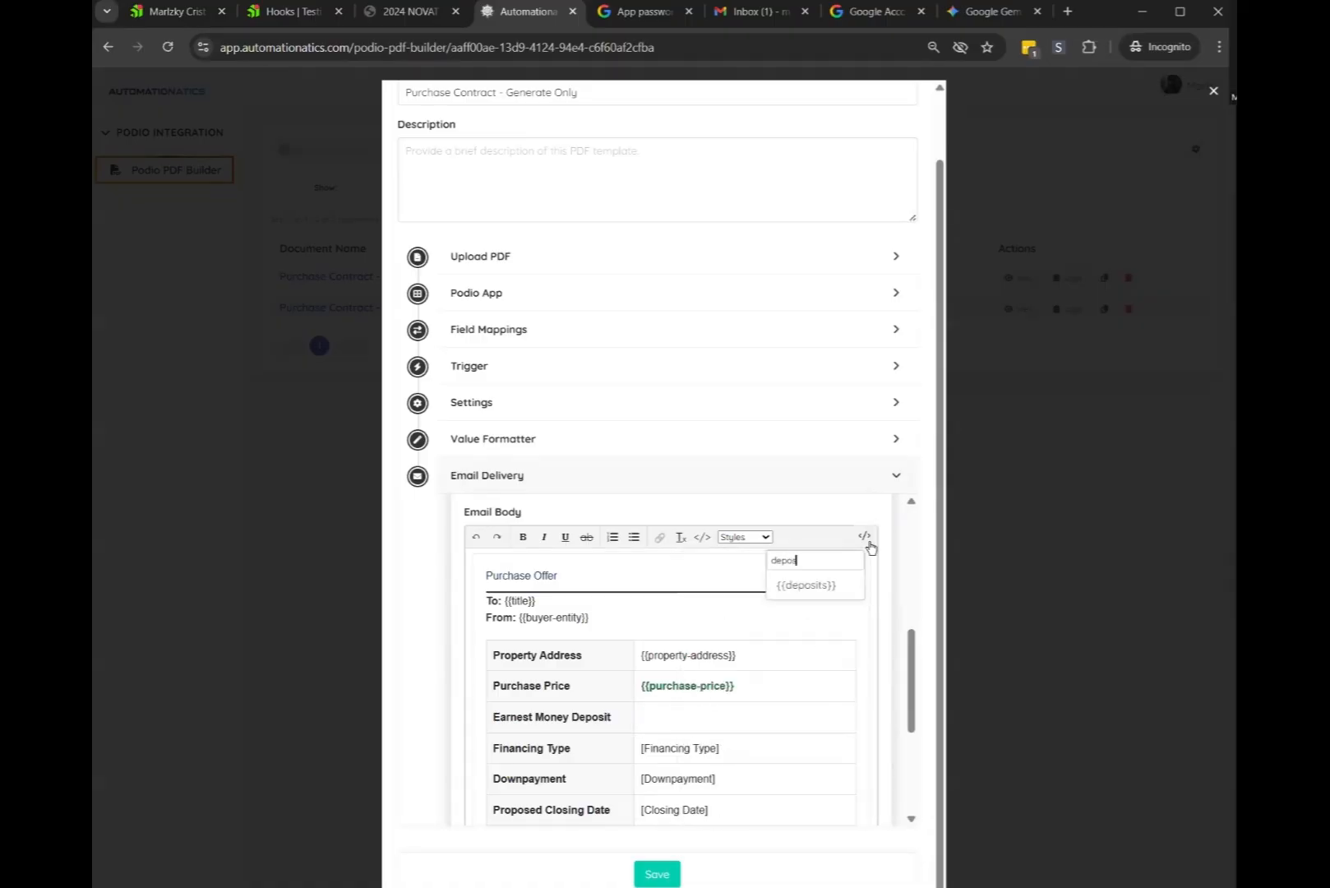
{"action": "left_click", "coordinate": [831, 590]}
{"action": "left_click_drag", "start_coordinate": [721, 748], "coordinate": [639, 748]}
{"action": "key", "text": "BackSpace"}
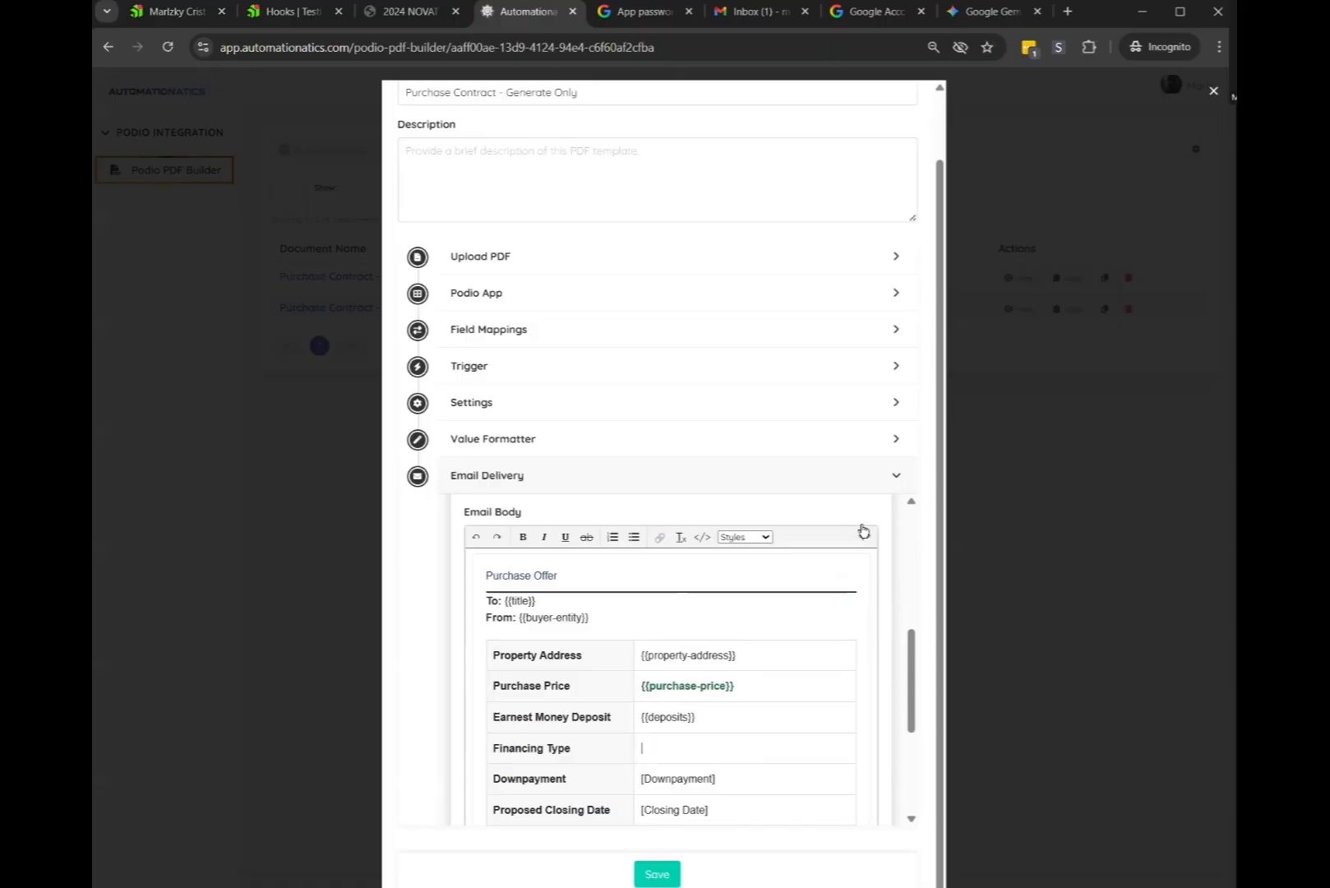
{"action": "left_click", "coordinate": [864, 536]}
{"action": "type", "text": "fin"}
{"action": "left_click", "coordinate": [813, 583]}
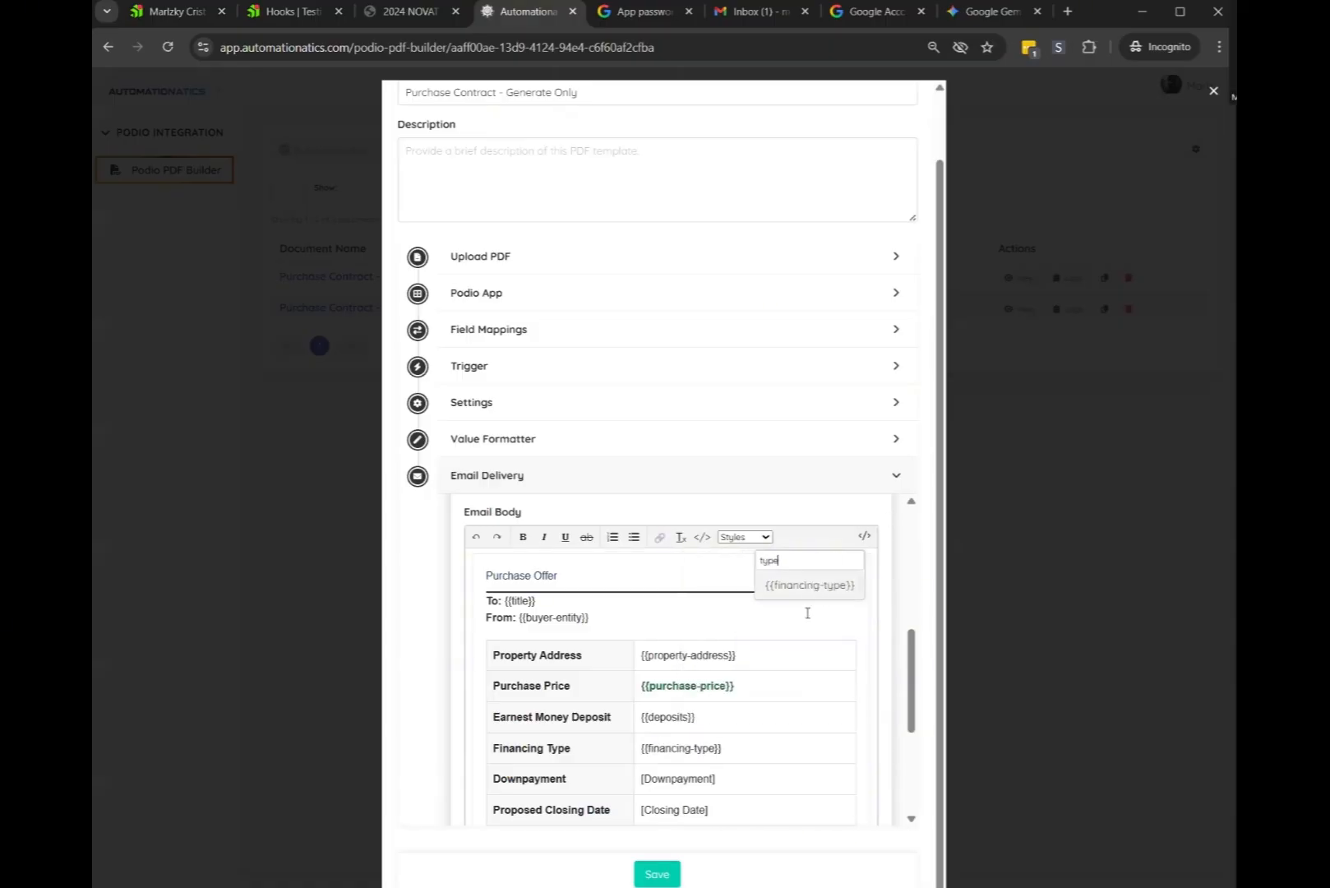
Replace the [Downpayment] and [Closing Date] placeholders with {{percentage}} and {{closing-date}}
{"action": "left_click_drag", "start_coordinate": [712, 781], "coordinate": [640, 779]}
{"action": "key", "text": "BackSpace"}
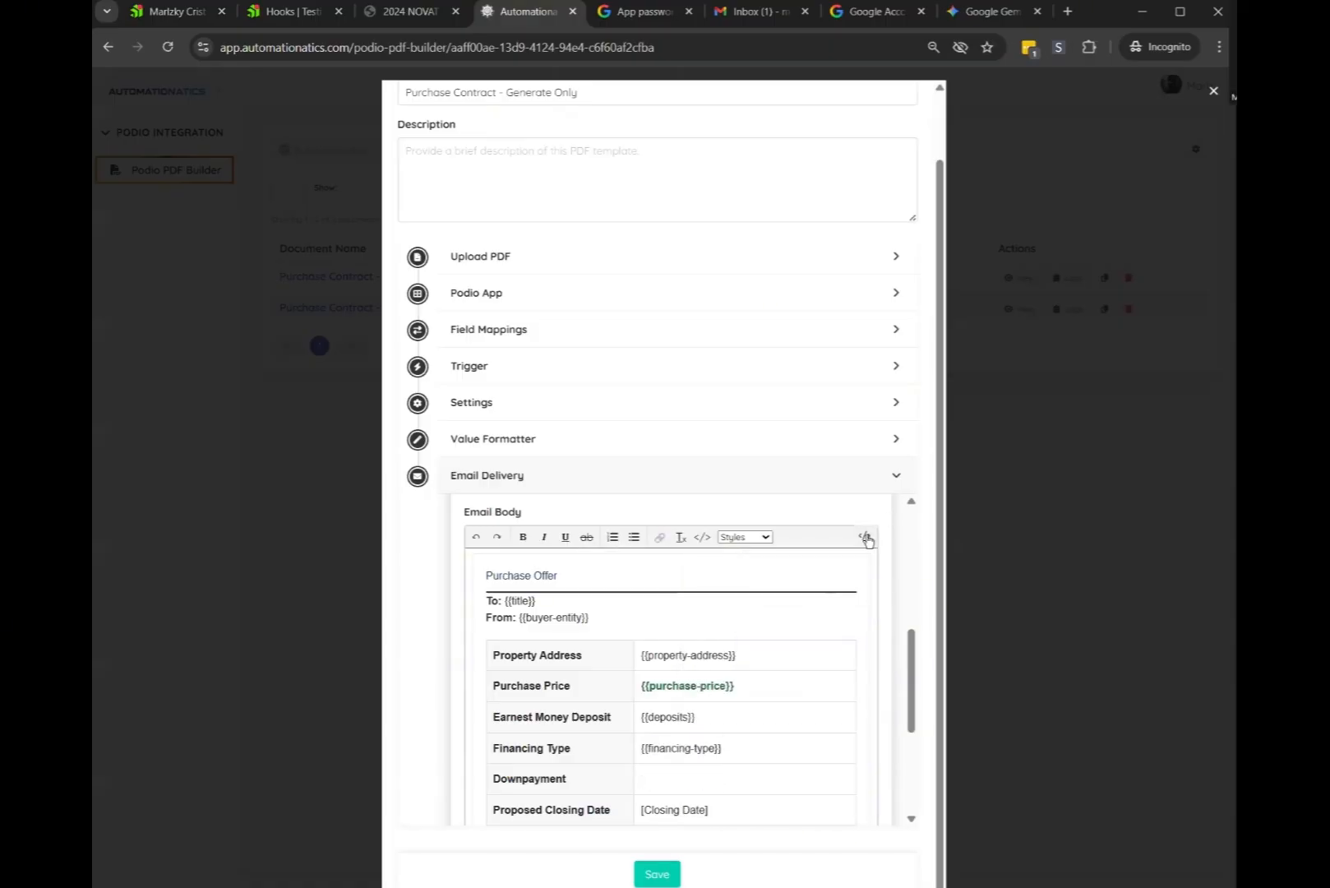
{"action": "left_click", "coordinate": [864, 536]}
{"action": "type", "text": "dwb"}
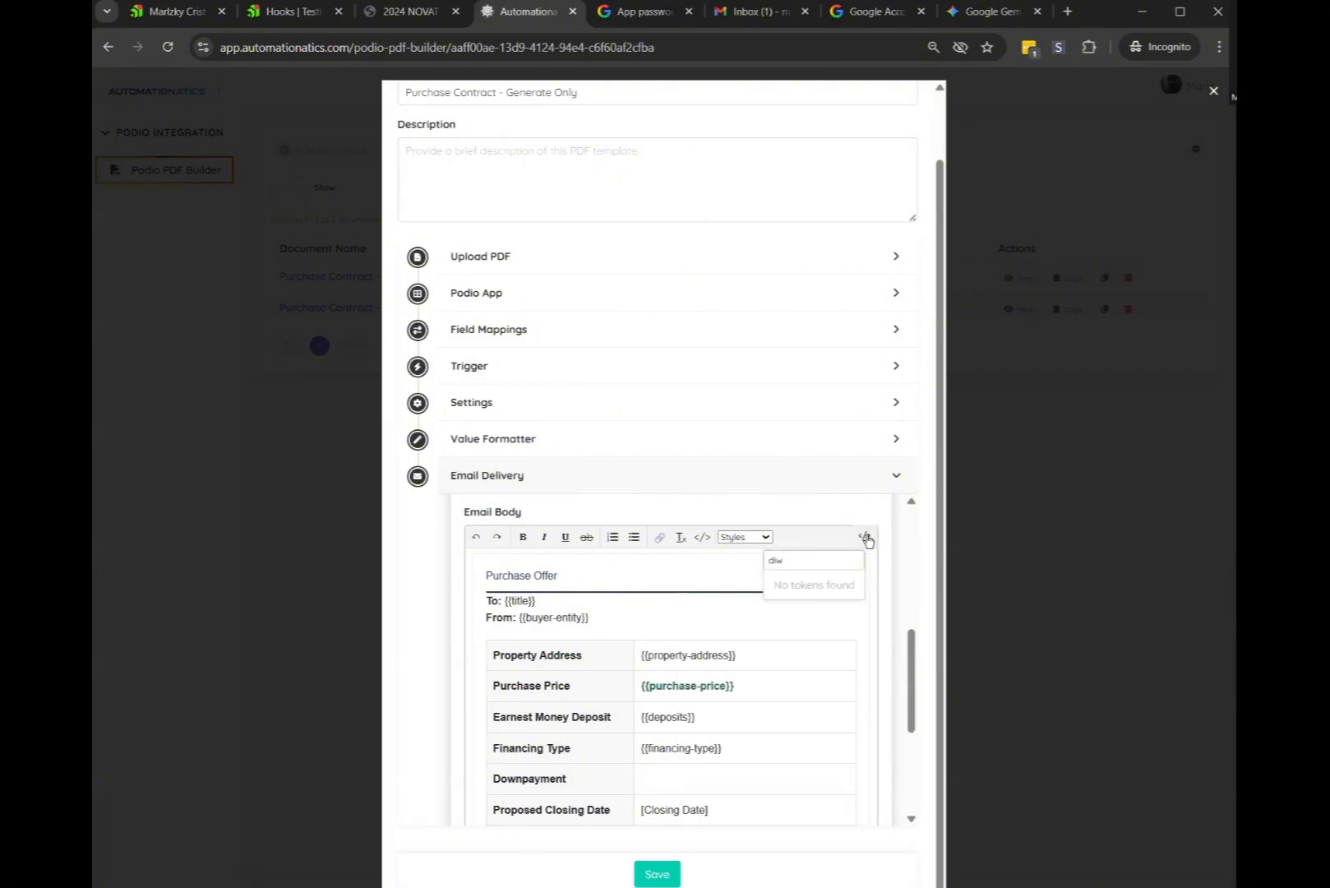
{"action": "key", "text": "BackSpace"}
{"action": "type", "text": "own"}
{"action": "type", "text": "perce"}
{"action": "left_click", "coordinate": [812, 584]}
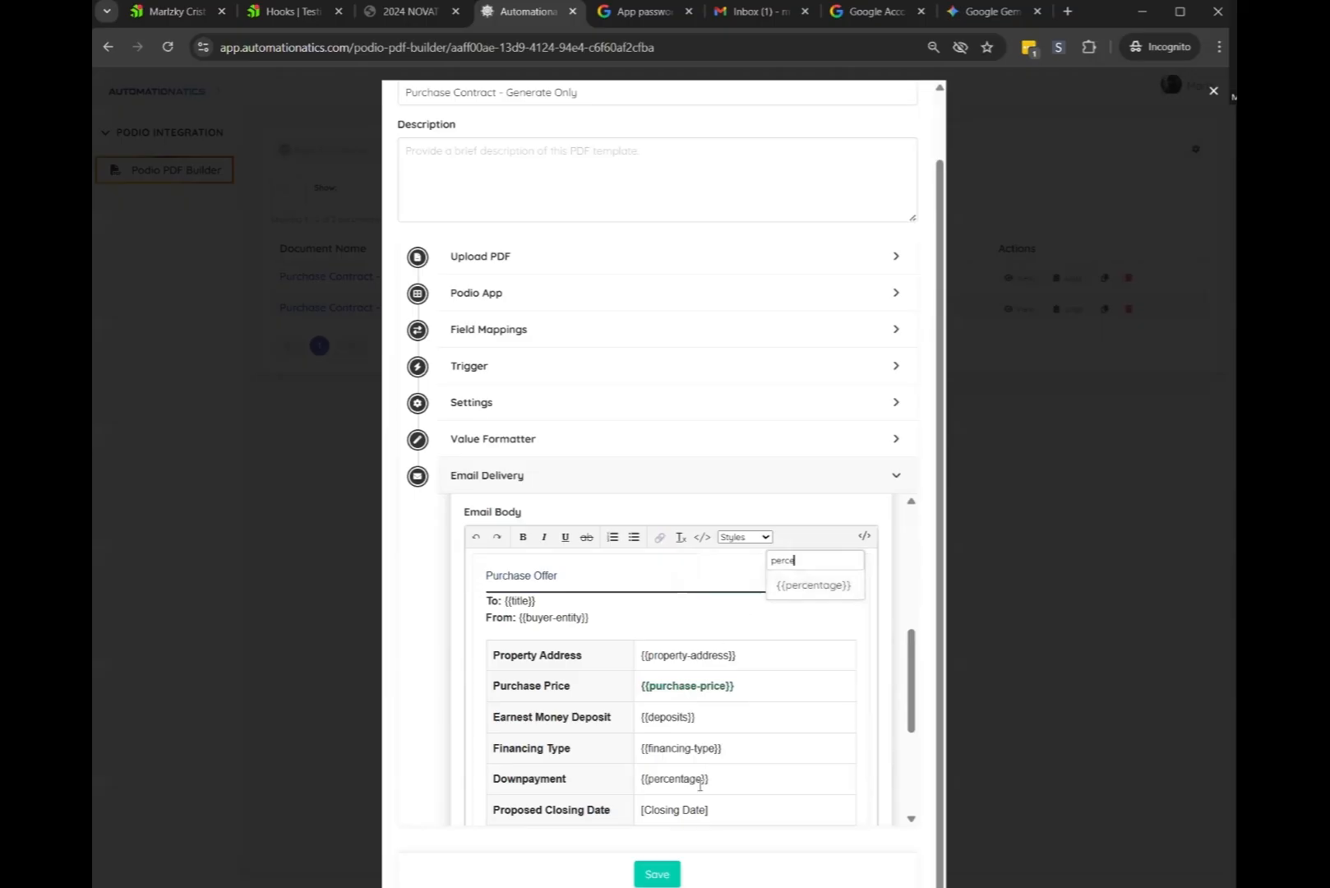
{"action": "triple_click", "coordinate": [674, 809]}
{"action": "key", "text": "BackSpace"}
{"action": "type", "text": "{{cl"}
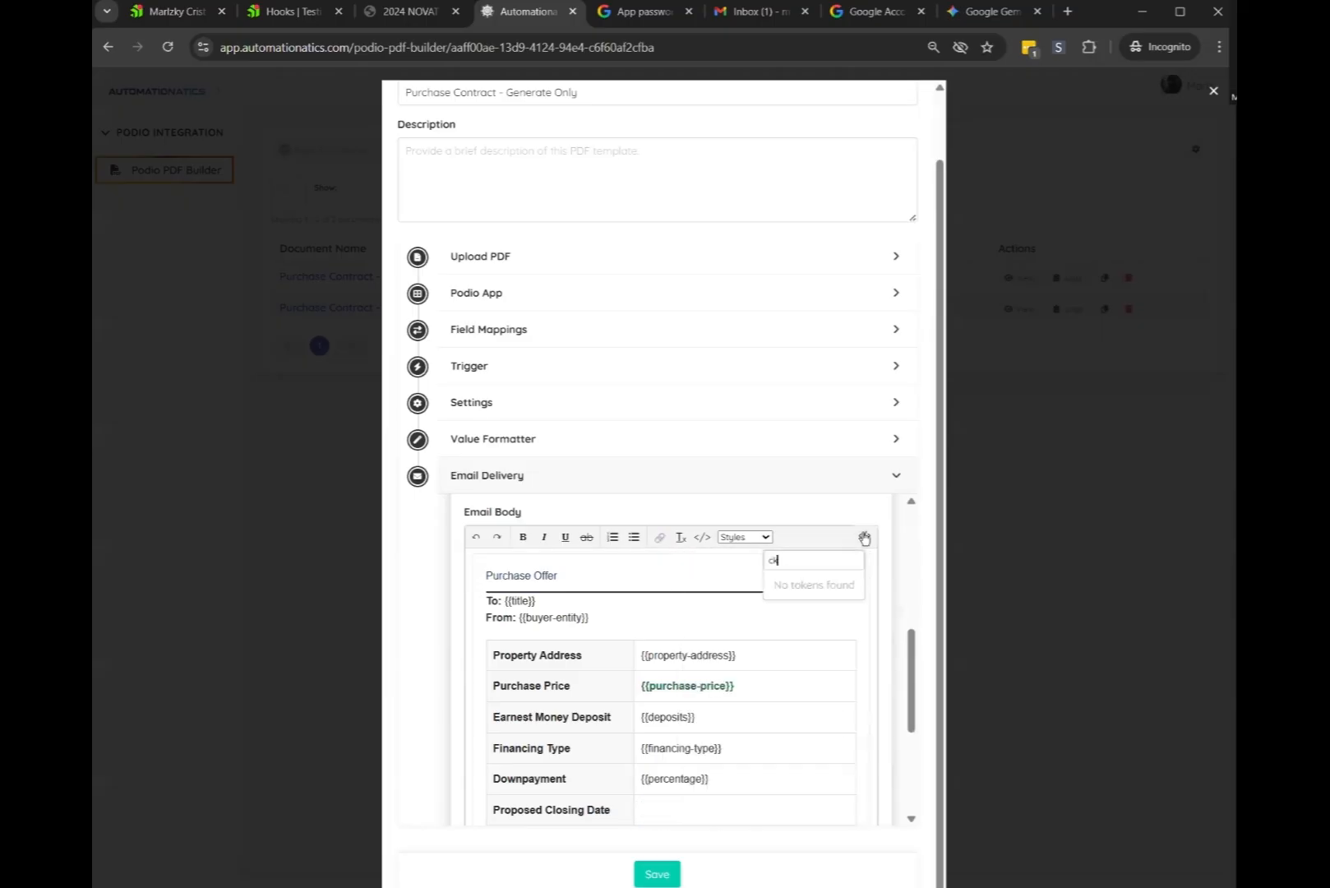
{"action": "key", "text": "BackSpace"}
{"action": "type", "text": "losing"}
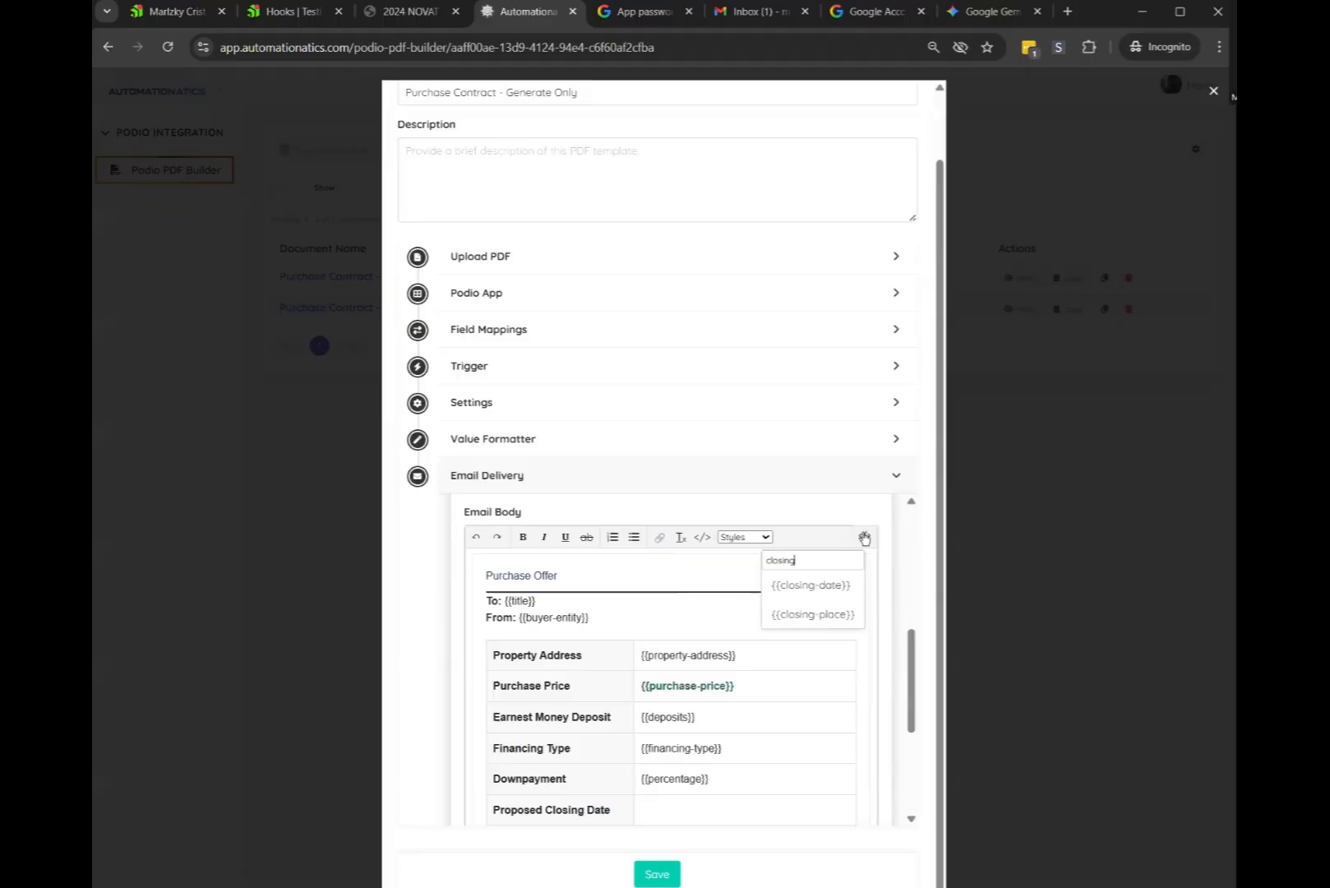
{"action": "left_click", "coordinate": [812, 585]}
Replace the [Deadline] placeholder in the Offer Deadline row with {{deadline-date}}
{"action": "scroll", "coordinate": [682, 723], "scroll_direction": "down", "scroll_amount": 1}
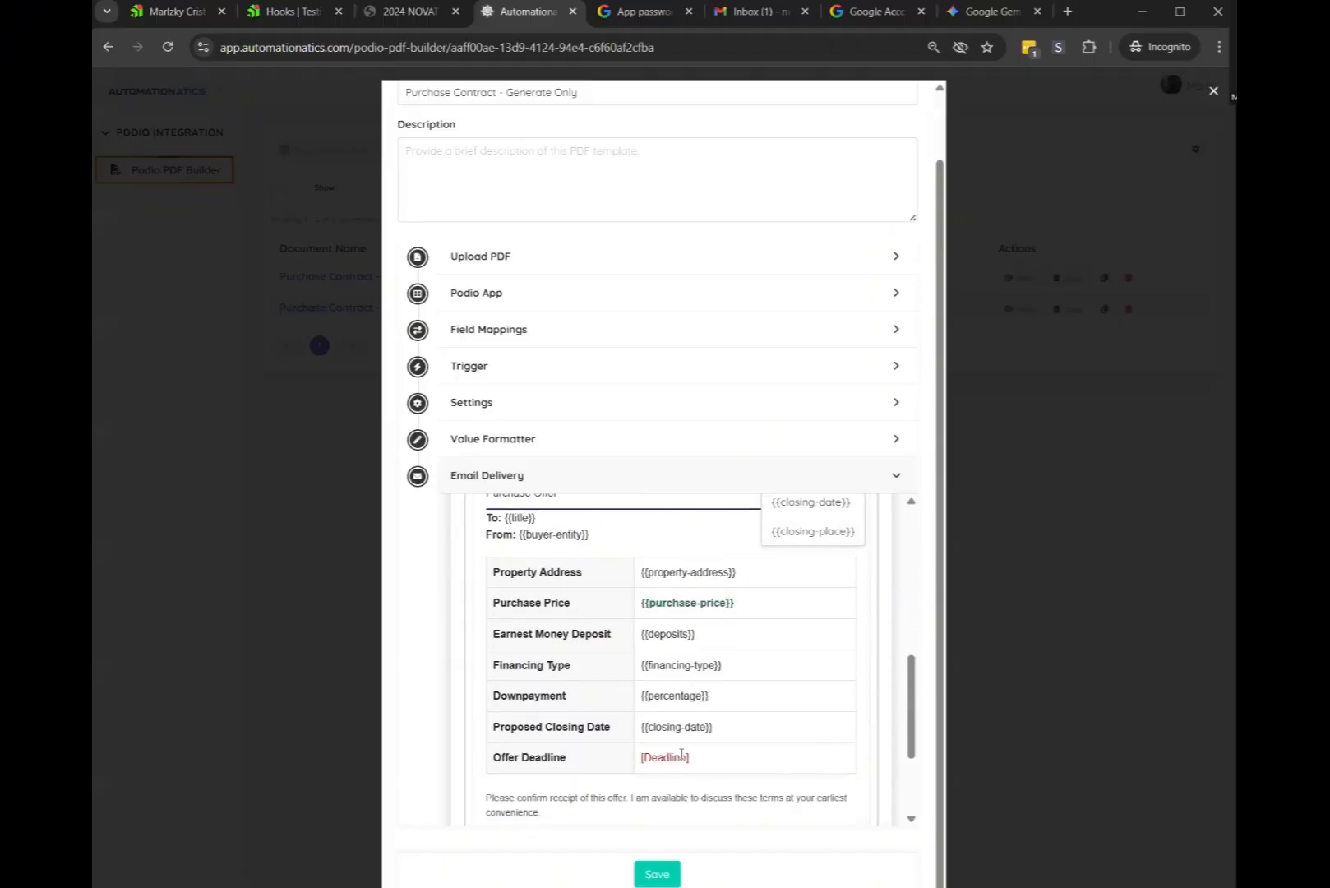
{"action": "left_click_drag", "start_coordinate": [690, 757], "coordinate": [641, 757]}
{"action": "key", "text": "BackSpace"}
{"action": "scroll", "coordinate": [822, 608], "scroll_direction": "up", "scroll_amount": 1}
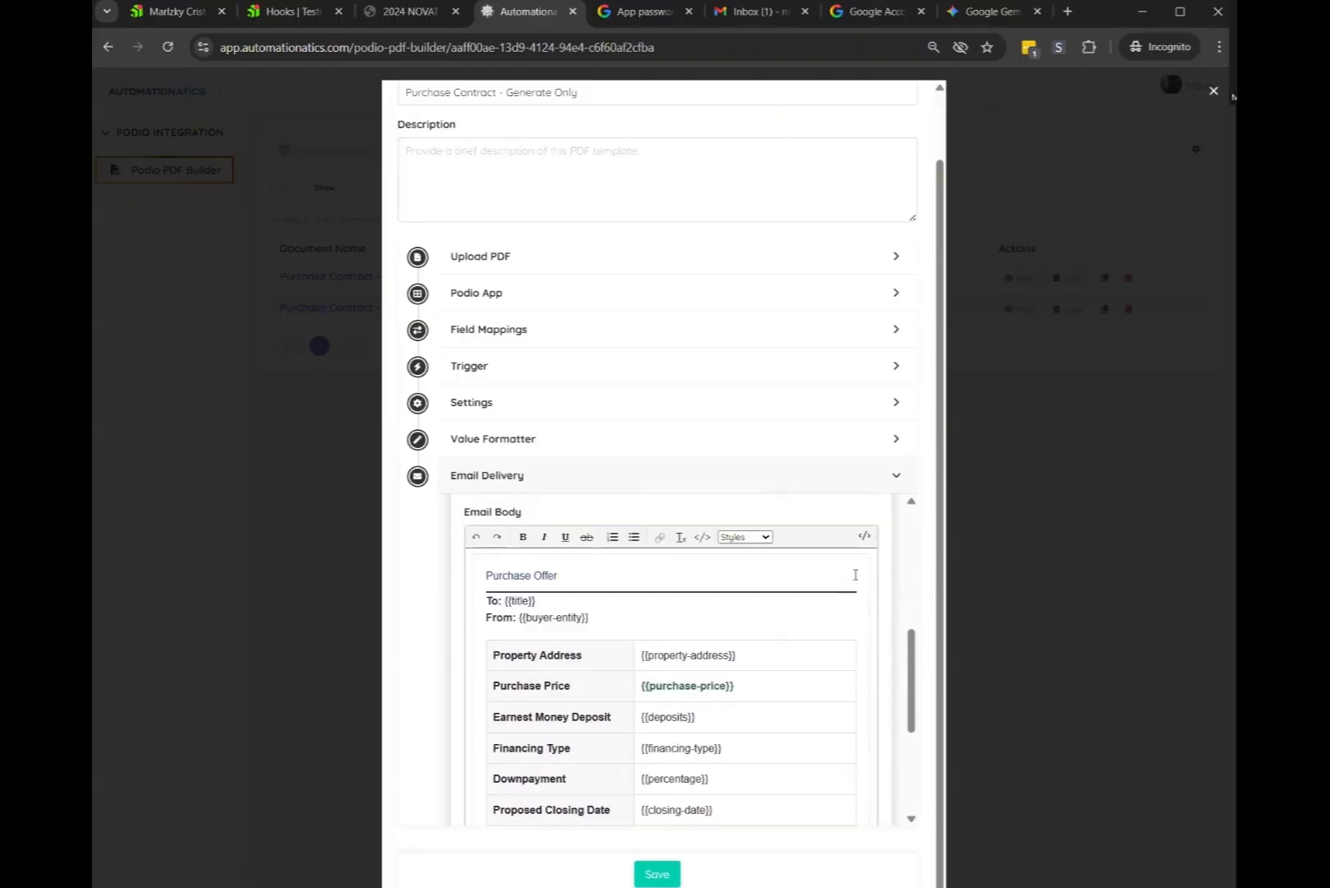
{"action": "left_click", "coordinate": [865, 537]}
{"action": "type", "text": "dec"}
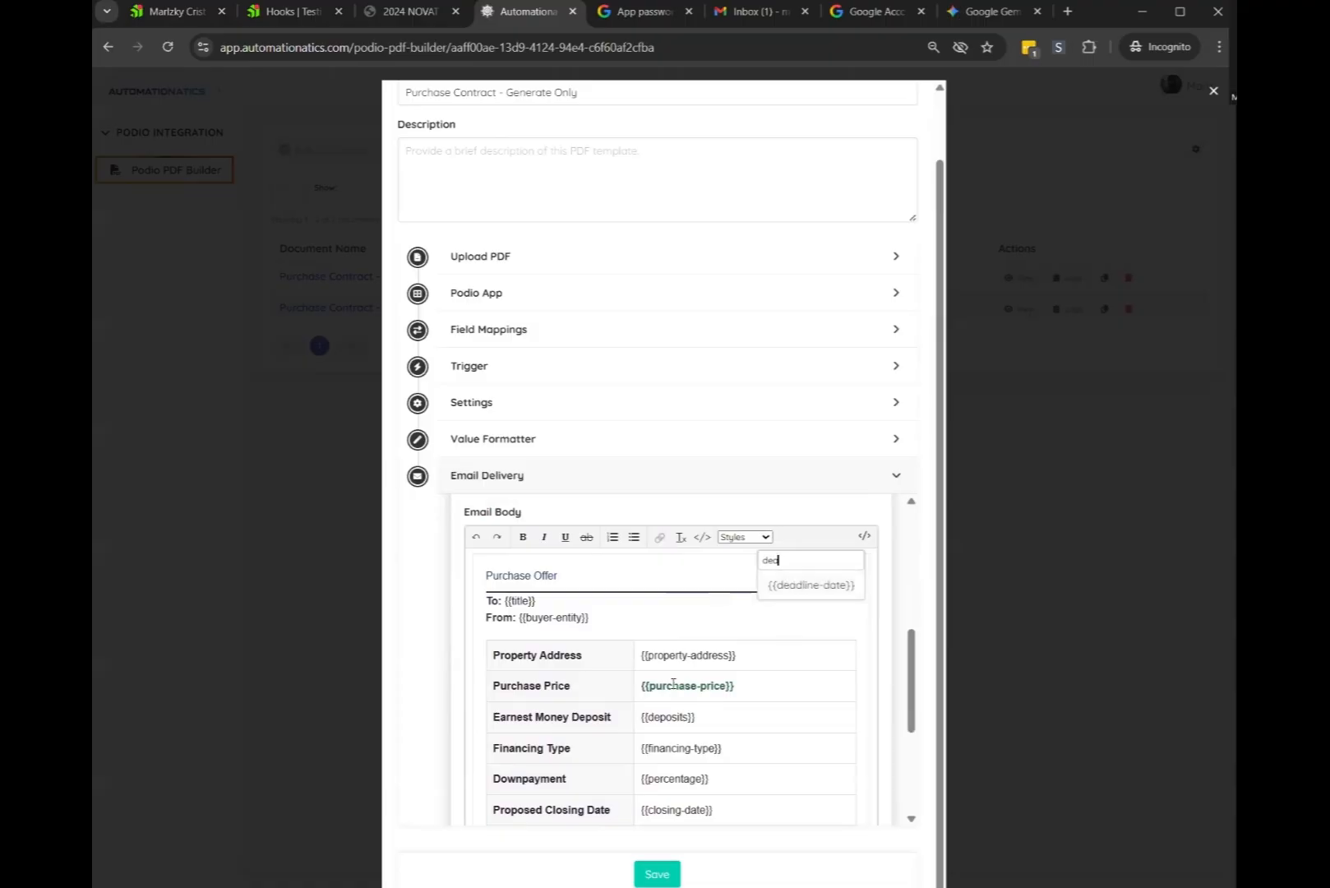
{"action": "left_click", "coordinate": [789, 586]}
Remove the closing [Buyer Name] placeholder so the signature reads {{buyer-entity}}
{"action": "scroll", "coordinate": [575, 765], "scroll_direction": "down", "scroll_amount": 1}
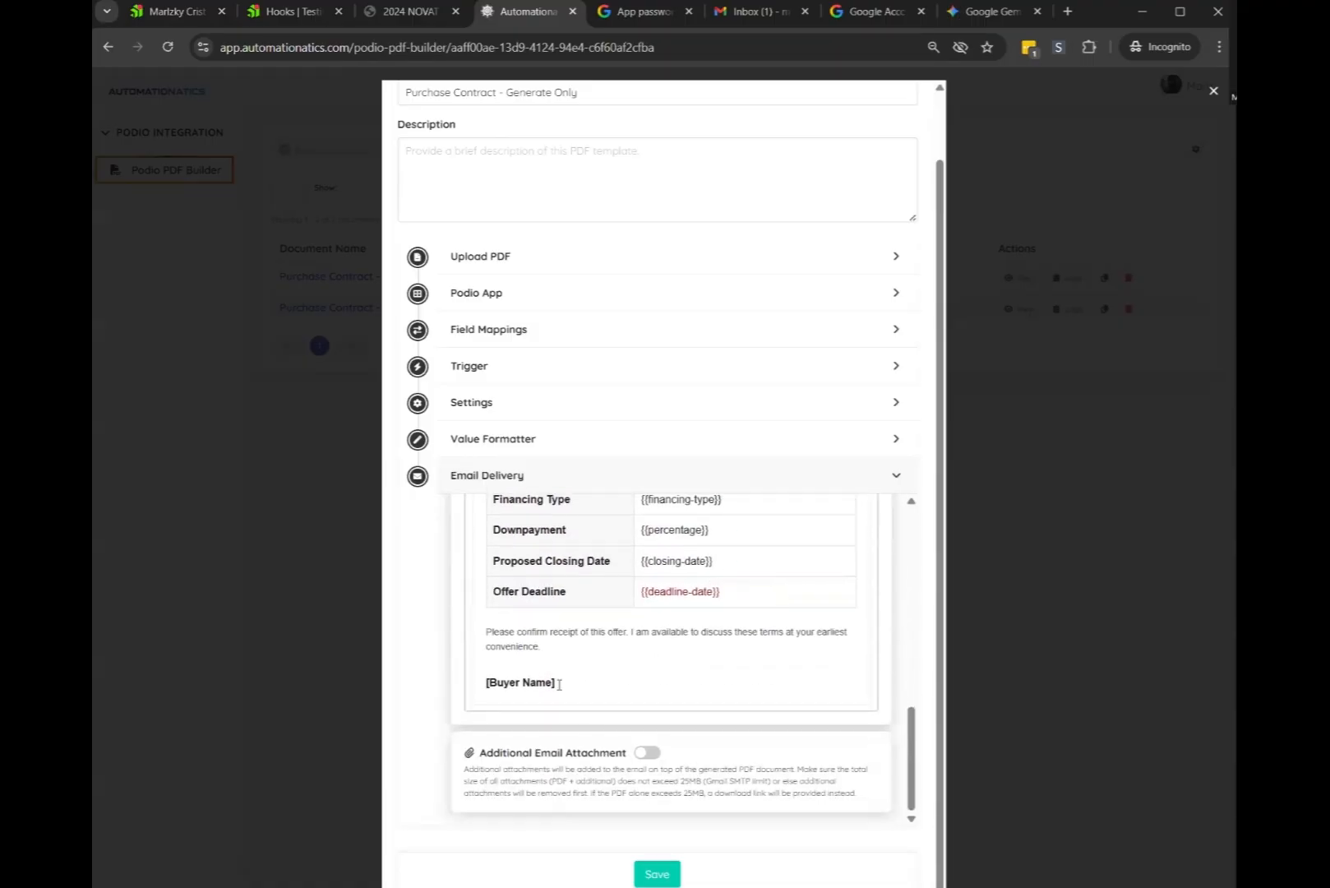
{"action": "left_click_drag", "start_coordinate": [558, 680], "coordinate": [473, 674]}
{"action": "key", "text": "BackSpace"}
{"action": "scroll", "coordinate": [882, 572], "scroll_direction": "up", "scroll_amount": 2}
{"action": "scroll", "coordinate": [882, 572], "scroll_direction": "up", "scroll_amount": 2}
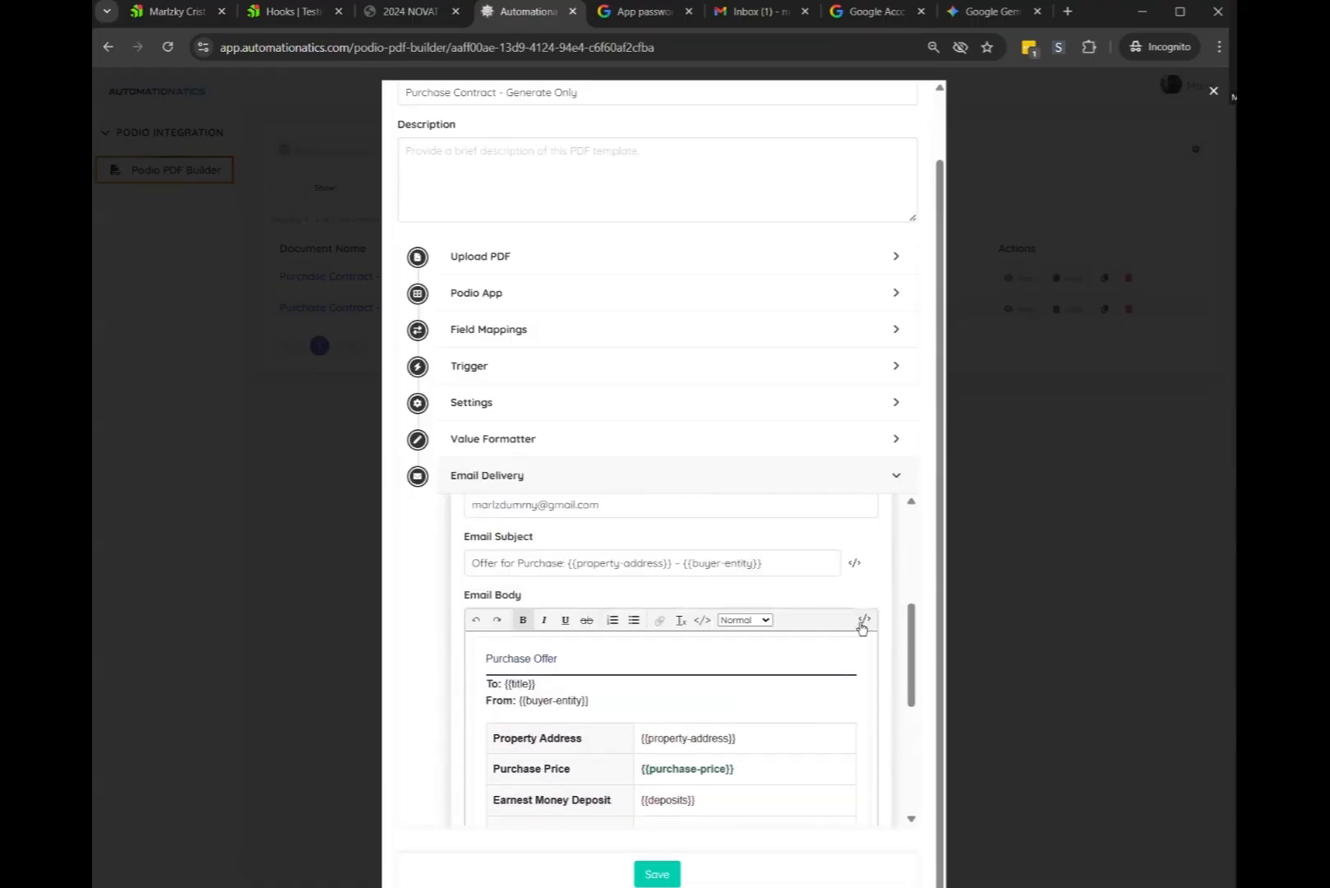
{"action": "left_click", "coordinate": [863, 619]}
{"action": "scroll", "coordinate": [611, 697], "scroll_direction": "down", "scroll_amount": 3}
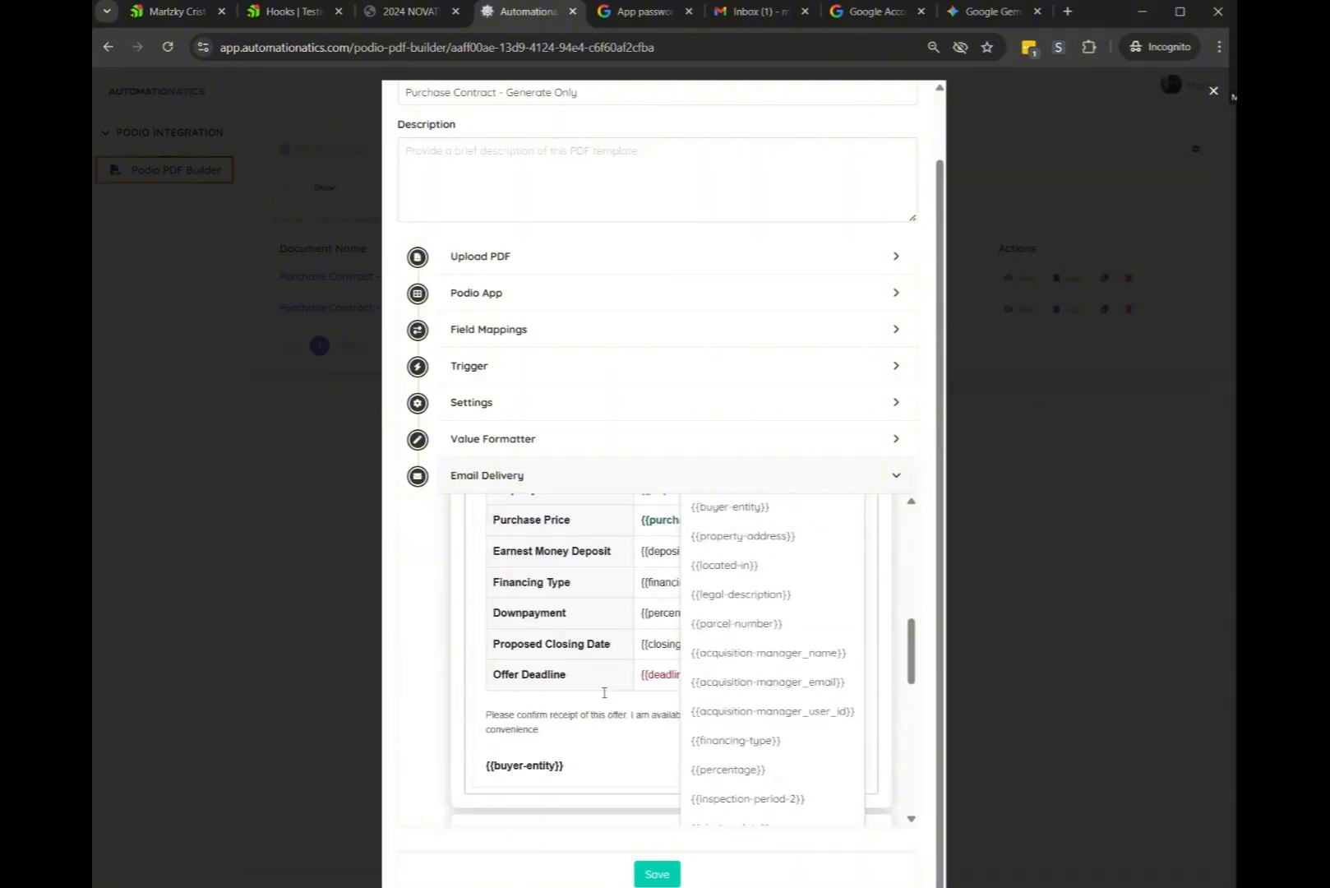
{"action": "left_click", "coordinate": [609, 671]}
{"action": "scroll", "coordinate": [609, 671], "scroll_direction": "up", "scroll_amount": 2}
{"action": "scroll", "coordinate": [609, 671], "scroll_direction": "down", "scroll_amount": 2}
{"action": "scroll", "coordinate": [594, 679], "scroll_direction": "down", "scroll_amount": 1}
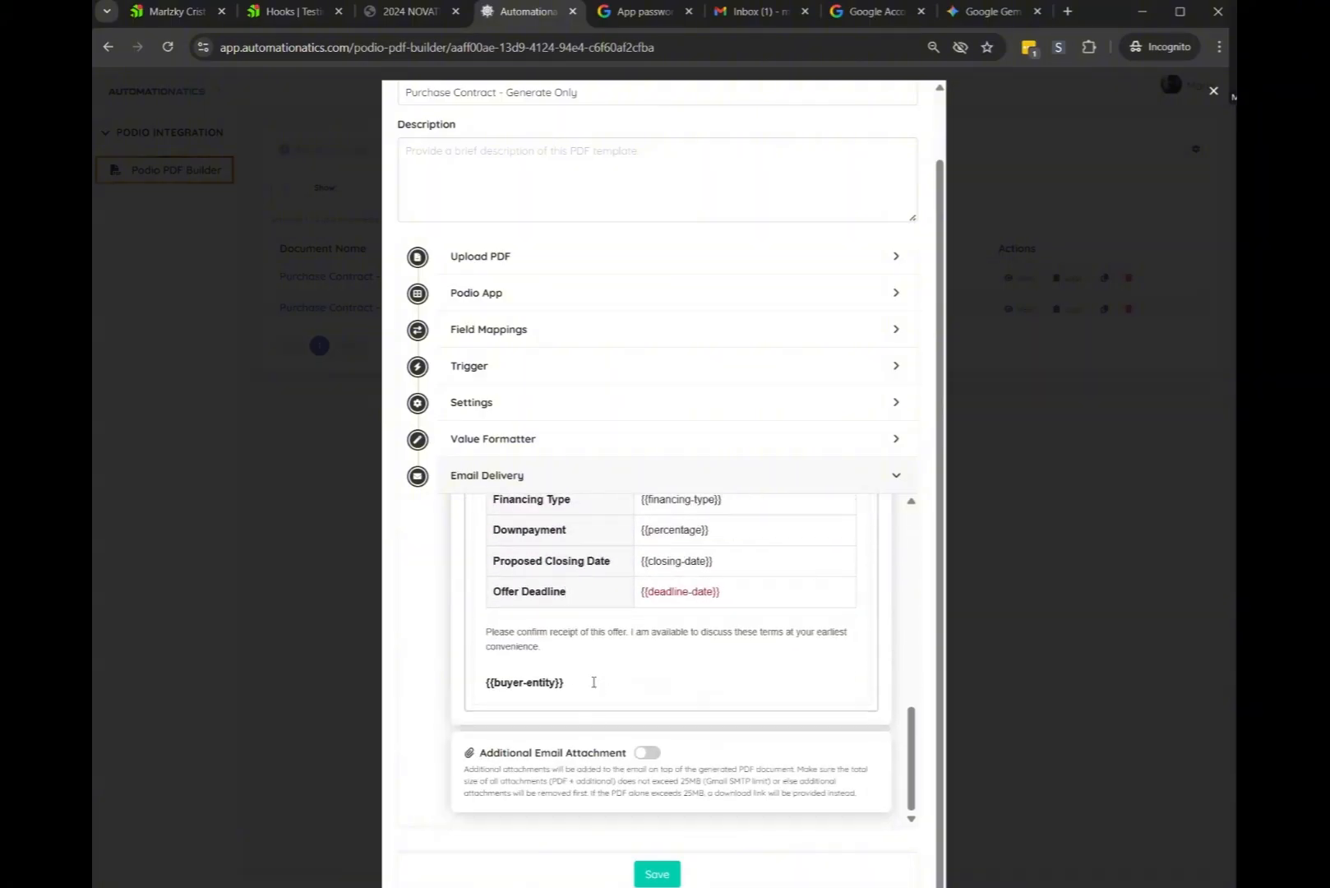
{"action": "scroll", "coordinate": [667, 670], "scroll_direction": "up", "scroll_amount": 5}
{"action": "scroll", "coordinate": [642, 600], "scroll_direction": "down", "scroll_amount": 4}
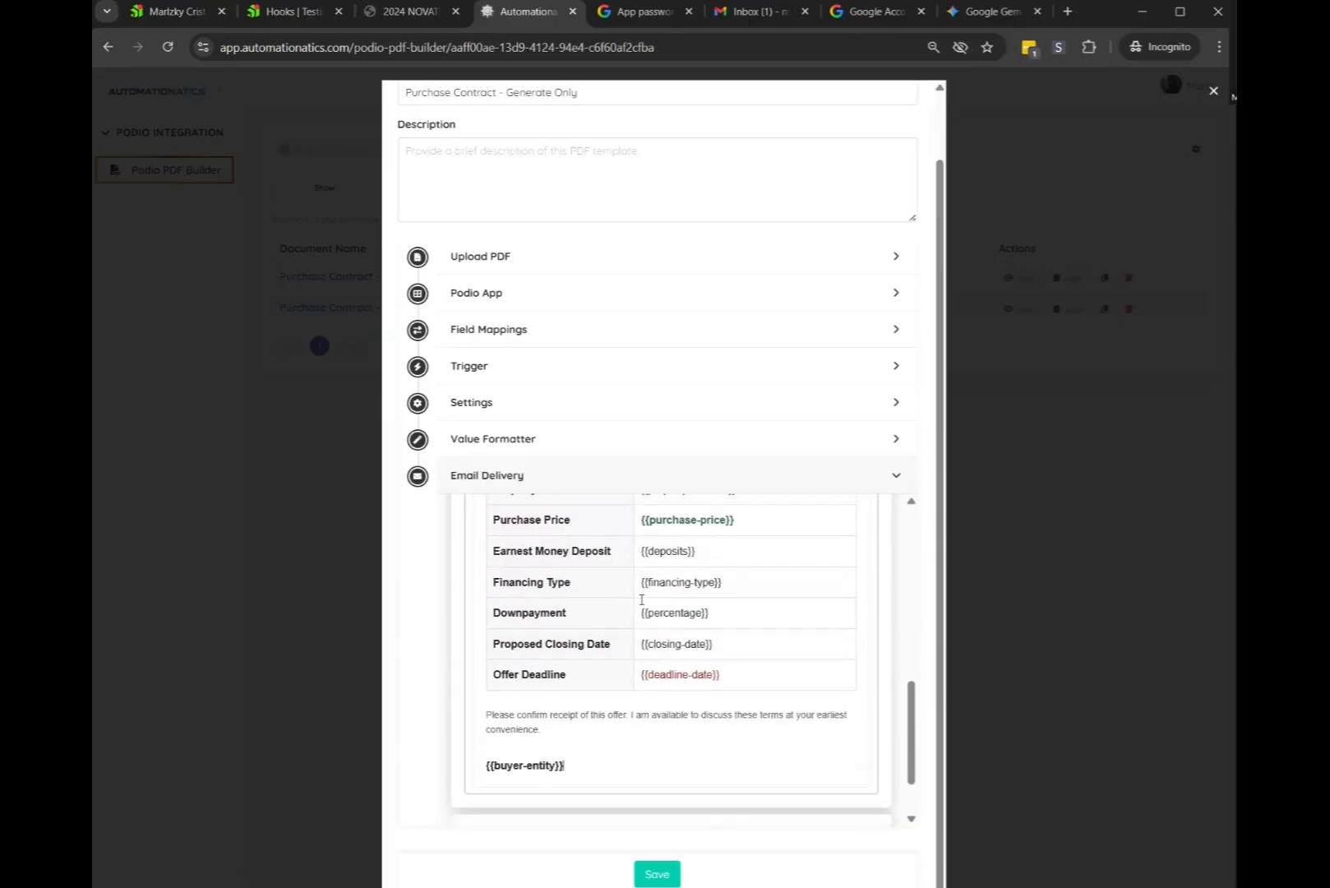
Add the phone number 32131212 on a new line below the {{buyer-entity}} signature
{"action": "left_click", "coordinate": [602, 772]}
{"action": "key", "text": "Return"}
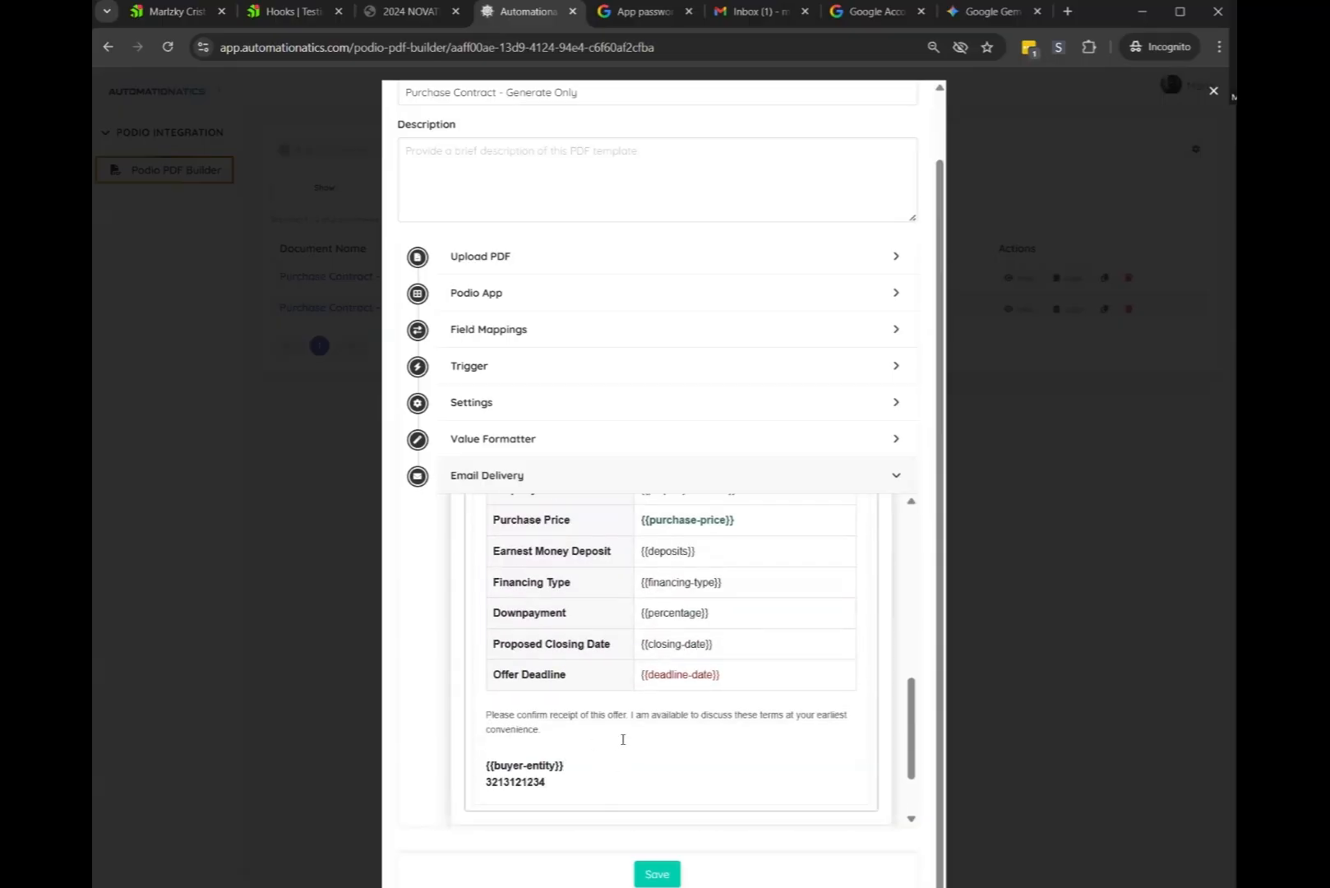
{"action": "scroll", "coordinate": [630, 727], "scroll_direction": "up", "scroll_amount": 6}
{"action": "scroll", "coordinate": [639, 713], "scroll_direction": "down", "scroll_amount": 8}
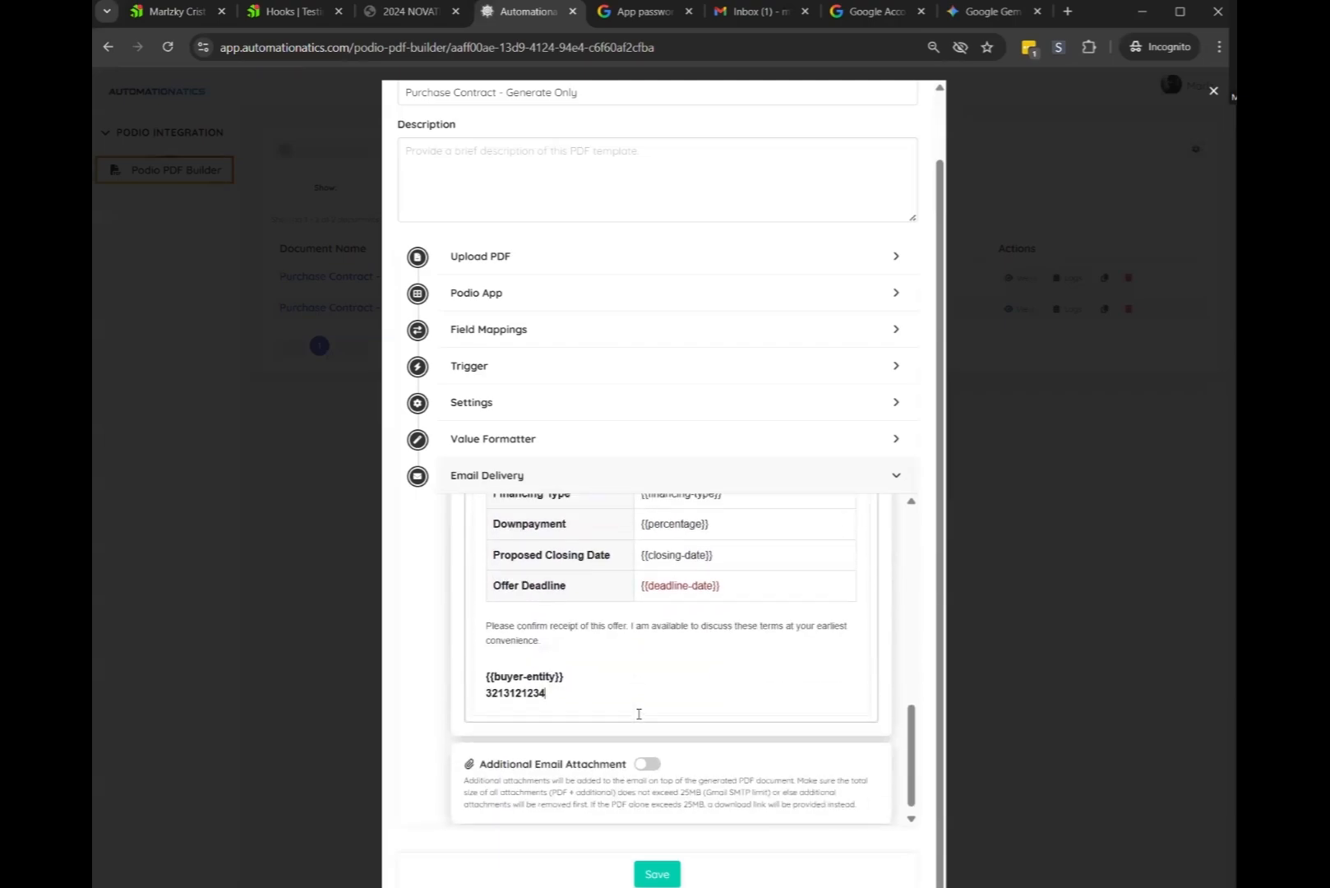
{"action": "left_click_drag", "start_coordinate": [482, 754], "coordinate": [574, 754]}
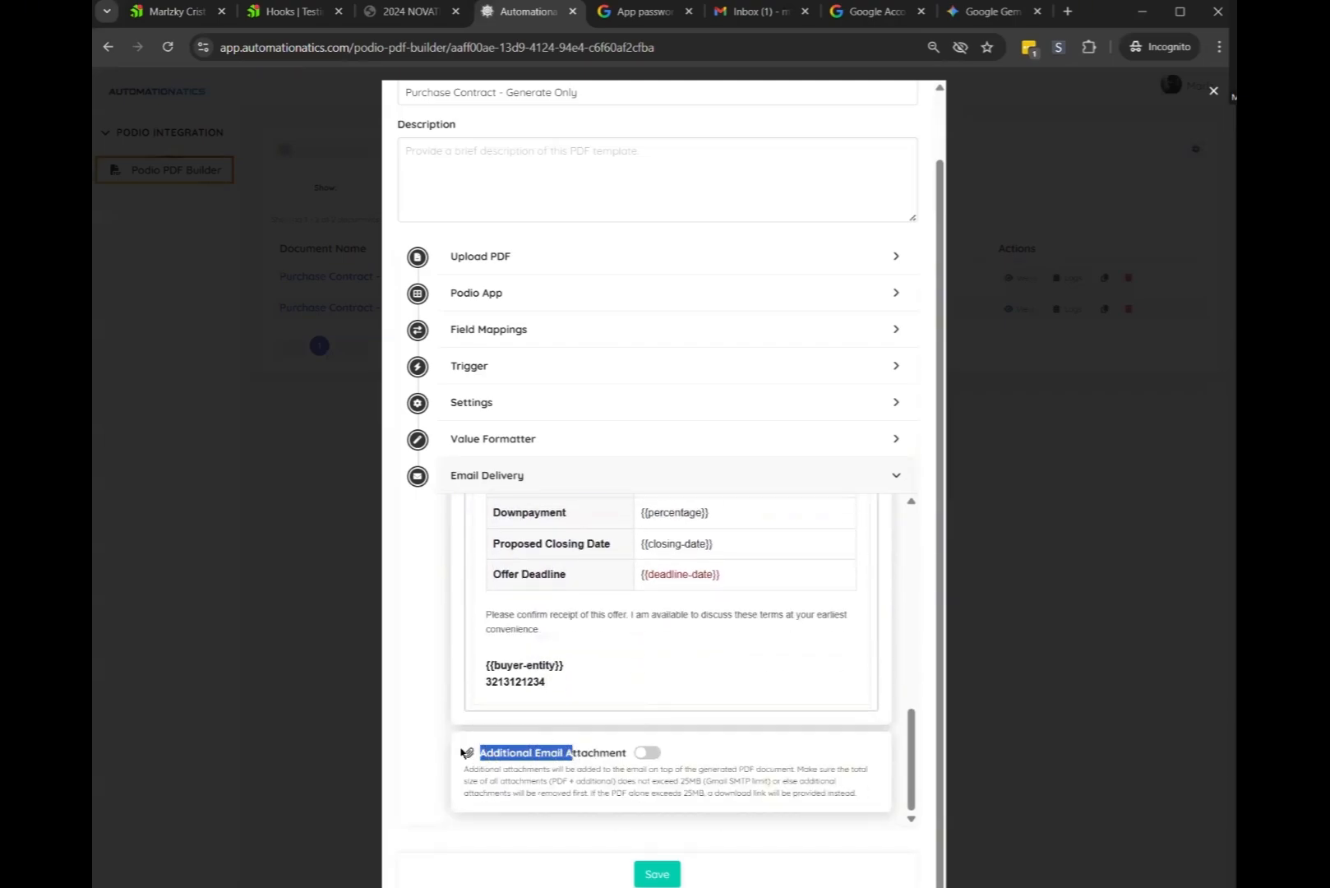
Ask Gemini to 'generate proof of dund in image' for a proof-of-funds picture
{"action": "left_click", "coordinate": [499, 767]}
{"action": "left_click", "coordinate": [993, 11]}
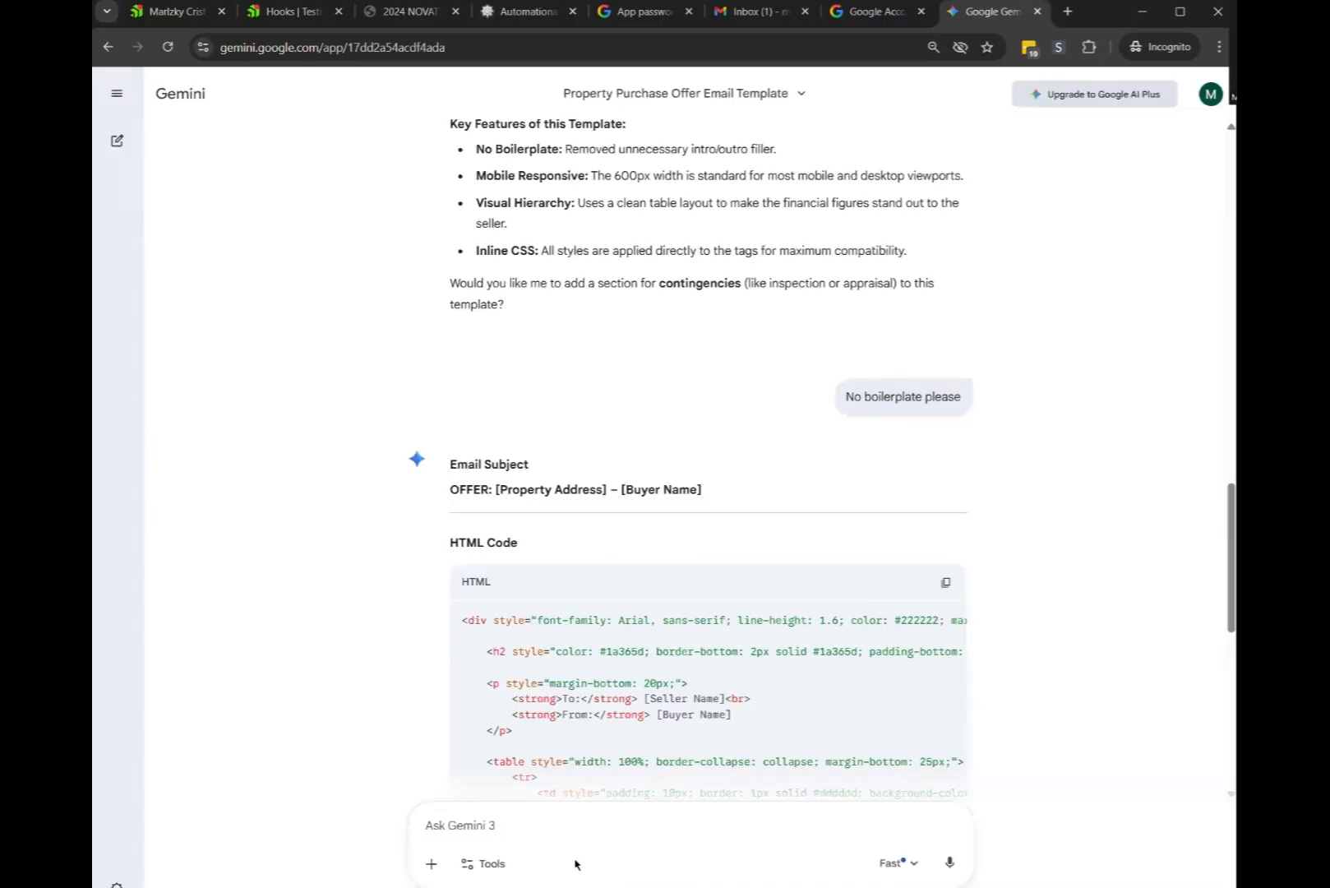
{"action": "type", "text": "generate proof"}
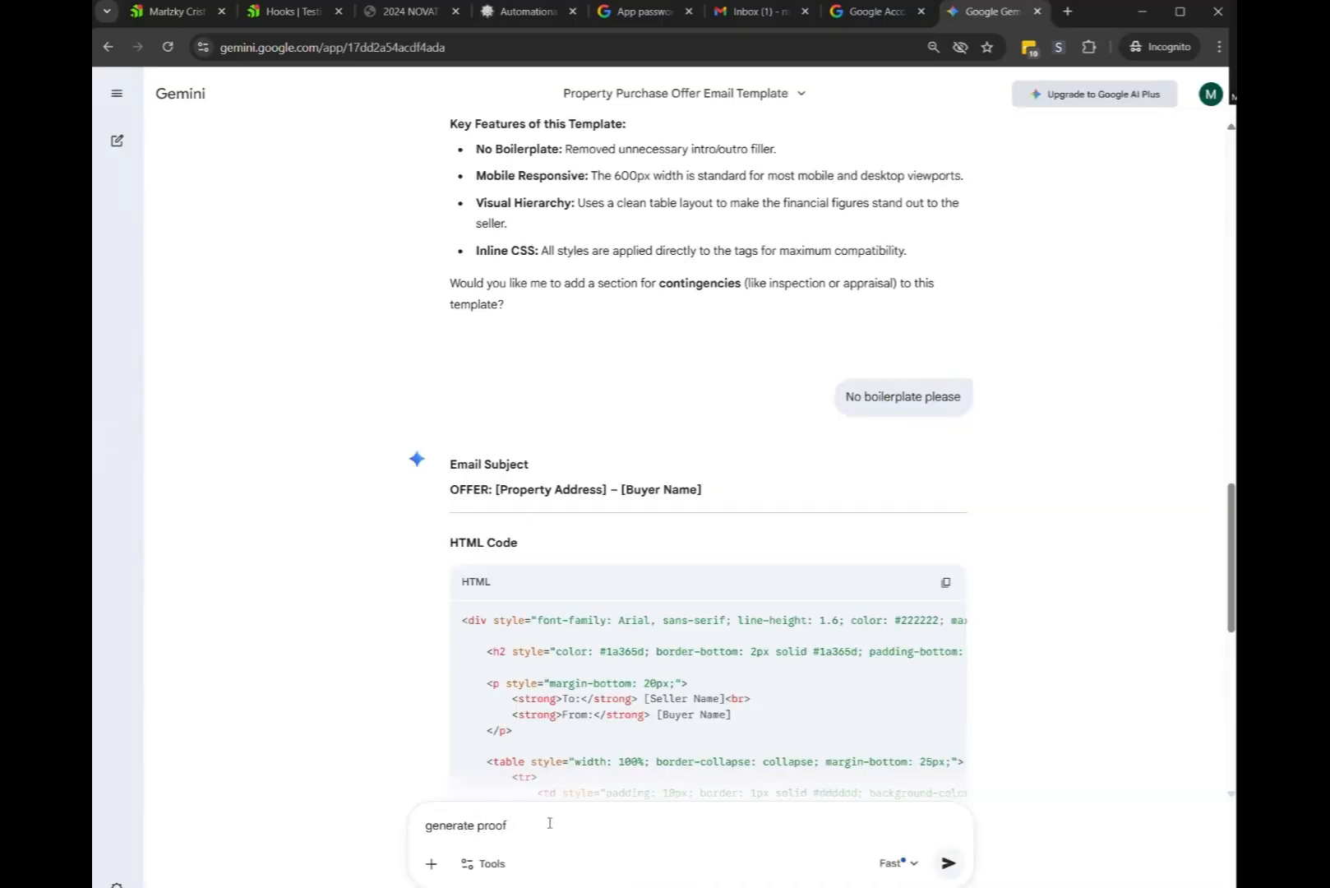
{"action": "type", "text": " of dund in image"}
{"action": "key", "text": "Return"}
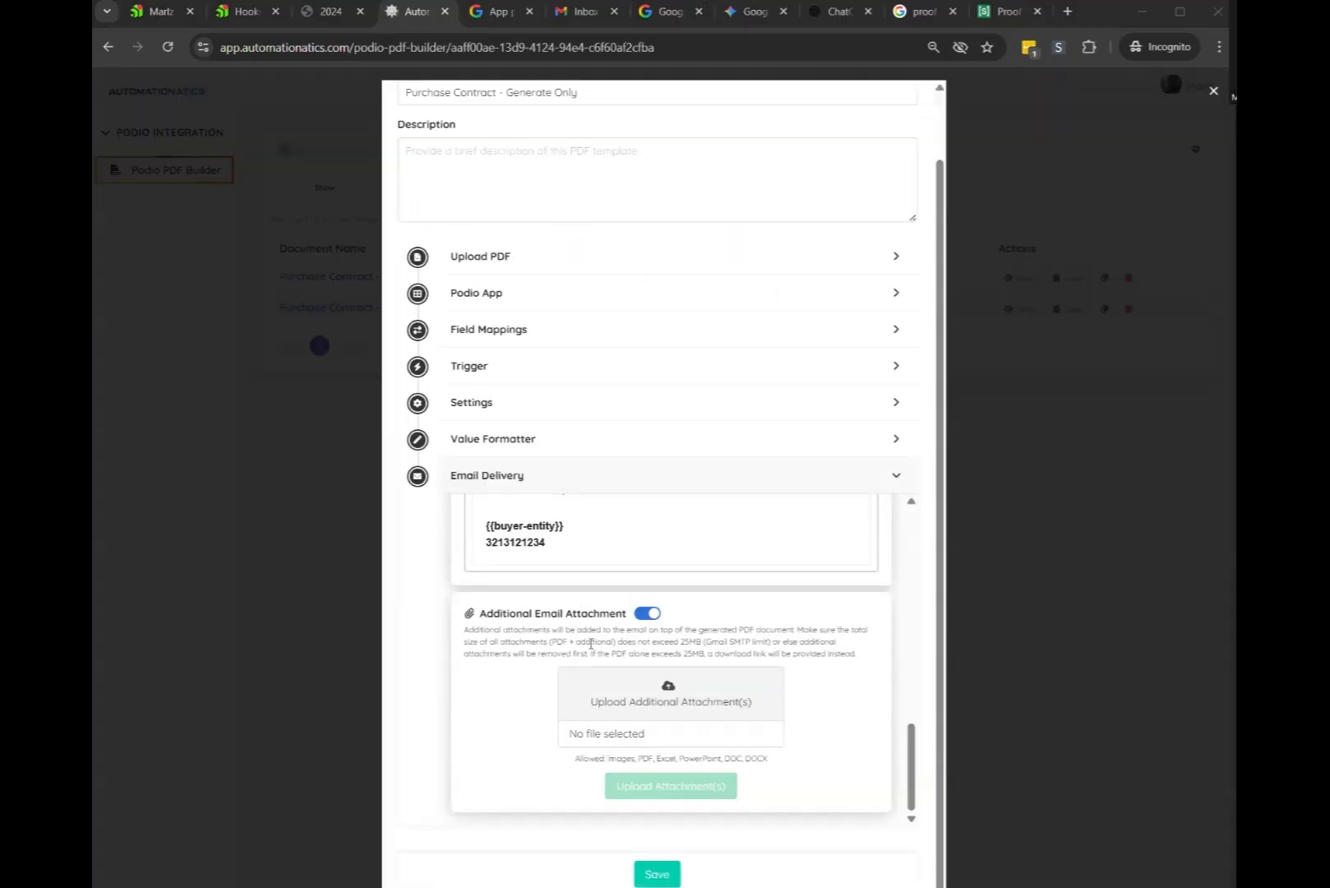
Upload POF.png as an additional email attachment
{"action": "left_click", "coordinate": [721, 704]}
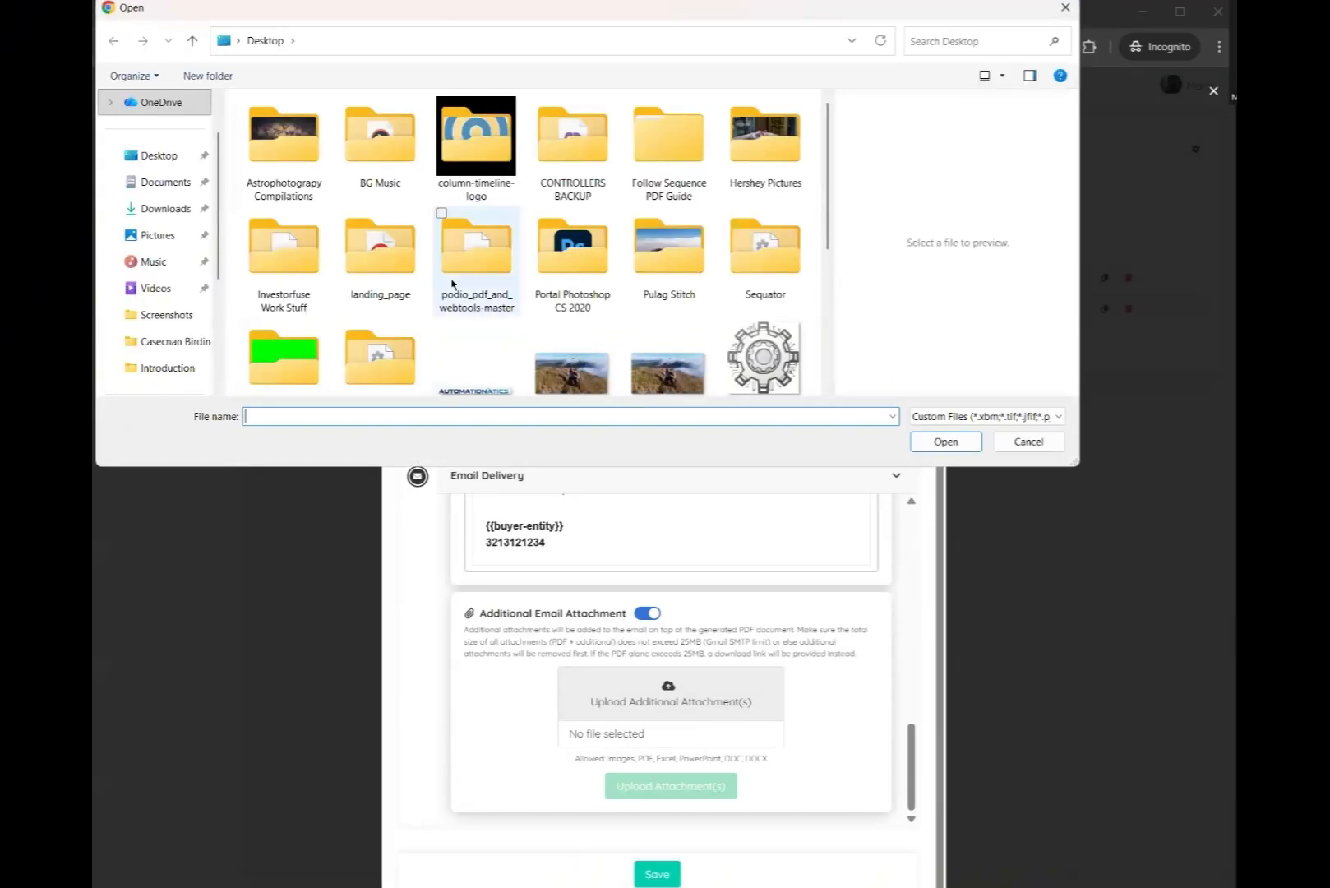
{"action": "scroll", "coordinate": [515, 309], "scroll_direction": "down", "scroll_amount": 5}
{"action": "double_click", "coordinate": [577, 227]}
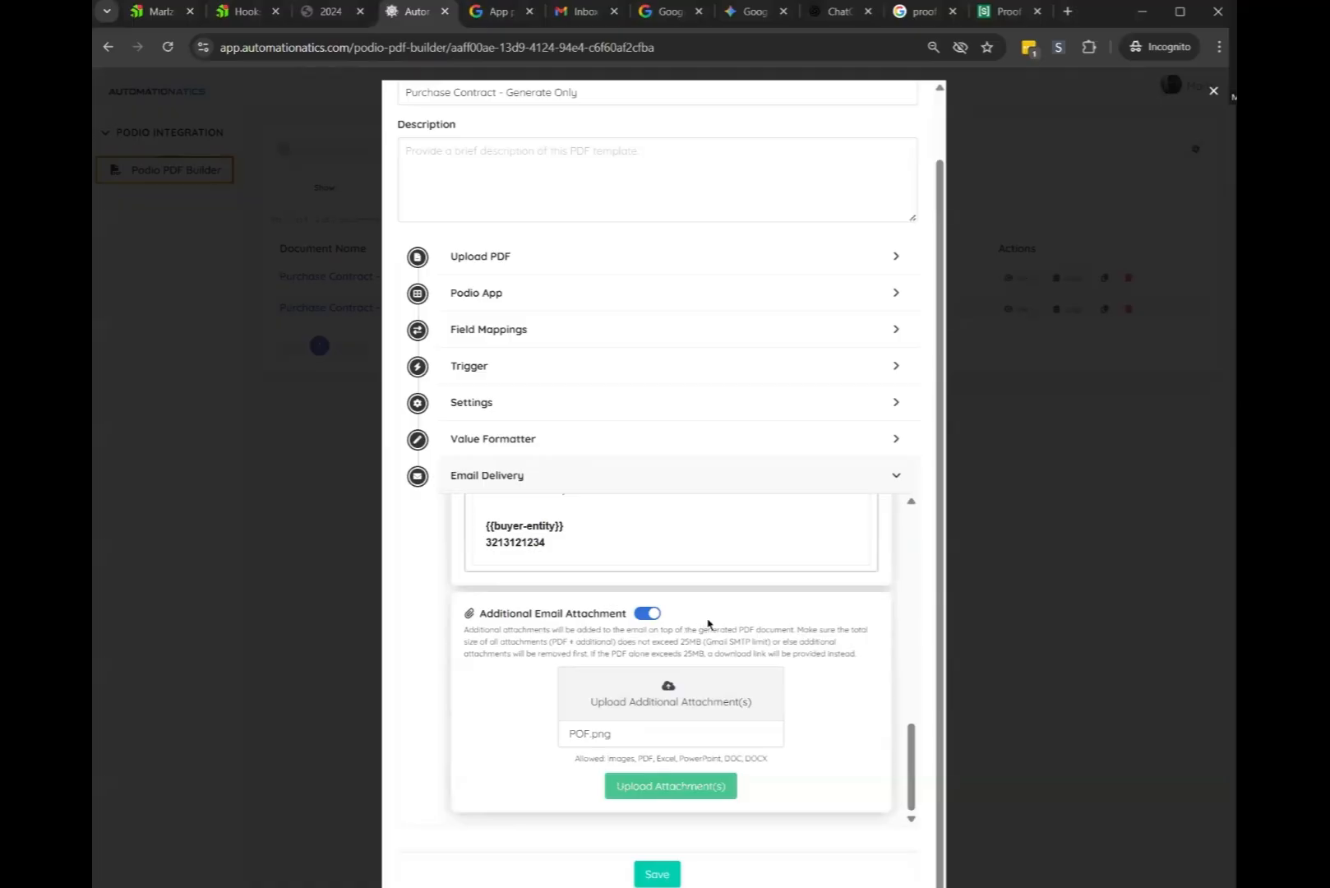
{"action": "left_click", "coordinate": [643, 791]}
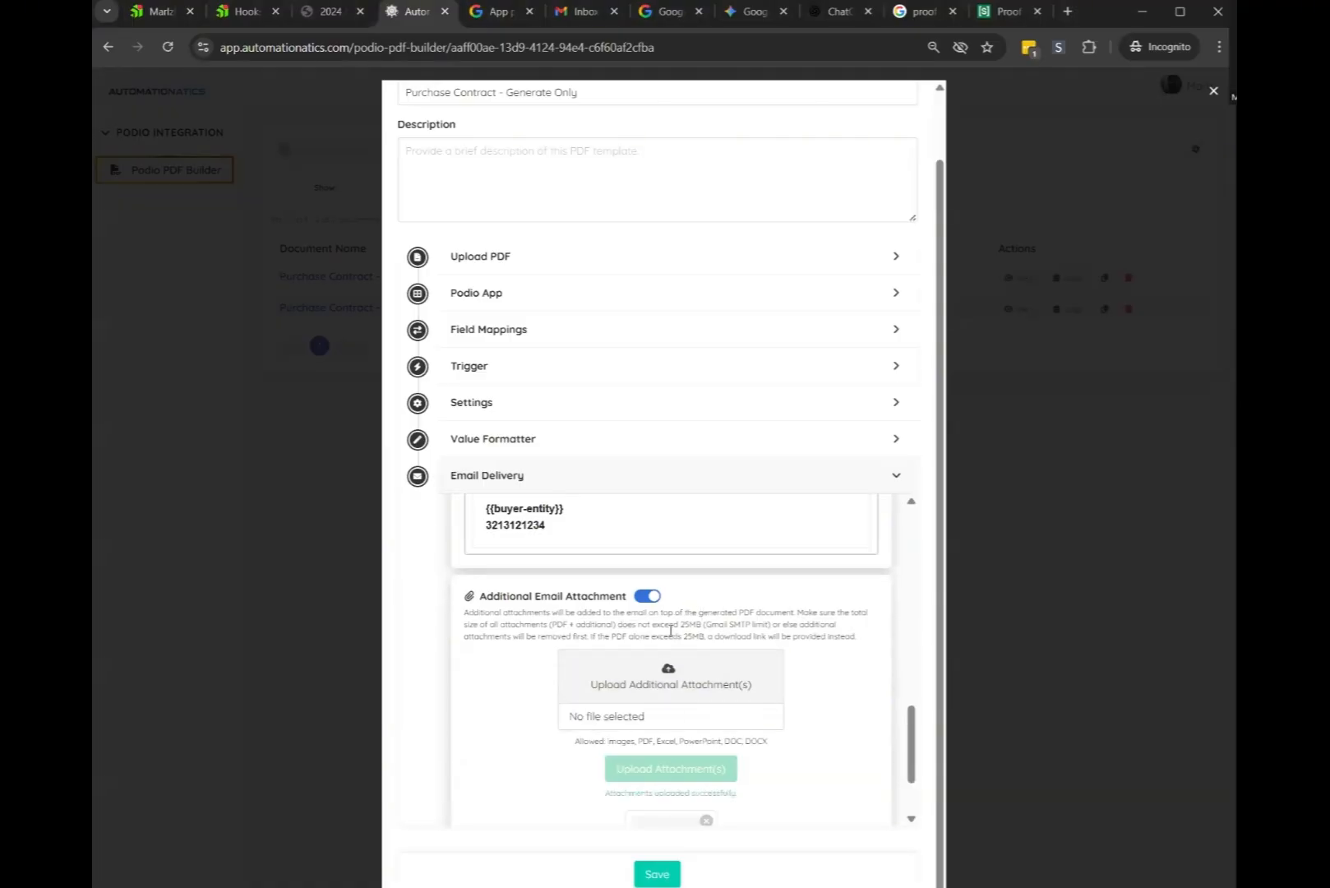
Test-download the uploaded POF.png, cancel saving it, and save the template
{"action": "scroll", "coordinate": [670, 630], "scroll_direction": "down", "scroll_amount": 2}
{"action": "scroll", "coordinate": [795, 730], "scroll_direction": "up", "scroll_amount": 1}
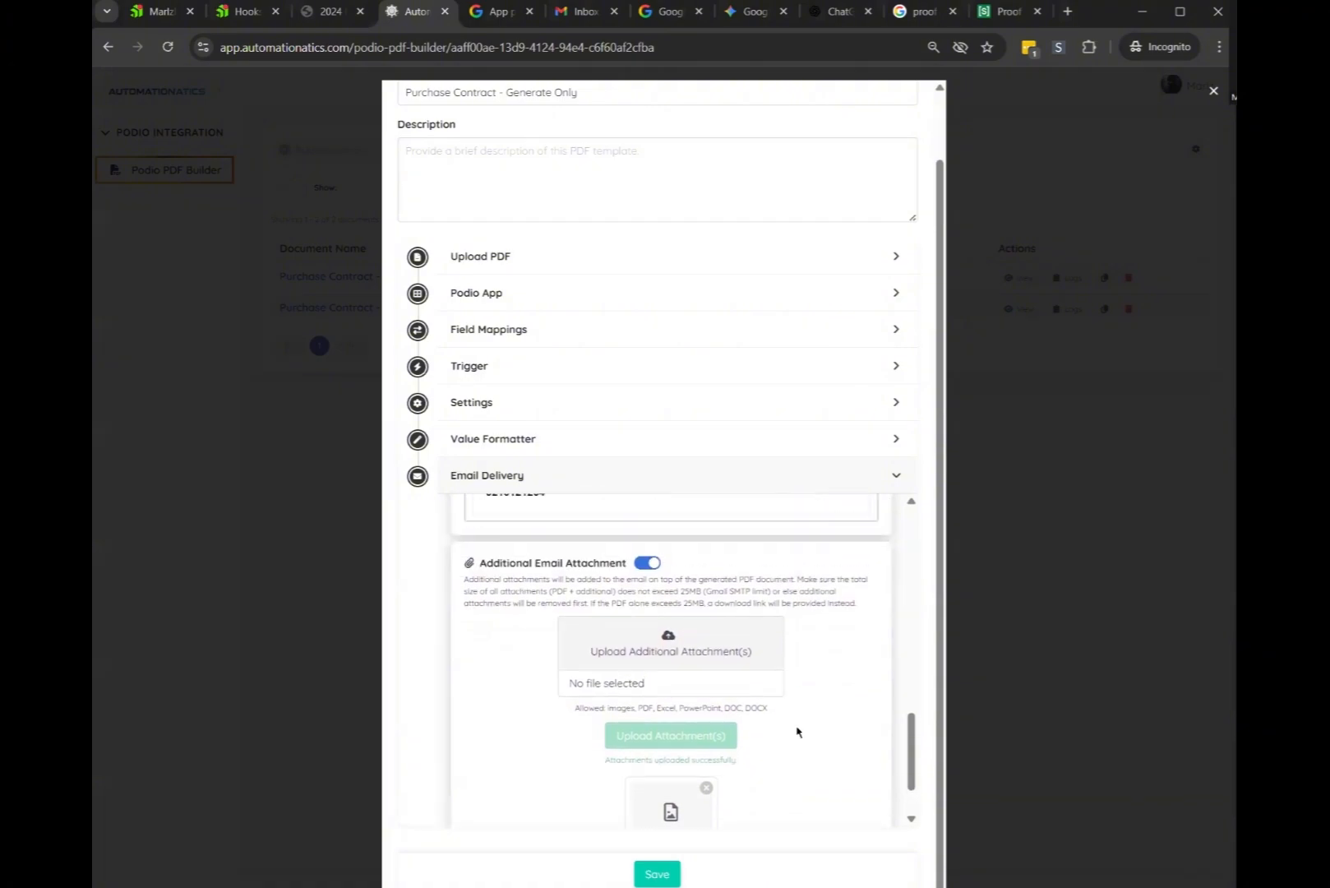
{"action": "scroll", "coordinate": [785, 723], "scroll_direction": "down", "scroll_amount": 1}
{"action": "left_click", "coordinate": [670, 770]}
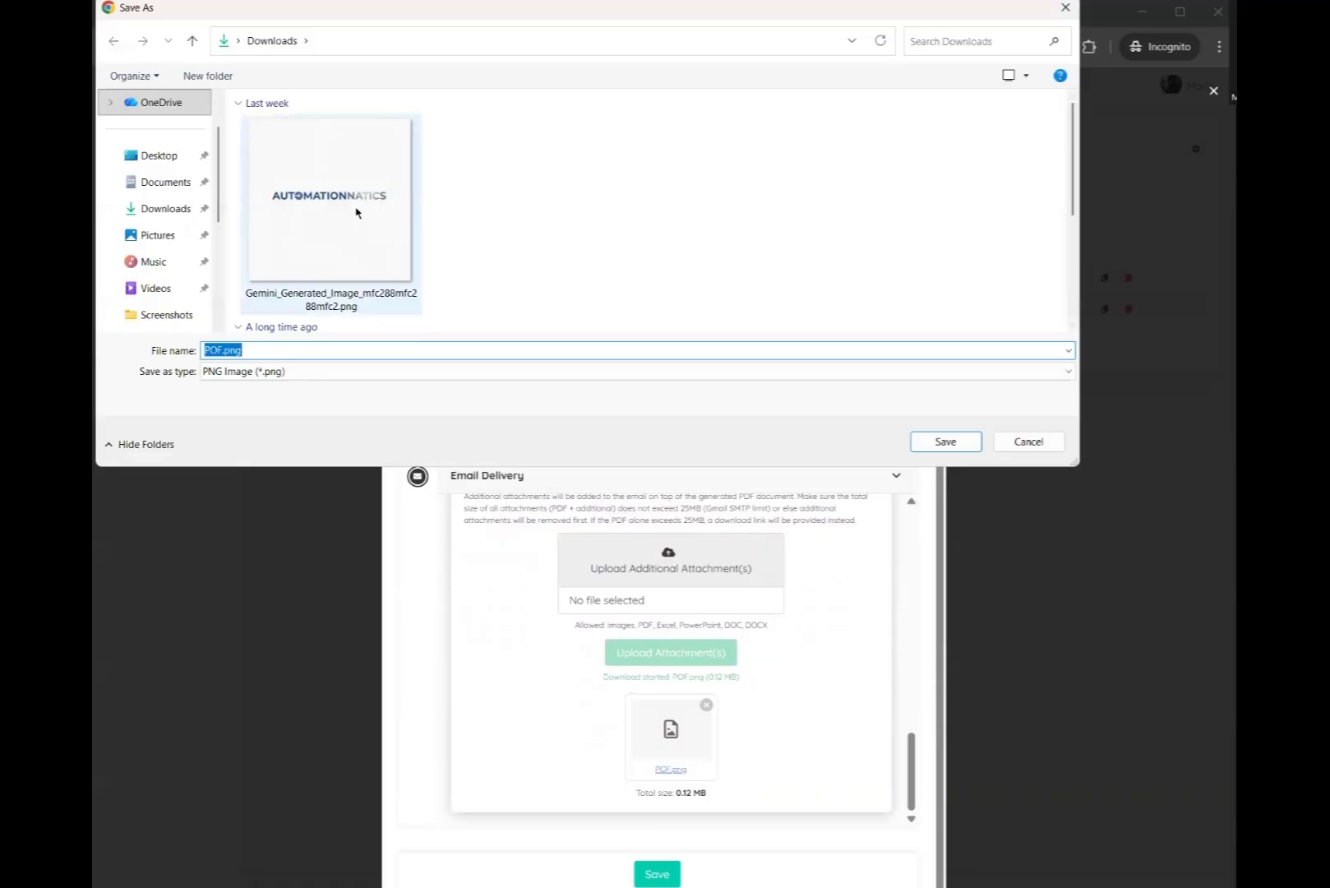
{"action": "left_click", "coordinate": [1035, 441]}
{"action": "scroll", "coordinate": [849, 632], "scroll_direction": "up", "scroll_amount": 5}
{"action": "scroll", "coordinate": [817, 633], "scroll_direction": "up", "scroll_amount": 2}
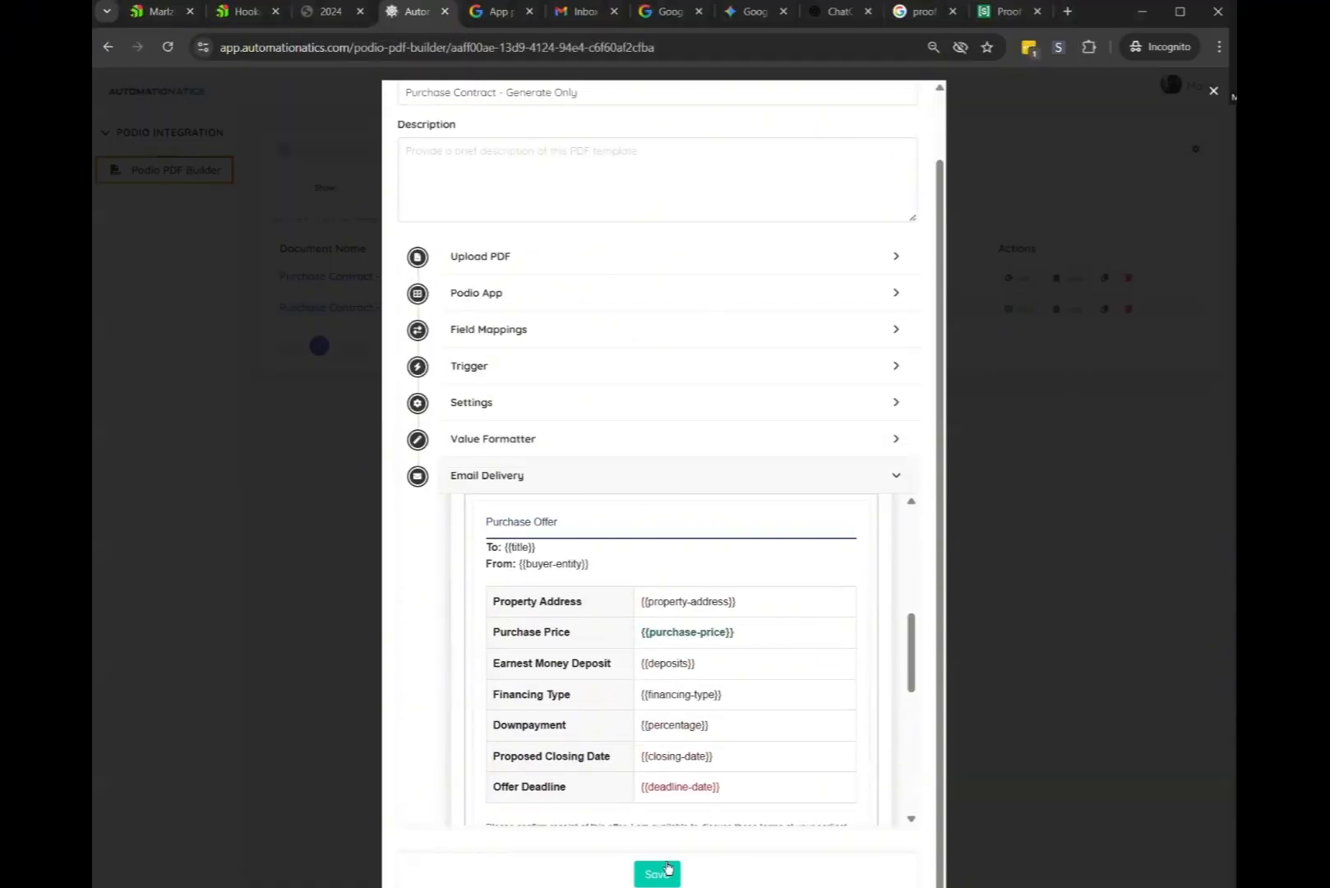
{"action": "left_click", "coordinate": [666, 871]}
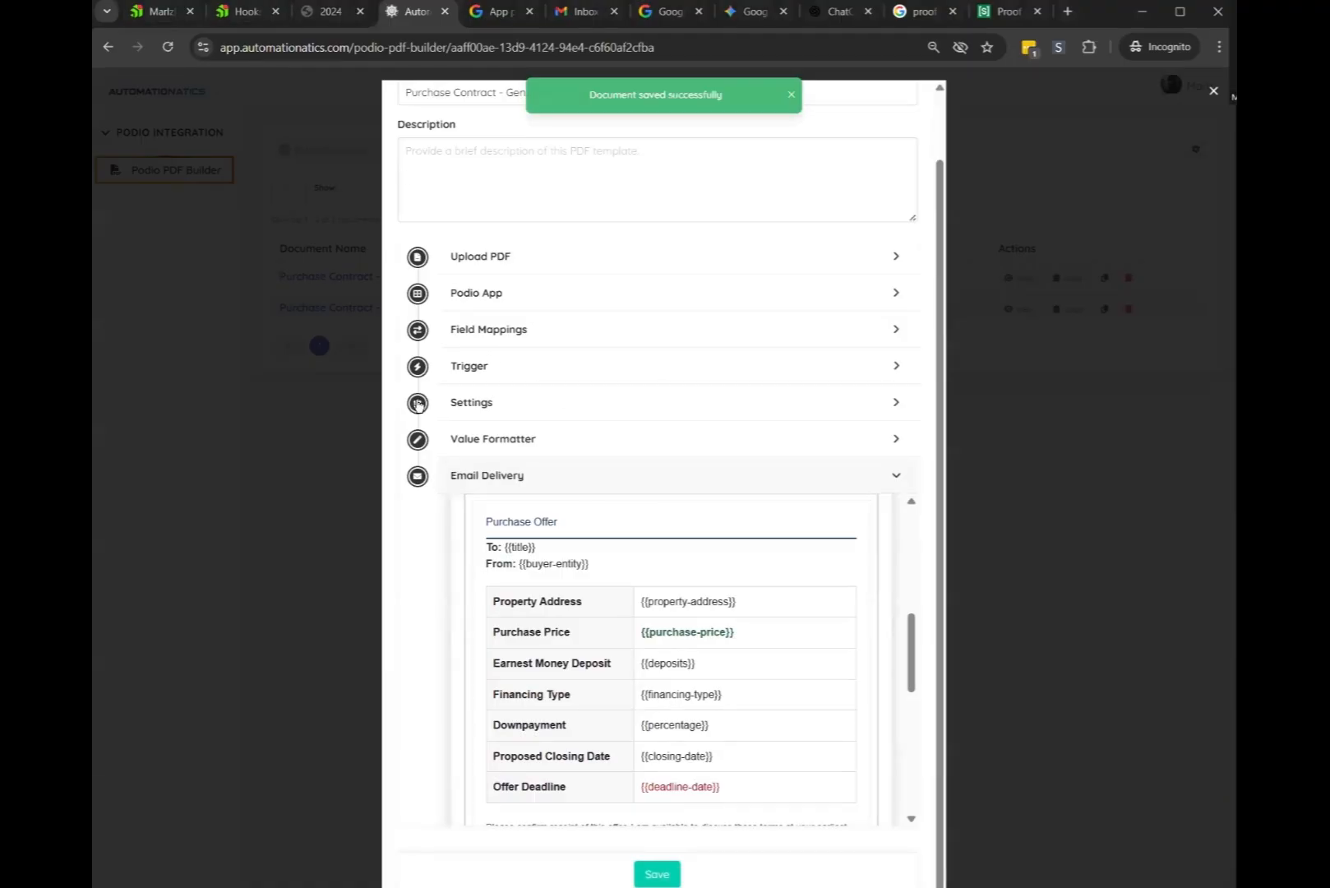
{"action": "left_click", "coordinate": [503, 370]}
Keep the trigger filter value at Generate PDF, save the template, and return to Podio
{"action": "left_click", "coordinate": [811, 654]}
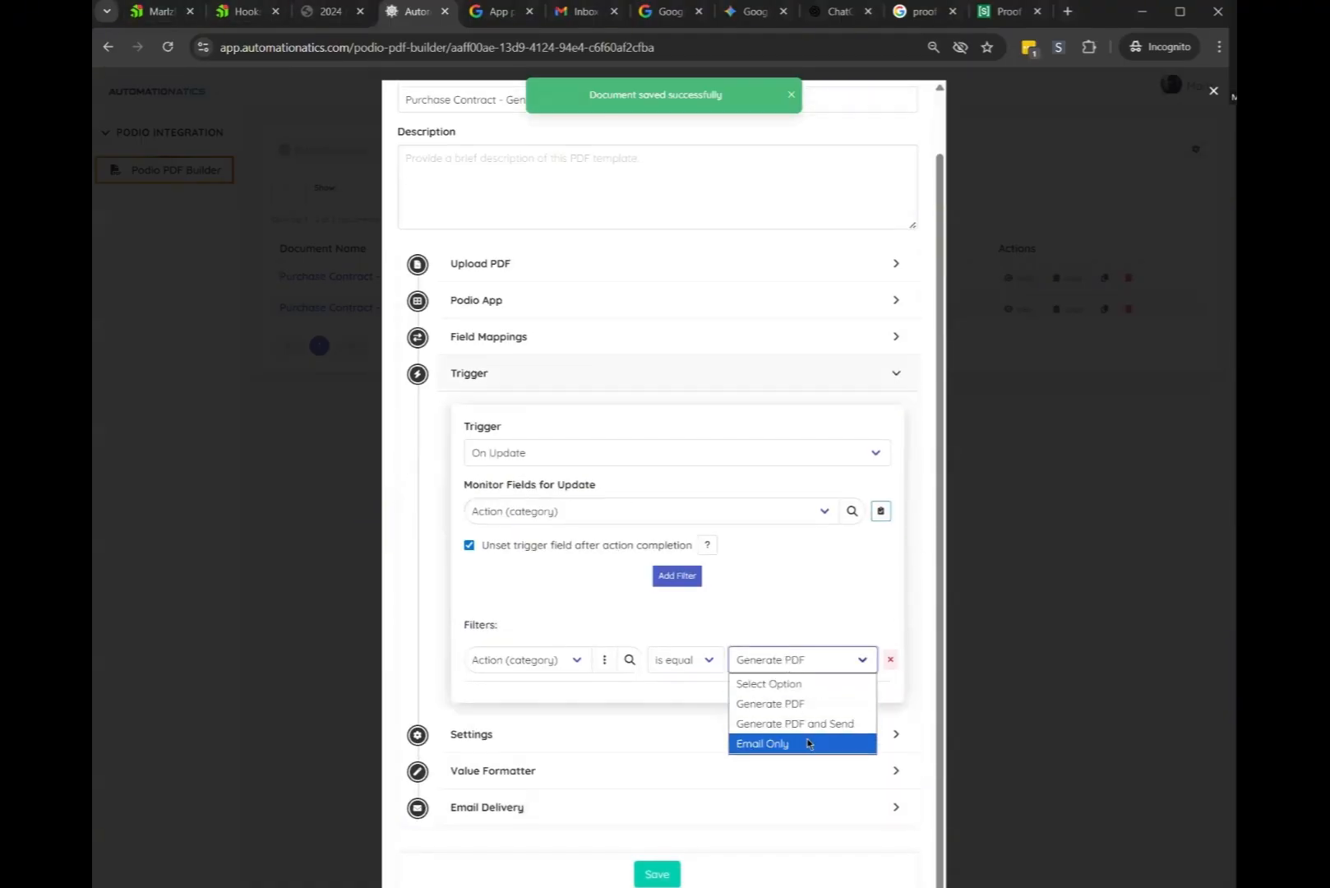
{"action": "left_click", "coordinate": [780, 615]}
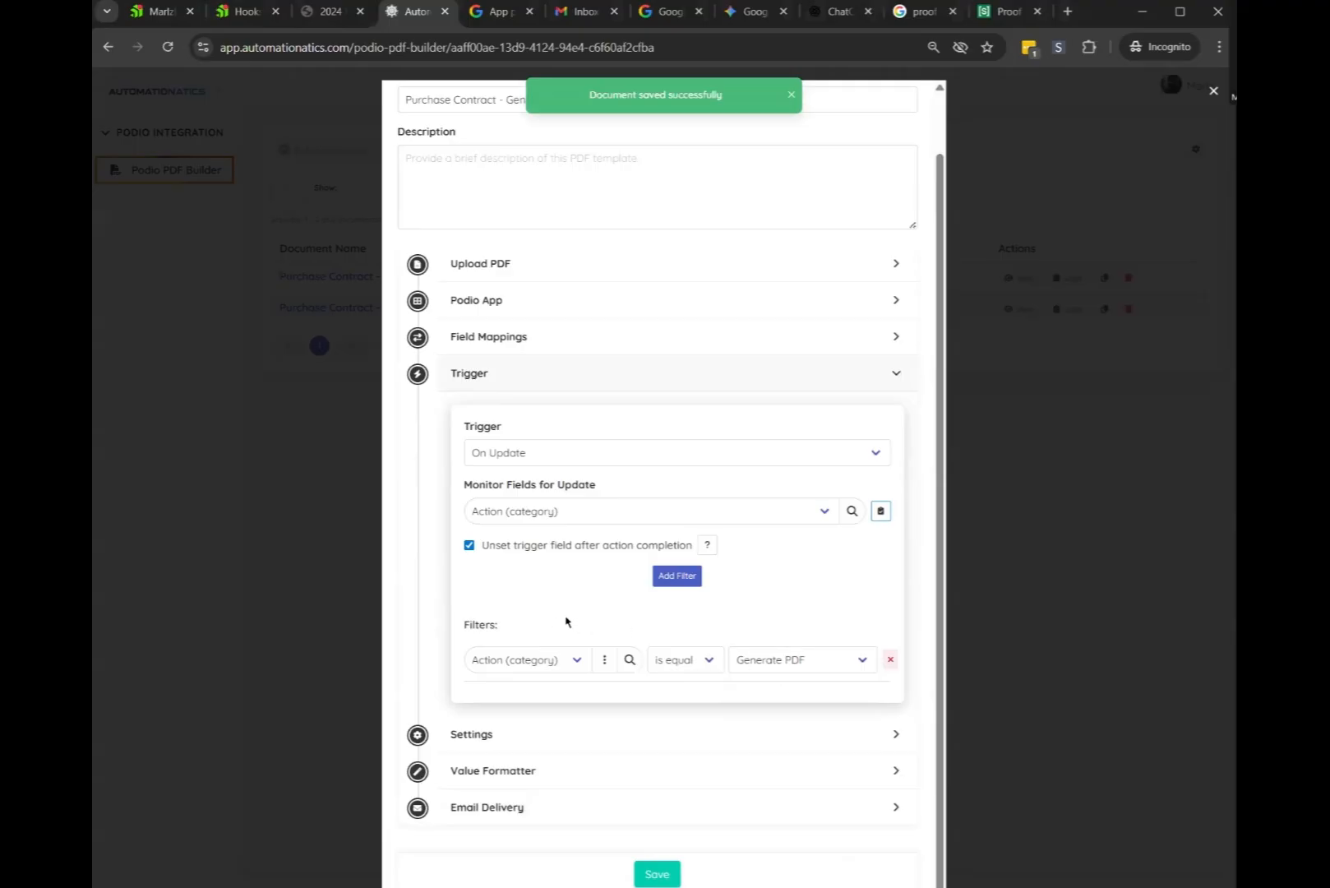
{"action": "left_click", "coordinate": [657, 874]}
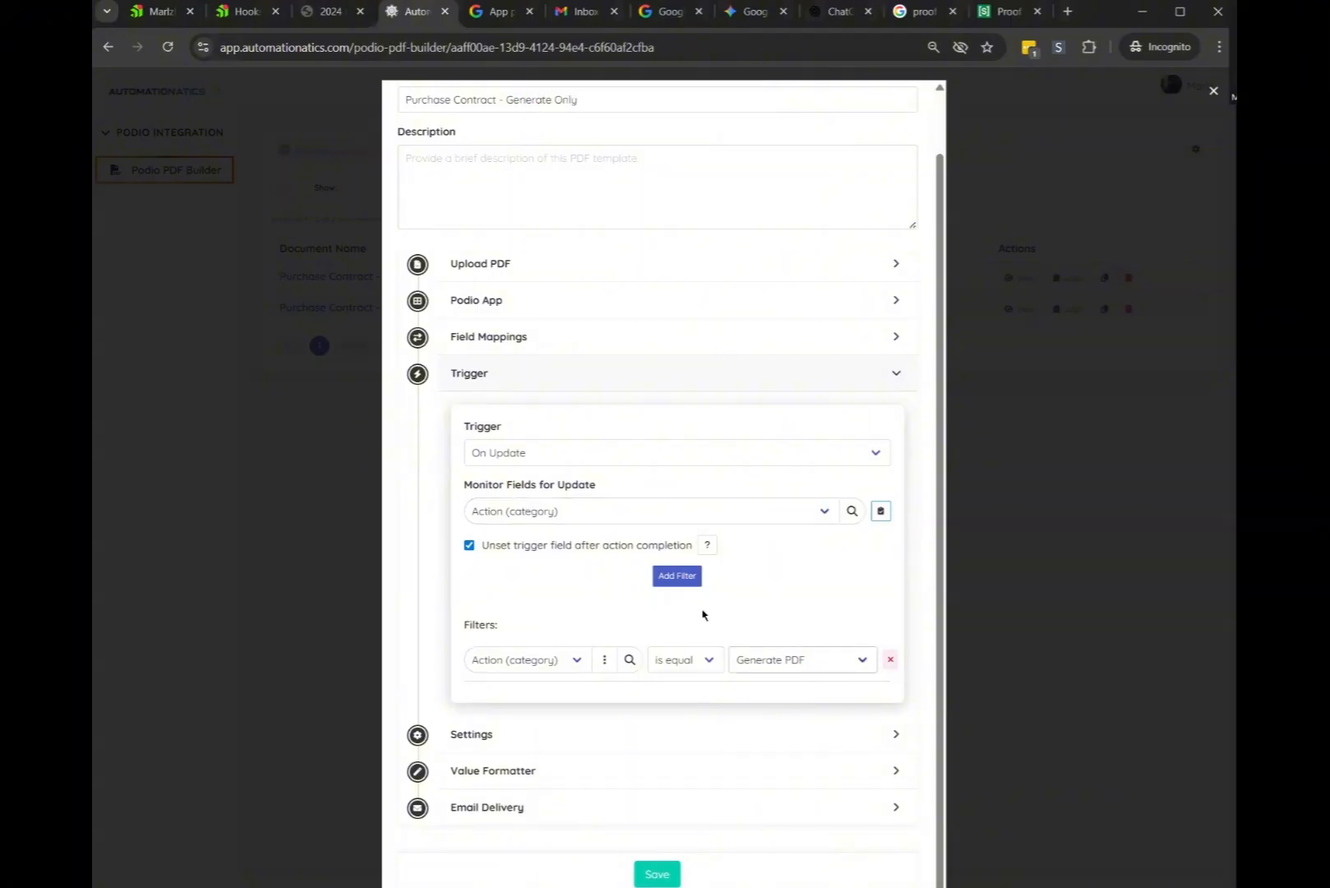
{"action": "key", "text": "ctrl+shift+Tab"}
{"action": "key", "text": "ctrl+shift+Tab"}
{"action": "key", "text": "ctrl+shift+Tab"}
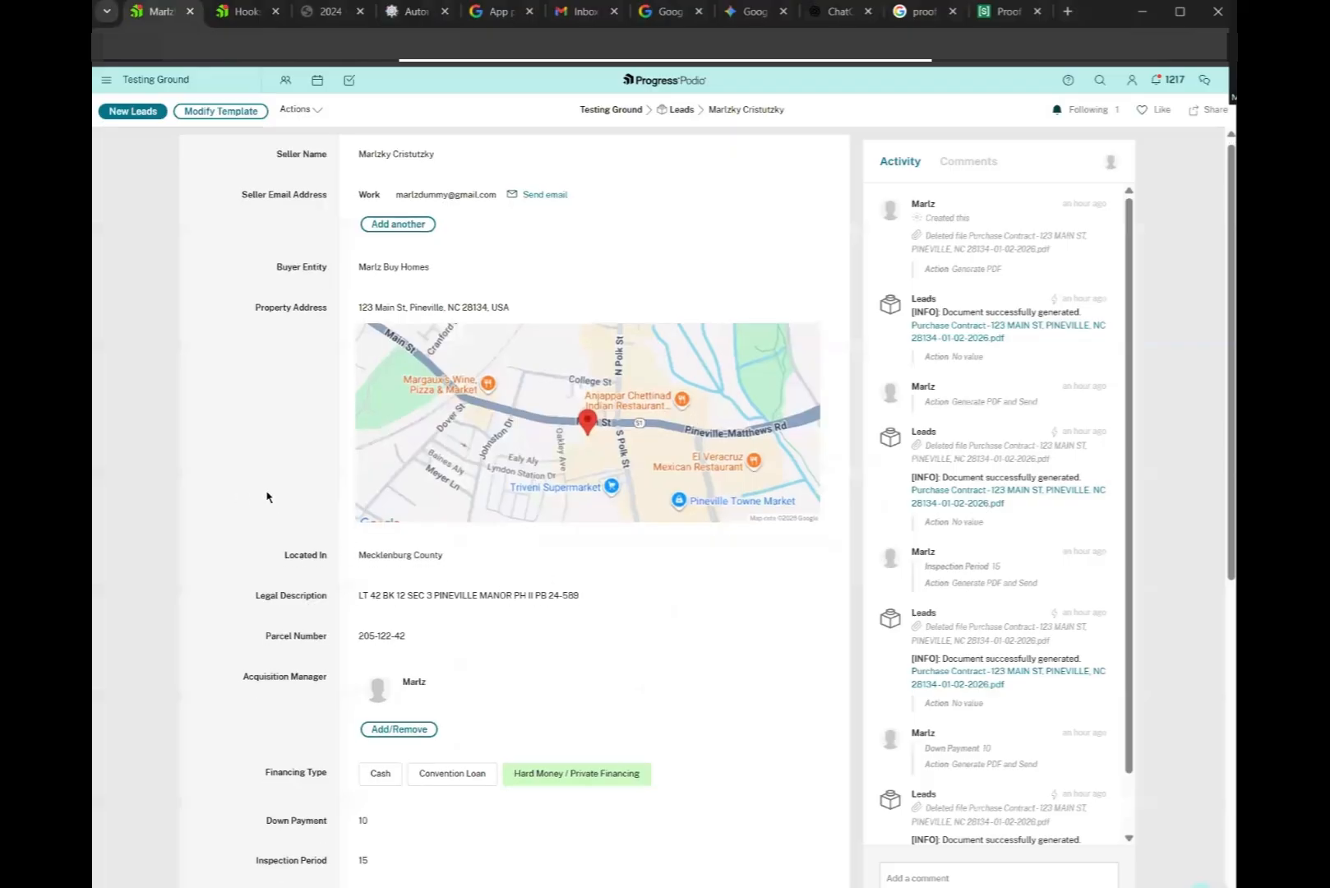
Check the Podio lead record's seller email row, then go to the Gmail inbox
{"action": "scroll", "coordinate": [246, 496], "scroll_direction": "down", "scroll_amount": 7}
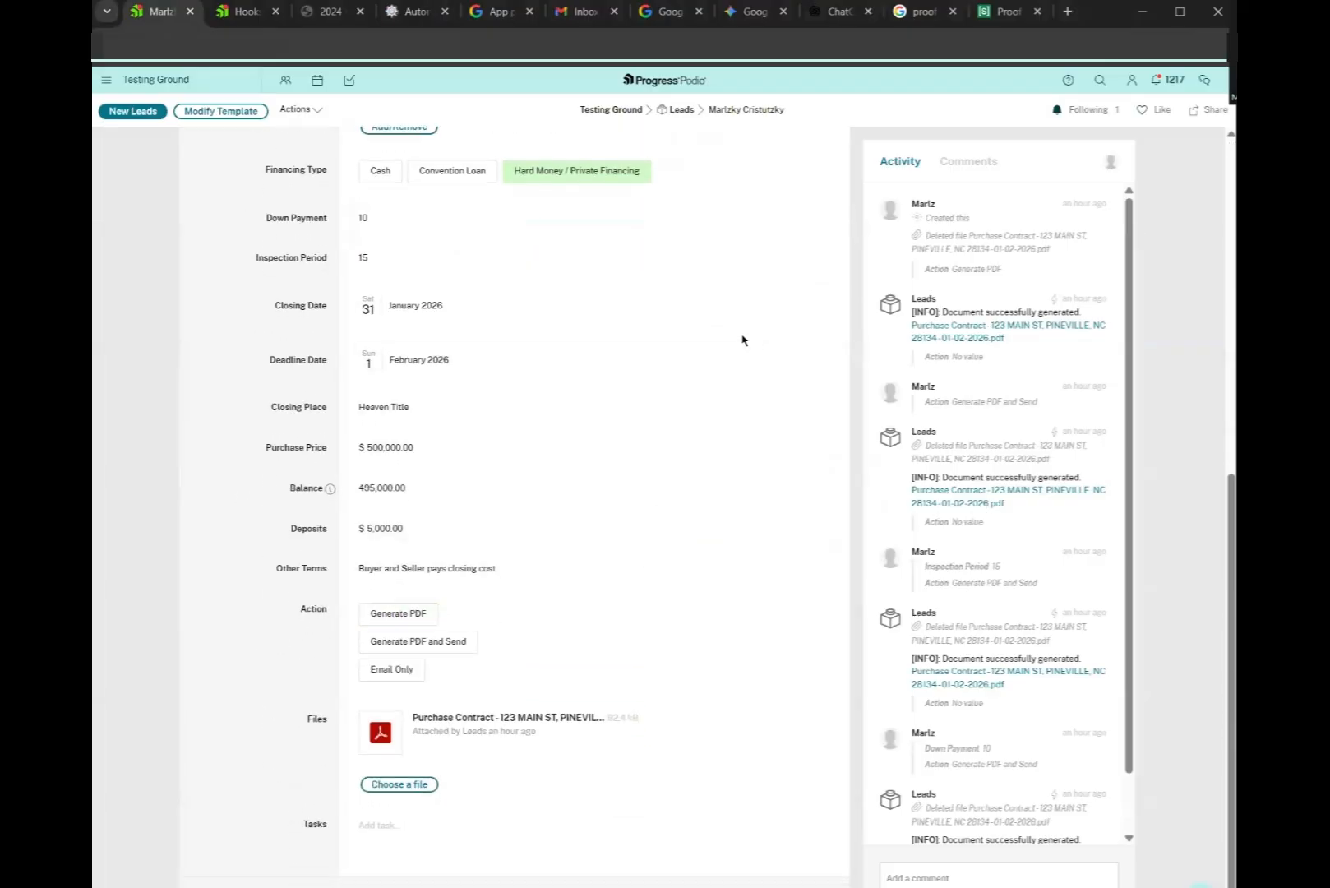
{"action": "scroll", "coordinate": [653, 481], "scroll_direction": "up", "scroll_amount": 7}
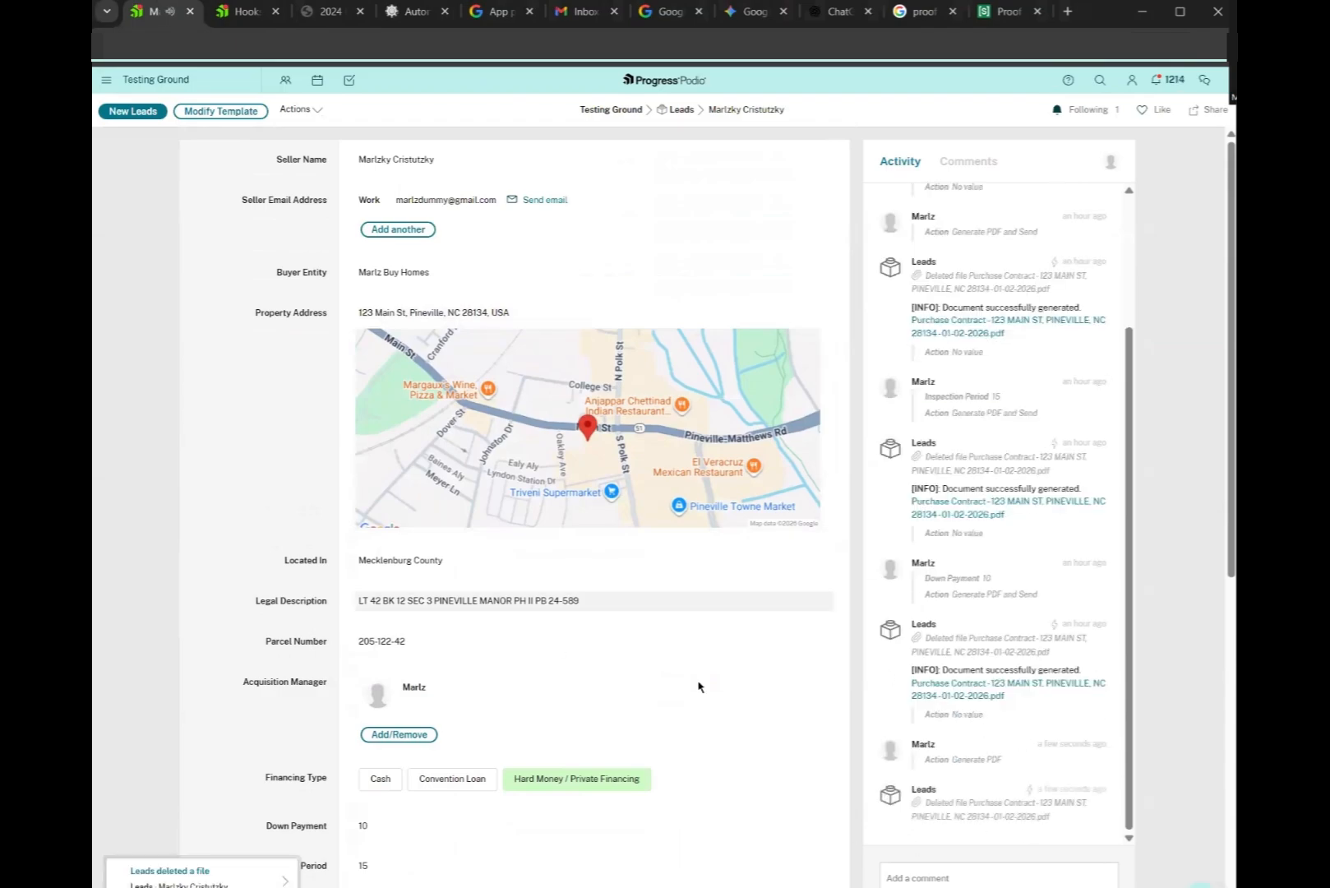
{"action": "left_click_drag", "start_coordinate": [248, 199], "coordinate": [223, 244]}
{"action": "left_click", "coordinate": [223, 244]}
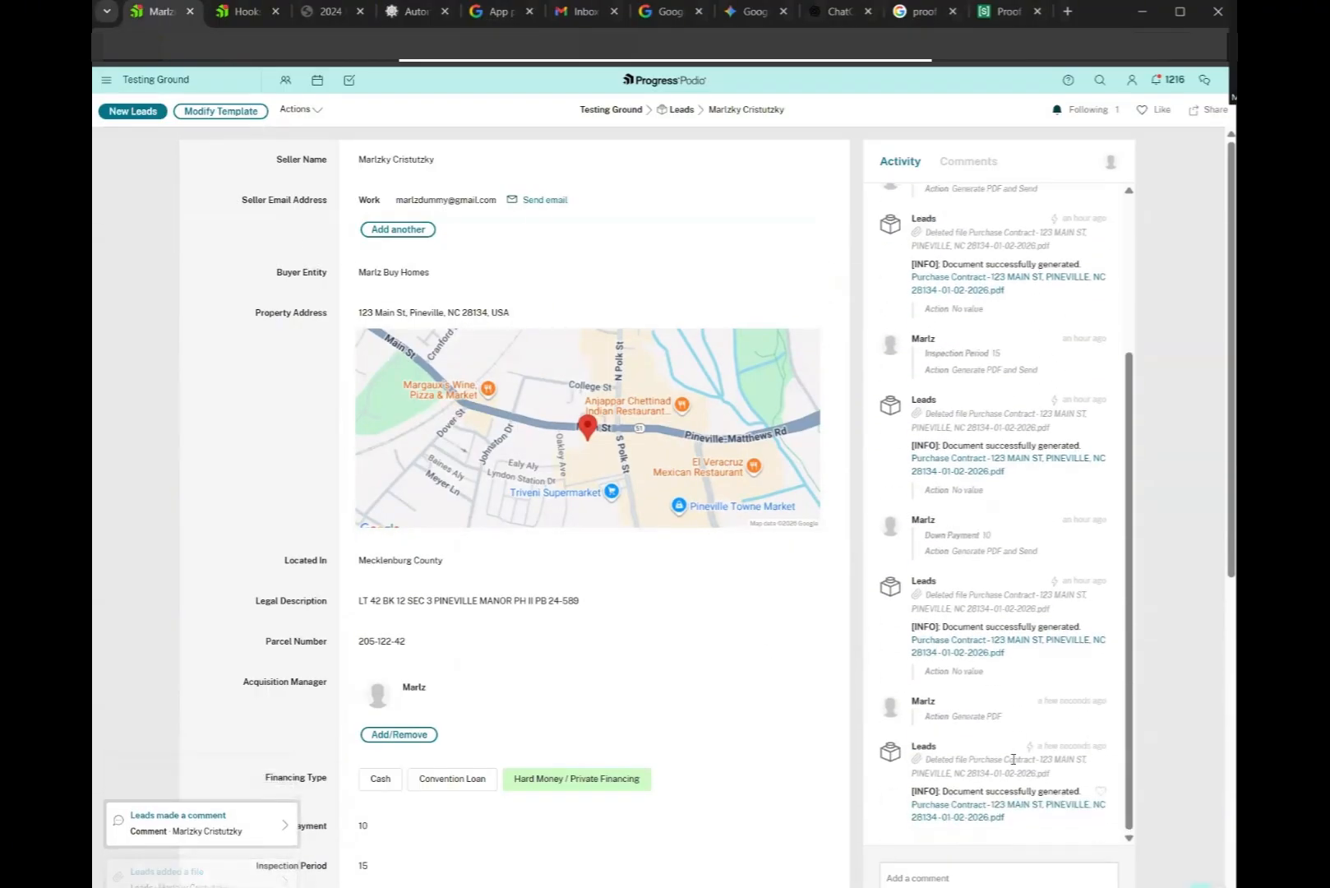
{"action": "left_click", "coordinate": [580, 12]}
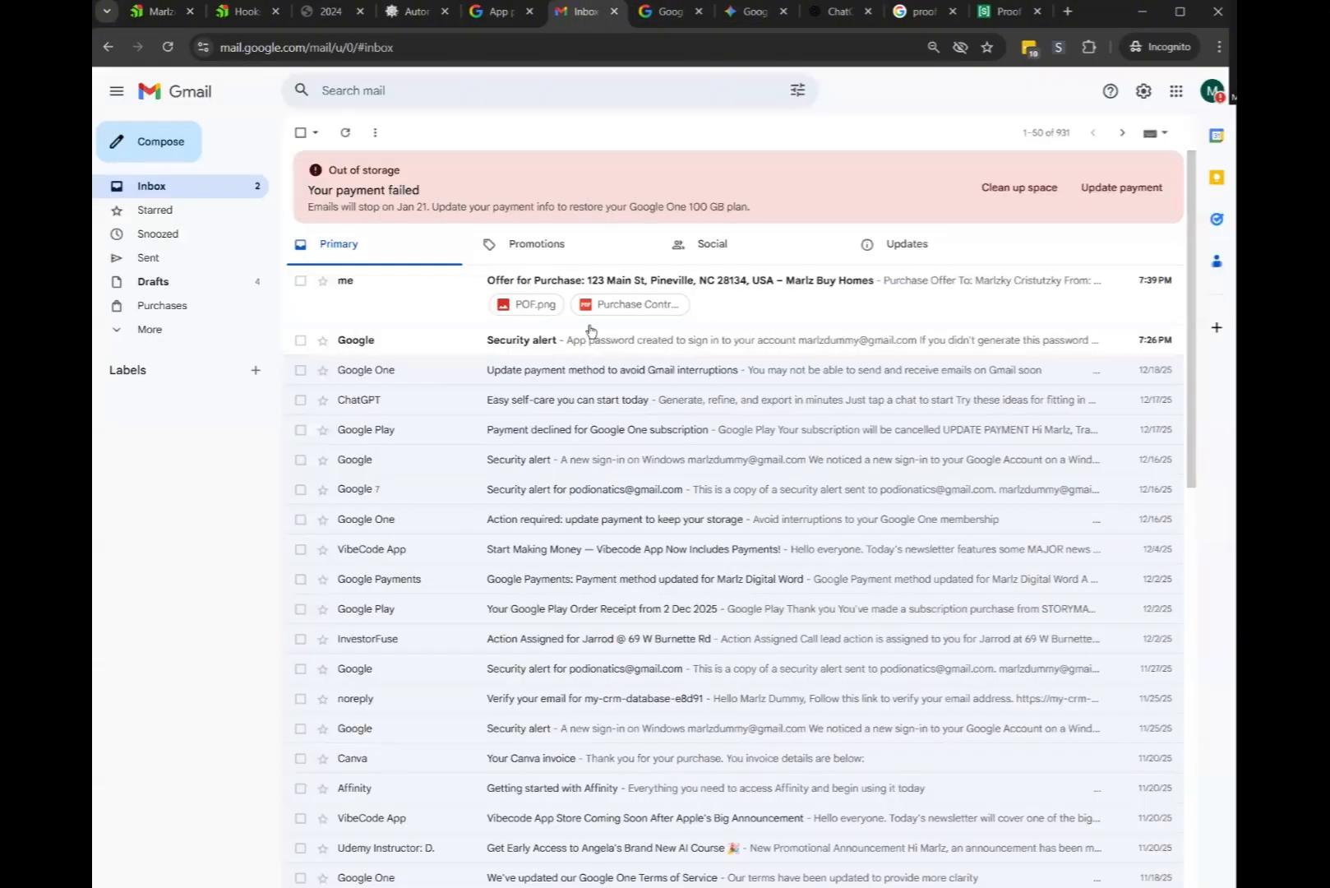
Delete the Google security alert, open the Offer for Purchase email and preview its POF.png attachment
{"action": "left_click", "coordinate": [300, 339]}
{"action": "left_click", "coordinate": [413, 133]}
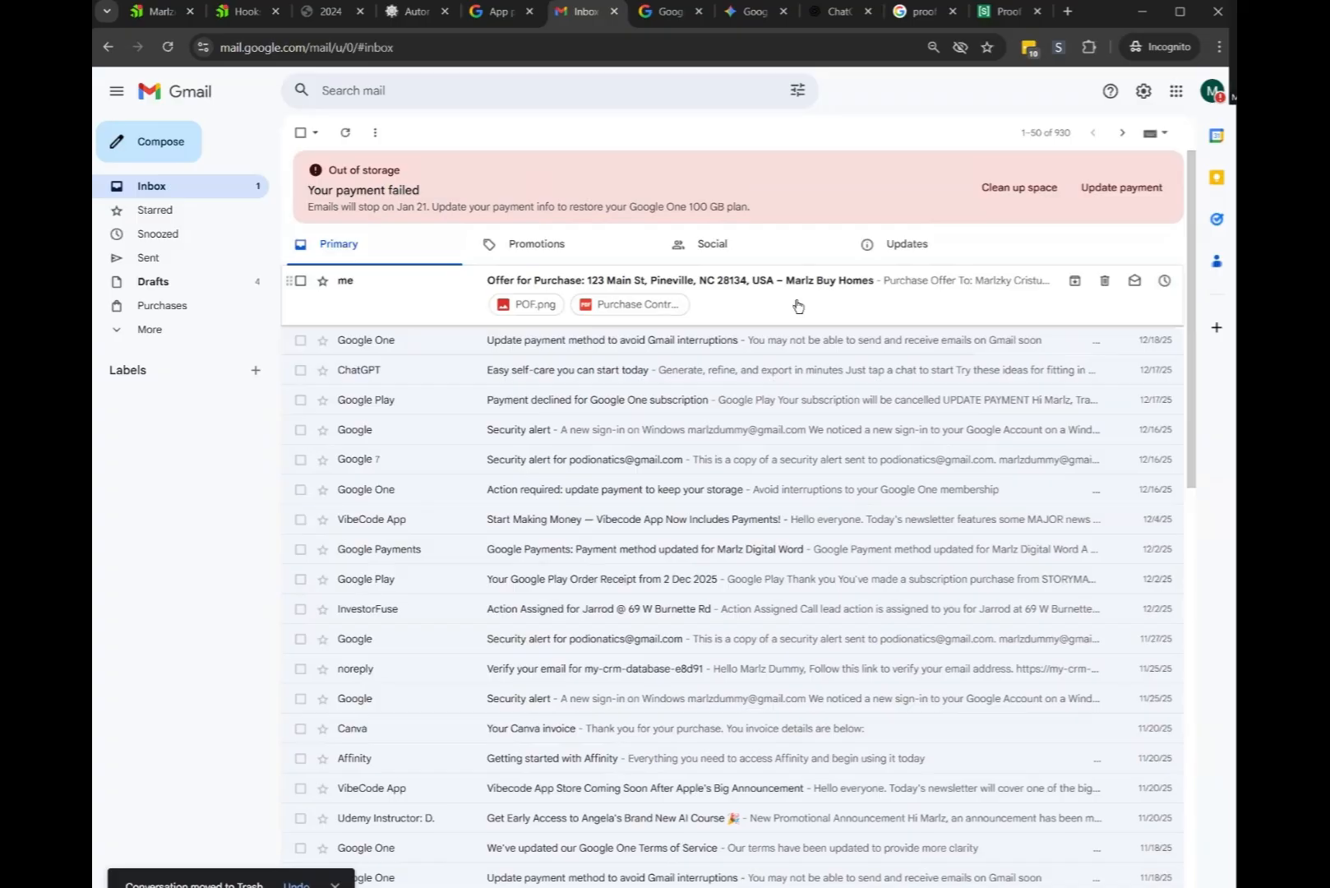
{"action": "left_click_drag", "start_coordinate": [797, 305], "coordinate": [625, 337]}
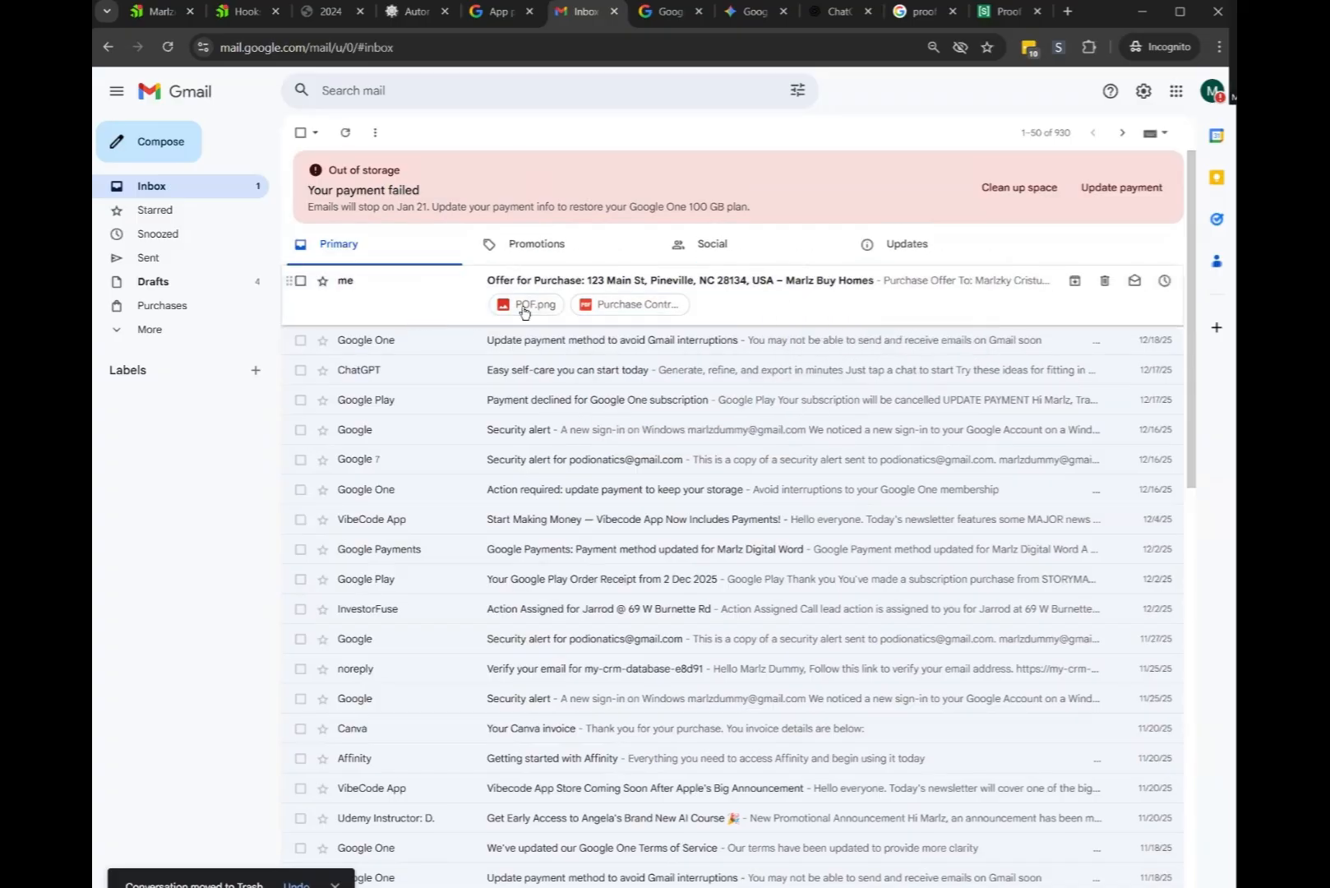
{"action": "left_click", "coordinate": [744, 289]}
{"action": "scroll", "coordinate": [496, 402], "scroll_direction": "down", "scroll_amount": 2}
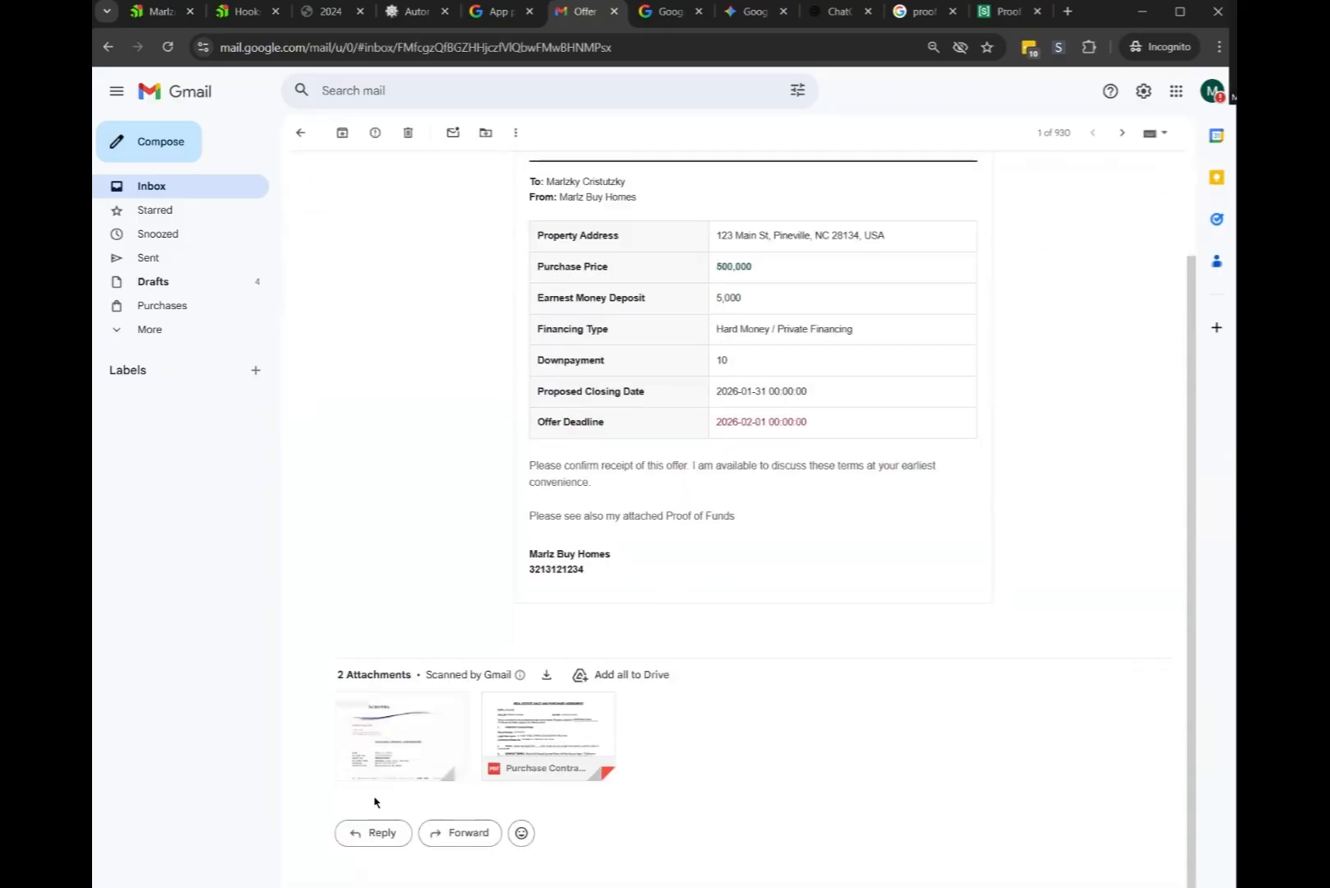
{"action": "left_click", "coordinate": [435, 720]}
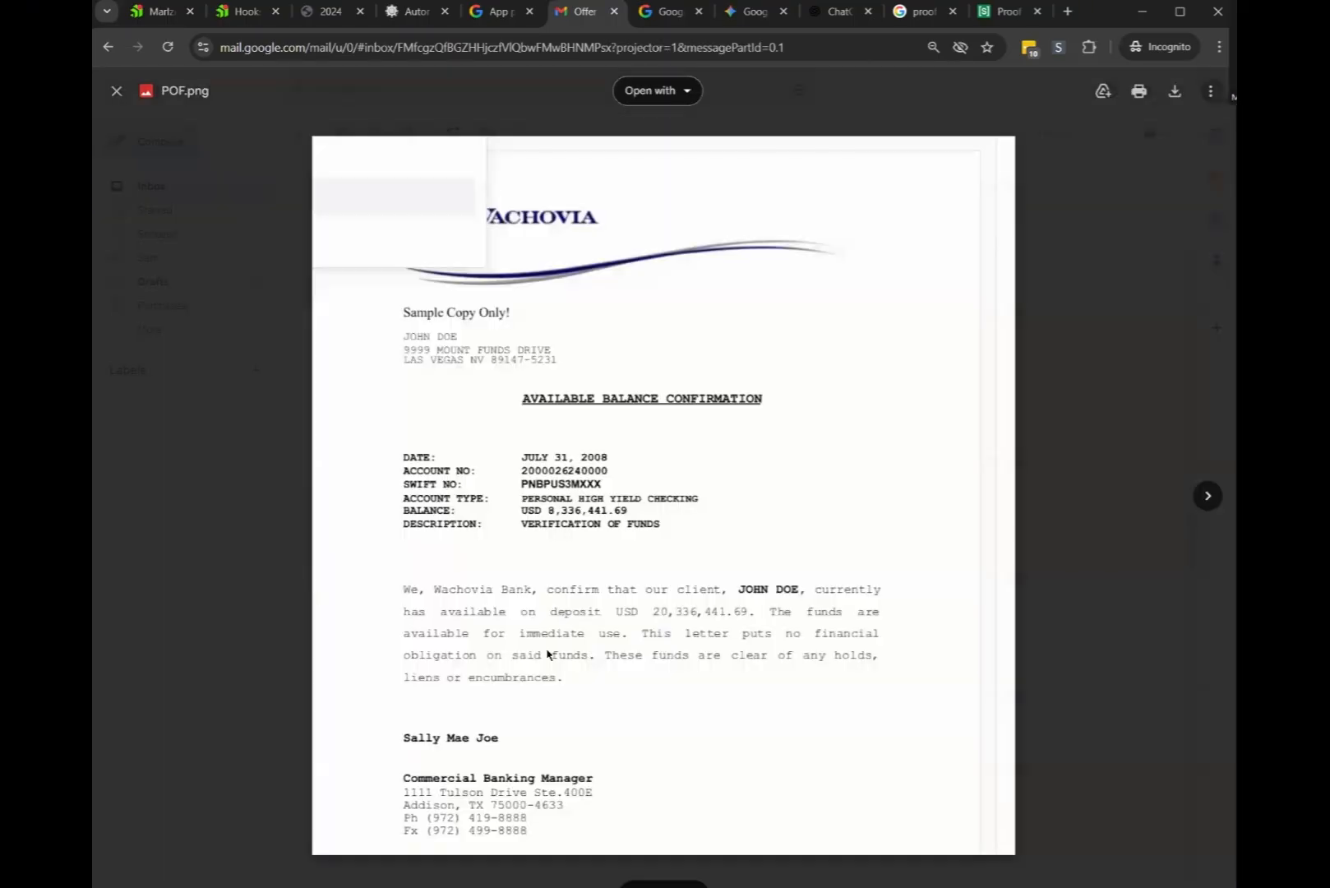
{"action": "left_click", "coordinate": [1160, 315]}
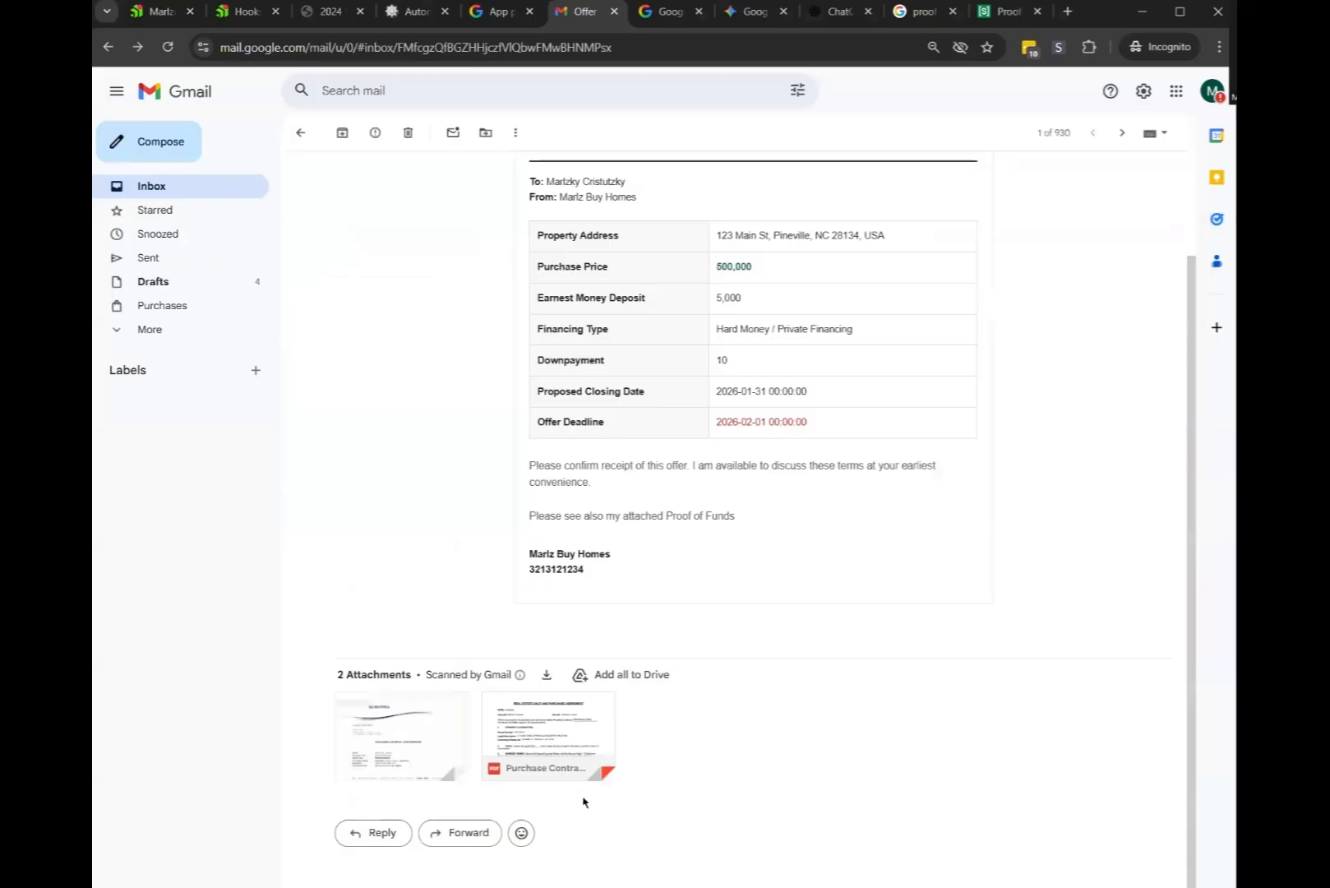
{"action": "left_click", "coordinate": [387, 724]}
{"action": "left_click", "coordinate": [1123, 308]}
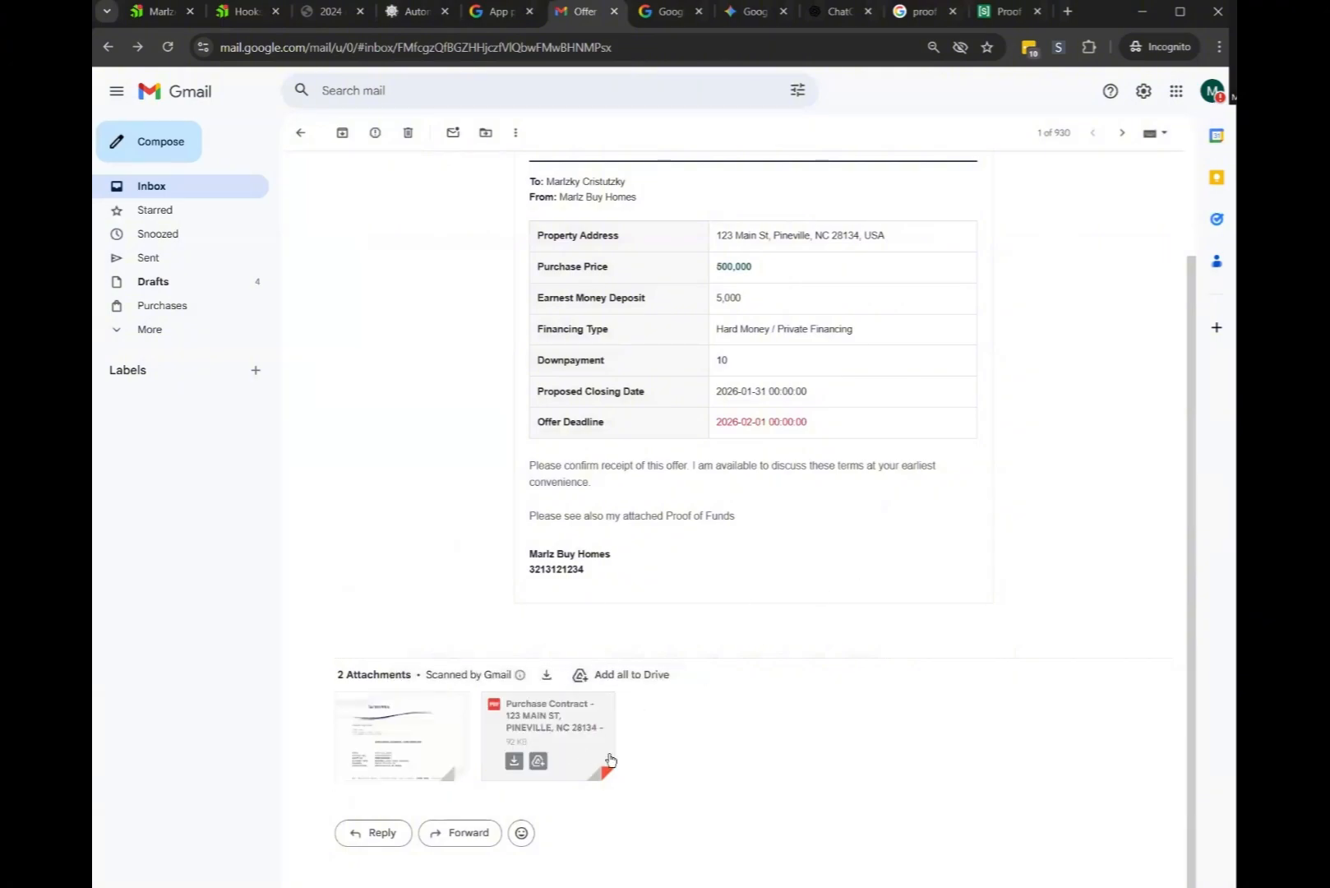
Review the offer table rows, including Proposed Closing Date and Offer Deadline, then return to Automationatics
{"action": "scroll", "coordinate": [677, 652], "scroll_direction": "up", "scroll_amount": 2}
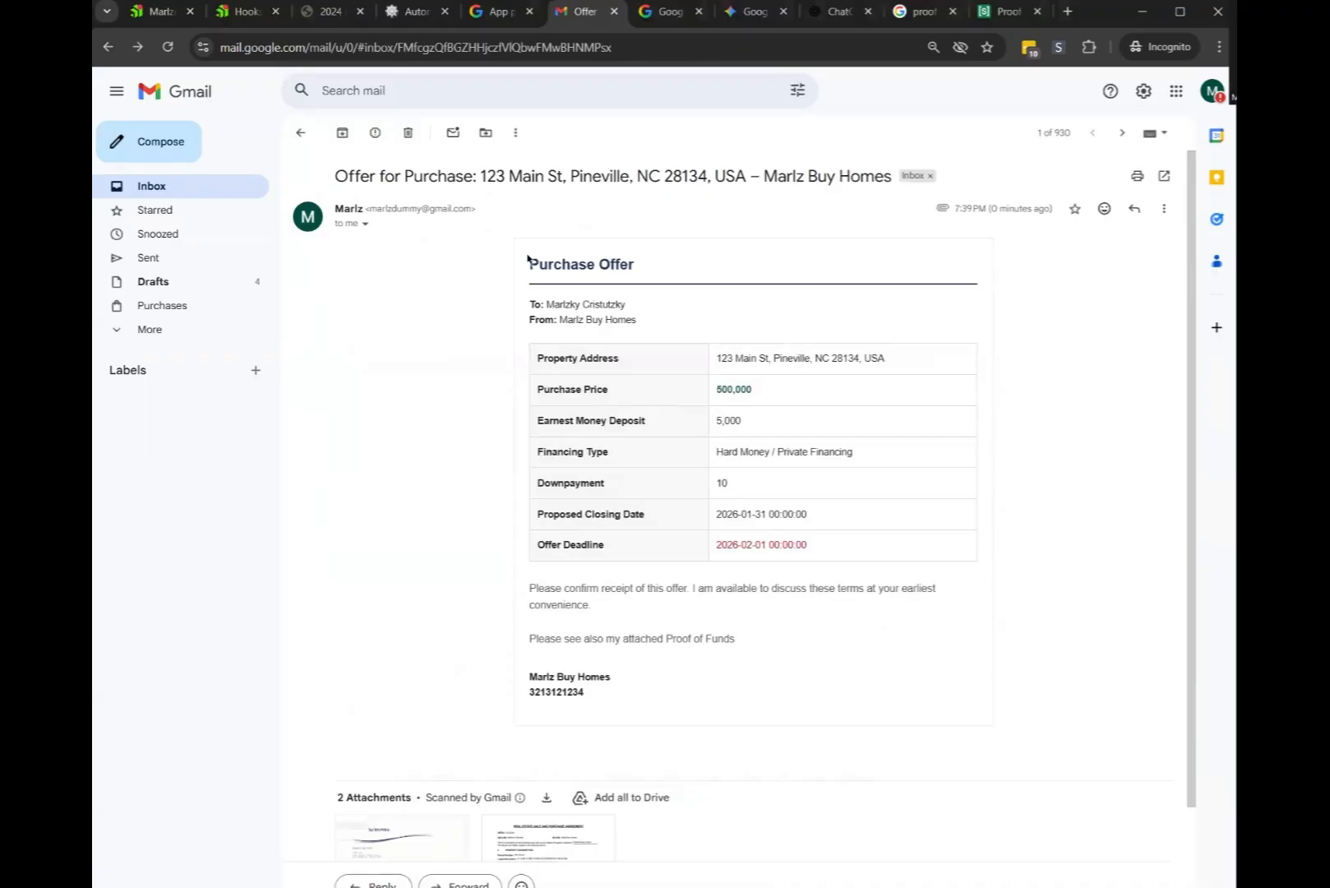
{"action": "left_click_drag", "start_coordinate": [527, 258], "coordinate": [879, 523]}
{"action": "left_click", "coordinate": [1029, 486]}
{"action": "left_click_drag", "start_coordinate": [531, 359], "coordinate": [848, 503]}
{"action": "left_click", "coordinate": [923, 493]}
{"action": "triple_click", "coordinate": [537, 514]}
{"action": "left_click", "coordinate": [897, 504]}
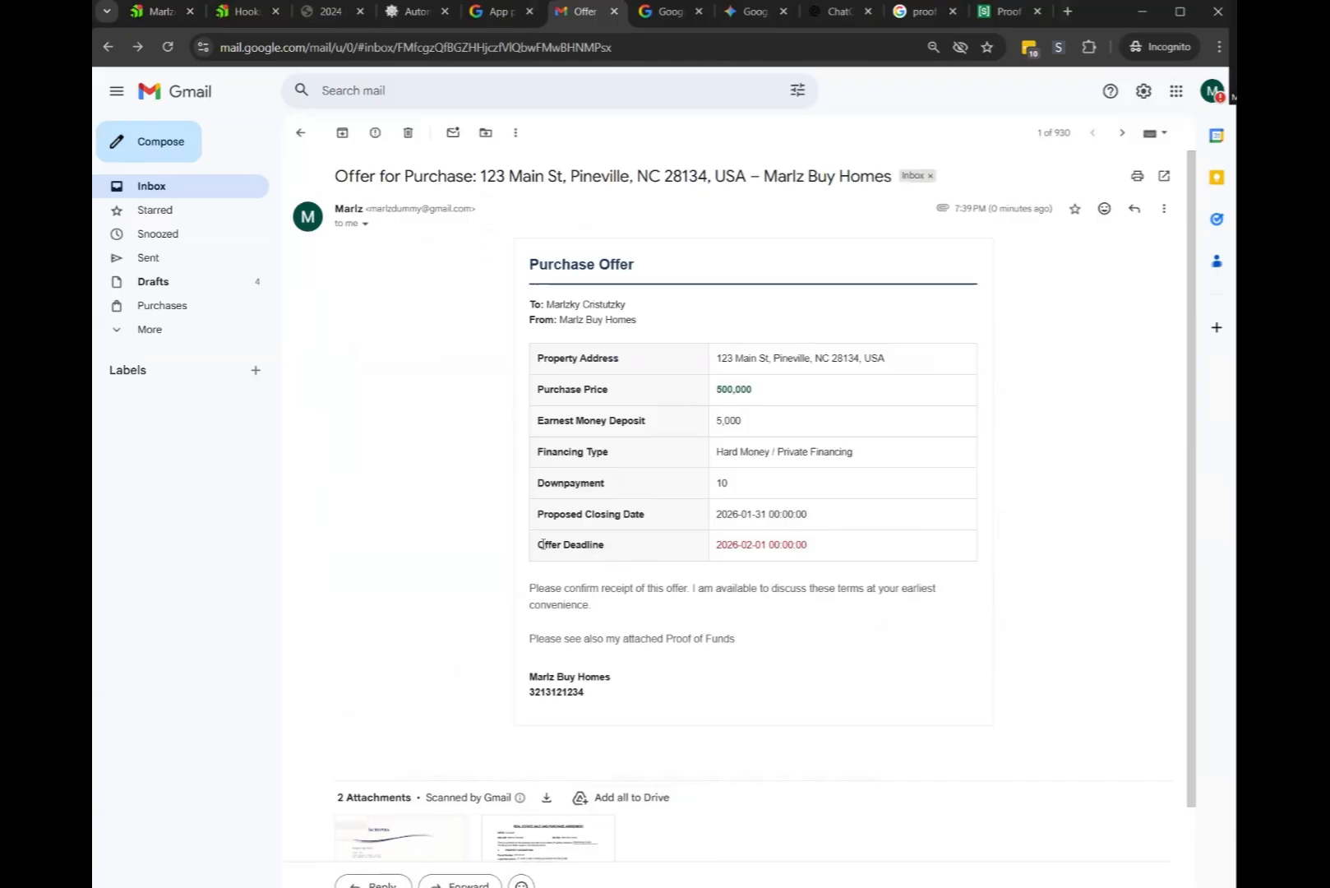
{"action": "left_click_drag", "start_coordinate": [541, 544], "coordinate": [859, 535]}
{"action": "left_click", "coordinate": [863, 535]}
{"action": "left_click_drag", "start_coordinate": [536, 516], "coordinate": [635, 514]}
{"action": "left_click_drag", "start_coordinate": [542, 545], "coordinate": [674, 546]}
{"action": "left_click", "coordinate": [642, 435]}
{"action": "left_click", "coordinate": [416, 11]}
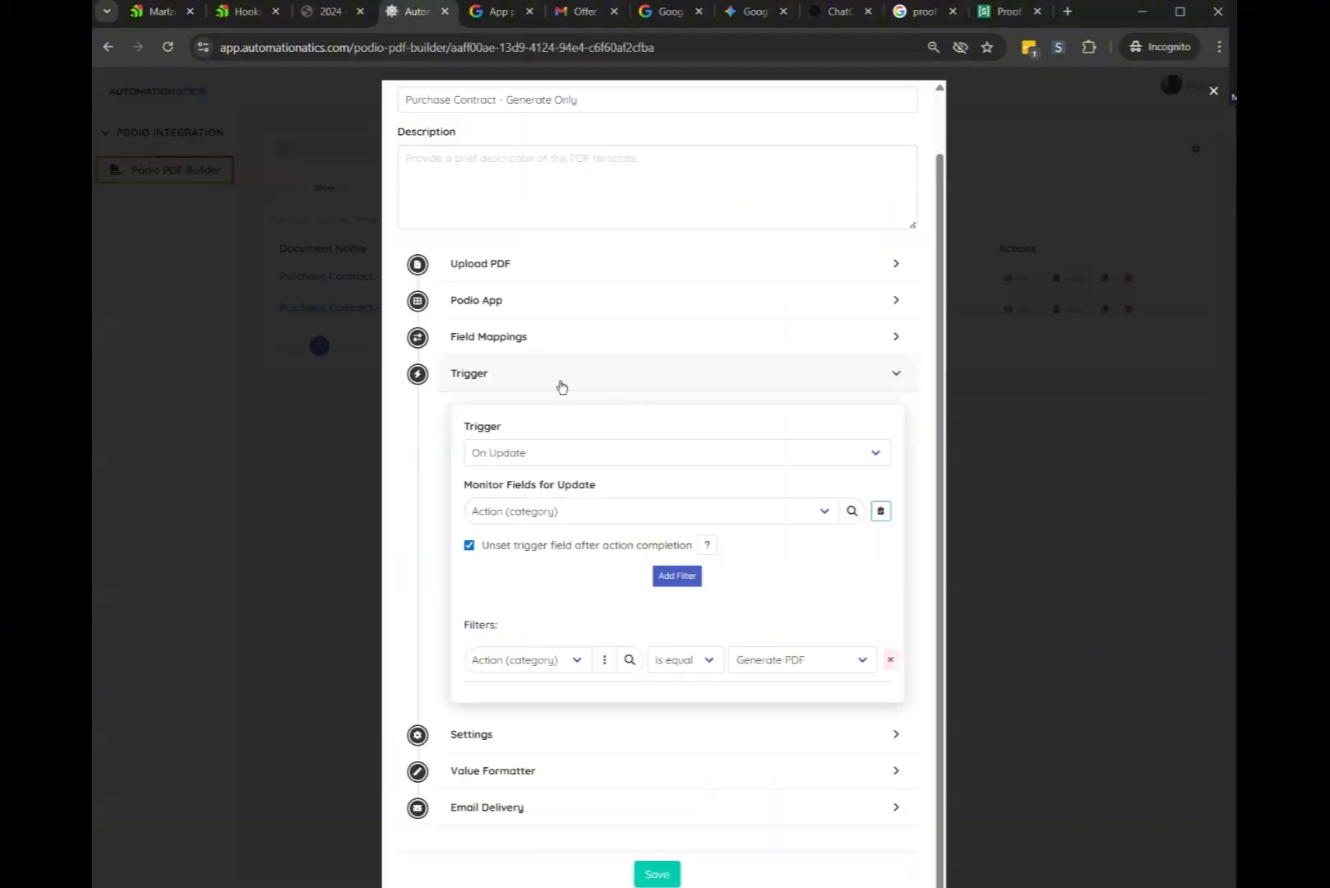
Collapse the trigger and template settings and expand the field value formatting list
{"action": "left_click", "coordinate": [559, 383]}
{"action": "left_click", "coordinate": [527, 654]}
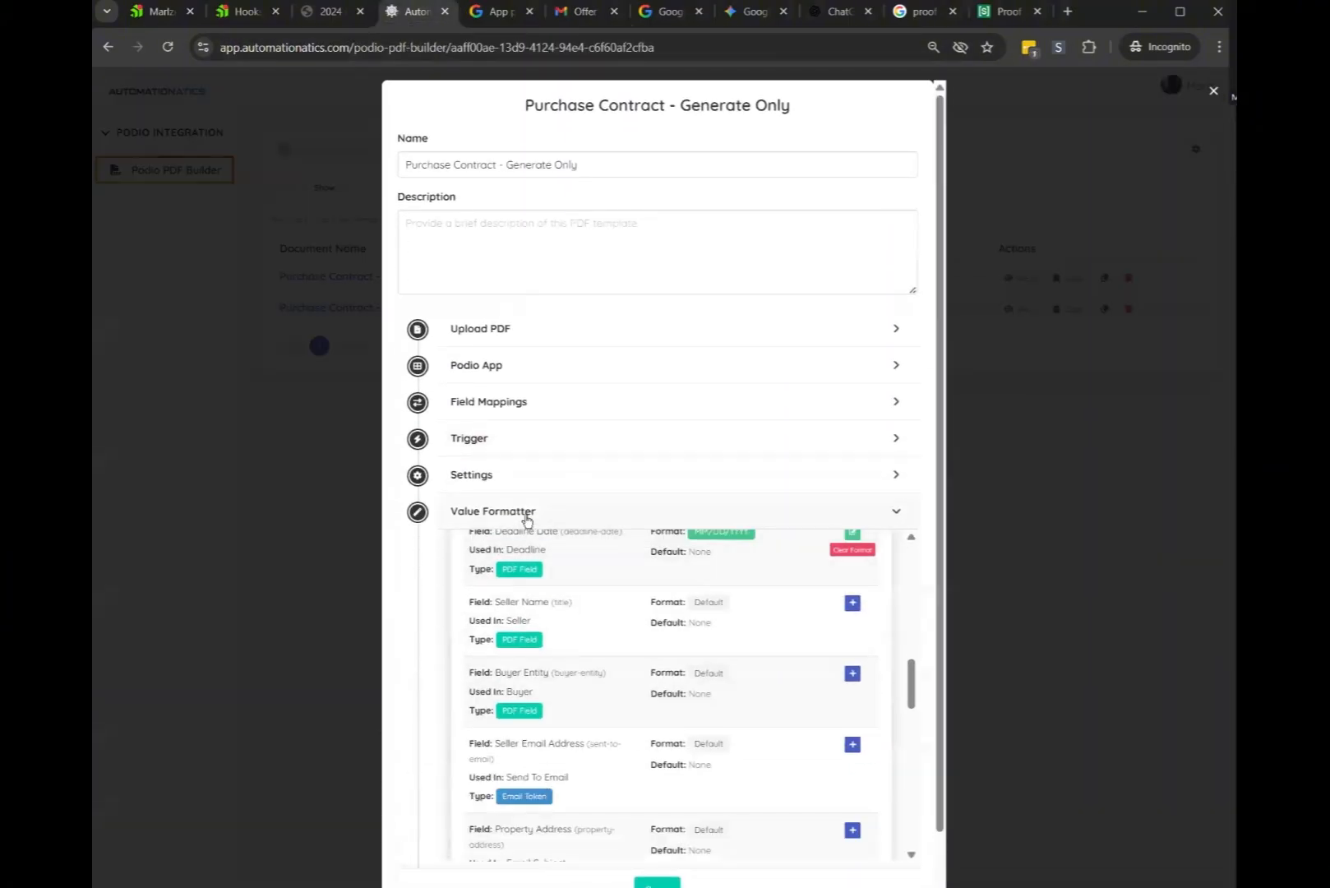
{"action": "left_click", "coordinate": [490, 476]}
{"action": "scroll", "coordinate": [609, 641], "scroll_direction": "up", "scroll_amount": 2}
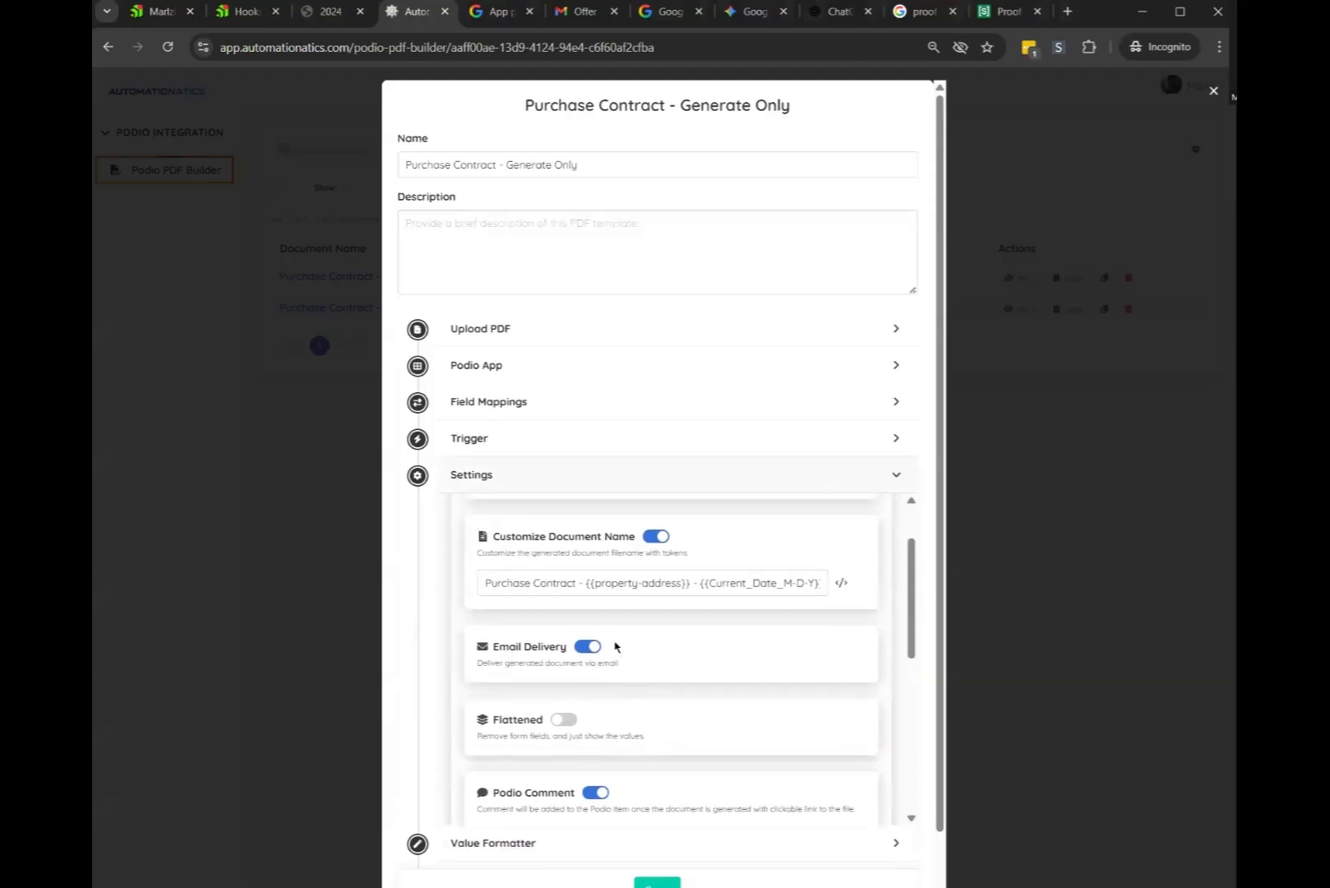
{"action": "scroll", "coordinate": [639, 739], "scroll_direction": "down", "scroll_amount": 3}
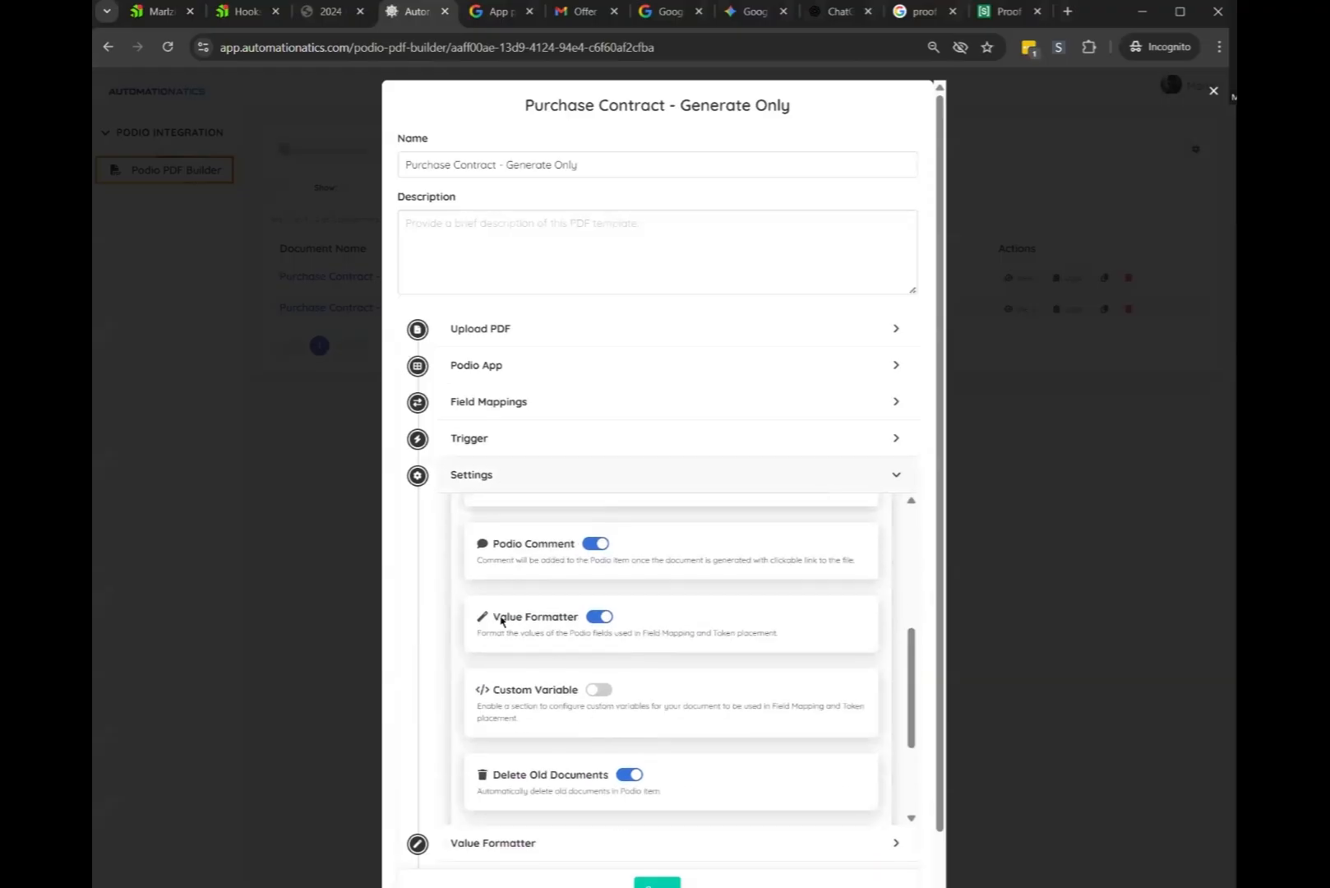
{"action": "left_click", "coordinate": [490, 475]}
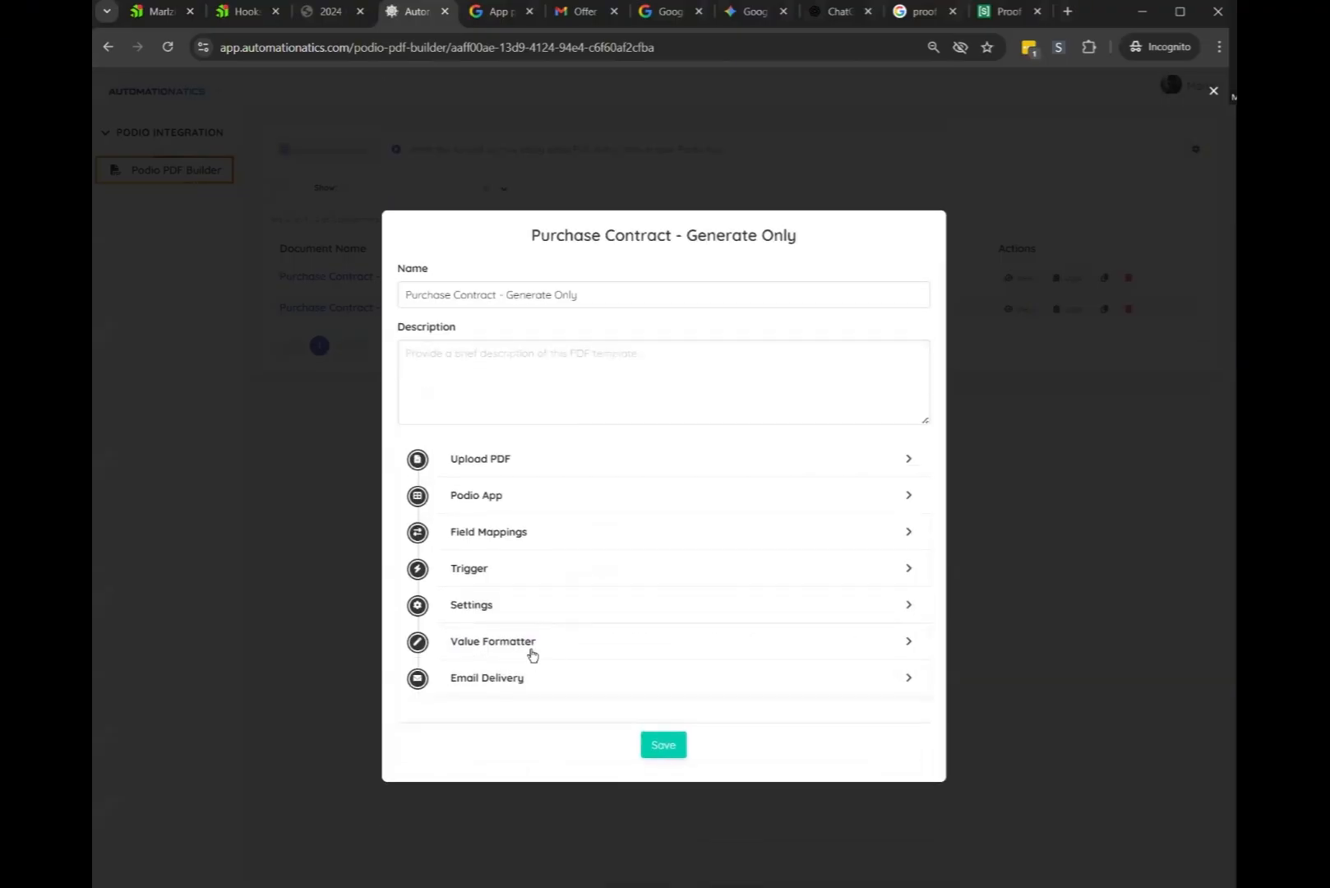
{"action": "left_click", "coordinate": [571, 643]}
{"action": "scroll", "coordinate": [783, 596], "scroll_direction": "up", "scroll_amount": 2}
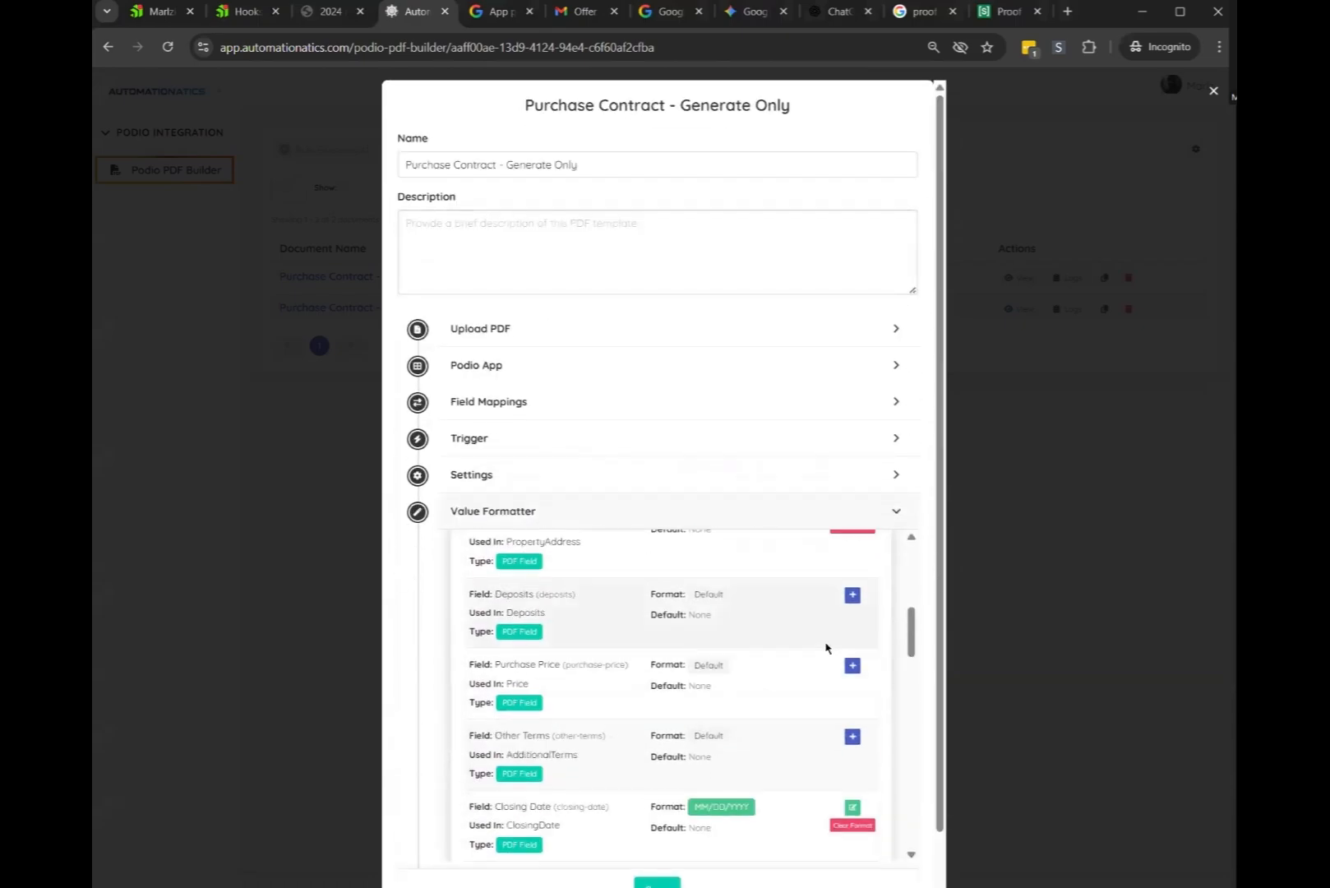
{"action": "scroll", "coordinate": [822, 643], "scroll_direction": "up", "scroll_amount": 5}
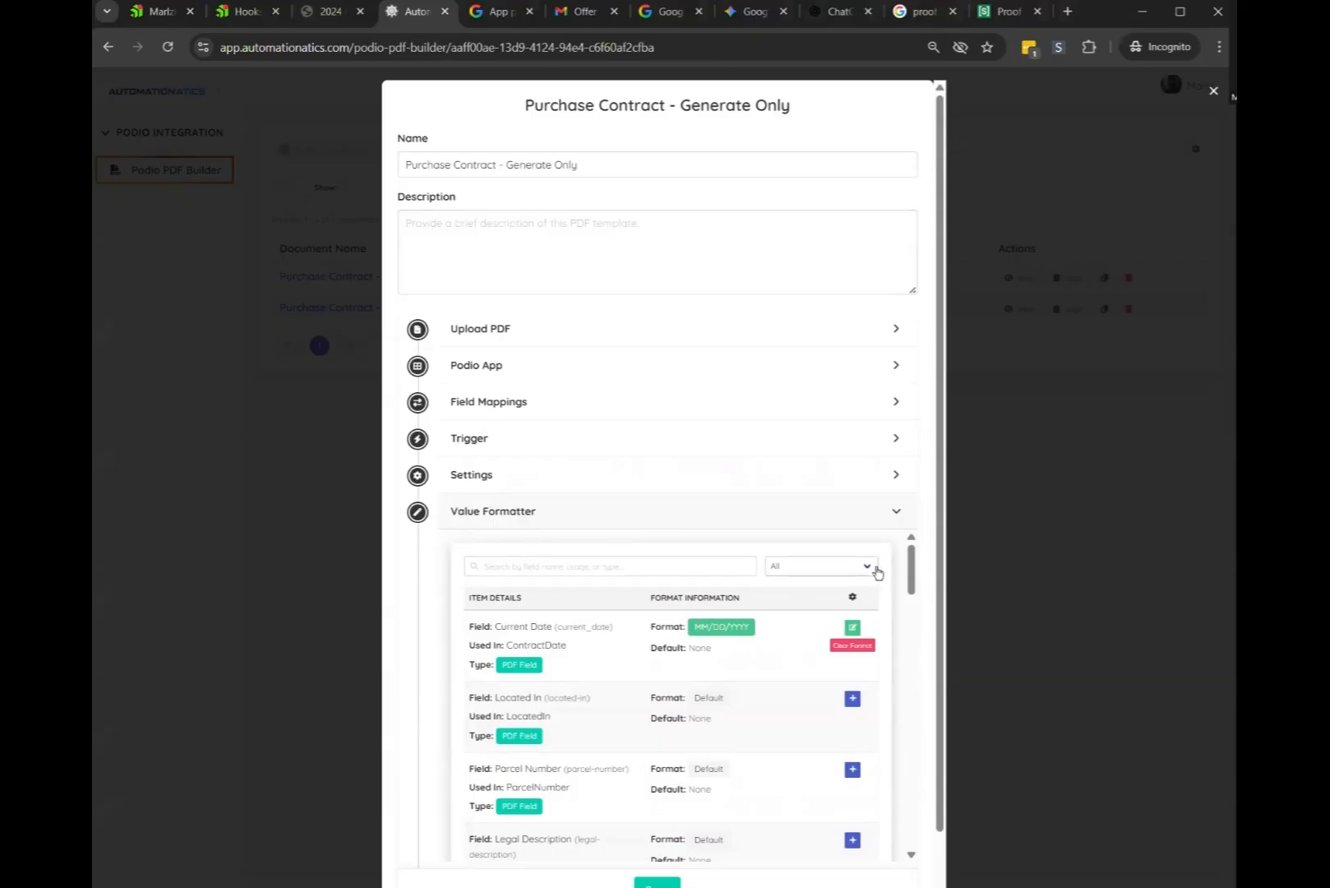
Filter the formatter to Email Token fields and search for 'date'
{"action": "left_click", "coordinate": [821, 566]}
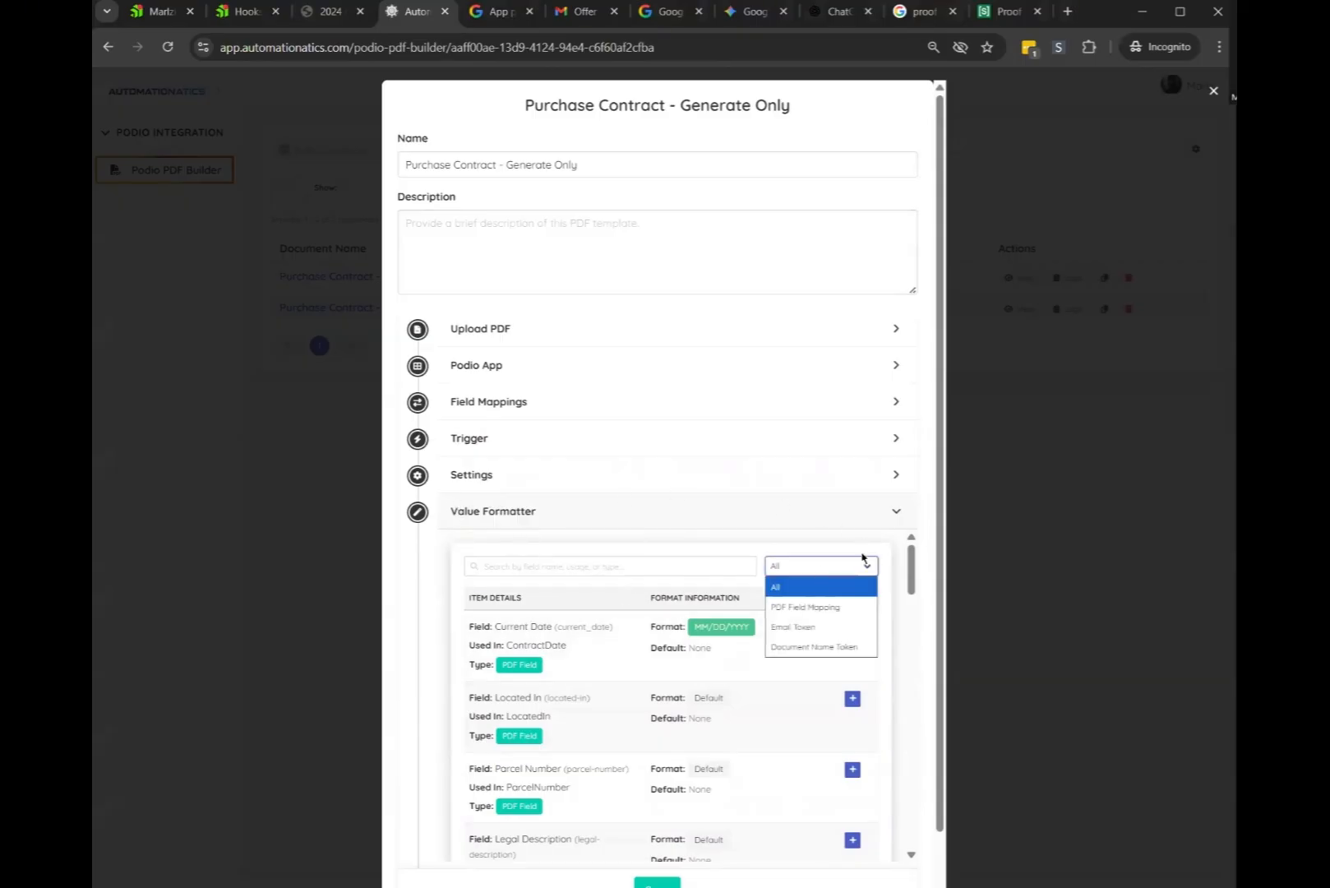
{"action": "left_click", "coordinate": [820, 569]}
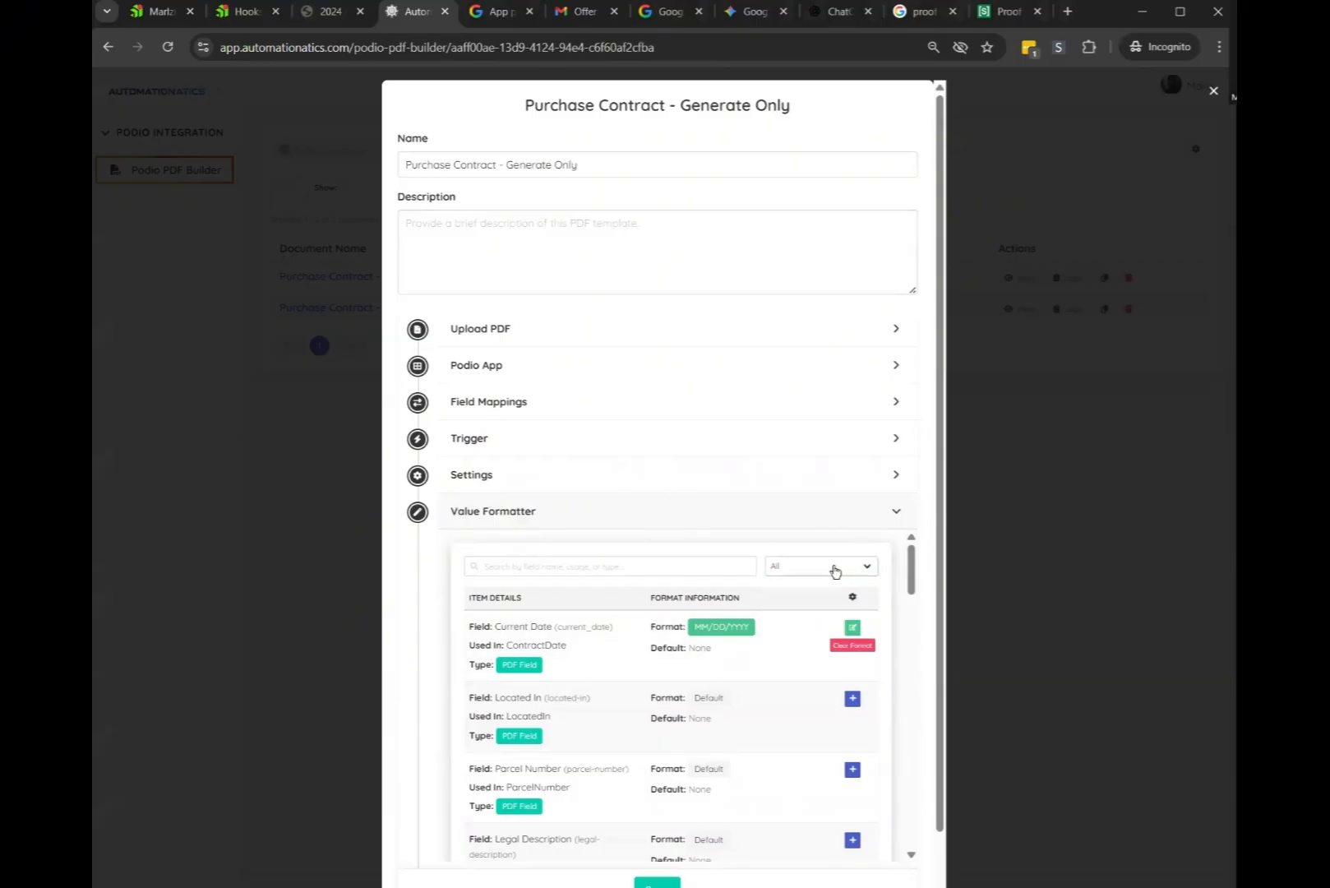
{"action": "left_click", "coordinate": [819, 567]}
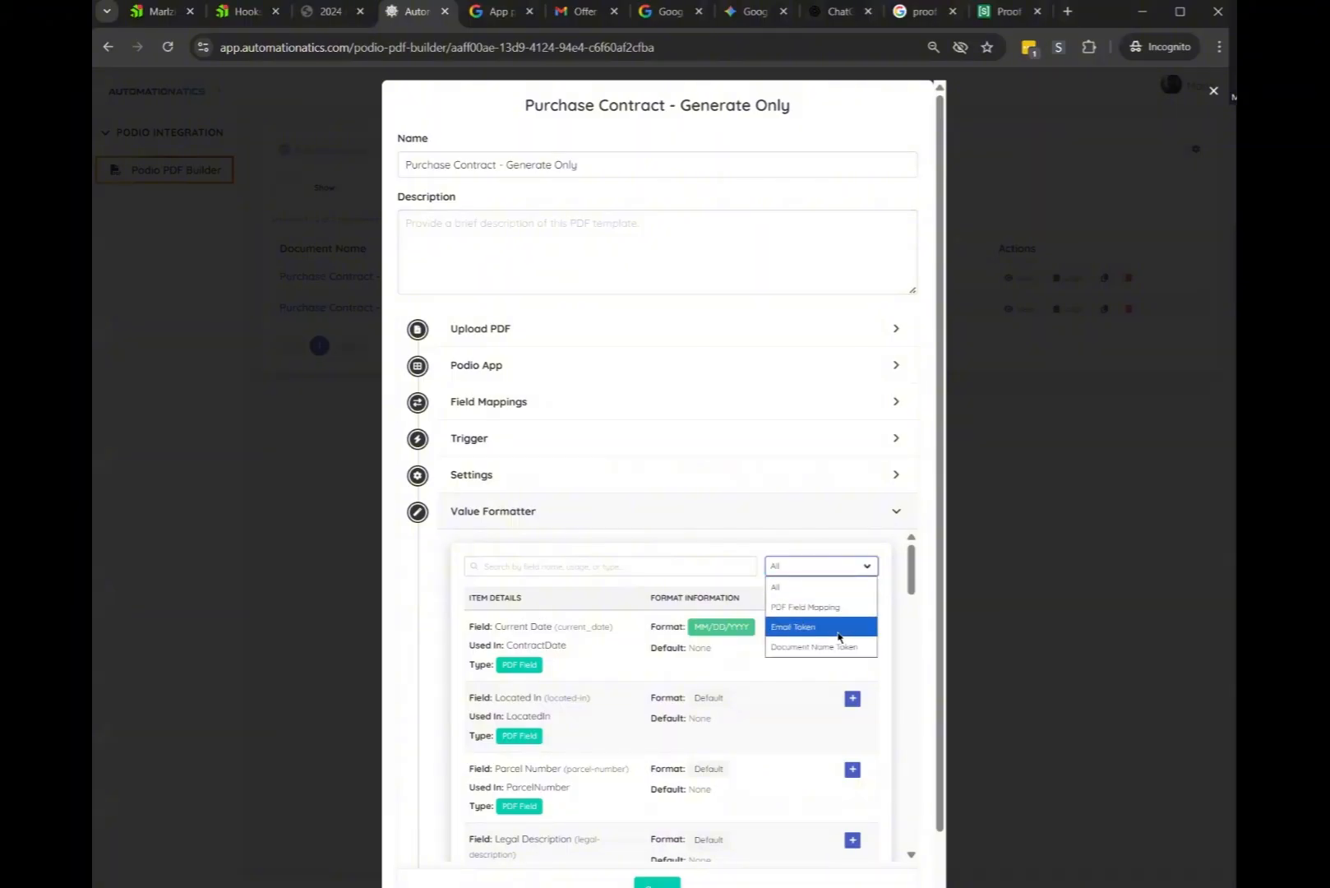
{"action": "left_click", "coordinate": [795, 628]}
{"action": "left_click", "coordinate": [566, 565]}
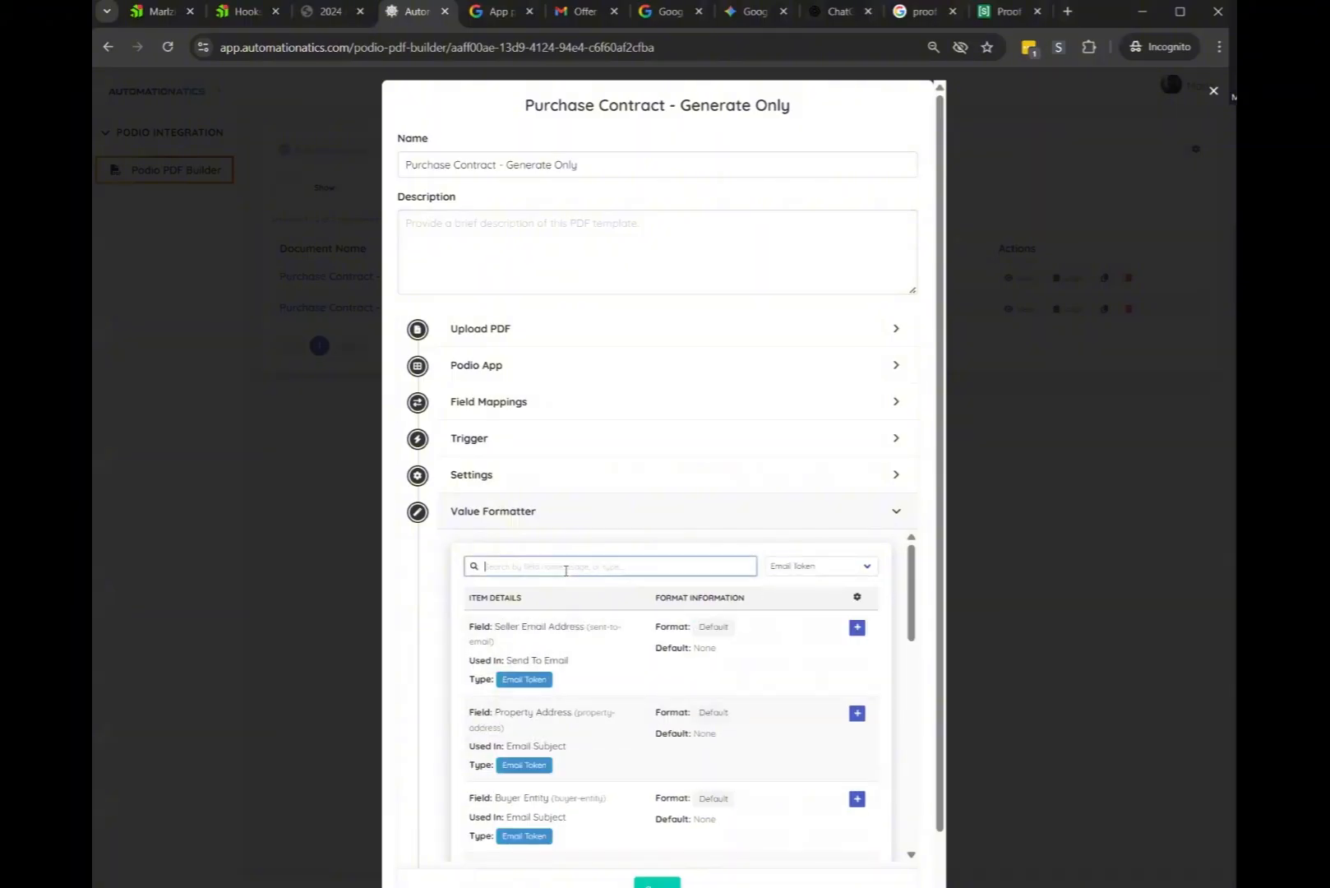
{"action": "type", "text": "date"}
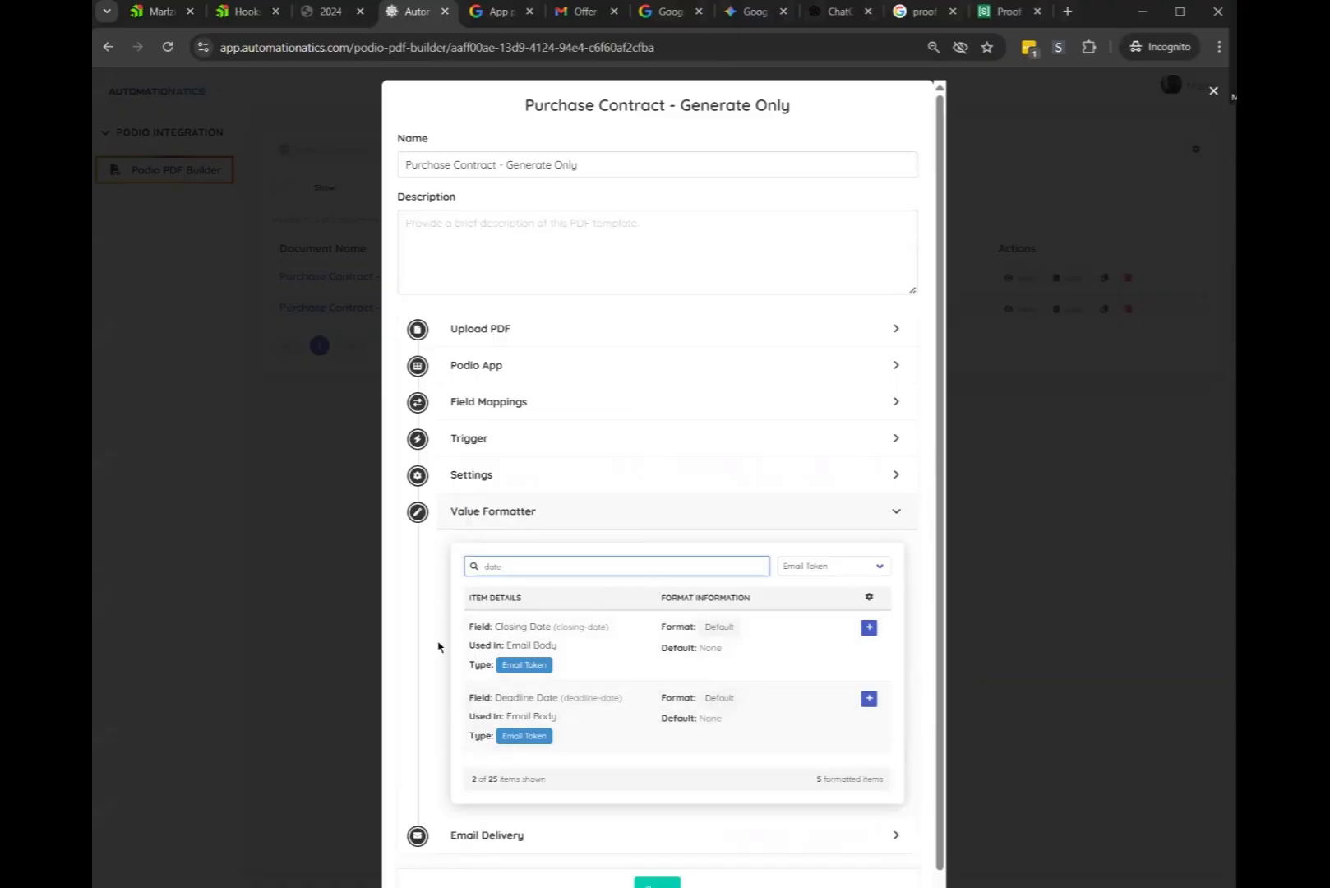
Format Closing Date and Deadline Date as F j, Y, e.g. 'August 22, 2025'
{"action": "left_click", "coordinate": [868, 628]}
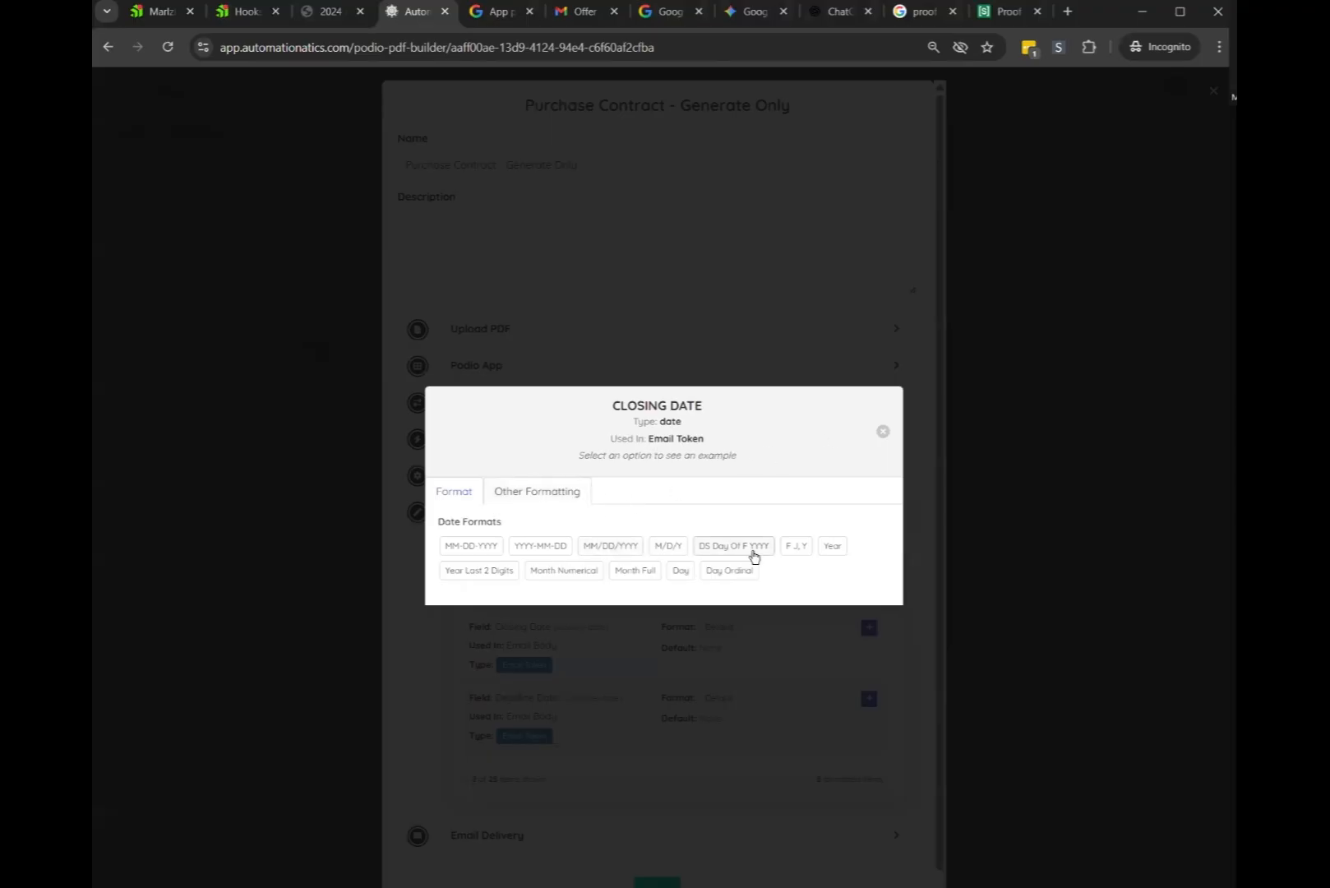
{"action": "left_click", "coordinate": [793, 545]}
{"action": "left_click_drag", "start_coordinate": [679, 457], "coordinate": [850, 449]}
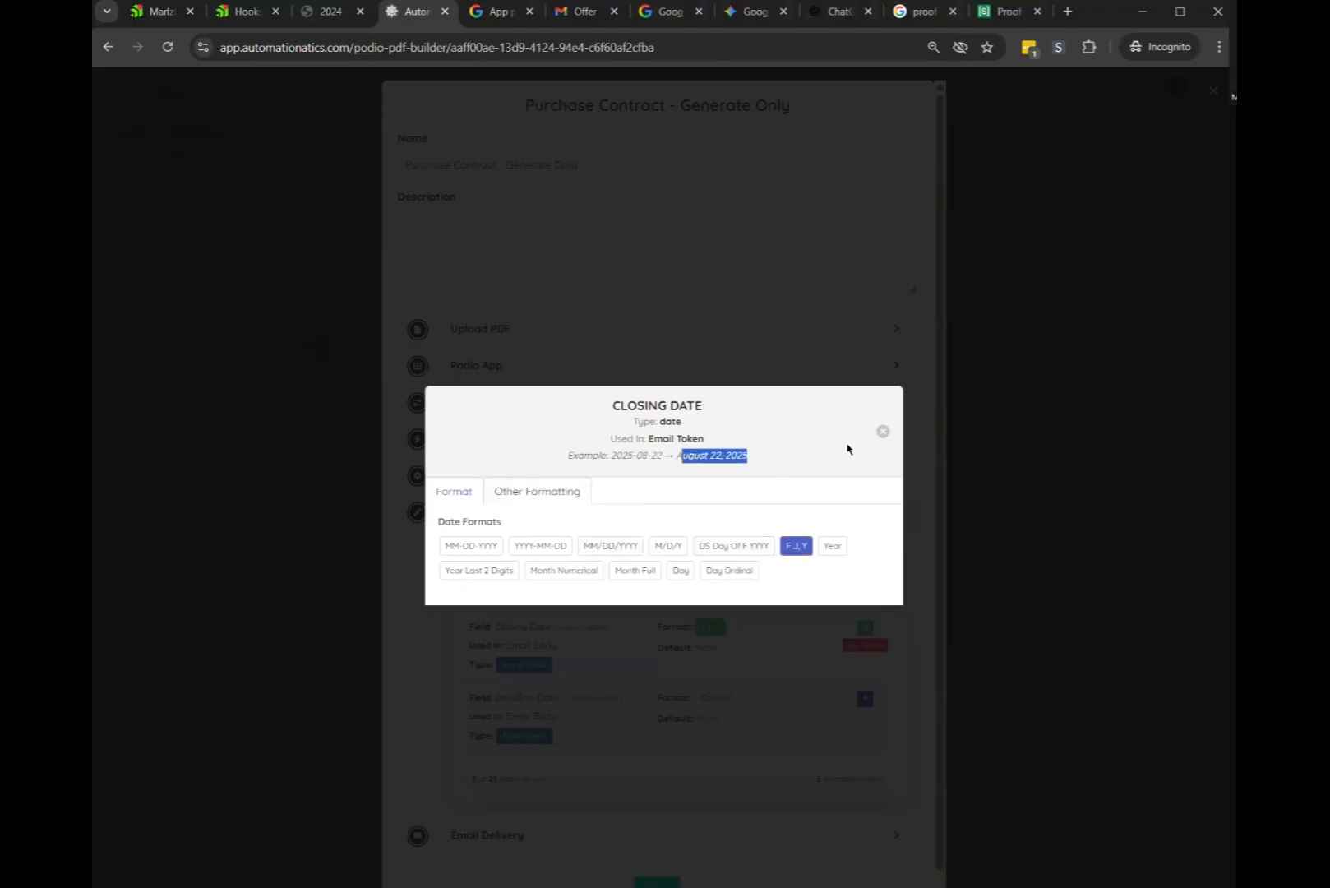
{"action": "left_click", "coordinate": [882, 430]}
{"action": "left_click", "coordinate": [865, 698]}
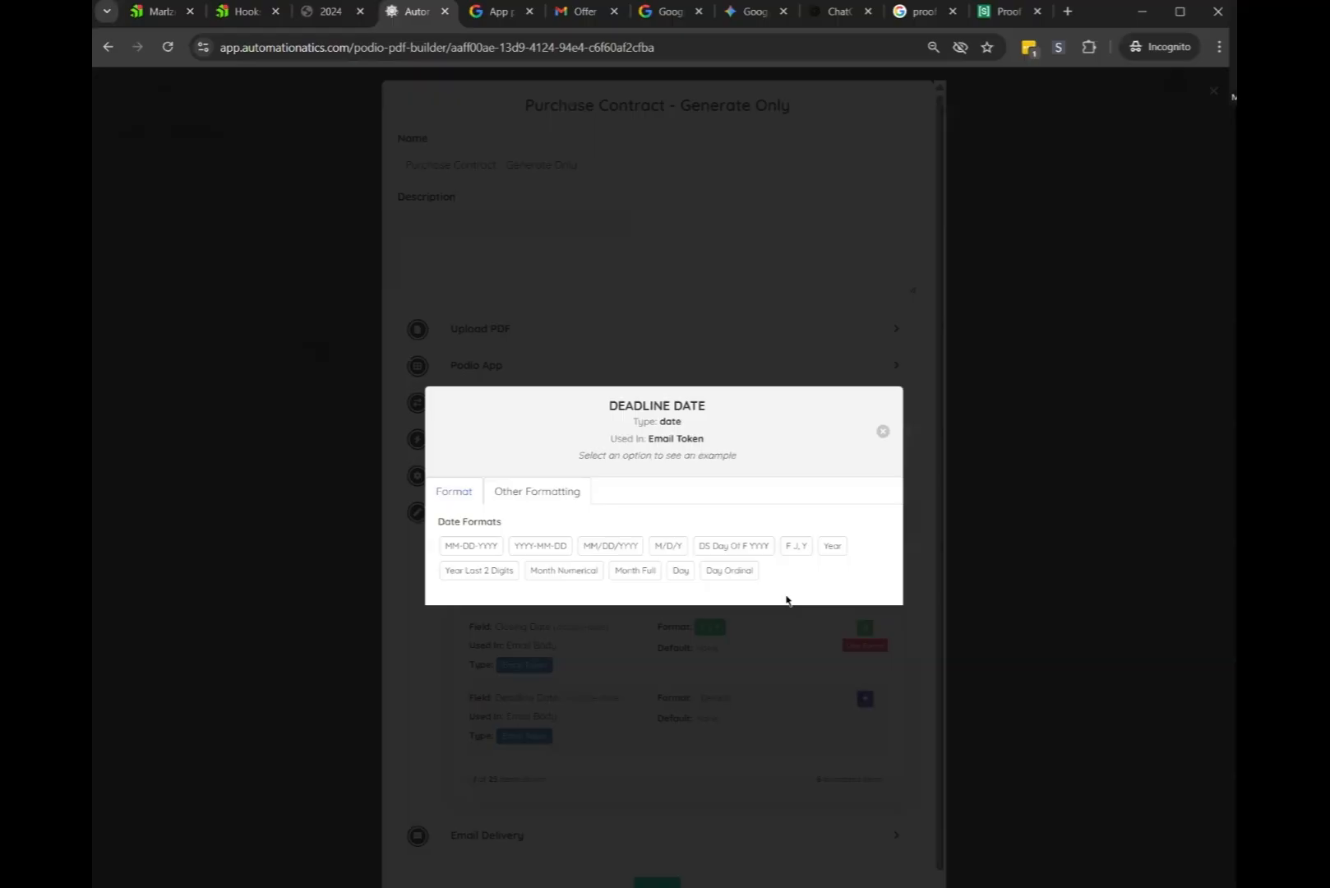
{"action": "left_click", "coordinate": [799, 545]}
{"action": "left_click", "coordinate": [883, 431]}
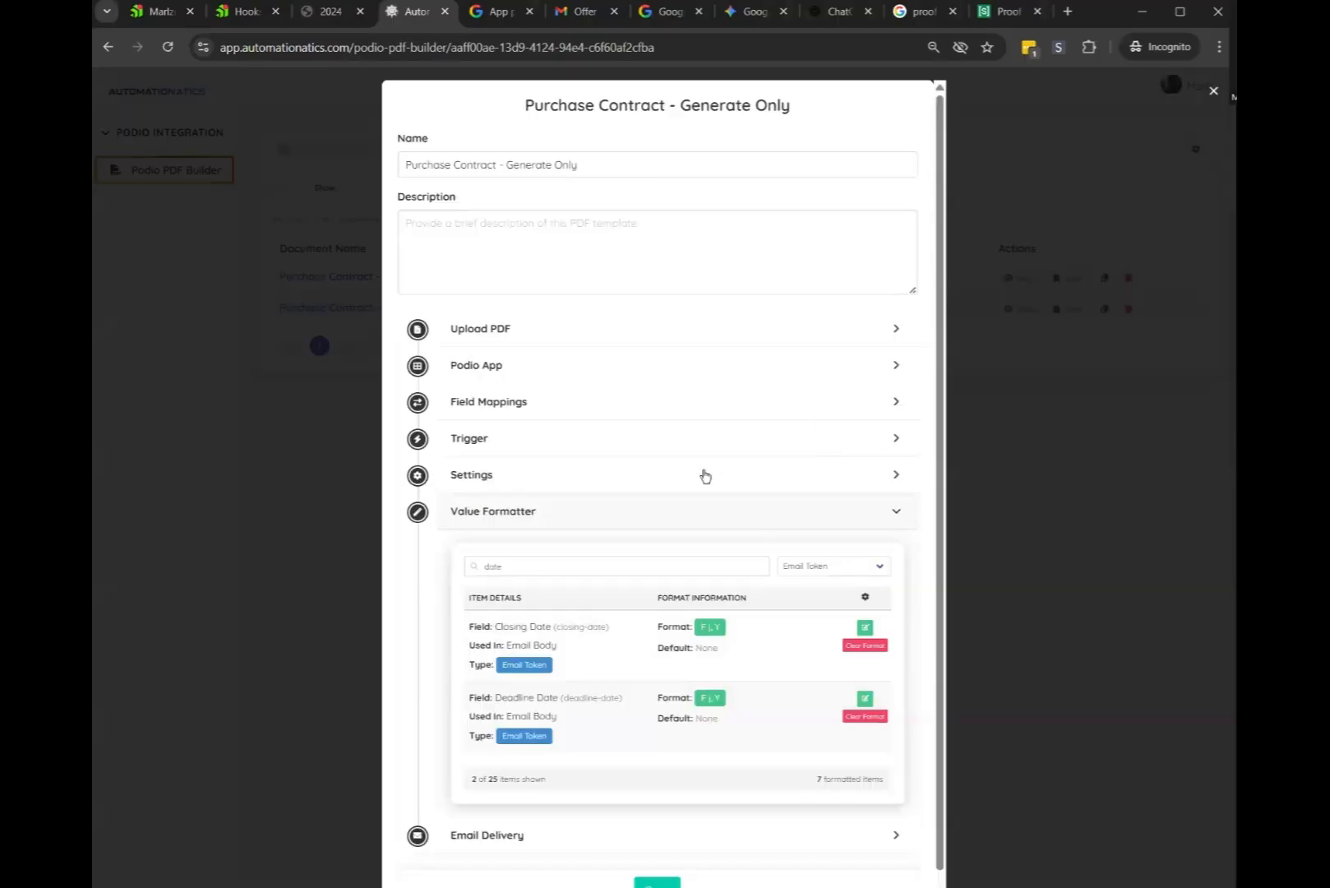
Clear the 'date' search and search the fields for 'address' instead
{"action": "double_click", "coordinate": [546, 570]}
{"action": "key", "text": "BackSpace"}
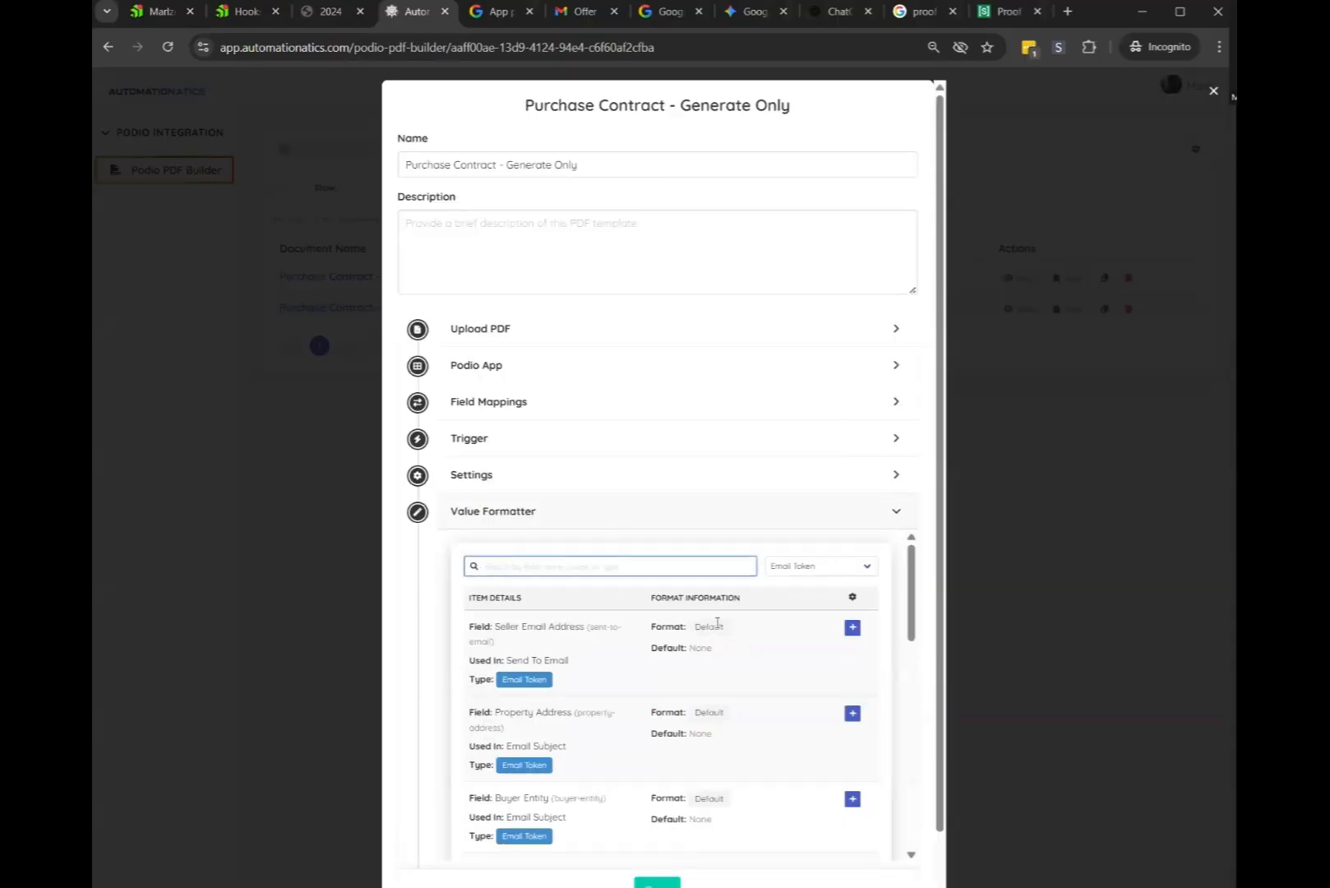
{"action": "left_click", "coordinate": [837, 565]}
{"action": "left_click", "coordinate": [647, 566]}
{"action": "type", "text": "address"}
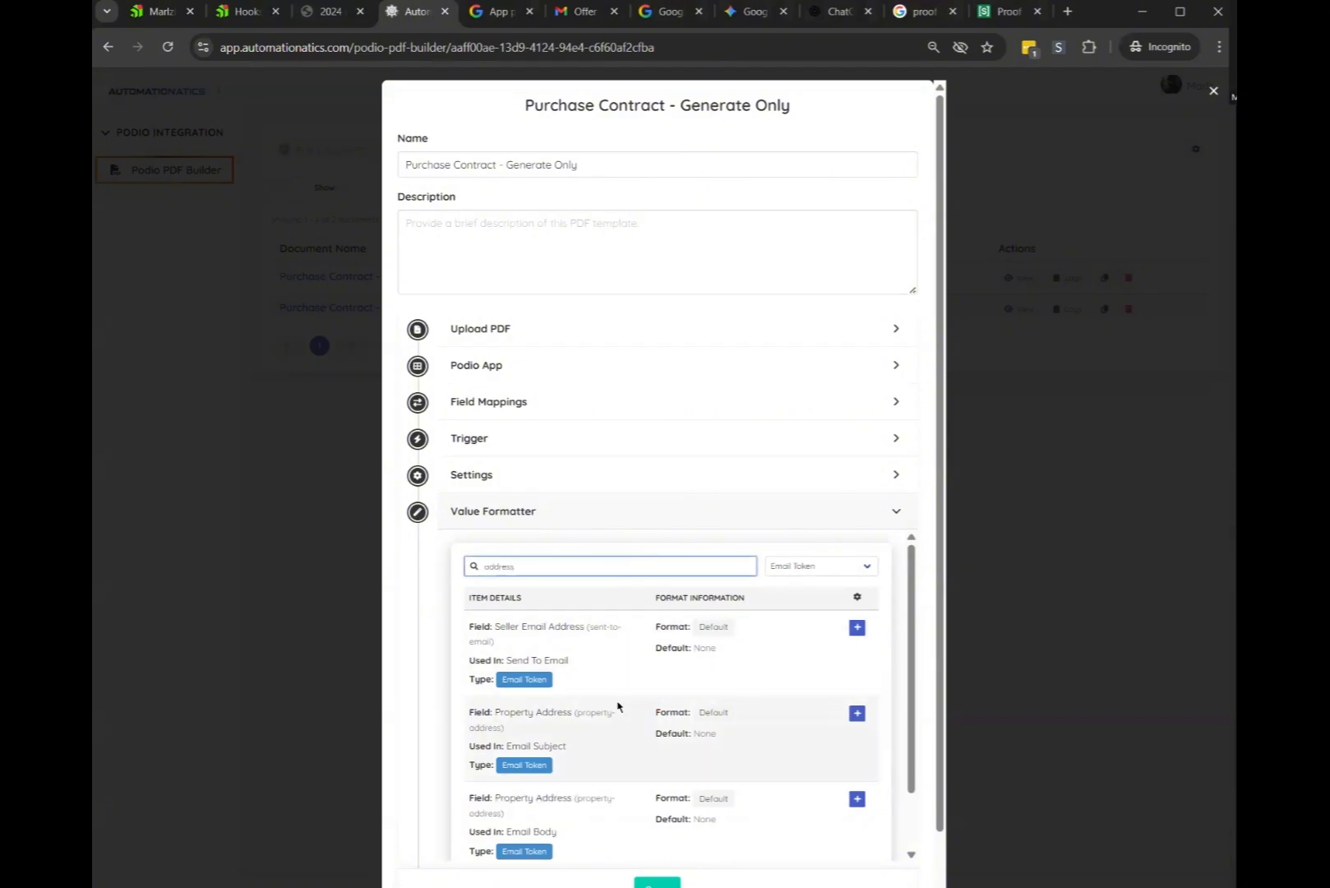
Bring up the received offer email and highlight the trailing ', USA' in the address
{"action": "left_click", "coordinate": [331, 11]}
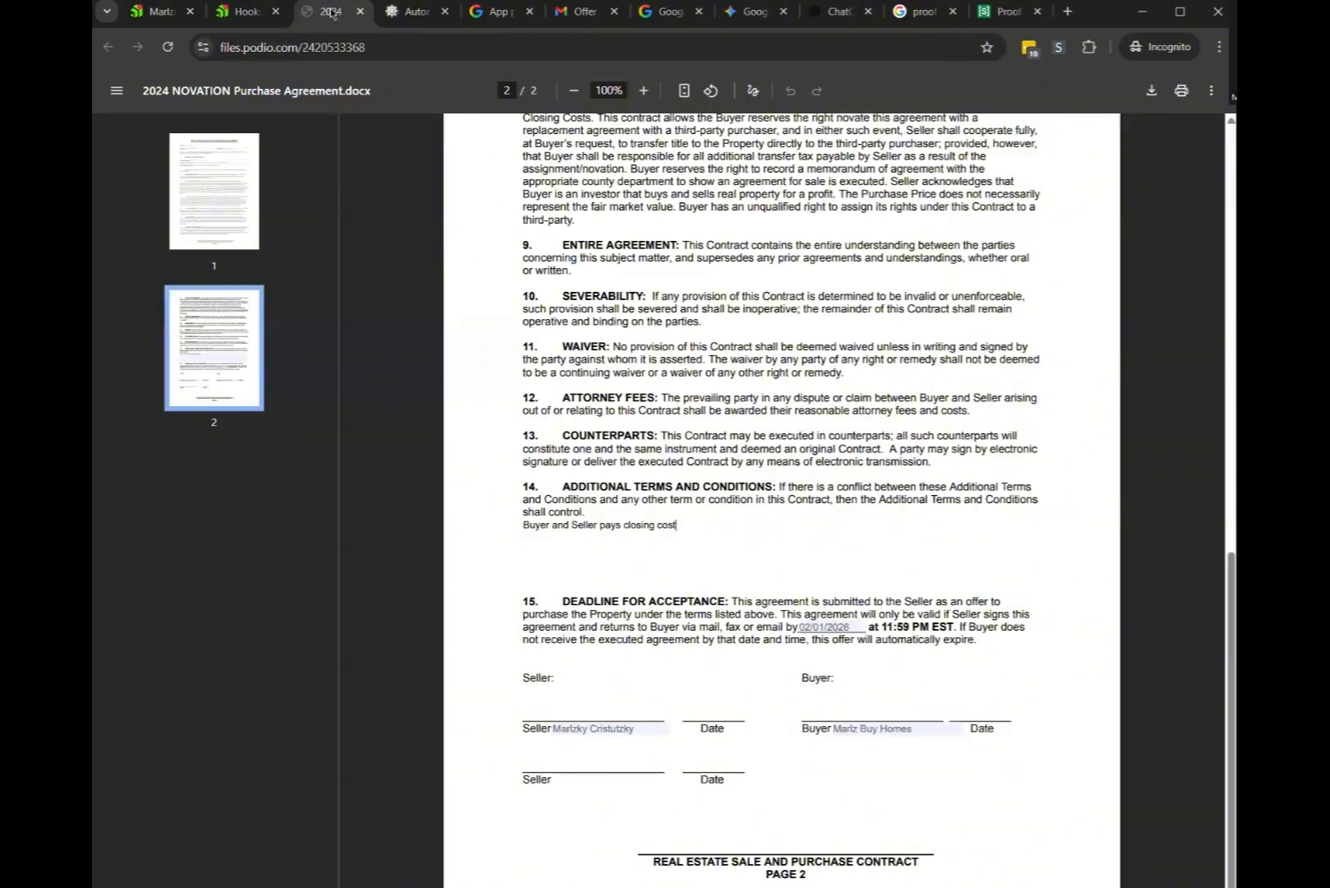
{"action": "left_click", "coordinate": [589, 15]}
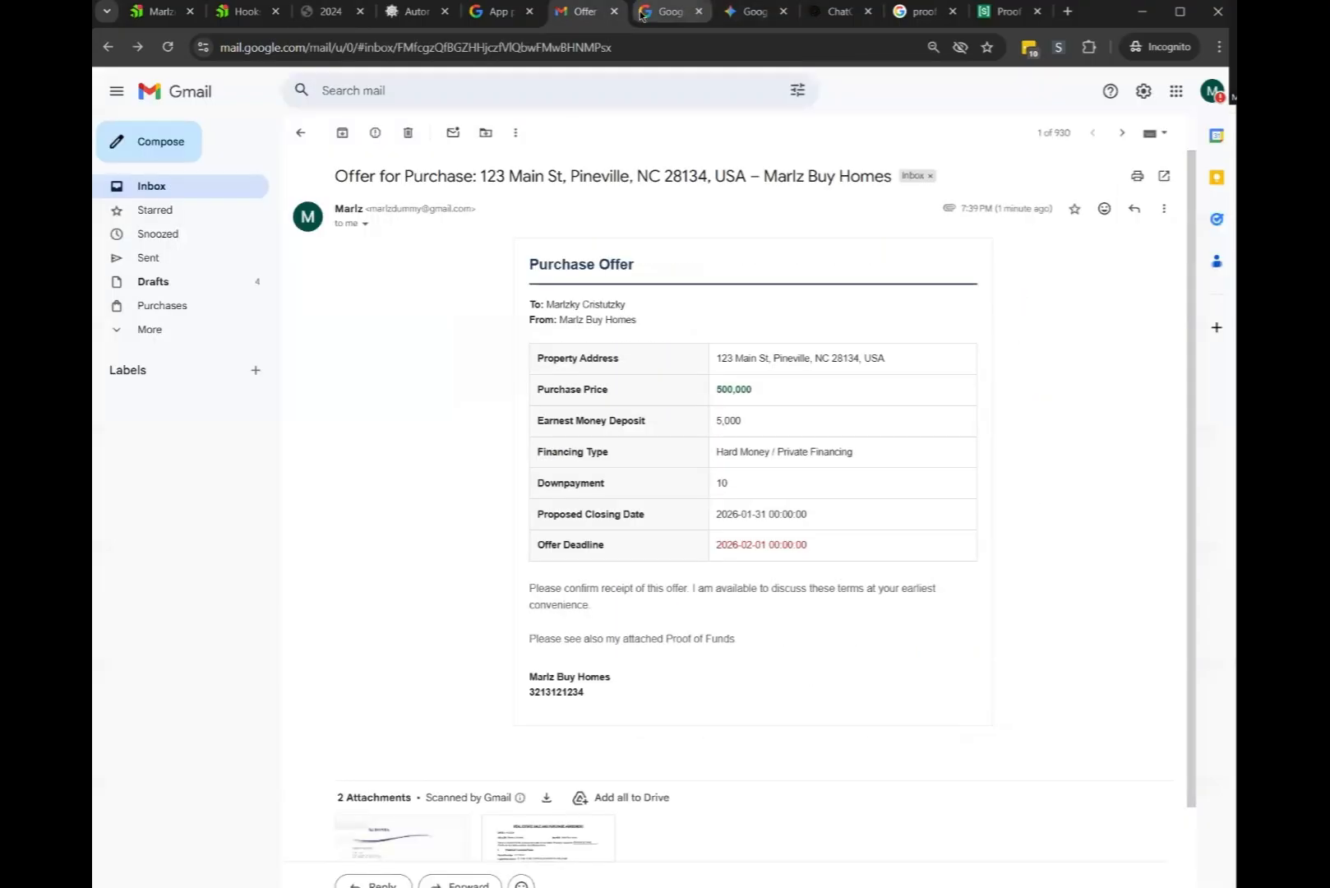
{"action": "left_click_drag", "start_coordinate": [858, 358], "coordinate": [923, 365]}
{"action": "key", "text": "ctrl+c"}
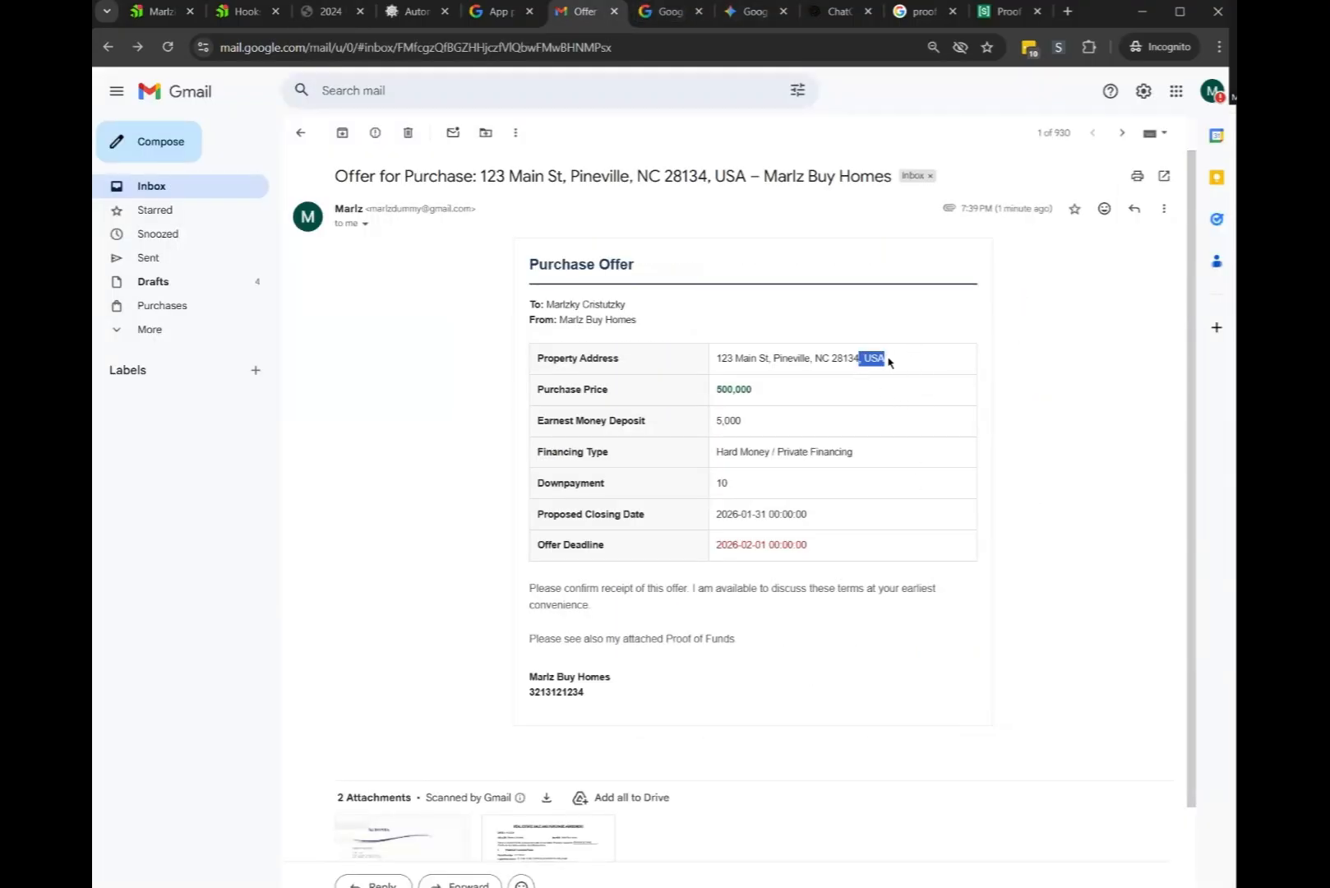
Back in the template builder, make the email-body Property Address uppercase
{"action": "left_click", "coordinate": [415, 11]}
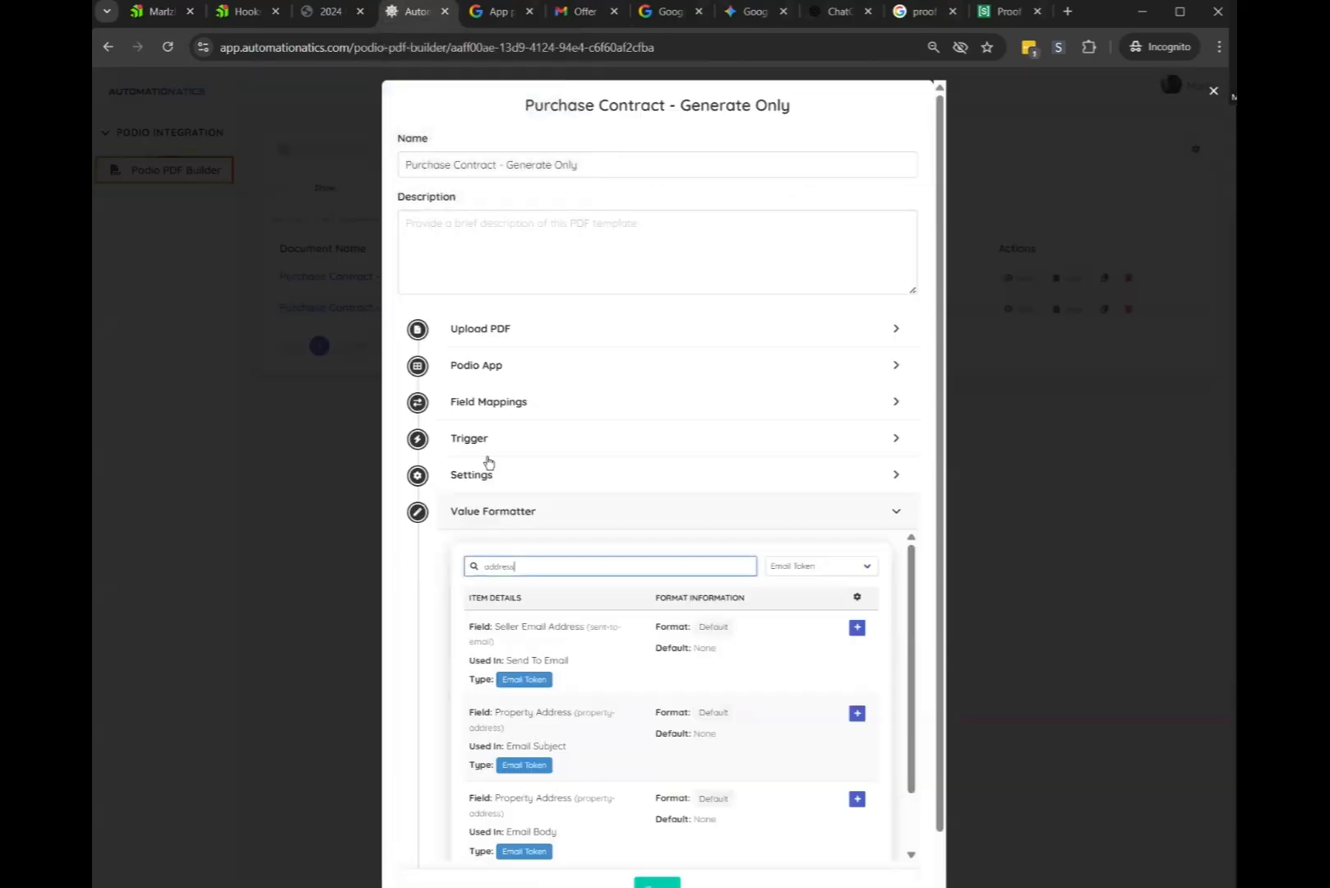
{"action": "scroll", "coordinate": [565, 623], "scroll_direction": "up", "scroll_amount": 2}
{"action": "scroll", "coordinate": [512, 749], "scroll_direction": "down", "scroll_amount": 2}
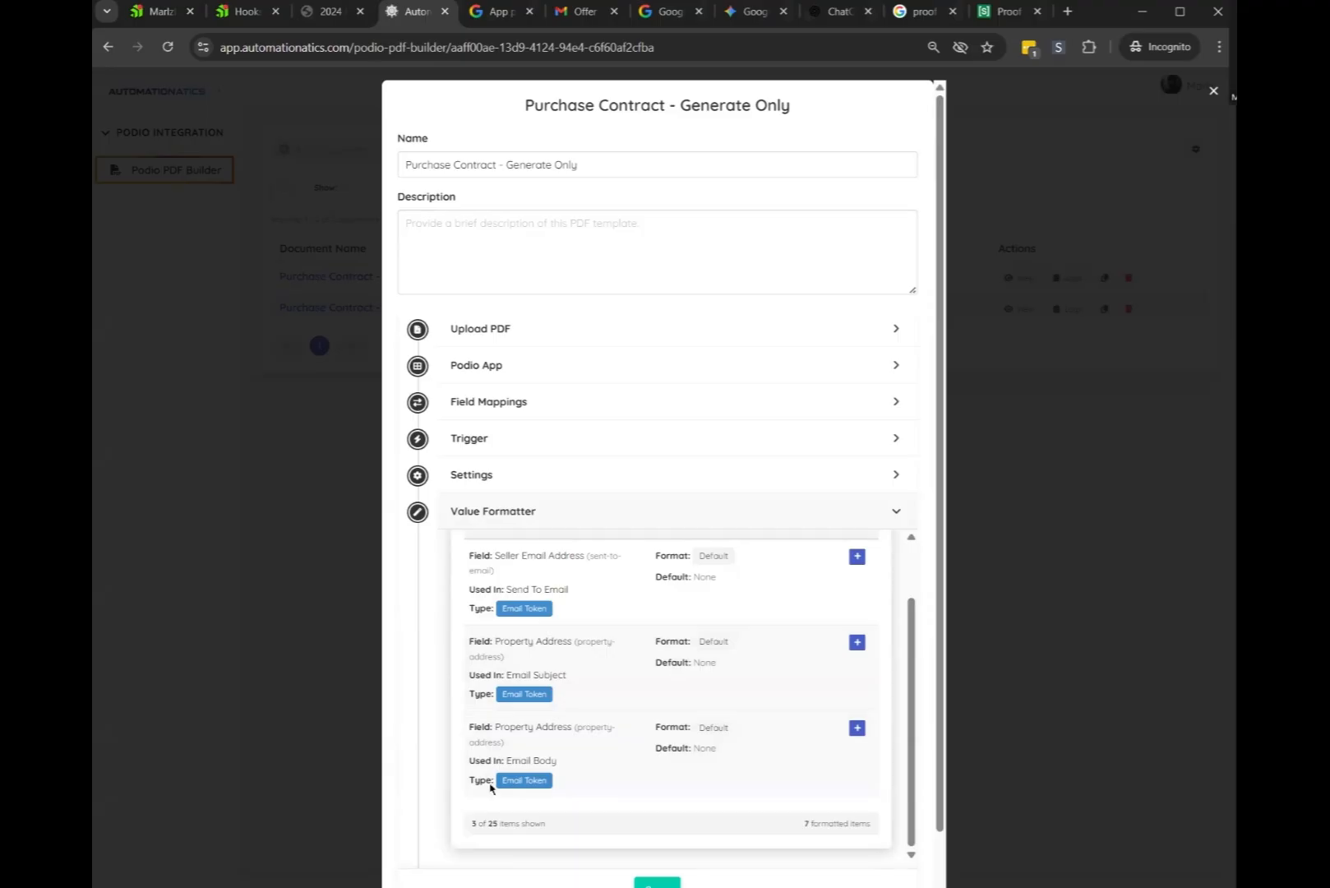
{"action": "left_click_drag", "start_coordinate": [469, 764], "coordinate": [527, 762]}
{"action": "left_click", "coordinate": [589, 762]}
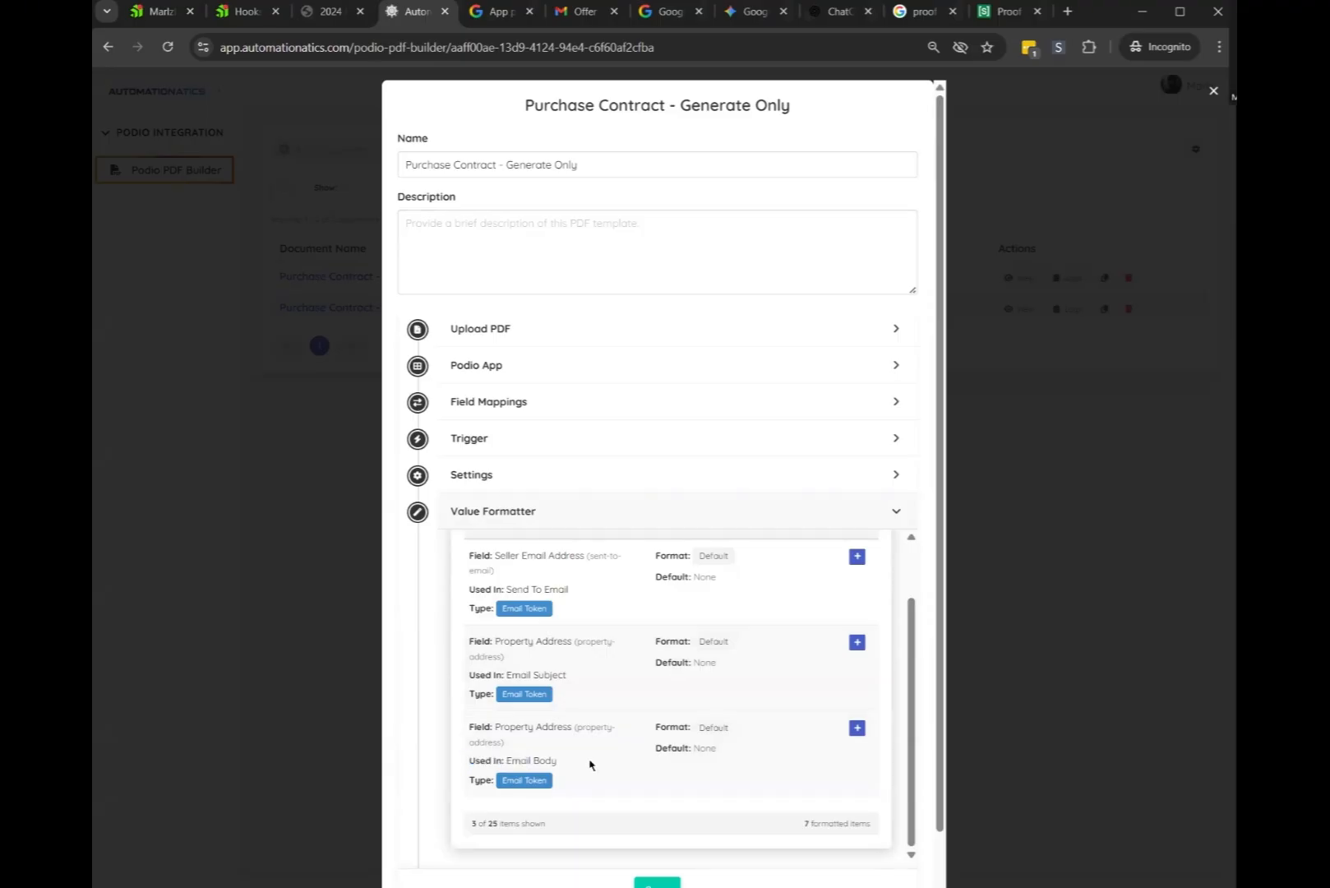
{"action": "left_click", "coordinate": [856, 728]}
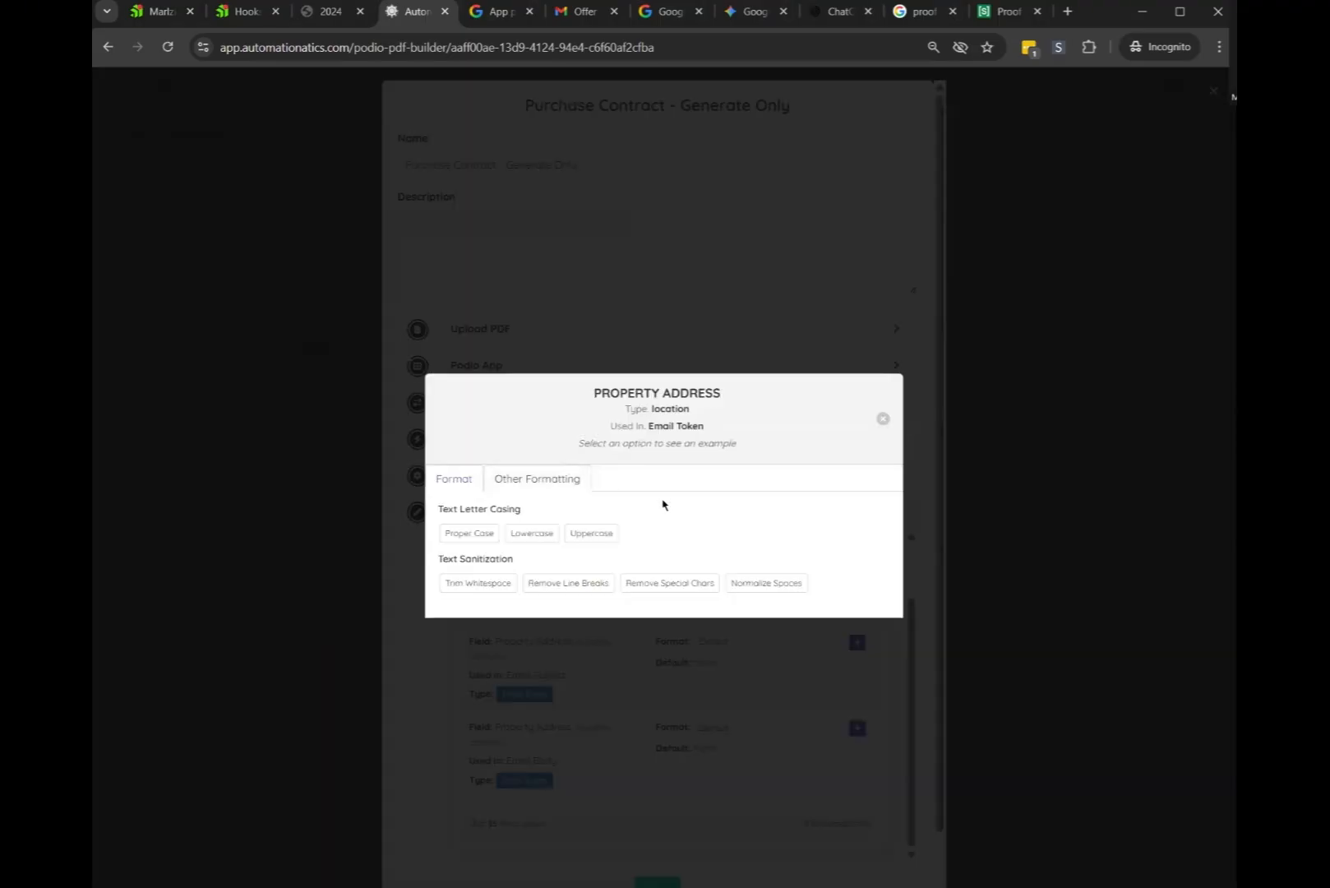
{"action": "left_click", "coordinate": [586, 535]}
Add a Text Replacer that replaces ', USA' with an empty value
{"action": "left_click", "coordinate": [547, 476]}
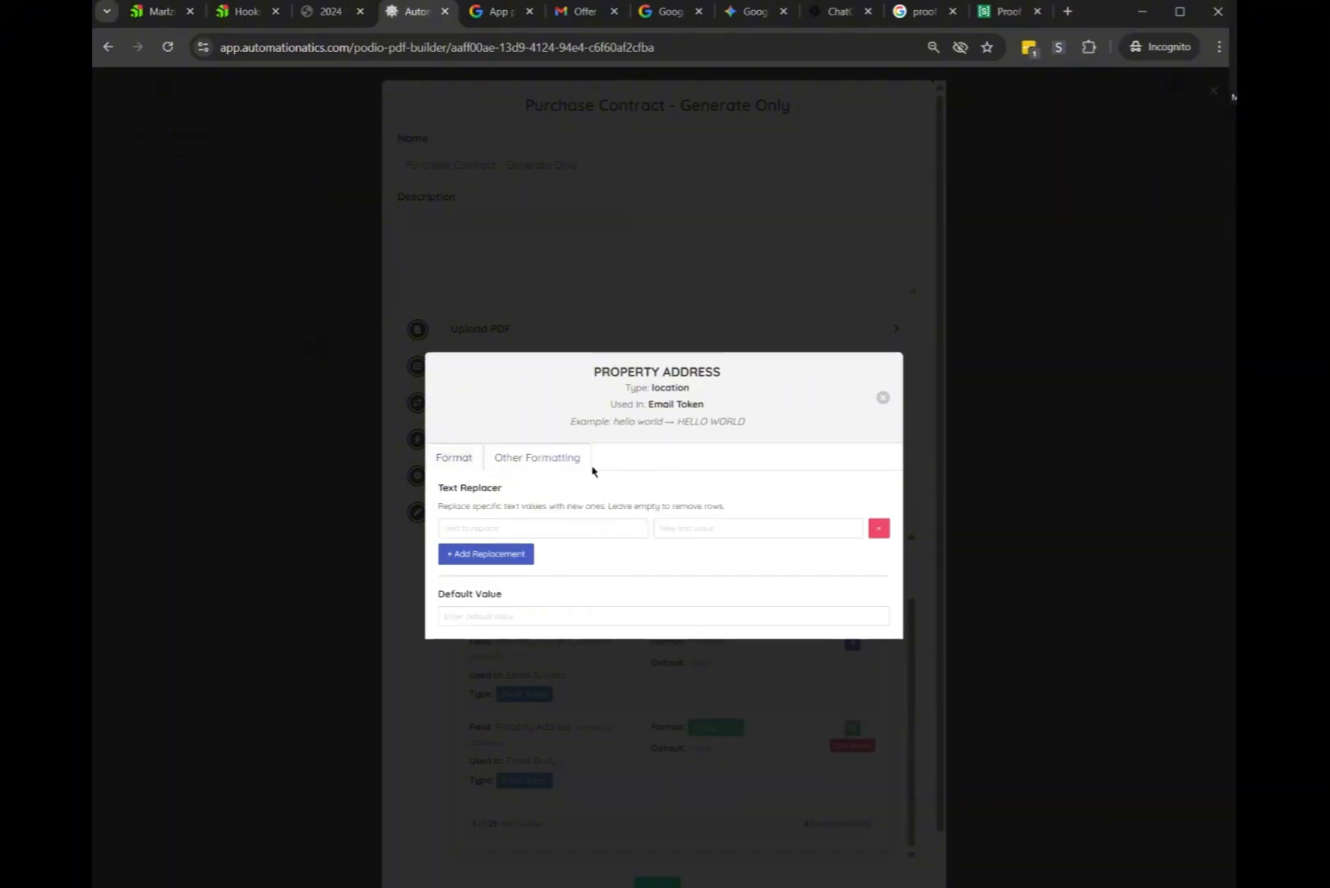
{"action": "left_click", "coordinate": [509, 533]}
{"action": "key", "text": "ctrl+v"}
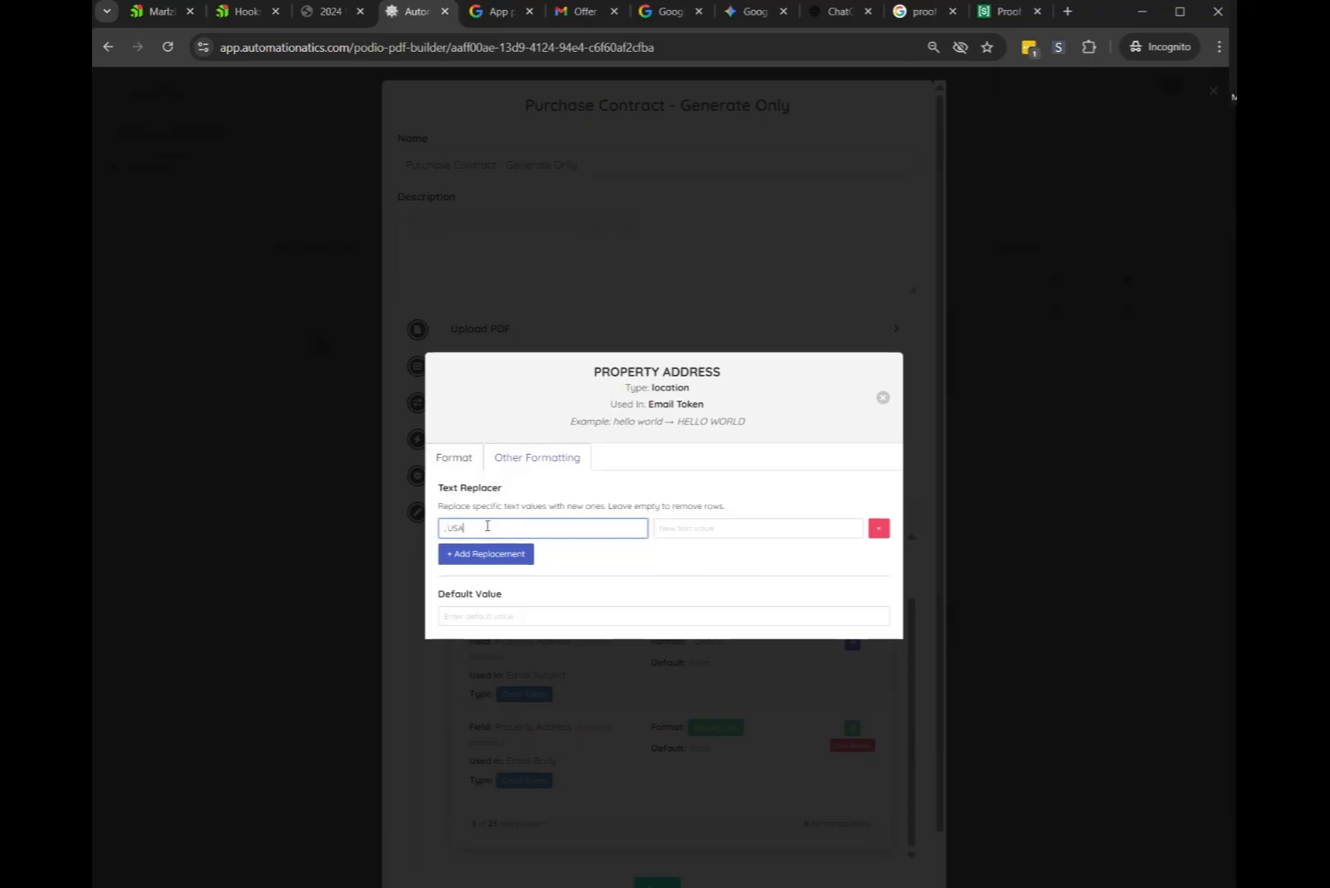
{"action": "left_click", "coordinate": [683, 534]}
{"action": "double_click", "coordinate": [710, 527]}
{"action": "left_click", "coordinate": [677, 557]}
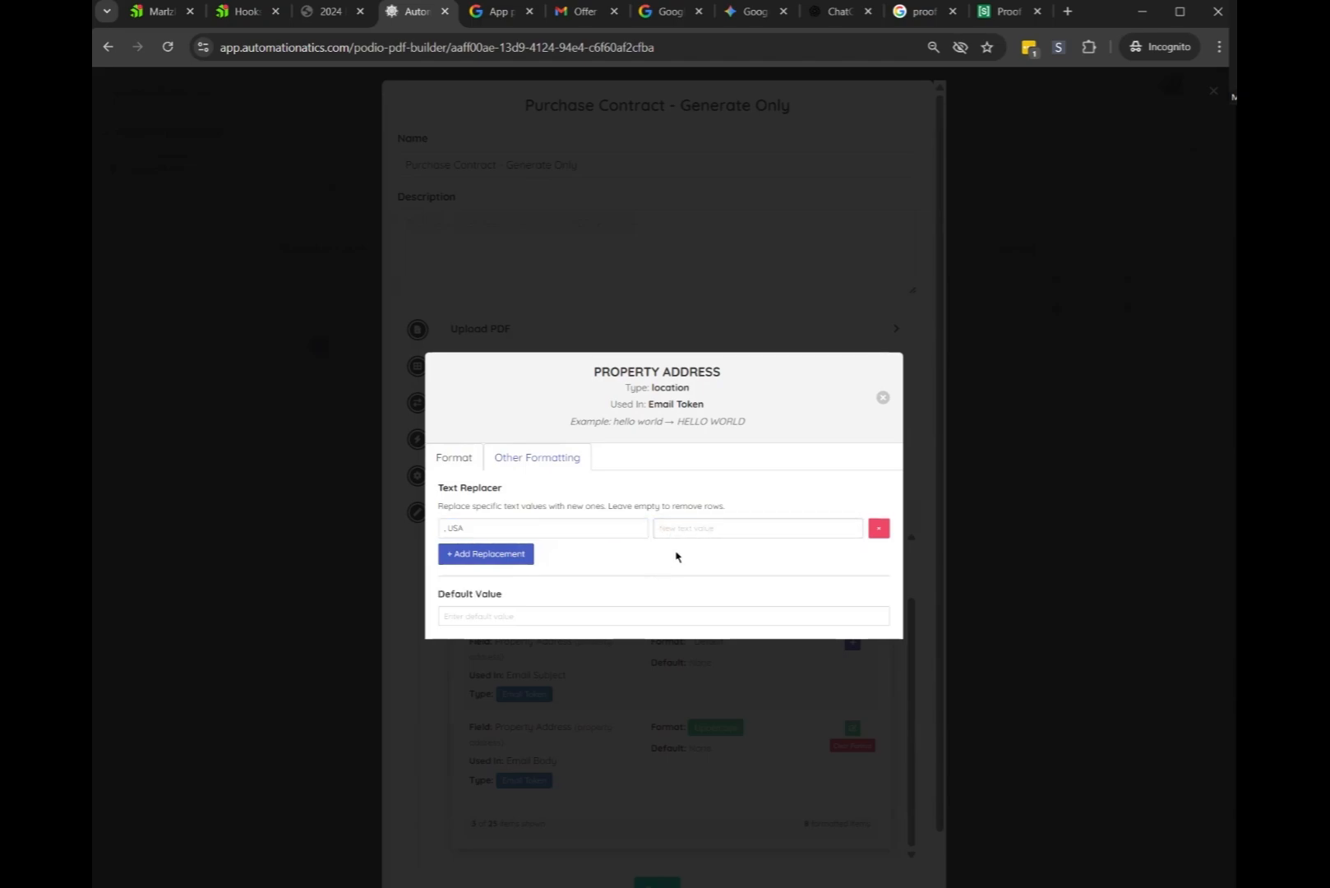
{"action": "left_click", "coordinate": [729, 530]}
{"action": "left_click", "coordinate": [636, 566]}
{"action": "left_click", "coordinate": [679, 536]}
{"action": "left_click", "coordinate": [645, 565]}
{"action": "left_click", "coordinate": [881, 399]}
Save the PDF template and return to the contract PDF
{"action": "scroll", "coordinate": [723, 748], "scroll_direction": "down", "scroll_amount": 2}
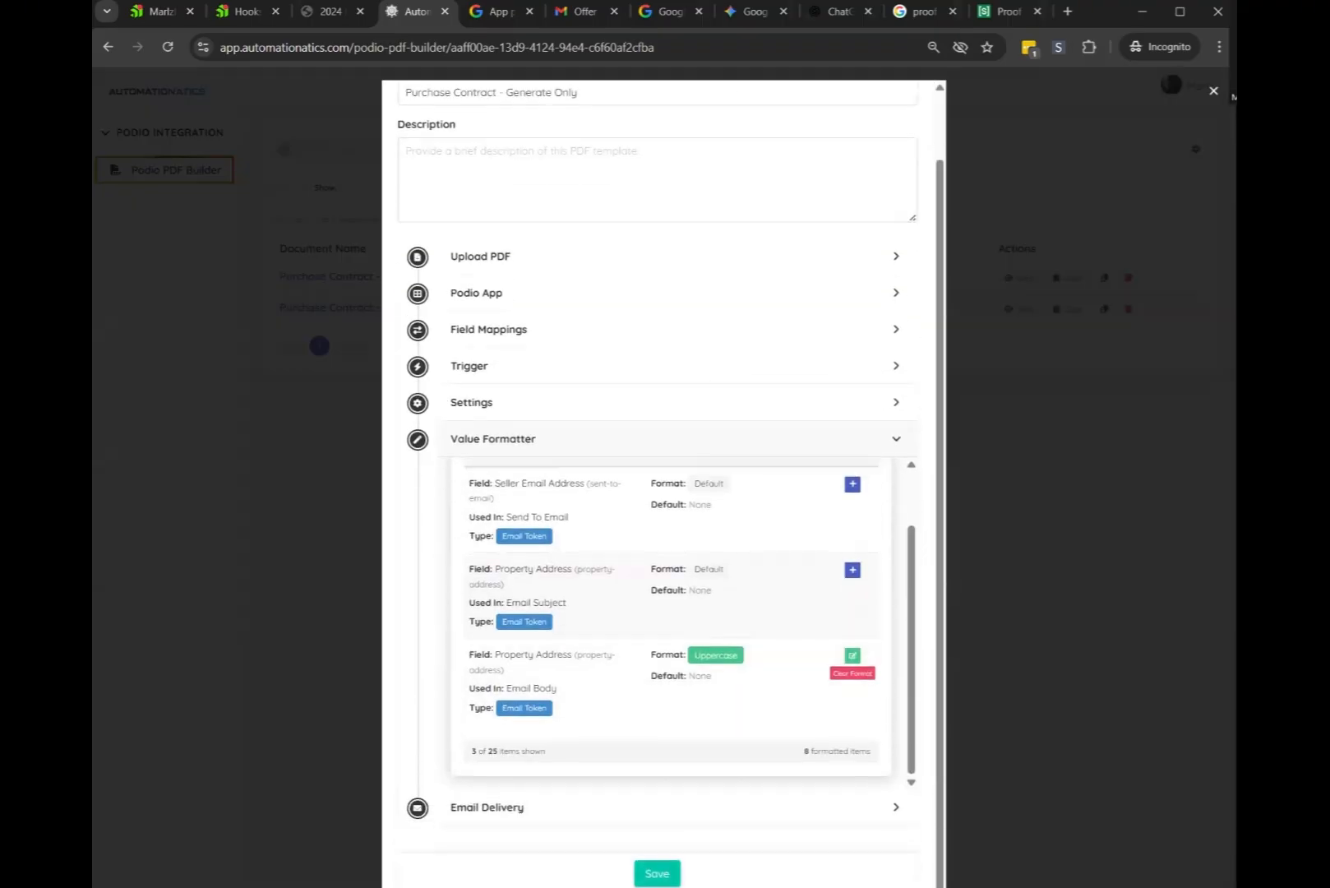
{"action": "left_click", "coordinate": [657, 871]}
{"action": "left_click", "coordinate": [331, 12]}
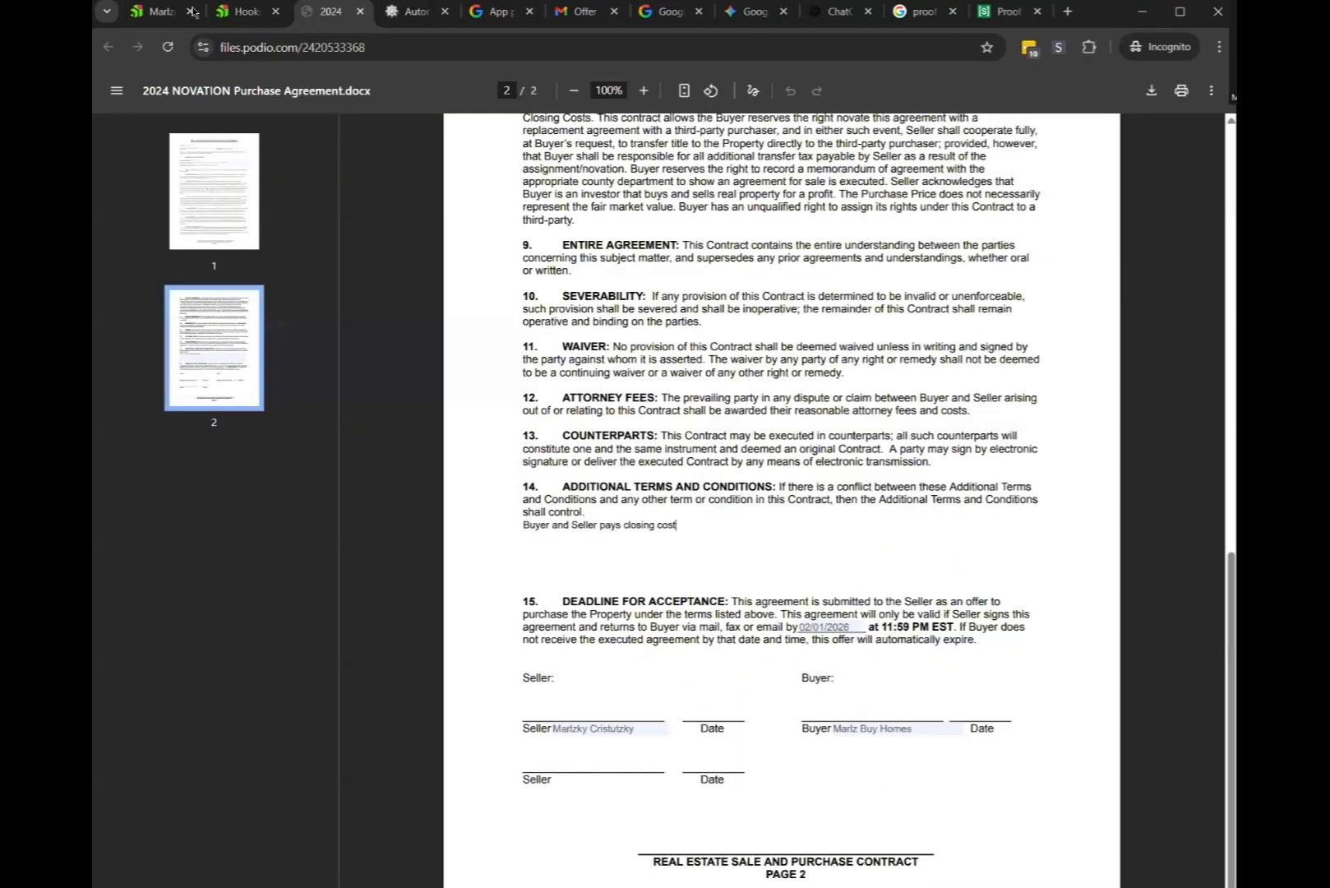
Open the latest generated Purchase Contract PDF from the Podio lead's activity and review it
{"action": "left_click", "coordinate": [154, 11]}
{"action": "scroll", "coordinate": [433, 662], "scroll_direction": "down", "scroll_amount": 7}
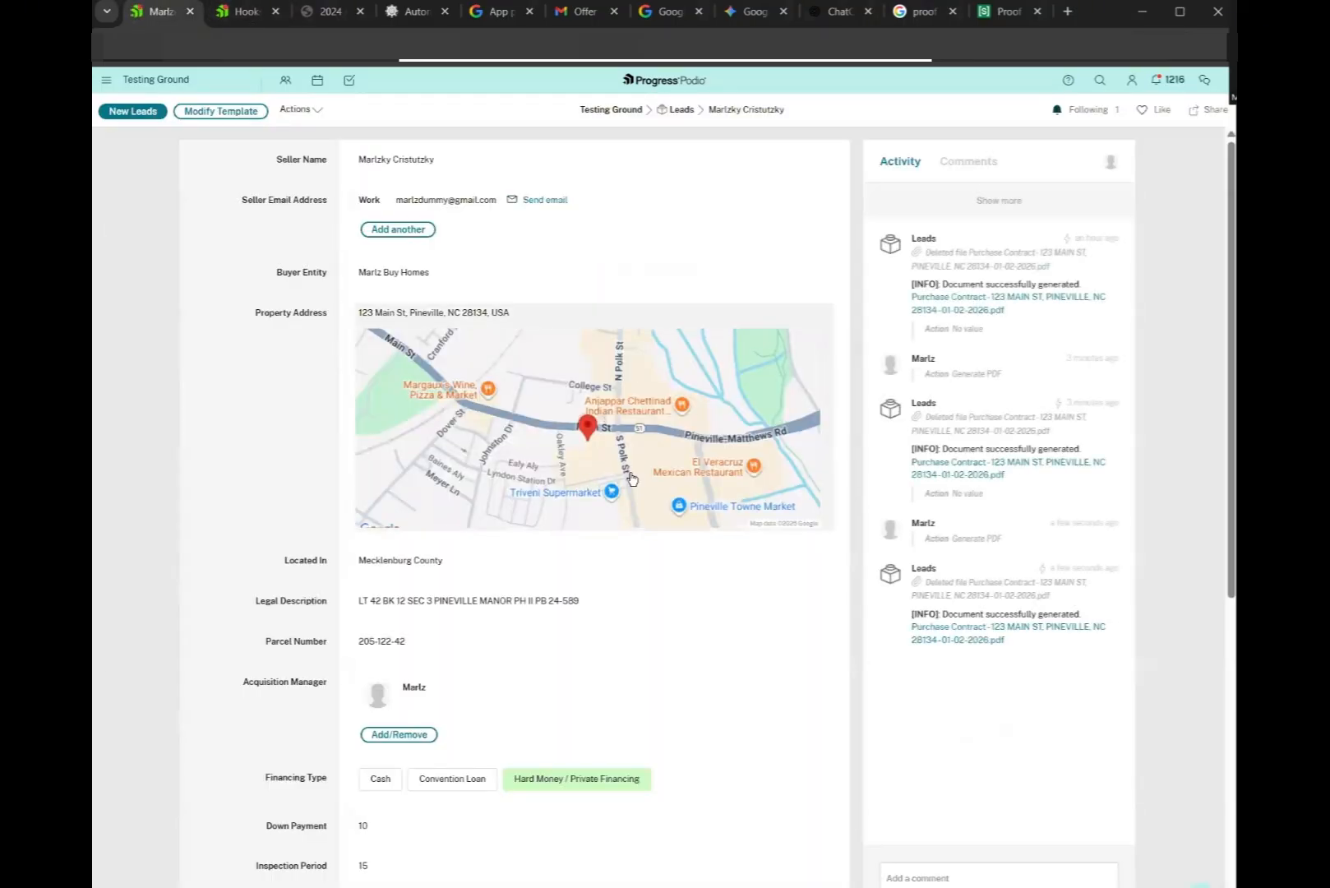
{"action": "left_click", "coordinate": [970, 645]}
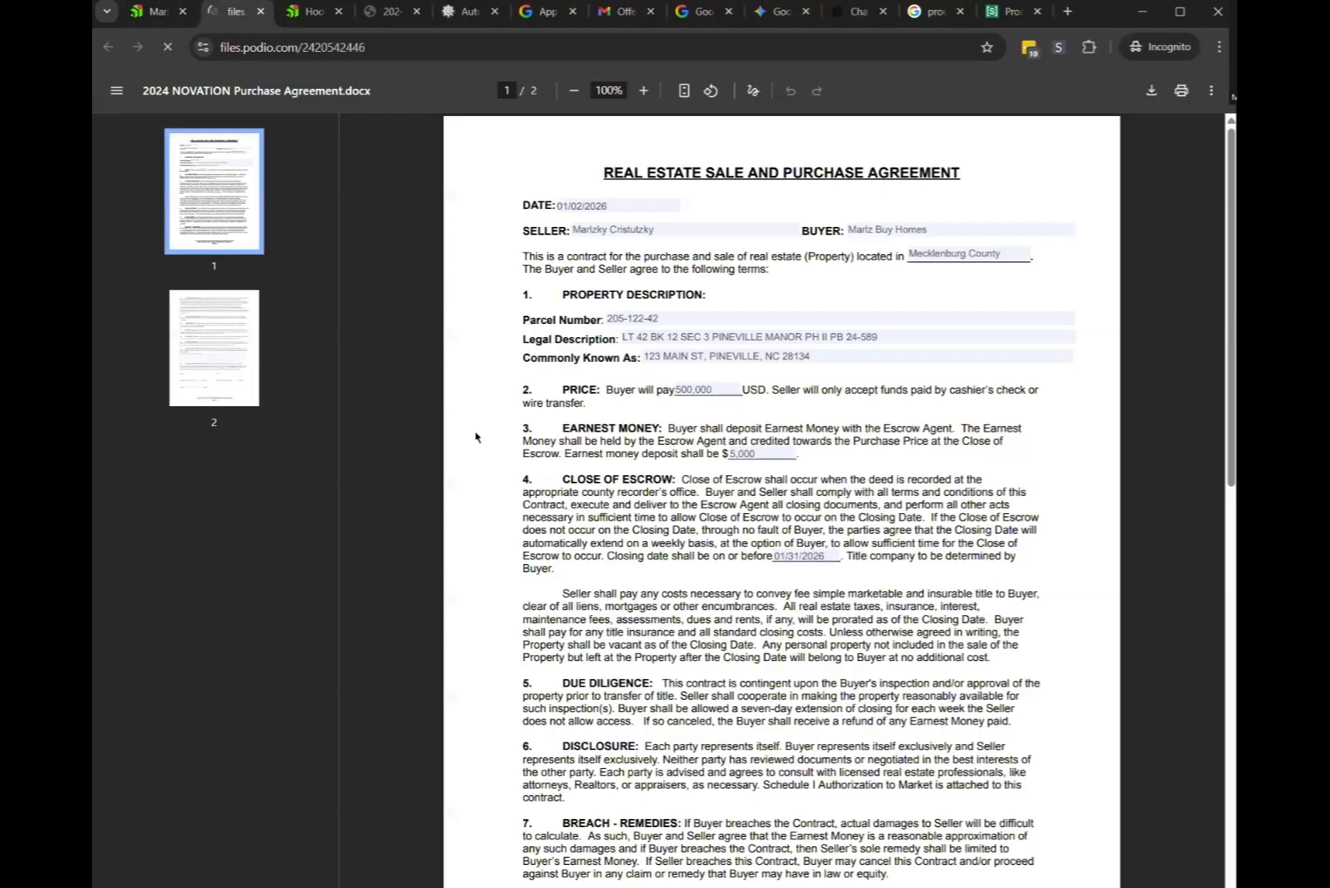
{"action": "key", "text": "ctrl+w"}
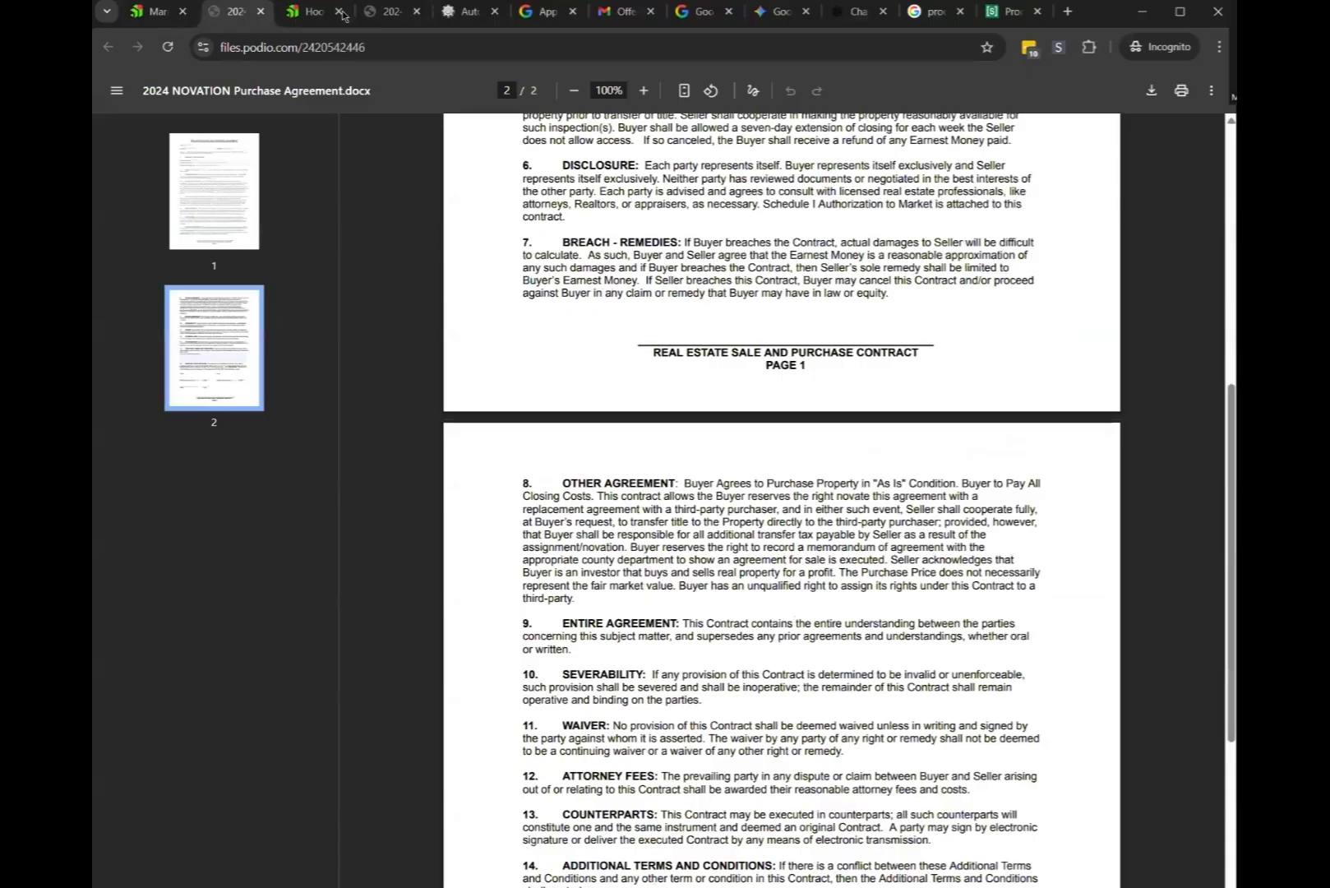
{"action": "left_click", "coordinate": [727, 11]}
Open the newest 'Offer for Purchase' email from the Gmail inbox
{"action": "left_click", "coordinate": [666, 11]}
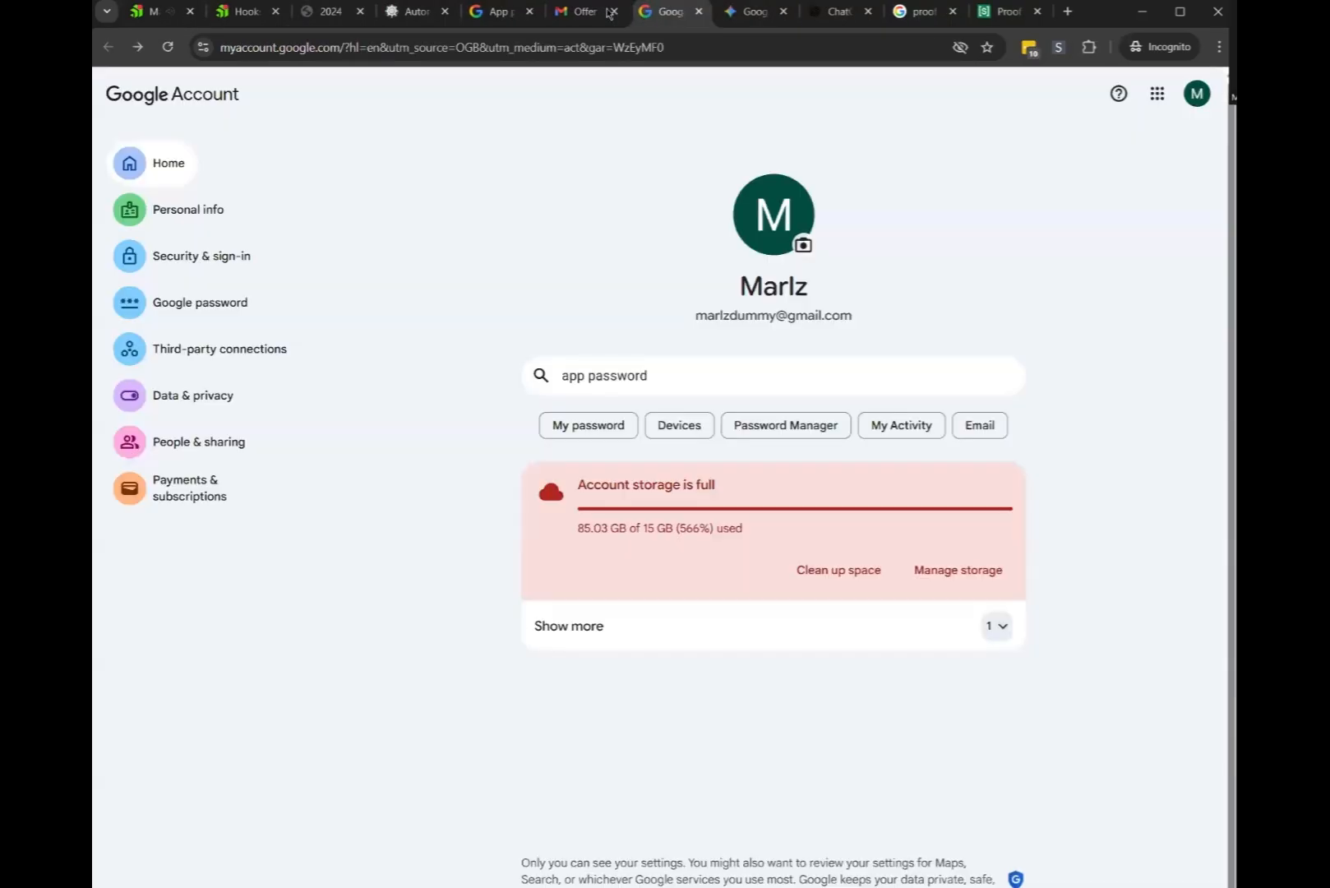
{"action": "left_click", "coordinate": [567, 11]}
{"action": "left_click", "coordinate": [212, 185]}
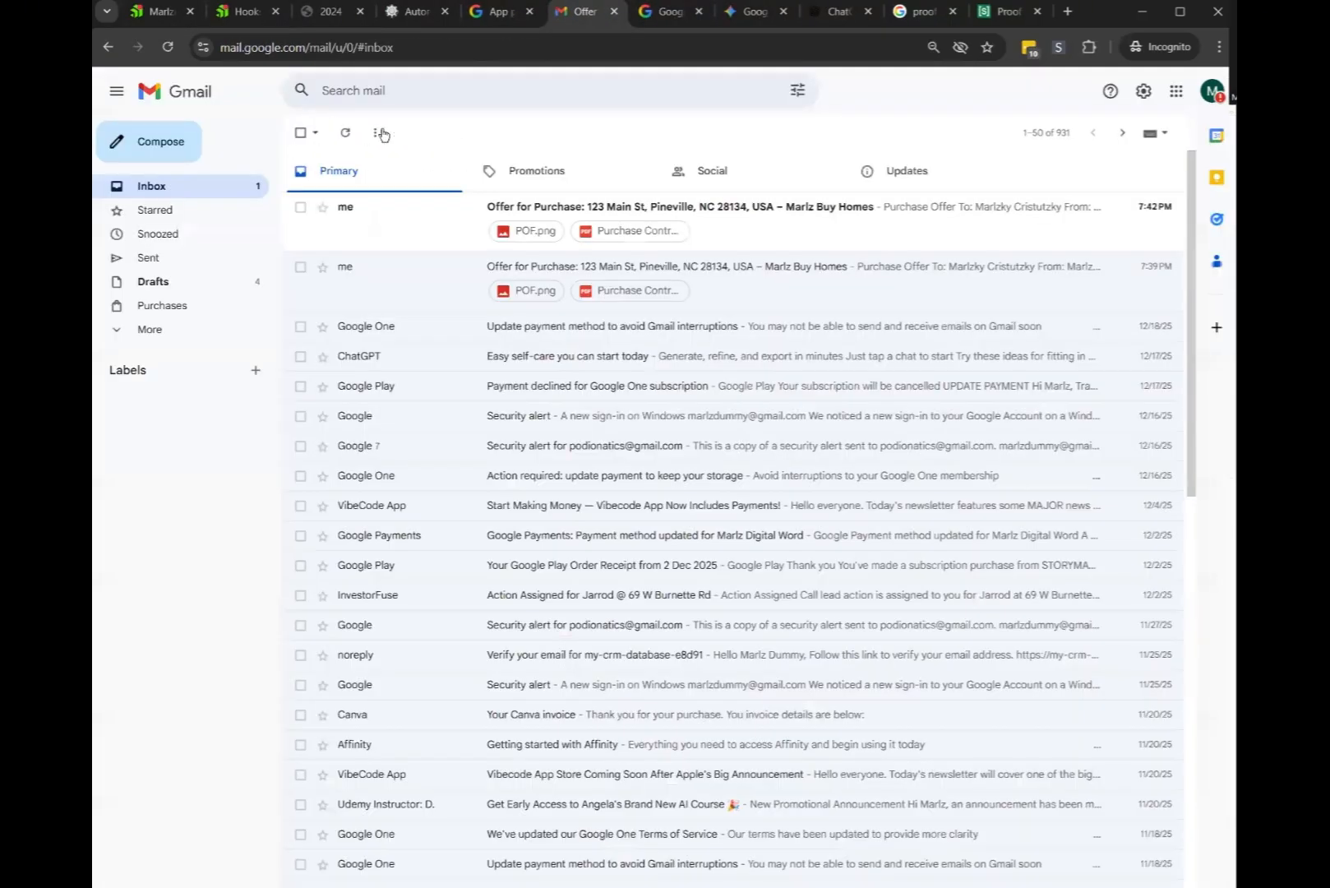
{"action": "left_click", "coordinate": [724, 209]}
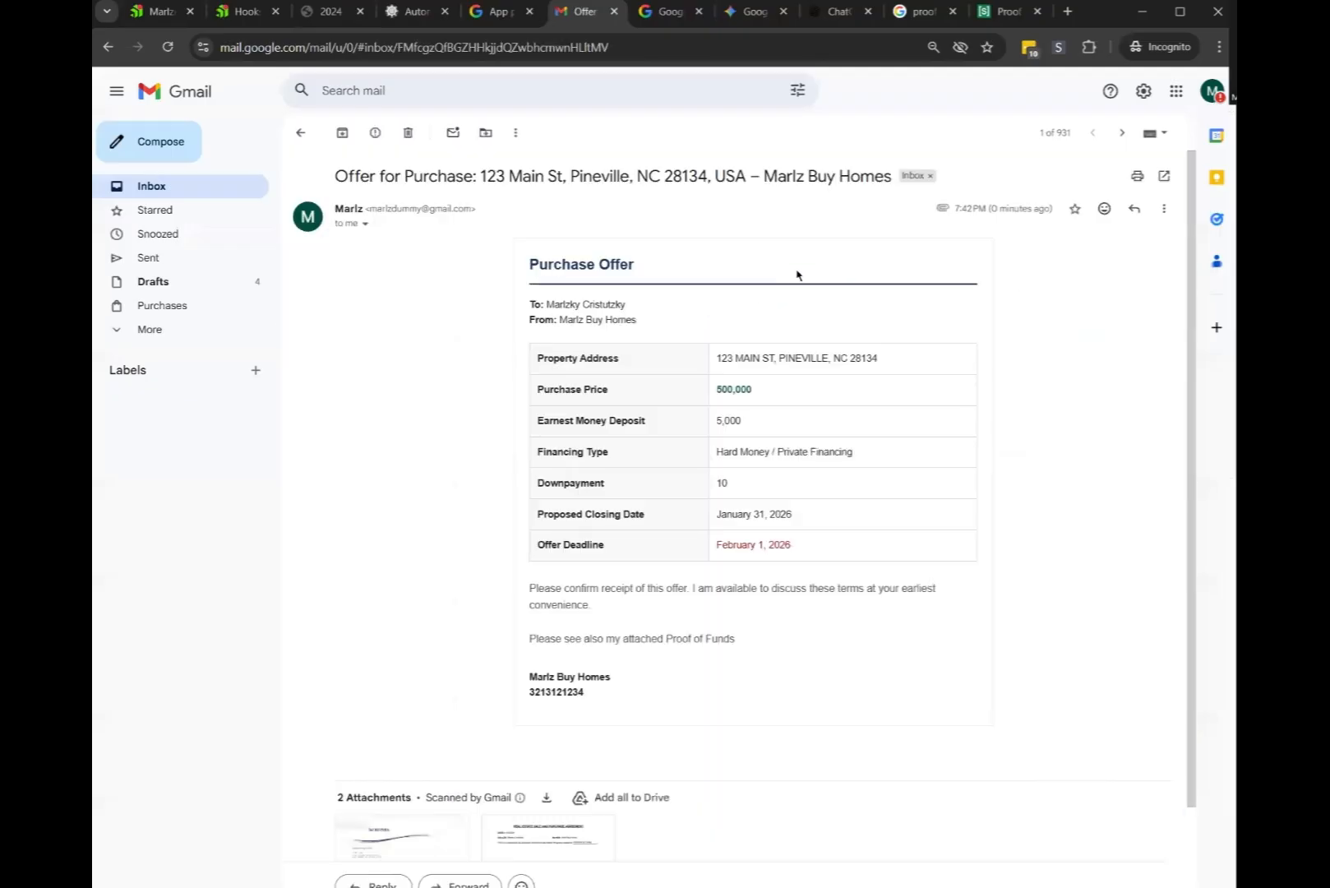
Inspect the uppercased address, price and date rows, noting 'USA' remains in the subject
{"action": "left_click_drag", "start_coordinate": [880, 359], "coordinate": [715, 358]}
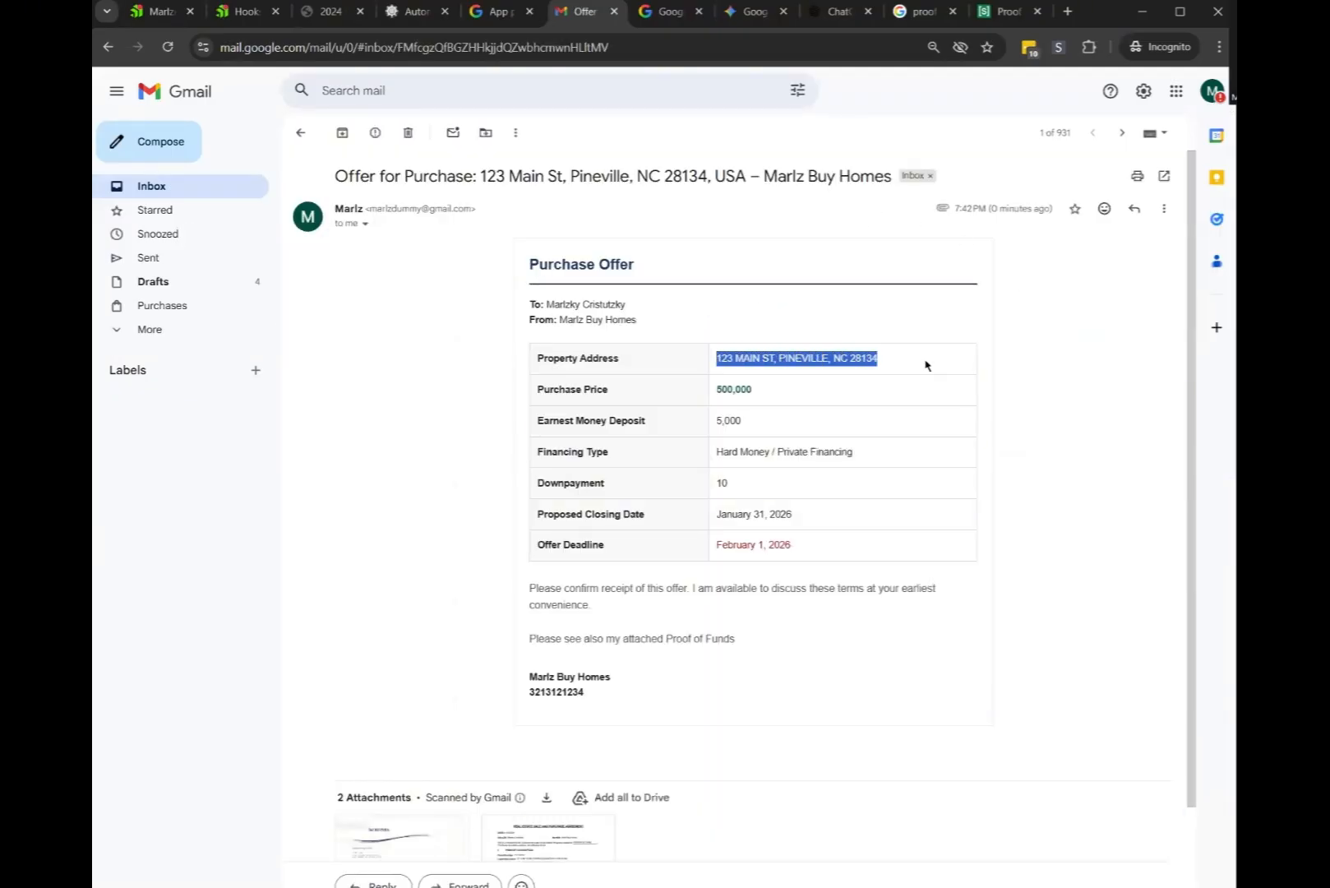
{"action": "mouse_move", "coordinate": [923, 361]}
{"action": "left_mouse_down"}
{"action": "mouse_move", "coordinate": [882, 361]}
{"action": "mouse_move", "coordinate": [873, 388]}
{"action": "mouse_move", "coordinate": [916, 377]}
{"action": "left_mouse_up"}
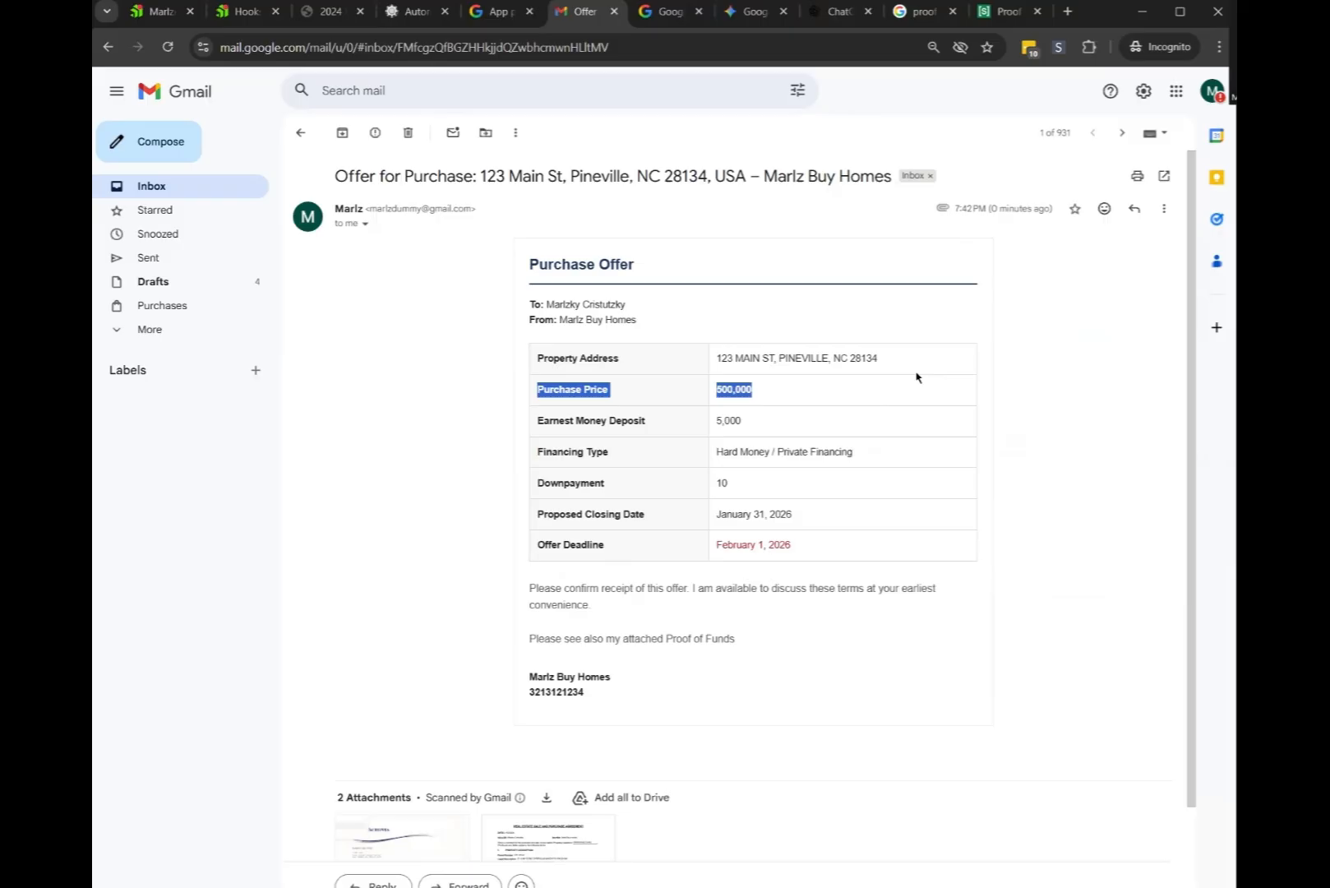
{"action": "left_click", "coordinate": [842, 470]}
{"action": "left_click_drag", "start_coordinate": [538, 510], "coordinate": [822, 549]}
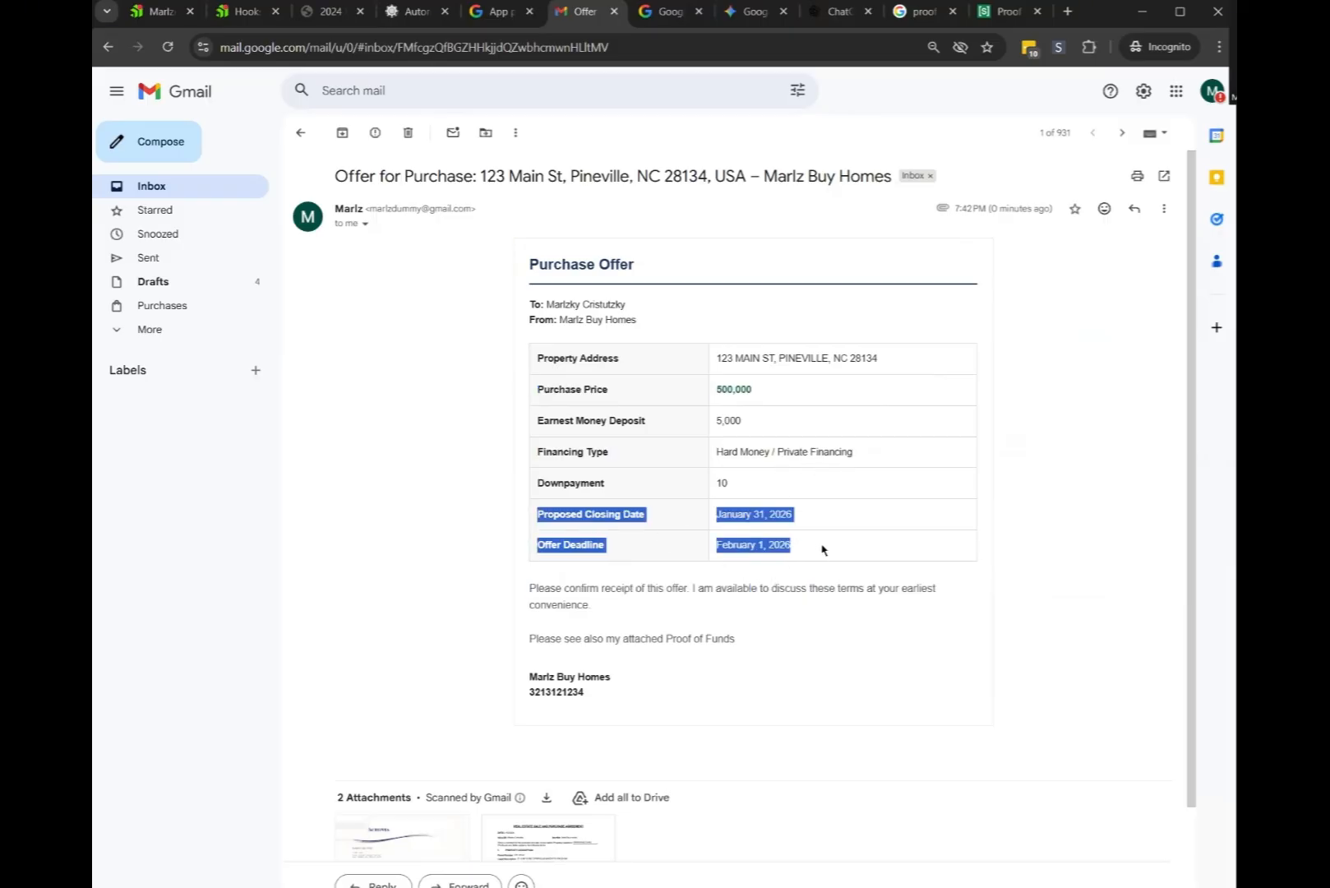
{"action": "left_click", "coordinate": [878, 530]}
{"action": "left_click_drag", "start_coordinate": [540, 547], "coordinate": [715, 547]}
{"action": "left_click", "coordinate": [793, 515]}
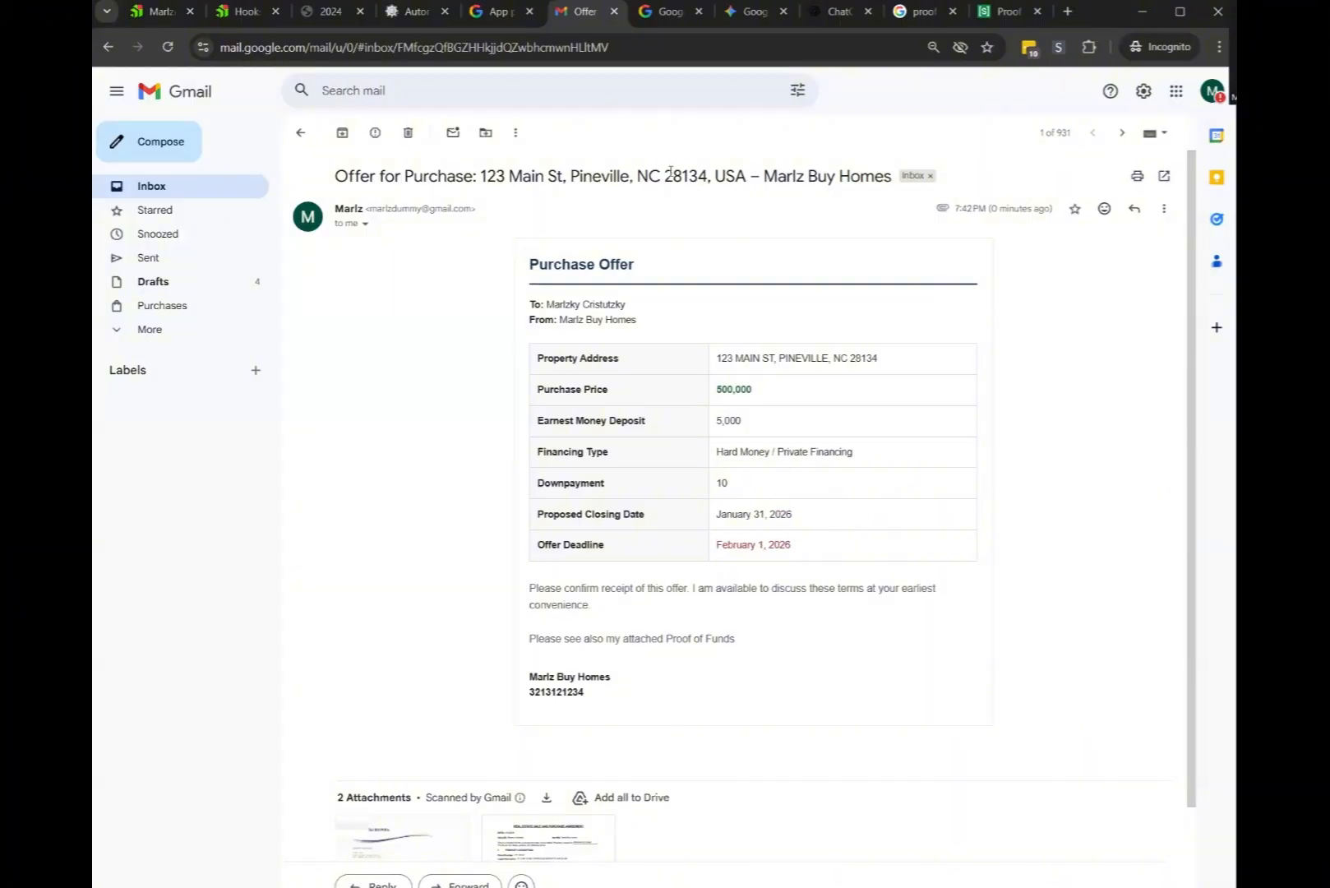
{"action": "left_click_drag", "start_coordinate": [748, 175], "coordinate": [714, 174]}
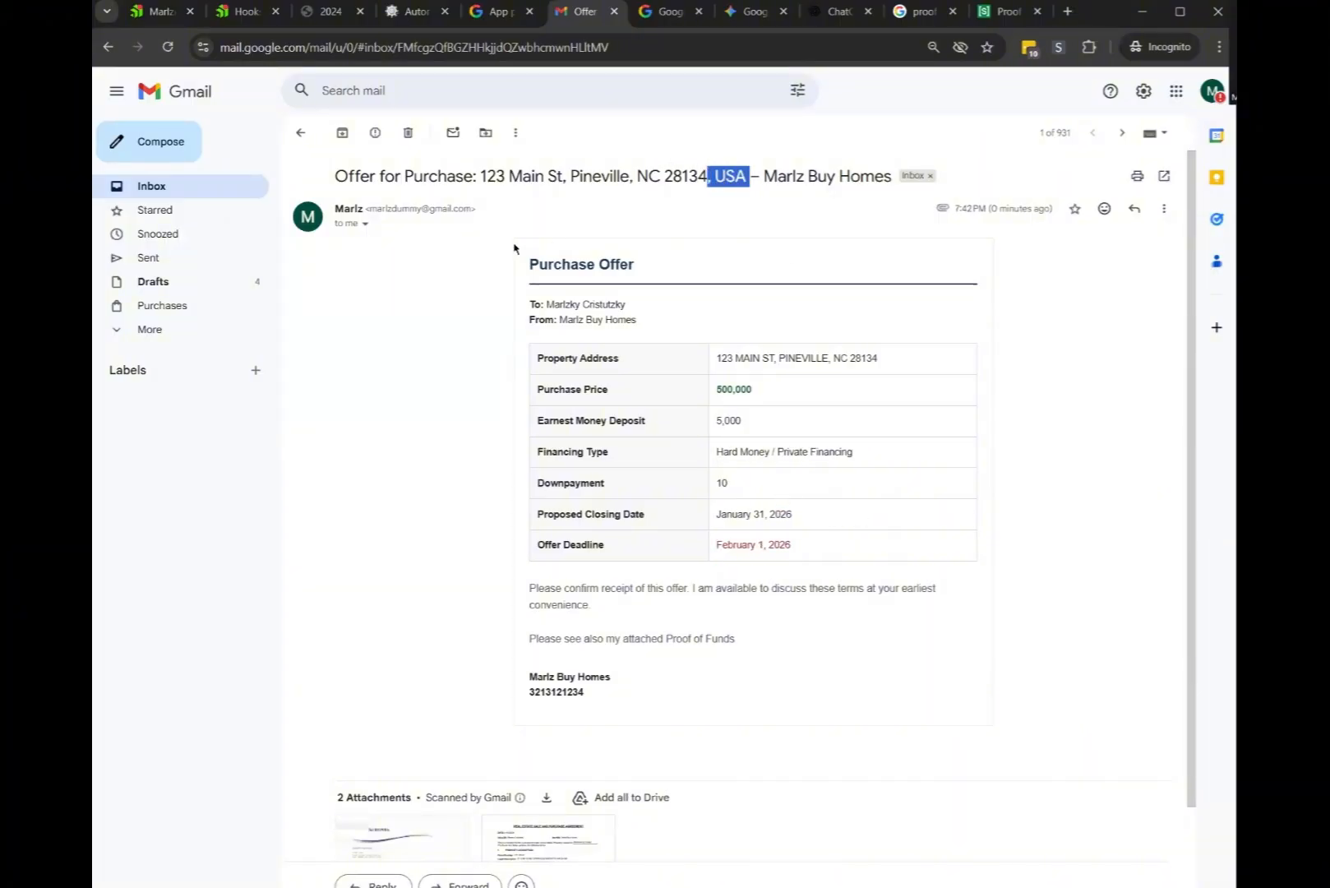
{"action": "left_click", "coordinate": [383, 165]}
{"action": "left_click", "coordinate": [415, 11]}
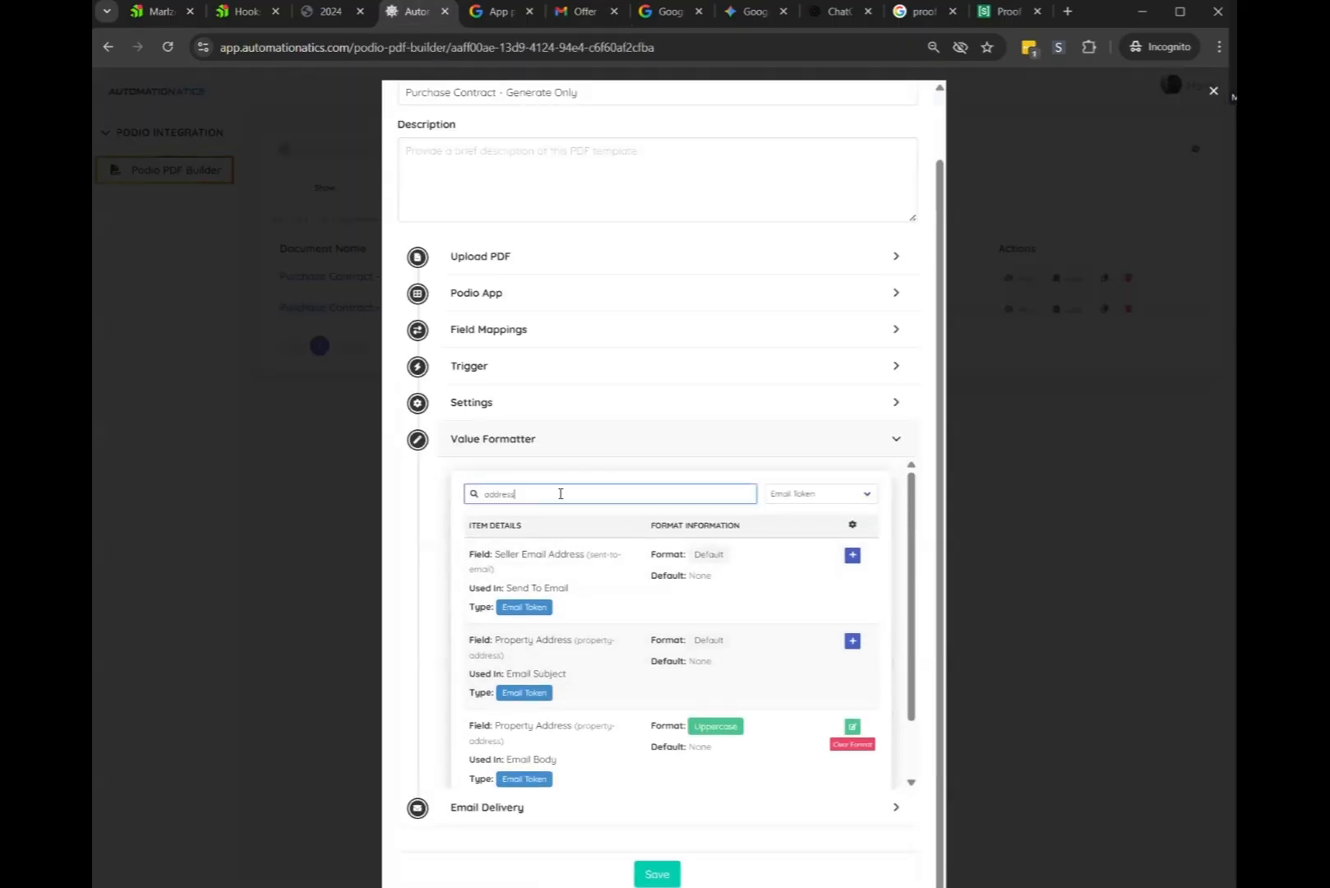
Set the Email Subject Property Address token to Uppercase and save the template
{"action": "scroll", "coordinate": [575, 609], "scroll_direction": "down", "scroll_amount": 1}
{"action": "left_click_drag", "start_coordinate": [500, 603], "coordinate": [564, 609]}
{"action": "left_click", "coordinate": [852, 569]}
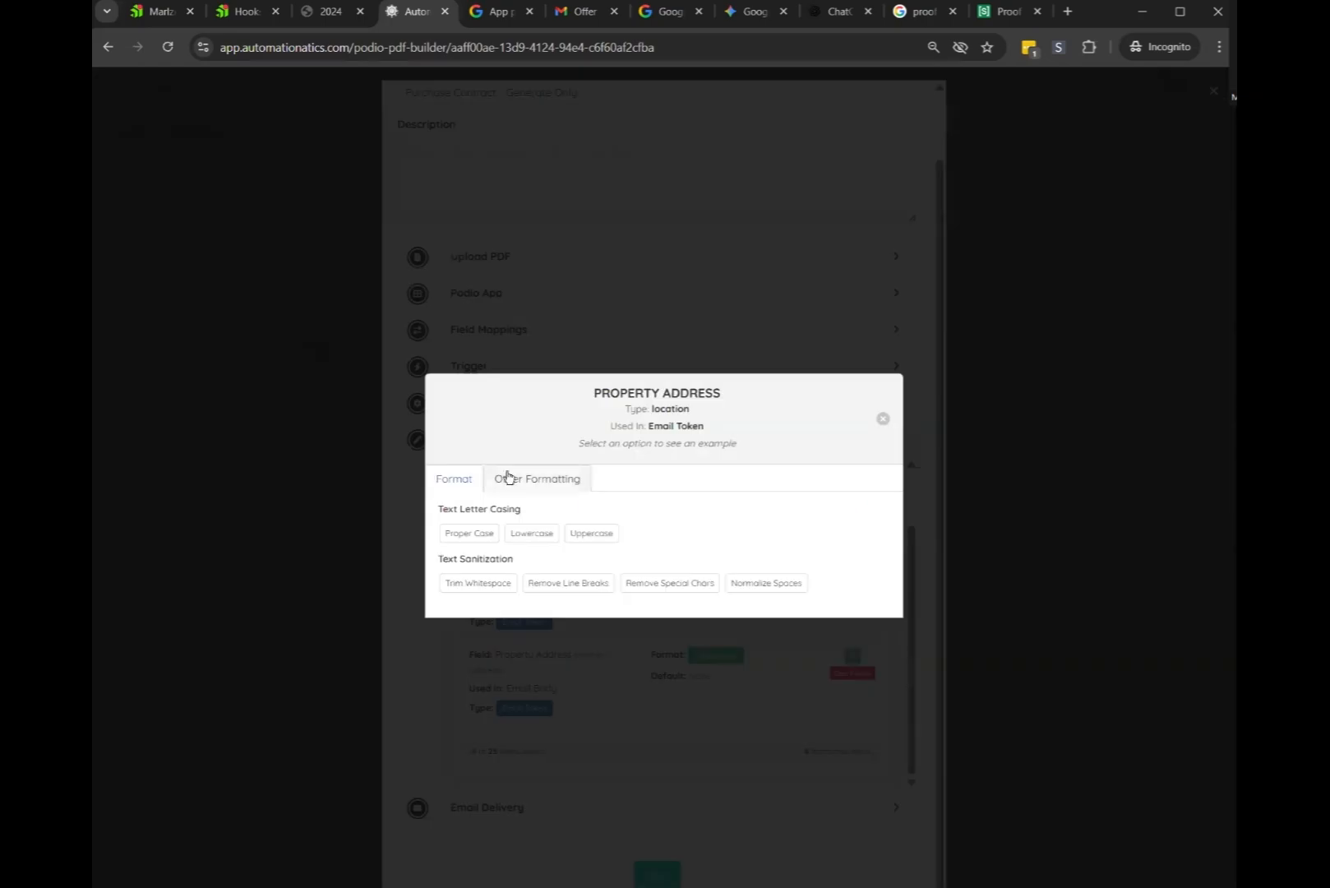
{"action": "left_click", "coordinate": [592, 534]}
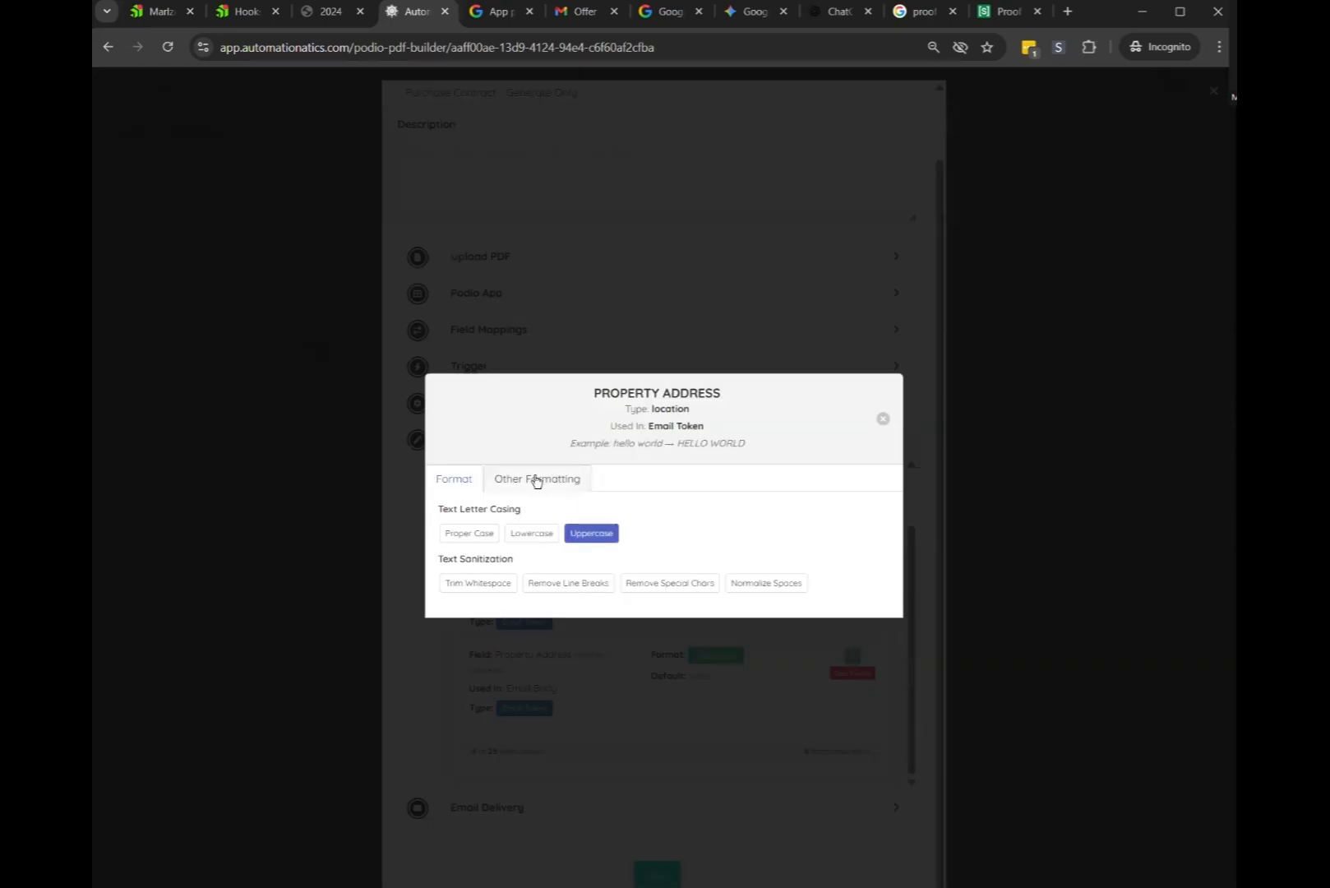
{"action": "left_click", "coordinate": [536, 478]}
{"action": "left_click", "coordinate": [465, 527]}
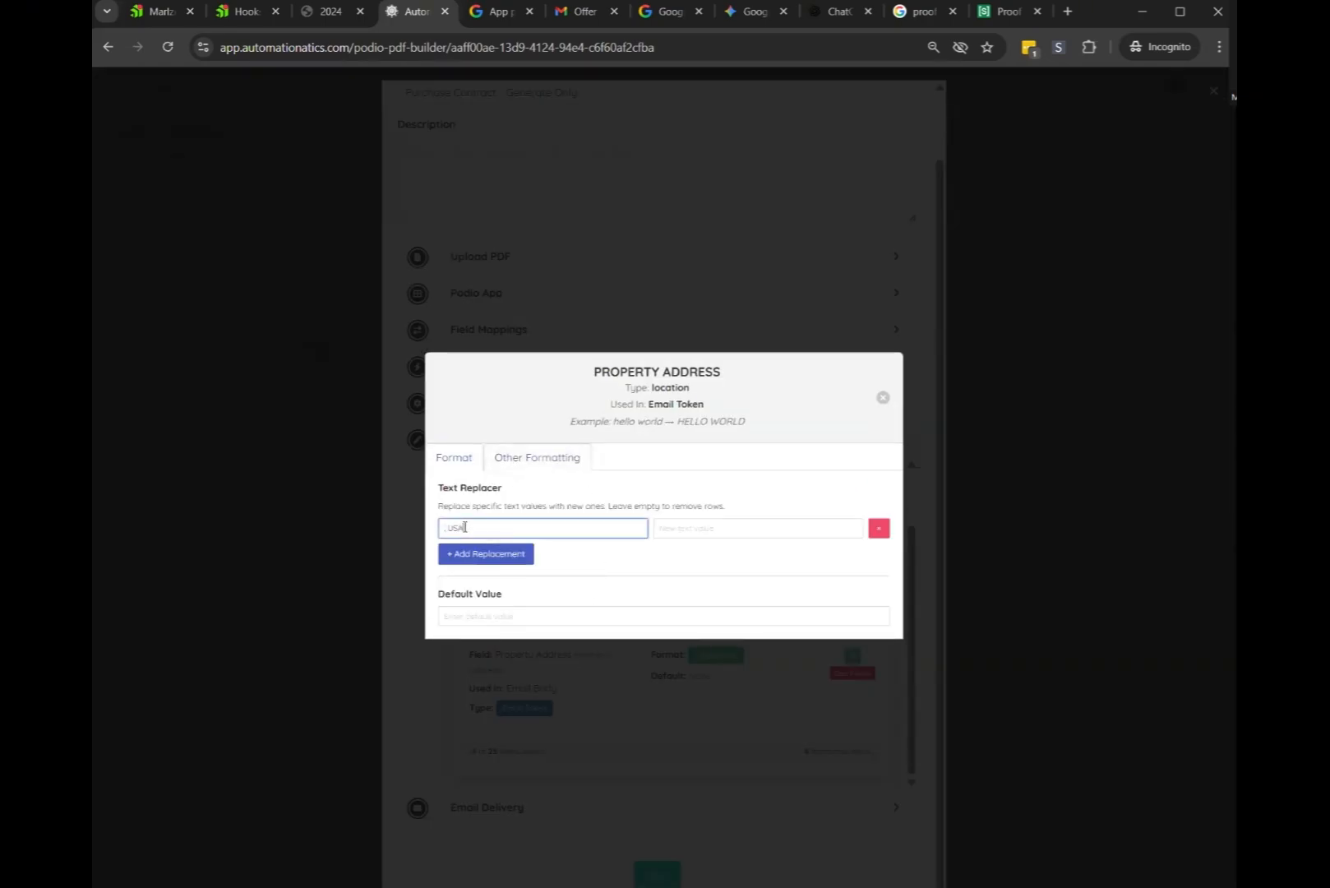
{"action": "left_click", "coordinate": [883, 397]}
{"action": "left_click", "coordinate": [664, 871]}
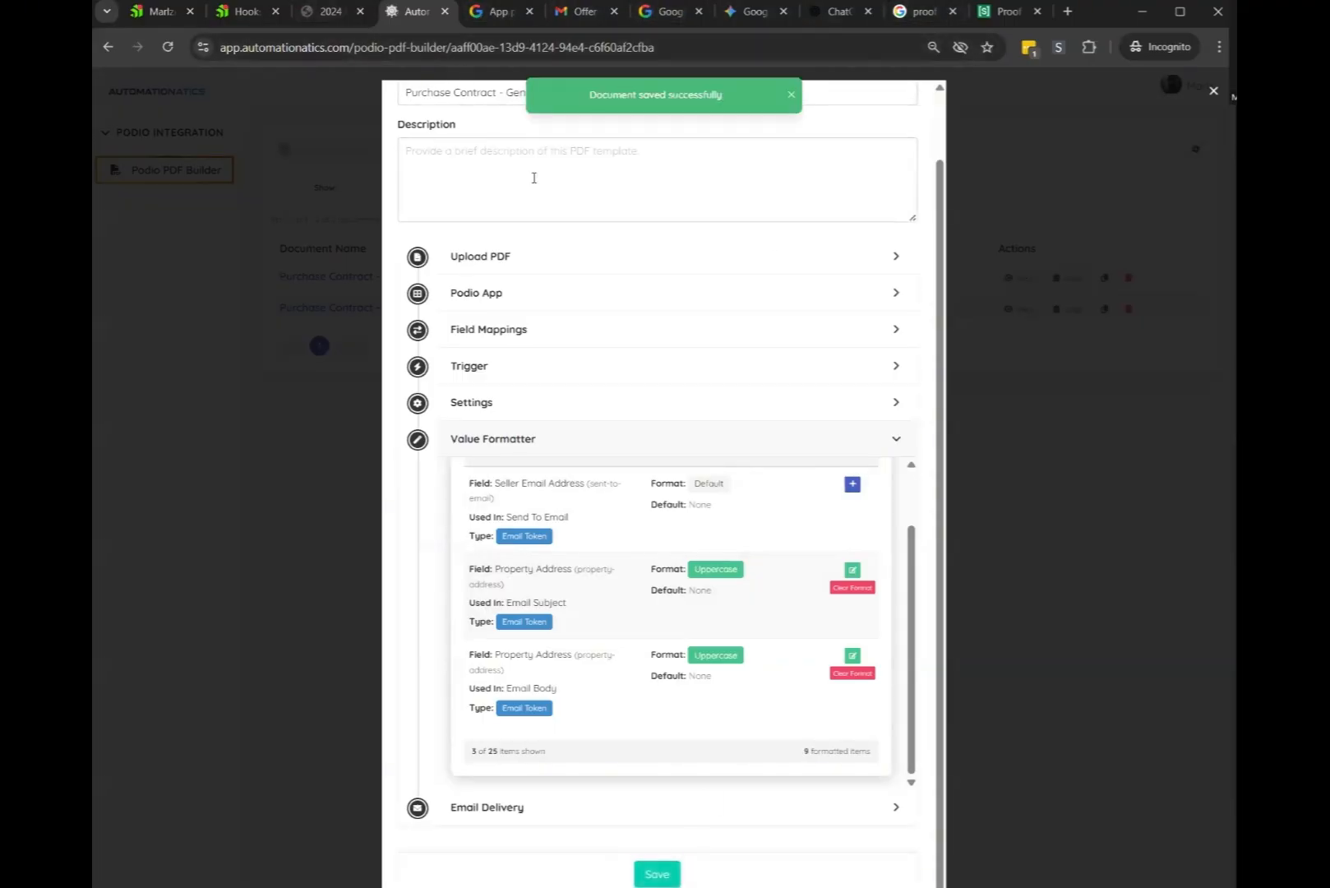
{"action": "left_click", "coordinate": [504, 439]}
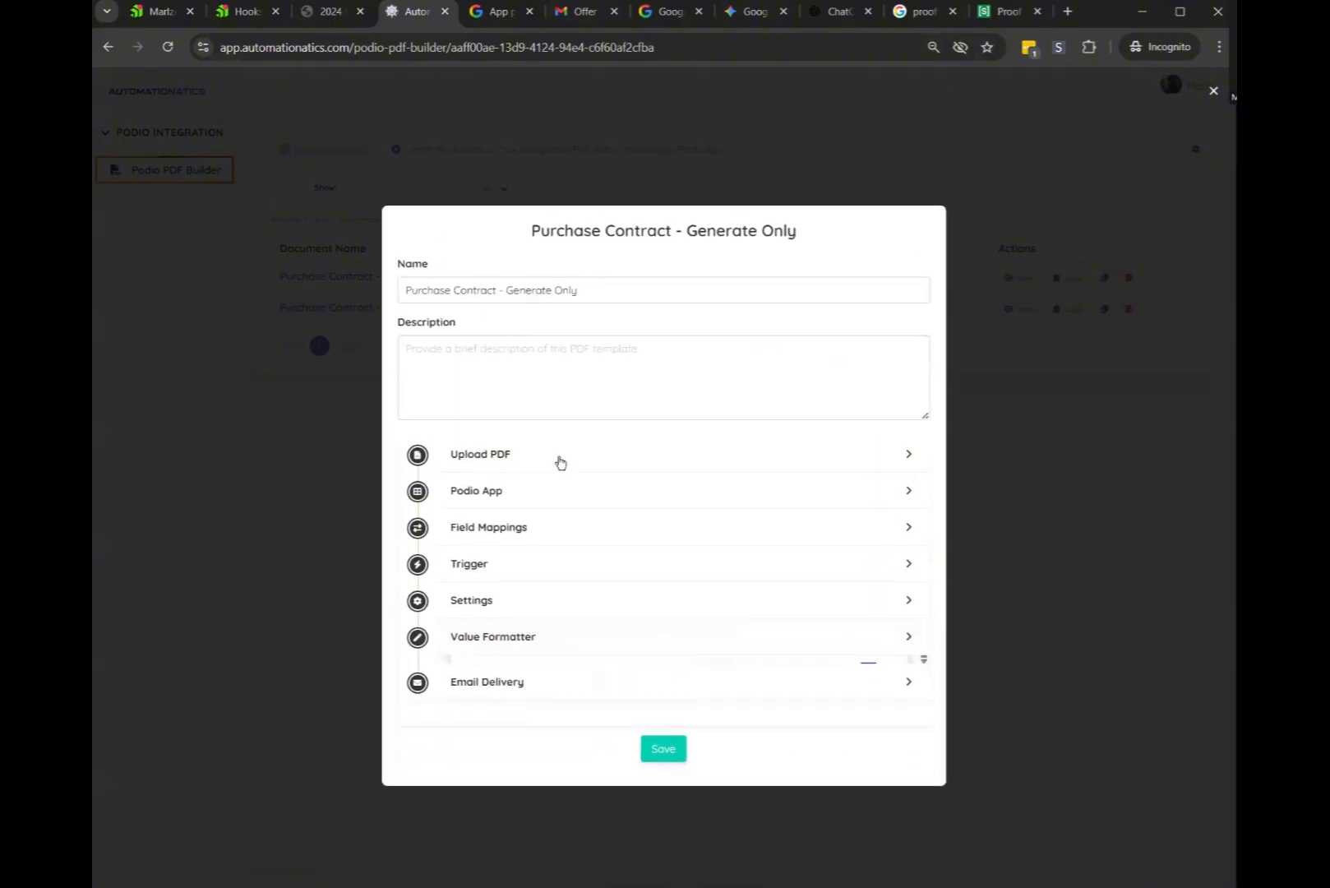
Expand Email Delivery and review the PDF.png attachment and its 25MB size limit
{"action": "left_click", "coordinate": [516, 682]}
{"action": "scroll", "coordinate": [665, 647], "scroll_direction": "down", "scroll_amount": 10}
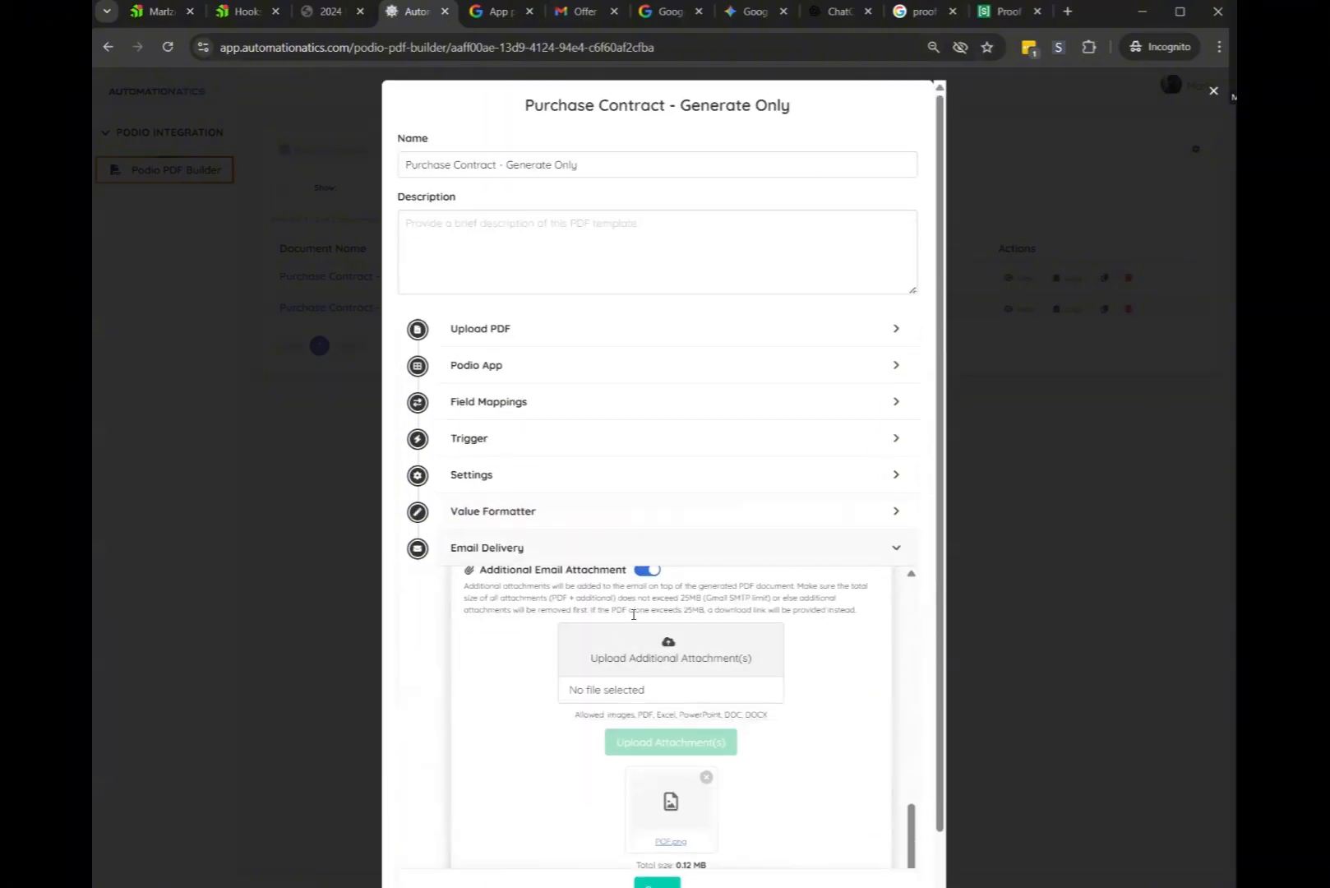
{"action": "scroll", "coordinate": [576, 641], "scroll_direction": "down", "scroll_amount": 1}
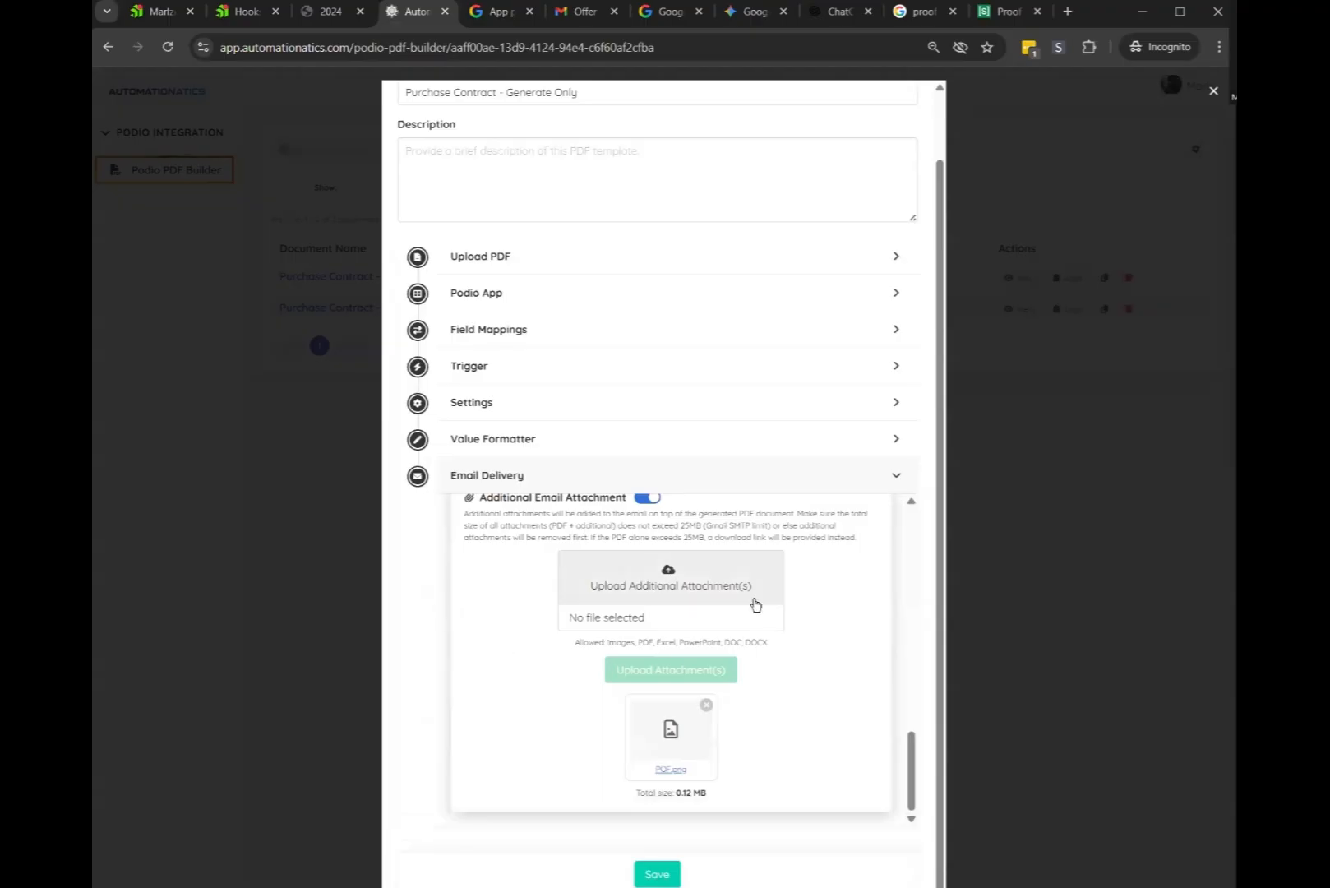
{"action": "scroll", "coordinate": [744, 599], "scroll_direction": "up", "scroll_amount": 1}
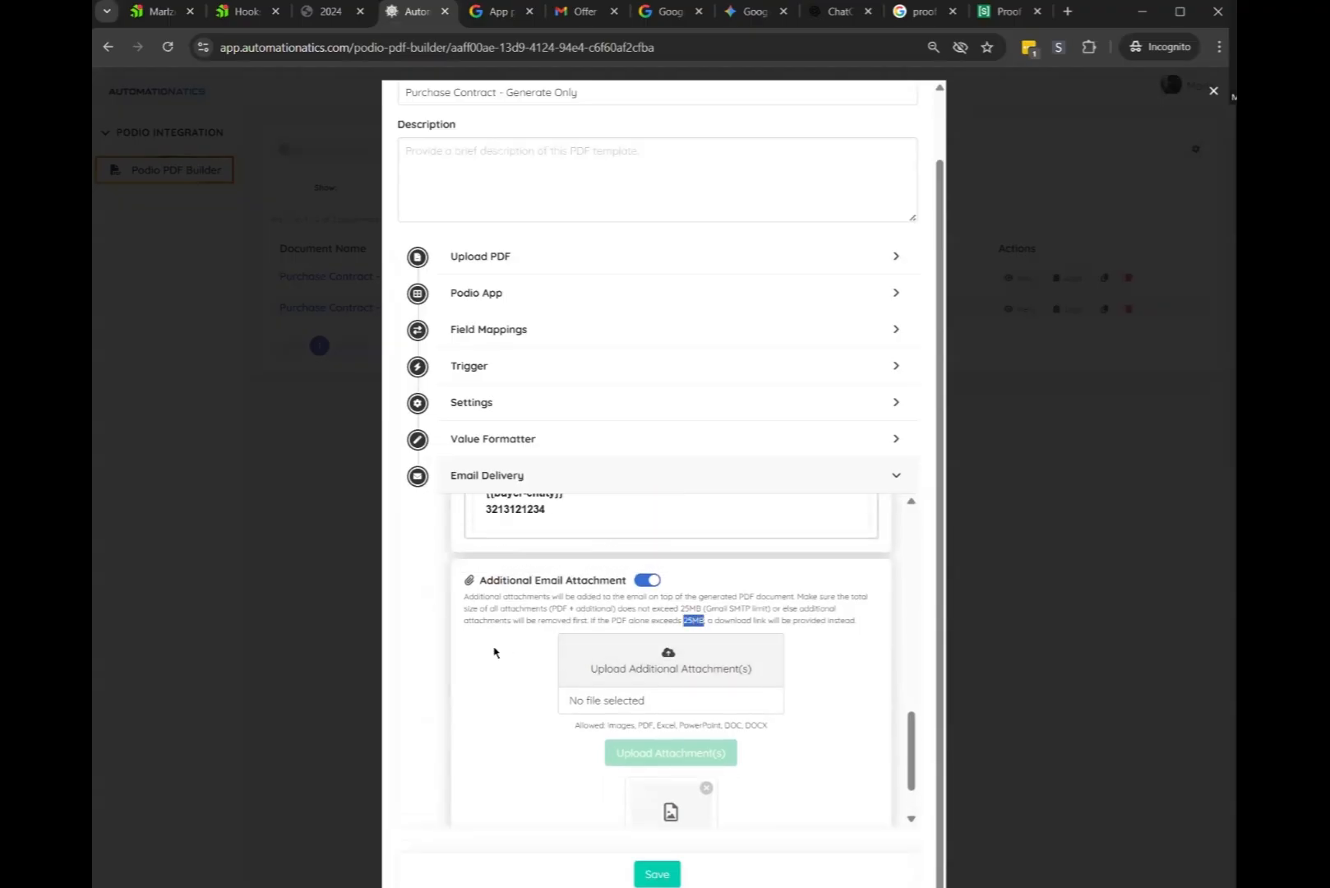
{"action": "double_click", "coordinate": [690, 621]}
{"action": "left_click", "coordinate": [631, 623]}
{"action": "double_click", "coordinate": [690, 621]}
{"action": "scroll", "coordinate": [773, 649], "scroll_direction": "down", "scroll_amount": 1}
{"action": "scroll", "coordinate": [772, 650], "scroll_direction": "down", "scroll_amount": 1}
{"action": "left_click", "coordinate": [589, 627]}
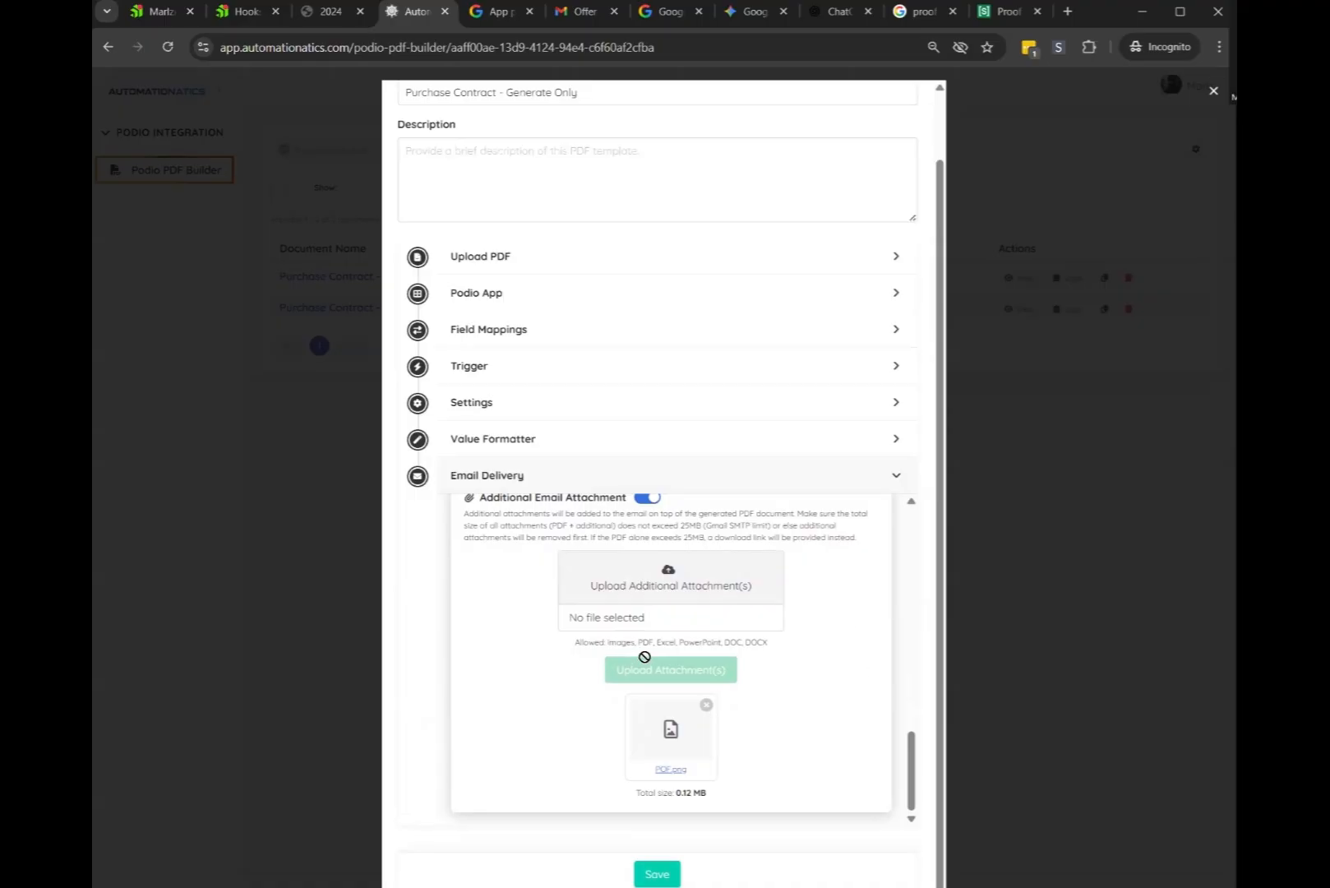
{"action": "scroll", "coordinate": [765, 676], "scroll_direction": "up", "scroll_amount": 1}
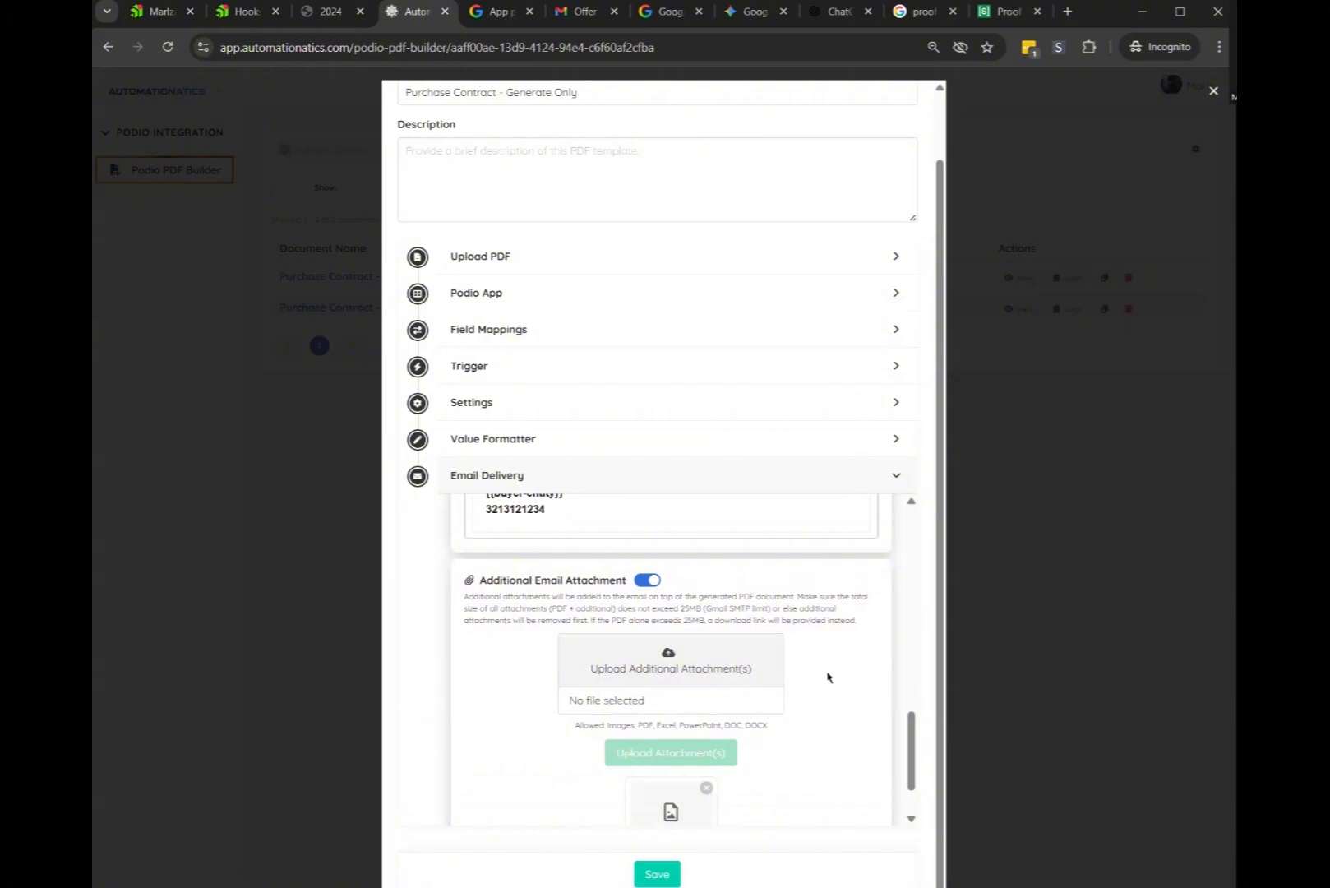
{"action": "scroll", "coordinate": [781, 682], "scroll_direction": "down", "scroll_amount": 1}
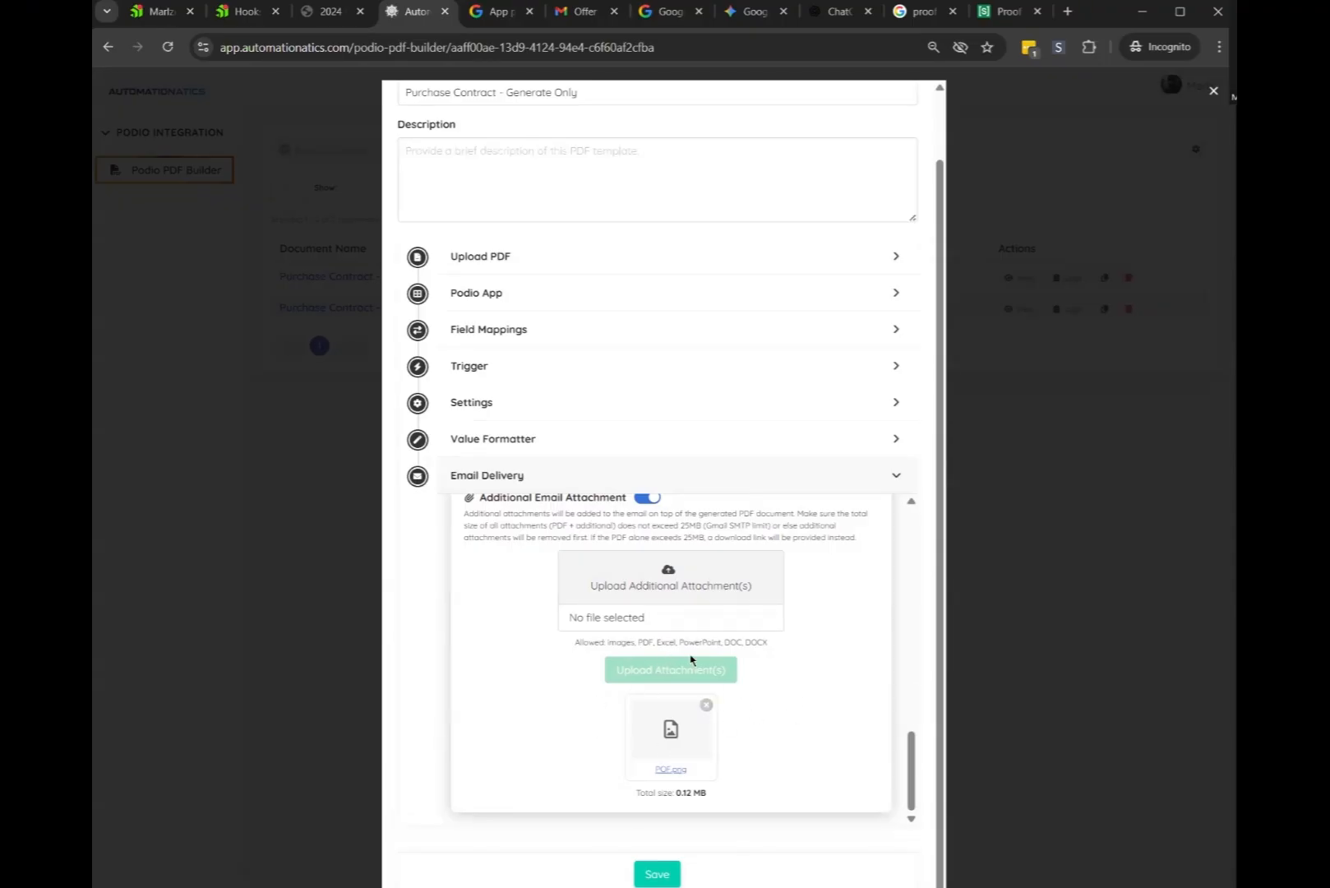
{"action": "scroll", "coordinate": [668, 602], "scroll_direction": "up", "scroll_amount": 1}
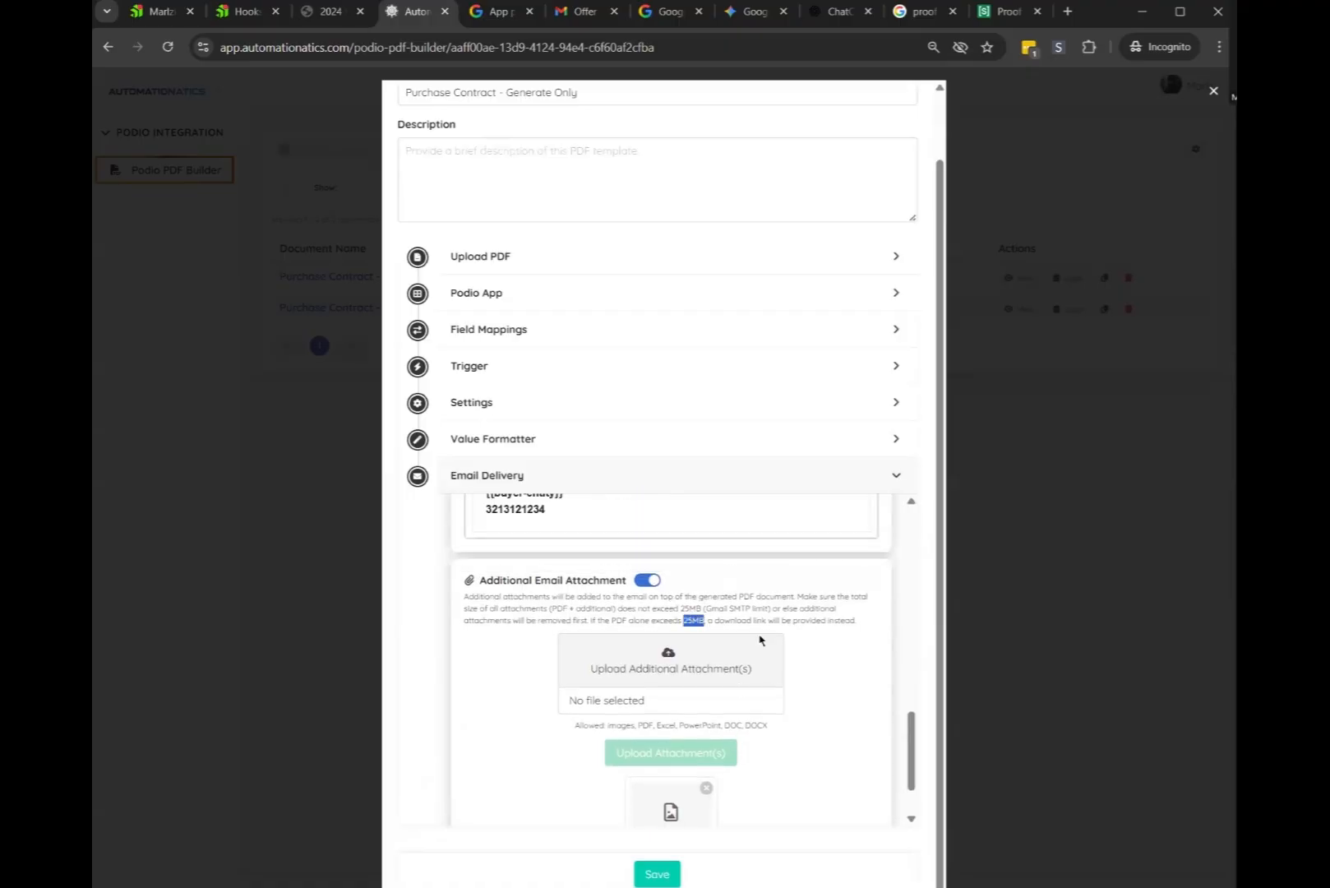
{"action": "scroll", "coordinate": [763, 699], "scroll_direction": "down", "scroll_amount": 1}
{"action": "scroll", "coordinate": [741, 679], "scroll_direction": "up", "scroll_amount": 3}
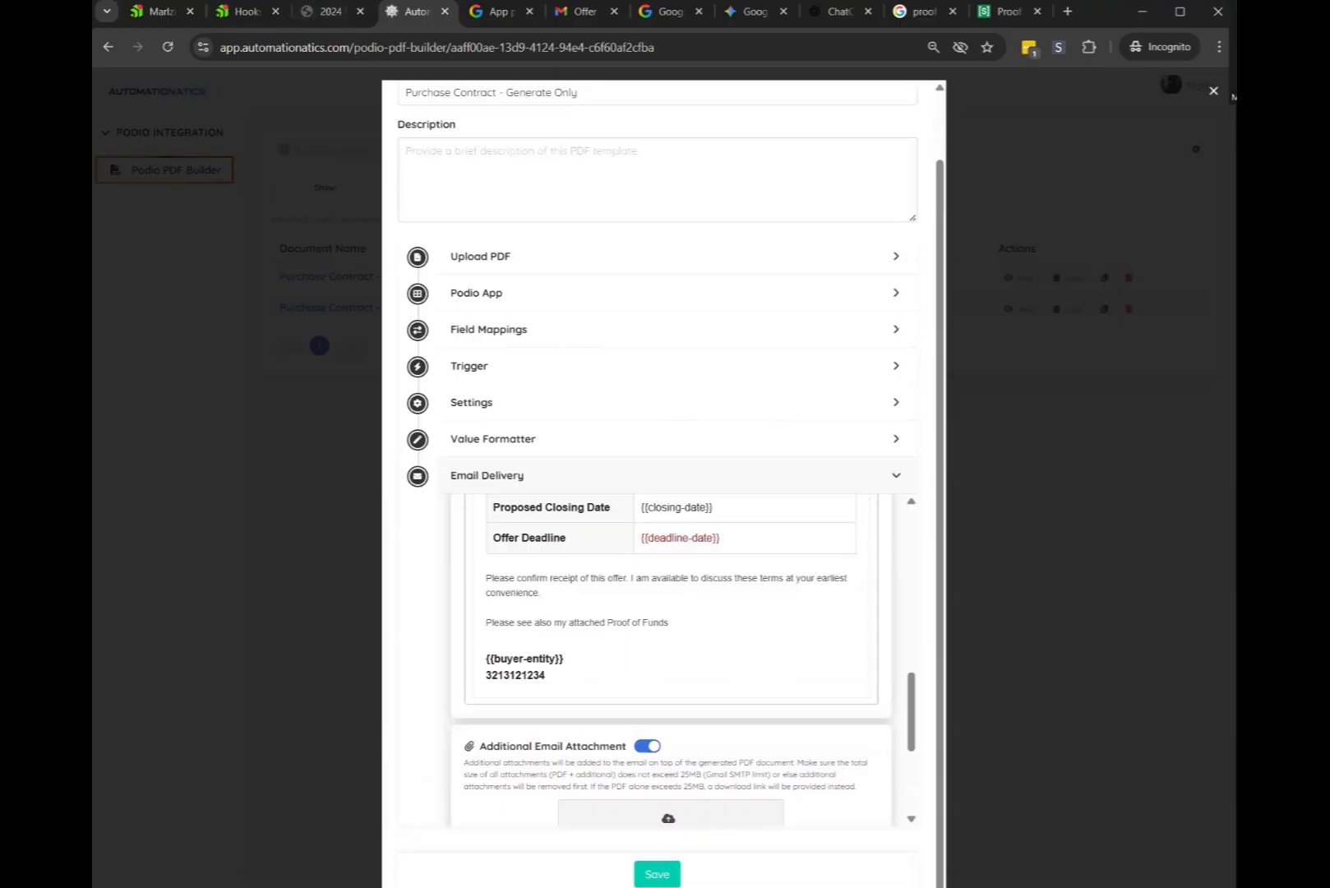
{"action": "left_click", "coordinate": [329, 12]}
Check the Podio lead's property address, then close the Automationatics template editor
{"action": "left_click", "coordinate": [231, 12]}
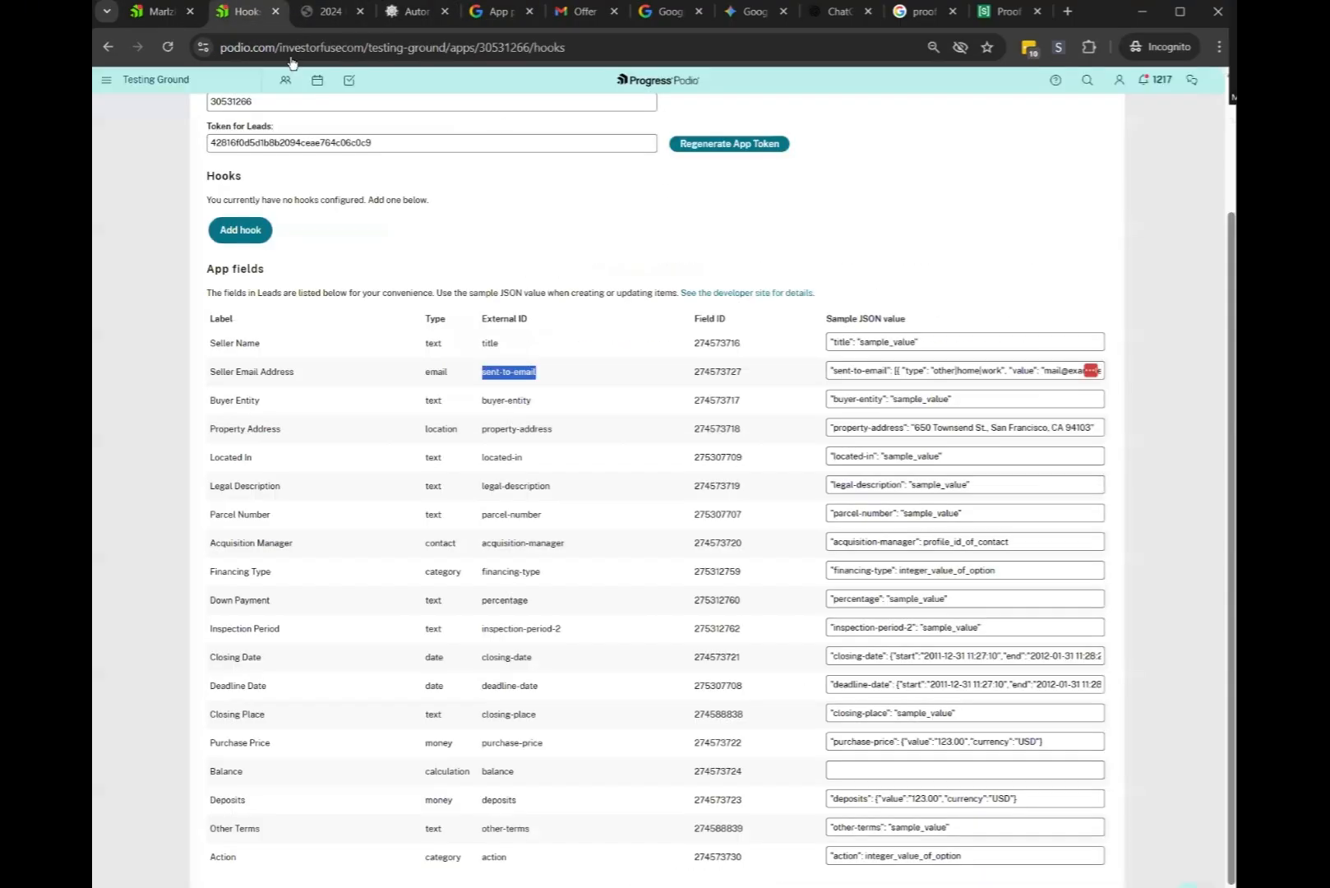
{"action": "left_click", "coordinate": [181, 17]}
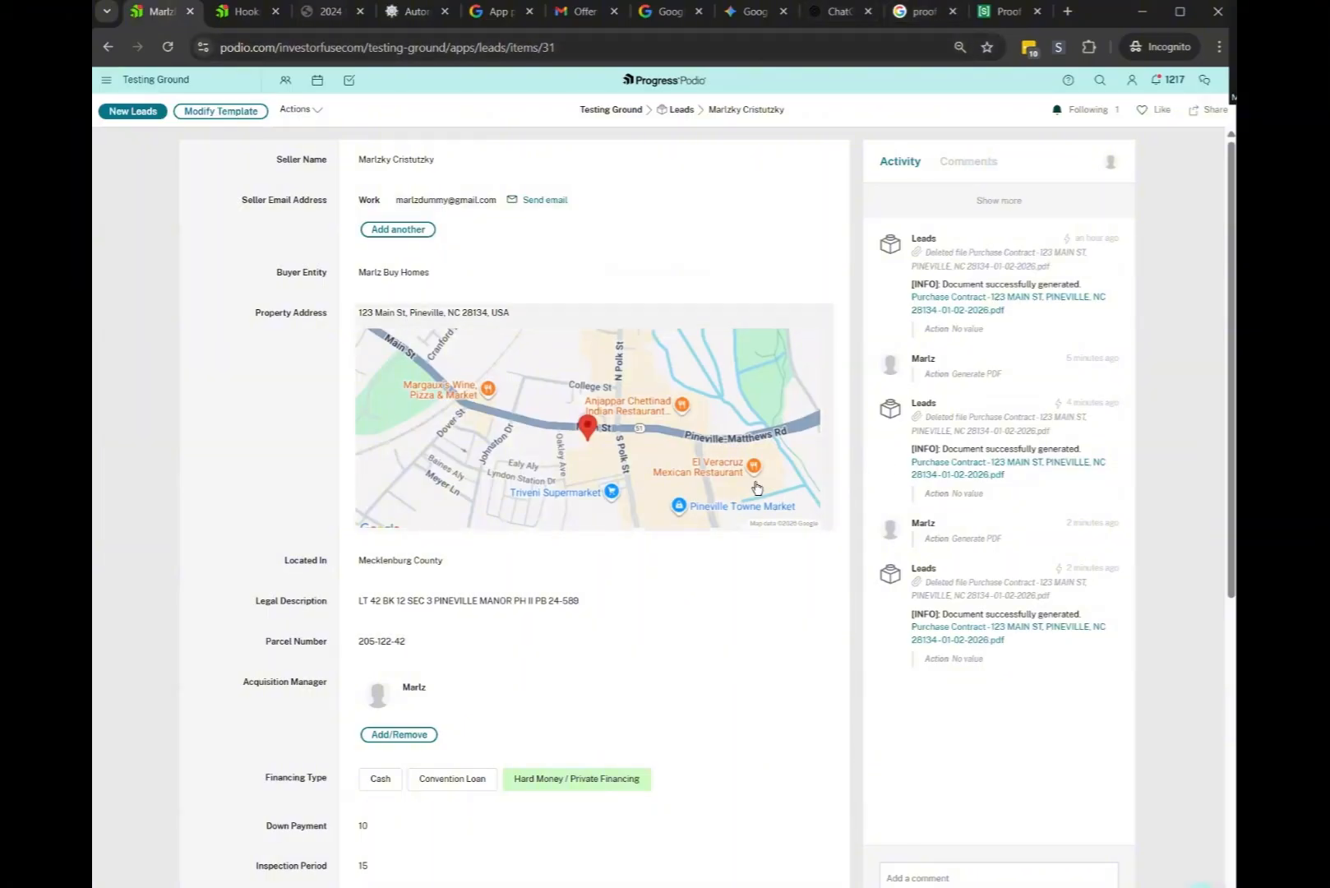
{"action": "left_click", "coordinate": [415, 11]}
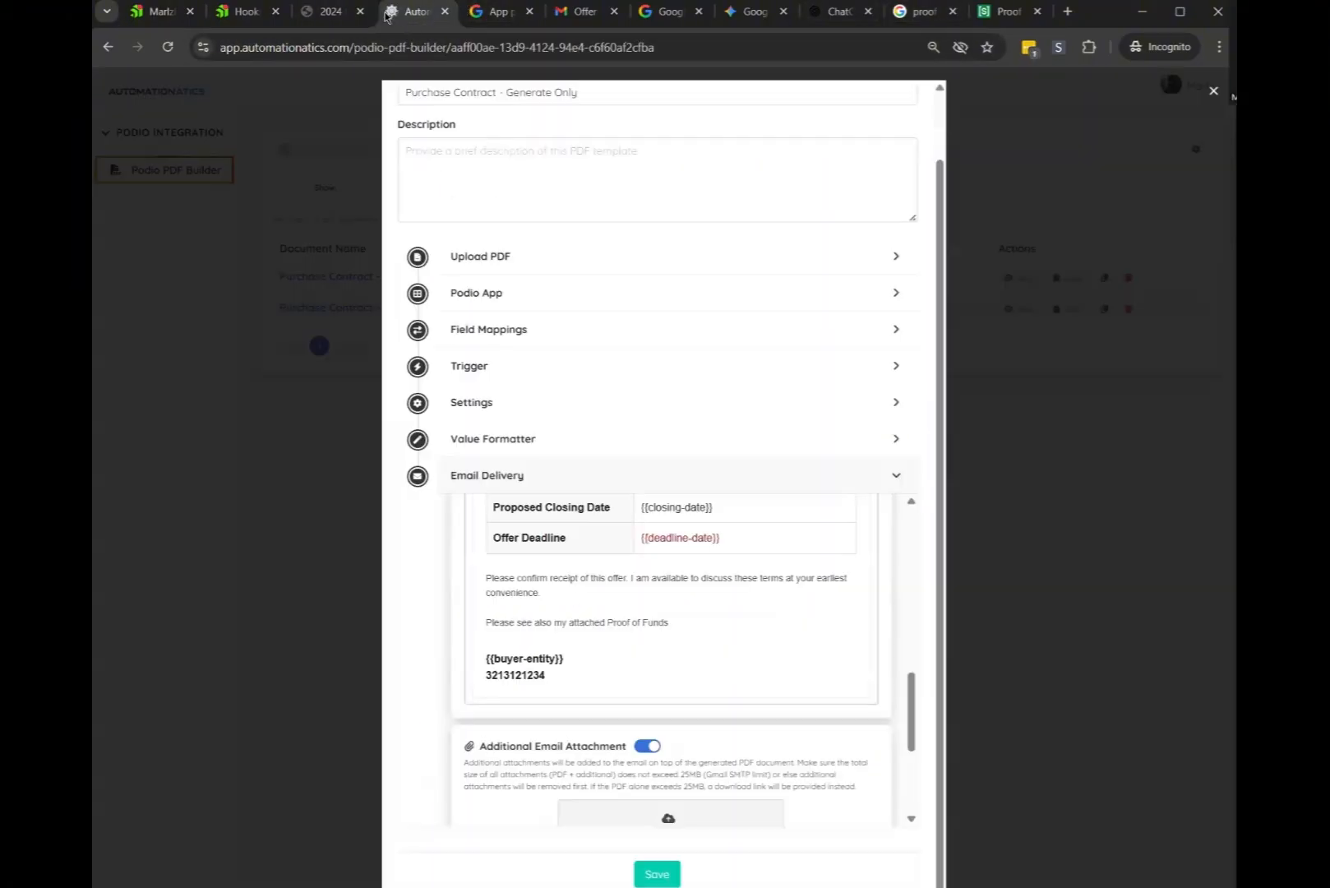
{"action": "left_click", "coordinate": [1212, 93]}
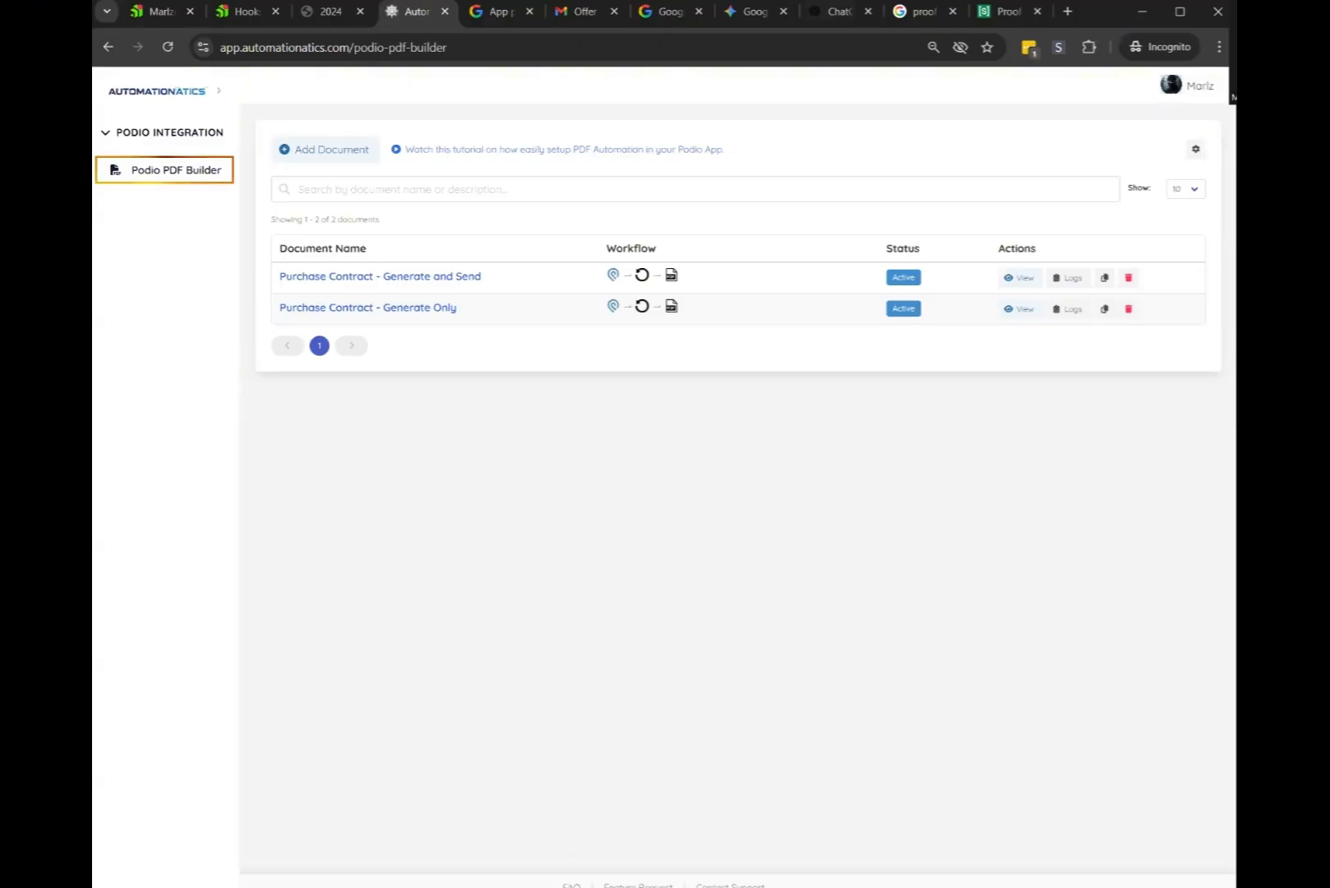
{"action": "left_click", "coordinate": [730, 884]}
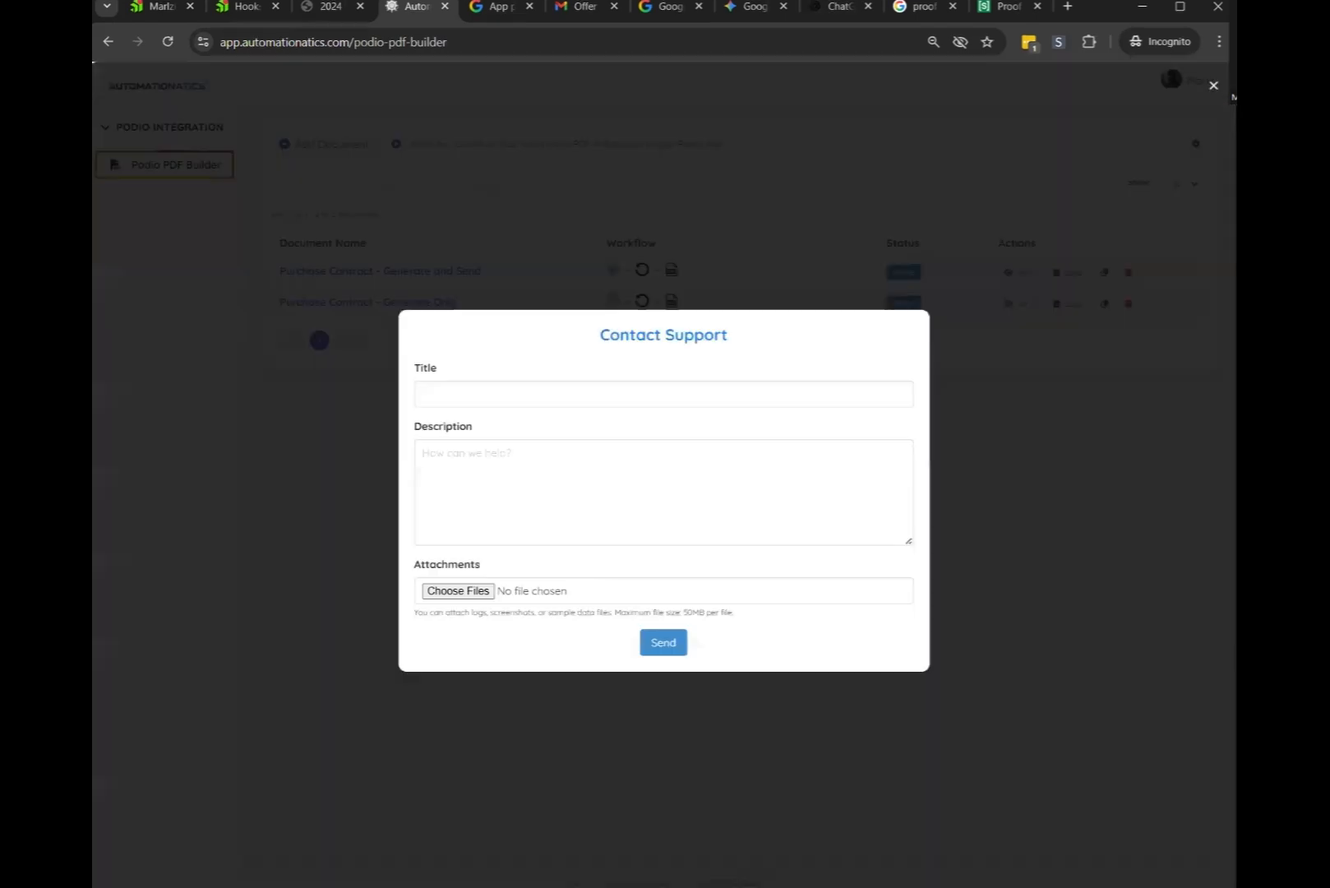
{"action": "key", "text": "Escape"}
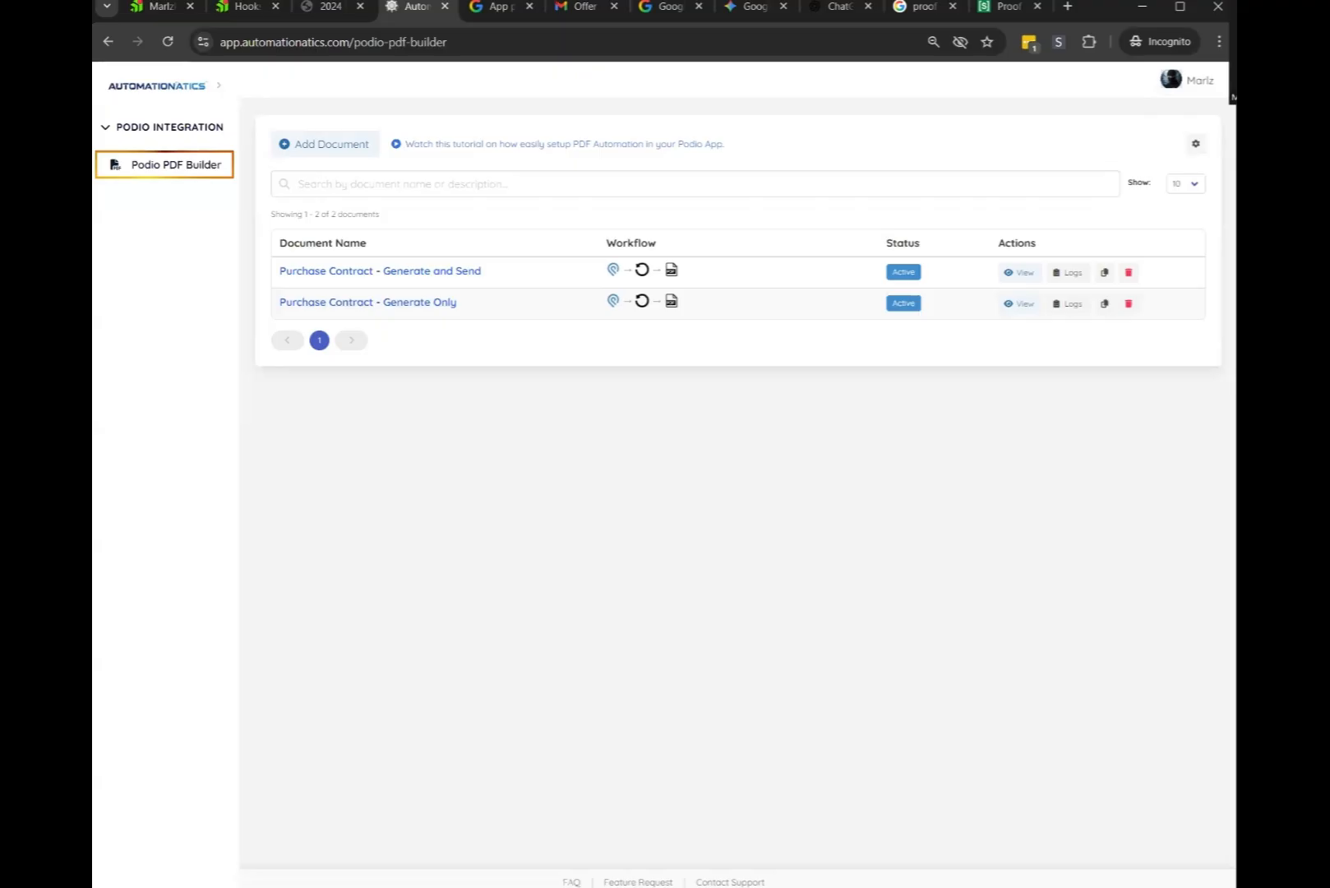
{"action": "left_click", "coordinate": [730, 882]}
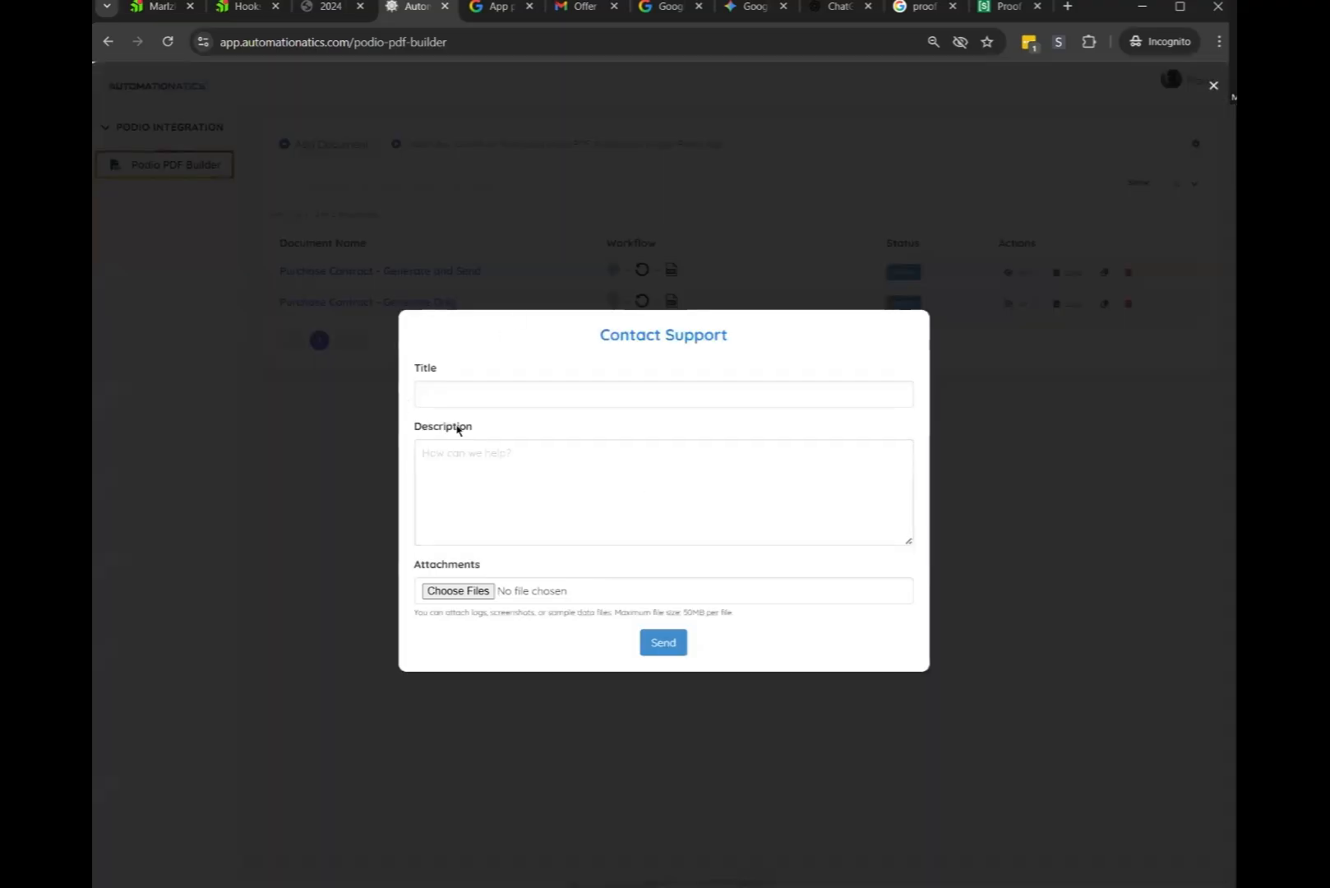
{"action": "left_click", "coordinate": [485, 393]}
{"action": "left_click", "coordinate": [495, 507]}
{"action": "left_click", "coordinate": [477, 393]}
{"action": "type", "text": "d"}
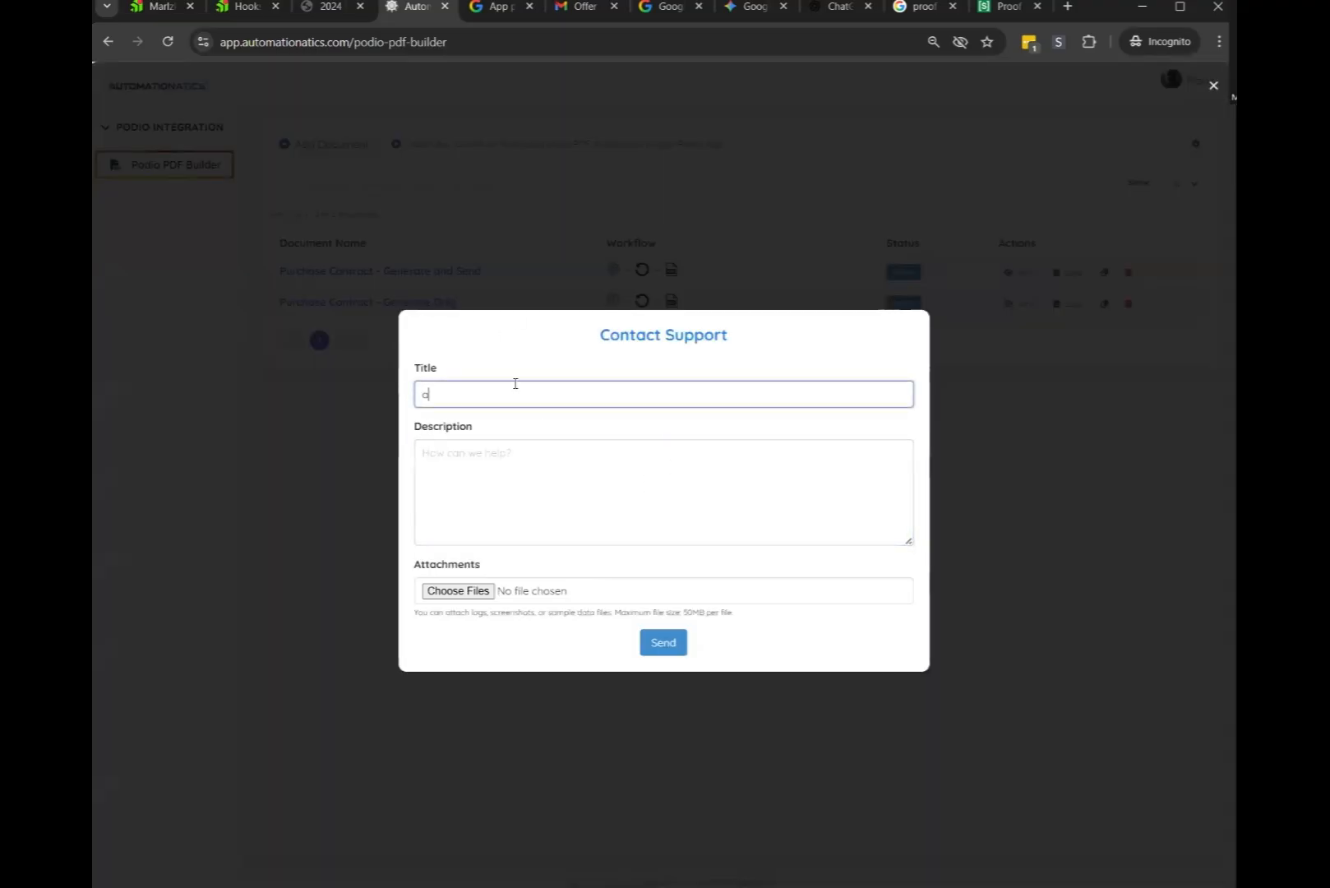
{"action": "key", "text": "BackSpace"}
{"action": "left_click", "coordinate": [504, 447]}
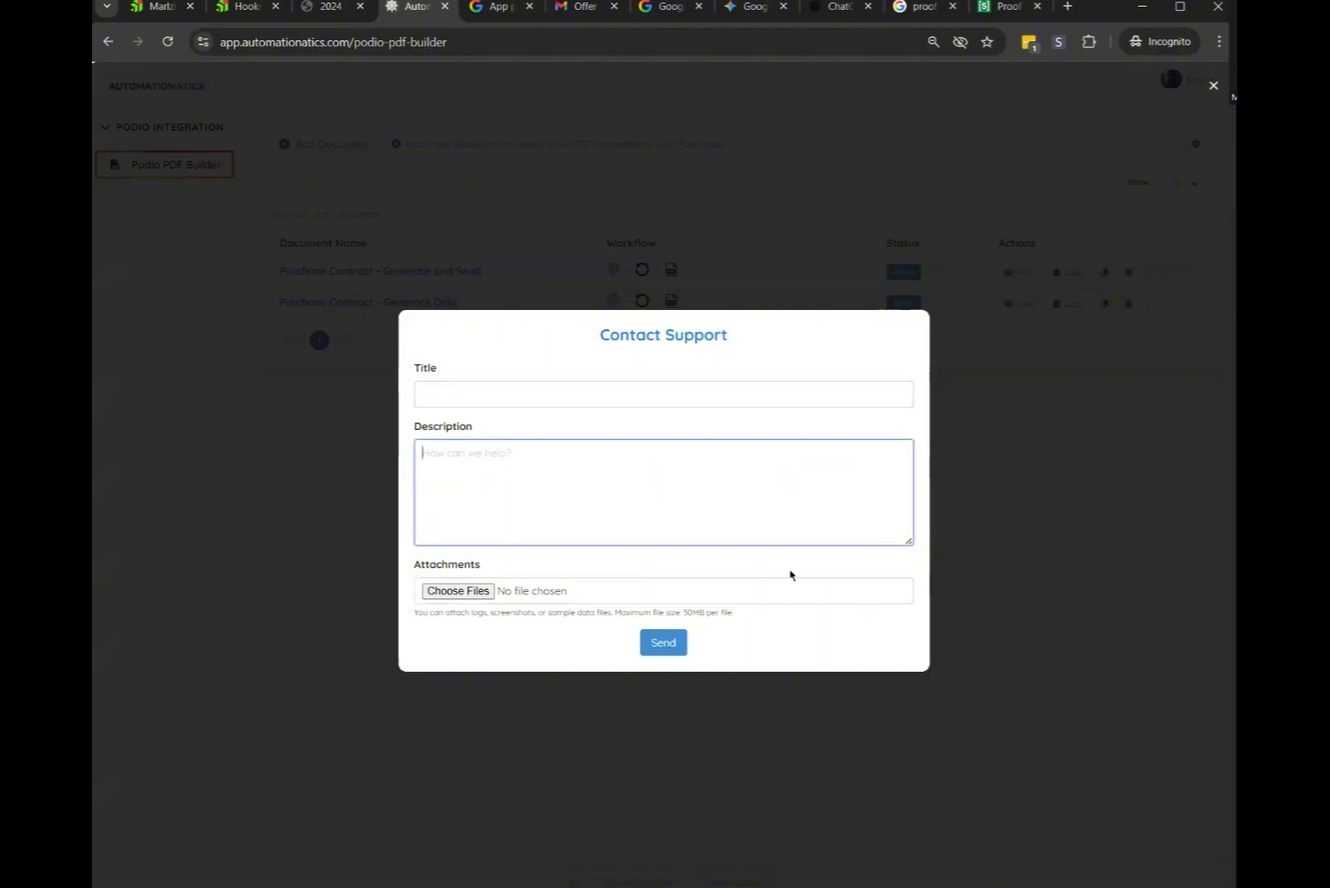
{"action": "left_click", "coordinate": [1214, 86]}
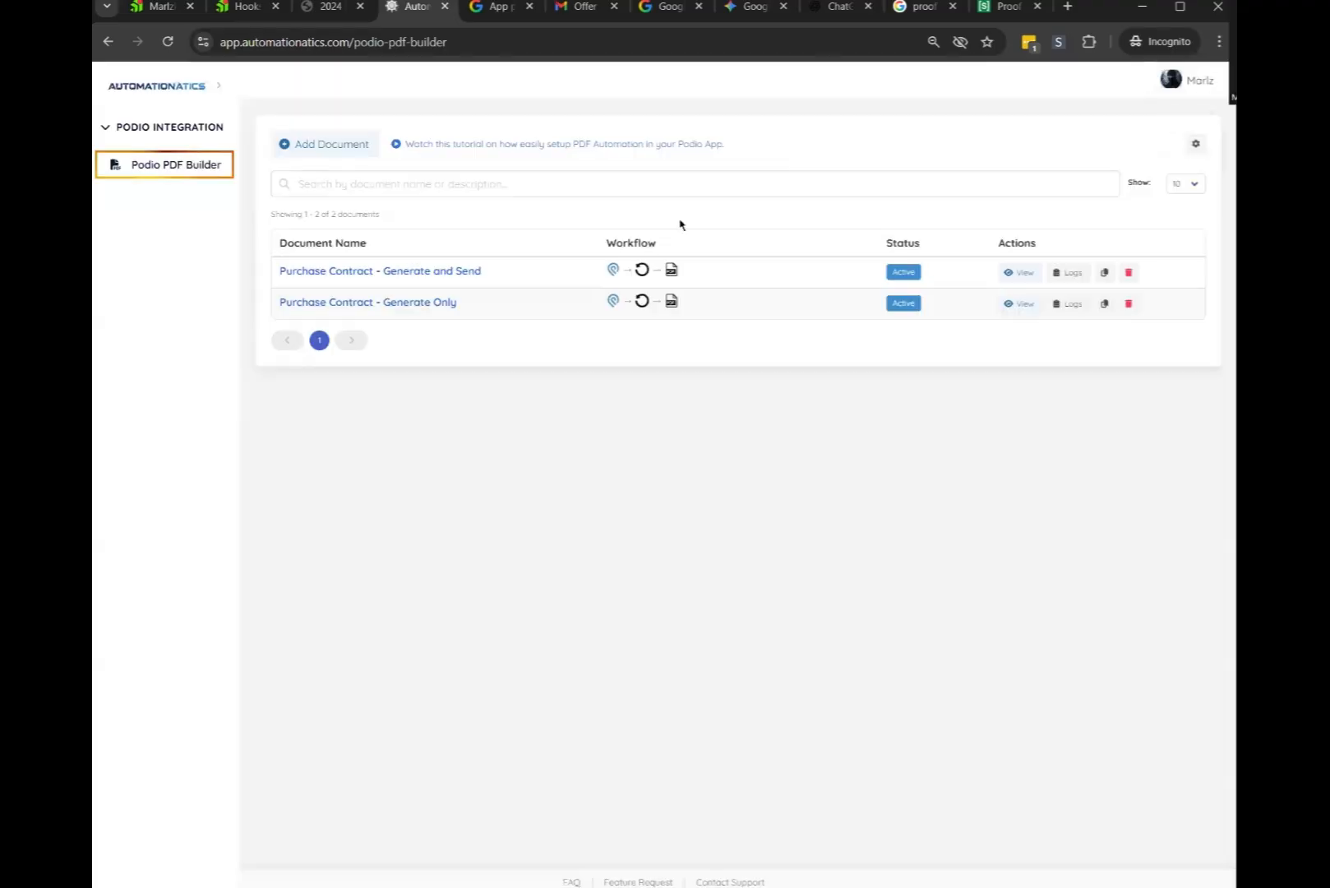